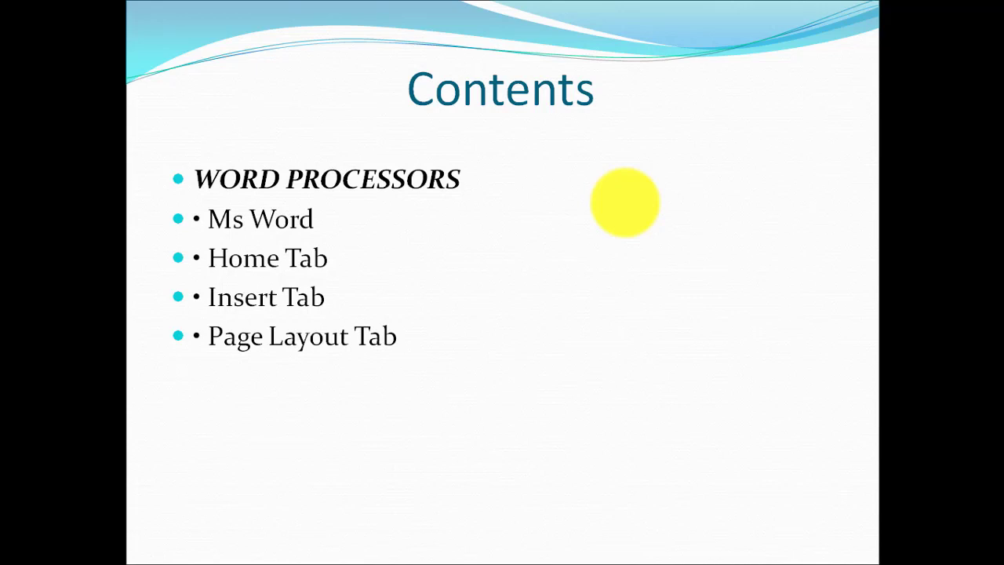
End the Word Processors slide show and minimize PowerPoint to reveal the desktop.
left_click(626, 202)
left_click(626, 202)
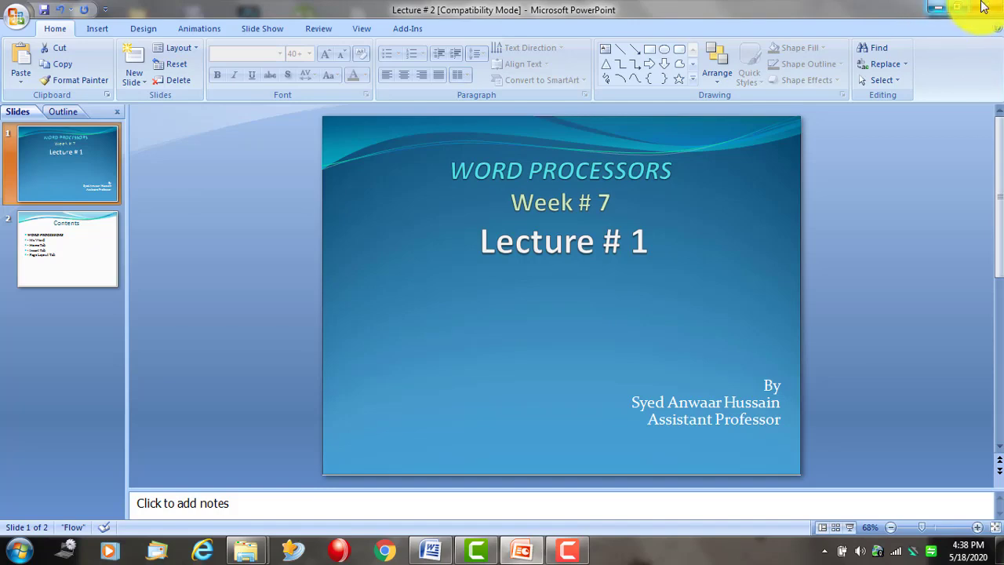
left_click(940, 6)
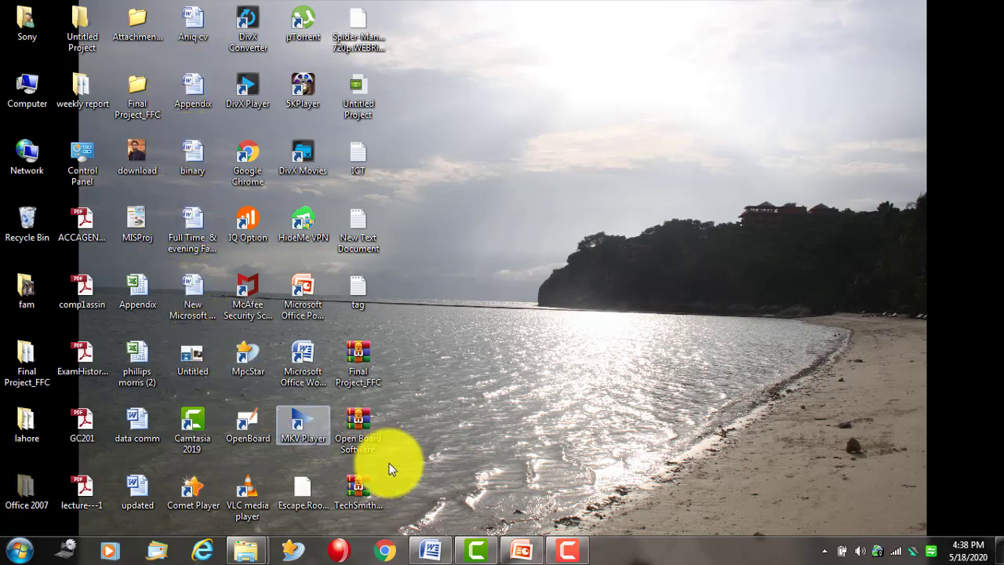
left_click(568, 549)
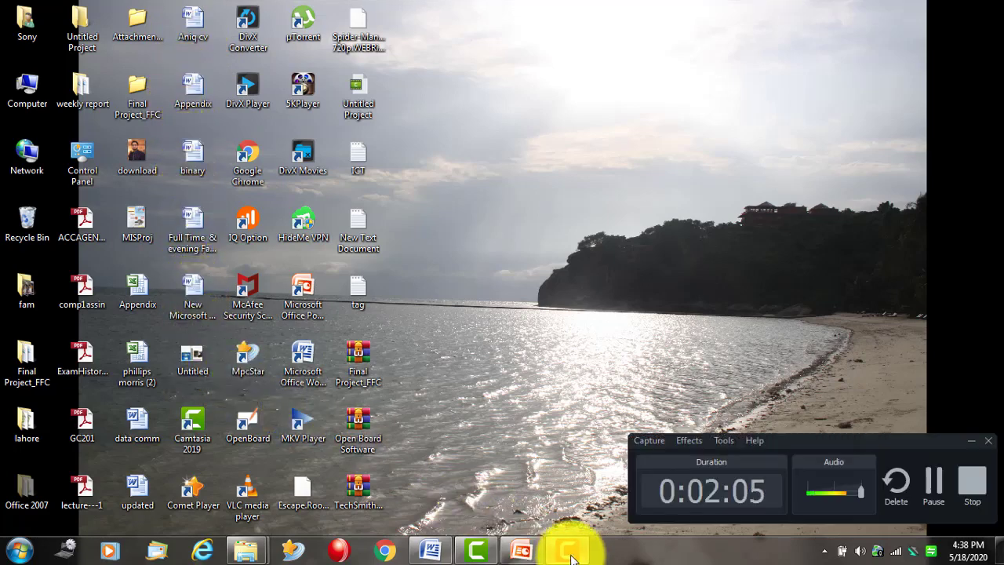
left_click(570, 549)
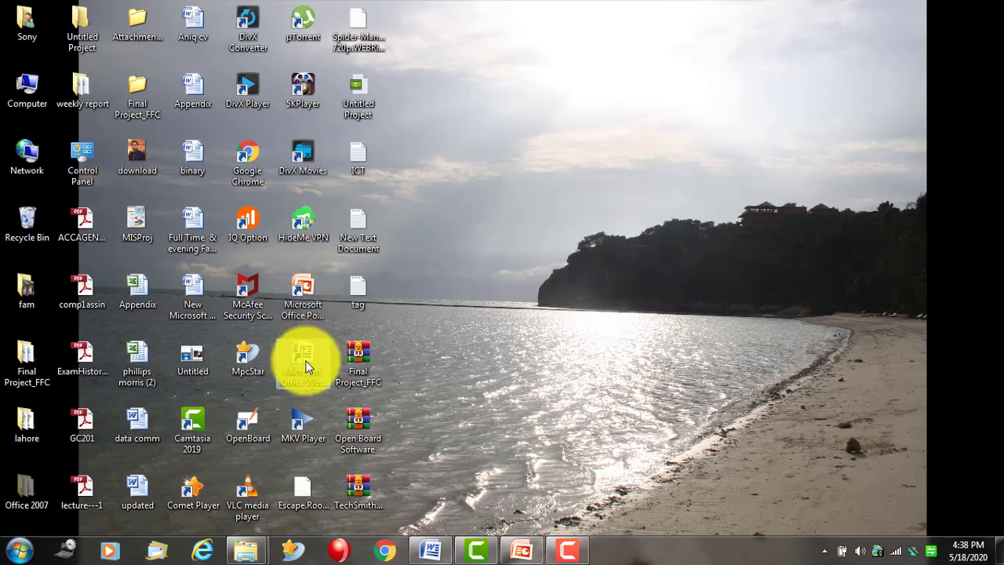
left_click_drag(308, 354, 189, 296)
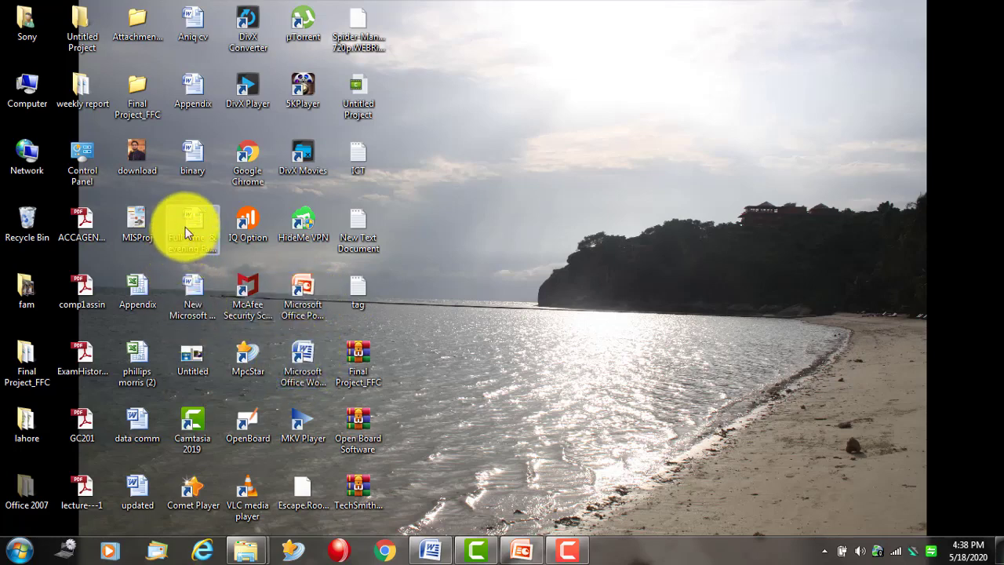
mouse_move(179, 301)
left_mouse_down()
mouse_move(188, 45)
mouse_move(296, 403)
left_mouse_up()
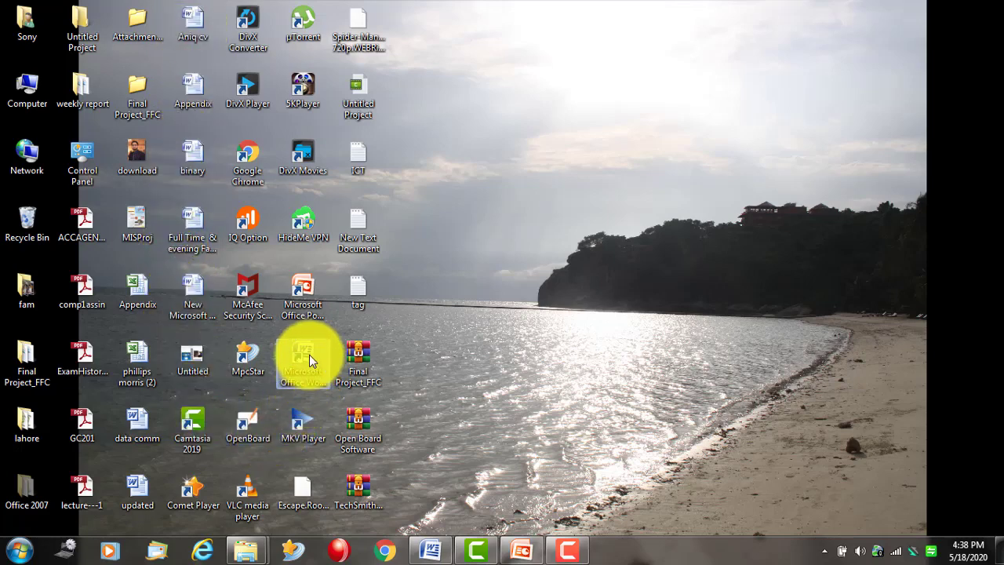
left_click_drag(296, 403, 306, 385)
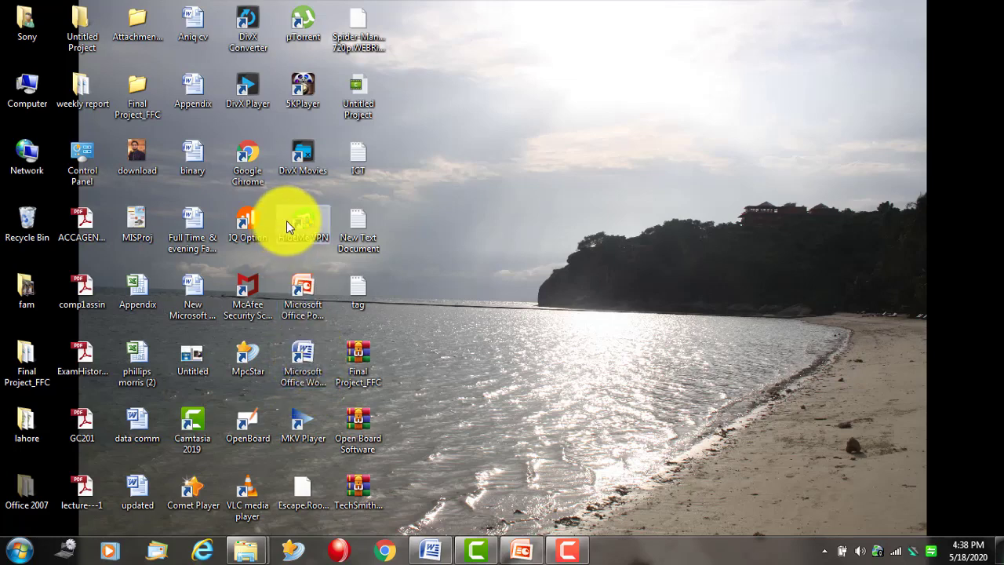
left_click_drag(306, 385, 286, 458)
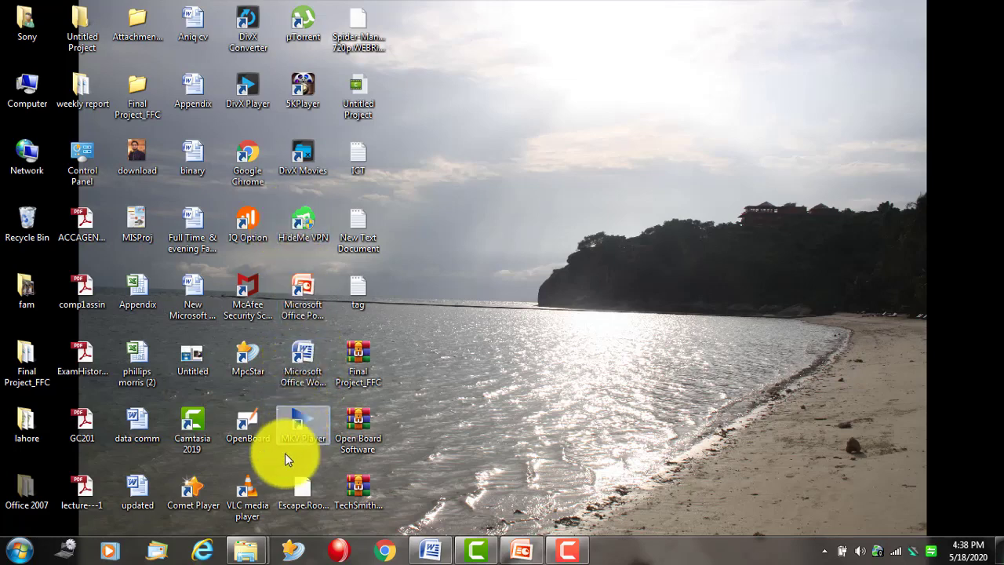
left_click(21, 551)
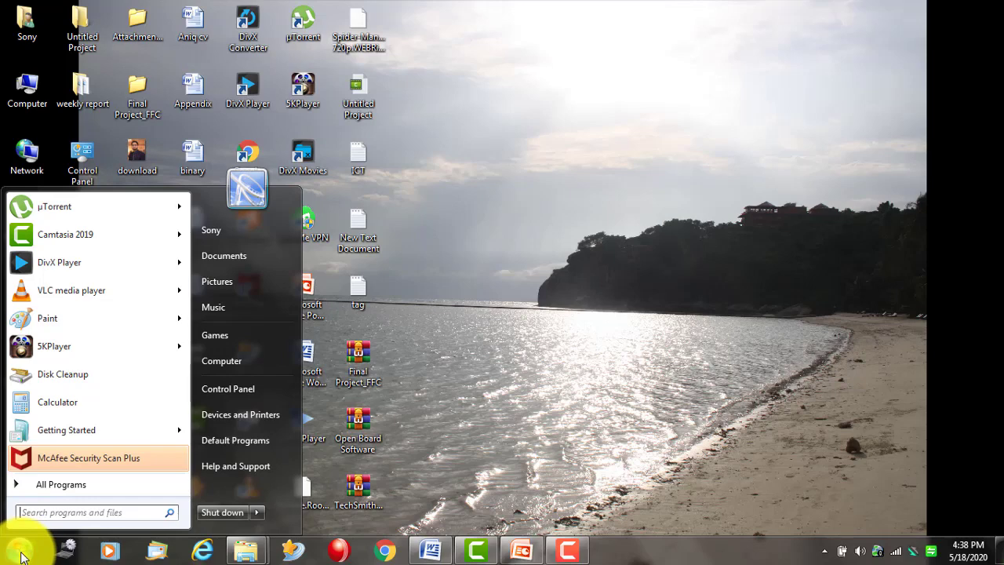
left_click(46, 488)
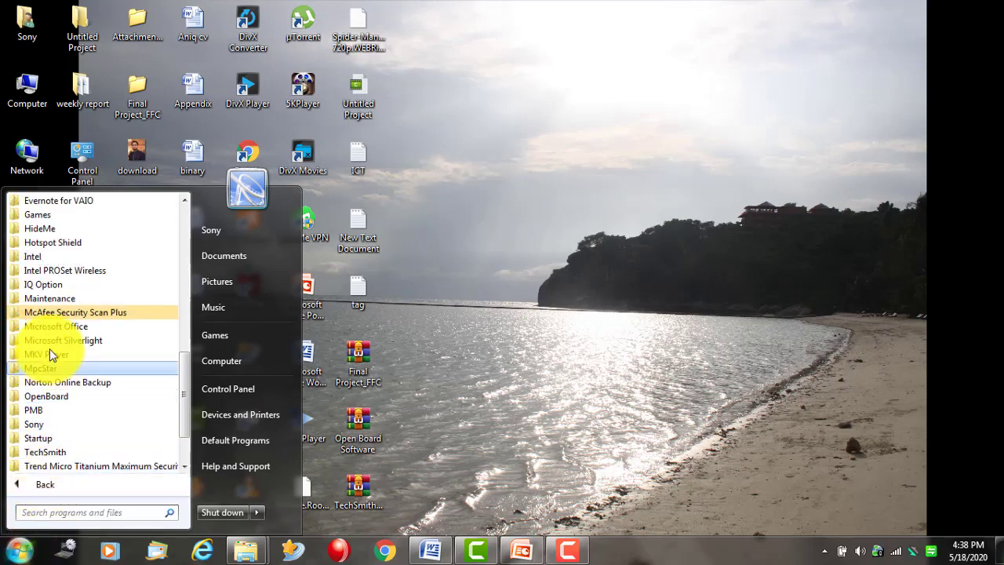
left_click(66, 328)
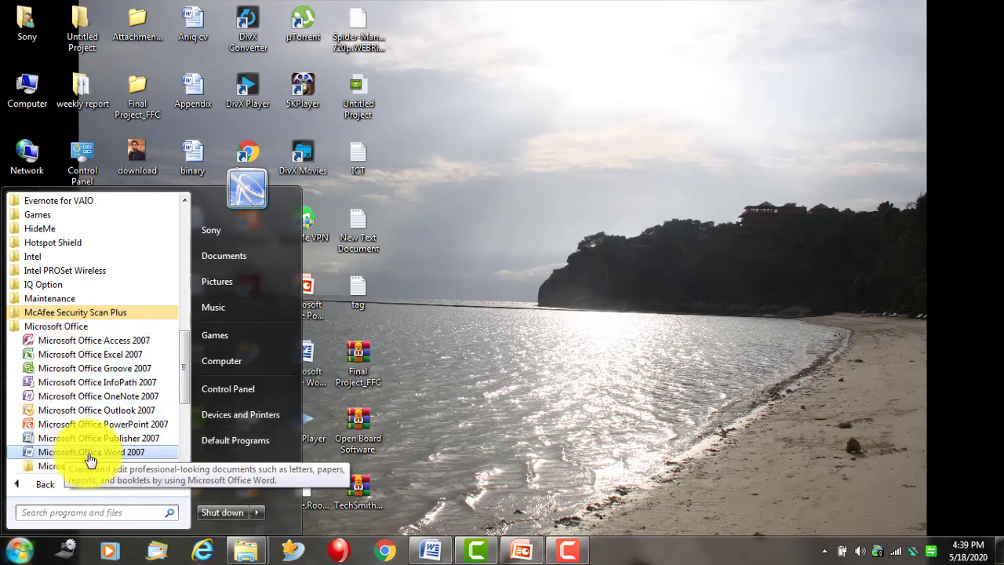
Launch Word from its desktop shortcut, close Document1, then open a new Document2 via right-click Open.
left_click(458, 373)
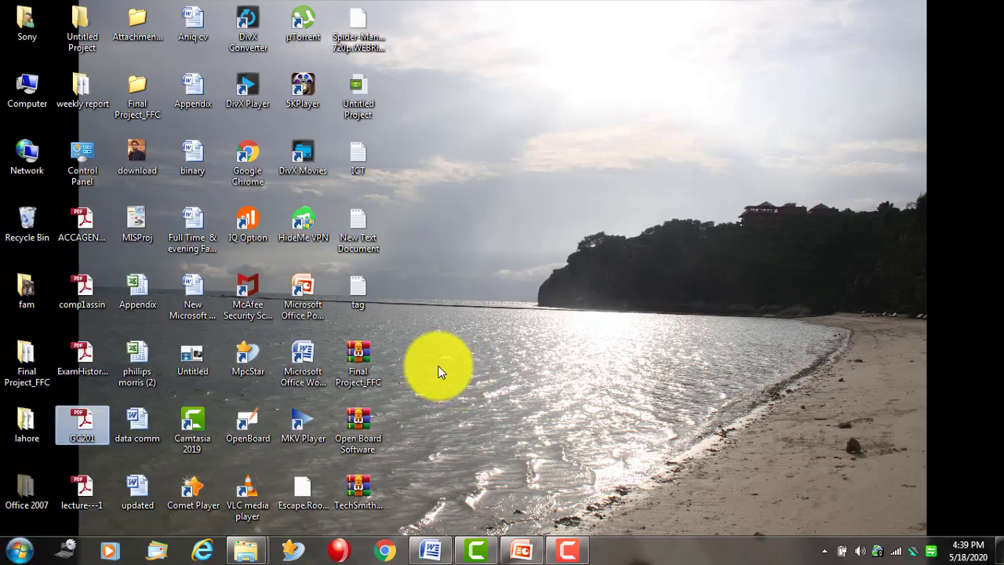
left_click(303, 357)
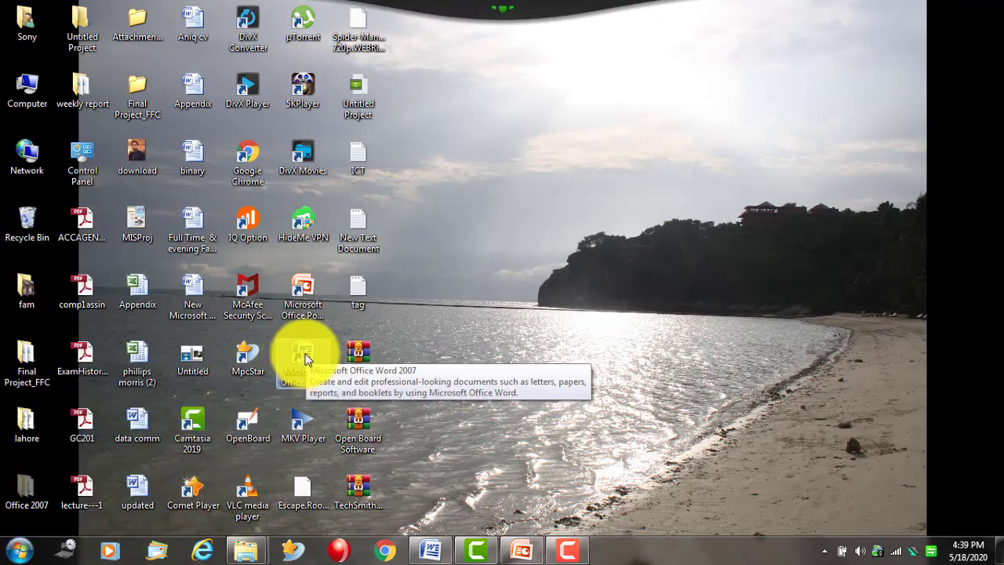
left_click(306, 359)
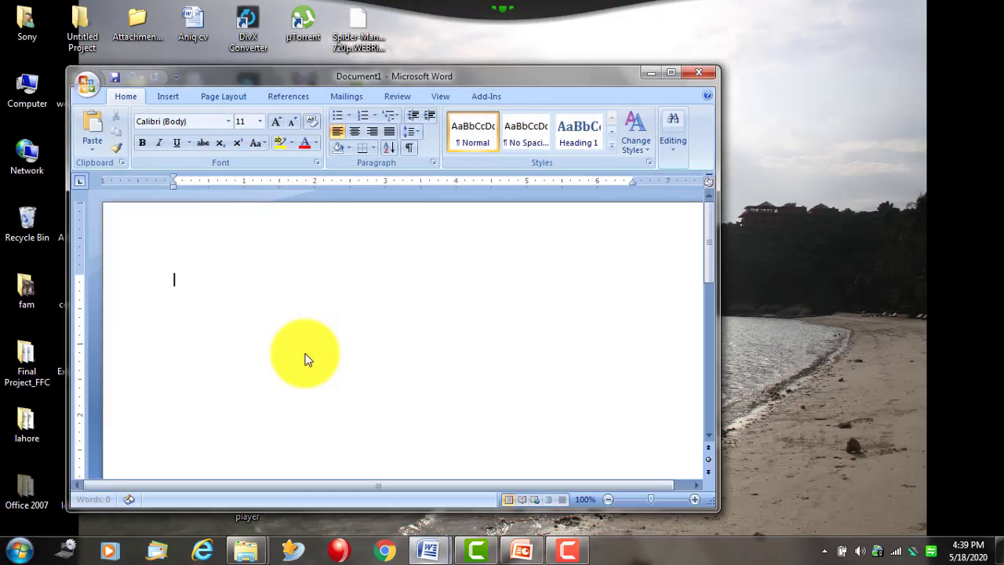
left_click(694, 74)
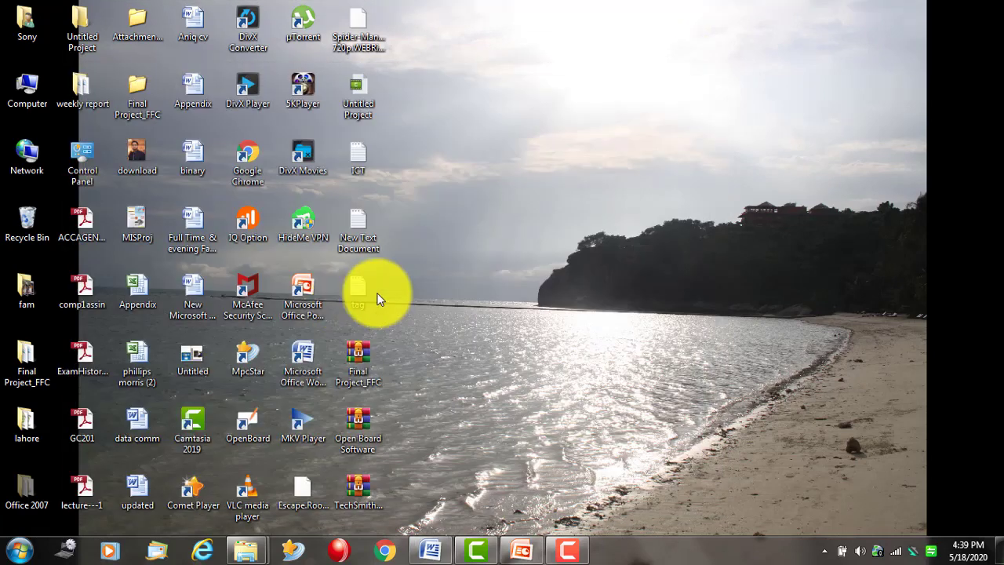
right_click(298, 349)
left_click(405, 26)
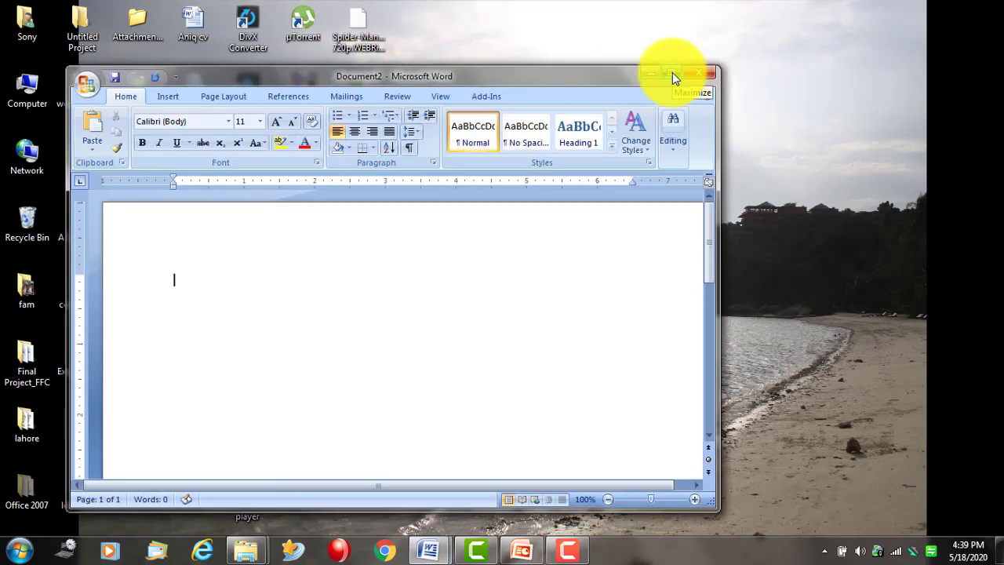
Maximize, restore and re-maximize the Document2 window, then minimize it.
left_click(672, 72)
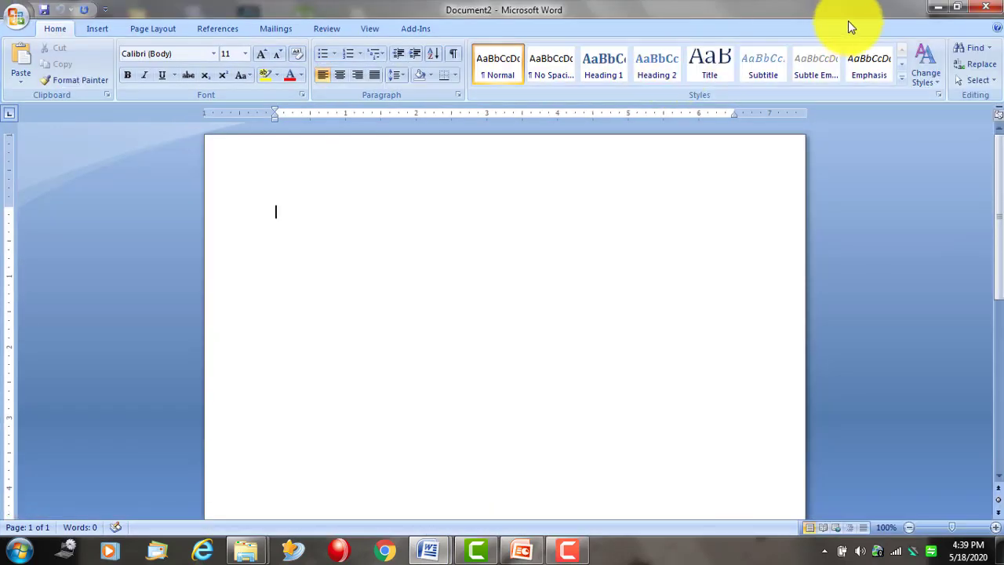
left_click(960, 9)
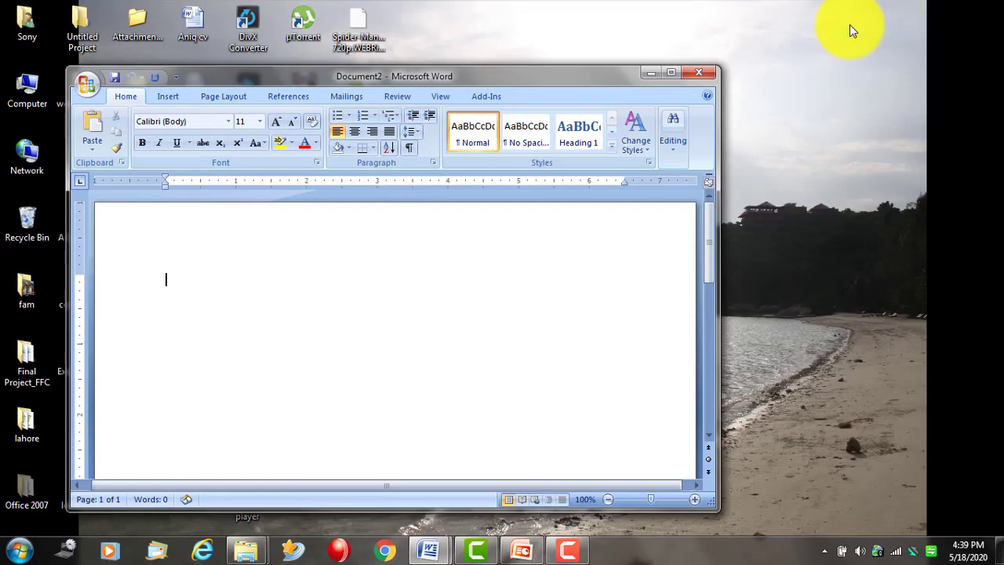
left_click(670, 73)
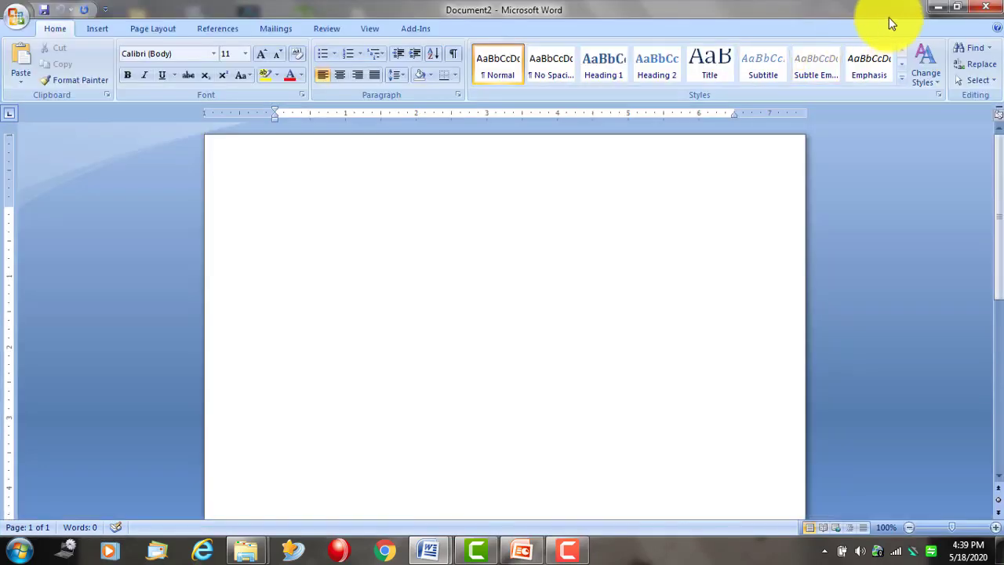
left_click(942, 11)
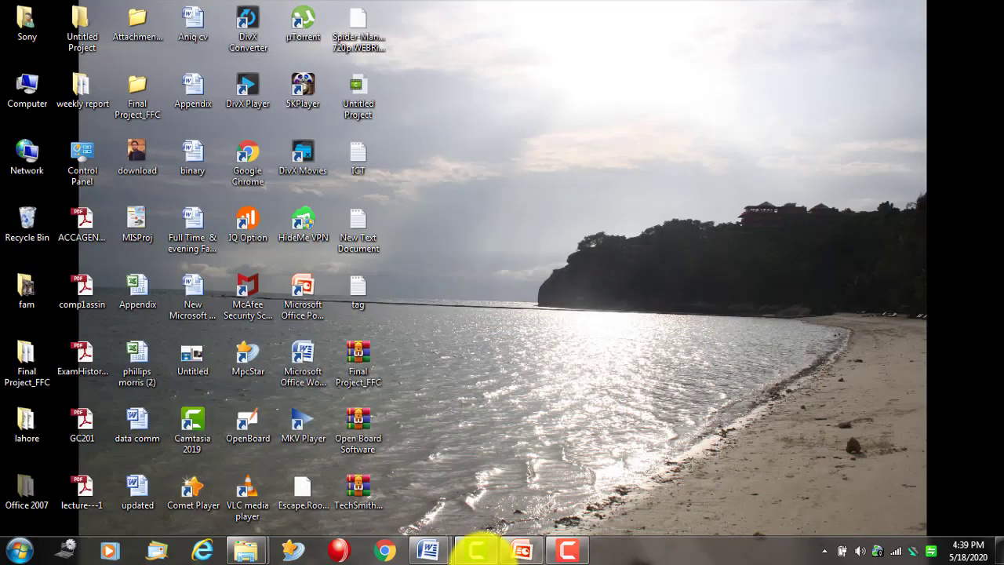
Start Document3 from the taskbar Word icon's Microsoft Office Word 2007 entry and maximize it.
right_click(437, 558)
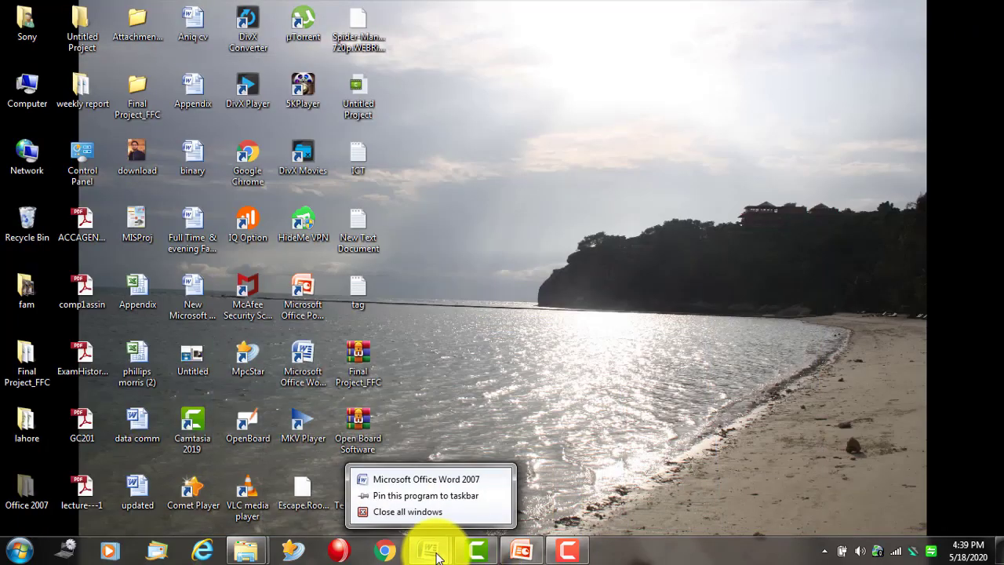
left_click(429, 479)
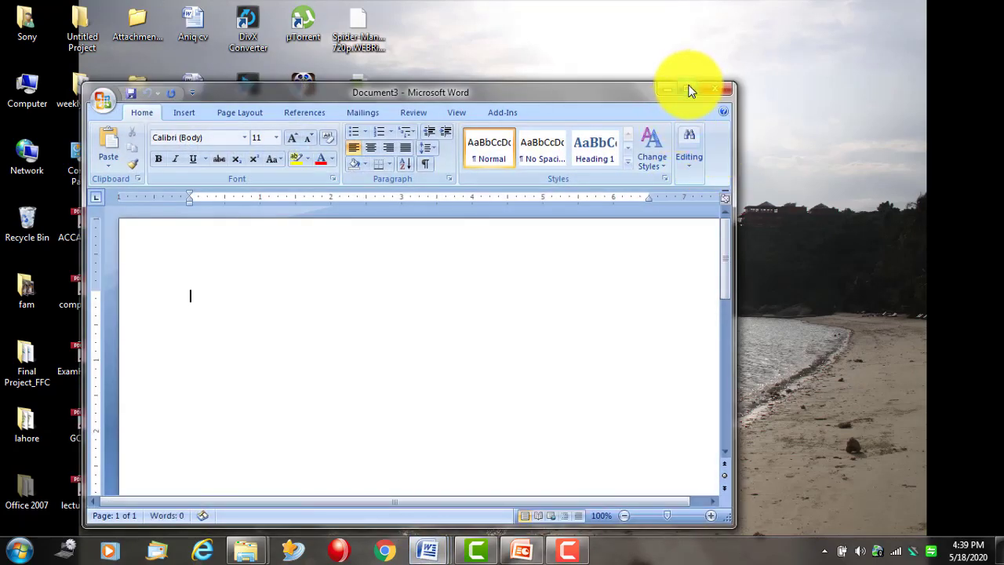
left_click(689, 91)
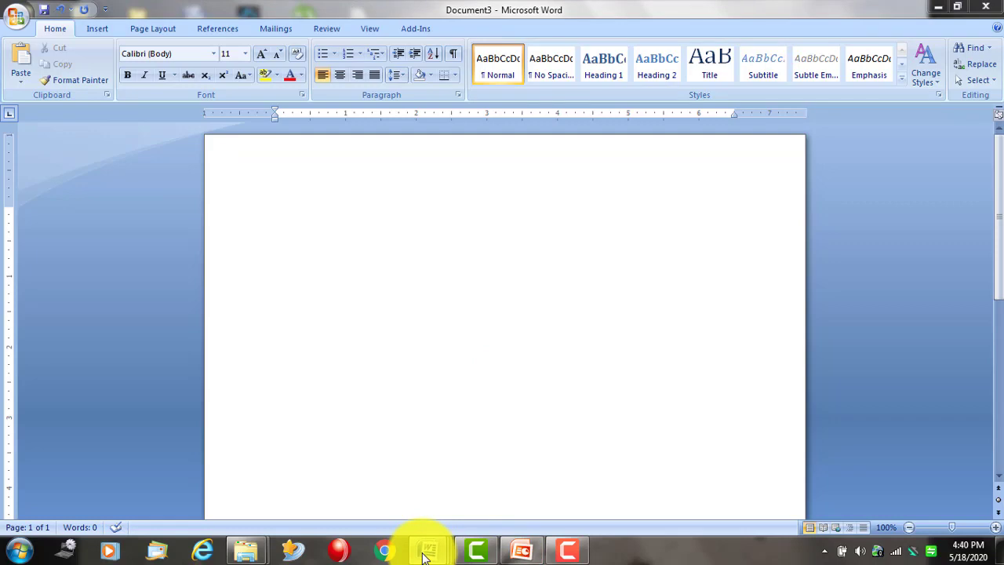
mouse_move(423, 554)
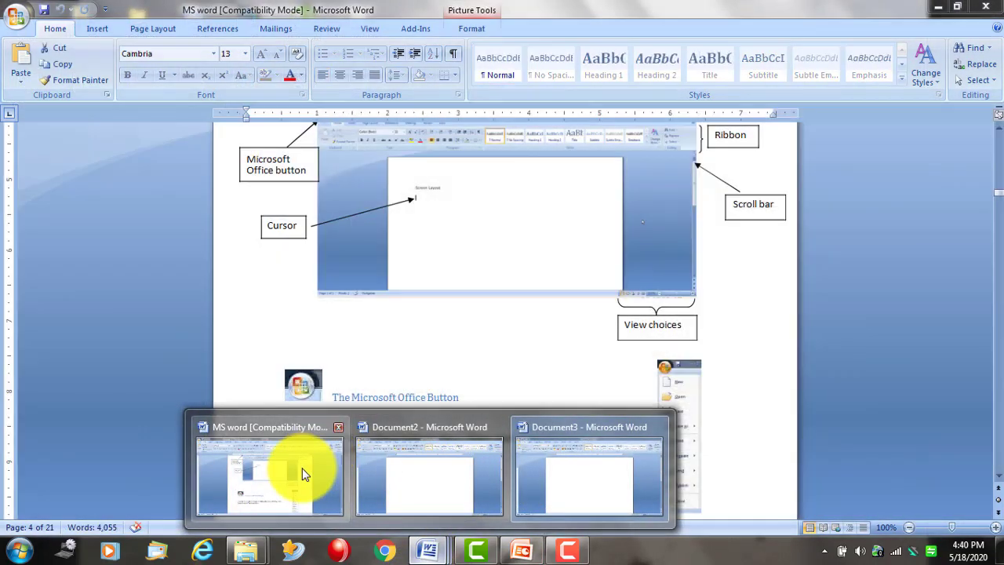
Scroll through the MS word practical notes document, then minimize its window.
left_click(302, 471)
scroll(384, 314, "up", 2)
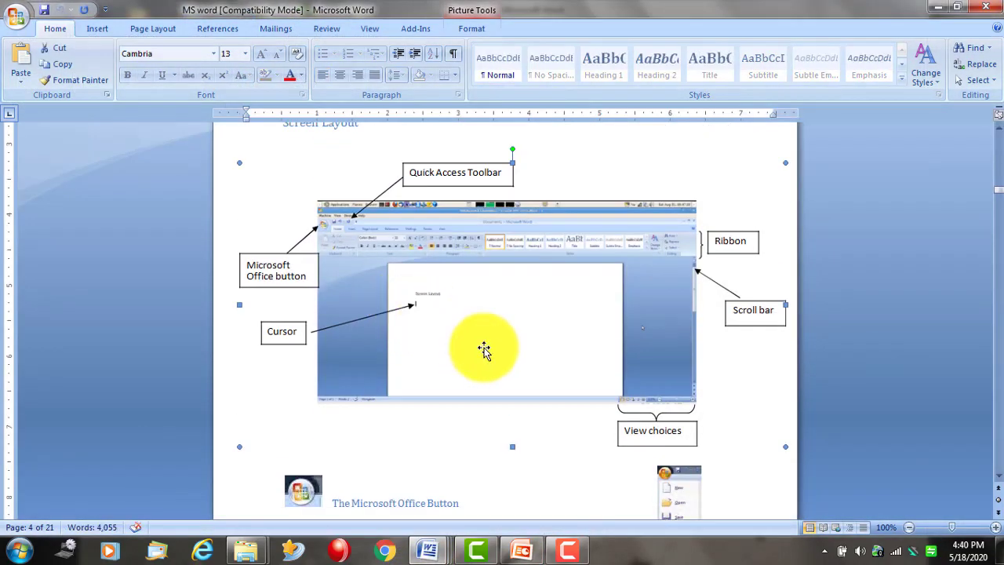
scroll(484, 351, "up", 1)
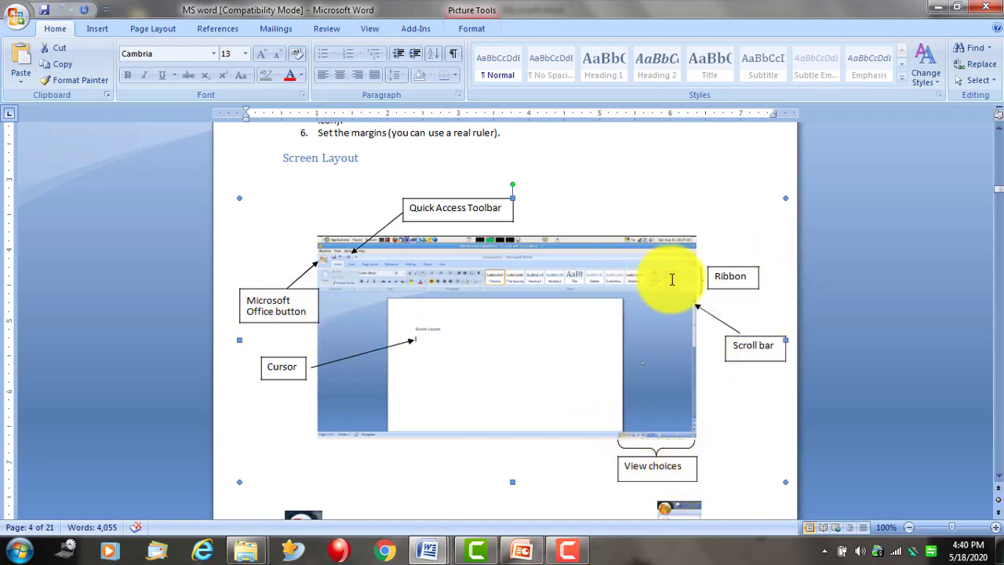
scroll(523, 265, "down", 3)
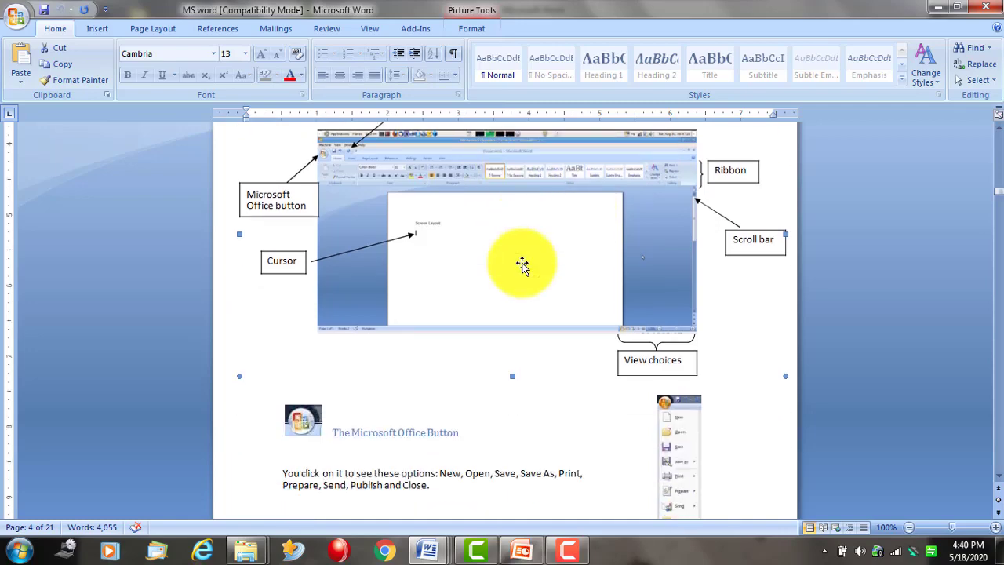
scroll(612, 385, "down", 3)
scroll(573, 400, "down", 4)
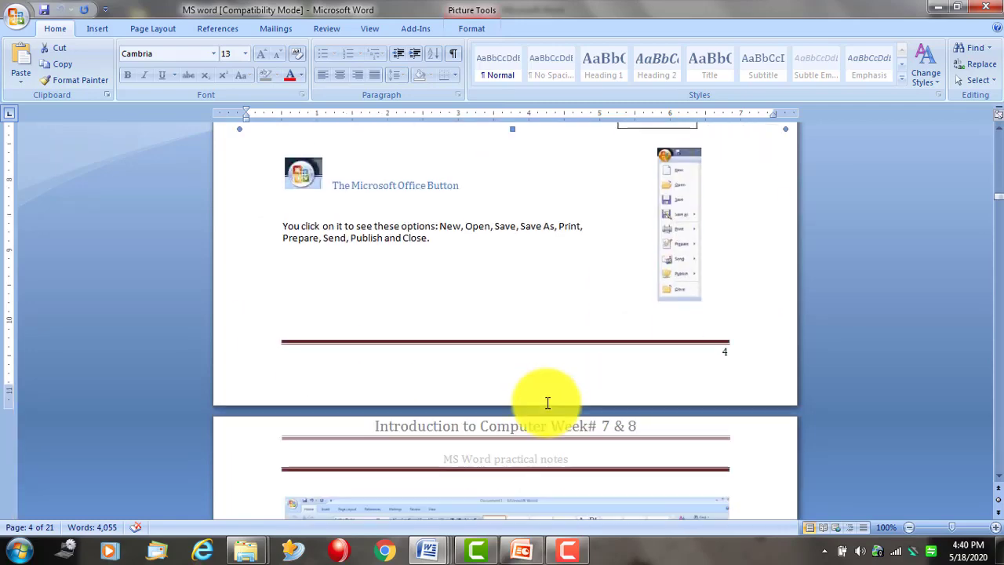
scroll(547, 403, "down", 4)
scroll(542, 410, "down", 4)
scroll(574, 397, "up", 6)
scroll(628, 381, "up", 10)
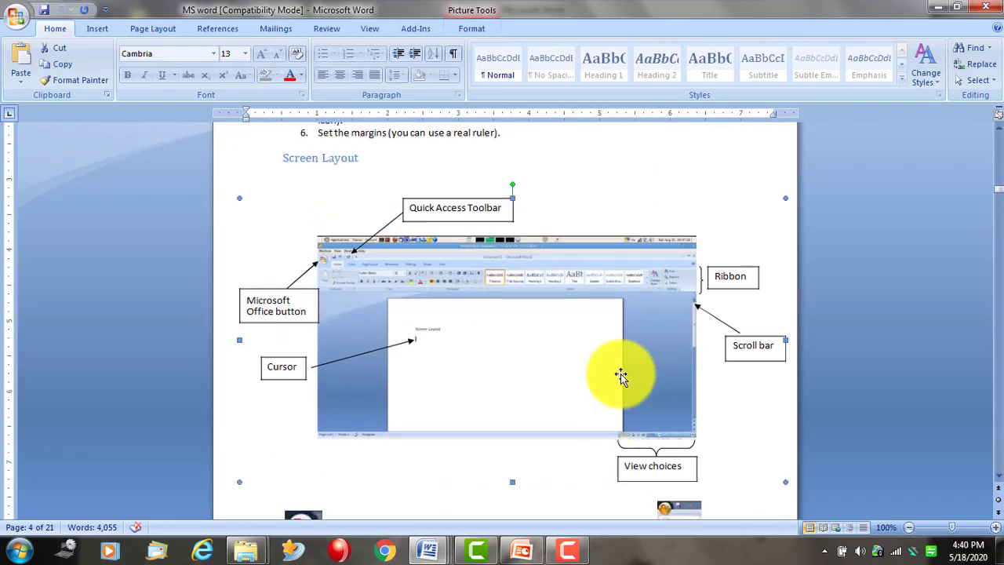
scroll(610, 374, "up", 2)
scroll(620, 374, "down", 2)
scroll(620, 372, "down", 1)
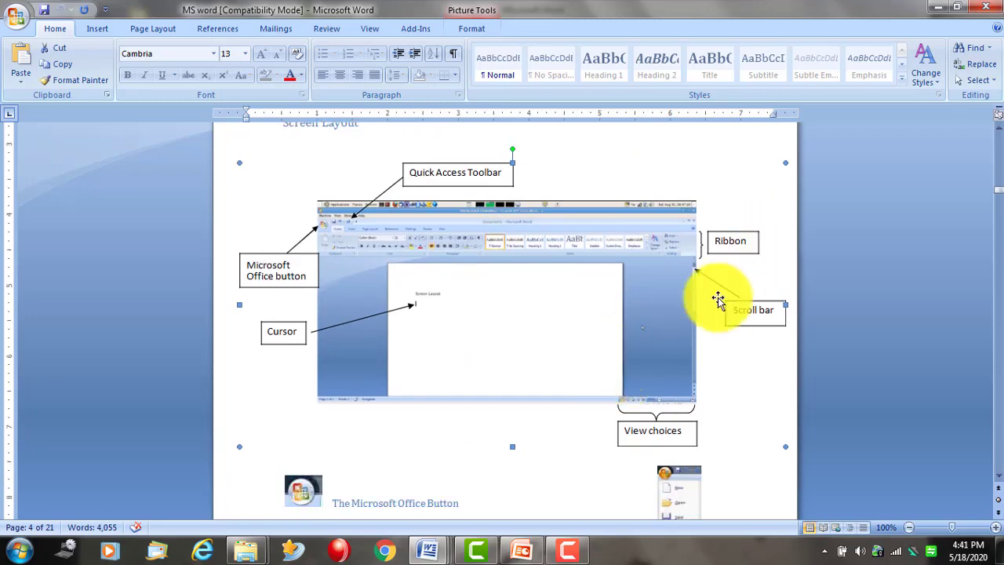
scroll(718, 299, "up", 4)
scroll(717, 298, "up", 4)
scroll(714, 302, "down", 6)
scroll(713, 306, "down", 2)
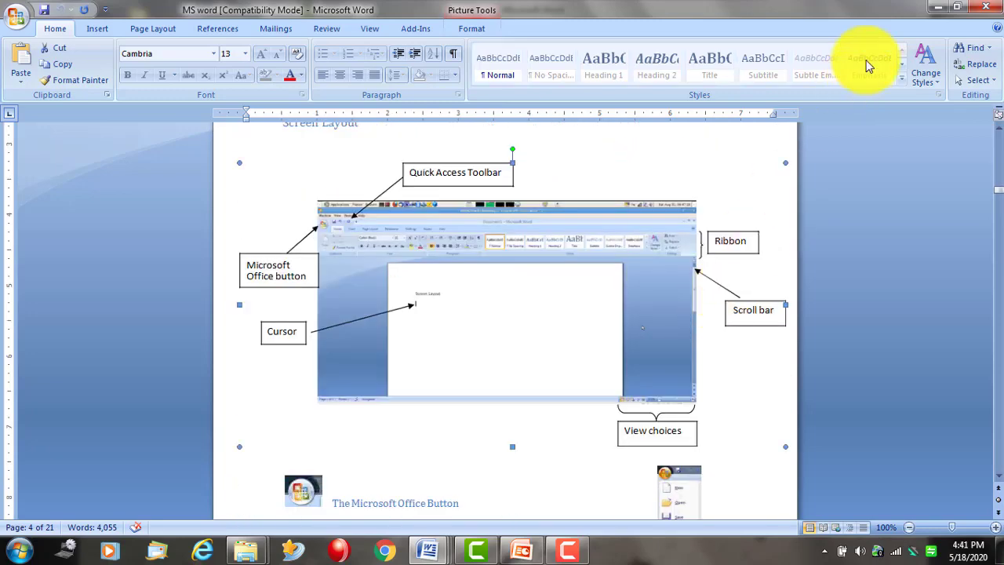
left_click(937, 8)
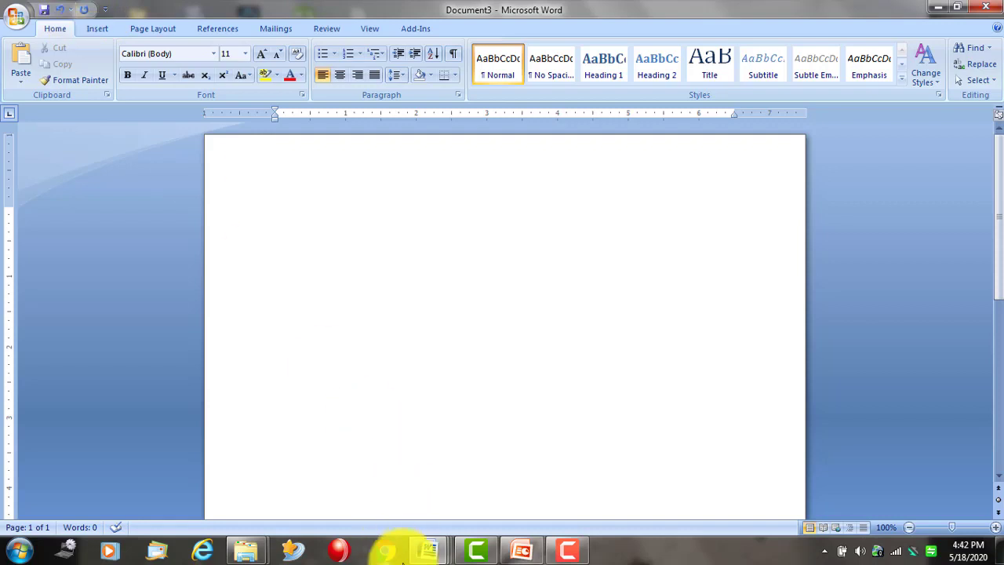
Switch briefly to the MS word tutorial, then bring blank Document2 forward from the taskbar previews.
mouse_move(427, 549)
left_click(287, 458)
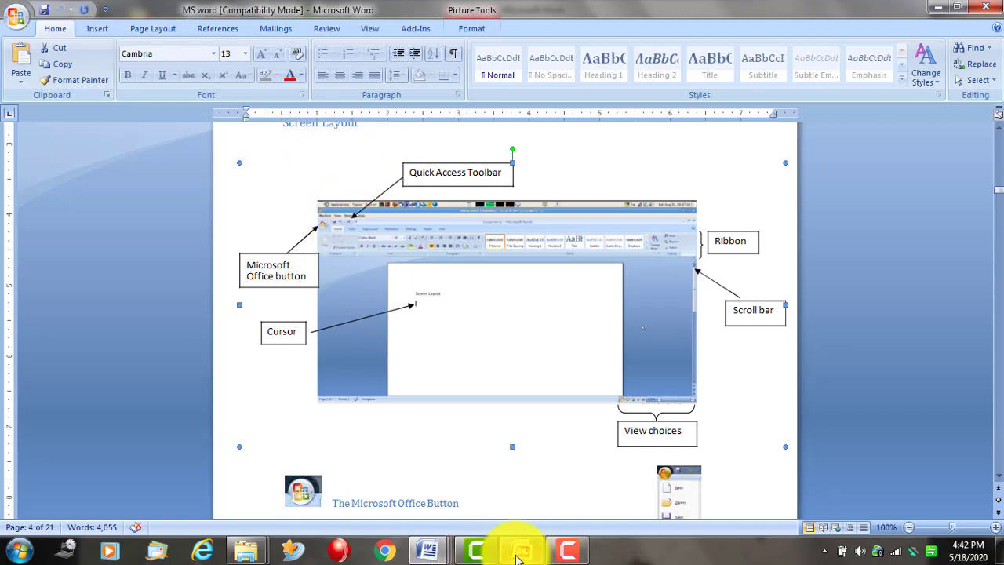
left_click(443, 549)
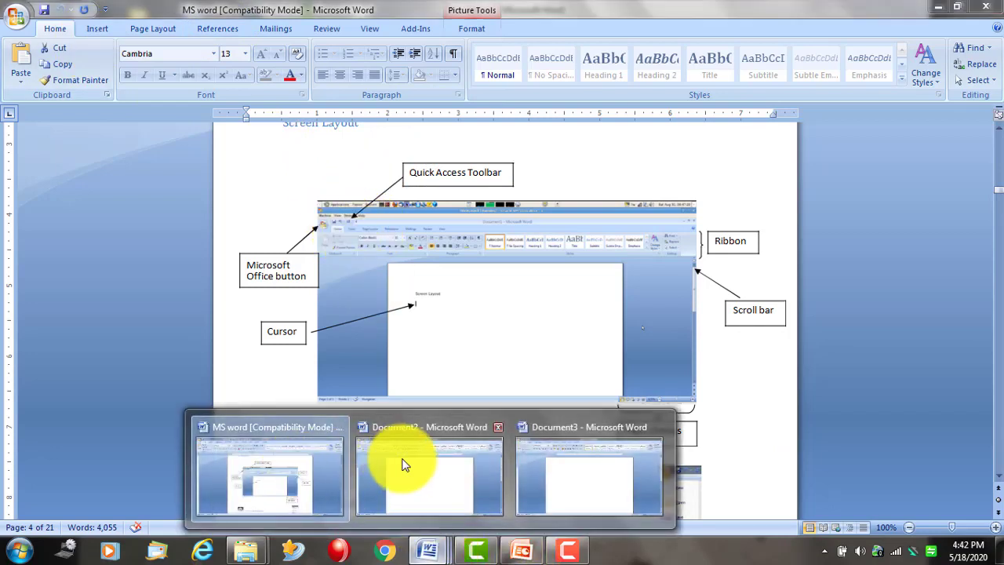
left_click(420, 477)
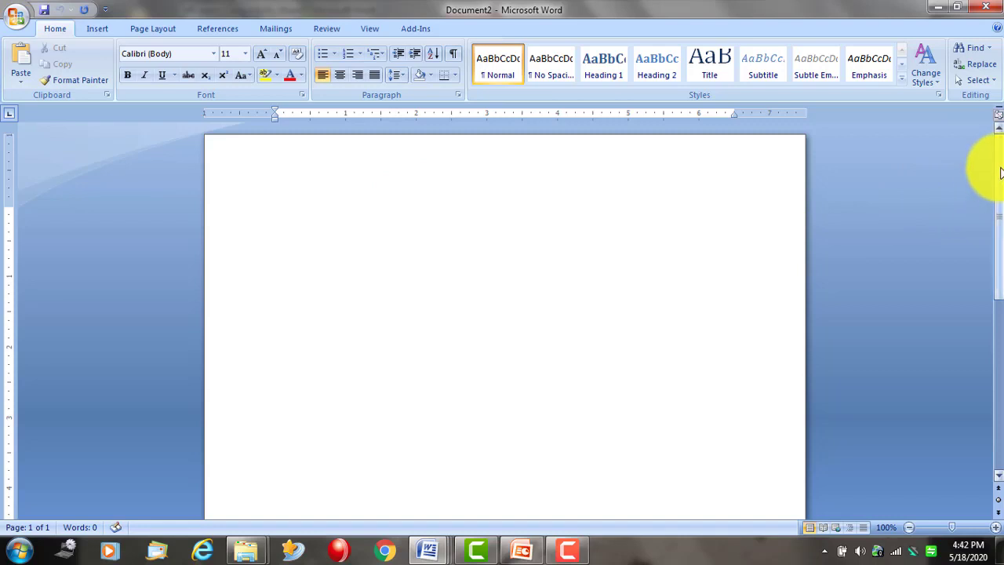
left_click_drag(996, 165, 994, 345)
left_click(998, 196)
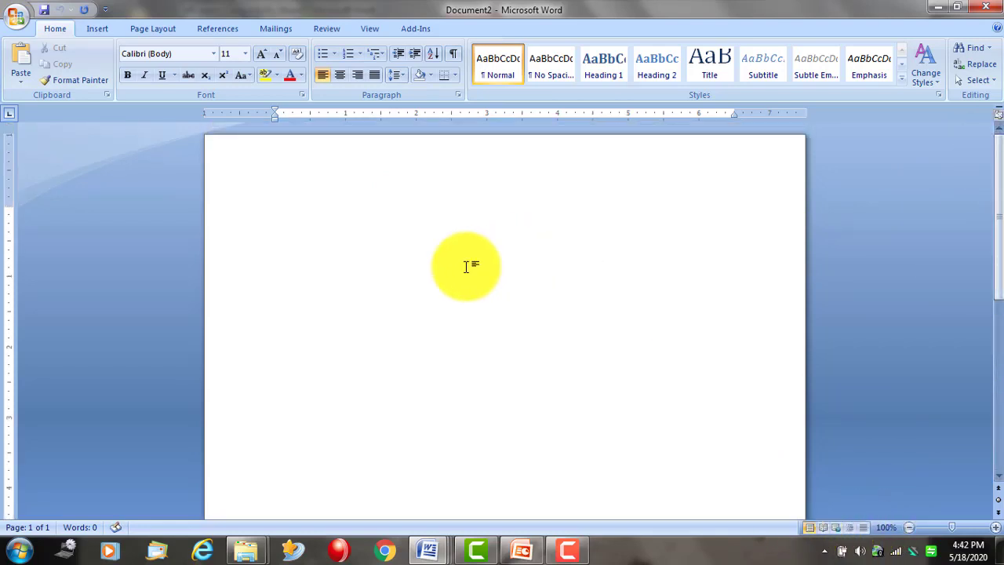
left_click(826, 528)
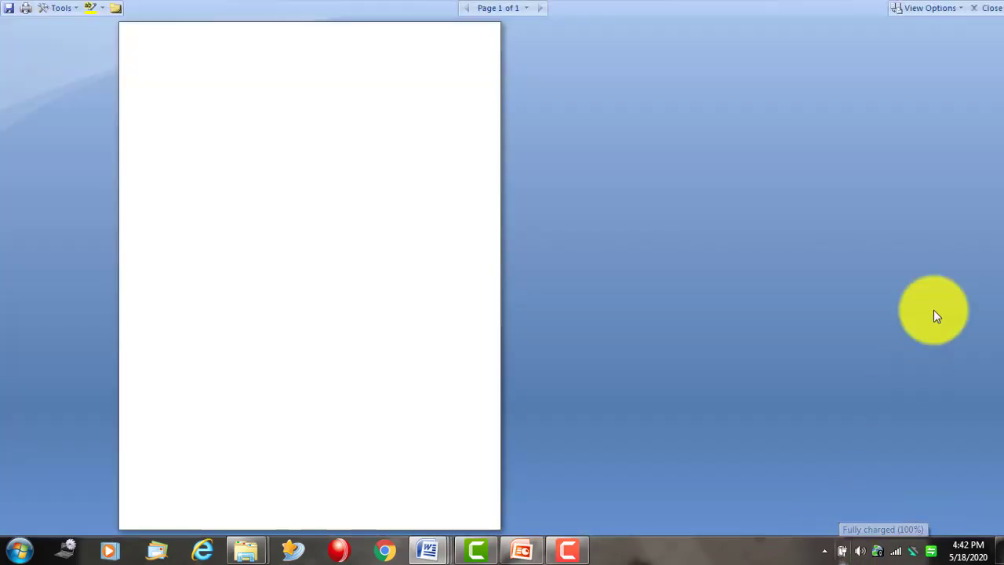
left_click(990, 7)
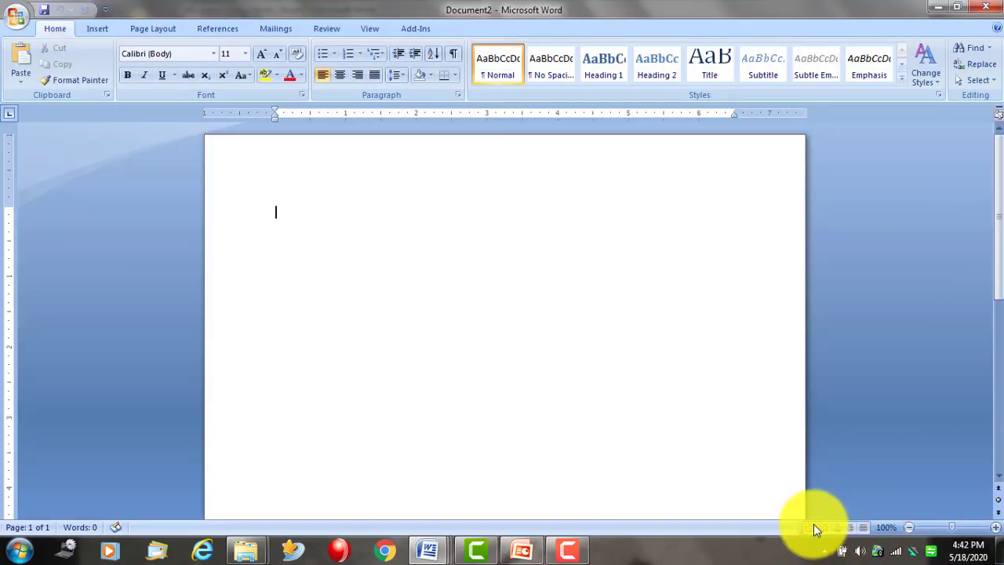
left_click(837, 526)
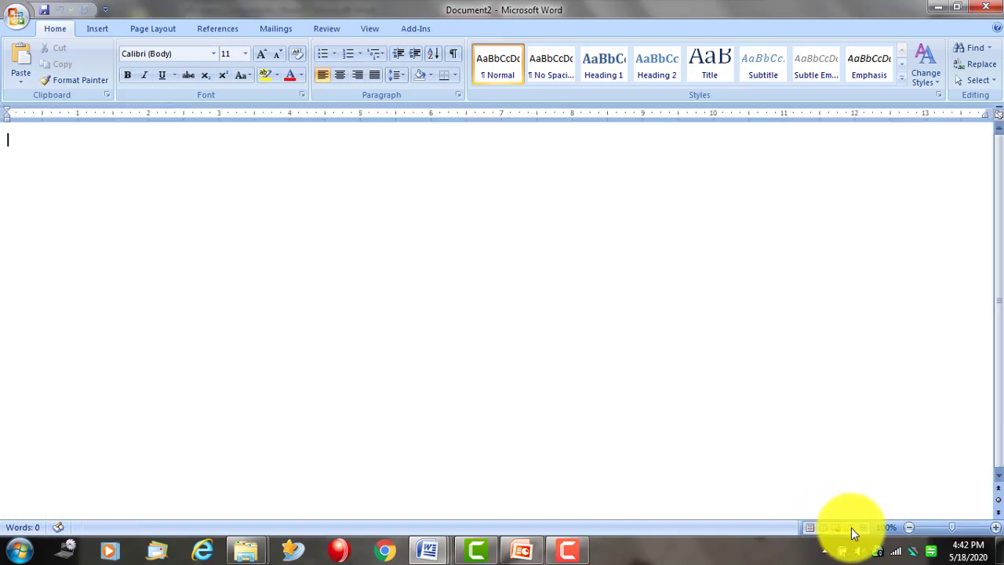
left_click(853, 528)
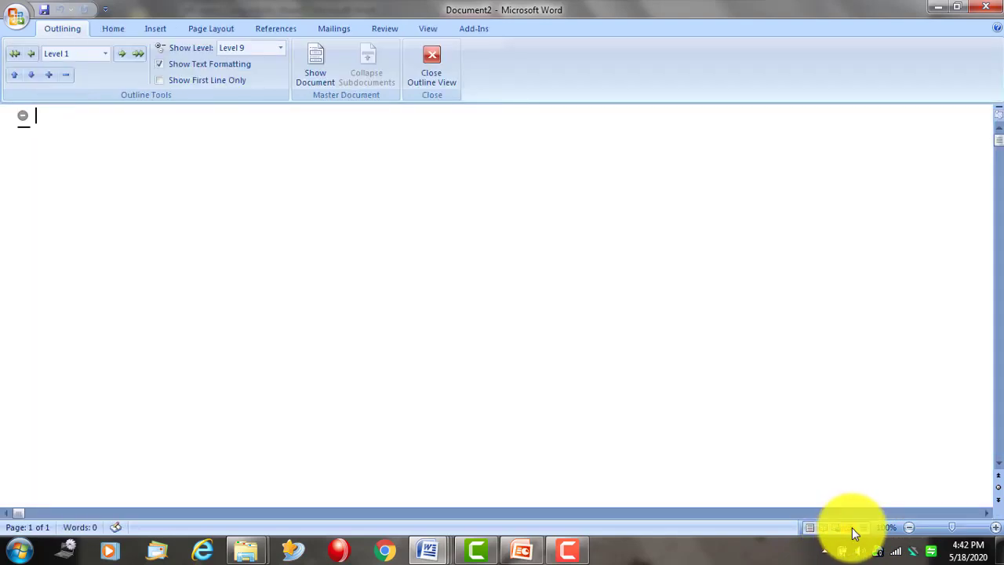
left_click(864, 529)
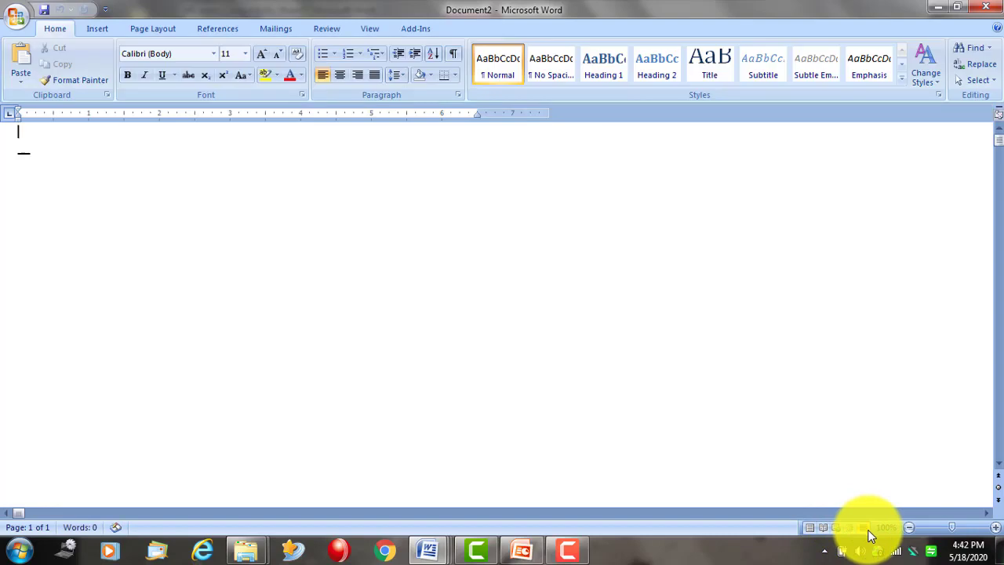
left_click(809, 528)
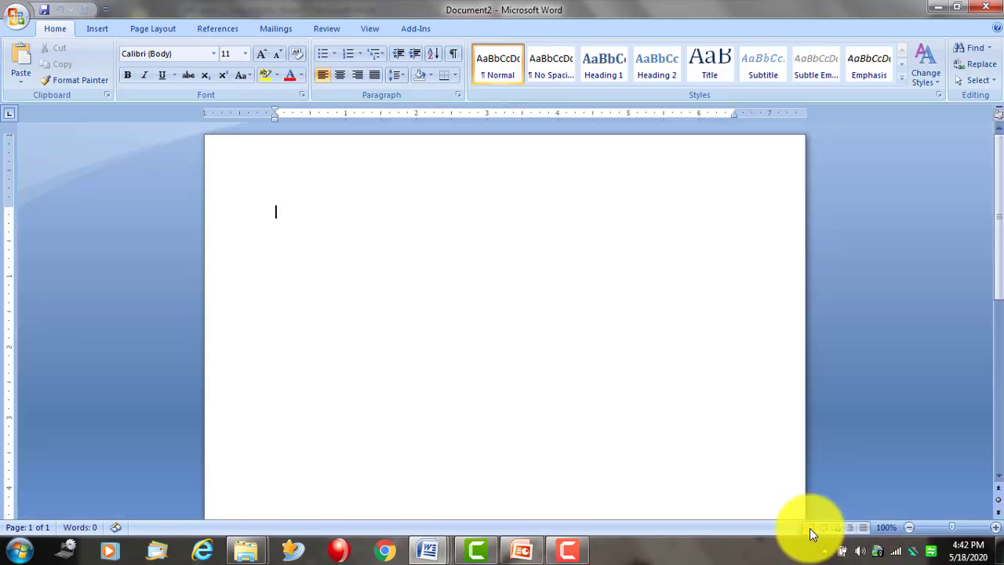
Zoom Document2 to 200% using the View tab's Zoom dialog.
left_click(369, 28)
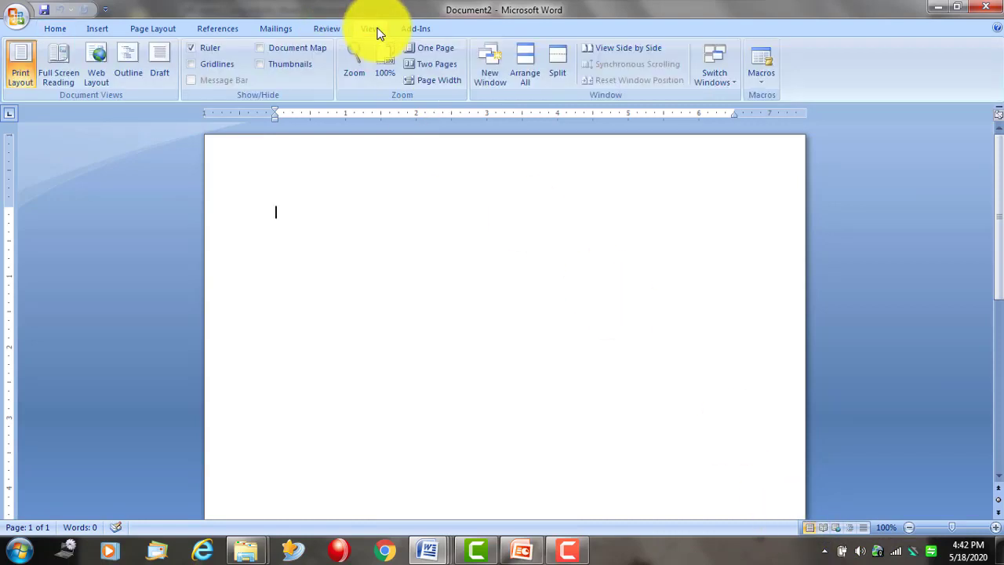
left_click(354, 63)
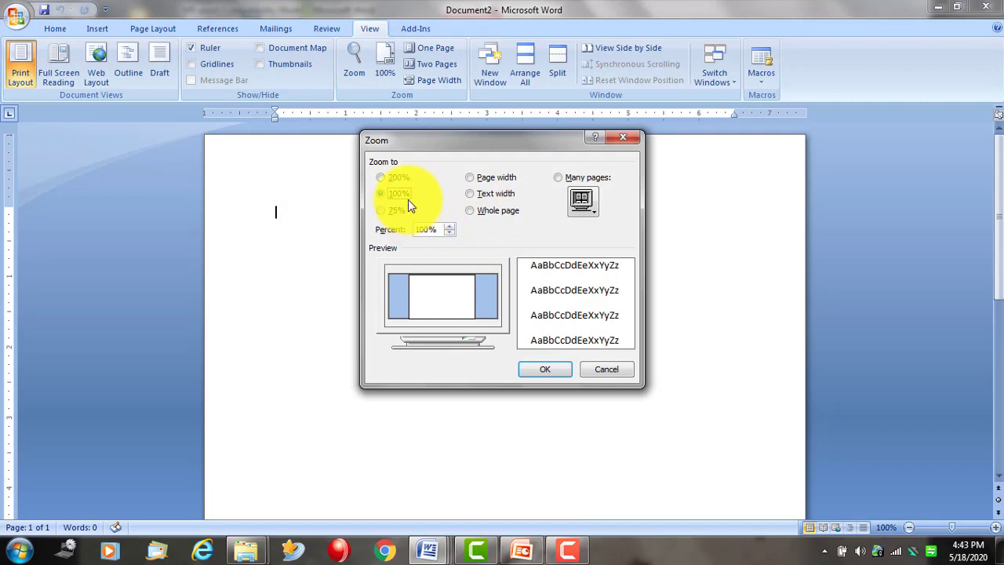
left_click(381, 177)
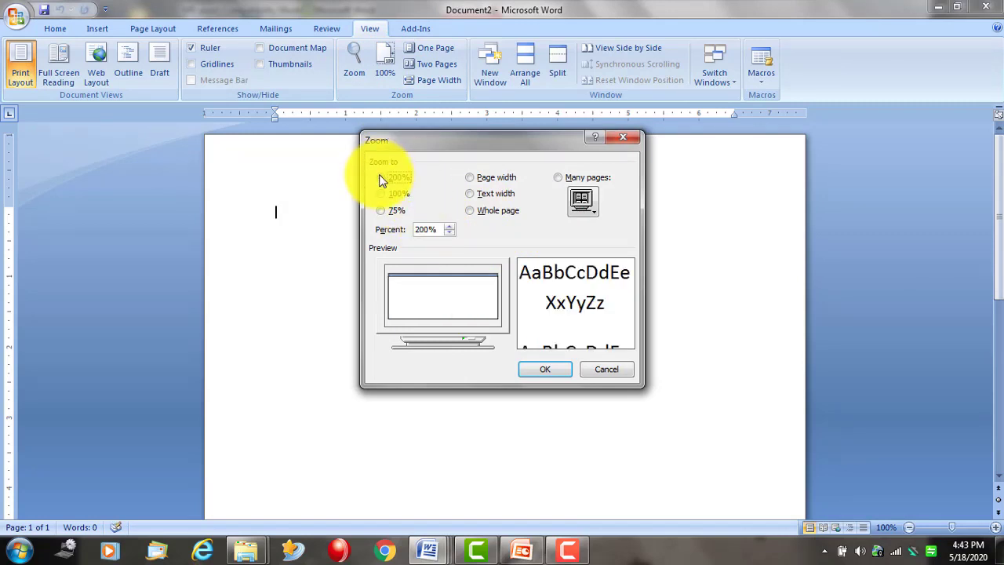
left_click(544, 370)
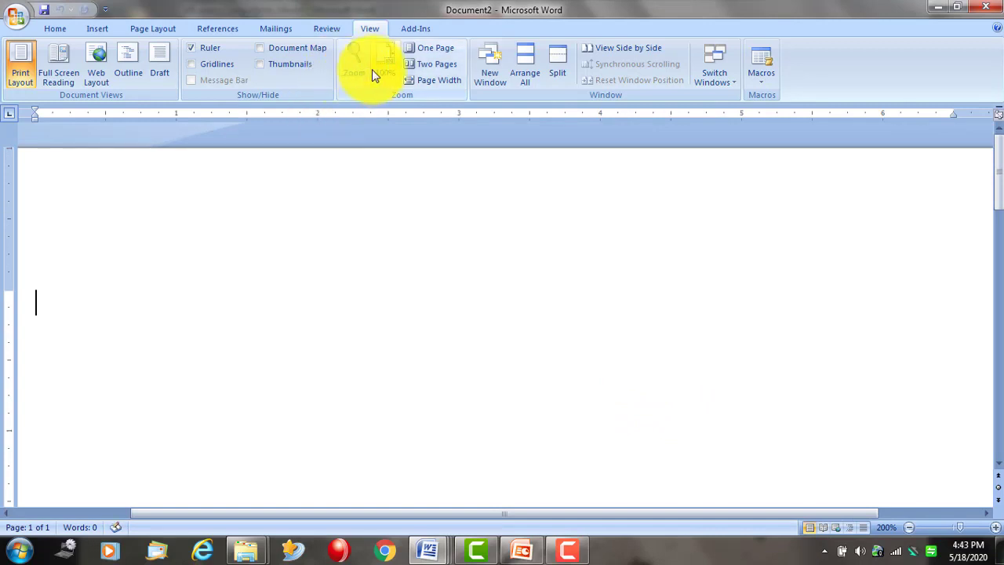
Set the Zoom back to 100%.
left_click(354, 56)
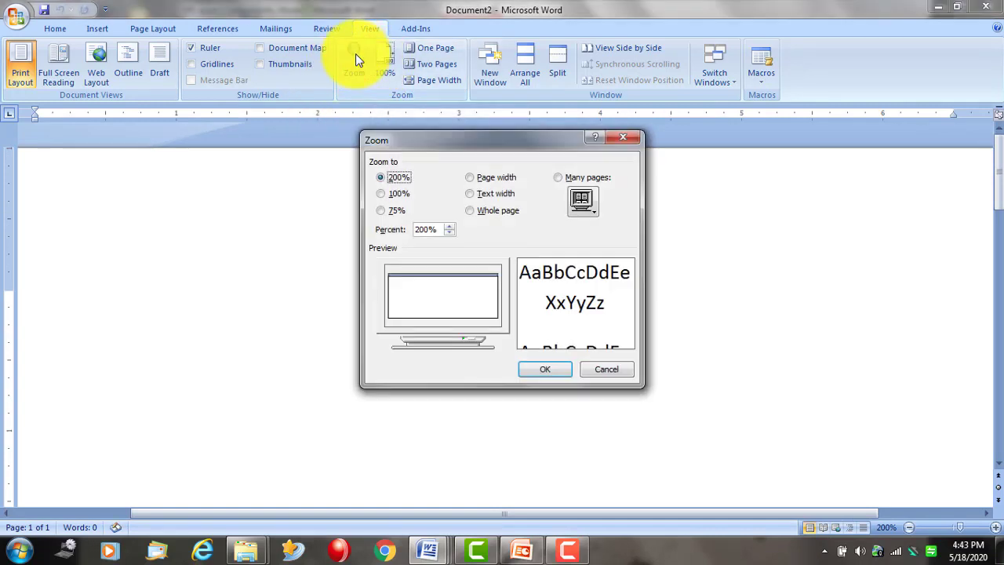
left_click(382, 193)
left_click(543, 368)
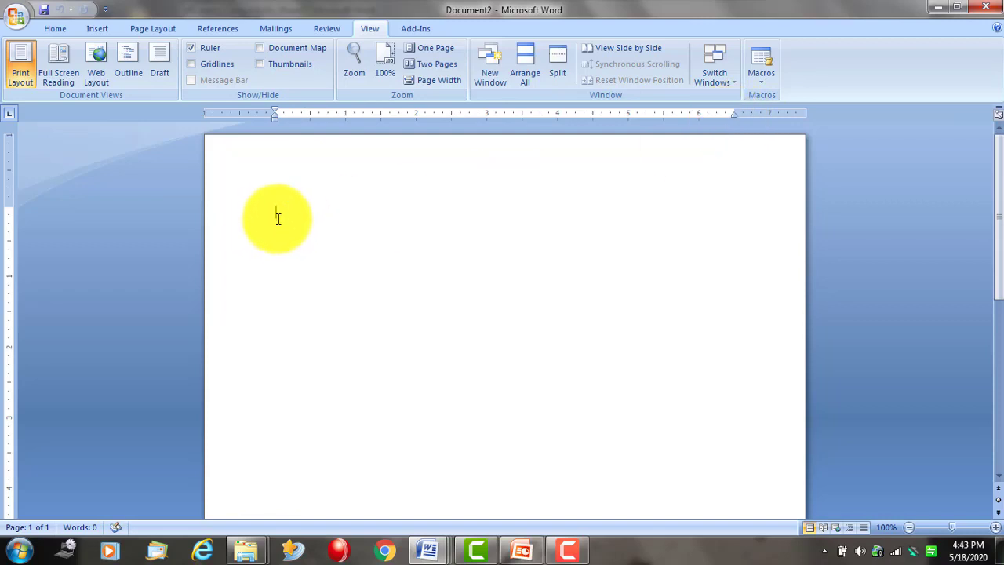
left_click_drag(278, 214, 320, 217)
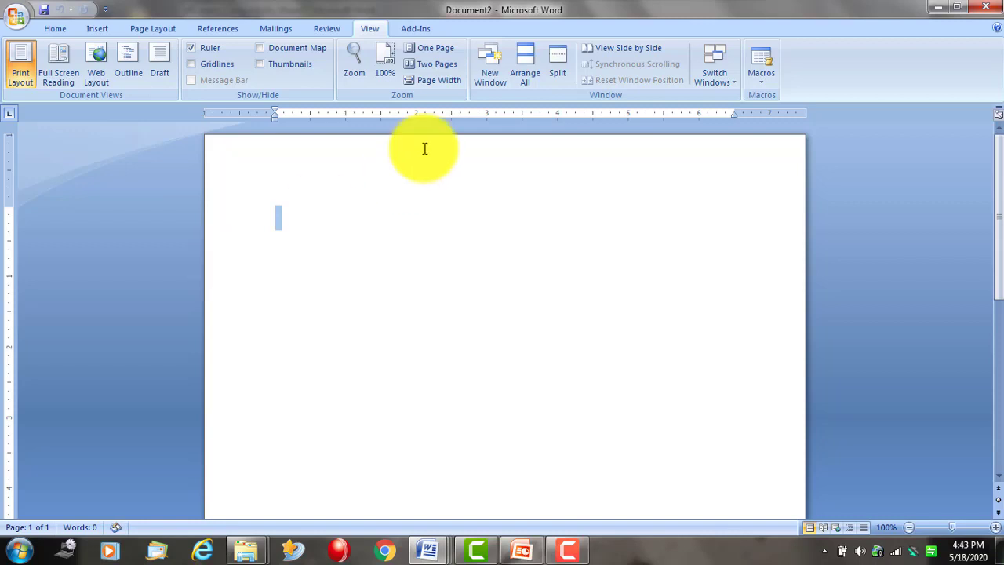
left_click(383, 232)
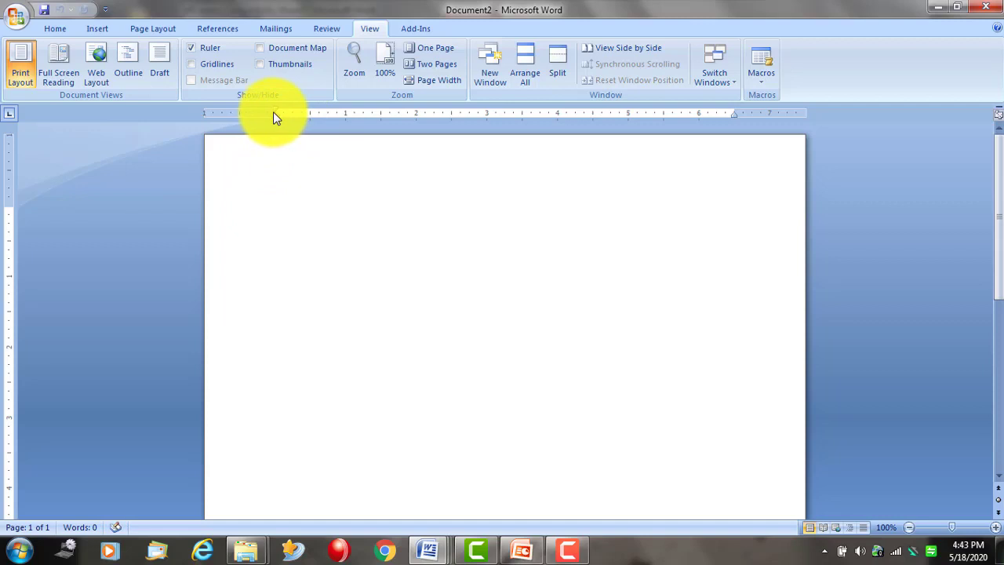
left_click_drag(274, 109, 275, 109)
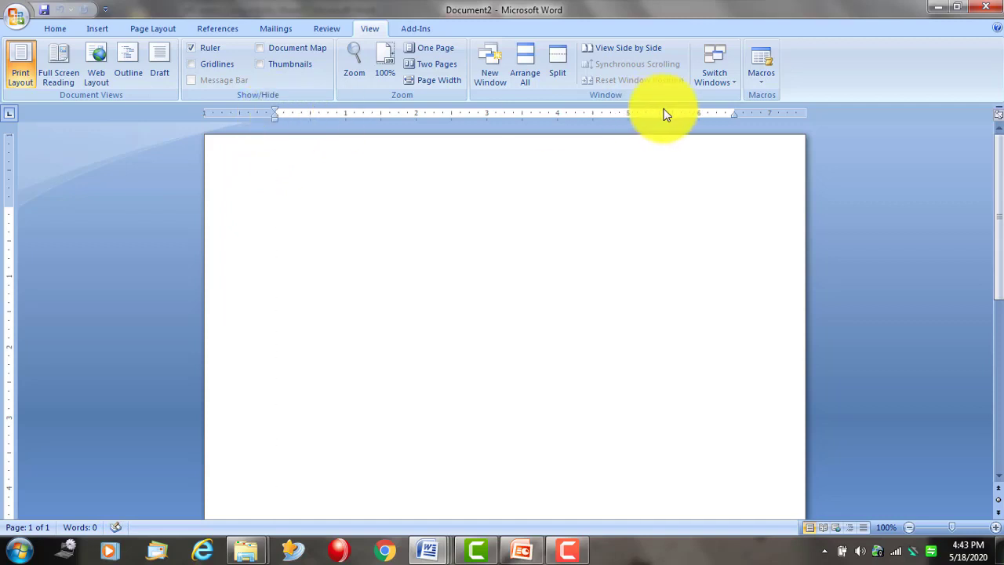
left_click_drag(734, 113, 735, 119)
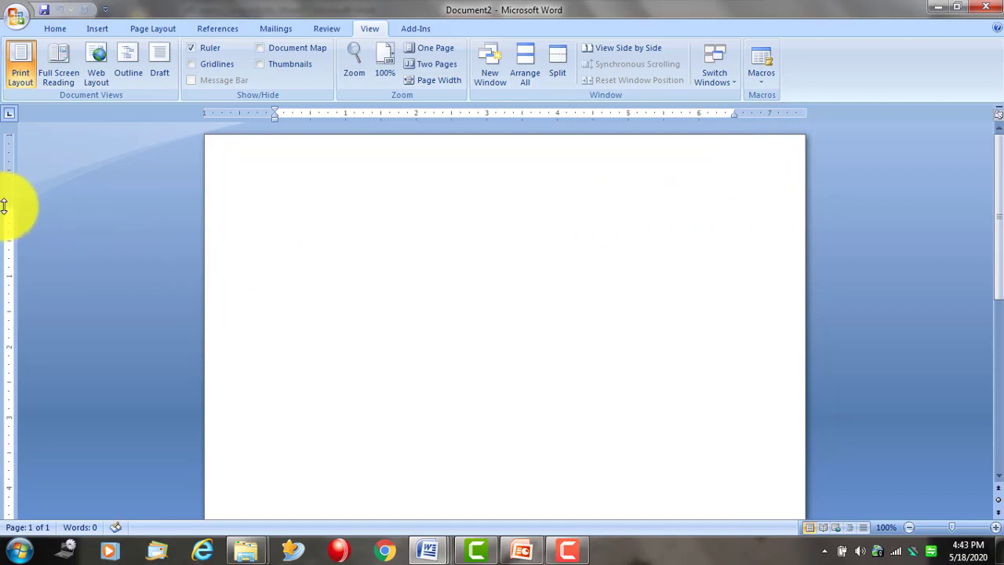
left_click_drag(5, 206, 10, 213)
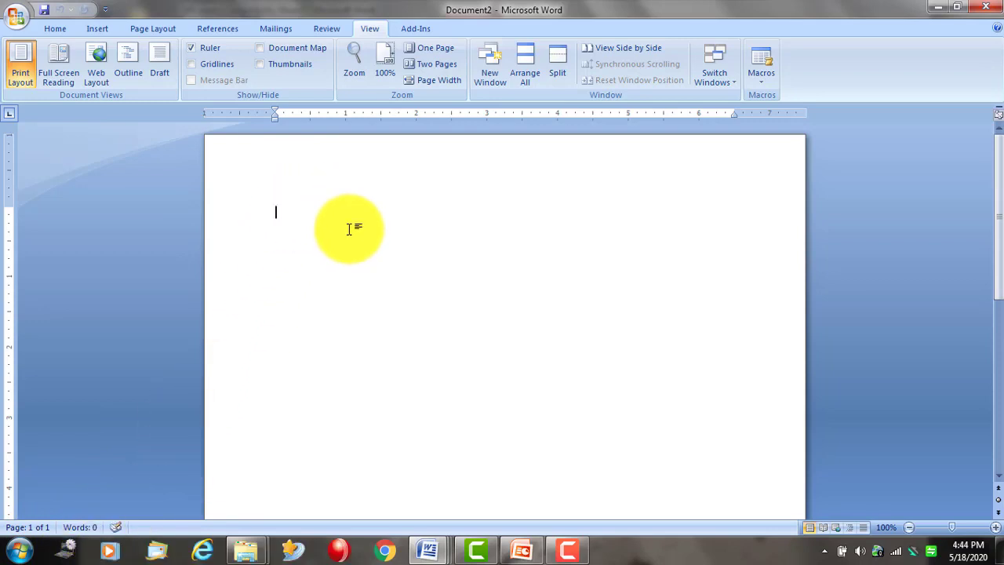
Type 'My name is' followed by the author's name, then shrink the zoom to about 10%.
type("My")
type(" name is")
type(" anwaar")
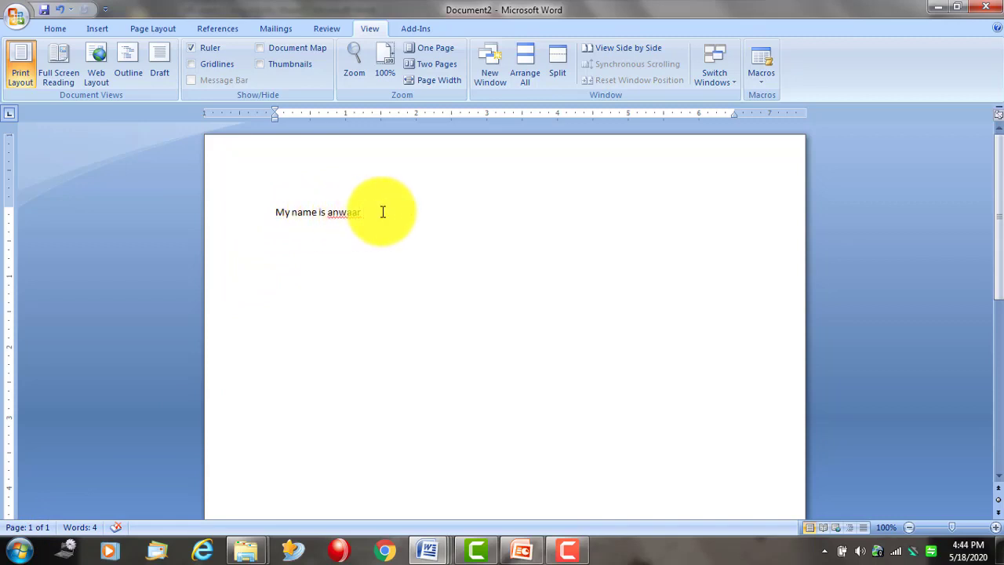
left_click_drag(376, 212, 206, 215)
left_click(327, 208)
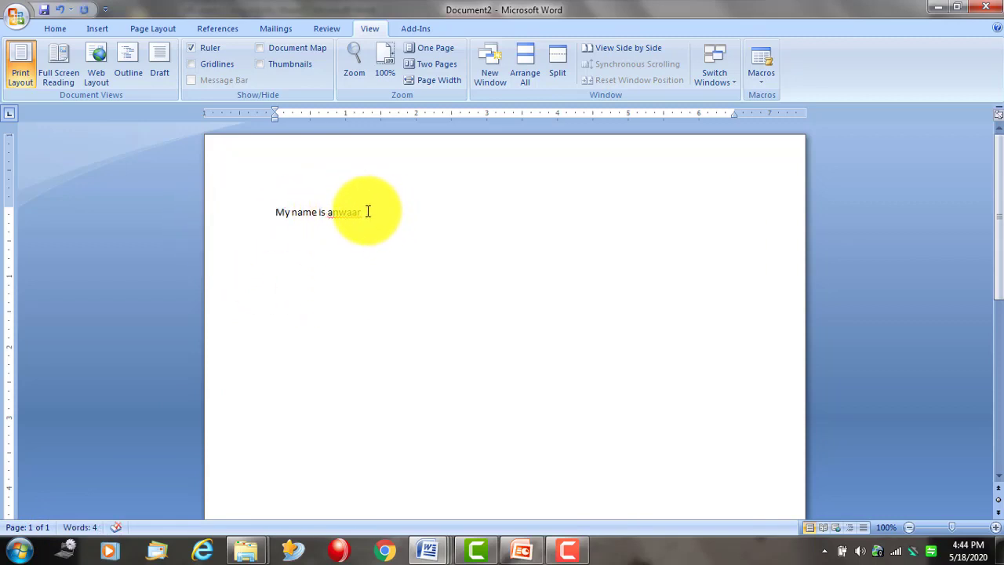
left_click_drag(374, 212, 264, 217)
left_click(353, 258)
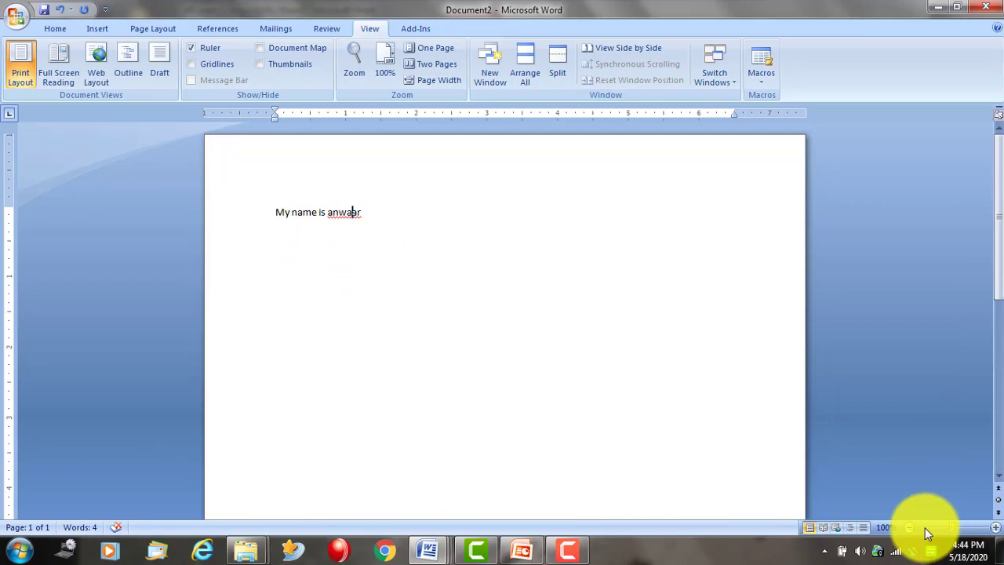
left_click(55, 28)
mouse_move(957, 532)
left_mouse_down()
mouse_move(924, 537)
mouse_move(956, 534)
left_mouse_up()
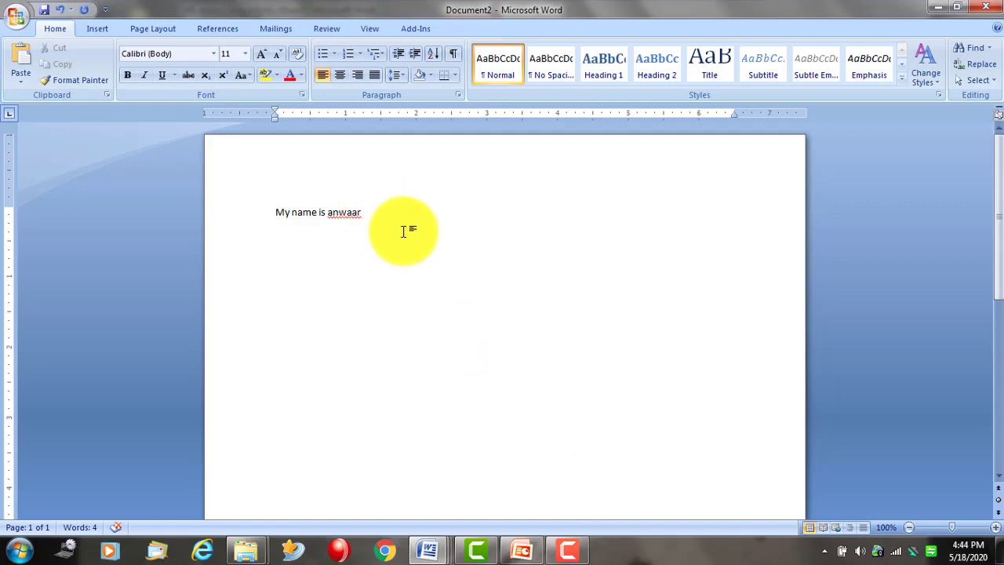
Delete the introduction line from Document2.
left_click(212, 209)
key("Delete")
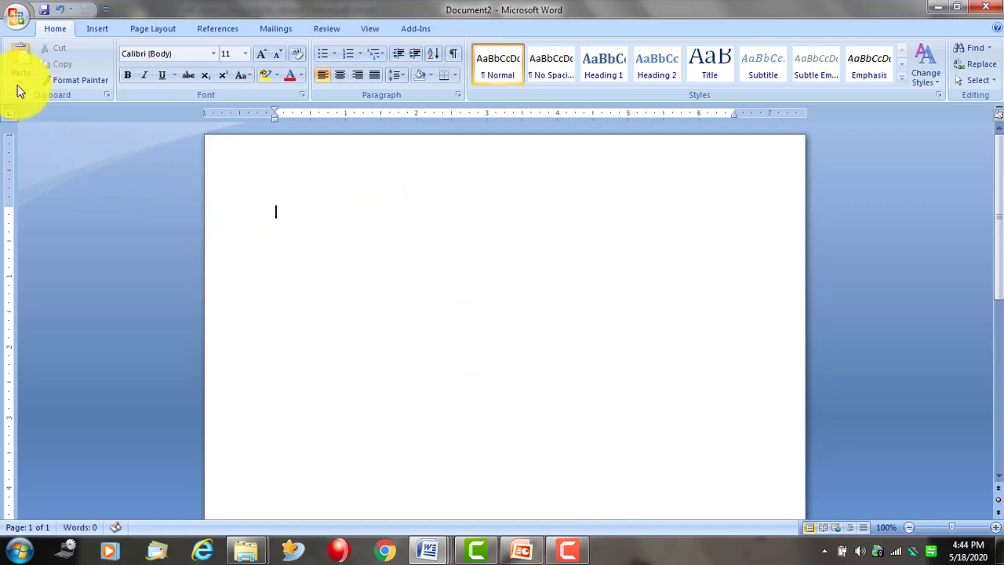
left_click(18, 16)
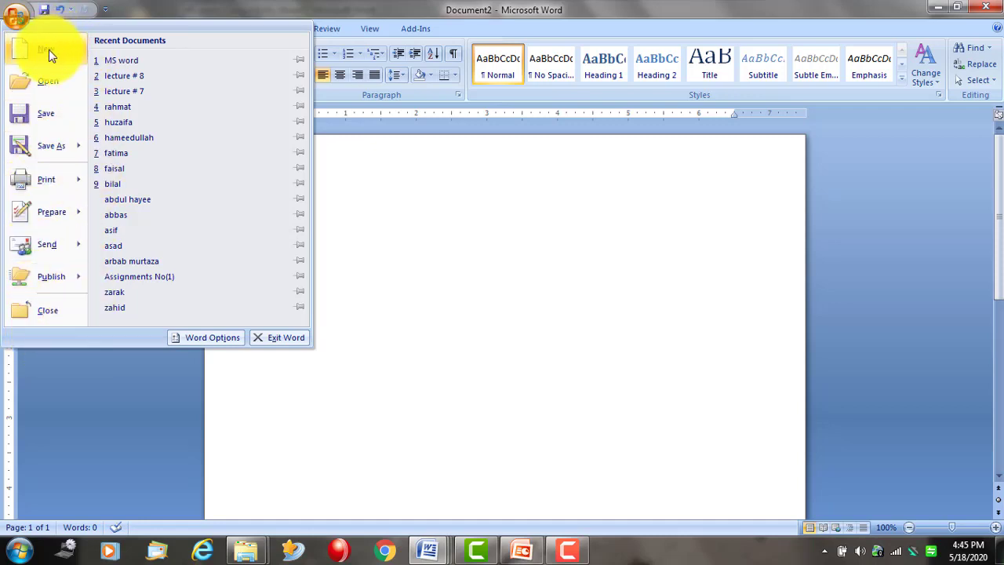
left_click(532, 267)
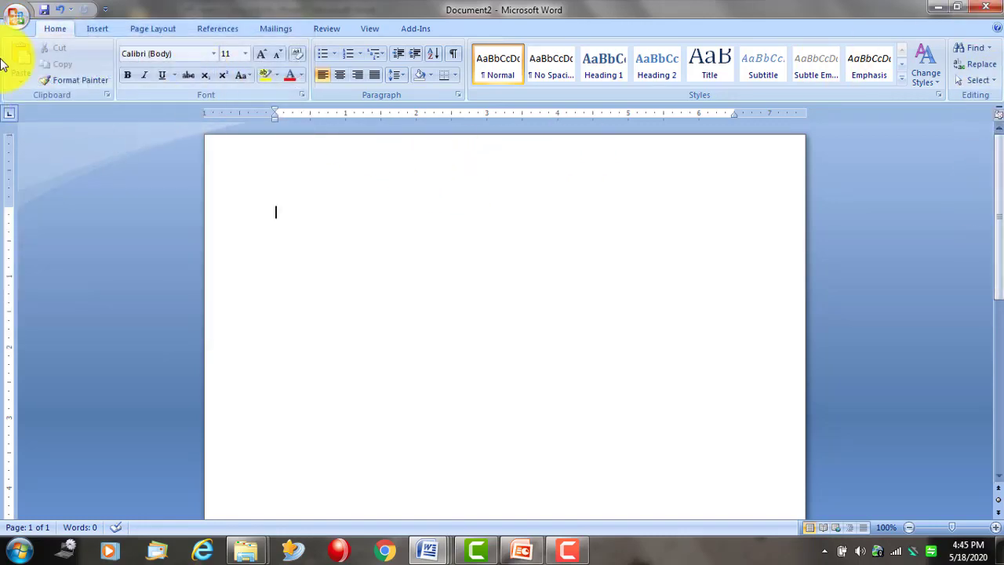
Create Document4 from the Blank document template in the New Document dialog.
left_click(11, 19)
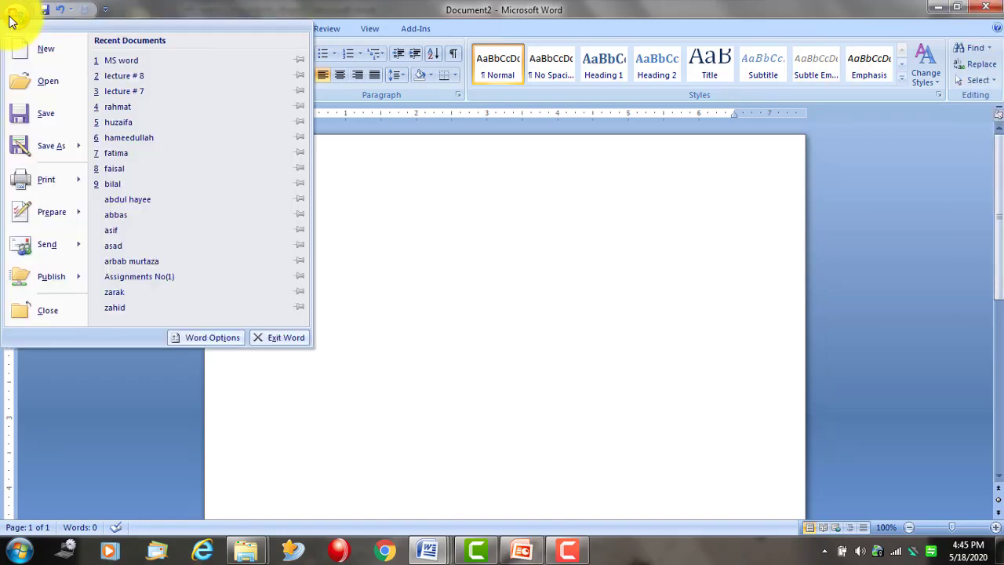
left_click(44, 53)
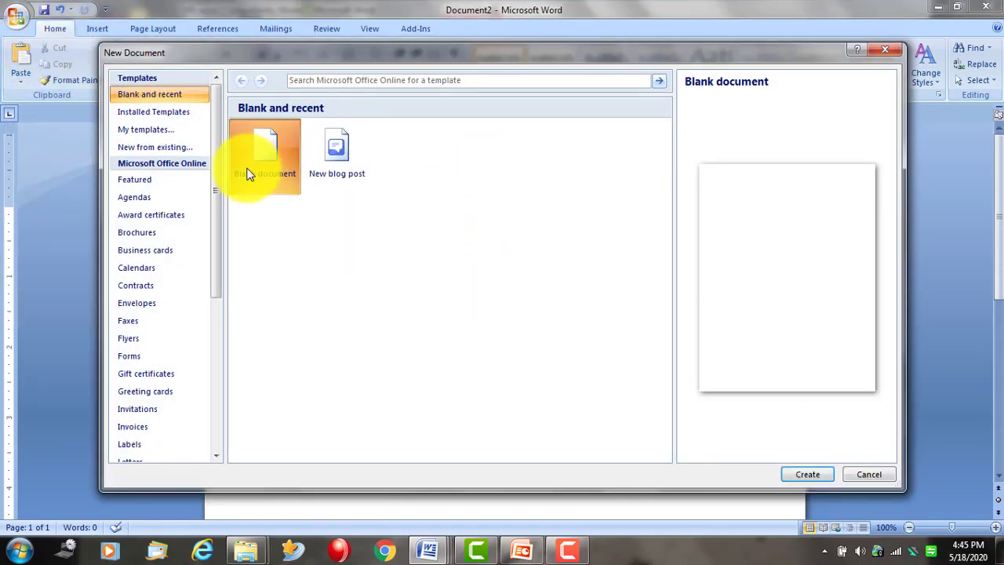
left_click(337, 141)
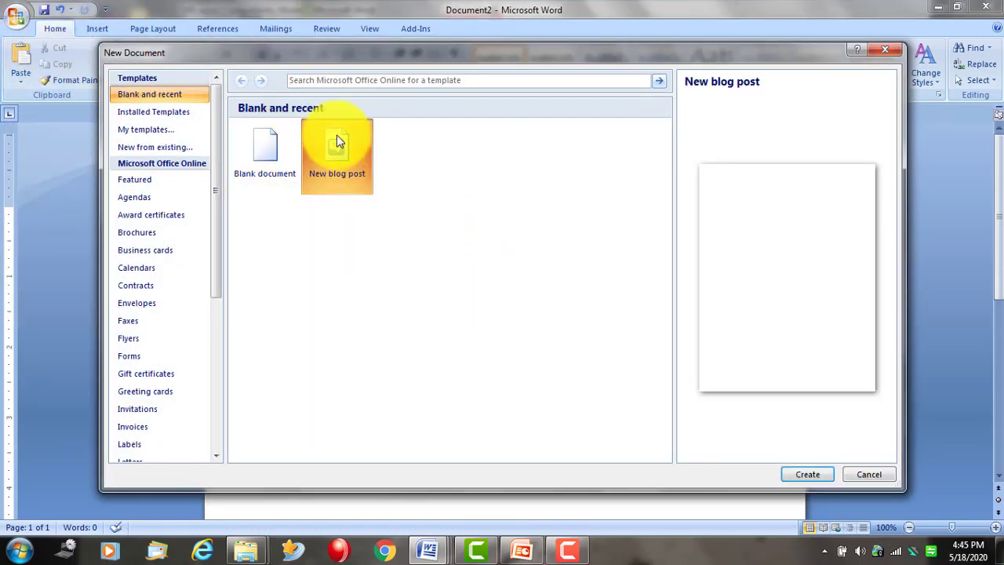
left_click(259, 155)
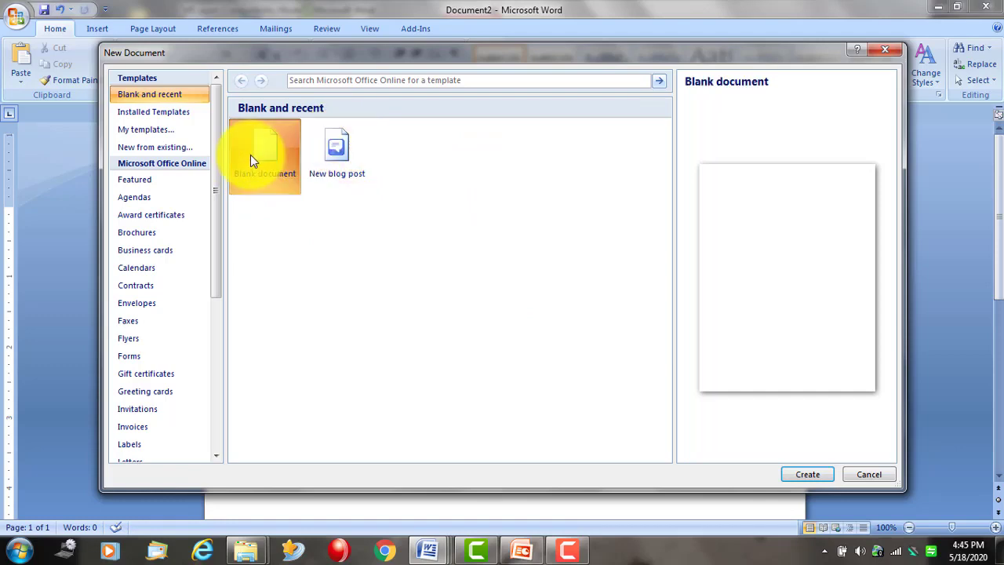
left_click(810, 475)
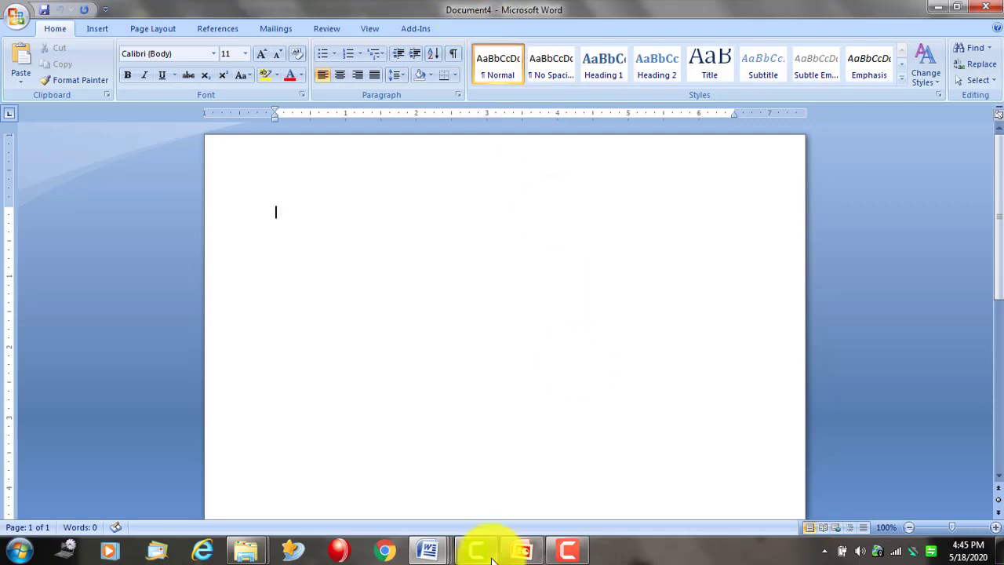
Close Document3 without saving its changes.
mouse_move(428, 549)
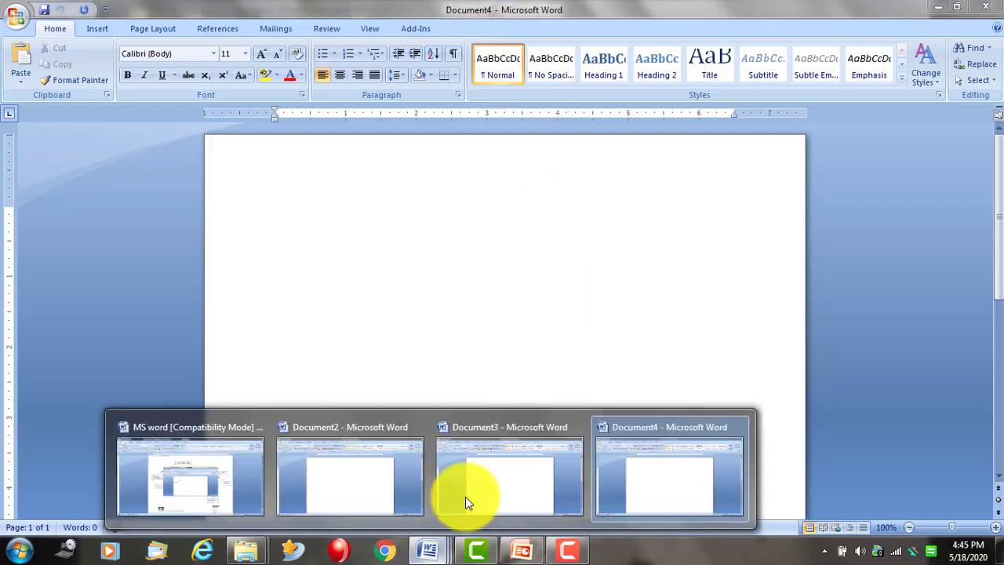
left_click(577, 425)
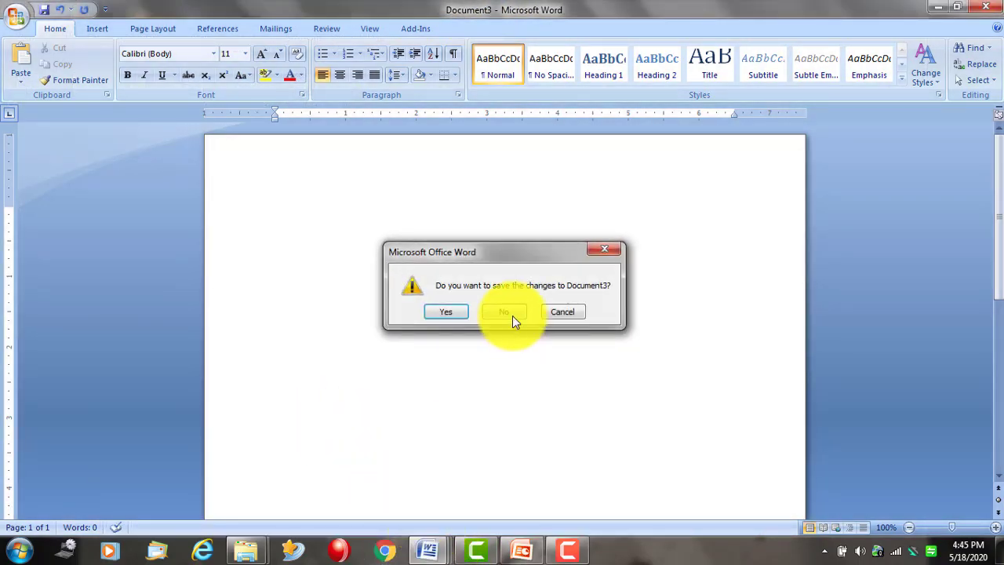
left_click(564, 313)
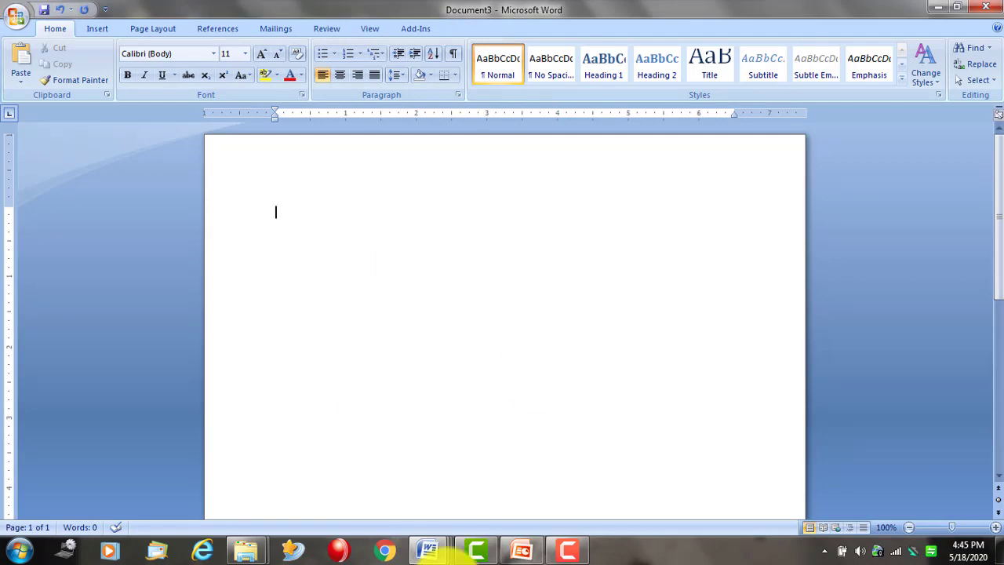
mouse_move(427, 549)
left_click(514, 454)
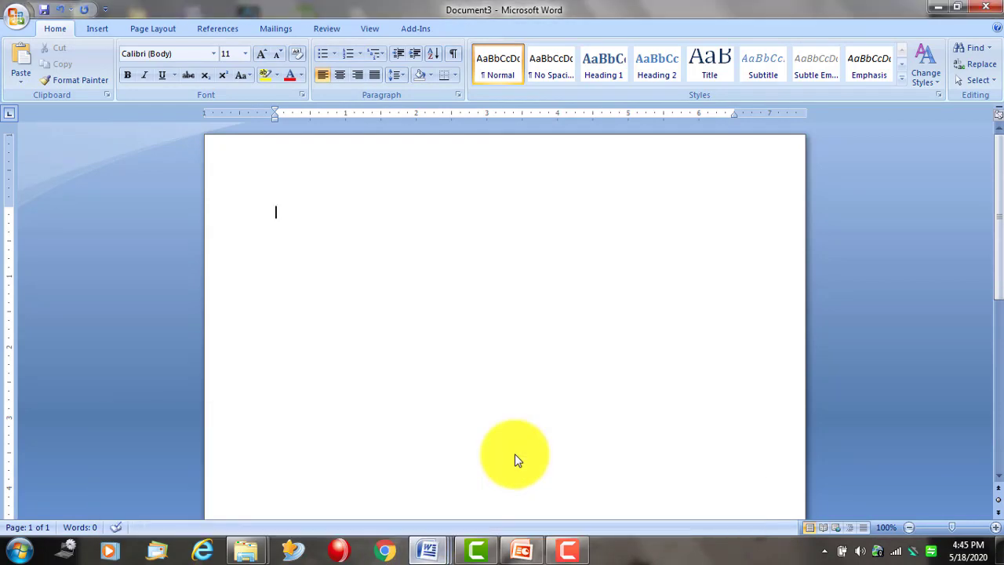
left_click(986, 7)
left_click(517, 312)
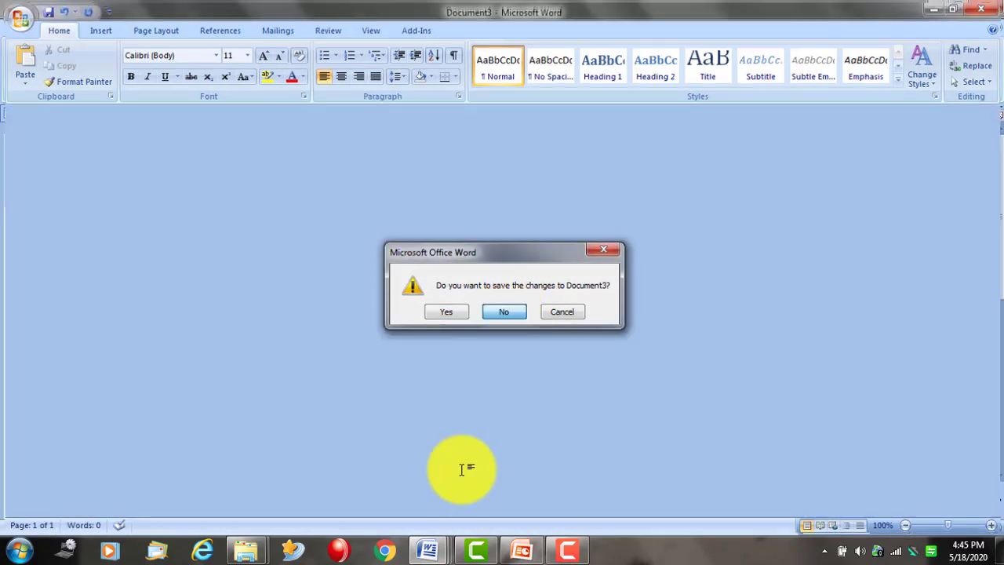
Type the test text 'dsadsa' into Document4.
mouse_move(440, 549)
left_click(440, 491)
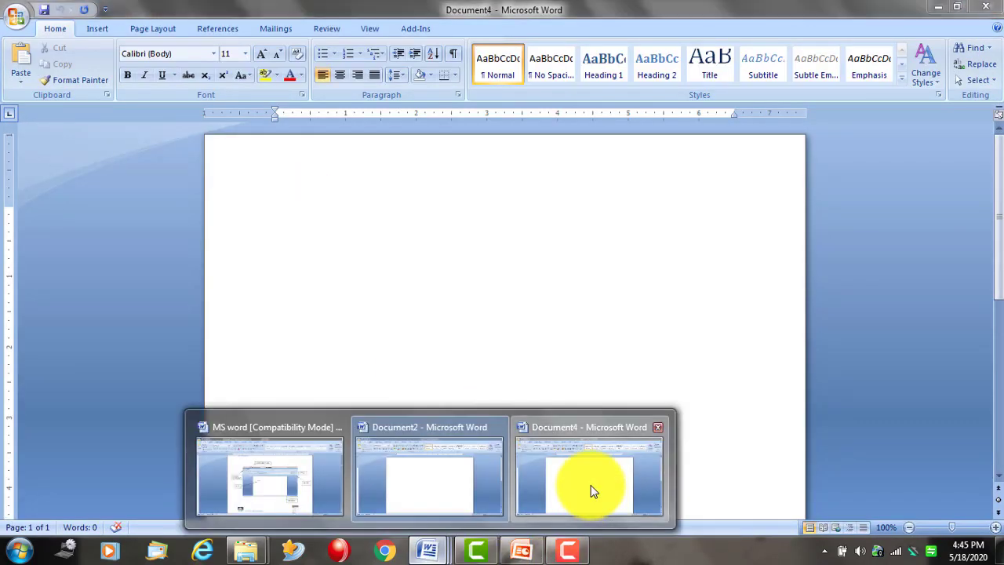
left_click(590, 484)
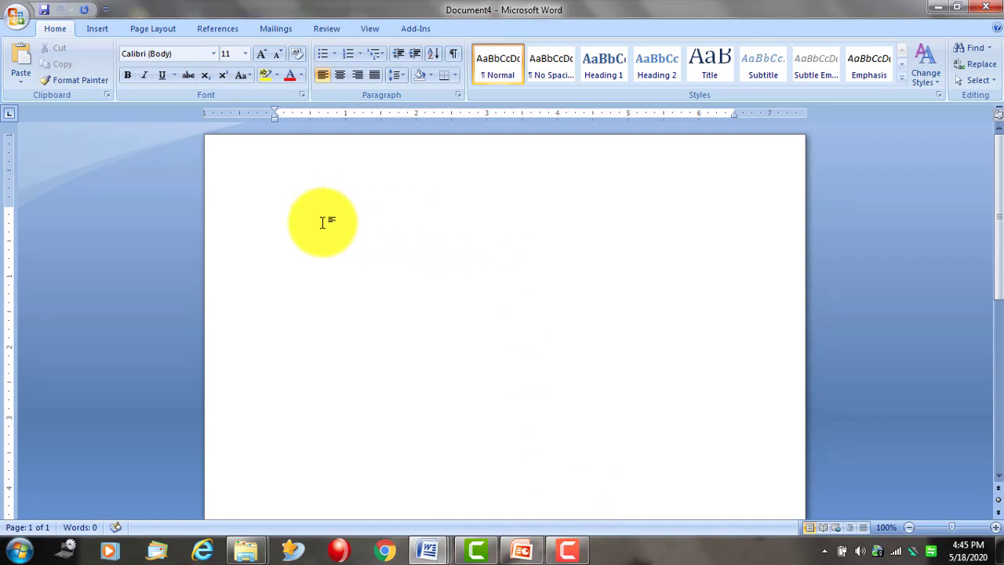
type("adasdsadsa")
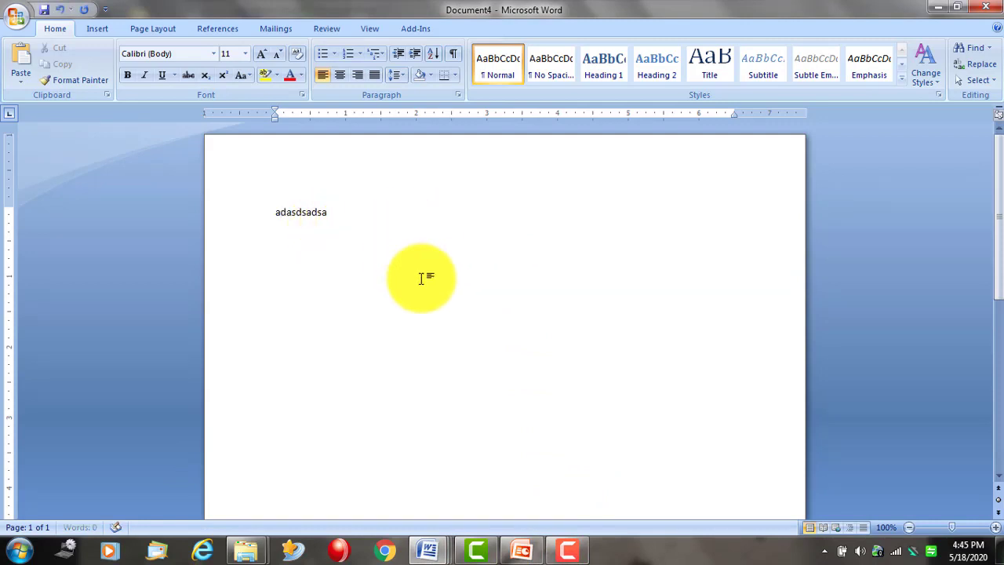
Finish the name sentence in Document2, then return to Document4.
mouse_move(444, 546)
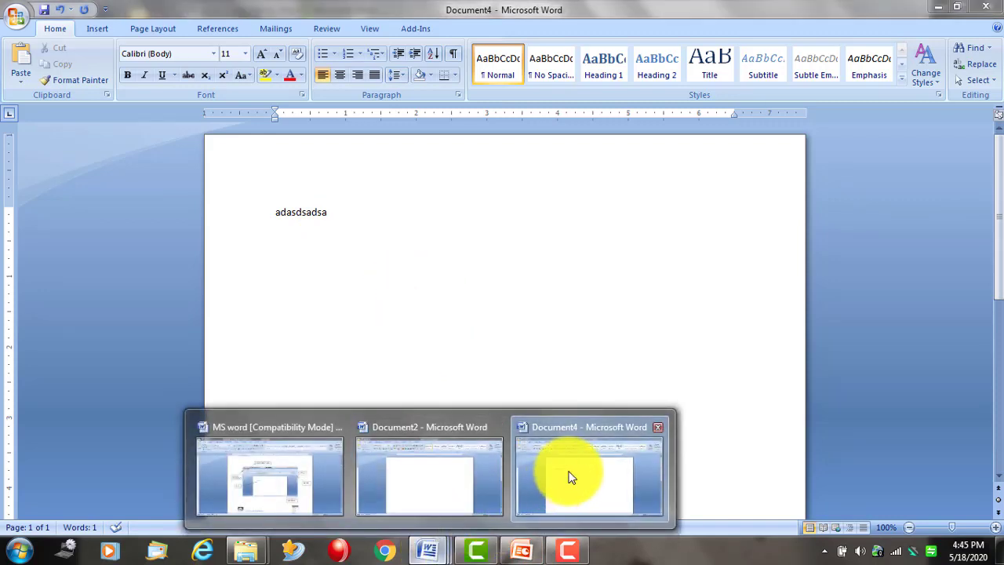
left_click(438, 496)
type("my name is anwaa")
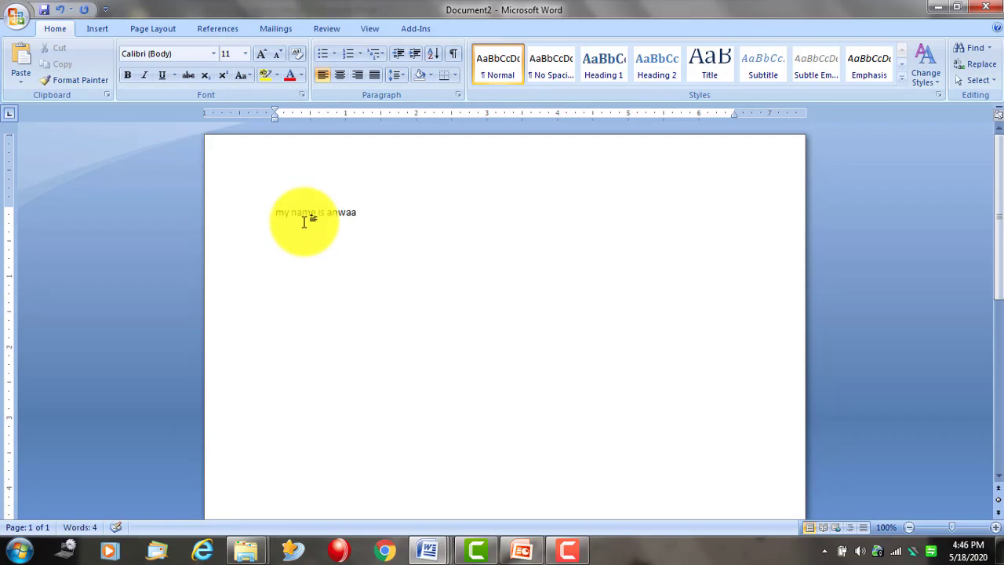
type("r")
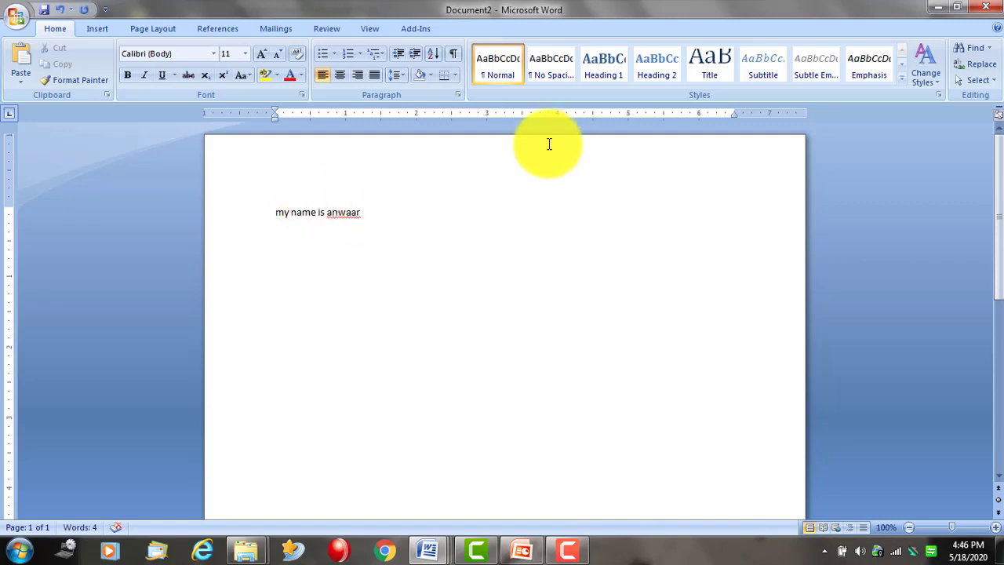
mouse_move(438, 540)
left_click(542, 477)
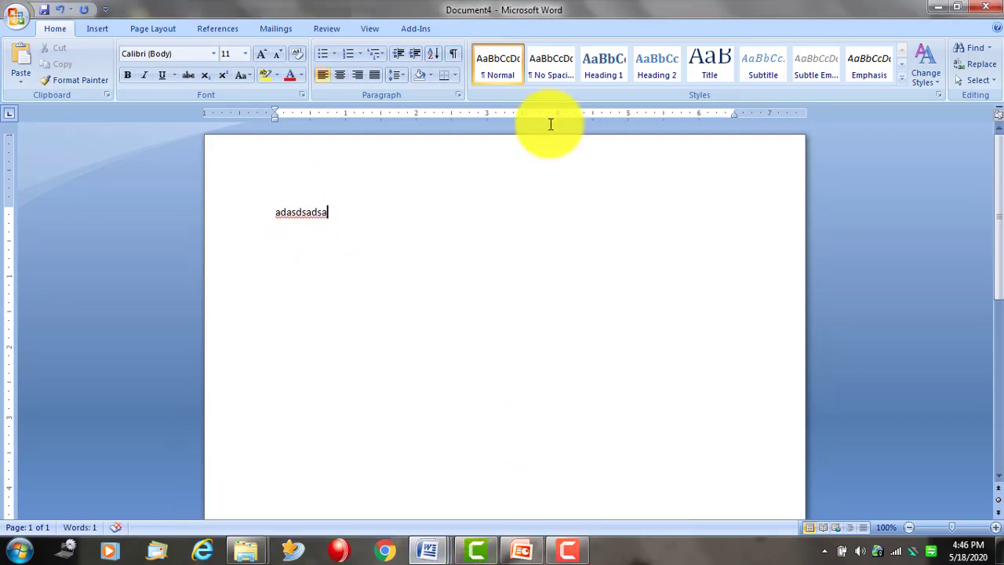
Open and dismiss the New Document choices, then briefly show and hide PowerPoint.
left_click(17, 12)
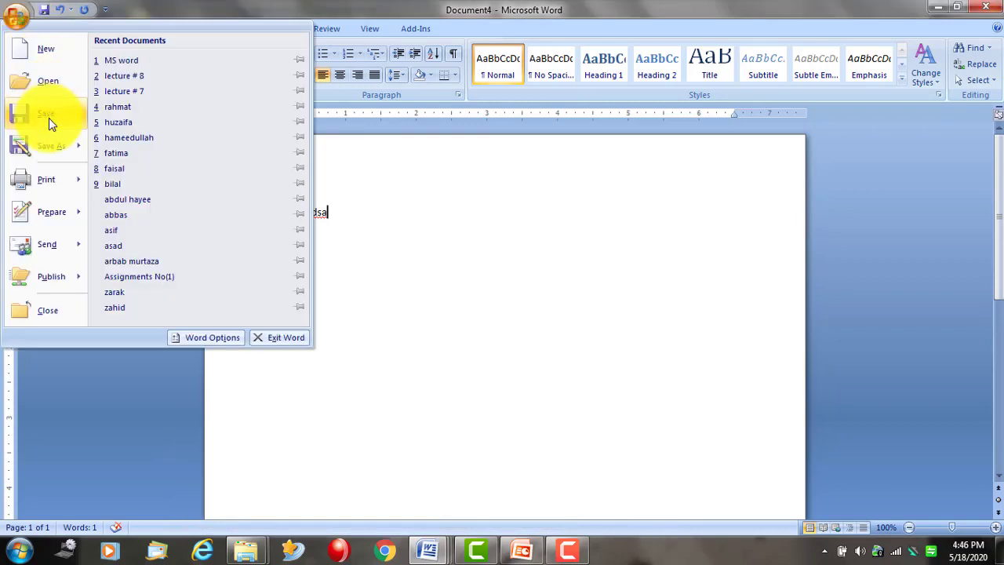
left_click(44, 52)
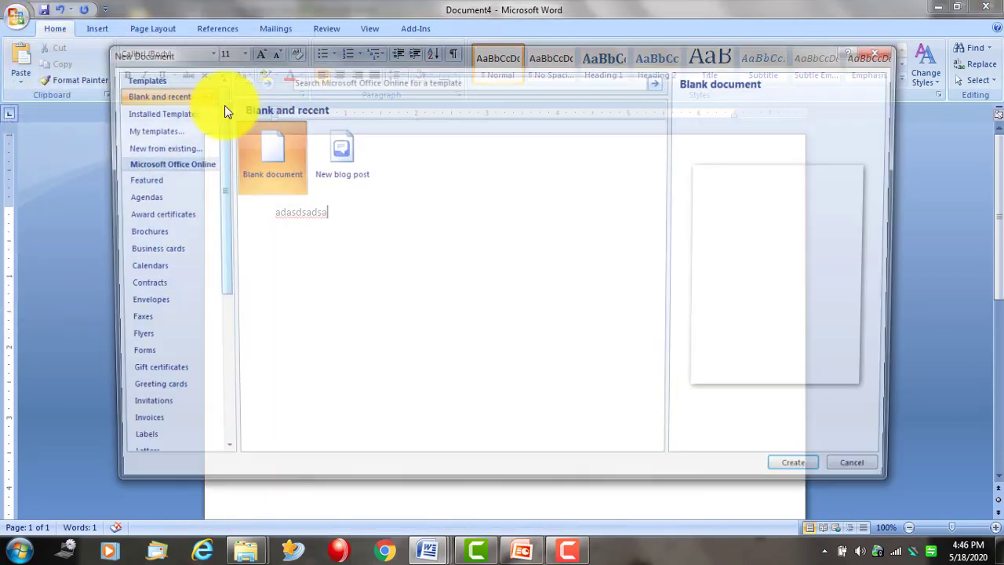
left_click(888, 55)
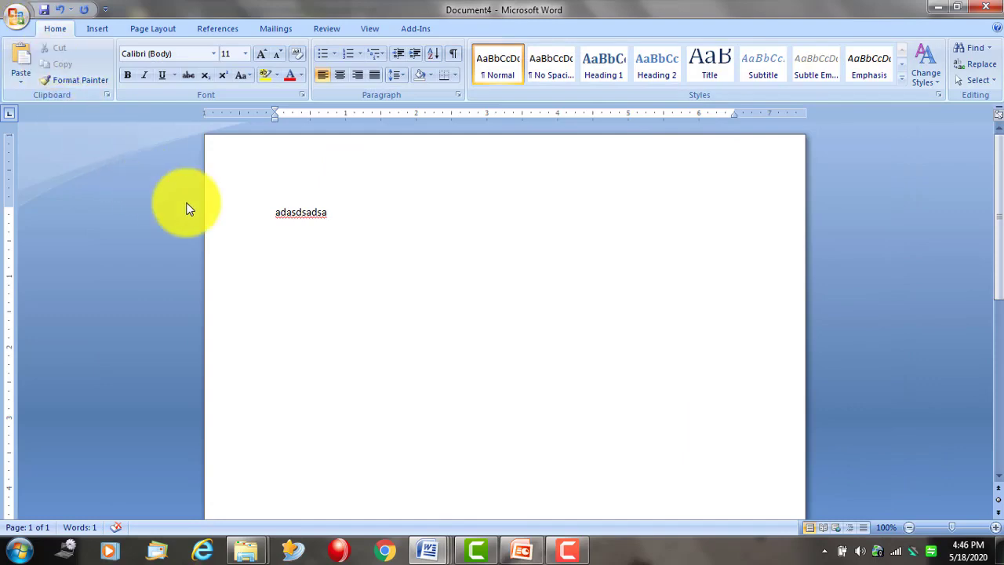
left_click(523, 550)
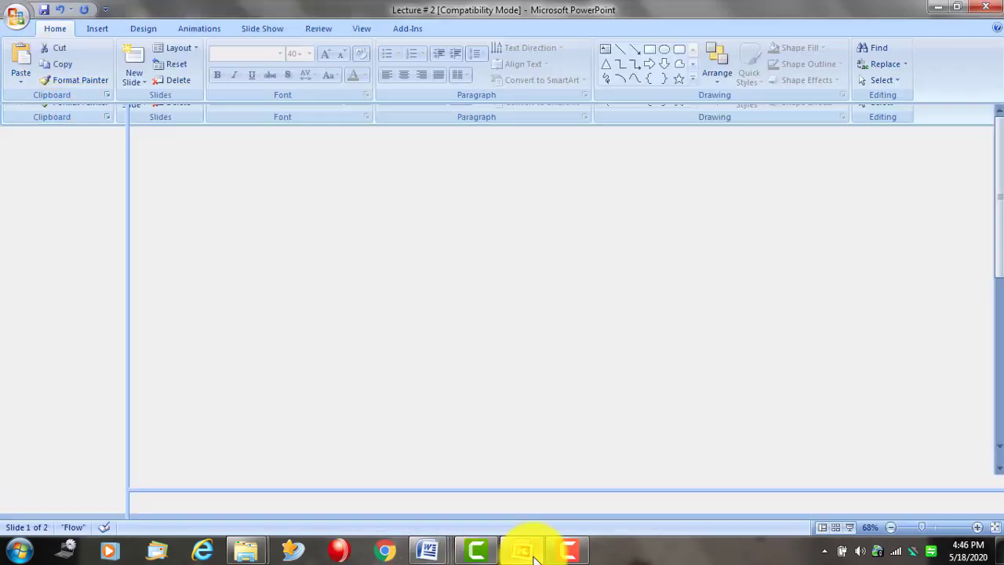
left_click(522, 551)
Close Document4 from its taskbar thumbnail, choosing No to discard the test text.
mouse_move(426, 549)
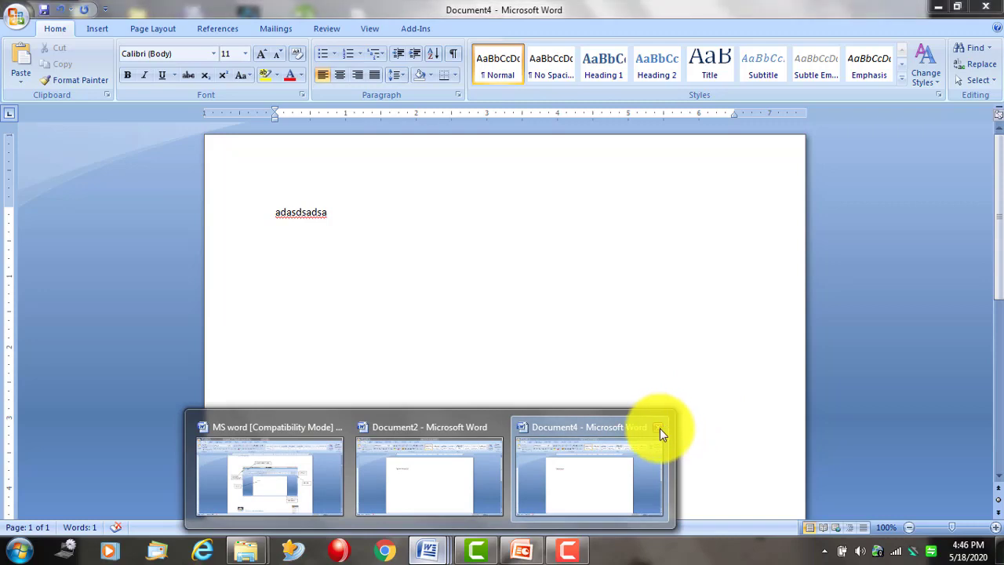
left_click(660, 427)
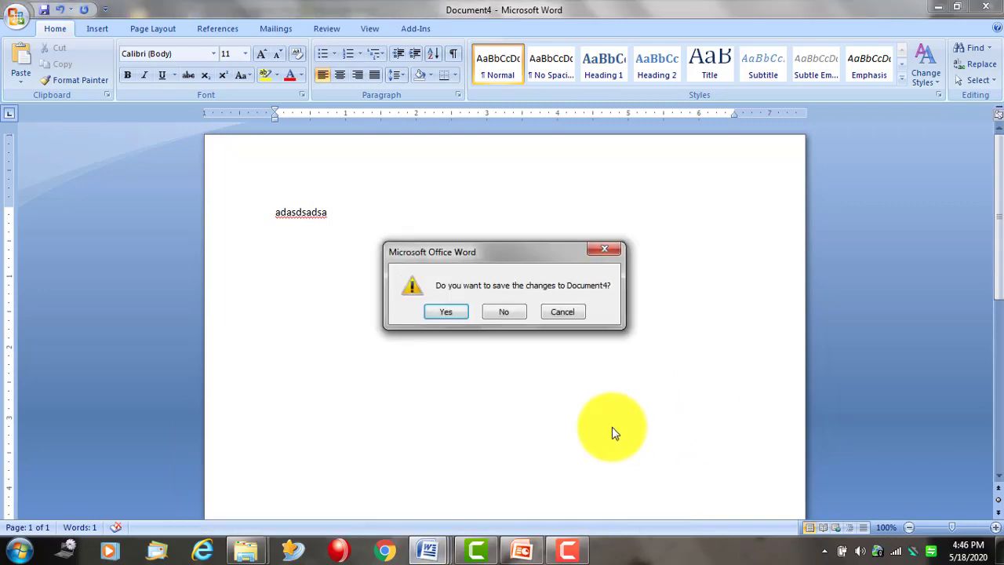
left_click(503, 314)
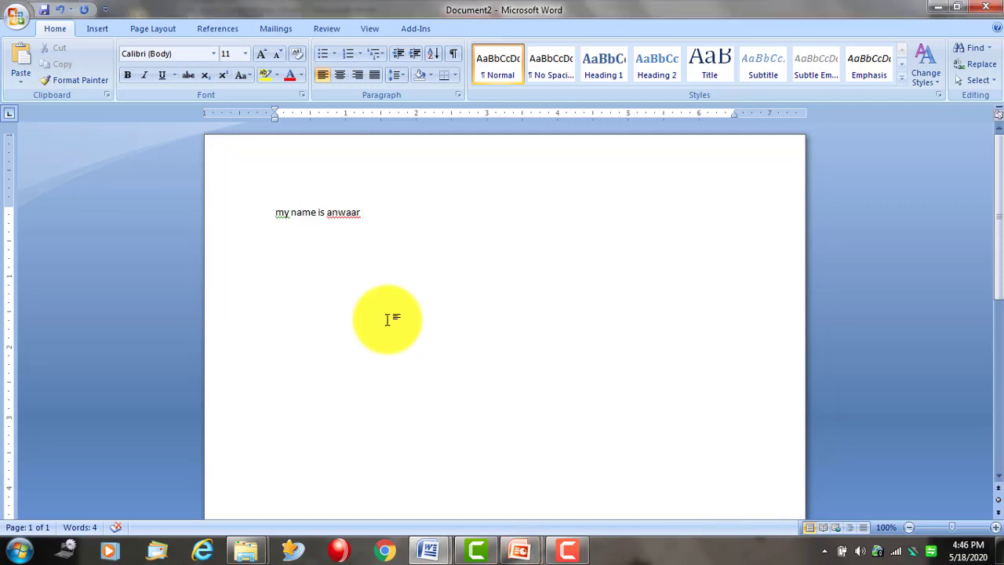
Create Document5 with Ctrl+N and restore the Document5 and Document2 windows to smaller size.
key("ctrl+n")
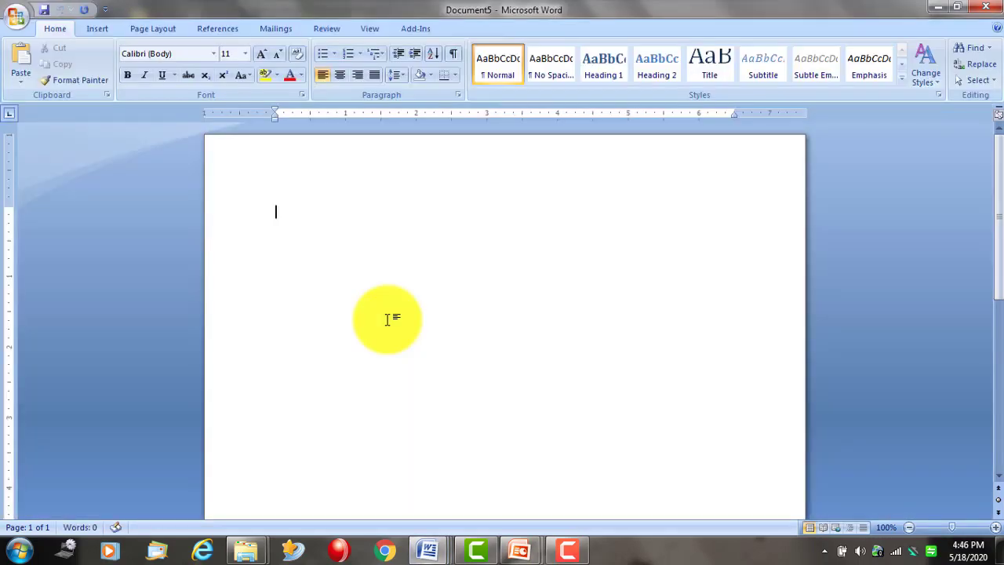
mouse_move(437, 549)
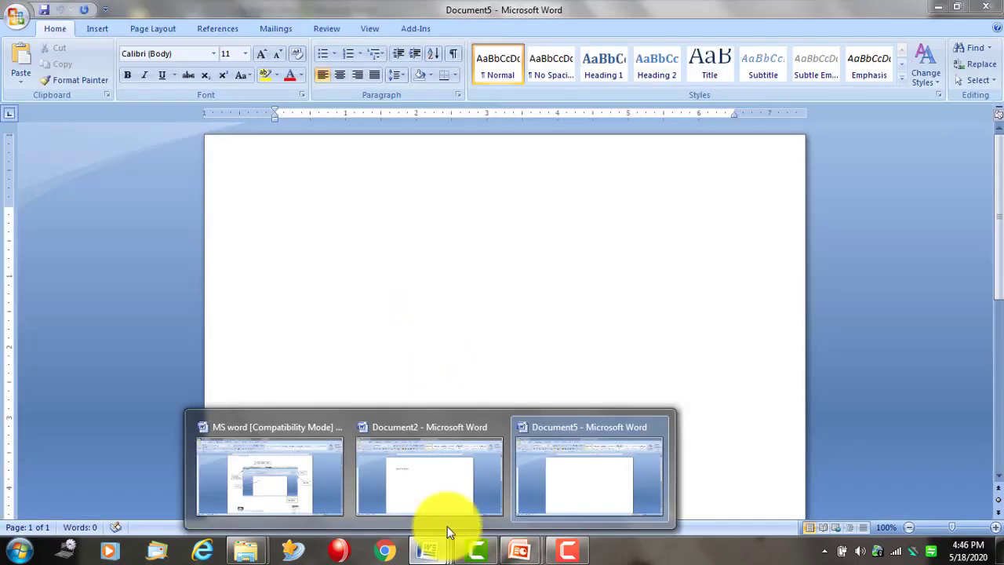
left_click(569, 469)
double_click(653, 8)
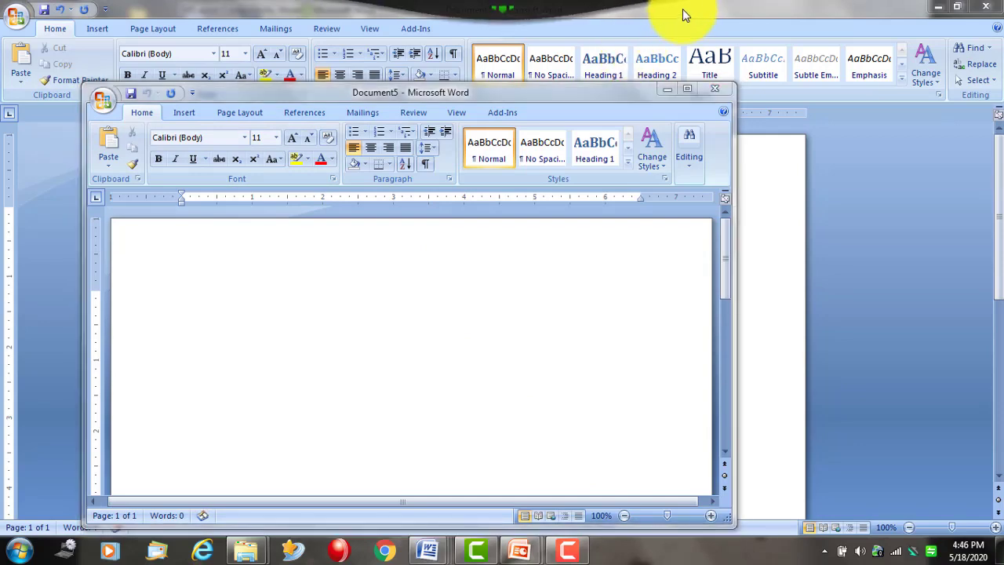
double_click(683, 9)
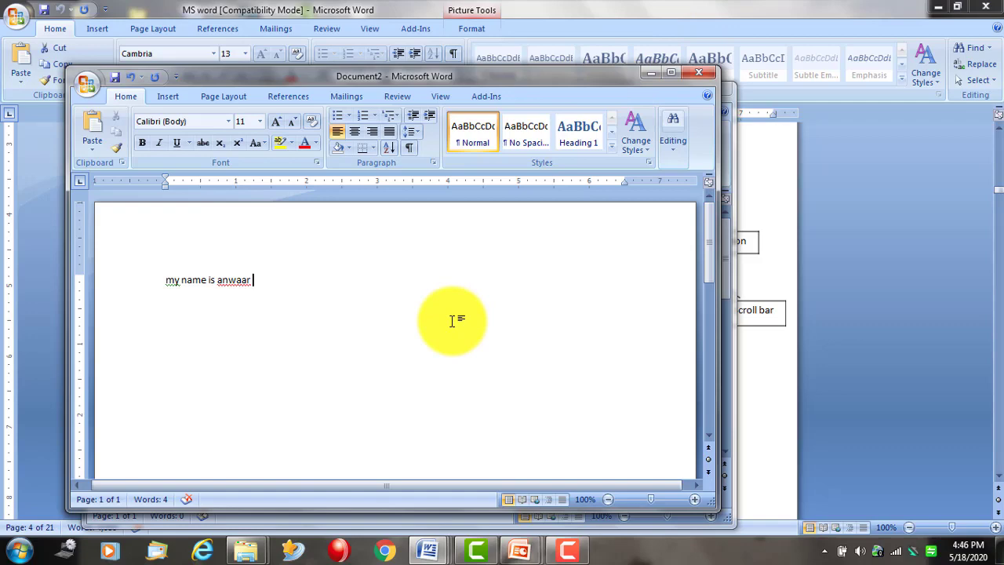
Minimize Document2, create Document6 with Ctrl+N, and bring empty Document5 to the front.
key("alt+Tab")
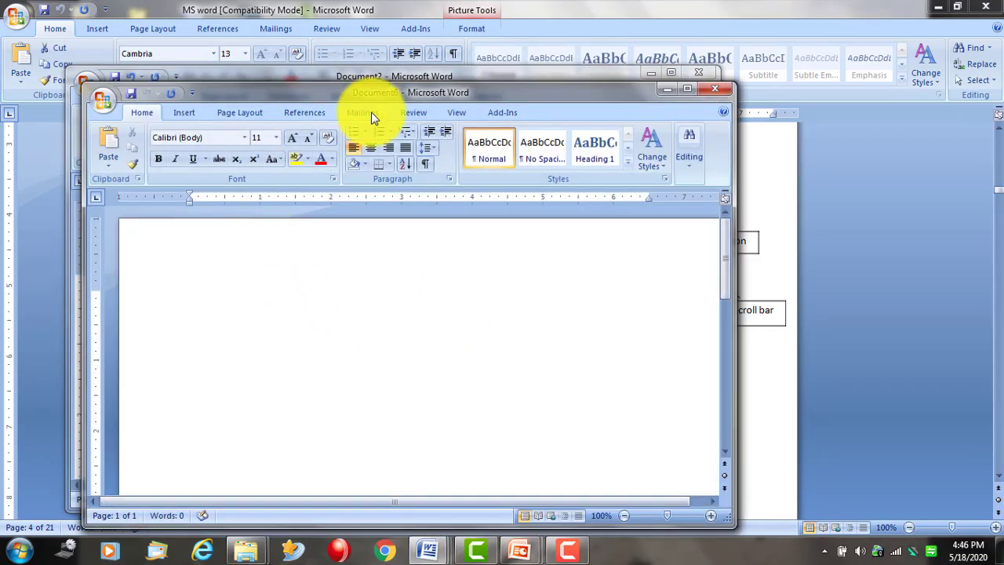
left_click(498, 74)
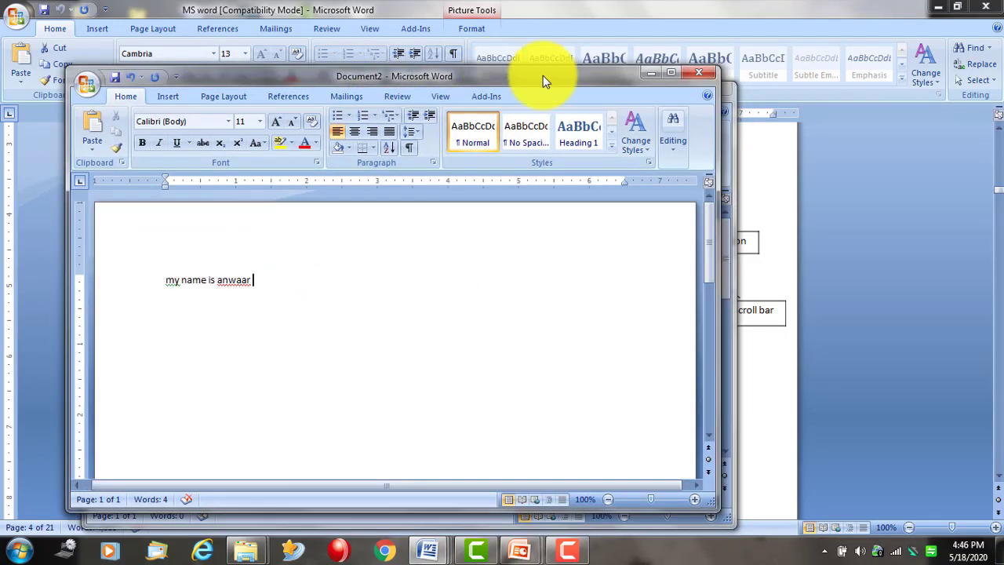
left_click(653, 72)
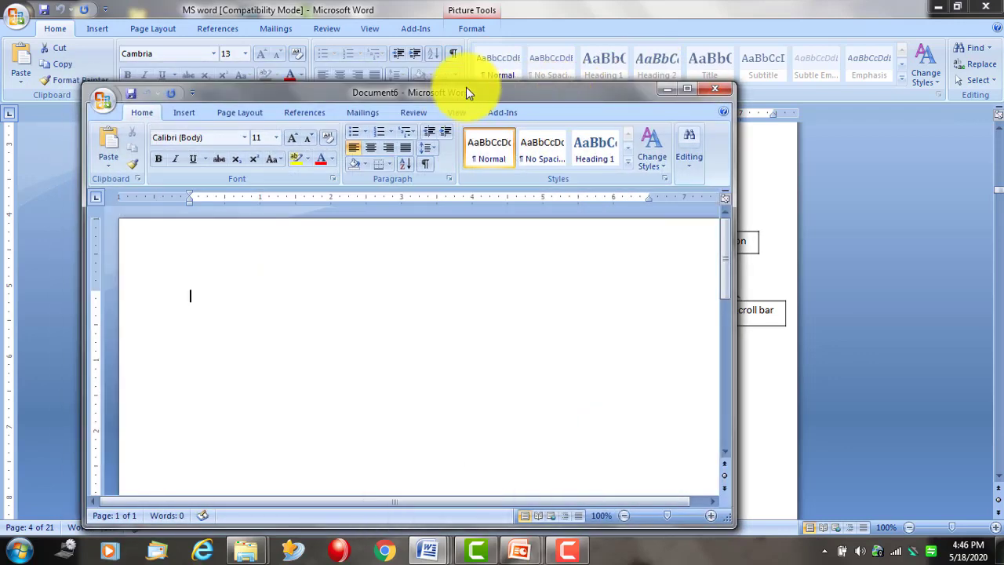
key("ctrl+n")
left_click(462, 94)
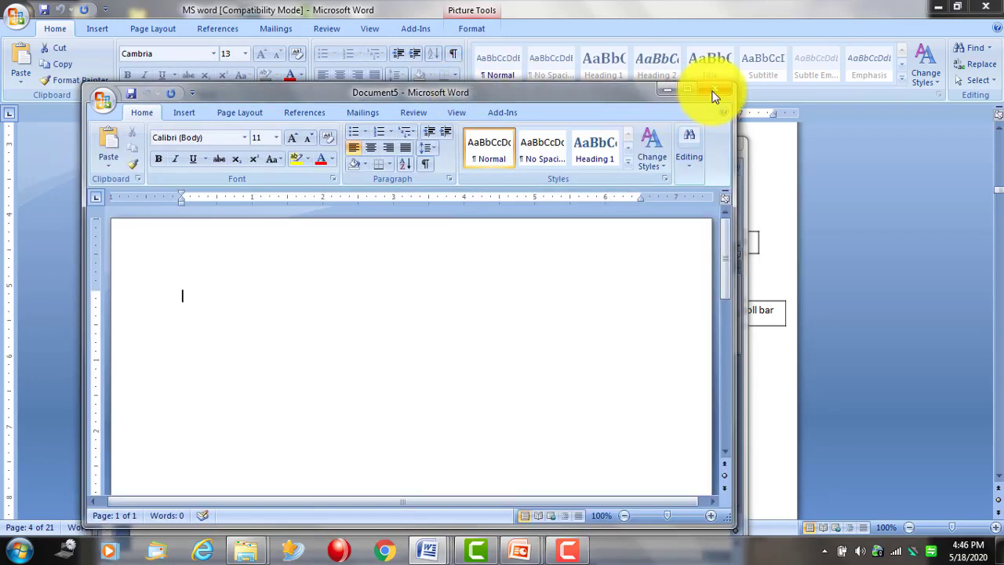
Close the empty Document5 and Document6 windows and bring Document2 back to full screen.
left_click(714, 93)
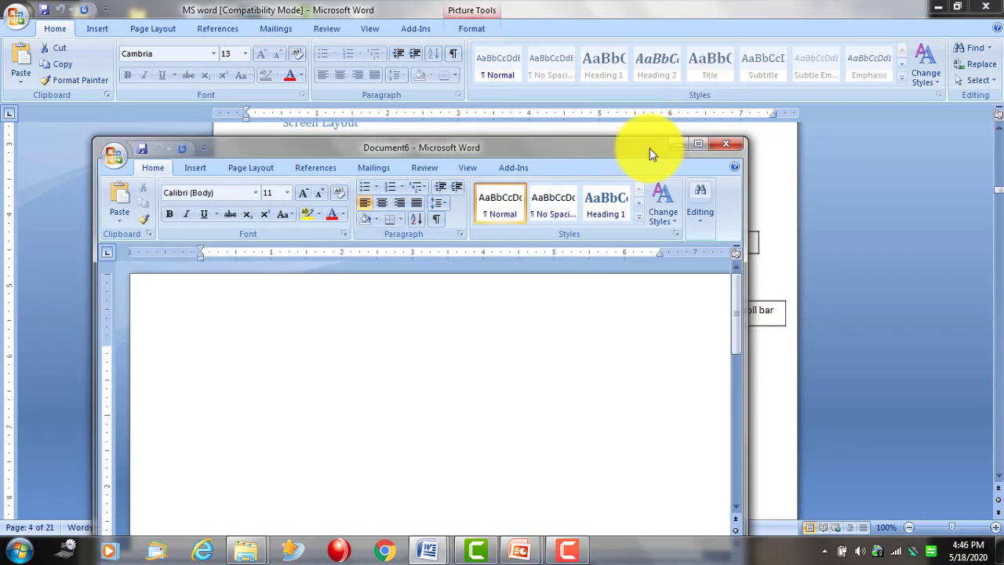
left_click(729, 144)
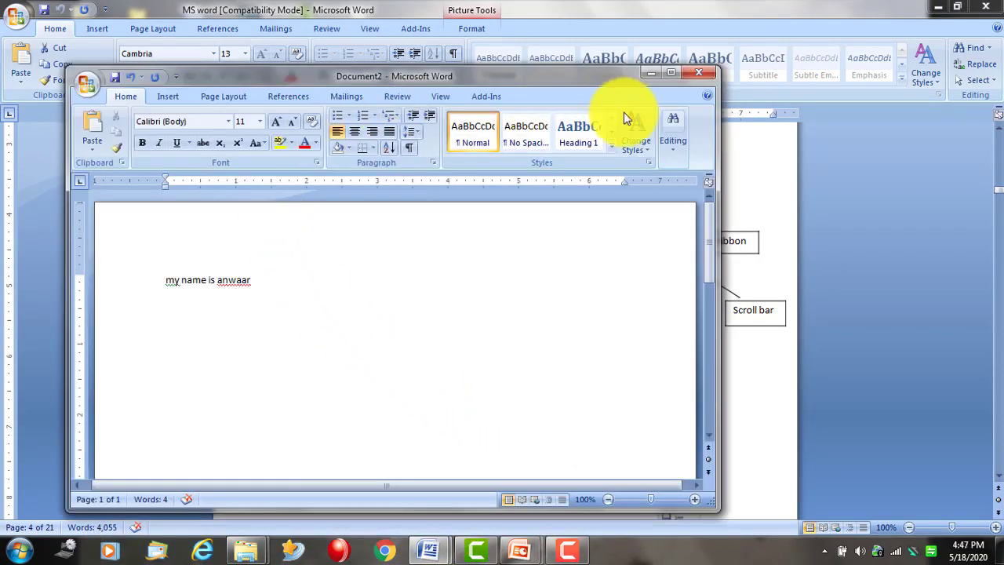
left_click(668, 72)
left_click(16, 16)
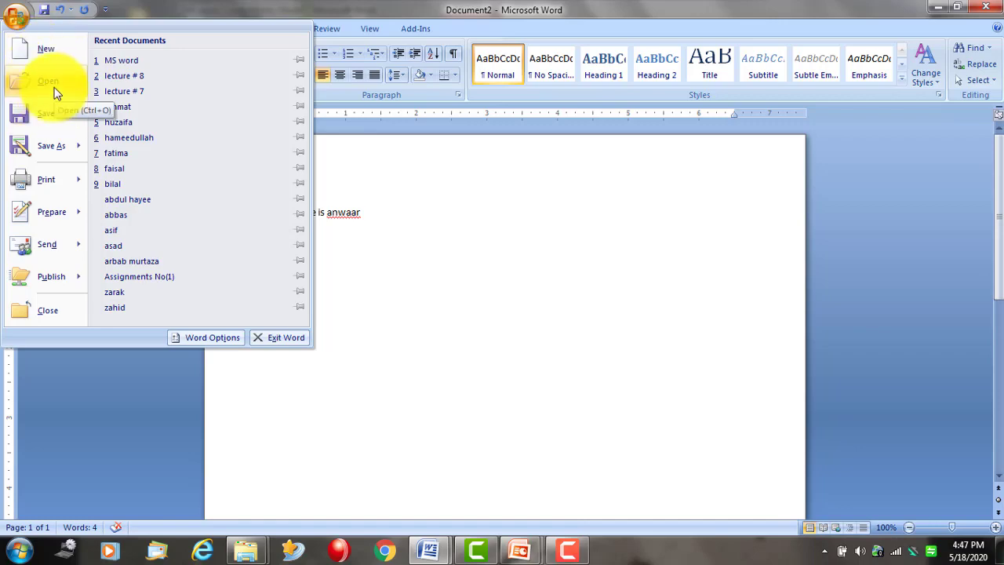
left_click(503, 262)
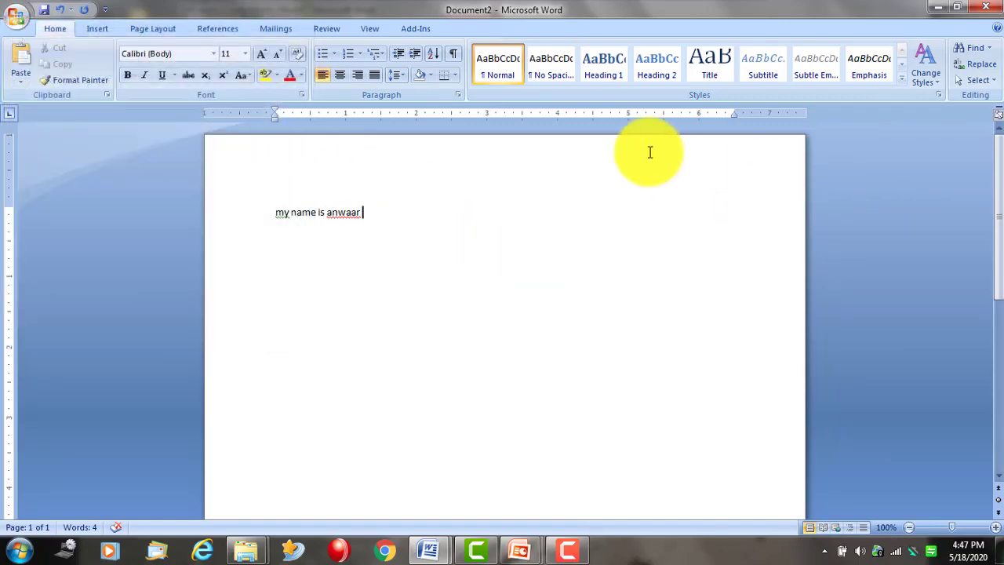
Close Document2 without saving, then relaunch Word from the desktop shortcut.
left_click(987, 7)
left_click(518, 307)
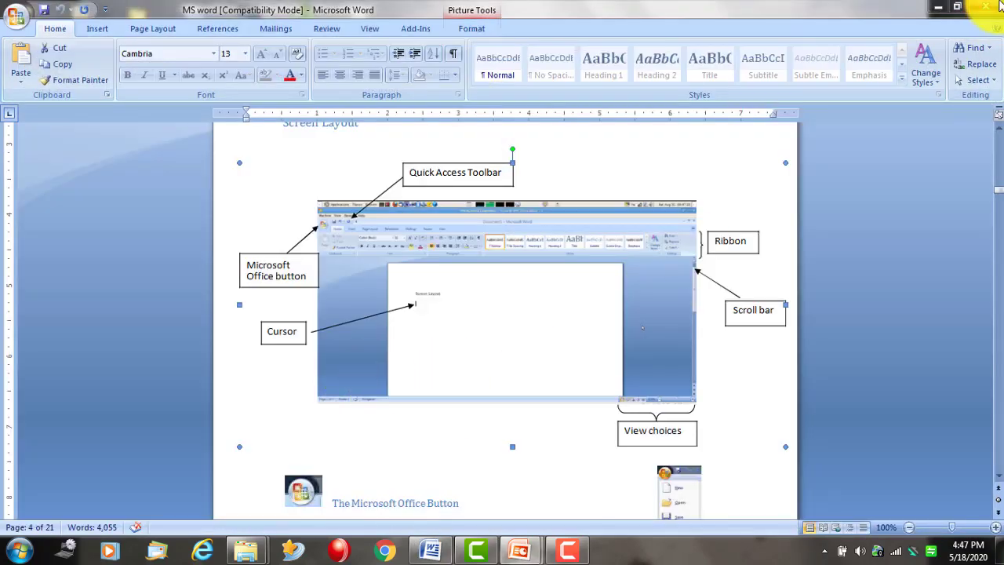
left_click(939, 7)
double_click(306, 357)
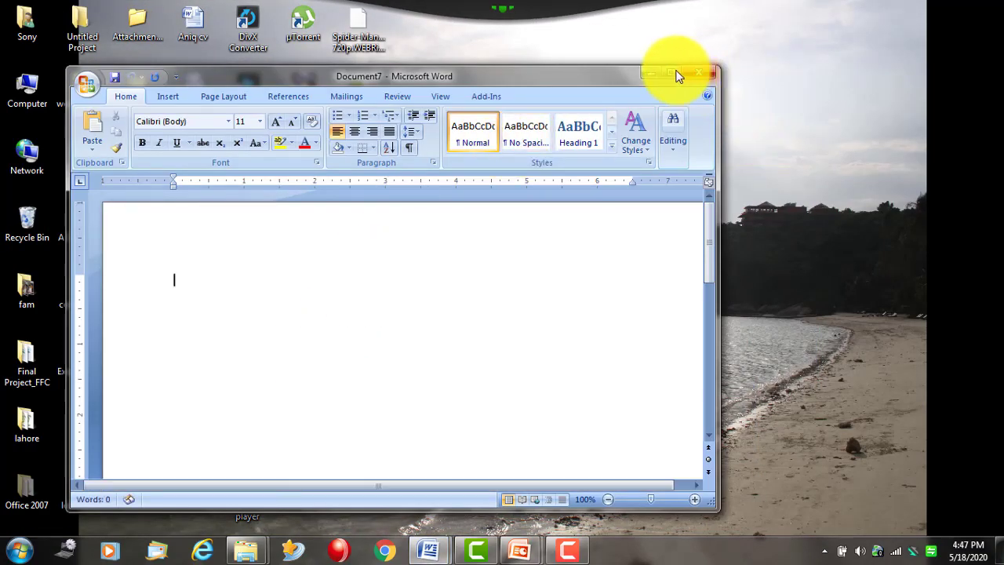
Maximize the new Document7 window to fill the screen.
left_click(673, 73)
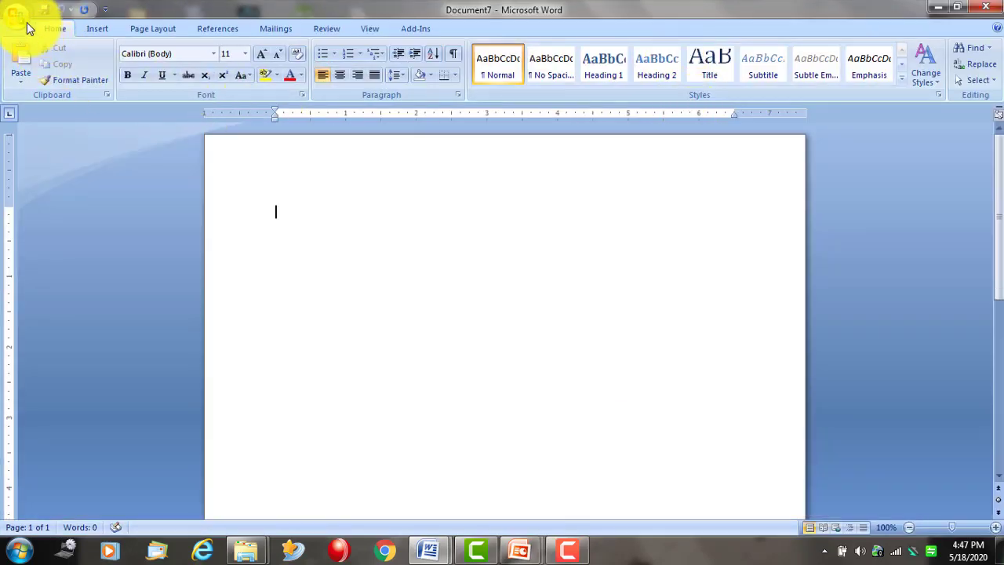
left_click(26, 22)
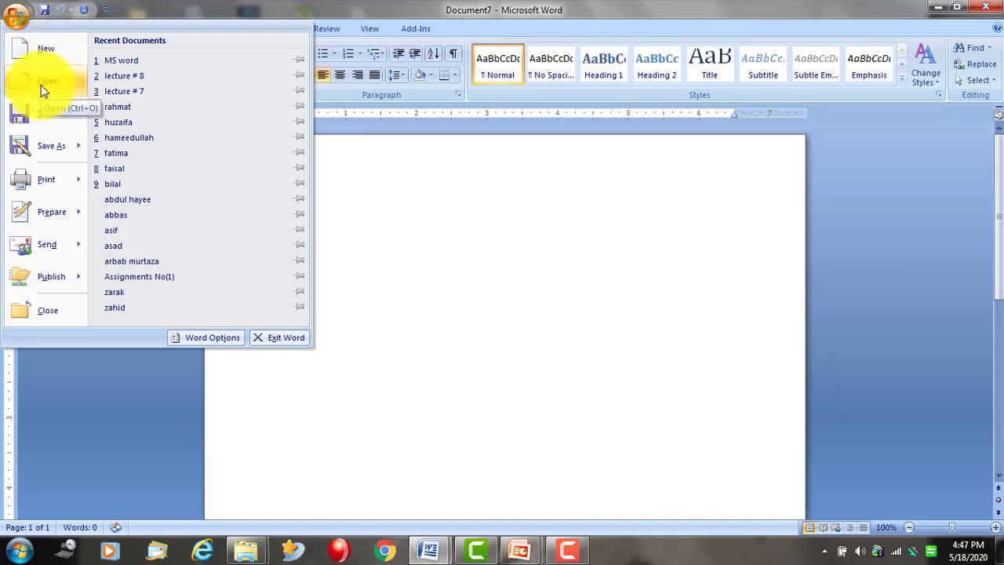
left_click(530, 257)
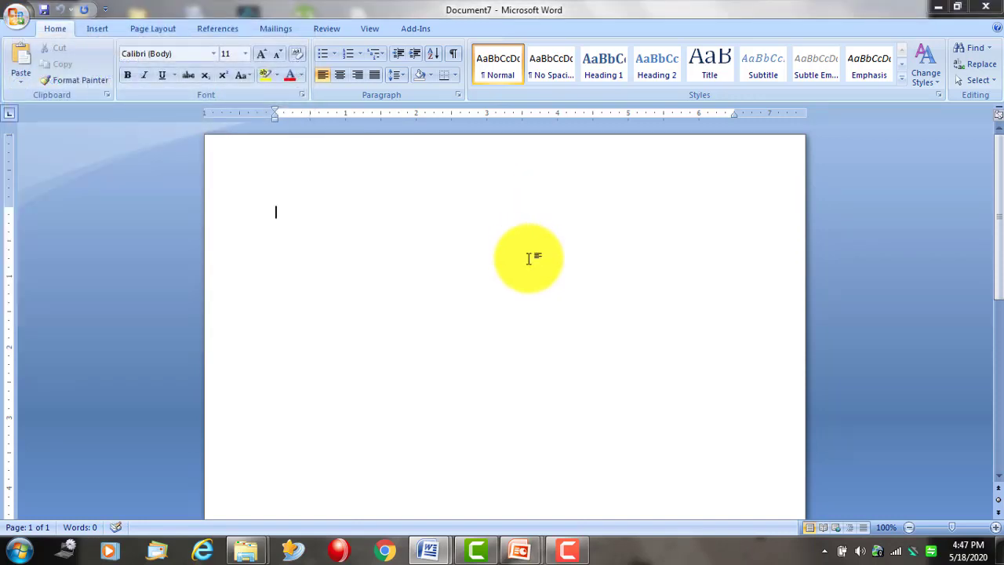
Bring up the Open dialog with Ctrl+O and from the Office menu, cancelling both times.
key("ctrl+o")
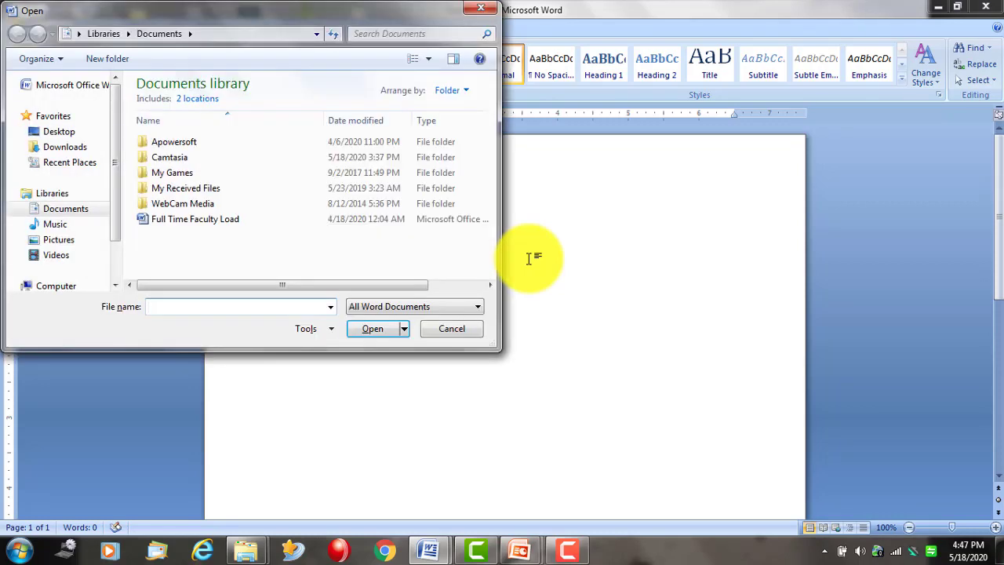
left_click(480, 9)
left_click(25, 21)
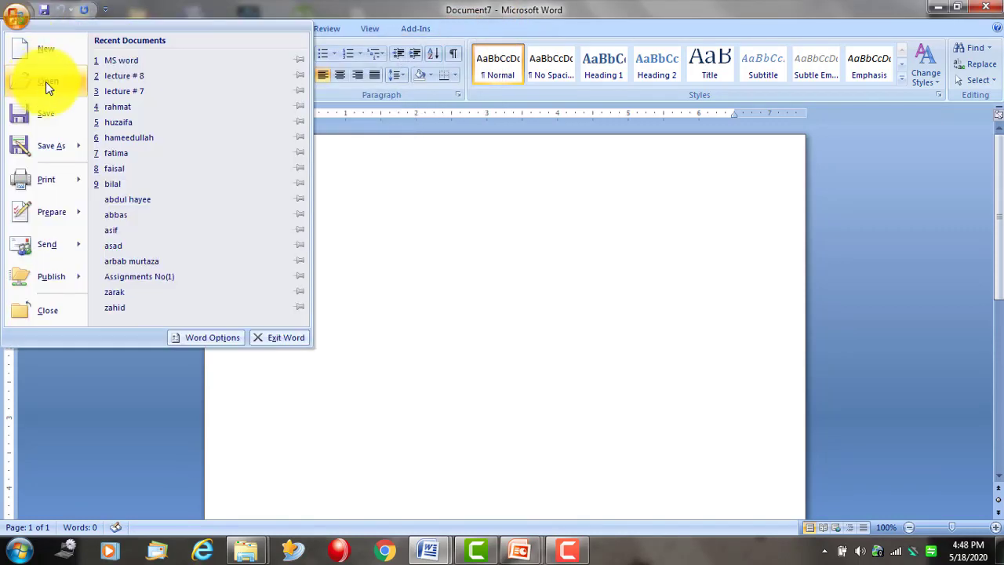
left_click(45, 83)
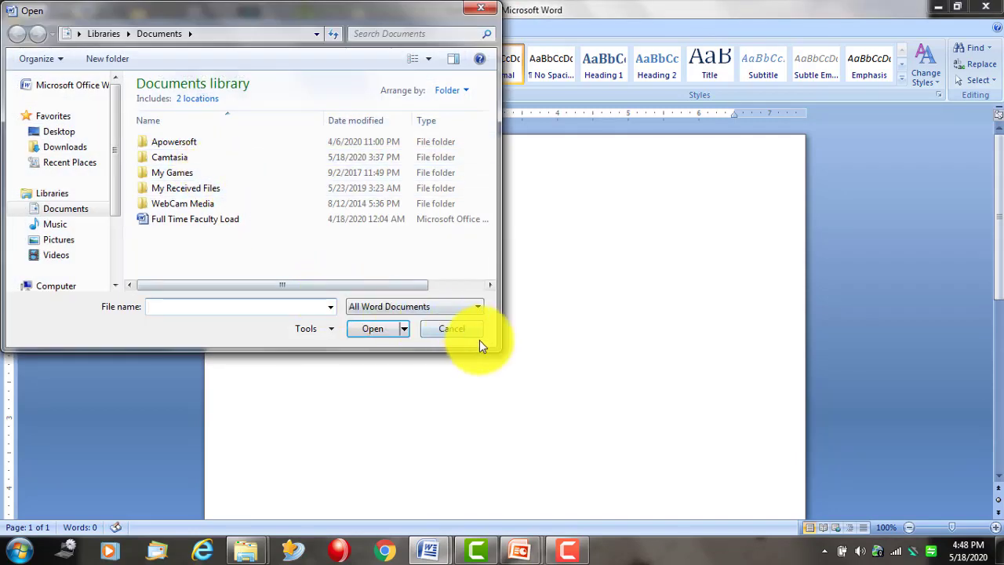
left_click(479, 8)
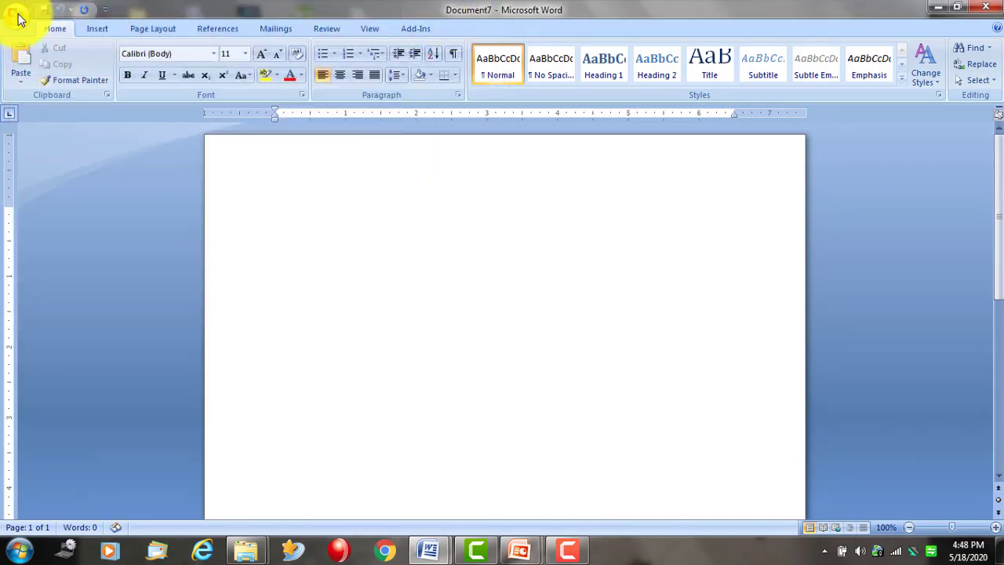
left_click(17, 17)
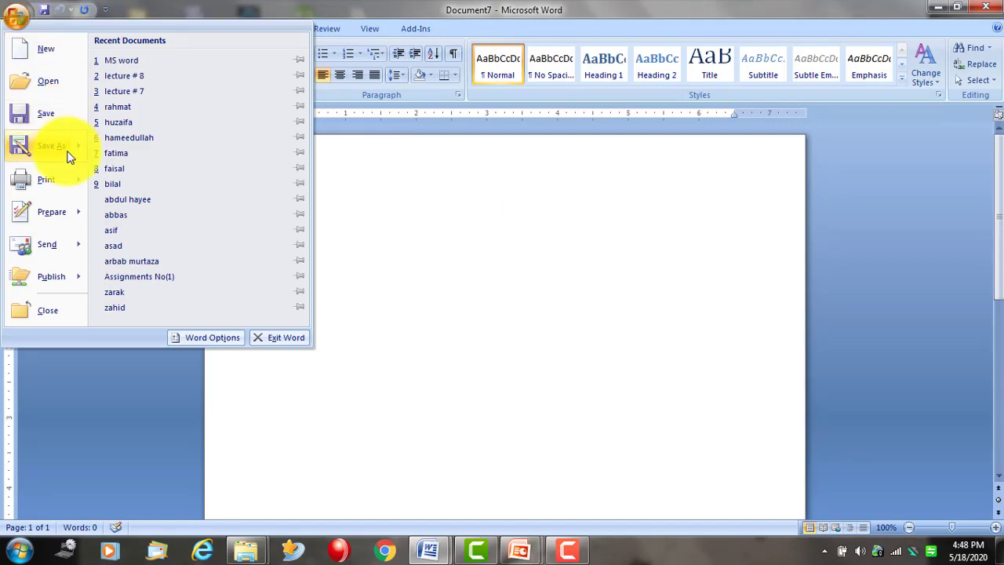
Type 'My first document of introduction to computer' on the blank page.
mouse_move(68, 151)
left_click(418, 272)
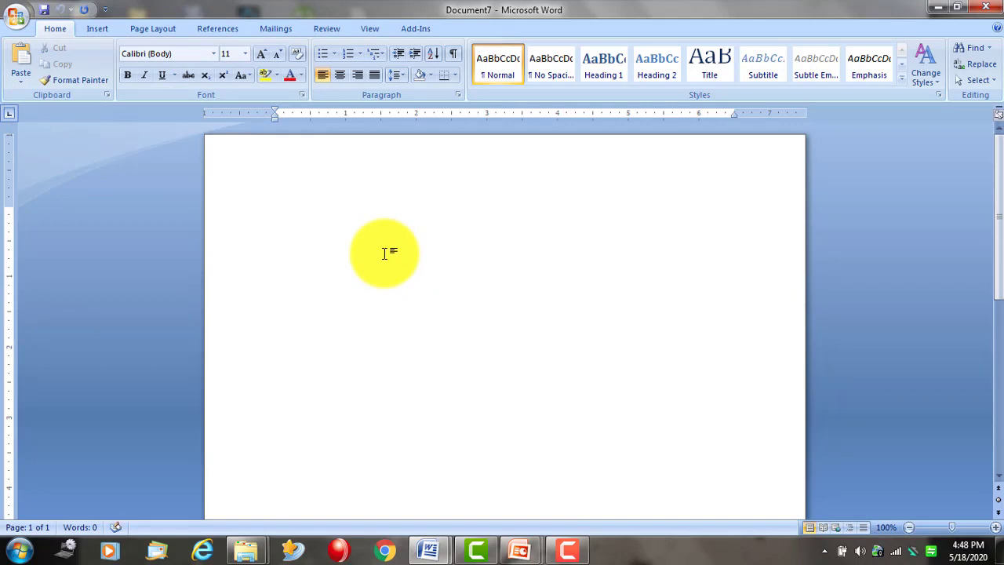
type("My first ")
type("d")
type("ocument ")
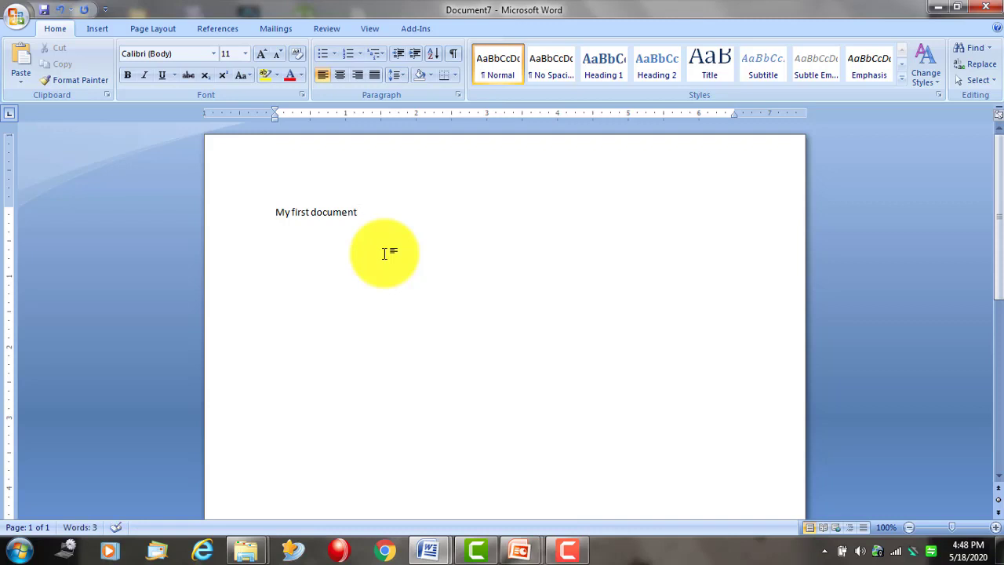
type("of intr")
type("oduct")
type("ion to co")
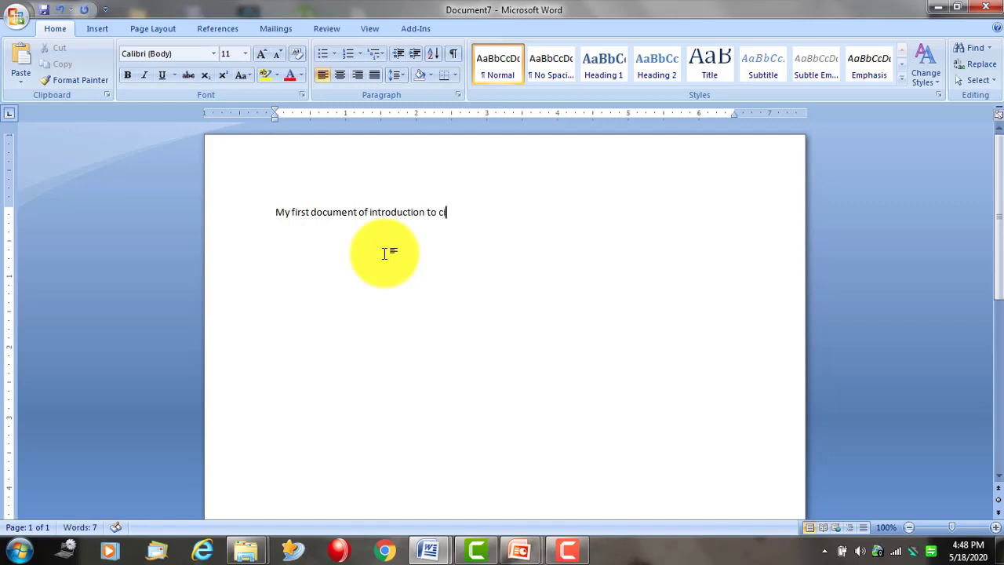
type("mpu")
type("ter")
key("Return")
Remove the extra empty lines below the sentence and move back through it.
key("Return")
key("BackSpace")
key("Up")
key("ctrl+shift+Right")
key("ctrl+Right")
key("Right")
key("Right")
key("Right")
key("BackSpace")
key("Return")
key("Up")
key("Down")
key("Up")
key("Down")
key("Left")
Correct the word 'computer' at the end of the sentence.
key("Left")
key("BackSpace")
key("BackSpace")
key("BackSpace")
key("BackSpace")
key("BackSpace")
key("BackSpace")
key("BackSpace")
key("BackSpace")
type("com")
type("p")
type("uter")
key("Left")
key("Left")
key("Left")
key("Left")
key("Left")
key("Left")
key("Left")
key("Left")
key("Left")
key("Left")
key("Left")
key("Left")
key("Left")
key("Left")
key("Left")
key("Left")
key("Left")
key("Left")
key("Left")
key("Left")
key("Left")
key("Left")
key("Left")
key("Left")
key("Left")
key("Left")
key("Left")
key("Right")
key("Right")
key("Right")
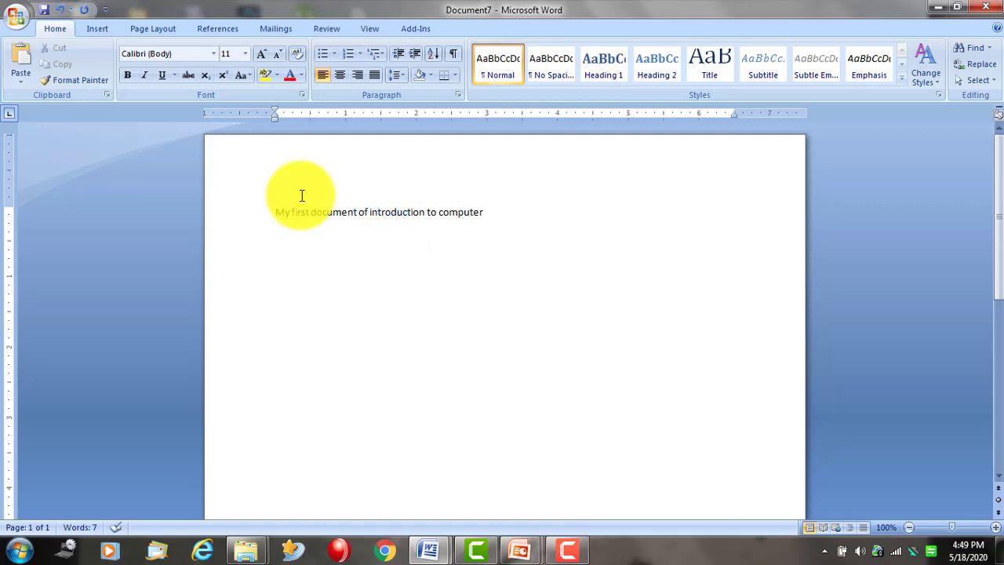
Copy the sentence line and paste it three times onto the lines below.
left_click_drag(350, 212, 313, 213)
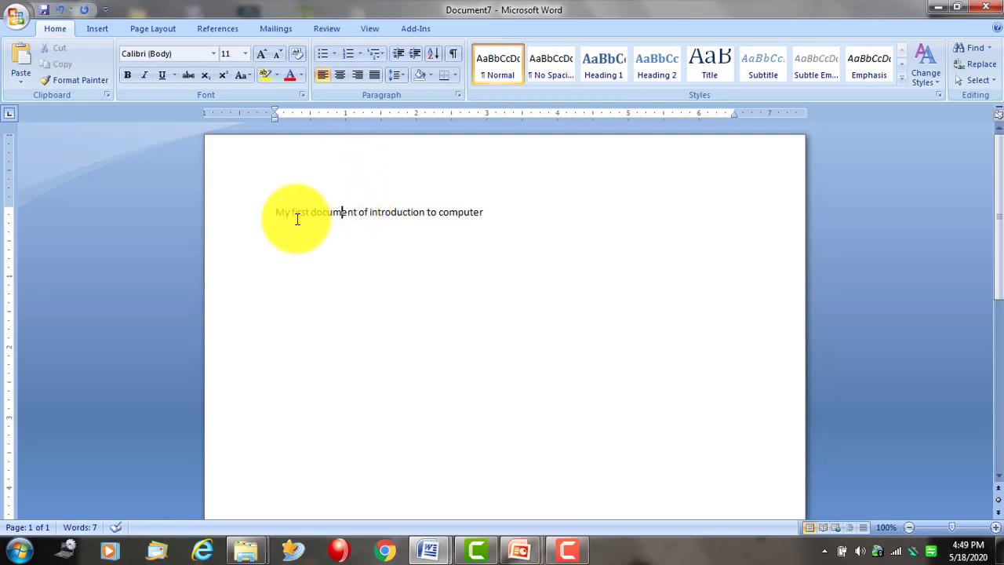
left_click(369, 213)
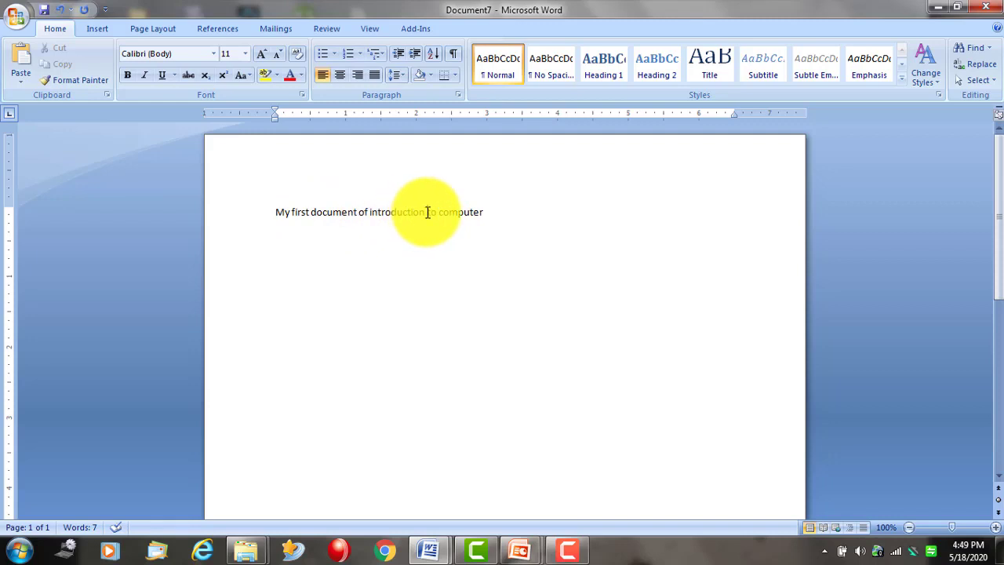
left_click(366, 250)
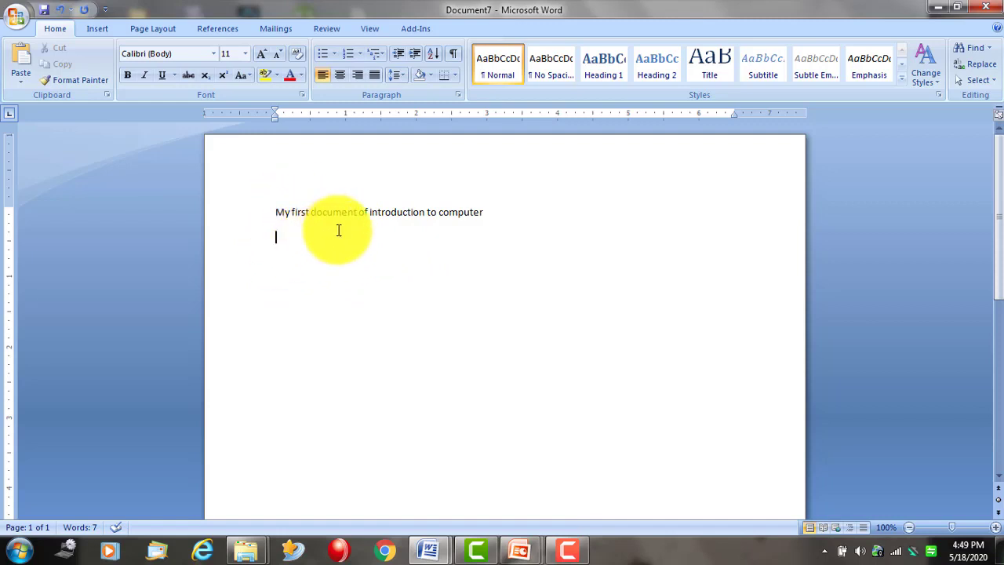
left_click_drag(502, 216, 275, 215)
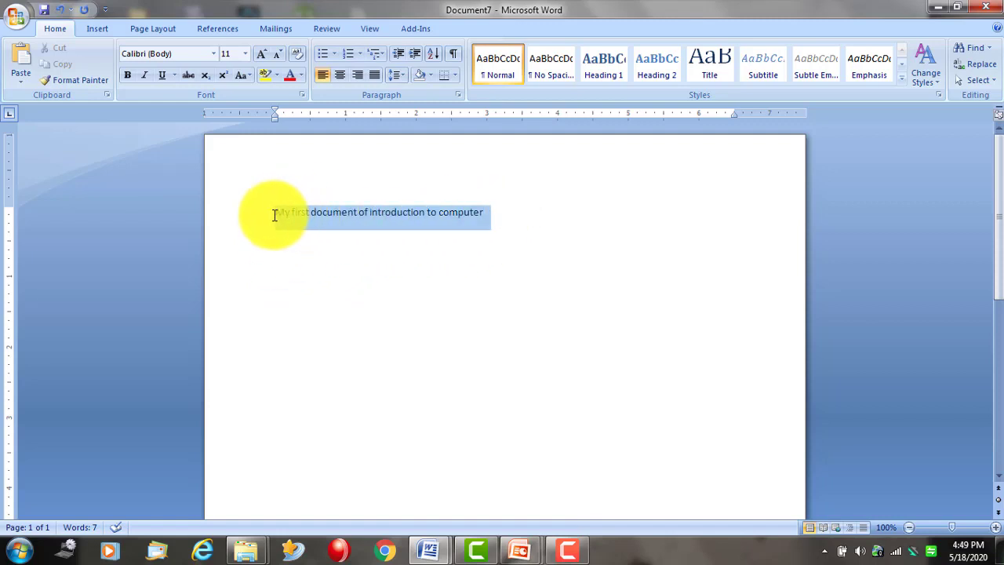
key("ctrl+c")
left_click(300, 243)
key("ctrl+v")
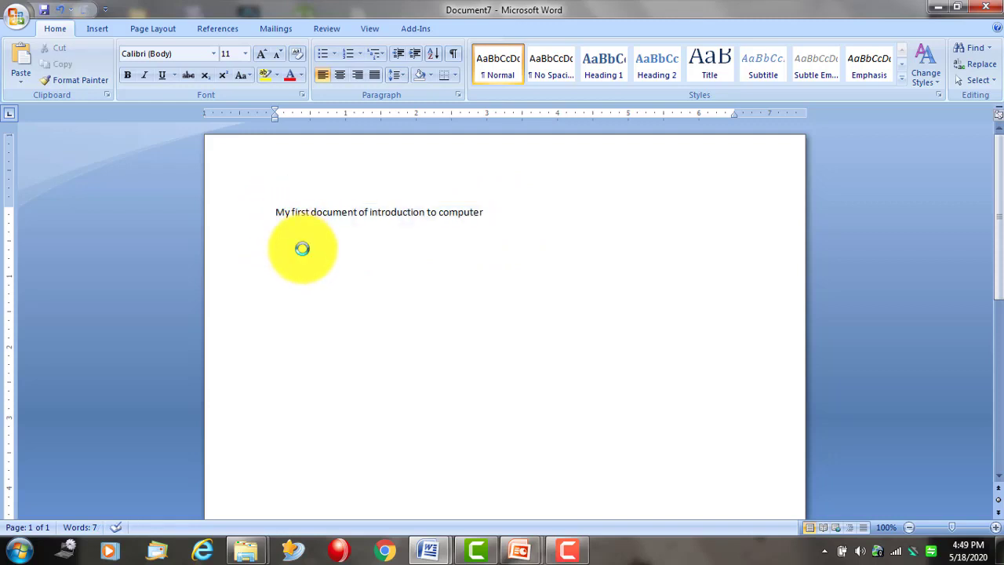
key("ctrl+v")
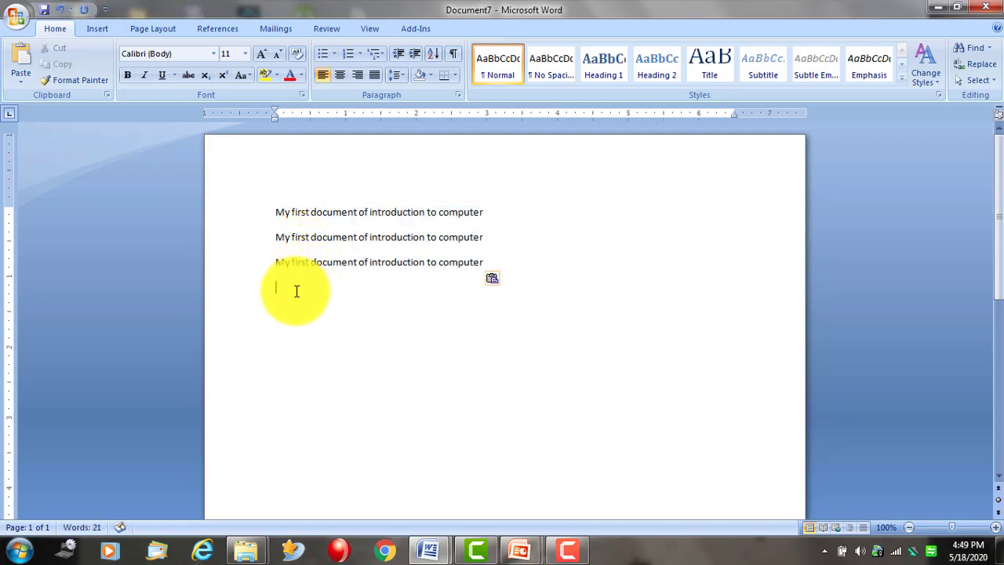
key("ctrl+v")
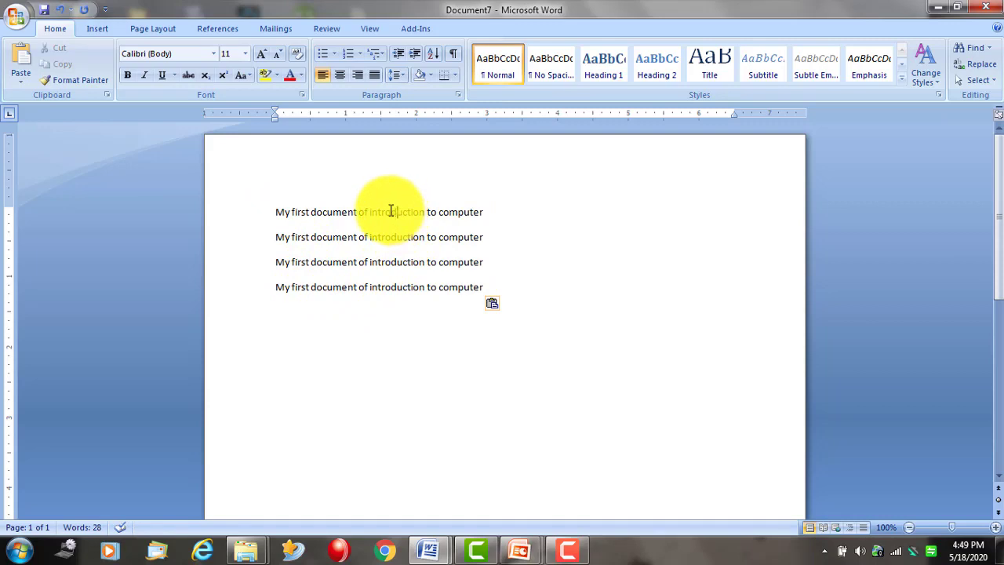
Check the four identical lines by selecting and clicking through them.
left_click(397, 213)
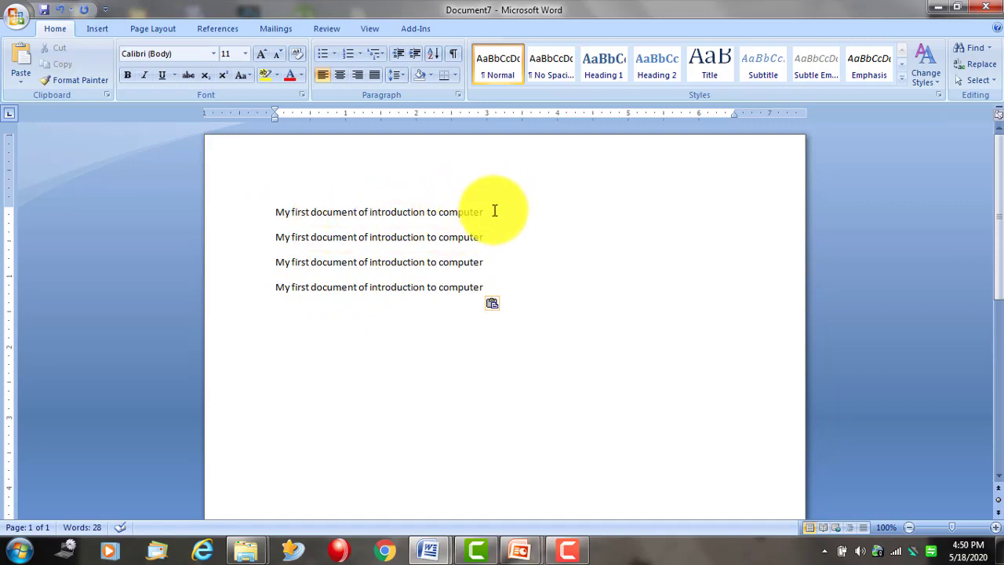
left_click(492, 212)
left_click_drag(426, 212, 284, 215)
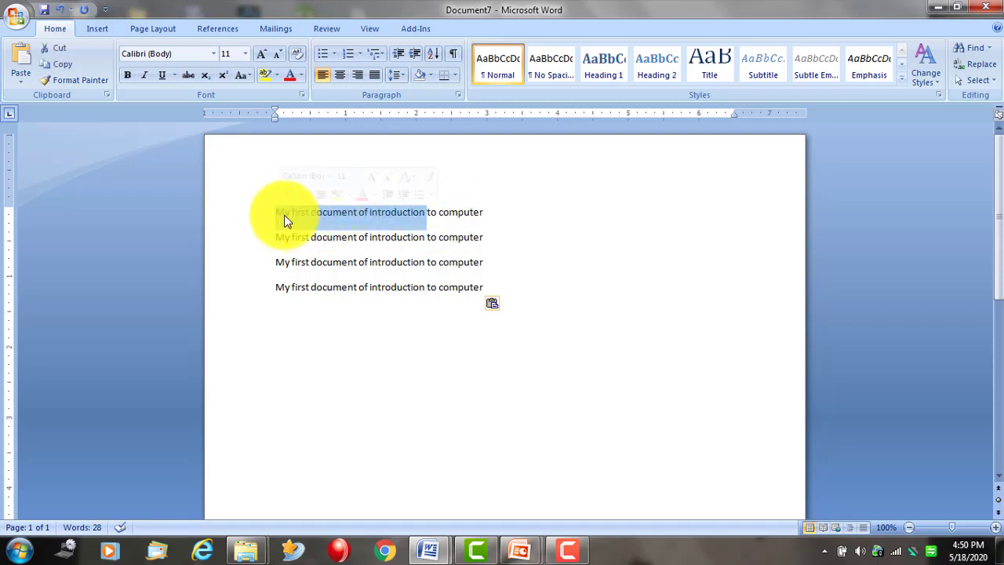
left_click_drag(506, 213, 280, 197)
left_click(375, 225)
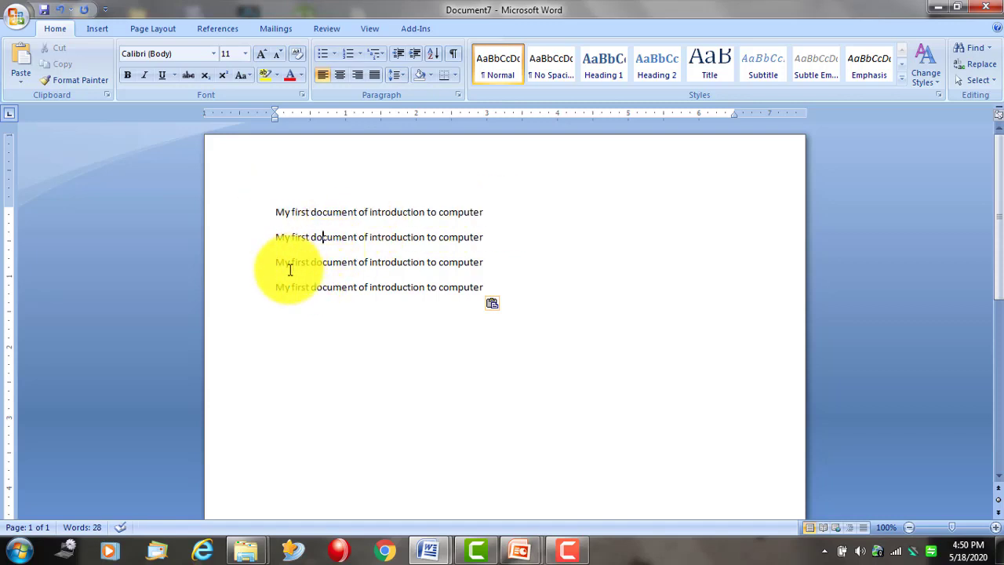
left_click(403, 262)
left_click(478, 303)
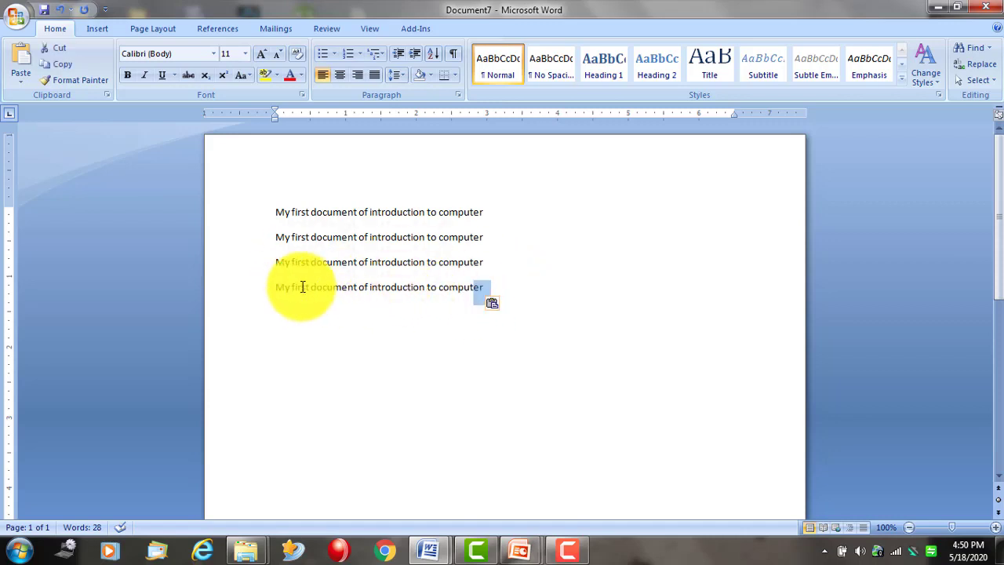
left_click(295, 237)
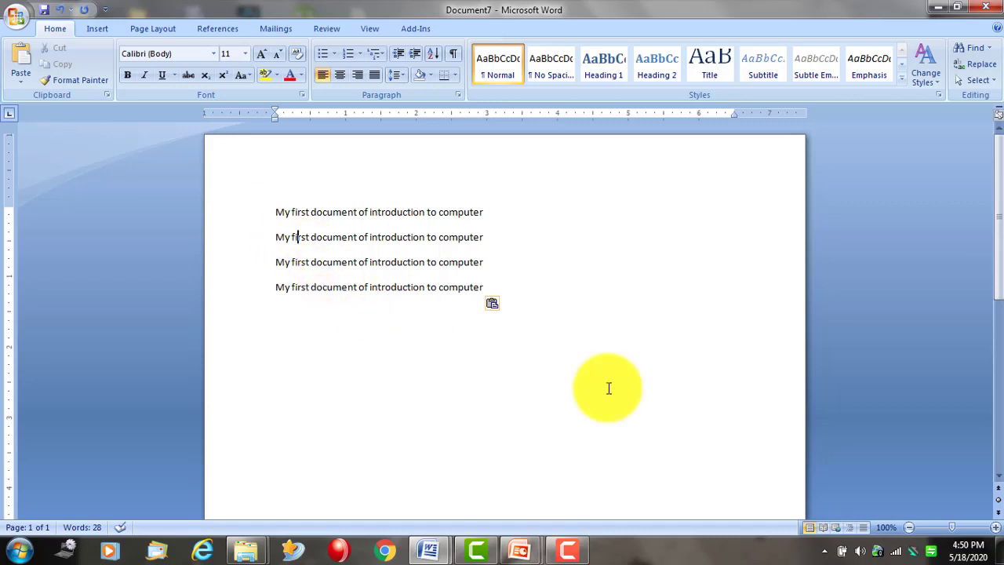
Erase the fourth sentence line entirely.
key("Down")
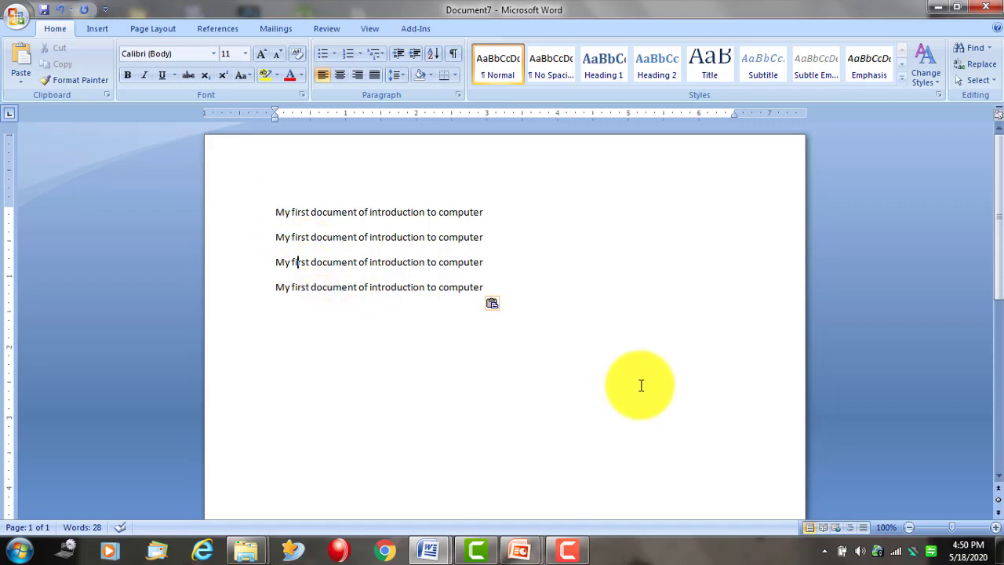
key("Down")
key("Down")
key("Up")
key("Up")
key("Up")
key("Up")
key("Right")
key("Right")
key("Right")
key("Right")
key("Right")
key("Right")
key("Right")
key("Right")
key("Right")
key("Right")
key("Left")
key("Left")
key("Left")
key("Left")
key("Left")
key("Left")
key("Left")
key("Left")
key("Left")
key("Left")
key("Right")
key("Right")
key("Right")
key("Right")
key("Right")
key("BackSpace")
key("BackSpace")
key("BackSpace")
key("BackSpace")
key("BackSpace")
key("BackSpace")
key("BackSpace")
key("BackSpace")
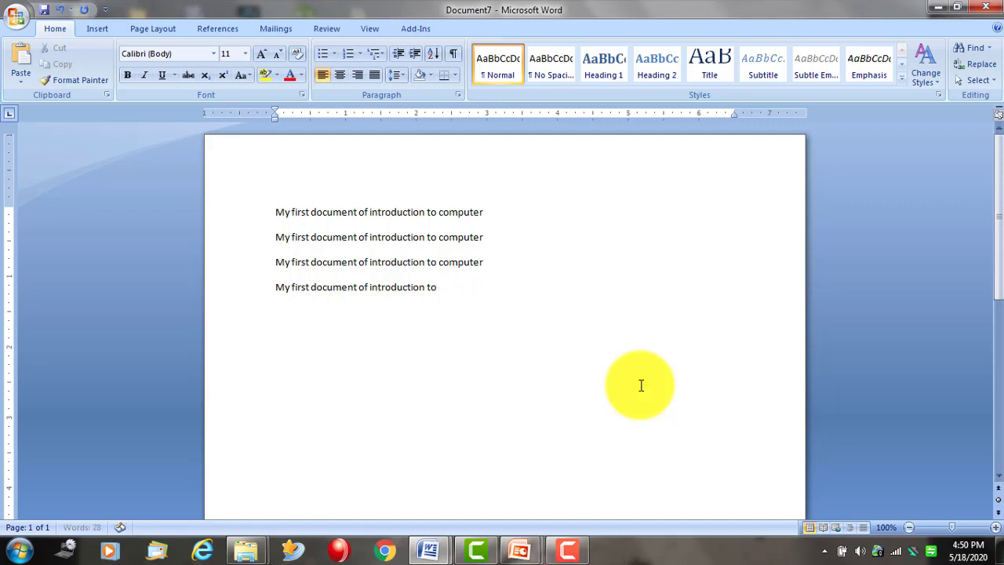
key("BackSpace")
key("BackSpace")
key("BackSpace")
key("BackSpace")
key("BackSpace")
key("BackSpace")
key("BackSpace")
key("BackSpace")
key("BackSpace")
key("BackSpace")
key("BackSpace")
key("BackSpace")
key("BackSpace")
Delete 'of' from the second line, then undo and redo that change.
key("BackSpace")
key("BackSpace")
key("BackSpace")
key("BackSpace")
key("BackSpace")
key("BackSpace")
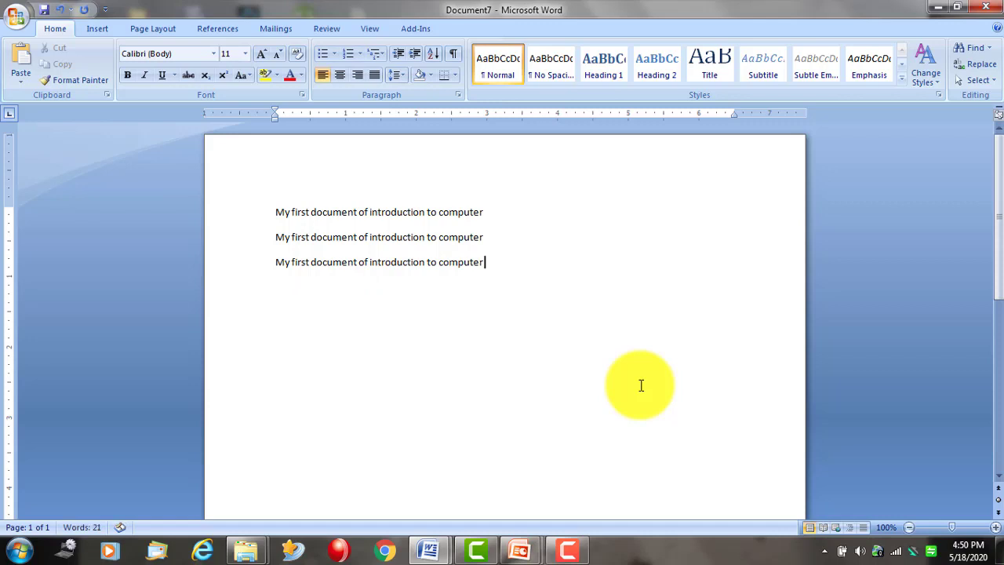
key("Up")
key("Left")
key("Left")
key("Left")
key("Left")
key("Left")
key("Left")
key("Left")
key("Left")
key("Left")
key("BackSpace")
key("BackSpace")
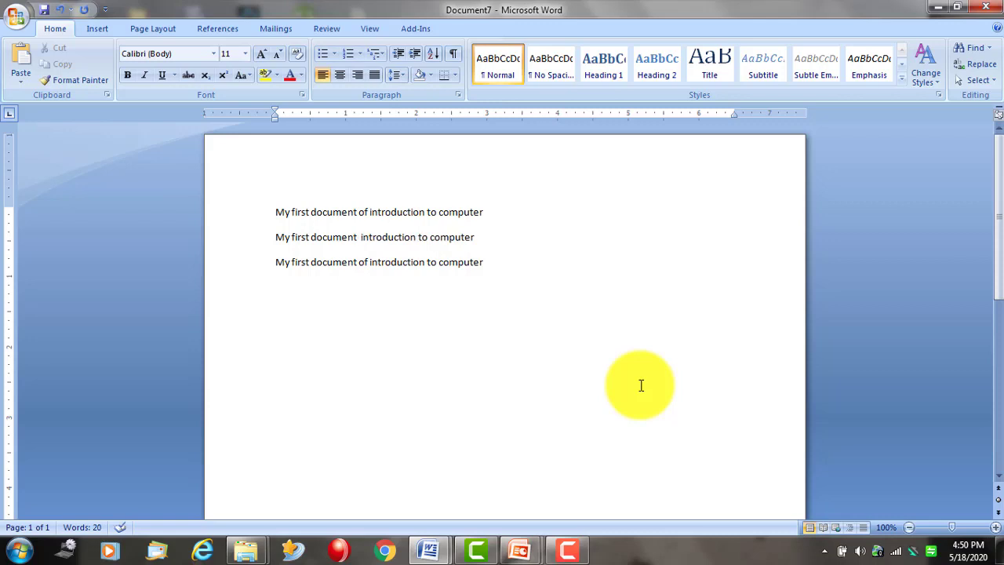
key("ctrl+z")
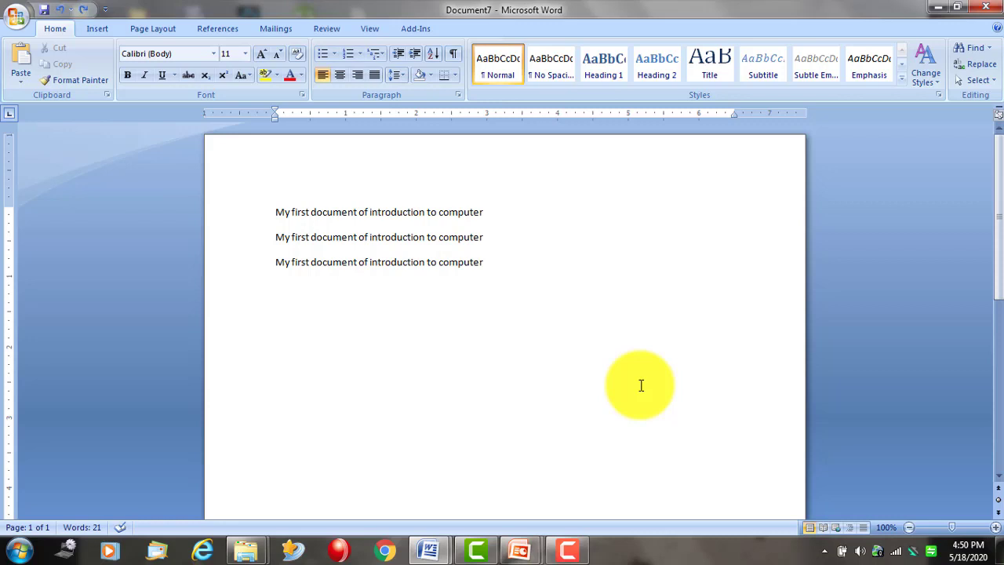
key("ctrl+y")
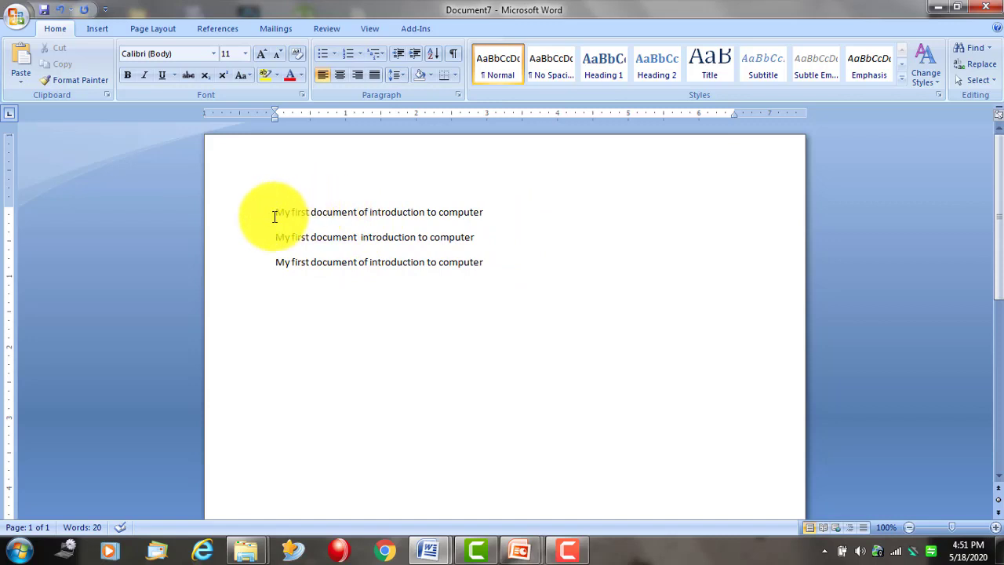
Copy the whole first line using the right-click menu.
left_click_drag(488, 212, 278, 216)
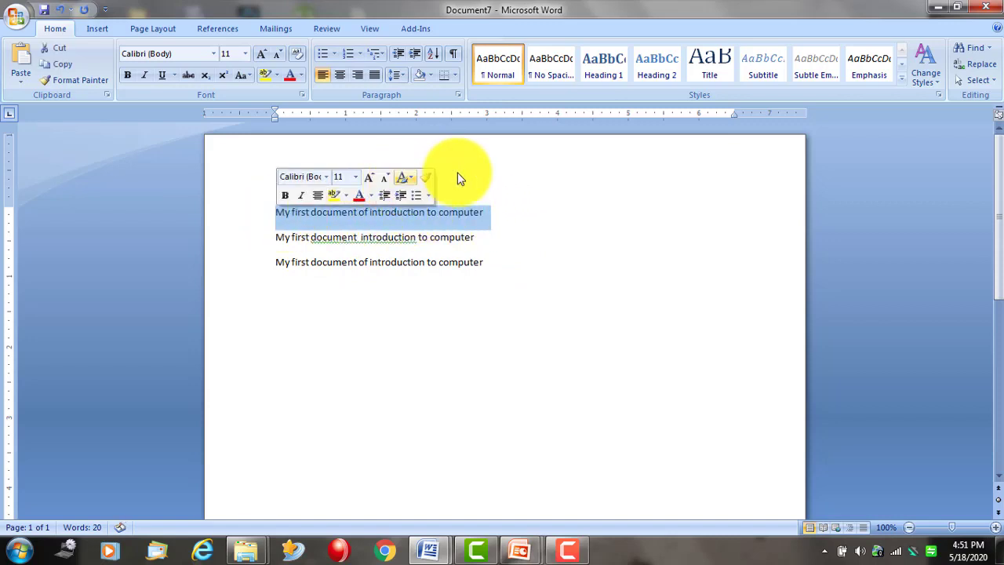
left_click(489, 212)
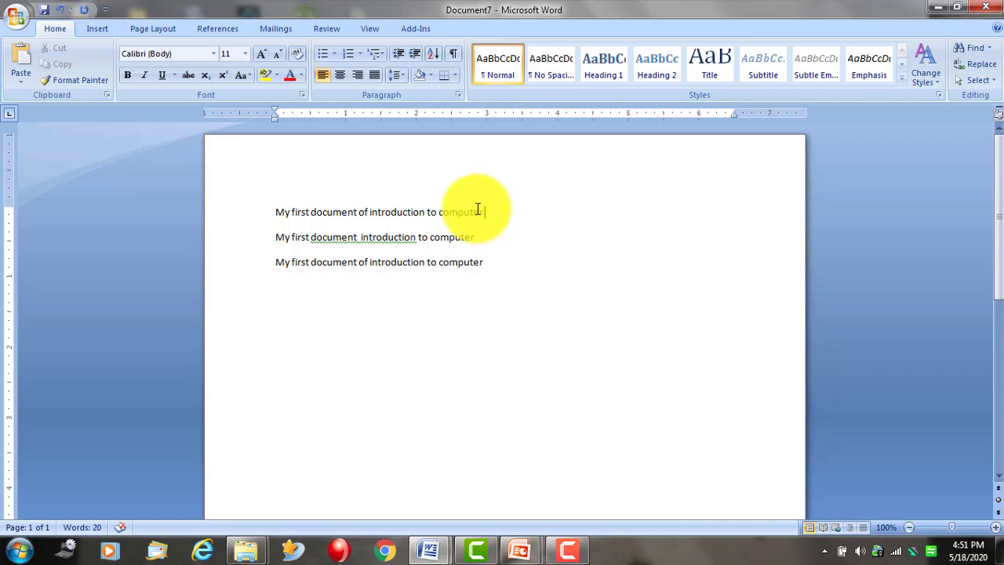
left_click_drag(481, 212, 284, 213)
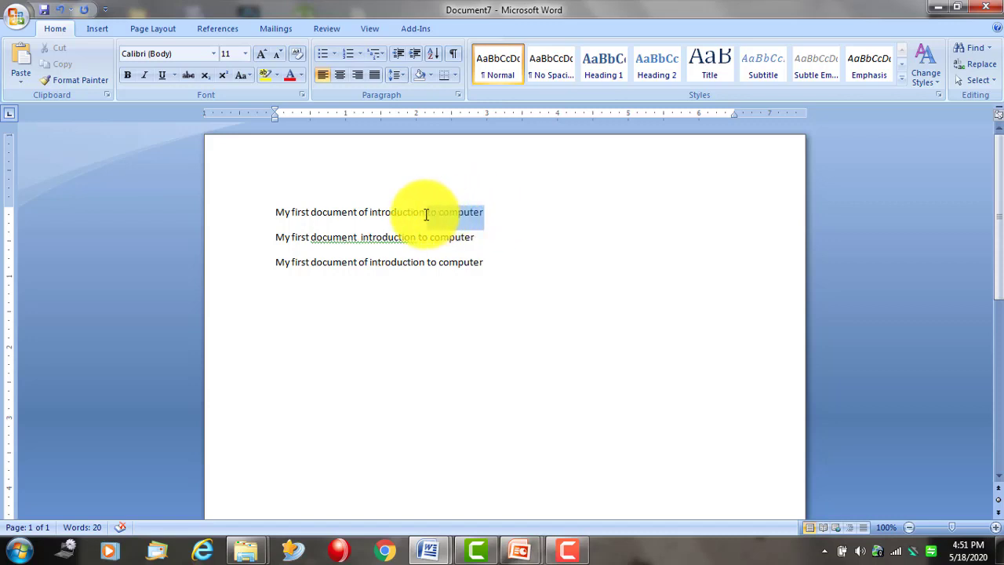
right_click(284, 212)
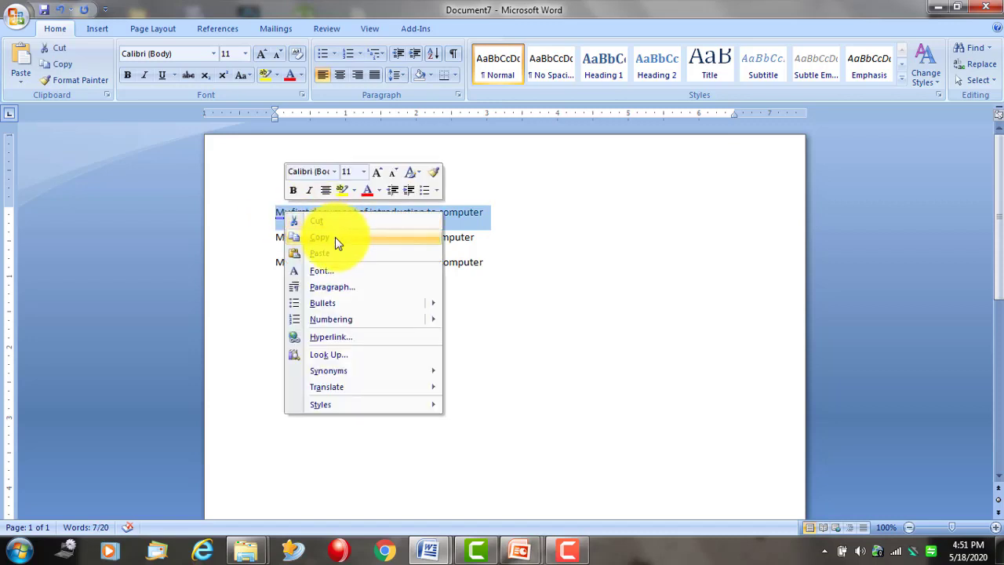
left_click(335, 237)
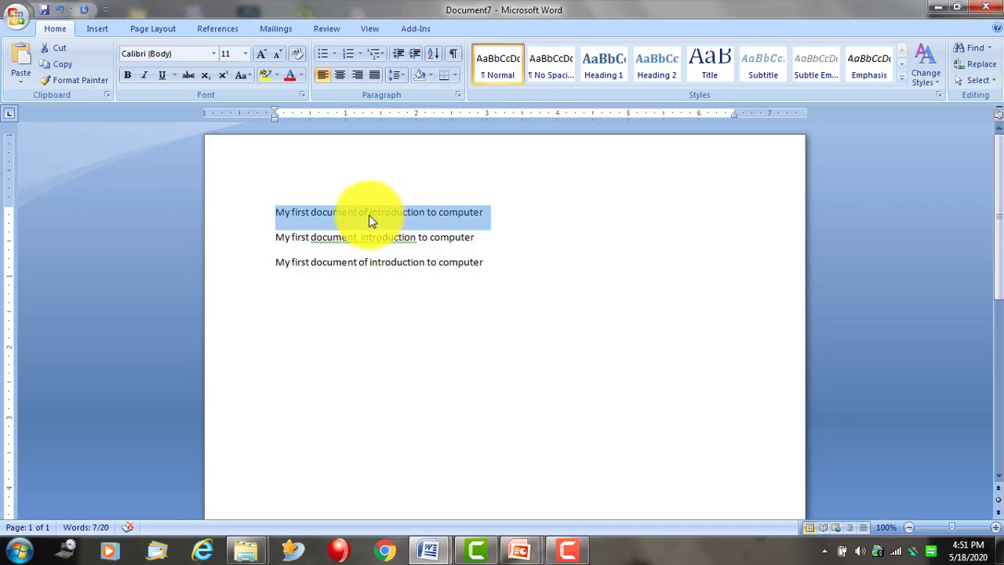
Paste the line three times on the empty lines below, making six lines.
left_click(298, 295)
right_click(298, 296)
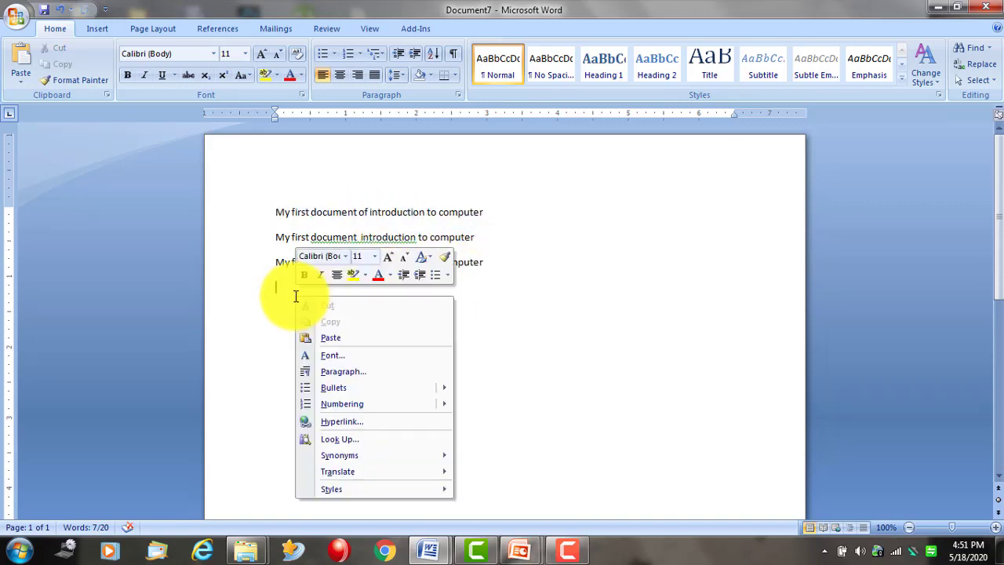
left_click(339, 336)
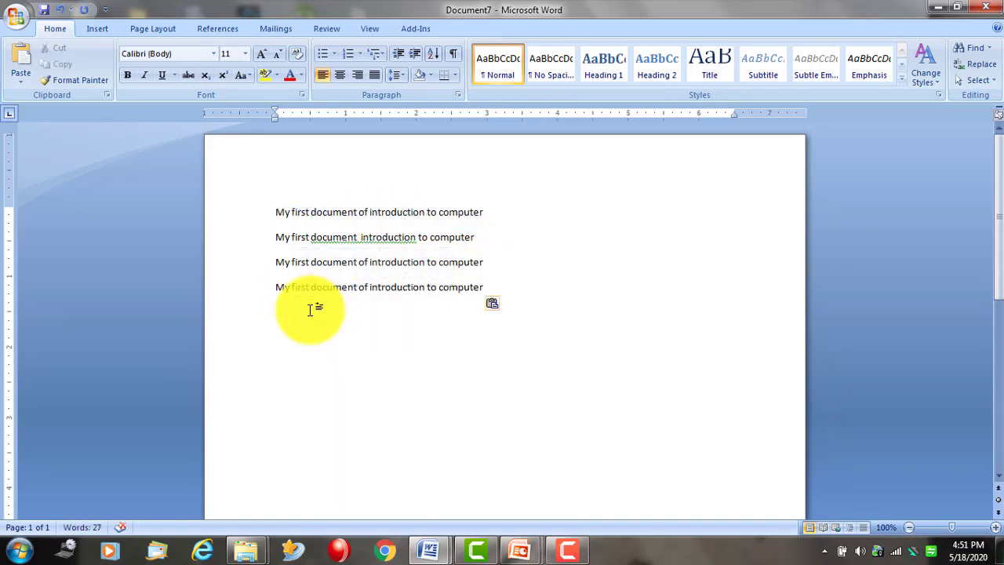
key("ctrl+v")
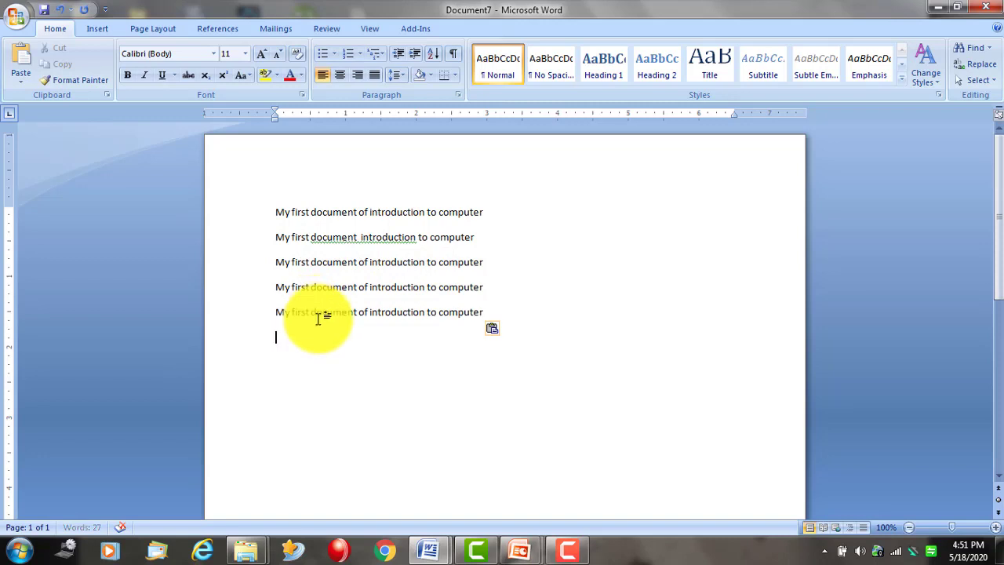
key("ctrl+v")
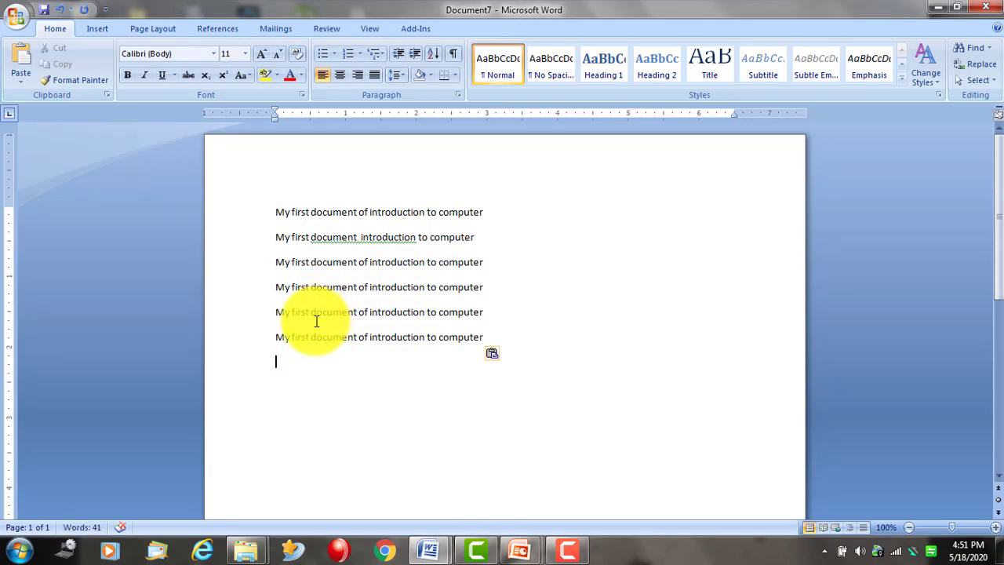
left_click(270, 314)
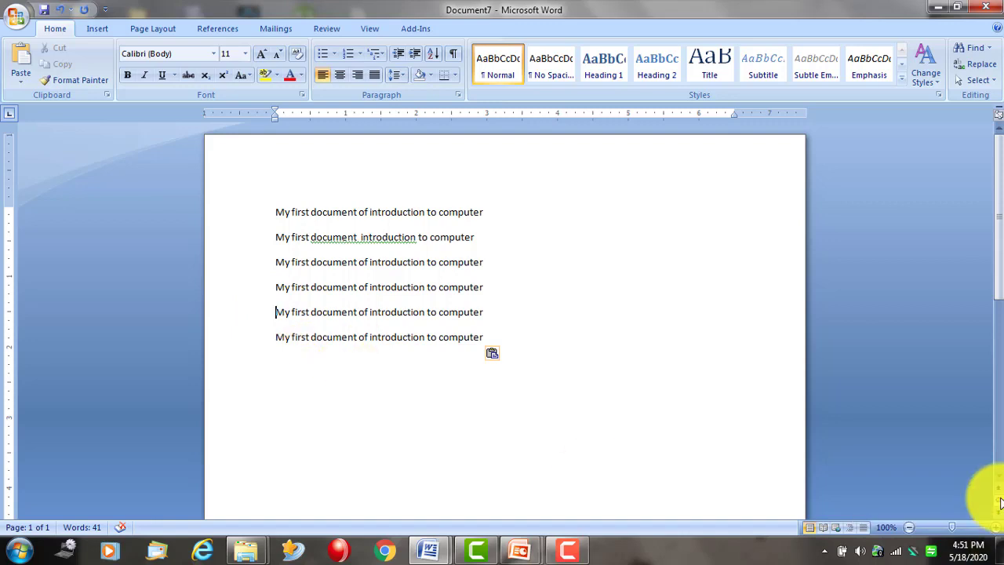
Select all six lines and paste a duplicate block at the end.
key("ctrl+Right")
key("Left")
key("Left")
key("Left")
key("Left")
key("Left")
key("Left")
key("Left")
key("Left")
key("Up")
key("Up")
key("ctrl+a")
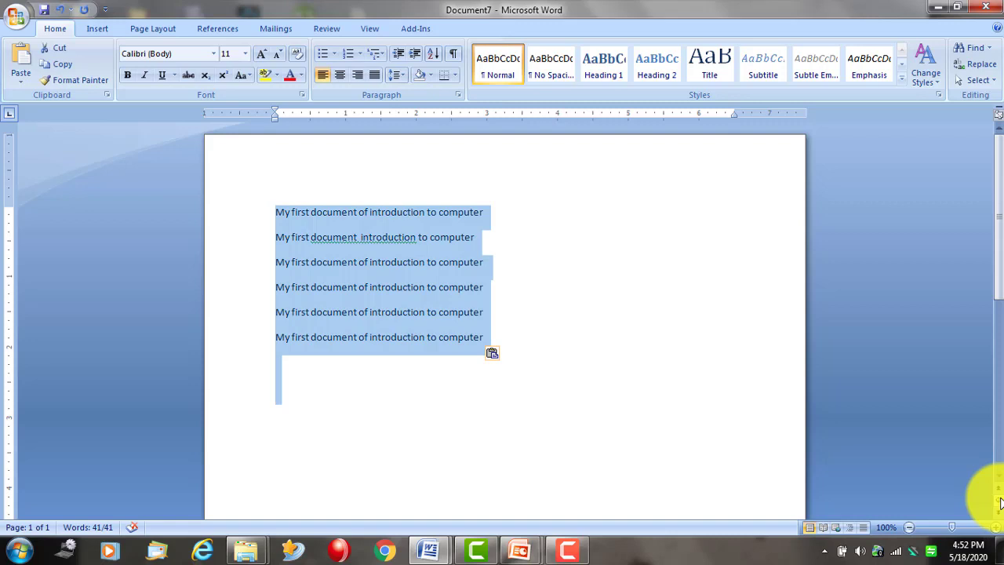
key("Right")
key("ctrl+v")
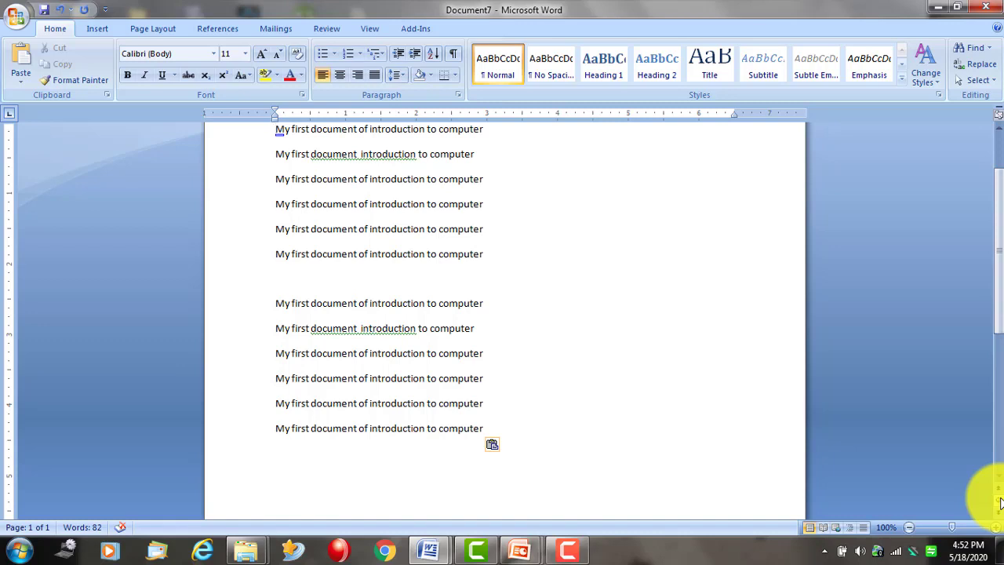
Undo and redo the duplicate paste twice, keeping the twelve-line result.
key("ctrl+z")
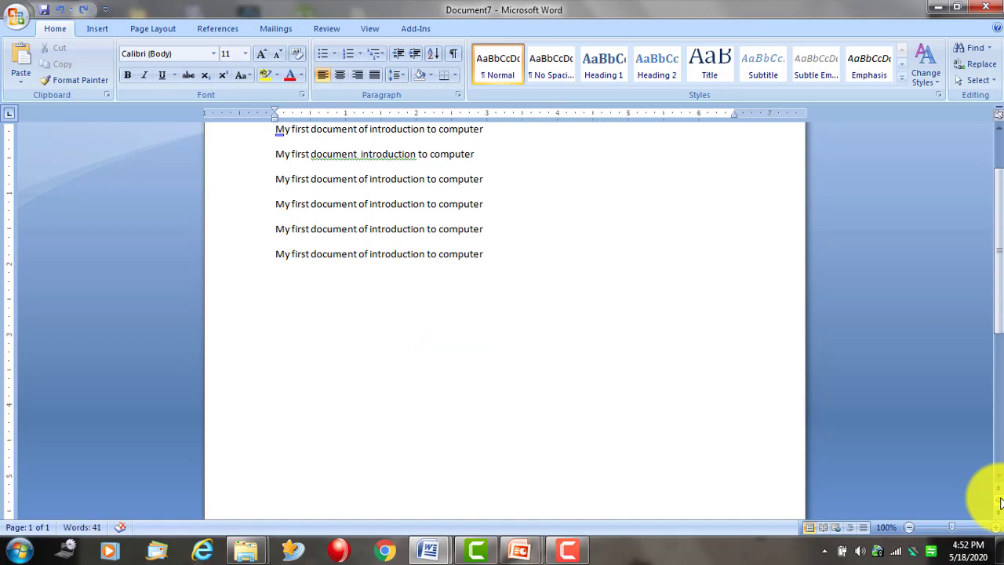
key("ctrl+y")
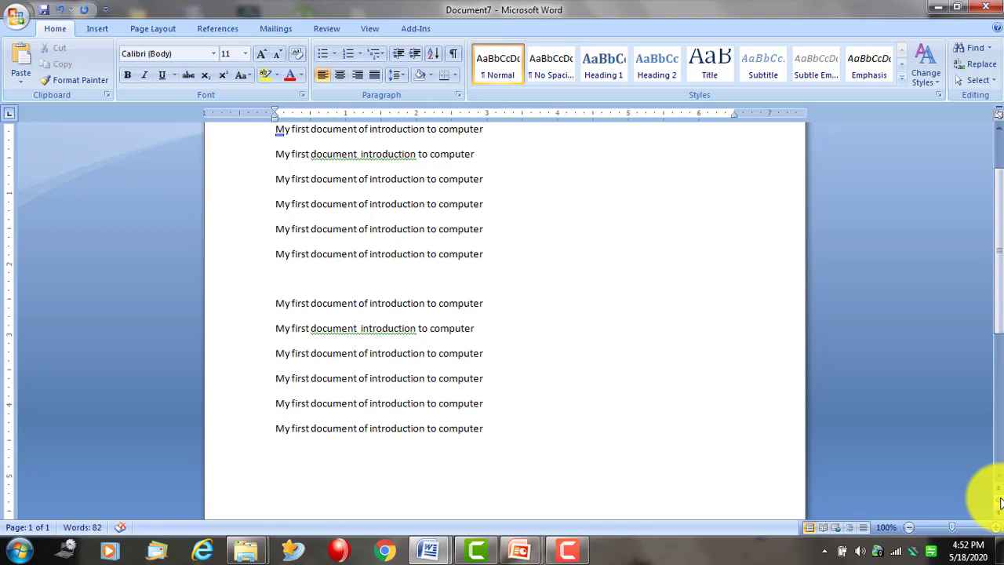
key("ctrl+z")
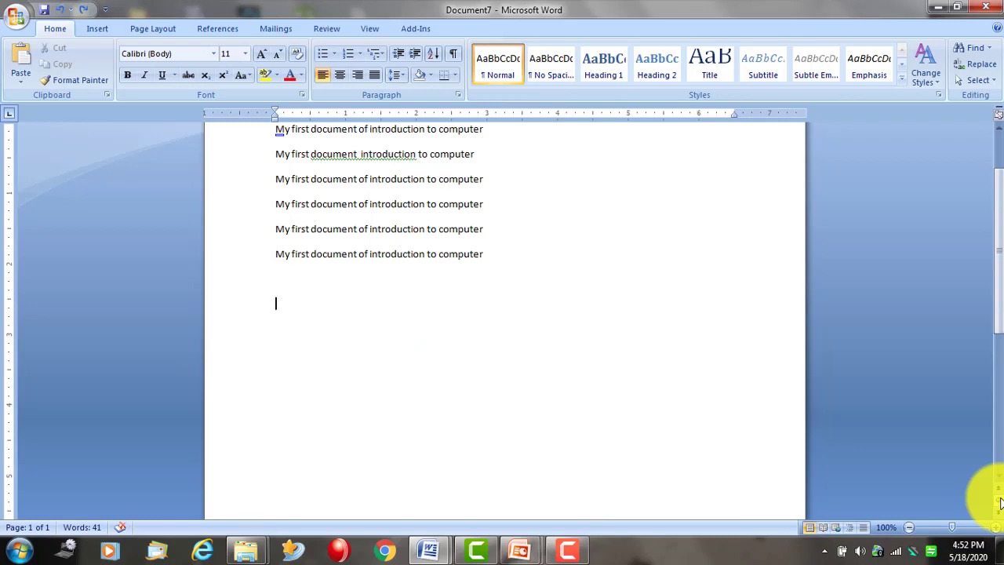
key("ctrl+y")
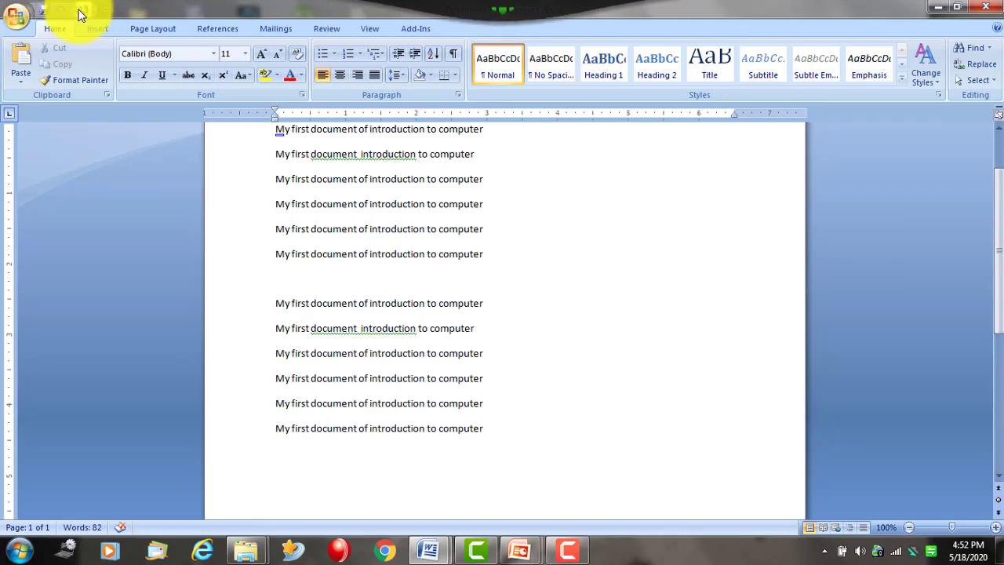
left_click(63, 11)
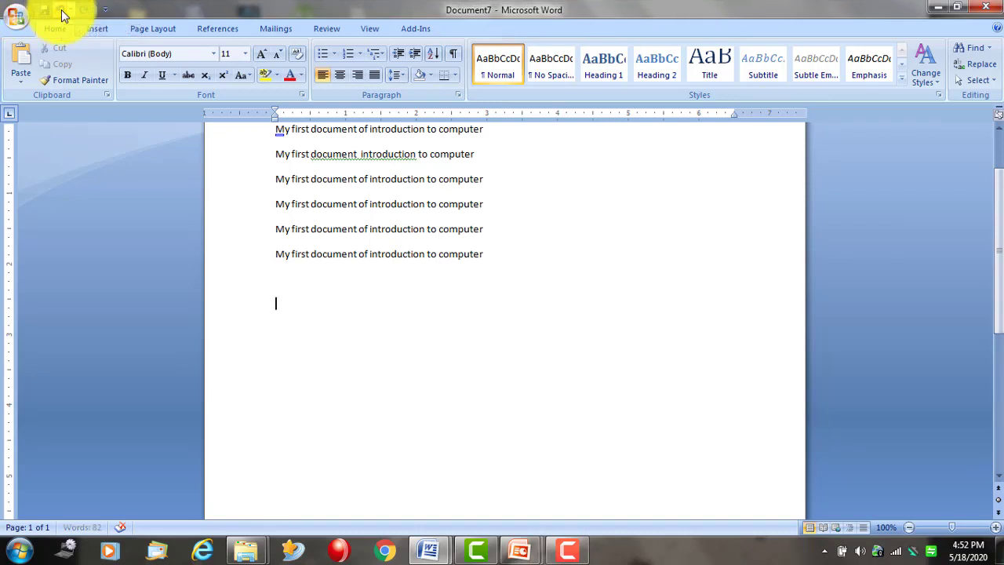
left_click(83, 8)
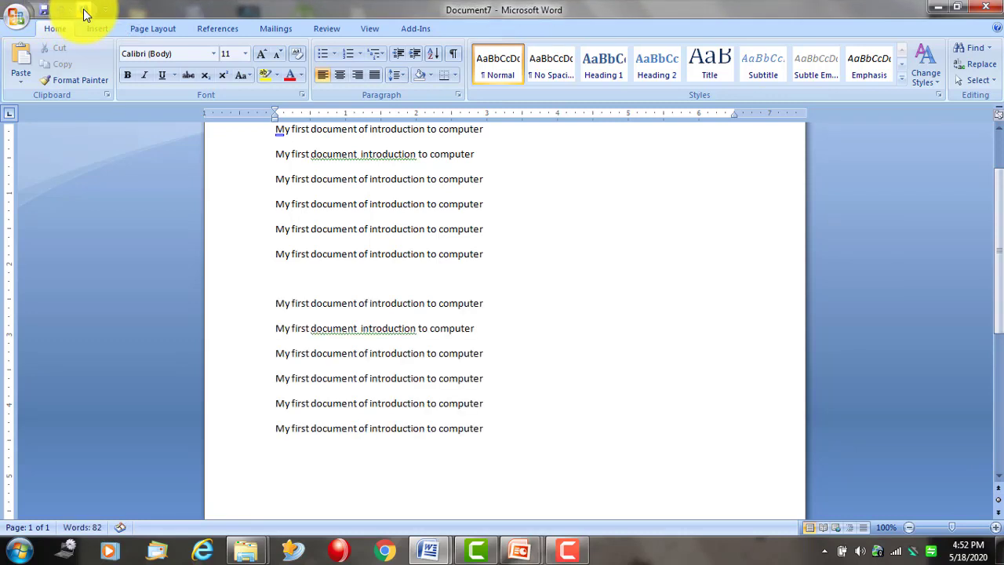
left_click(63, 7)
left_click(85, 10)
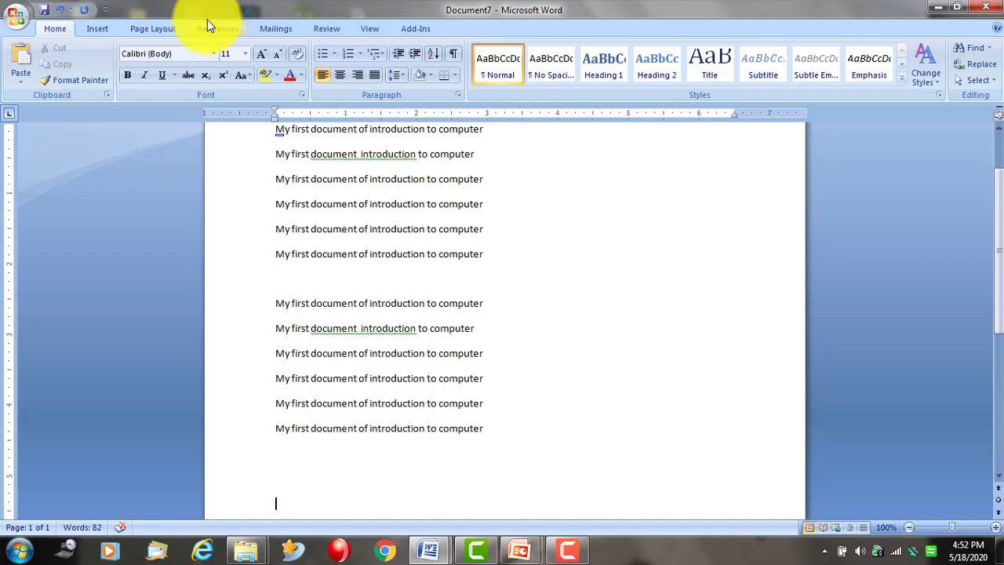
Save As 'My first document of introduction to computer' in E:\Intro to Computer.
left_click(44, 11)
left_click(17, 14)
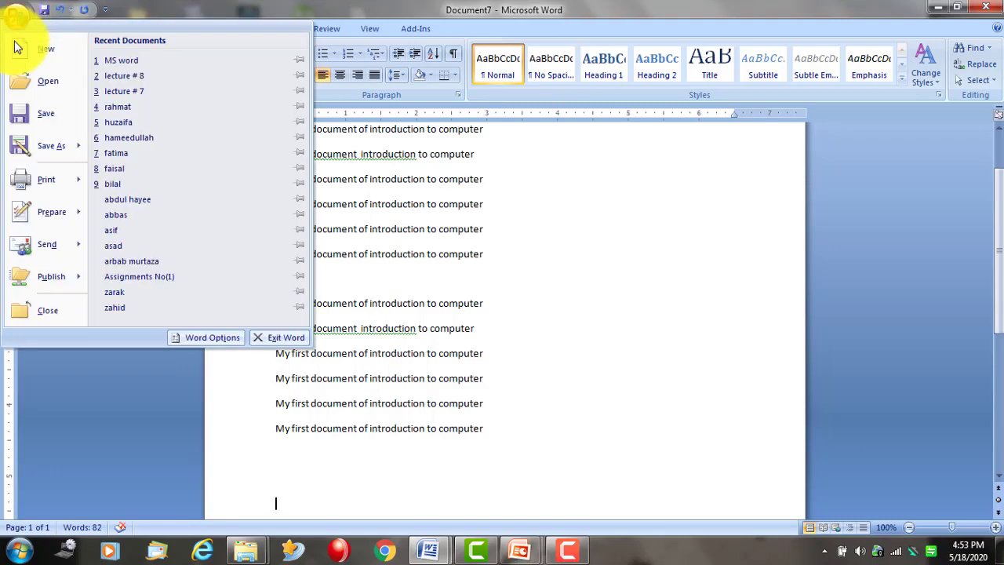
left_click(45, 124)
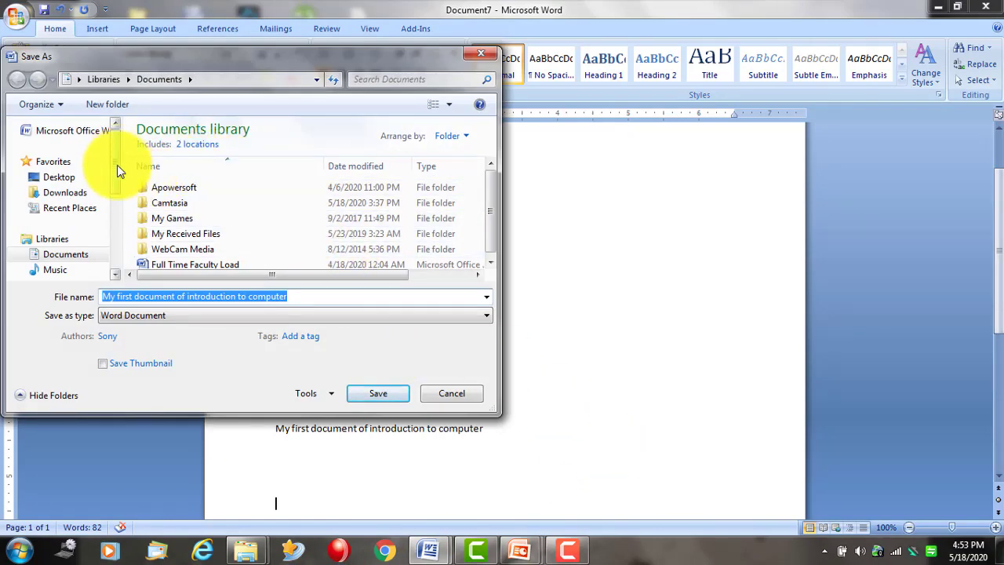
left_click_drag(117, 165, 115, 226)
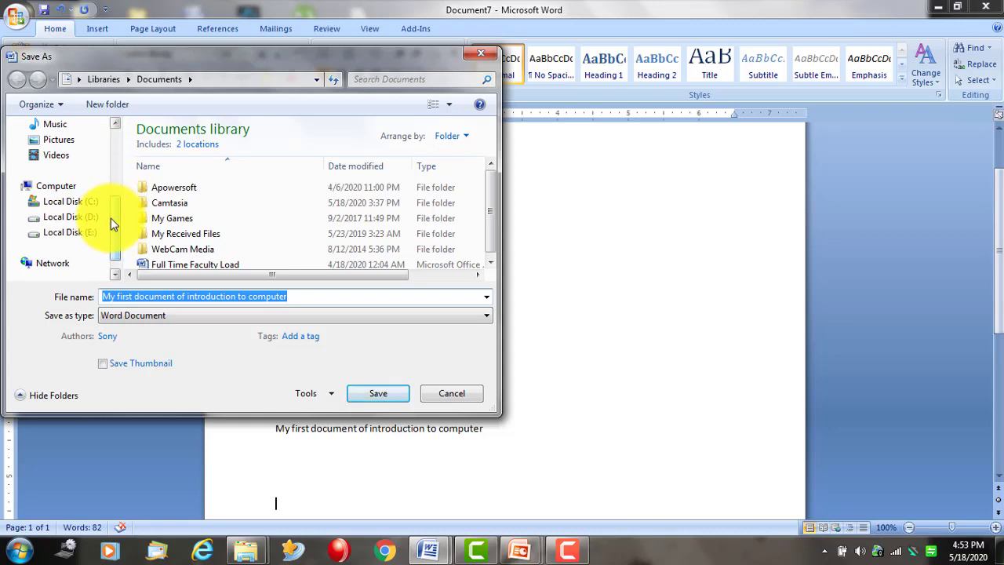
left_click(79, 232)
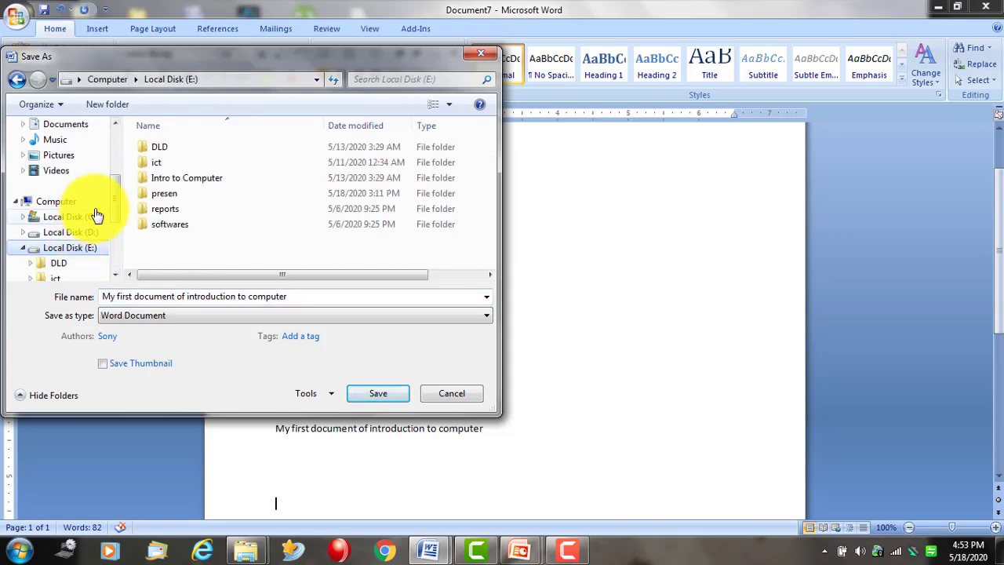
double_click(184, 178)
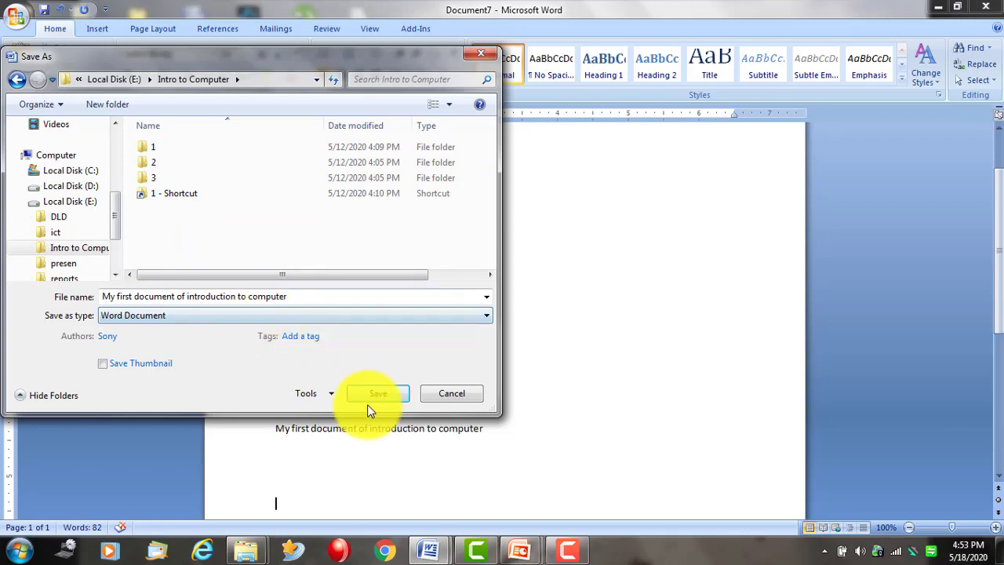
left_click(385, 391)
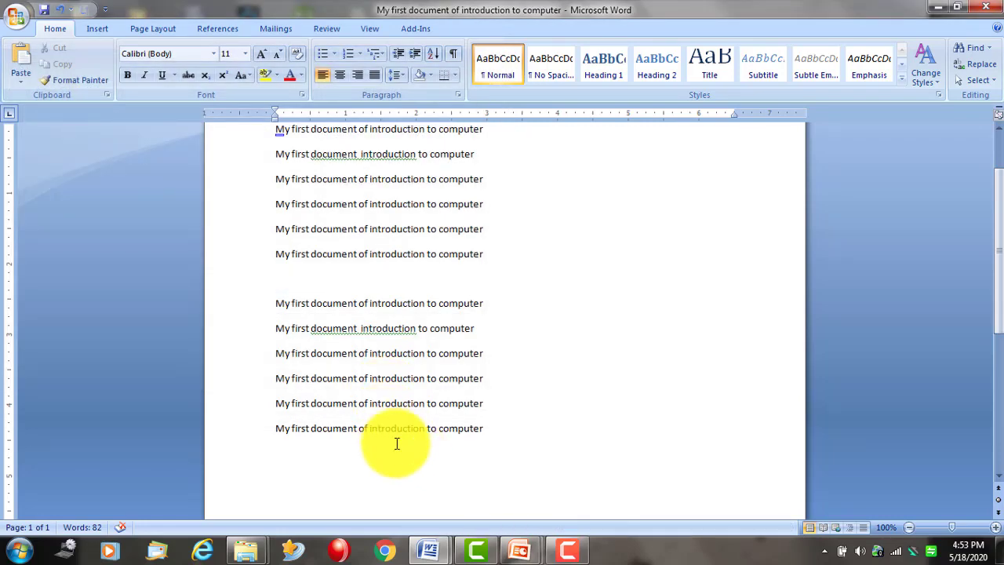
Replace 'first' with 'second' in the first line.
left_click(426, 302)
scroll(593, 275, "up", 2)
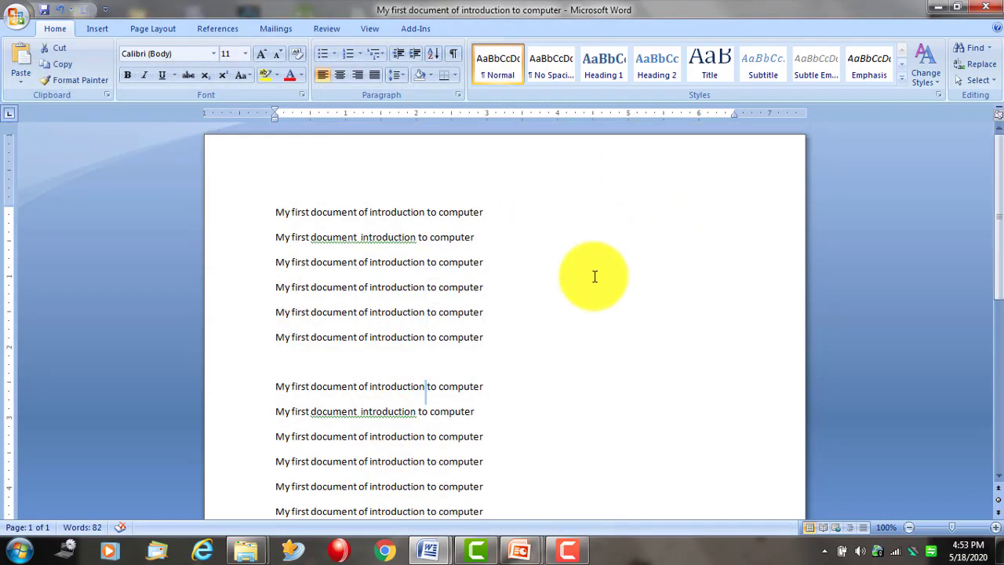
scroll(492, 285, "down", 2)
scroll(393, 361, "down", 2)
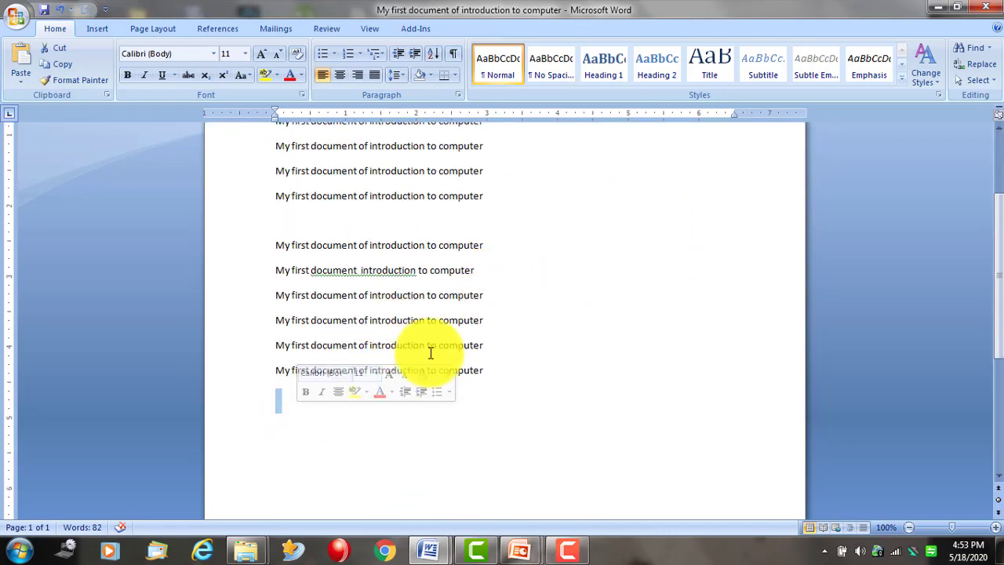
scroll(475, 204, "up", 3)
scroll(321, 217, "down", 1)
left_click(315, 179)
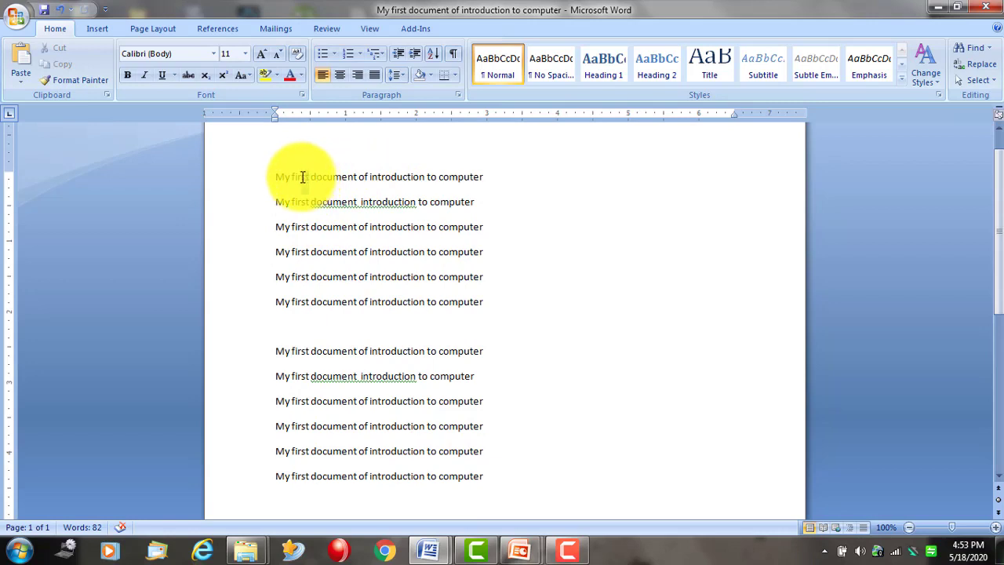
double_click(305, 179)
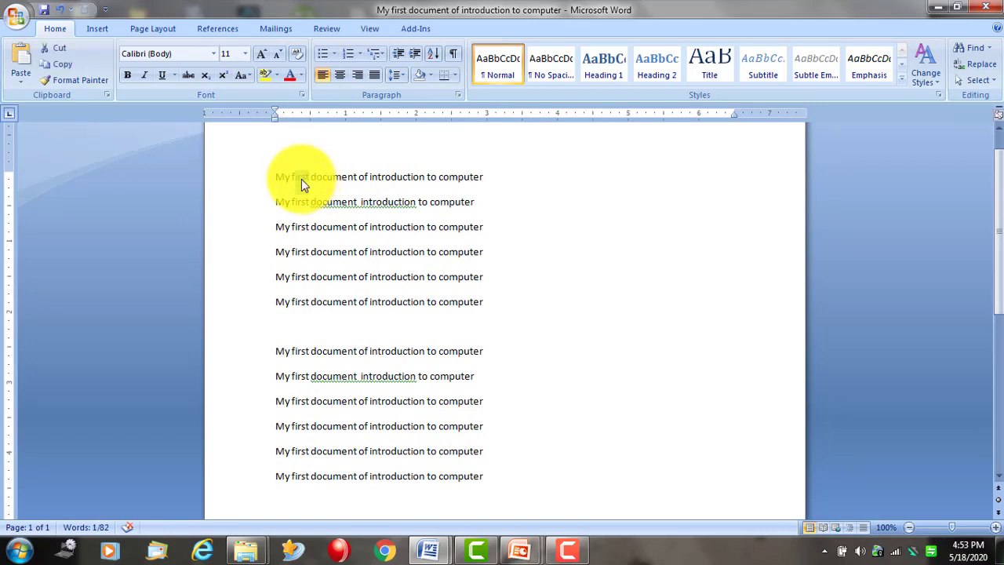
key("Delete")
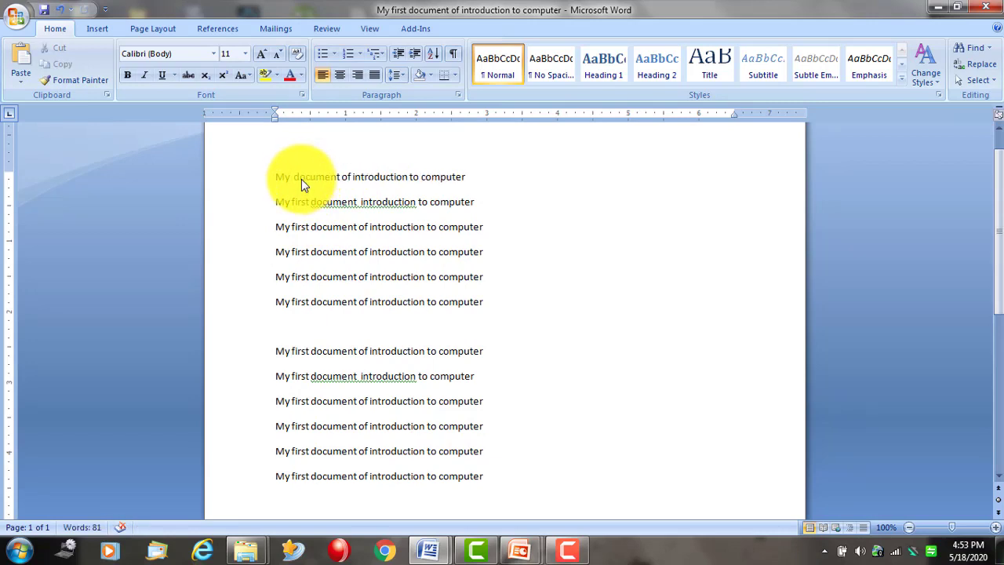
type("secon")
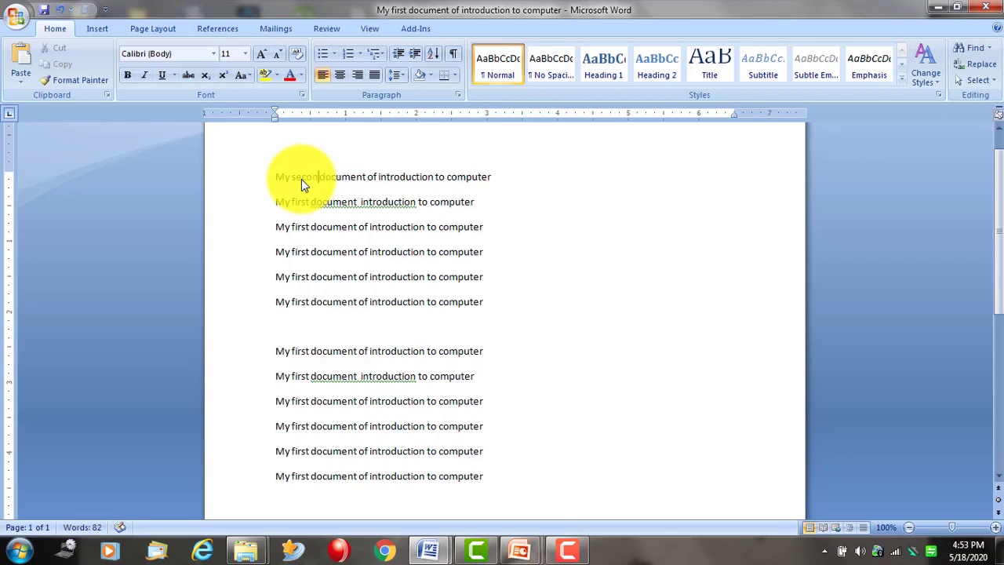
type("d")
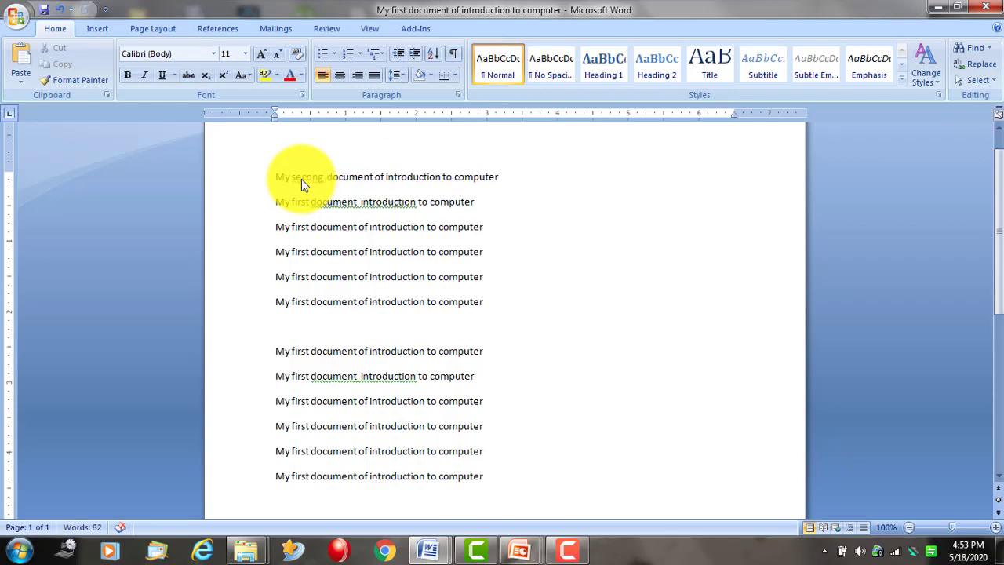
key("BackSpace")
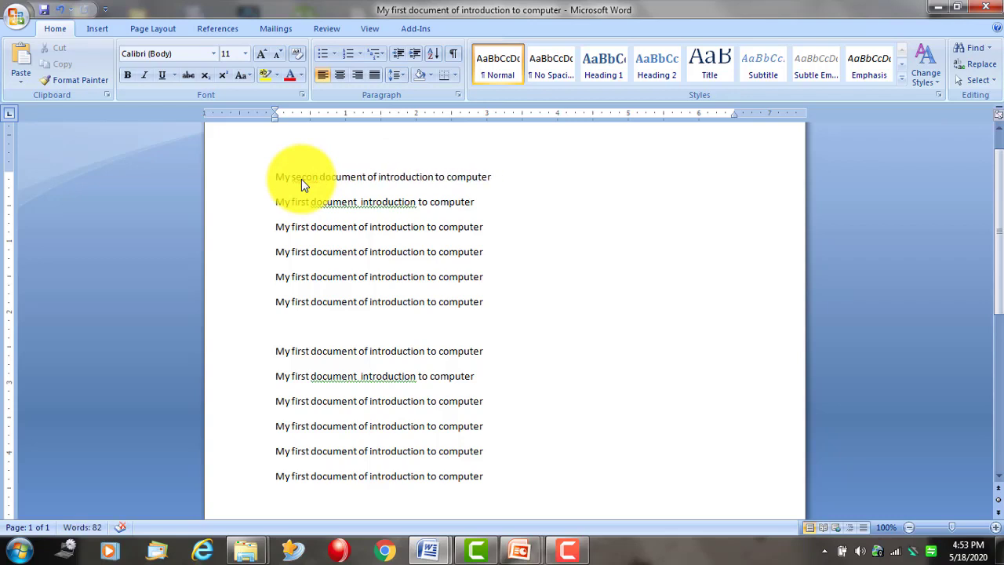
type("d")
Add the lines 'MS Word document' and 'Home tab' at the end of the text.
key("Down")
key("Down")
key("Down")
key("Down")
key("Down")
key("Down")
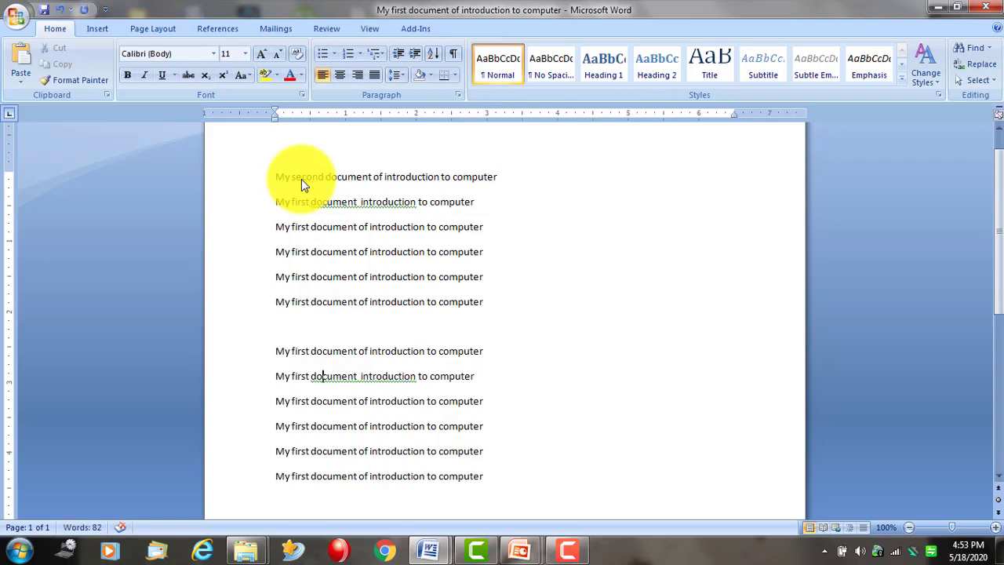
key("Down")
key("Down")
key("Down")
key("Down")
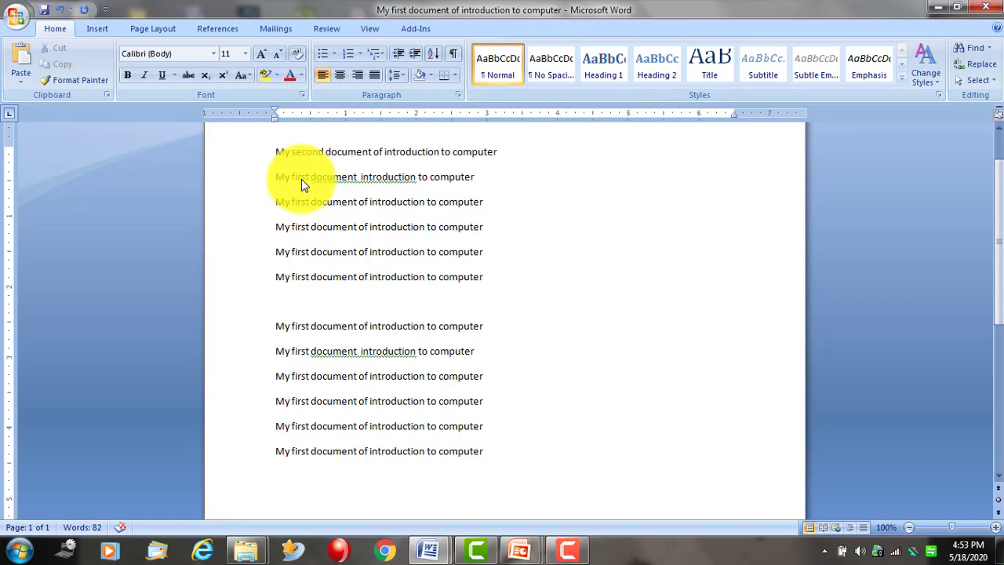
type("MS Wor")
type("d")
key("Return")
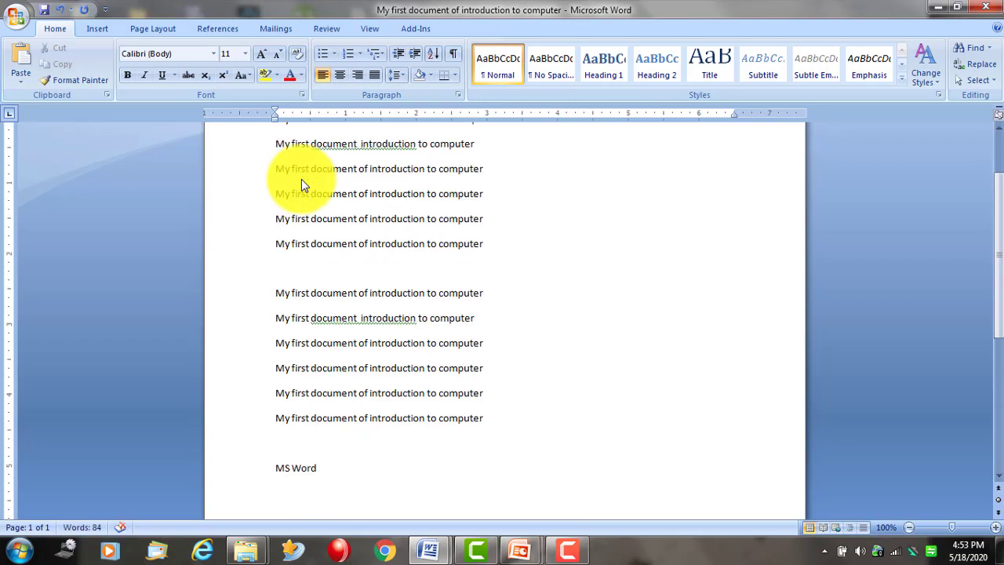
type("home ta")
type("b")
key("Return")
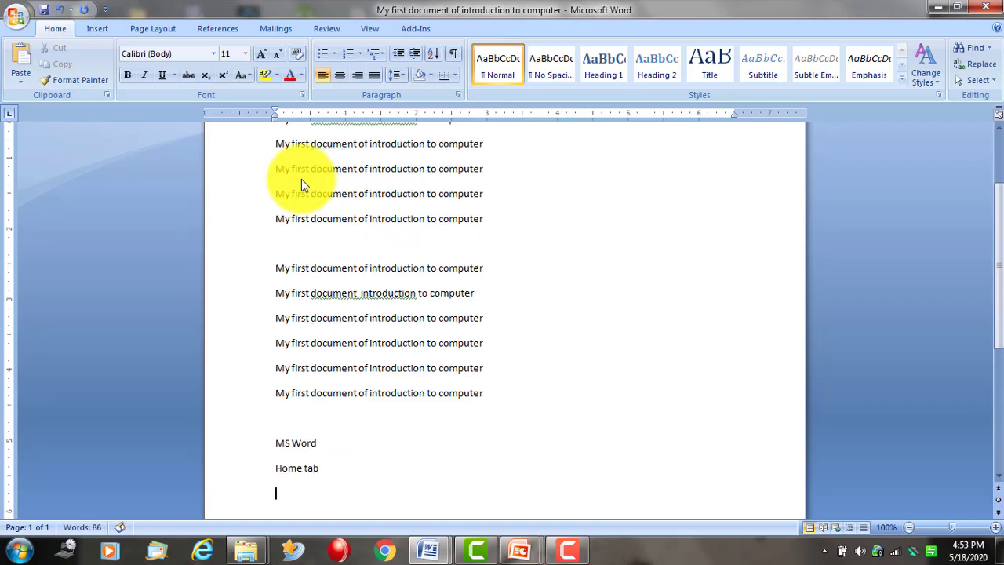
key("Up")
key("Up")
key("Right")
key("Right")
key("Right")
key("Right")
key("Right")
type("do")
type("cument")
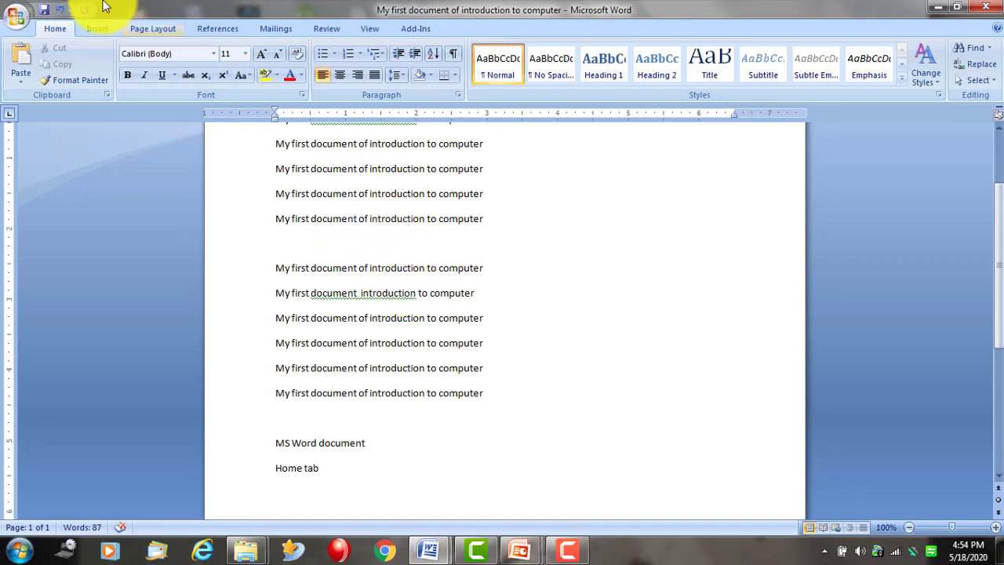
Scroll through the text and look at a line's right-click menu without changing anything.
left_click(18, 15)
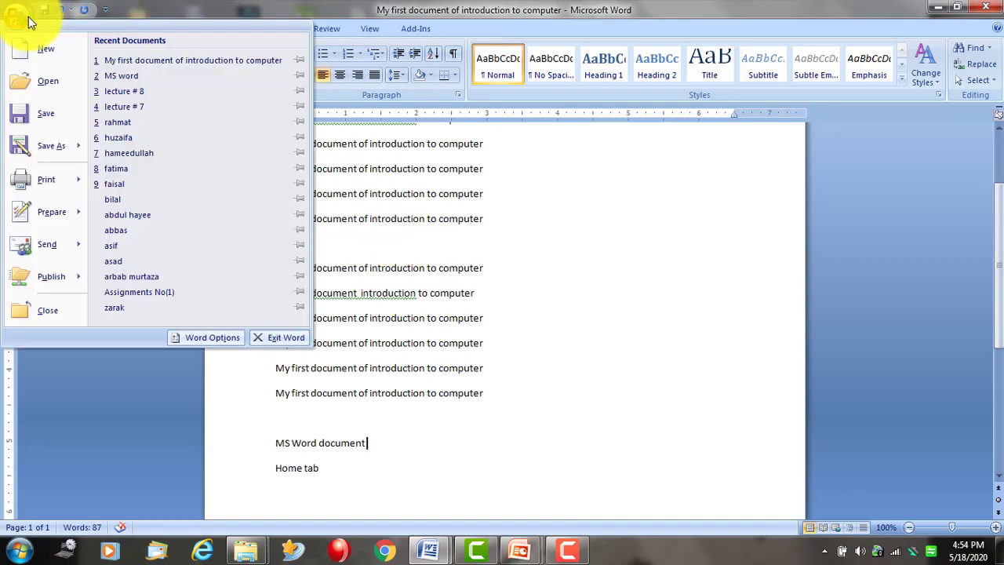
left_click(500, 307)
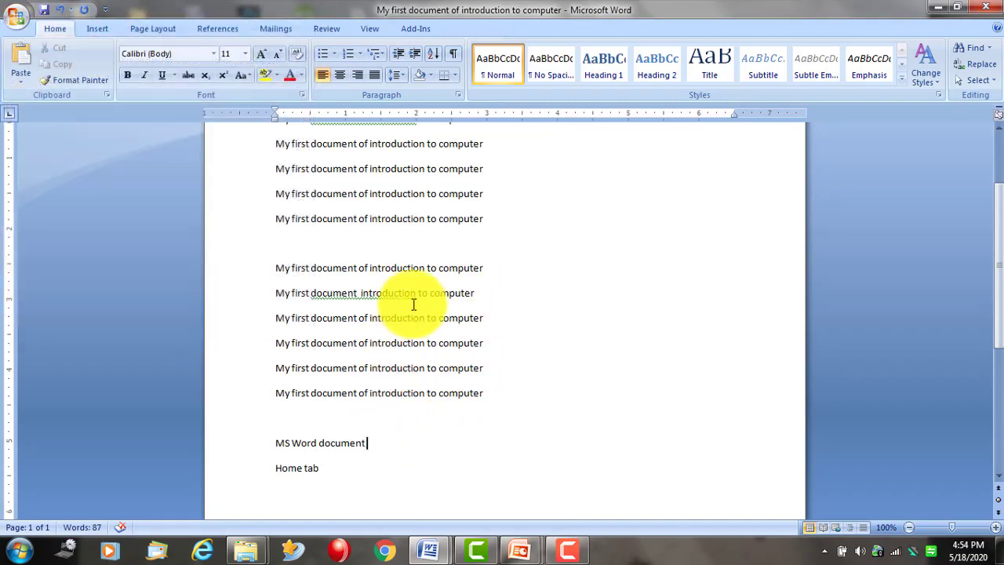
scroll(433, 432, "up", 3)
scroll(433, 431, "down", 3)
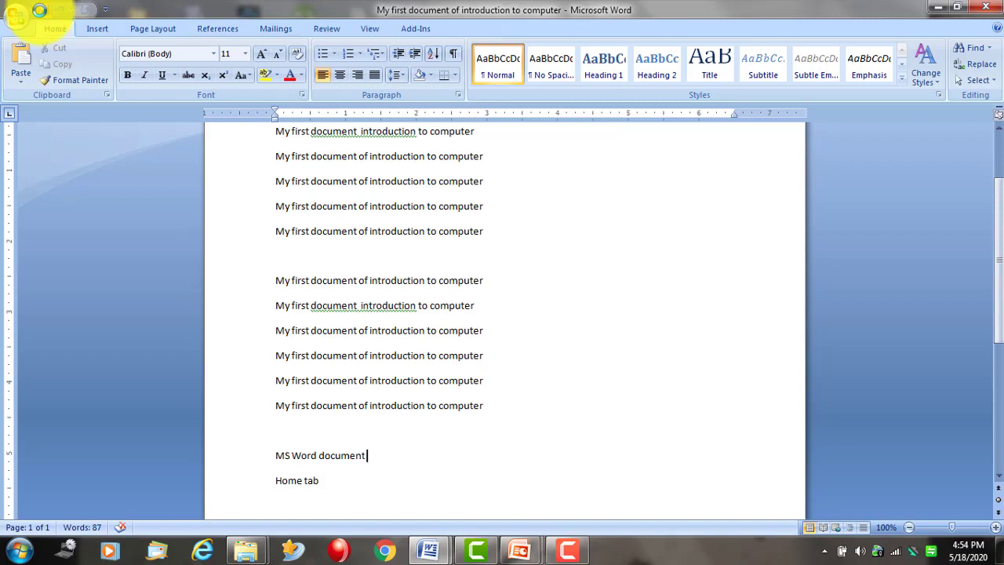
left_click(490, 280)
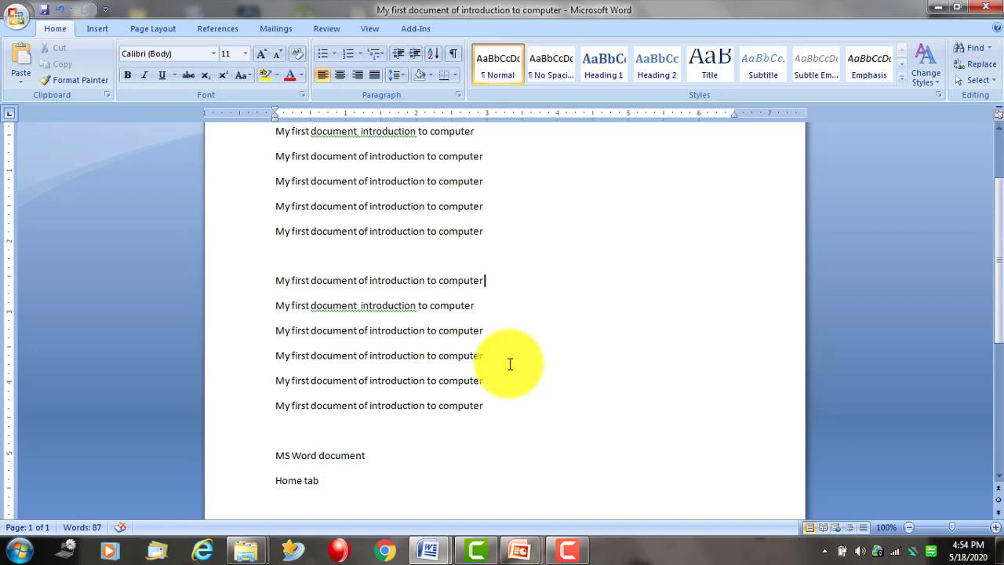
right_click(510, 371)
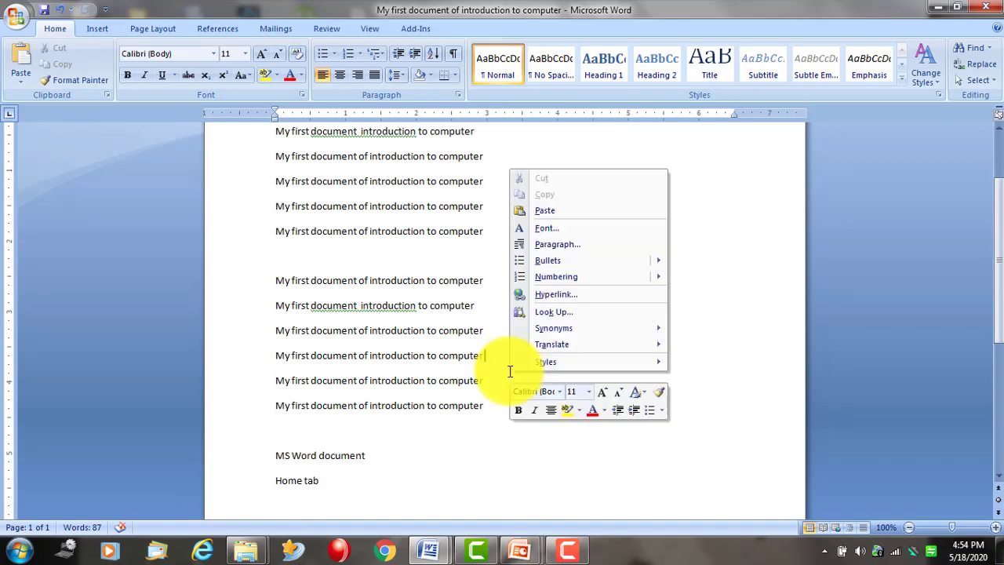
left_click(425, 231)
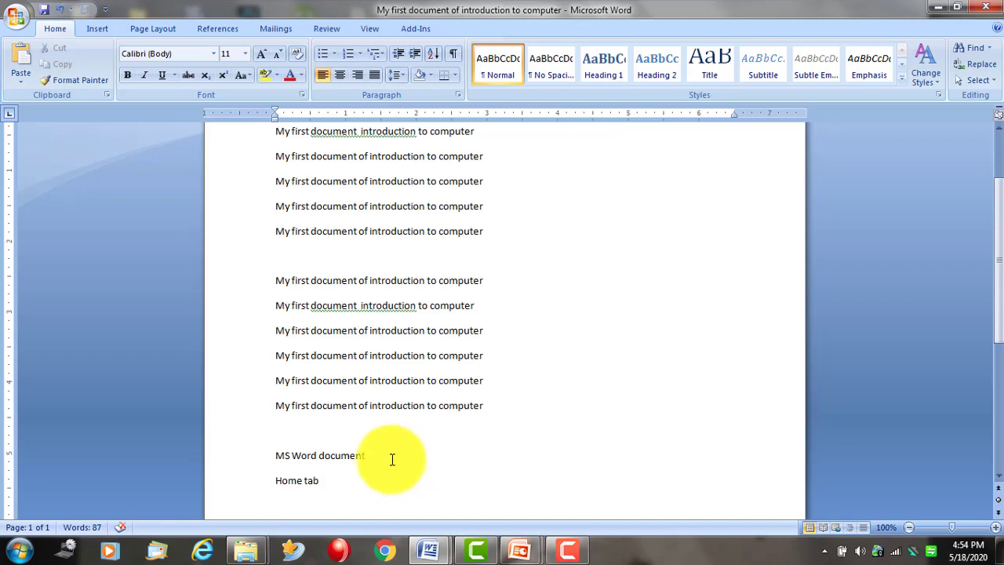
Save the document under its current name from the Office menu.
left_click(16, 15)
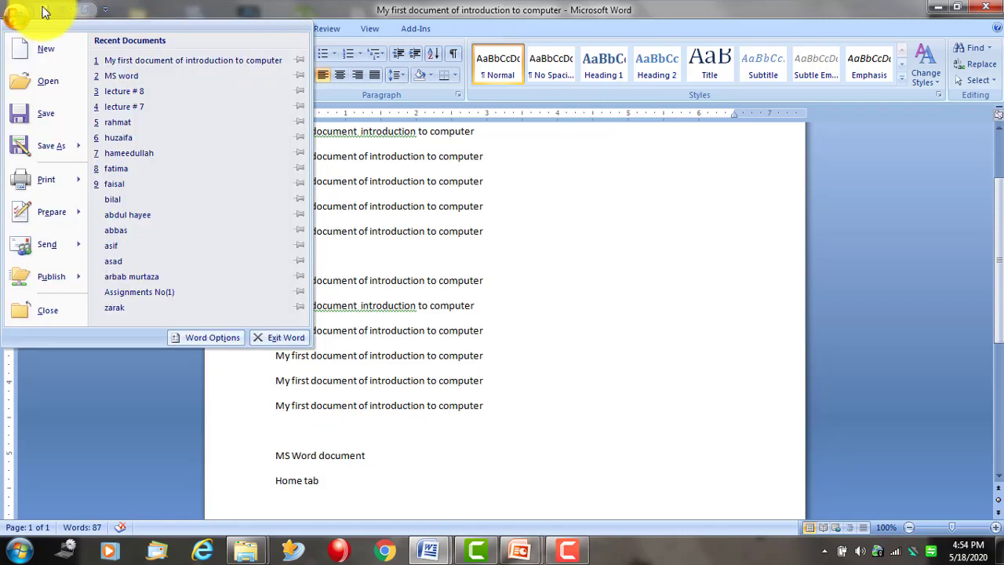
left_click(44, 12)
left_click(16, 14)
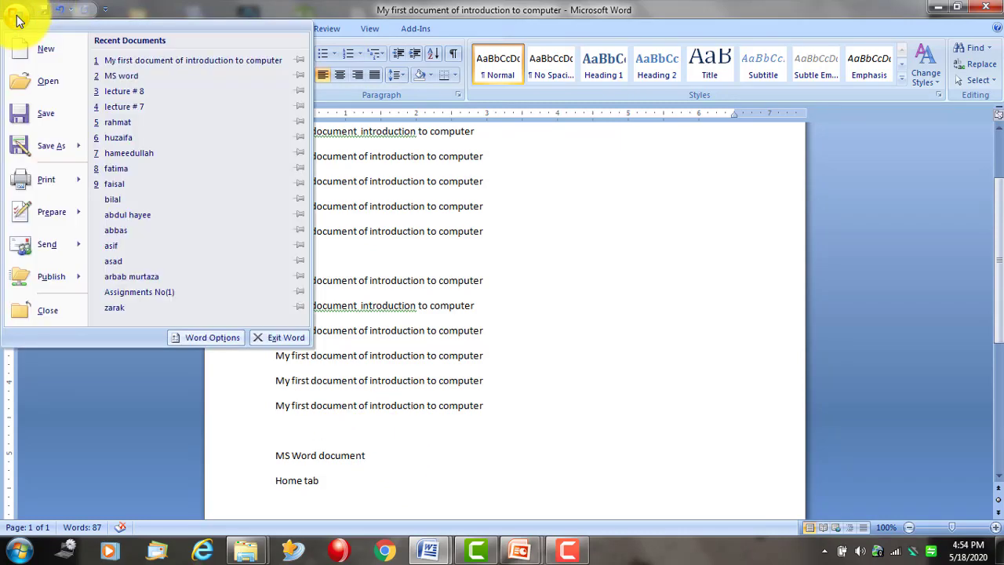
left_click(49, 117)
left_click(538, 259)
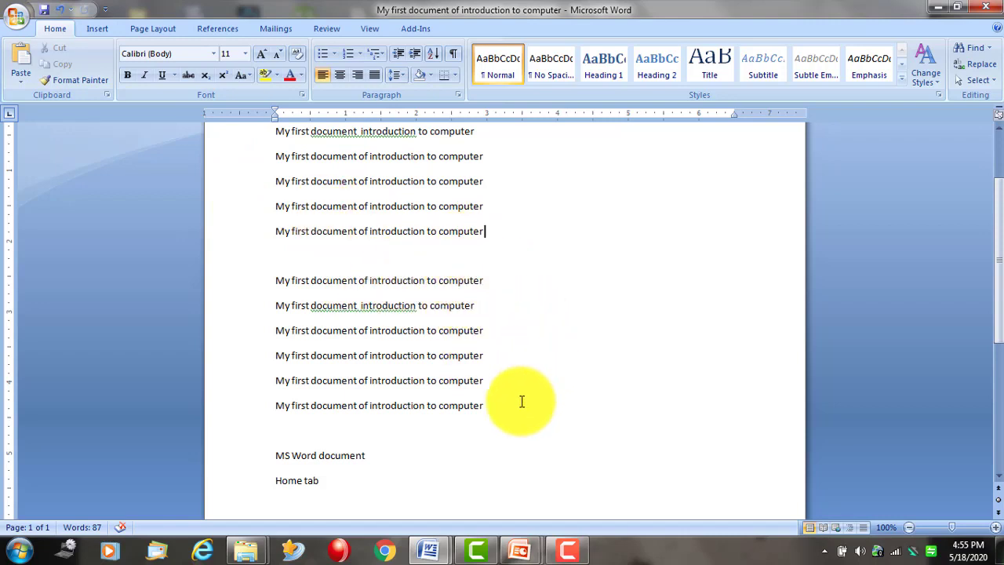
Paste the six 'My first document…' lines twice below 'Home tab', extending the document to two pages.
left_click_drag(493, 406, 309, 260)
key("ctrl+c")
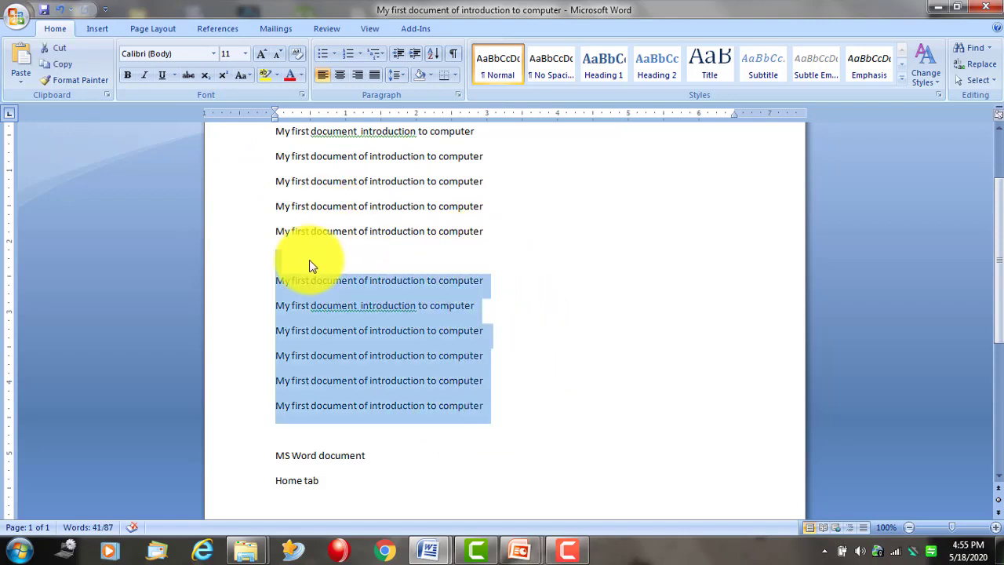
scroll(361, 310, "down", 3)
left_click(339, 379)
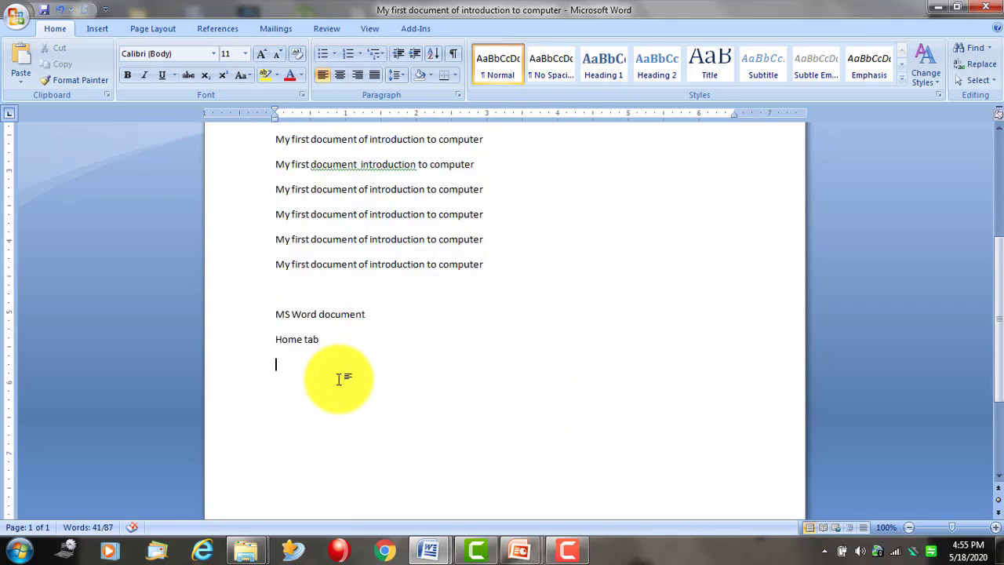
key("ctrl+v")
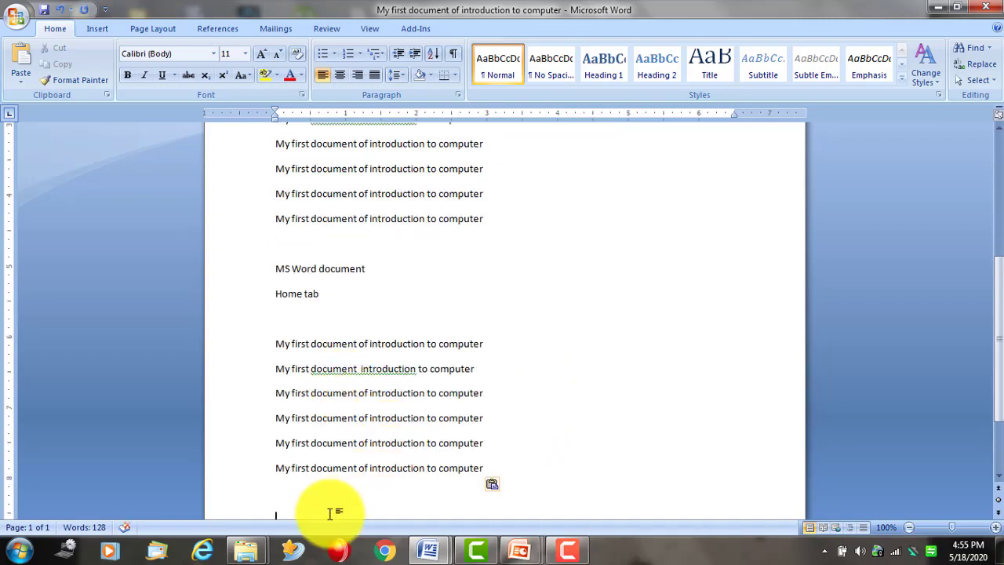
key("ctrl+v")
scroll(459, 444, "up", 3)
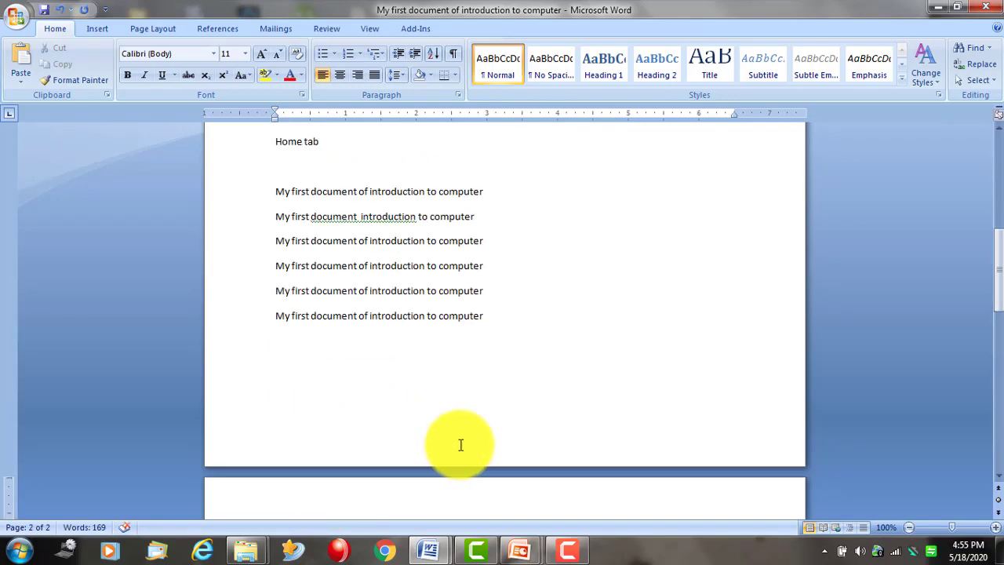
scroll(400, 387, "up", 5)
scroll(400, 388, "up", 2)
Start Save As and browse to the Intro to Computer folder on Local Disk (E:).
left_click(16, 16)
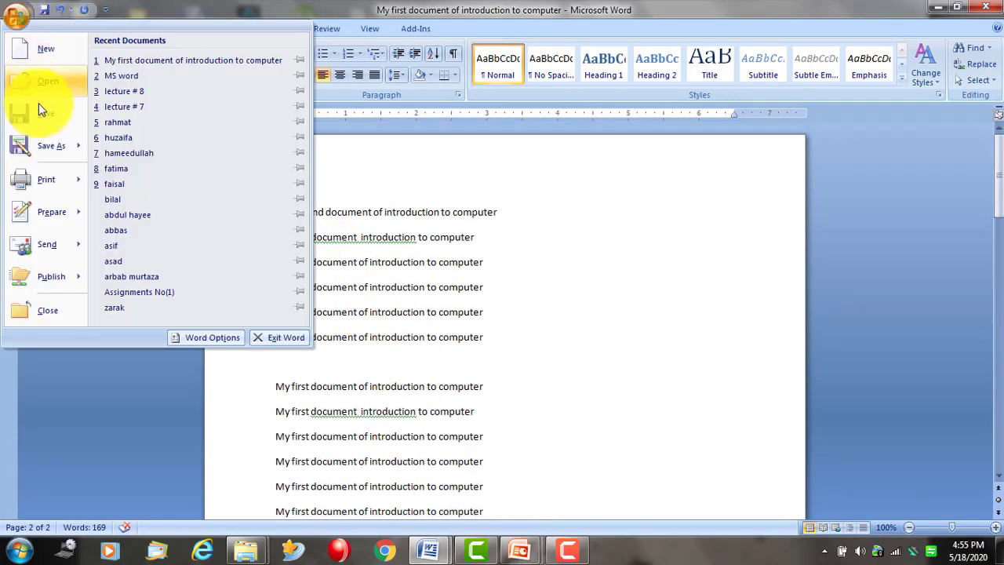
left_click(52, 144)
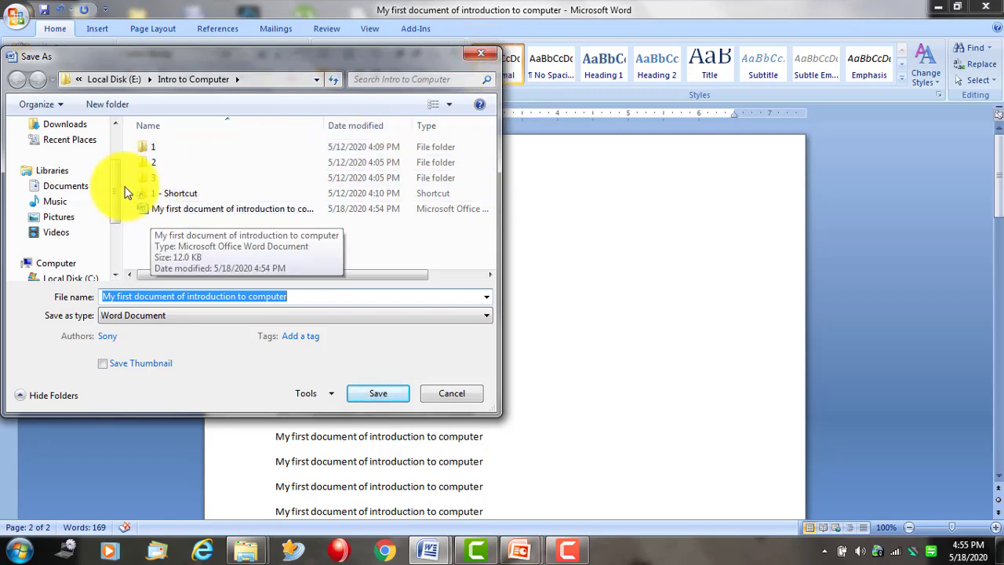
left_click_drag(118, 188, 112, 191)
scroll(110, 196, "down", 3)
left_click(89, 215)
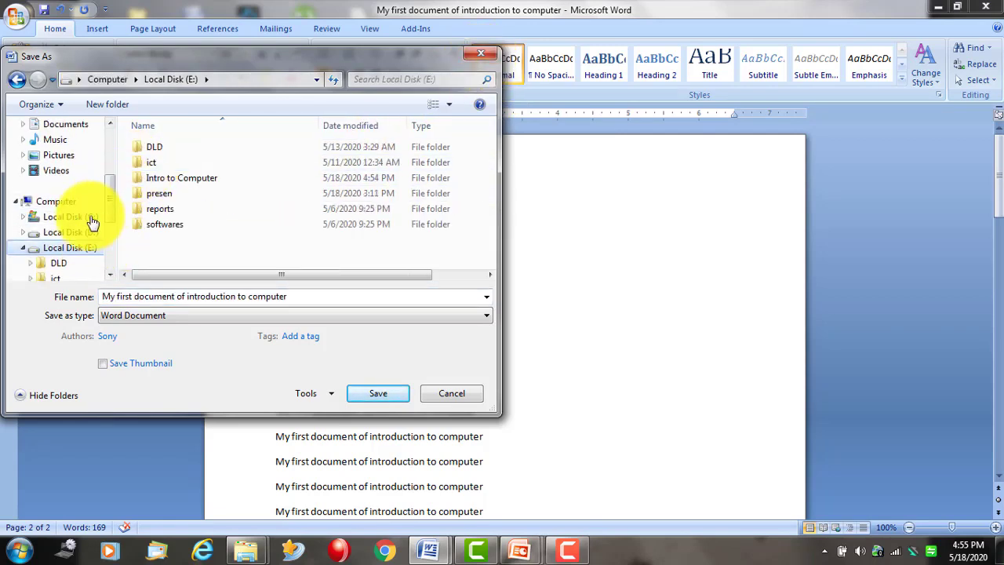
double_click(161, 179)
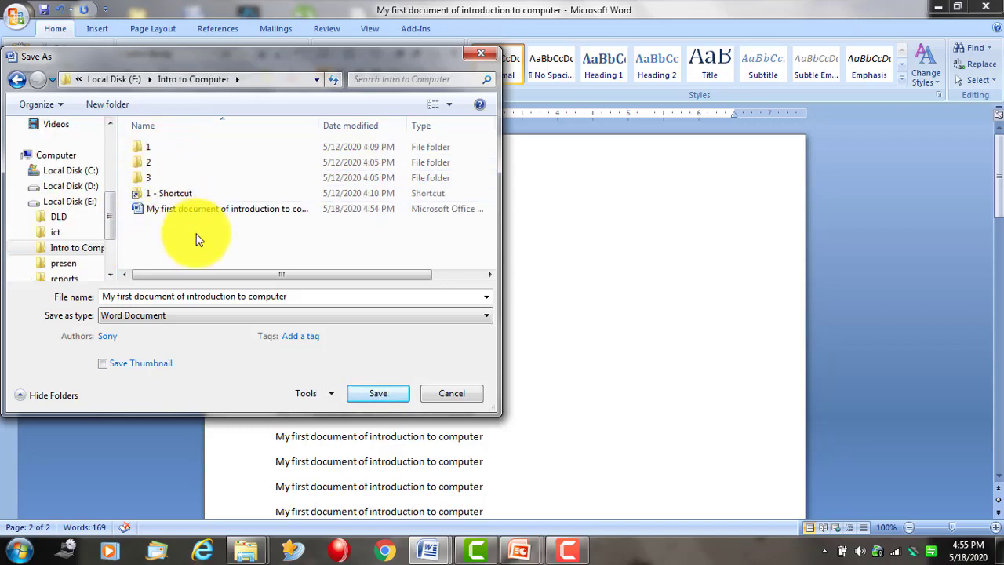
Change the file name to 'My second document of introduction to computer' and save.
left_click(133, 297)
left_click(136, 295)
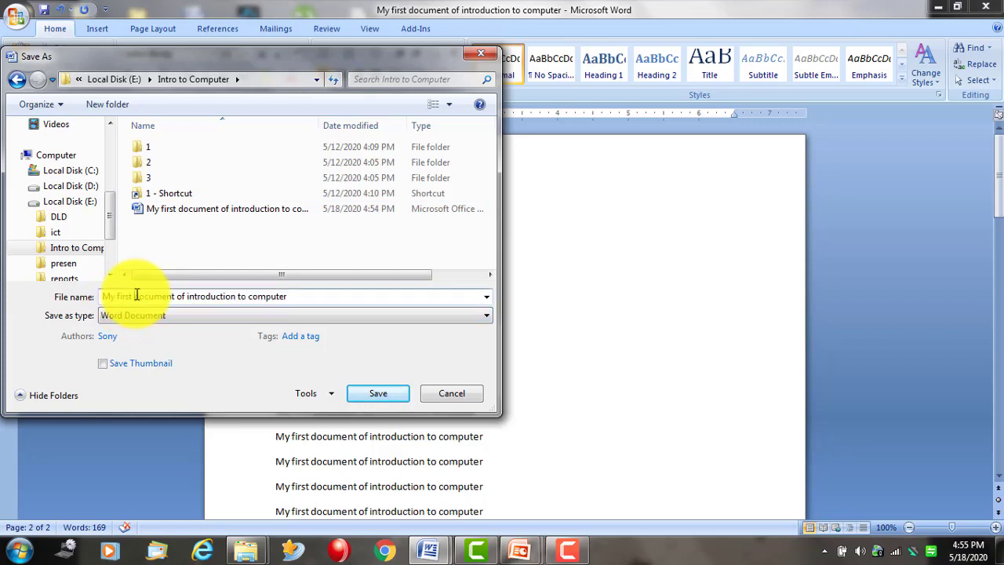
key("BackSpace")
key("BackSpace")
key("BackSpace")
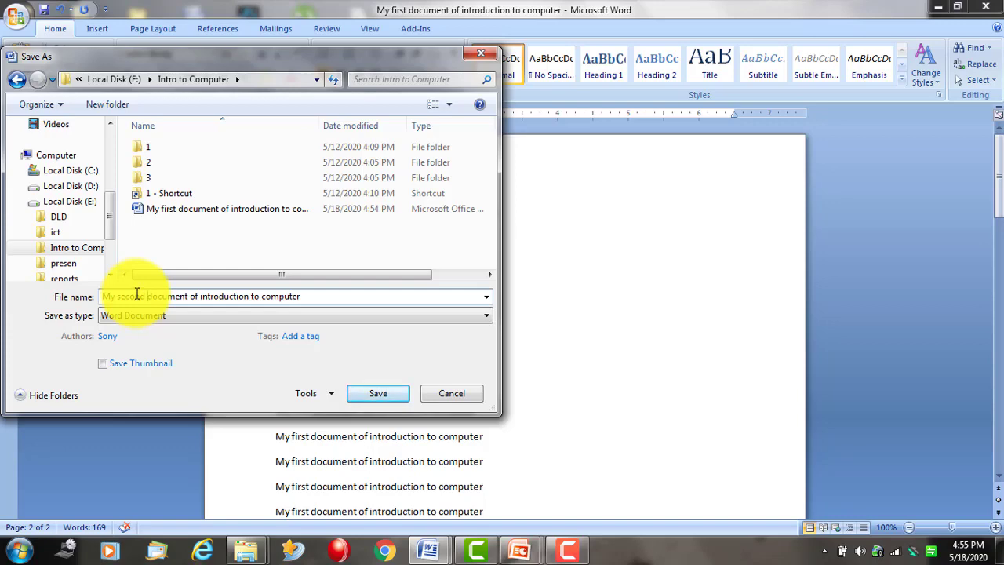
left_click(377, 396)
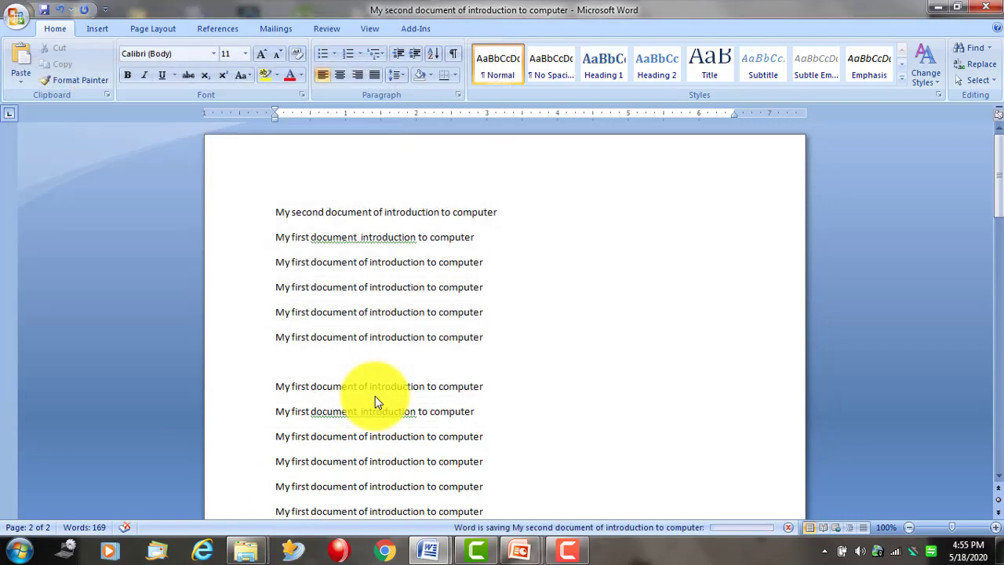
left_click(19, 13)
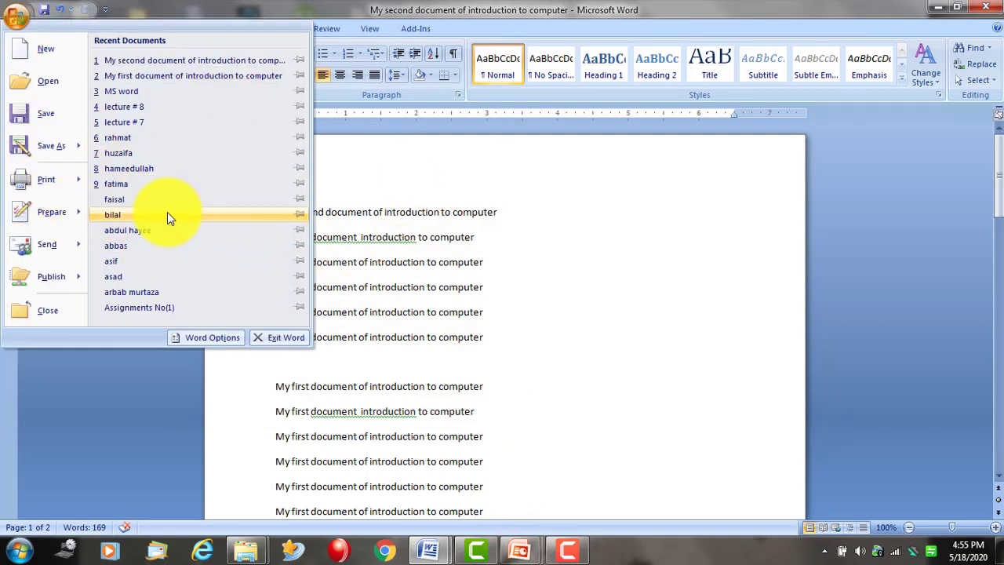
mouse_move(65, 179)
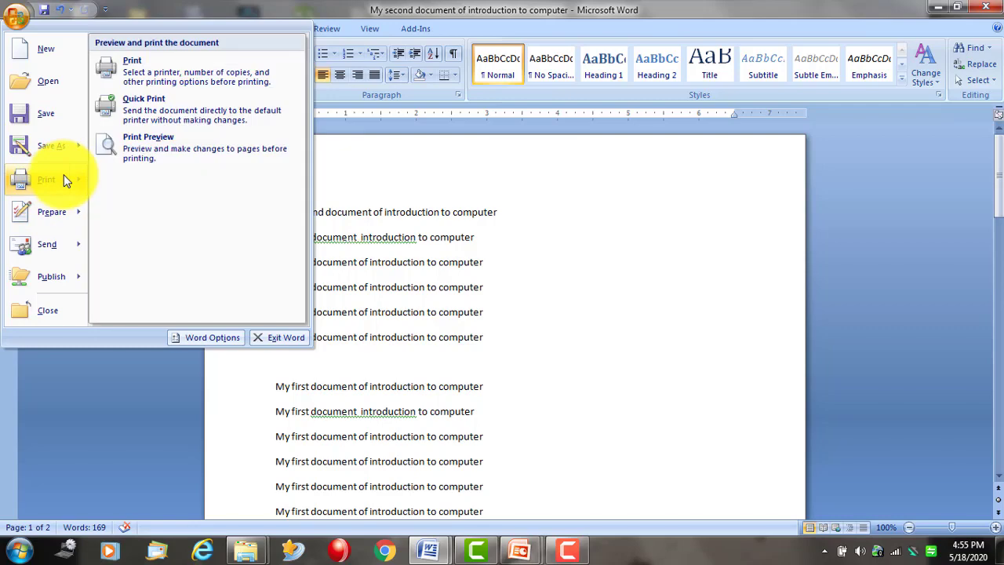
left_click(141, 144)
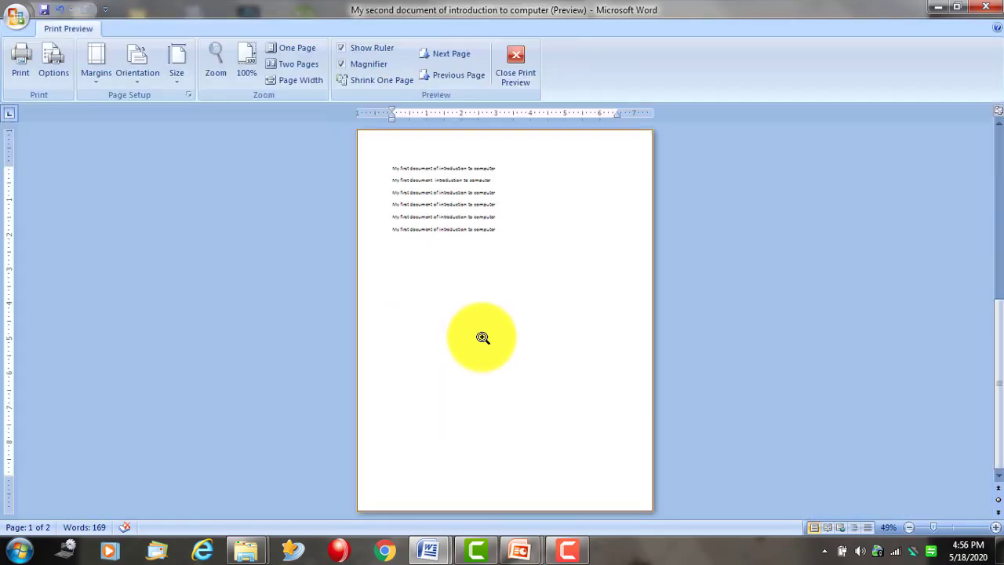
left_click(521, 75)
left_click(22, 22)
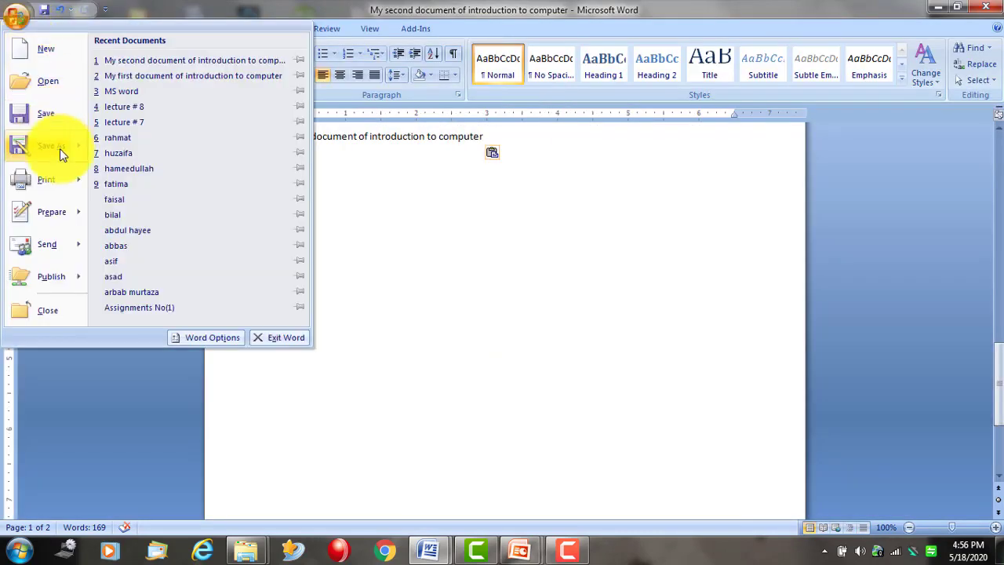
mouse_move(65, 174)
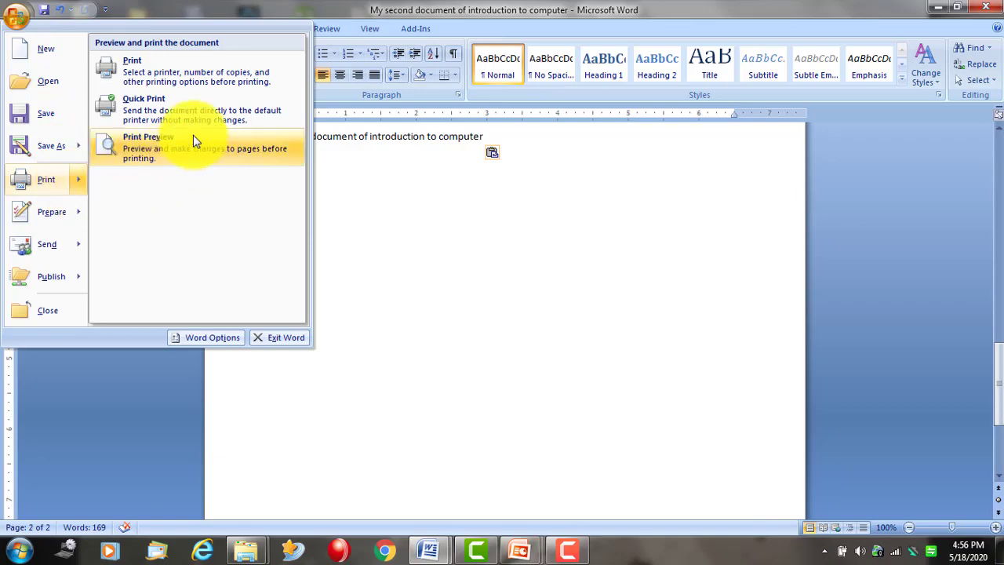
left_click(173, 74)
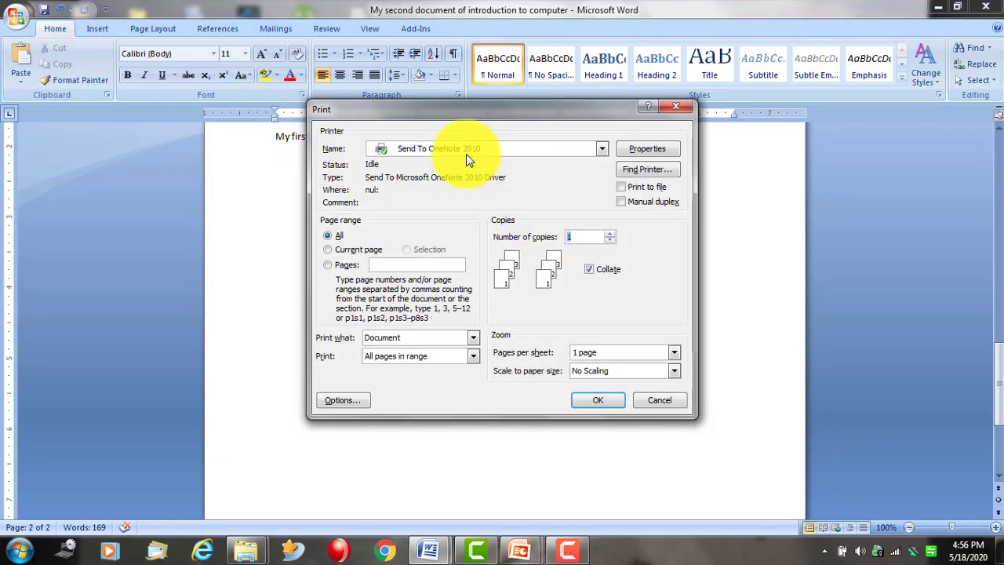
left_click(488, 149)
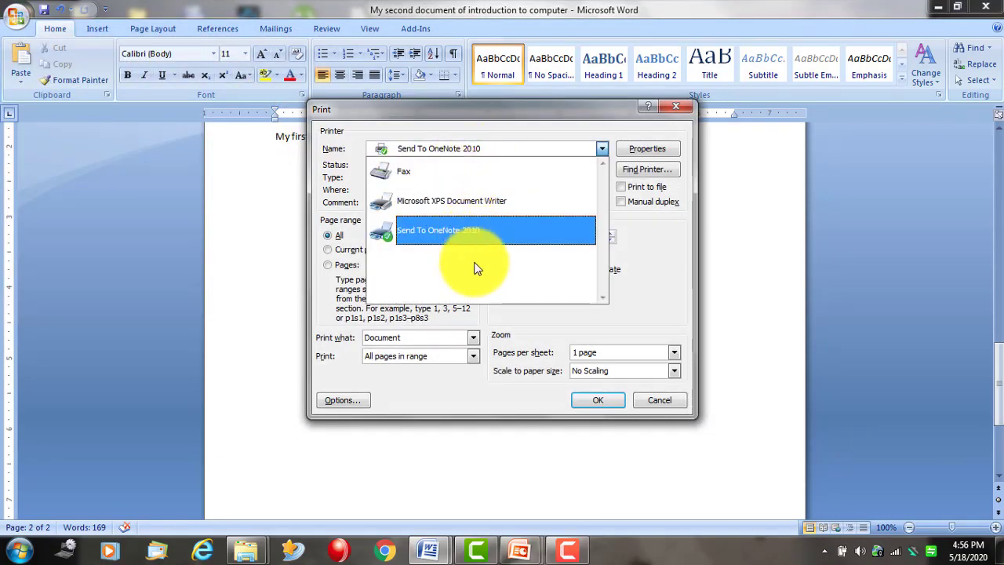
left_click(656, 390)
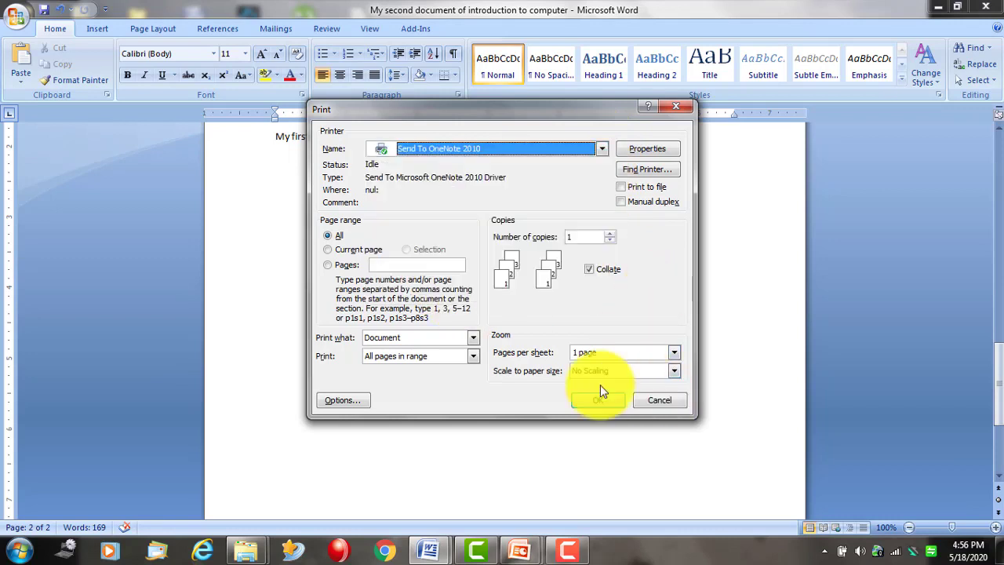
double_click(609, 237)
type("3")
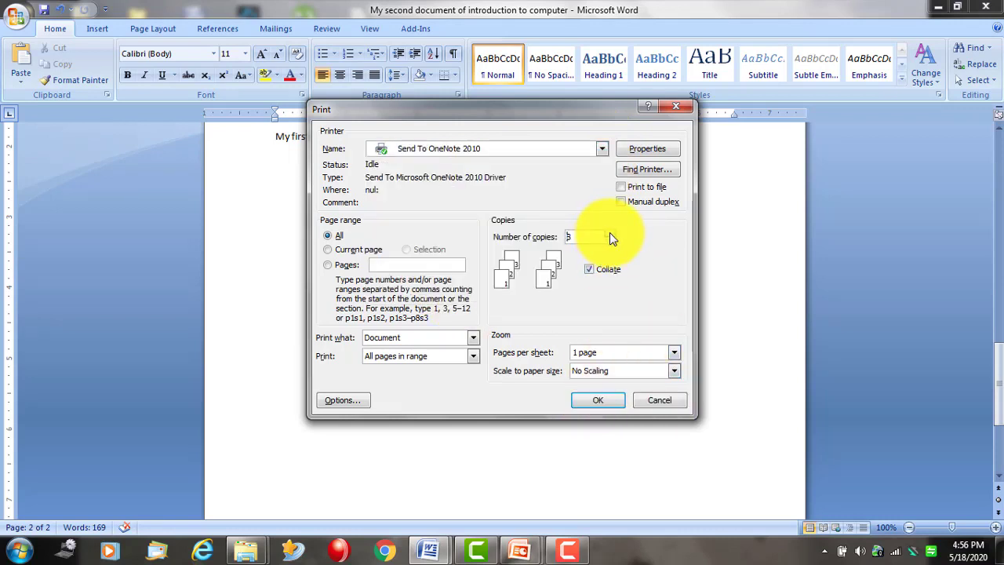
type("8")
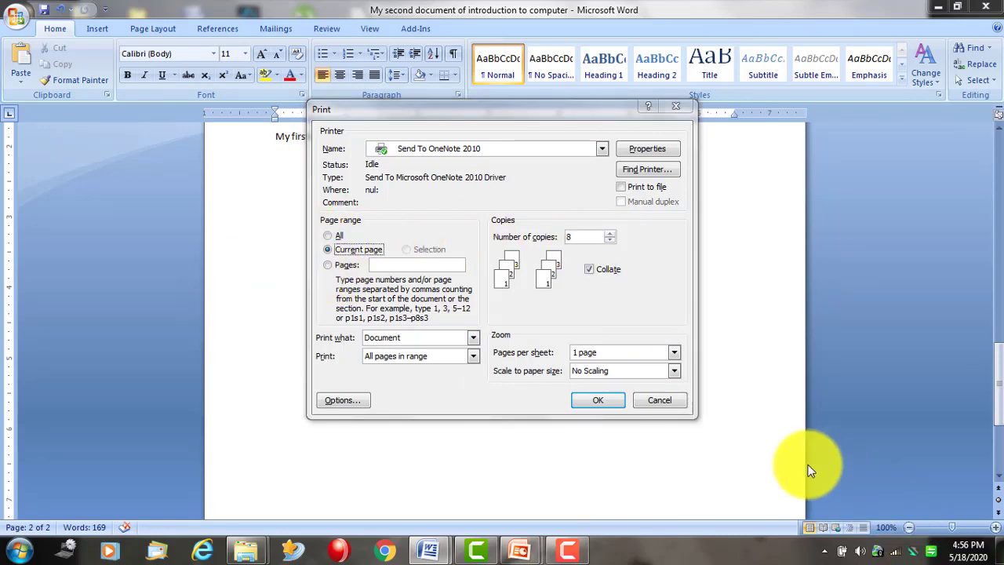
left_click(662, 402)
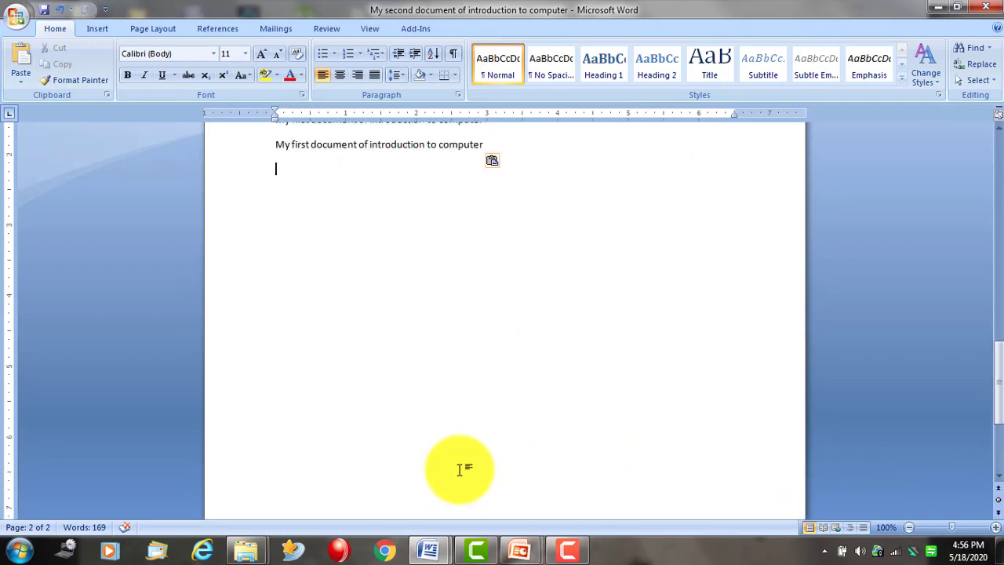
scroll(375, 380, "up", 6)
Try the Print dialog's page-range options, settle on All, then cancel and show Recent Documents.
left_click(370, 377)
left_click(16, 16)
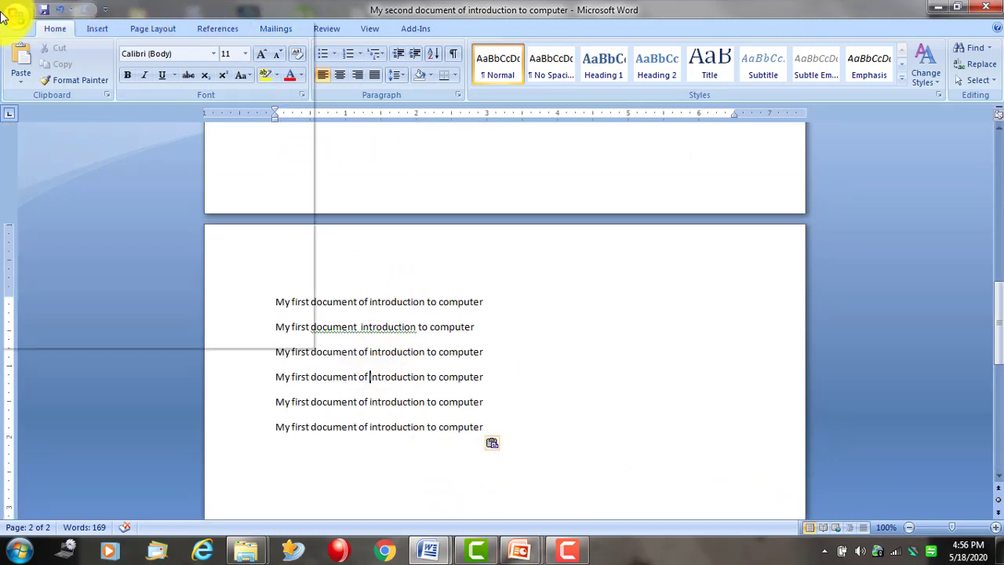
mouse_move(62, 188)
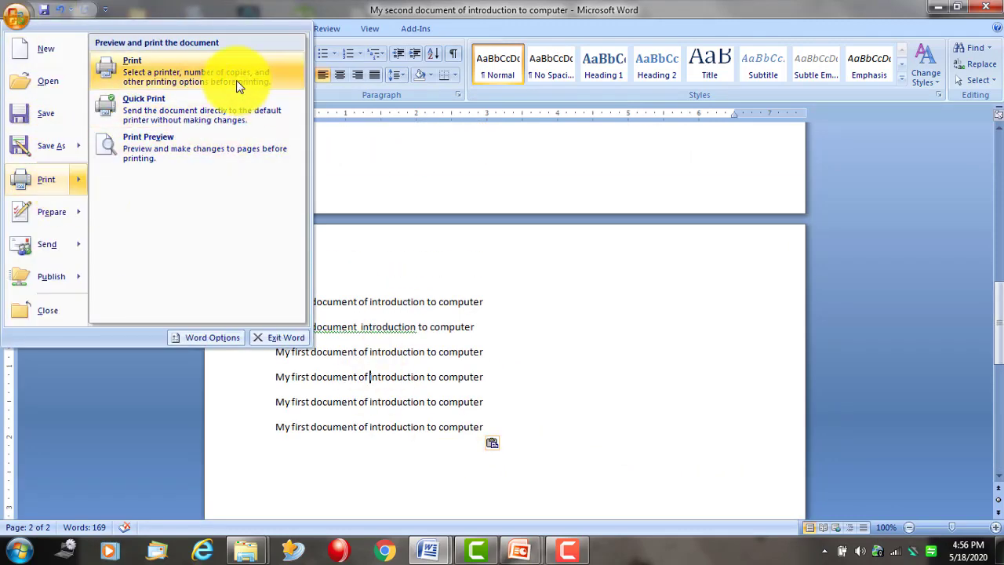
left_click(237, 80)
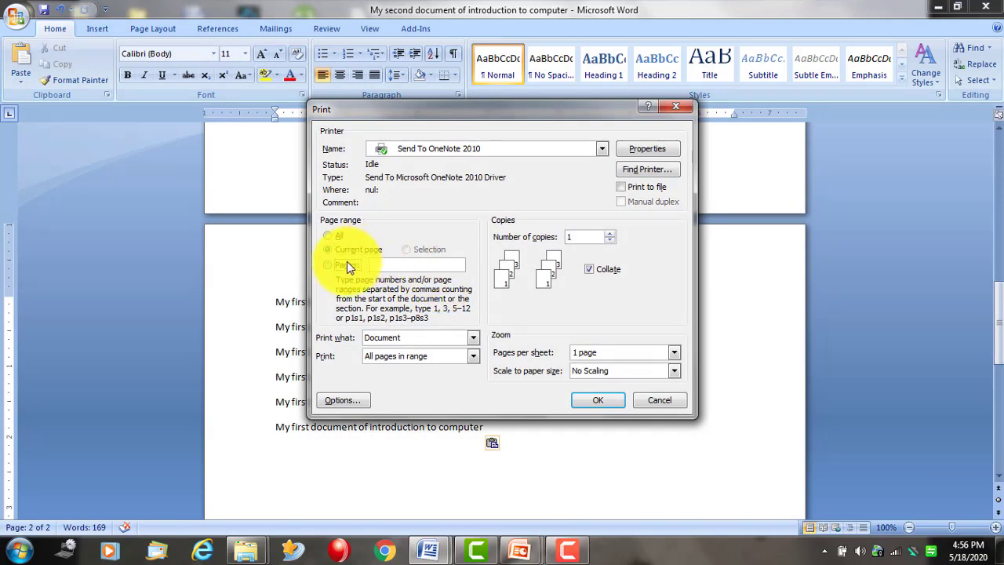
left_click(346, 264)
left_click(350, 248)
left_click(350, 264)
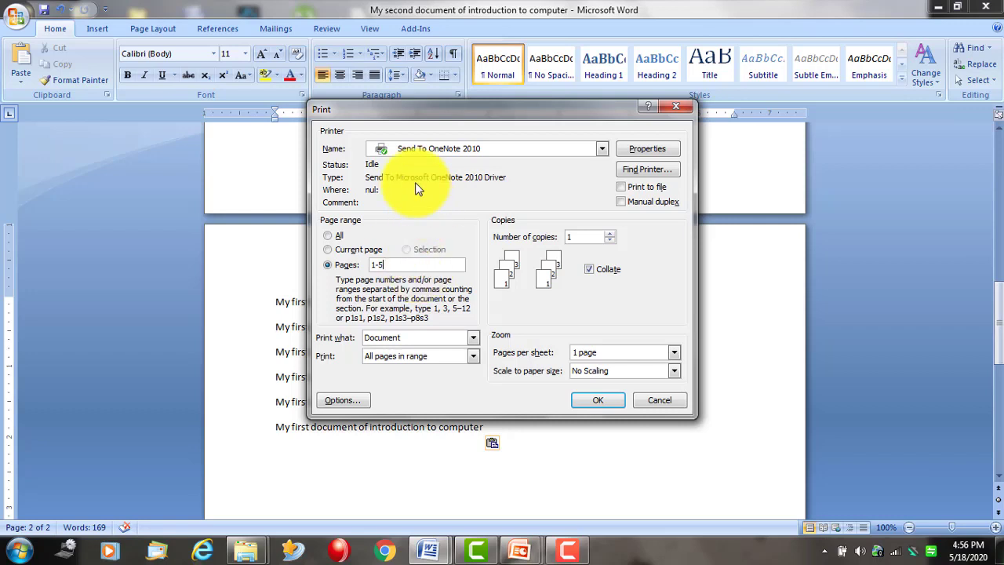
left_click(330, 235)
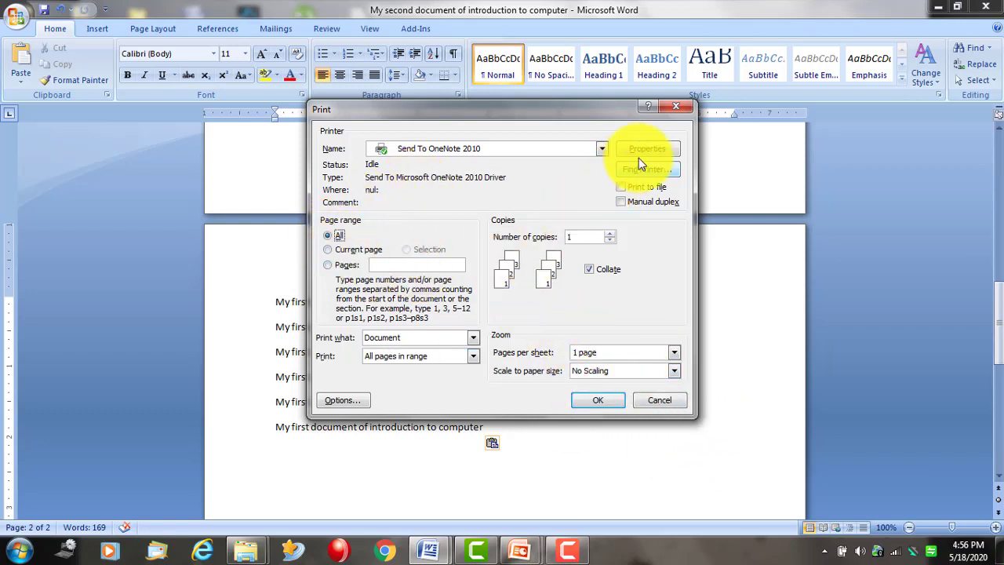
left_click(651, 401)
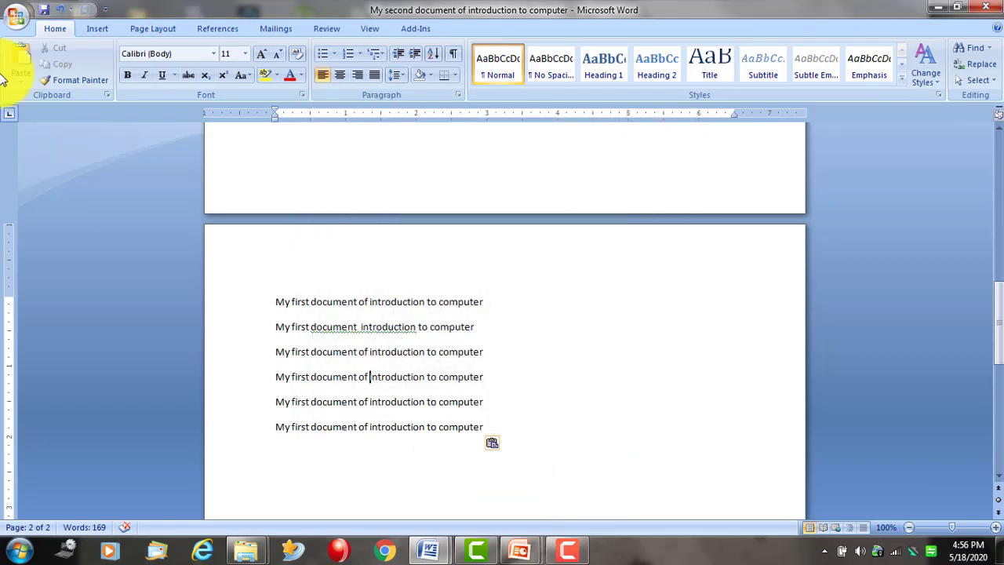
left_click(17, 17)
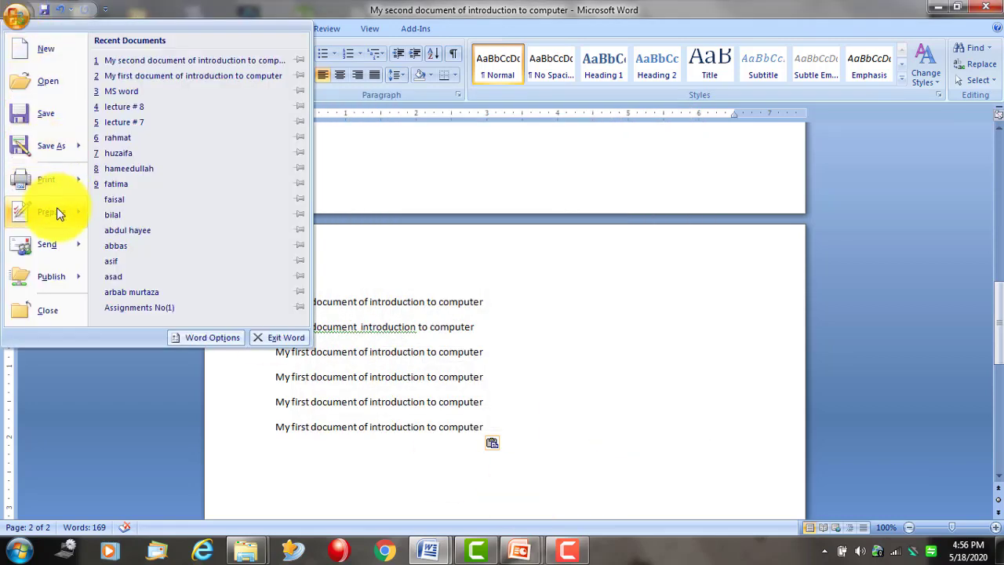
Try sending the document by e-mail and dismiss the missing Outlook profile warning.
mouse_move(58, 211)
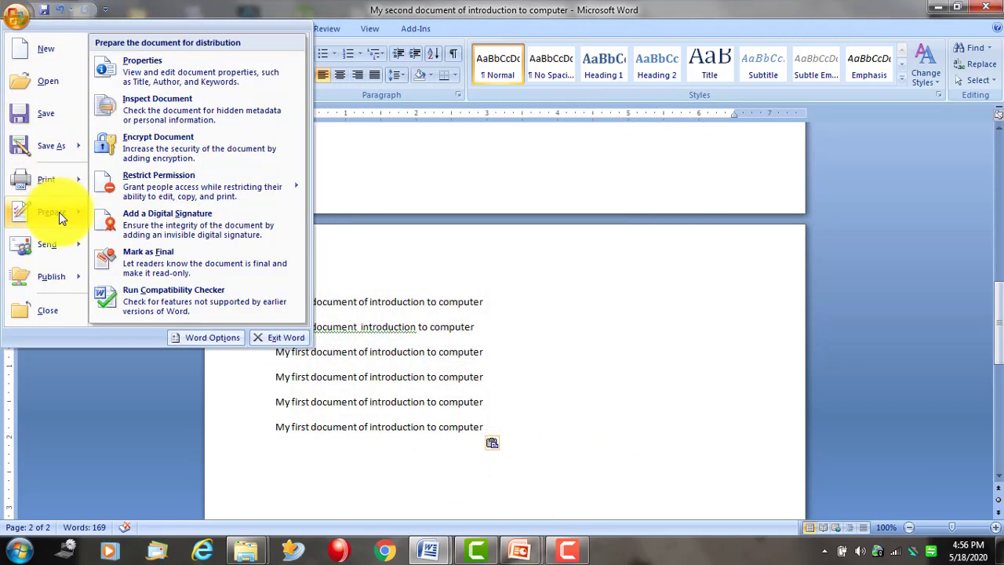
mouse_move(59, 244)
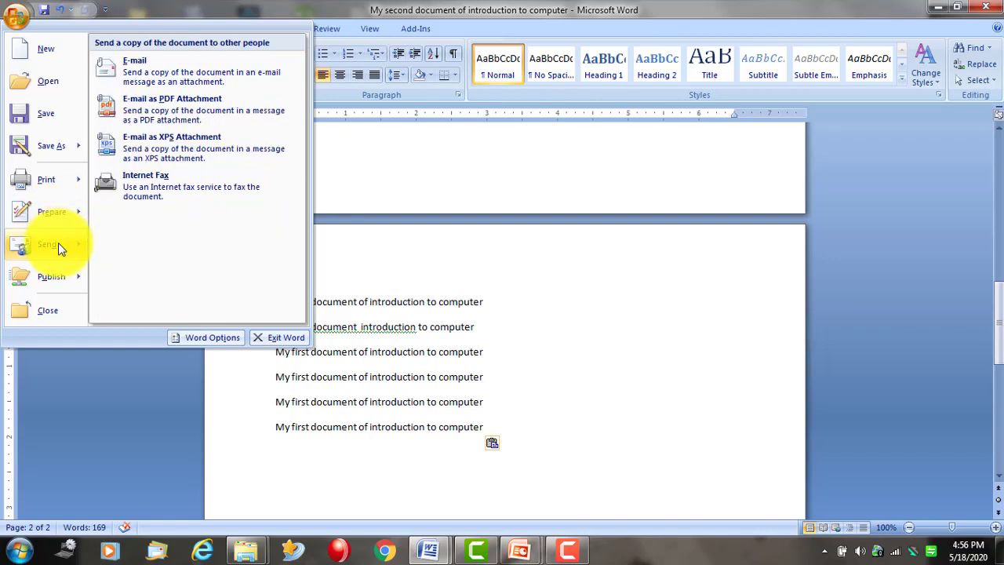
left_click(217, 78)
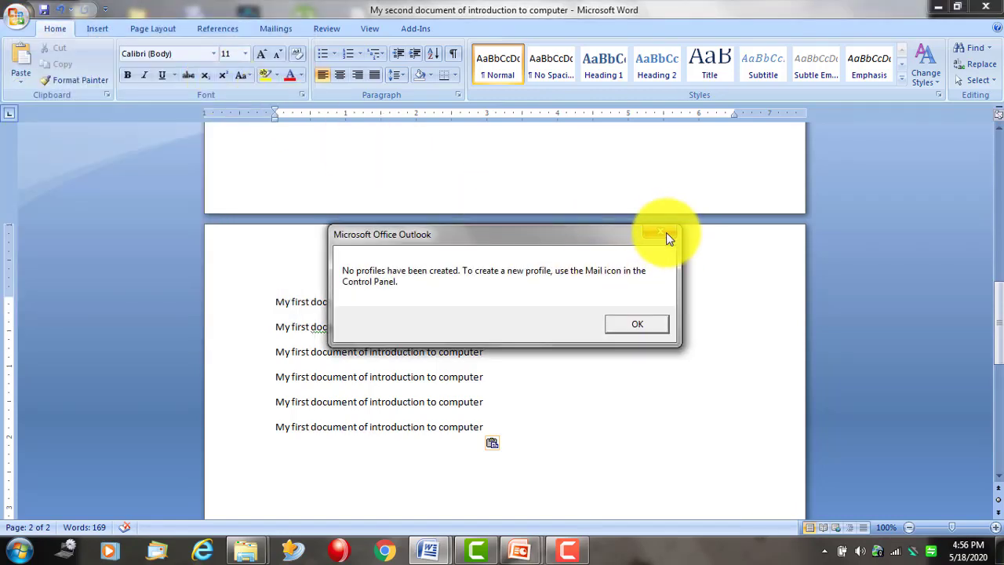
left_click(641, 325)
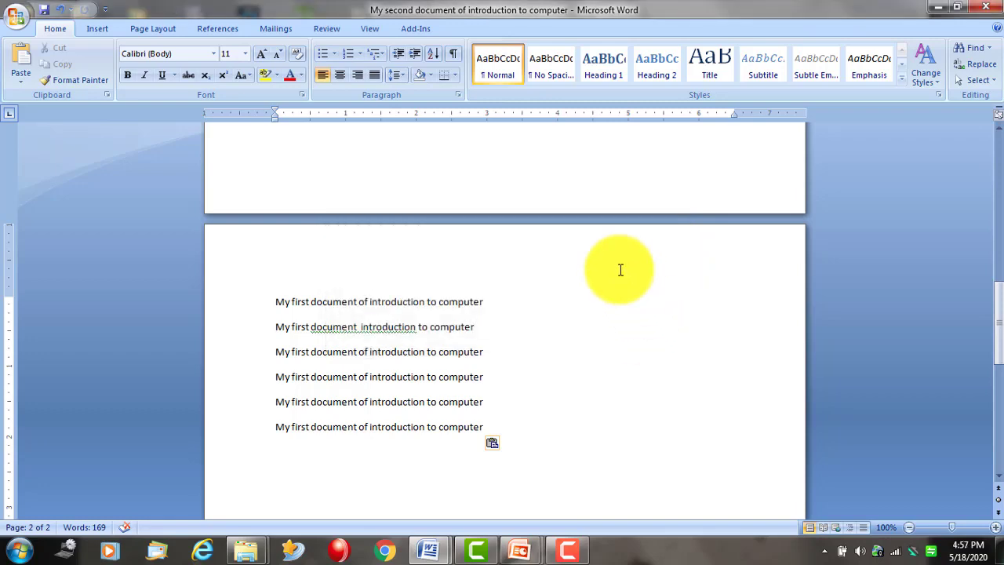
Close the document from the Office menu, returning to the desktop.
left_click(16, 20)
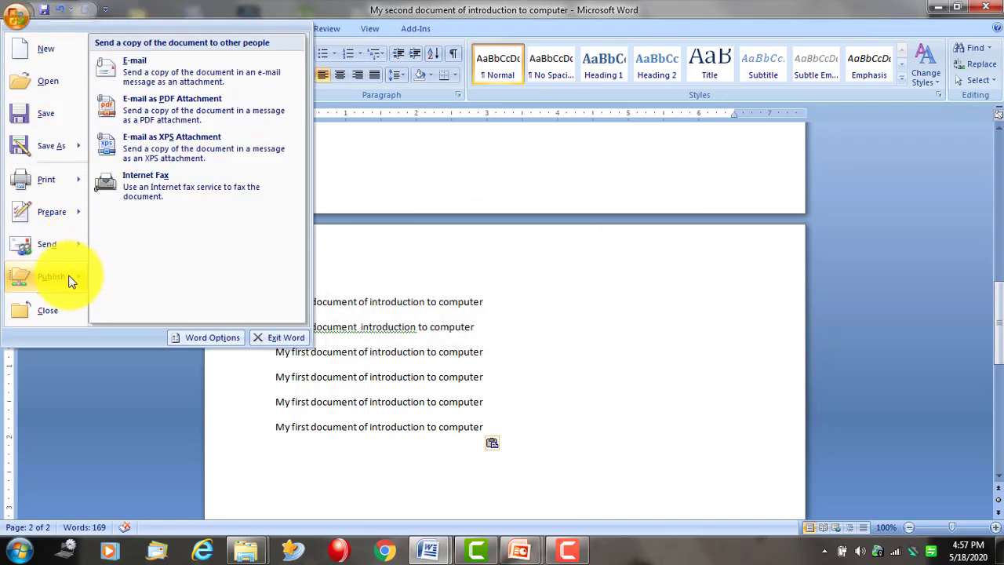
mouse_move(69, 281)
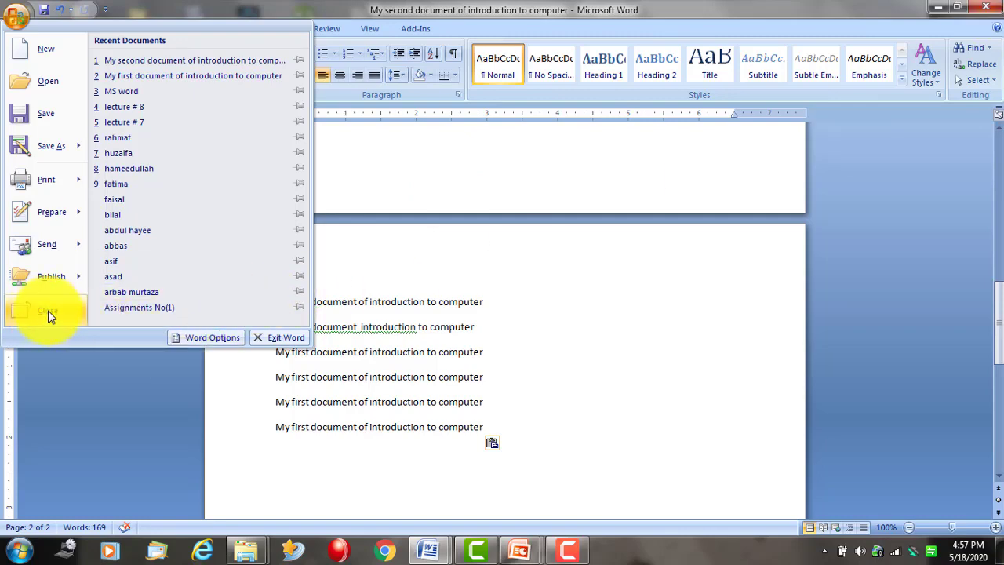
left_click(45, 317)
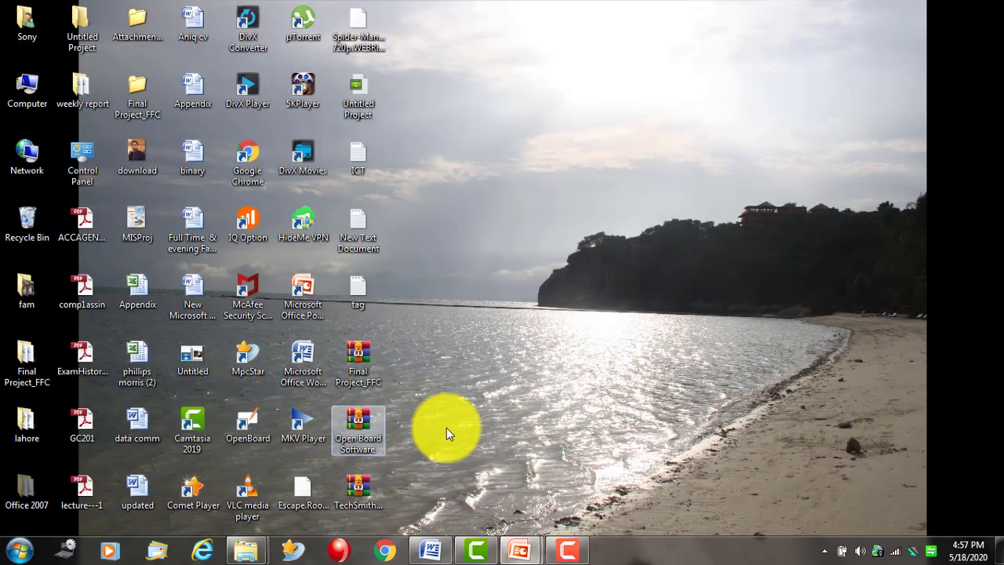
Relaunch Word 2007 from the desktop icon and maximize its window.
double_click(306, 353)
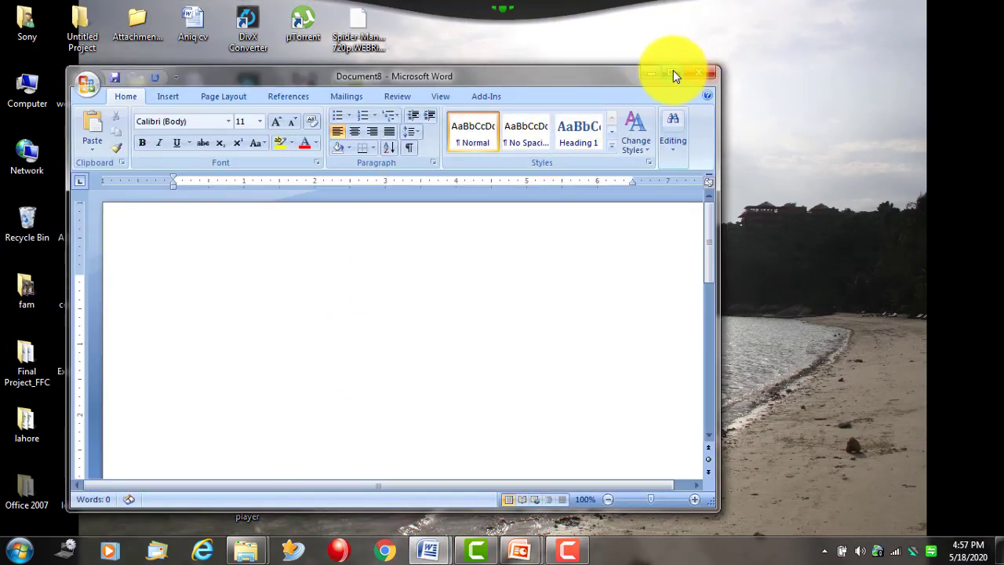
left_click(673, 74)
left_click(18, 16)
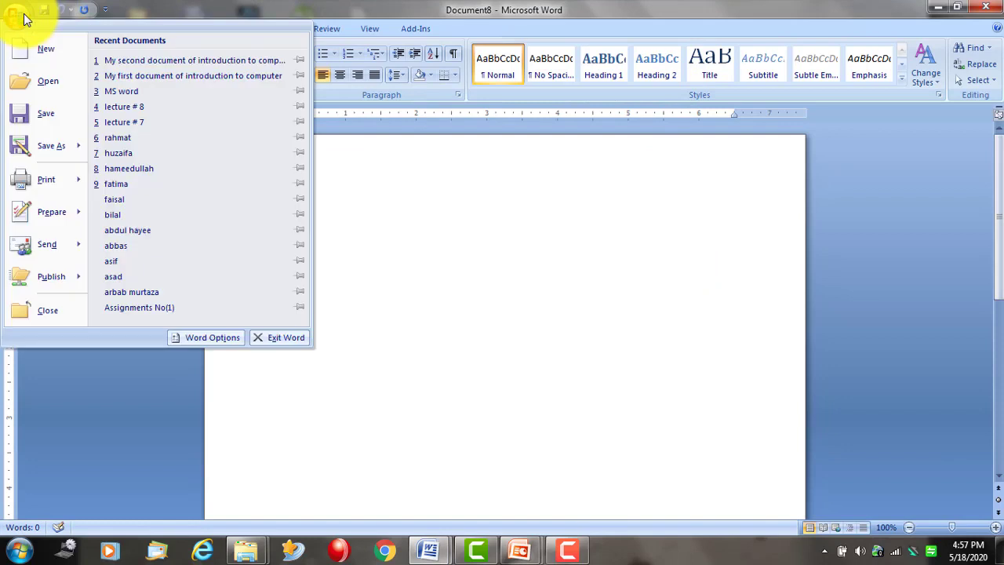
left_click(47, 91)
left_click(483, 11)
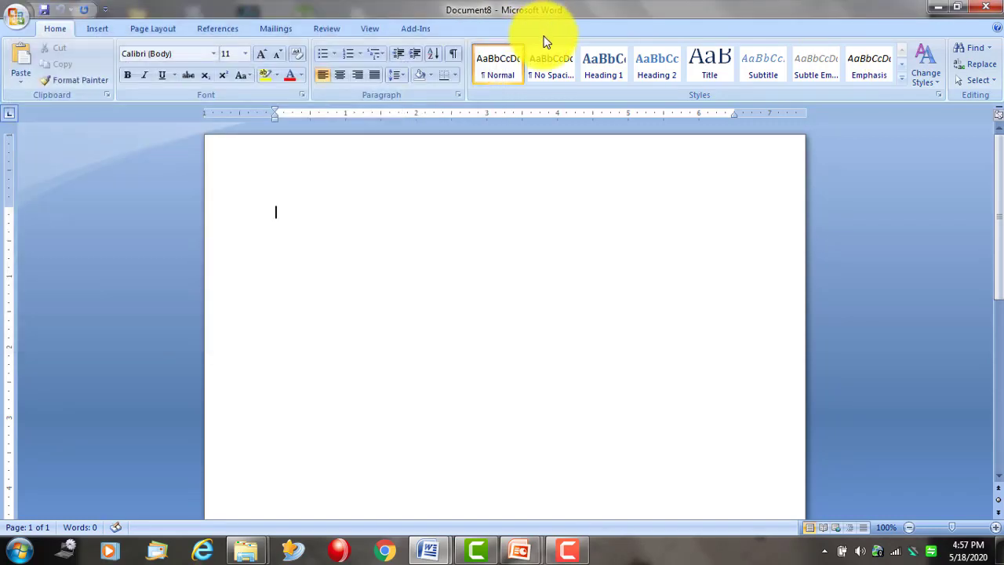
Open 'My first document of introduction to computer' from Local Disk (E:) > Intro to Computer.
key("ctrl+o")
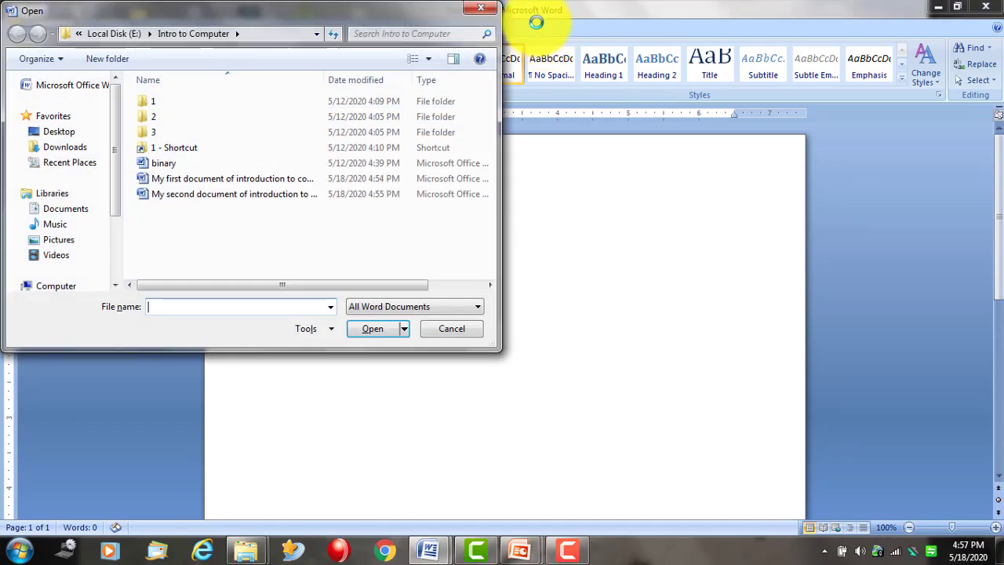
left_click_drag(117, 200, 118, 262)
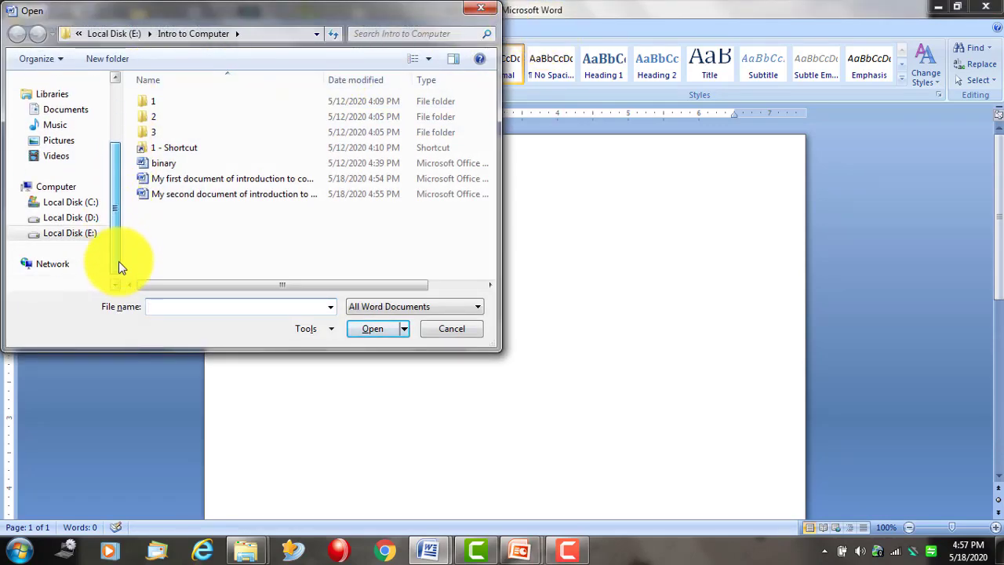
left_click(92, 237)
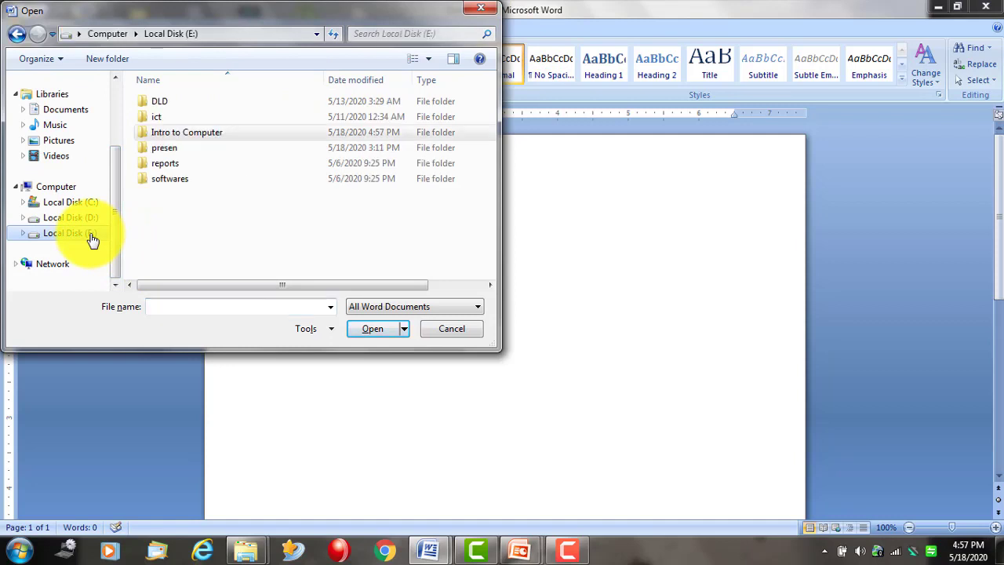
double_click(177, 135)
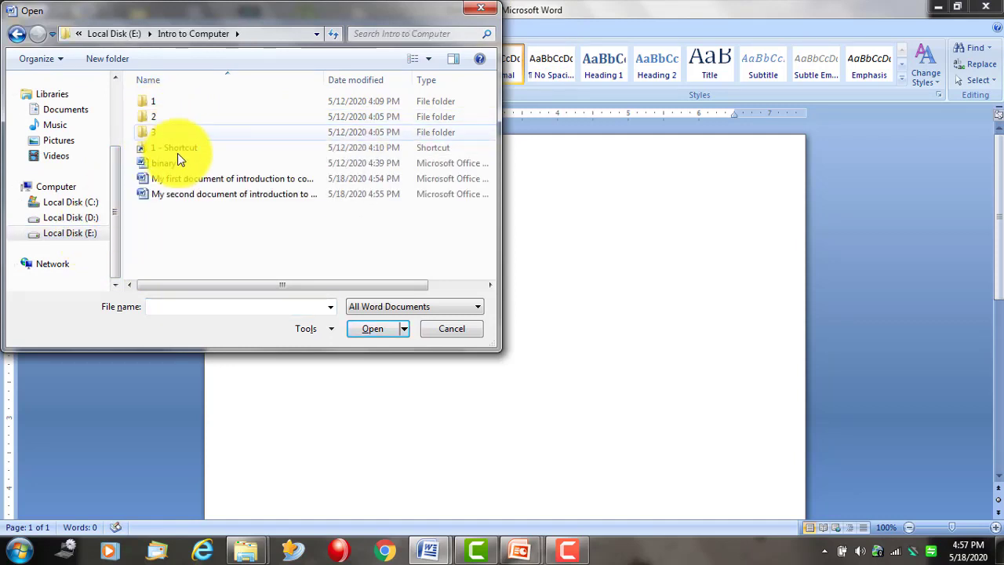
left_click(196, 180)
left_click(386, 331)
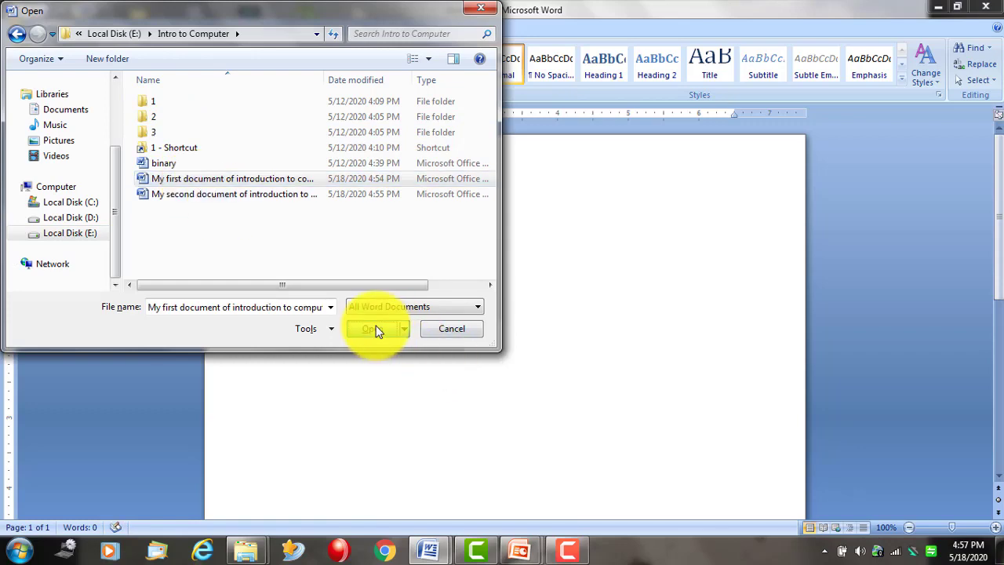
scroll(578, 316, "down", 7)
scroll(577, 319, "up", 3)
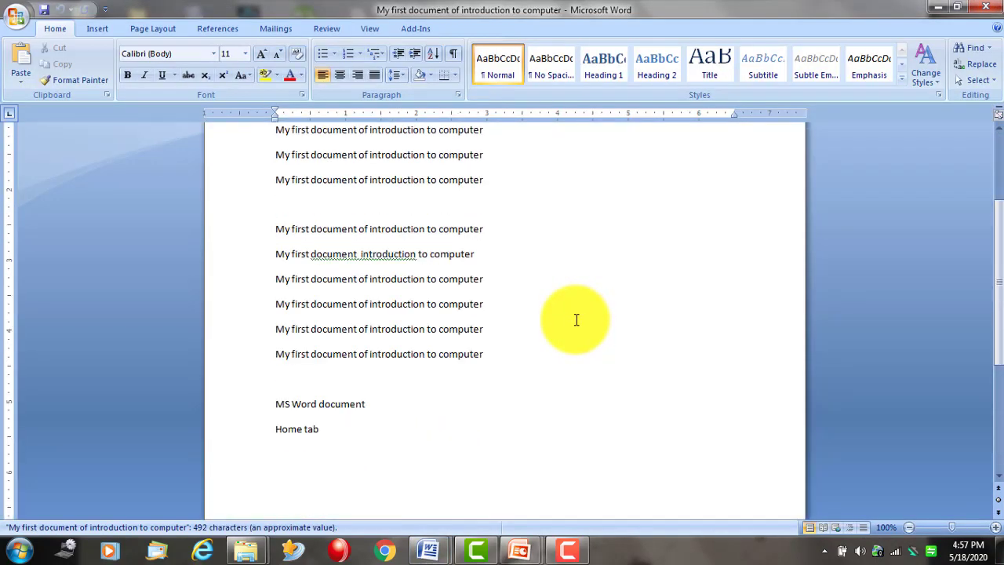
scroll(576, 319, "up", 5)
Open 'My second document of introduction to computer' too, look it over, then close its window.
left_click(17, 15)
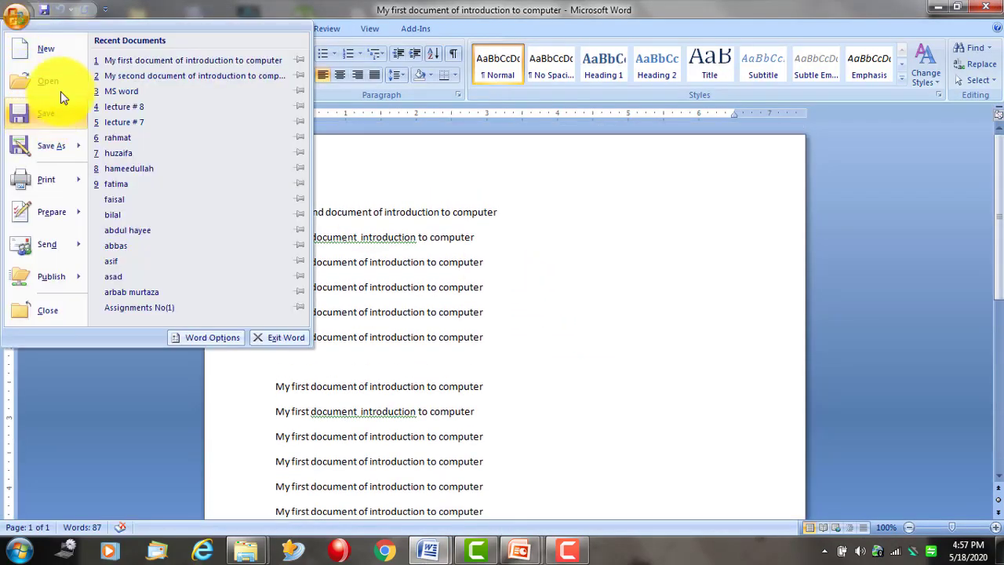
left_click(60, 91)
left_click(235, 193)
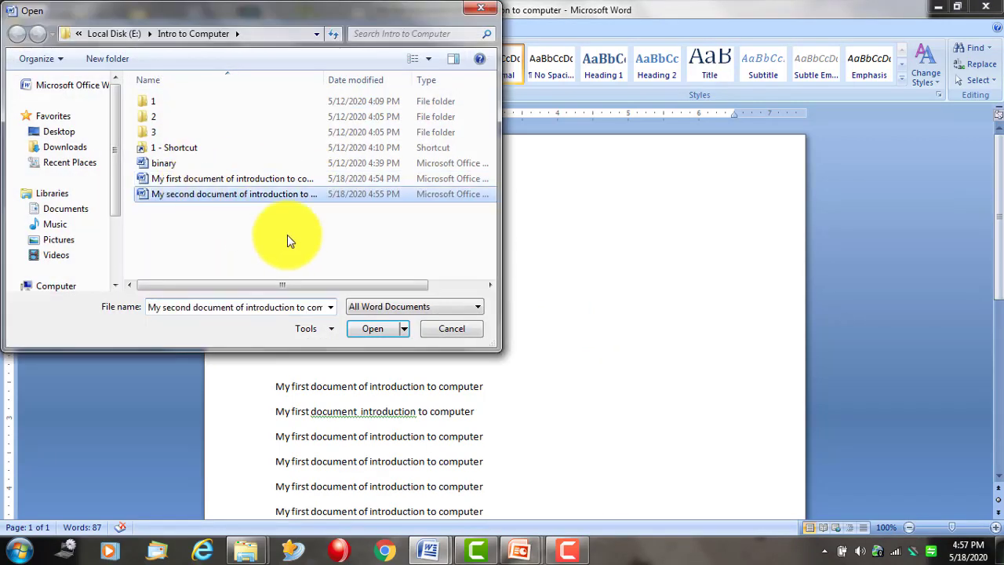
left_click(379, 327)
scroll(510, 329, "down", 5)
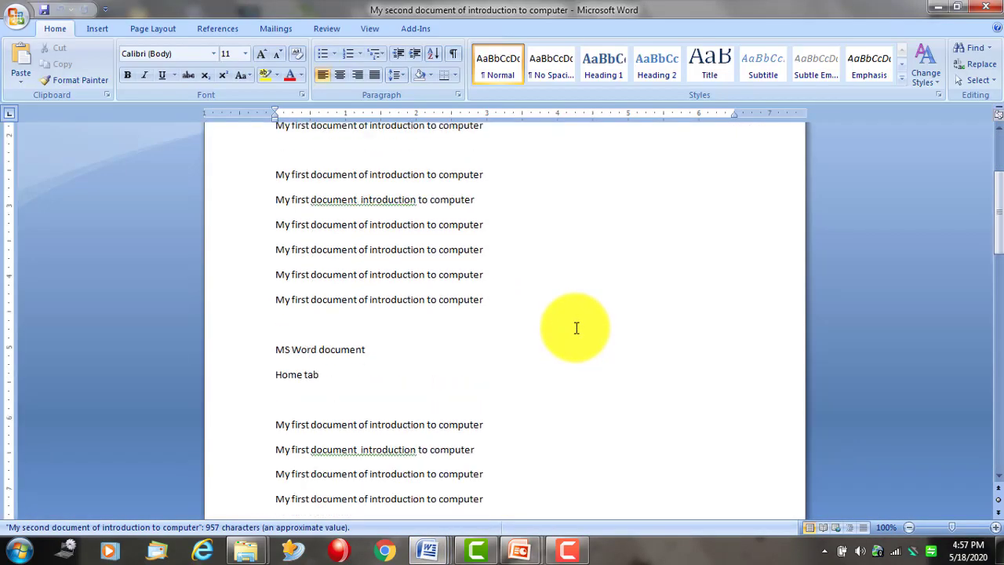
scroll(575, 327, "down", 5)
scroll(565, 337, "down", 5)
scroll(558, 348, "up", 5)
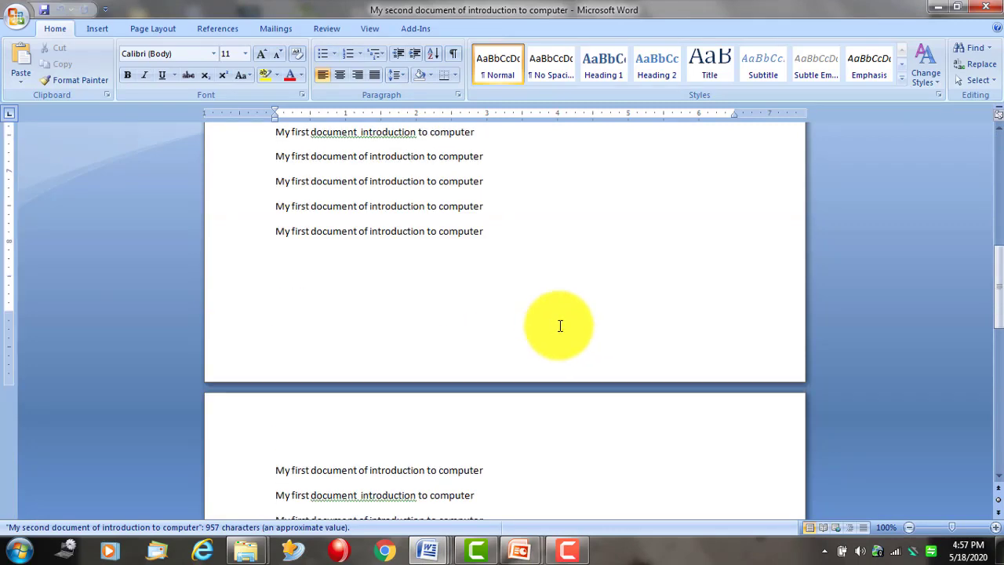
scroll(558, 325, "up", 5)
scroll(620, 280, "up", 5)
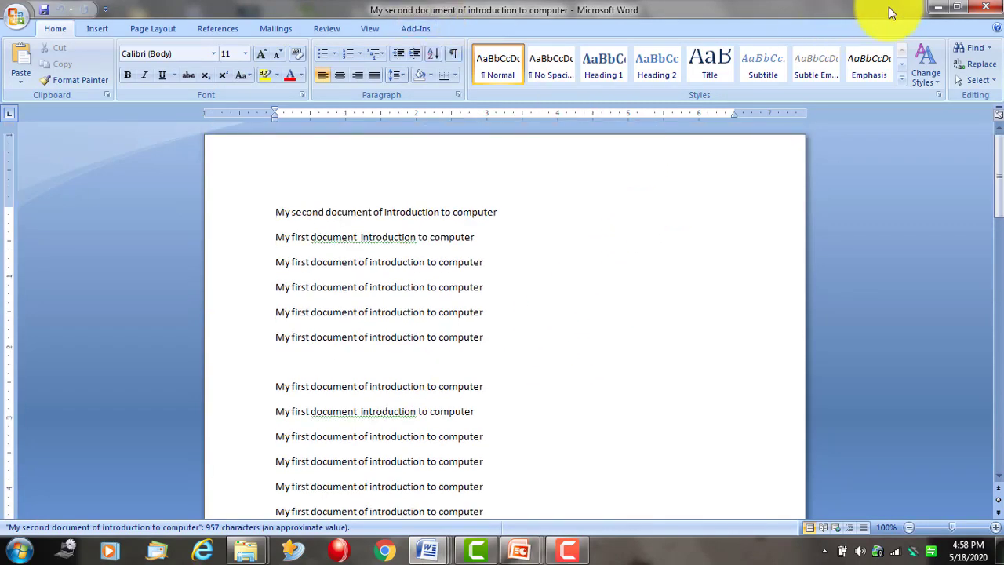
left_click(981, 8)
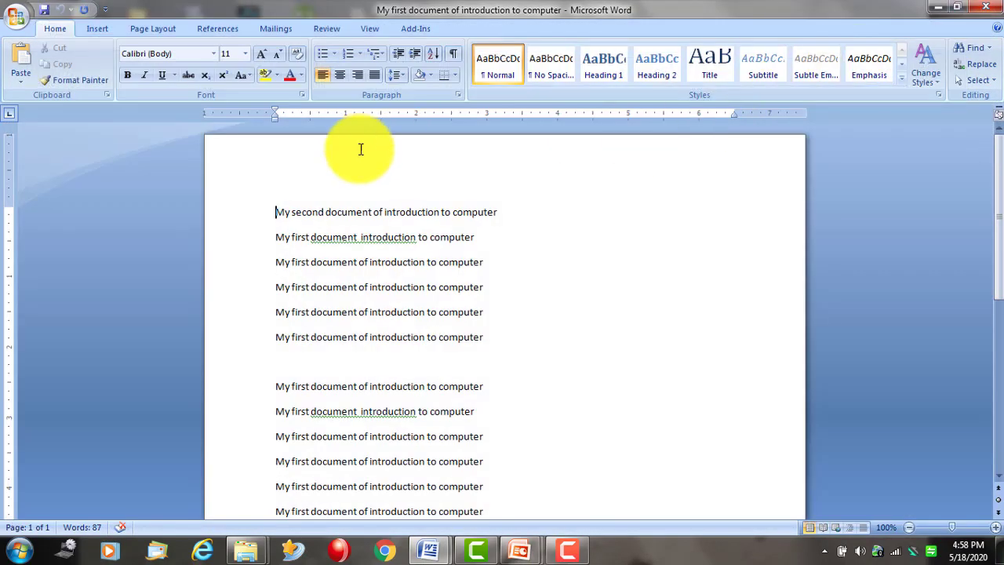
Show the Save As submenu of format choices for the first document.
left_click(14, 15)
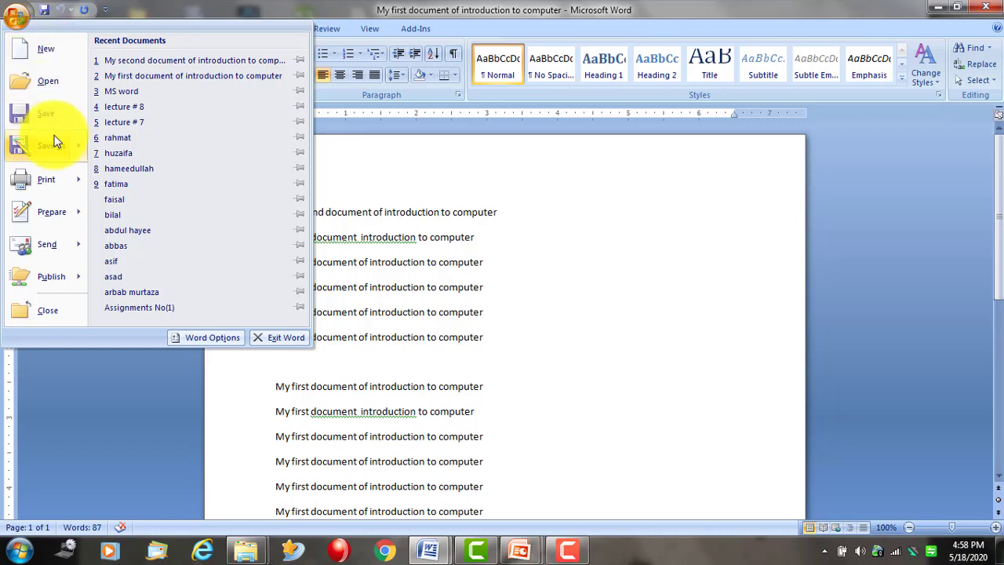
mouse_move(64, 144)
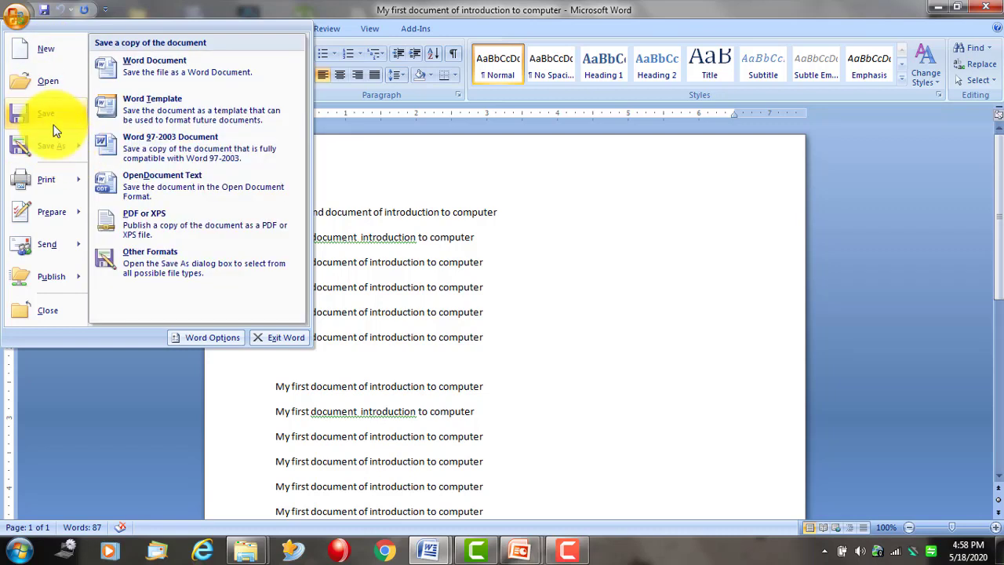
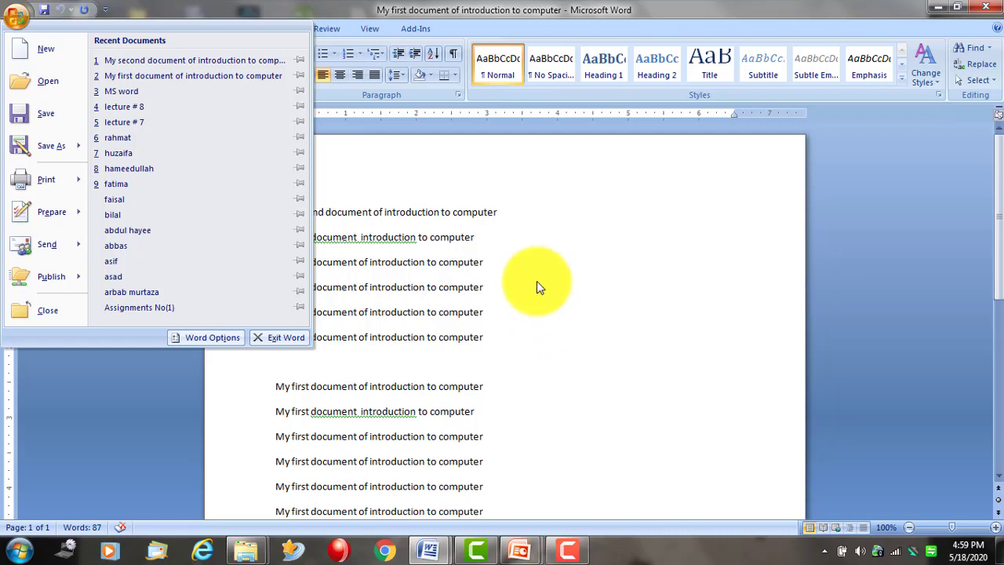
Show the Print submenu from the Office button menu, then close the menu.
left_click(46, 54)
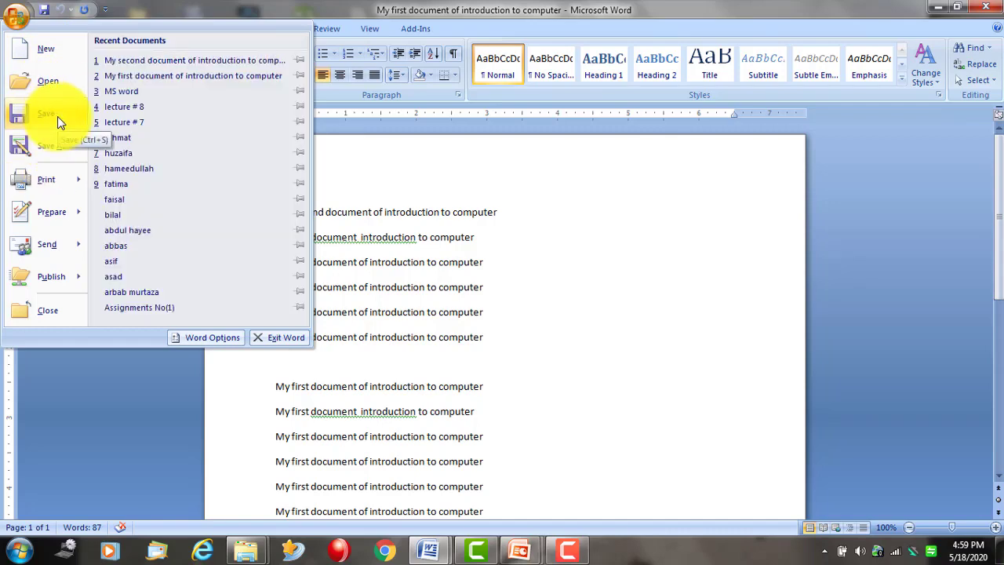
mouse_move(51, 180)
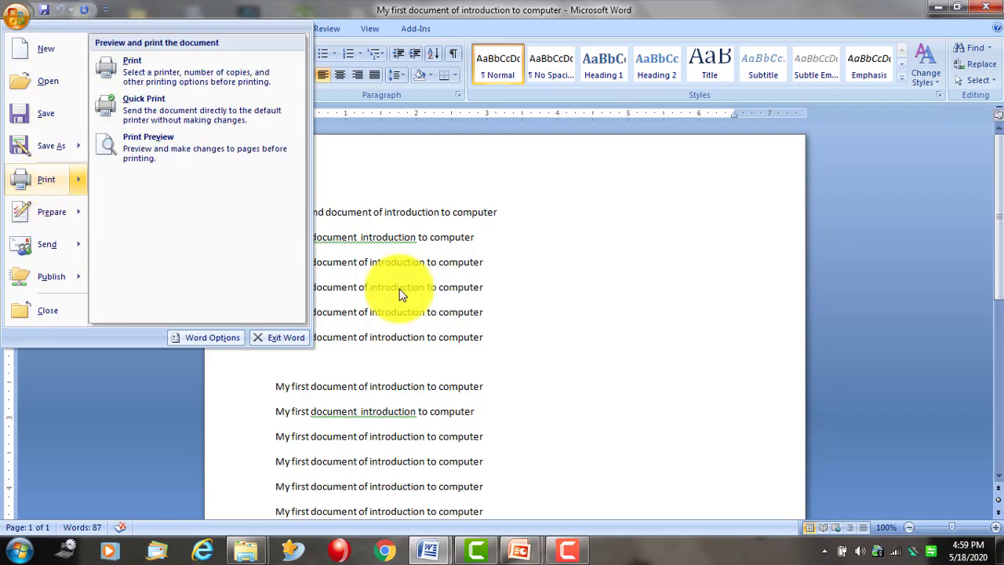
left_click(332, 359)
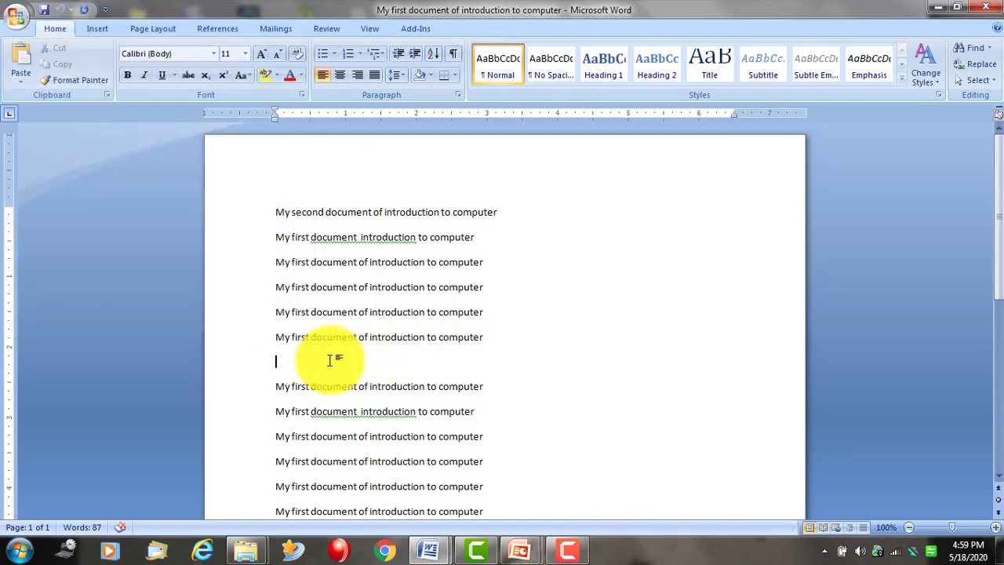
Delete the repeated 'My first document' lines and the leftover 'n to computer' line.
key("Delete")
key("Delete")
key("Delete")
key("Delete")
key("Delete")
key("Delete")
key("Delete")
key("Delete")
key("Delete")
key("Delete")
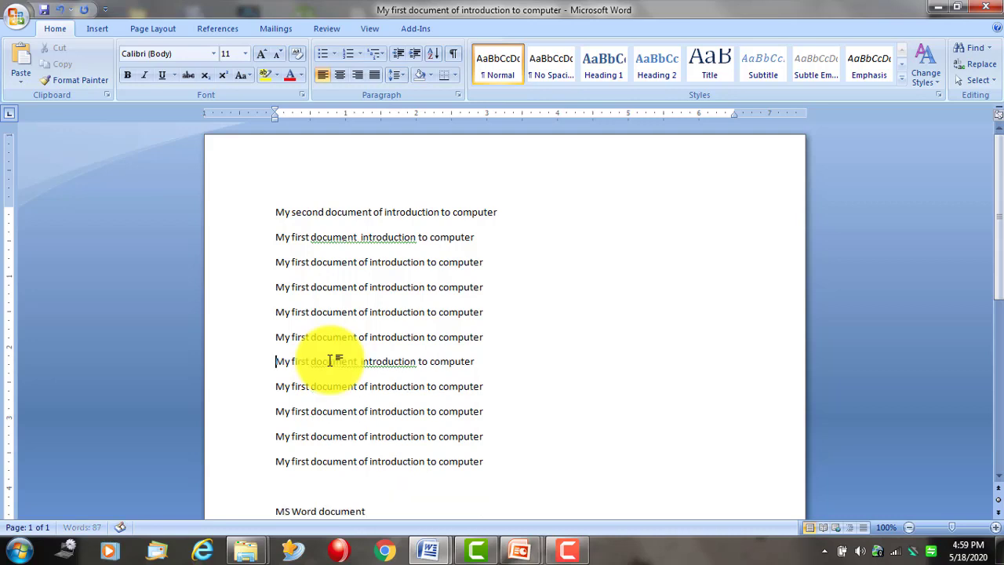
key("Delete")
key("Delete")
key("Delete")
key("Delete")
key("Delete")
key("Delete")
scroll(332, 356, "down", 3)
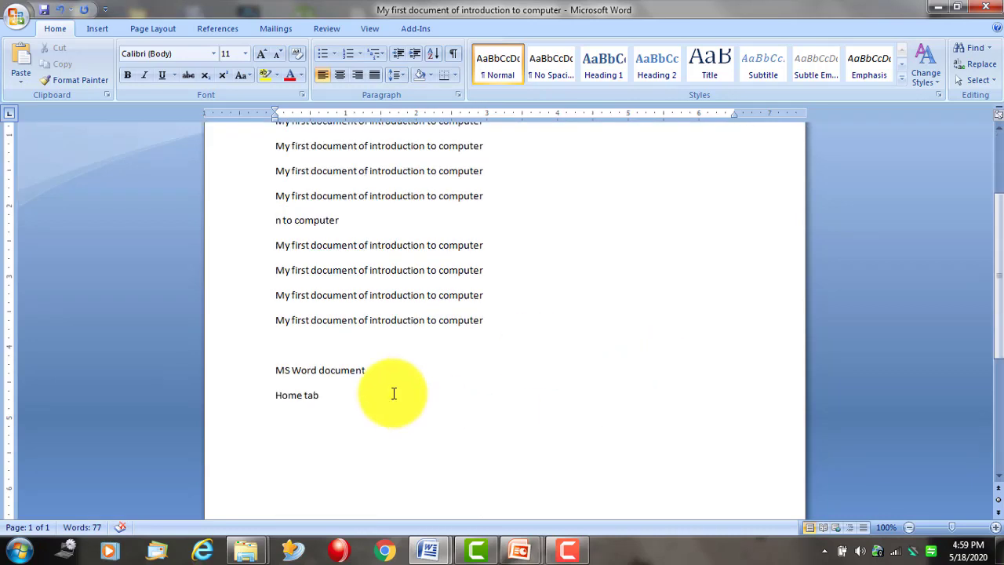
left_click(395, 395)
left_click(276, 242, "shift")
key("Delete")
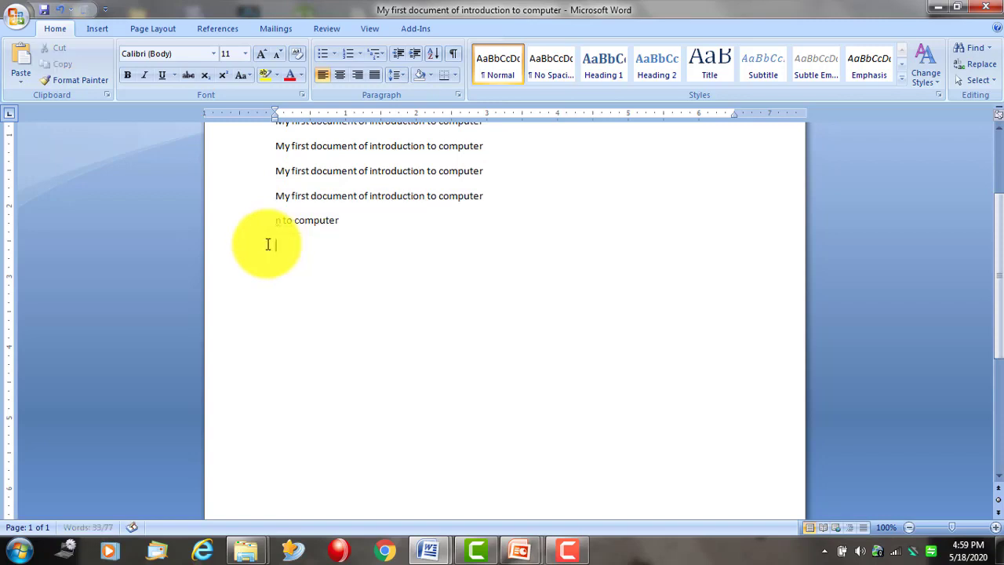
scroll(369, 274, "up", 3)
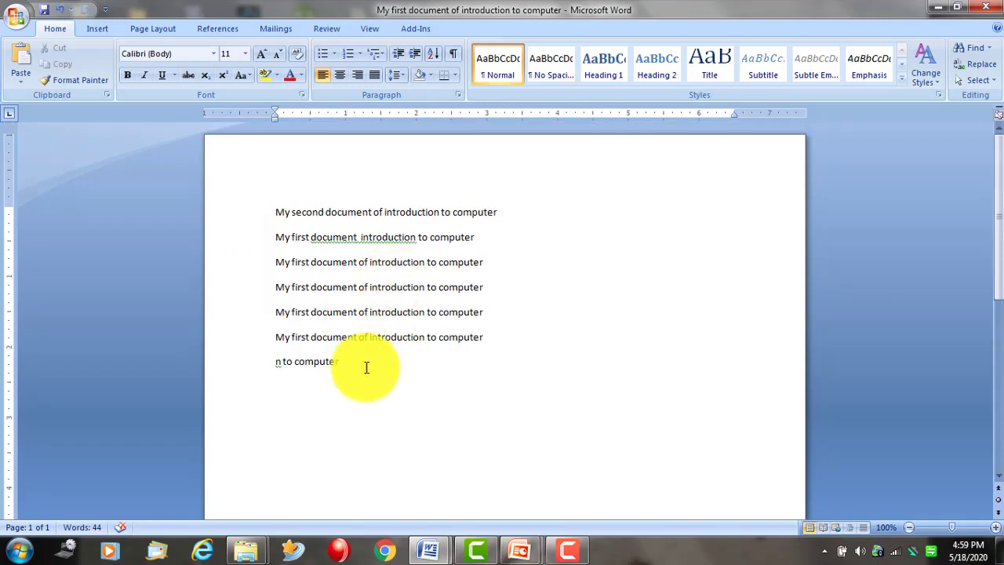
key("BackSpace")
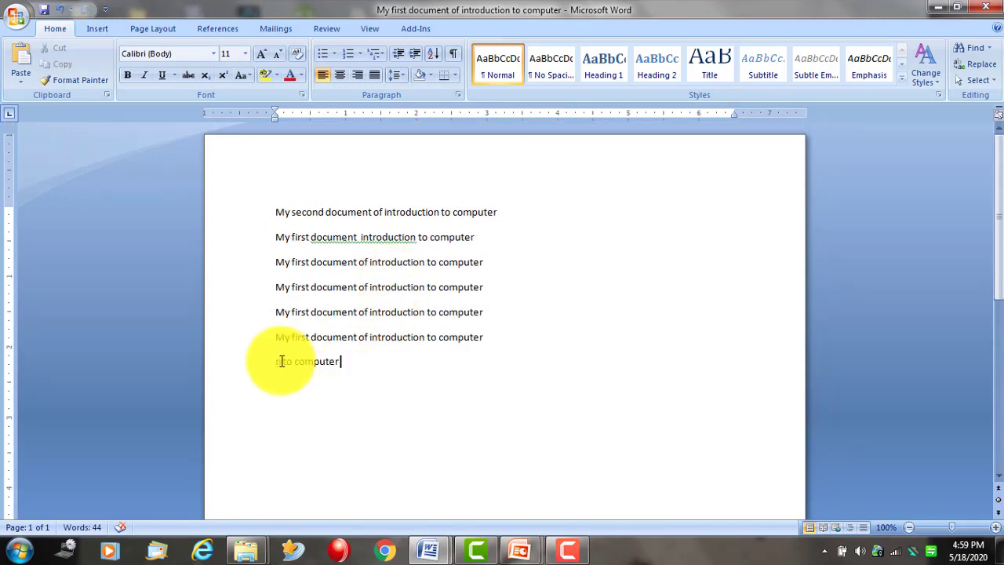
left_click(218, 361)
key("Delete")
Type 'Shortcut keys' on a new line and select the six old sentences above it.
key("Return")
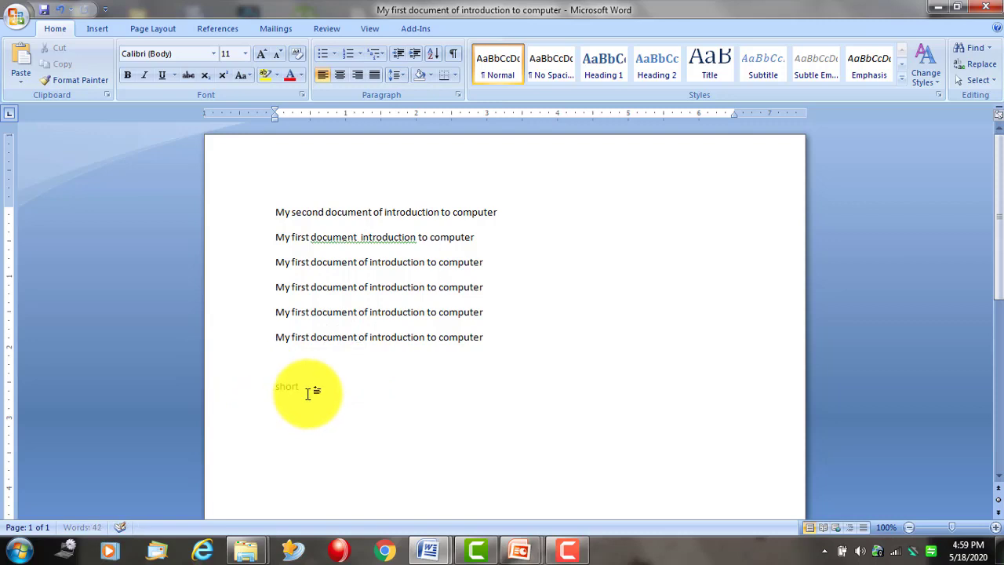
type("Short")
type("c")
type("ut keys")
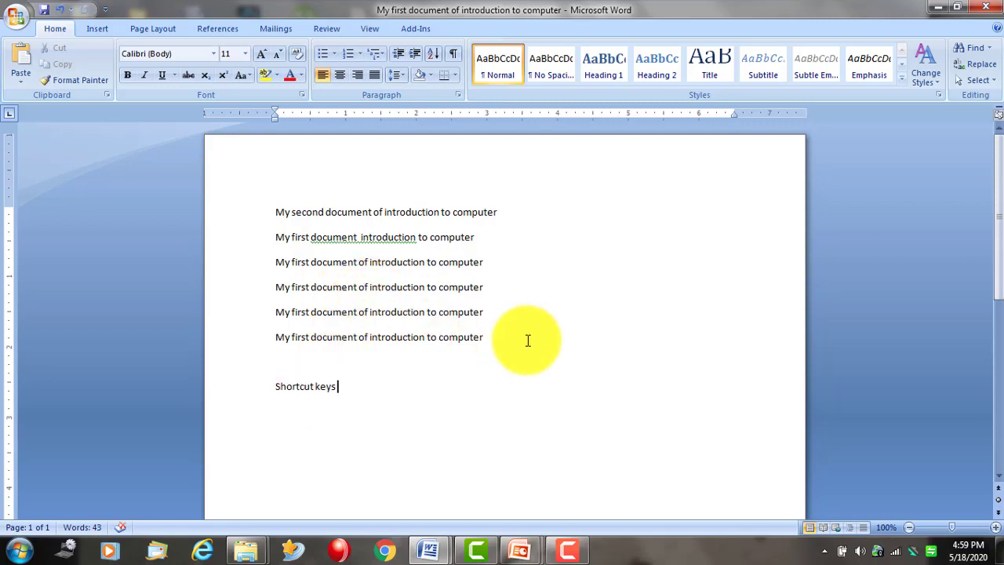
mouse_move(529, 340)
left_mouse_down()
mouse_move(340, 265)
mouse_move(260, 210)
left_mouse_up()
Delete the selected old sentences and the empty line so 'Shortcut keys' sits on top.
key("Delete")
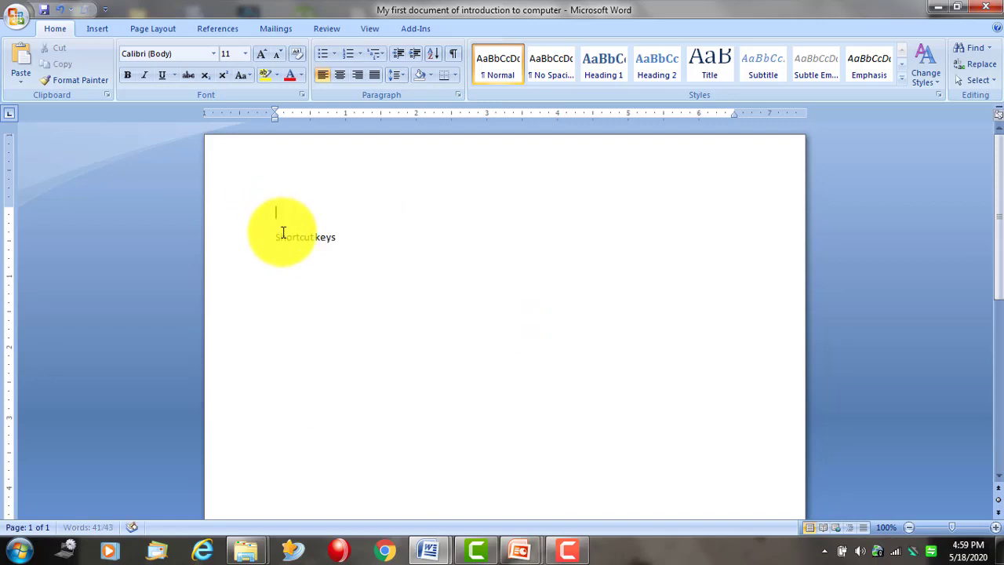
key("Delete")
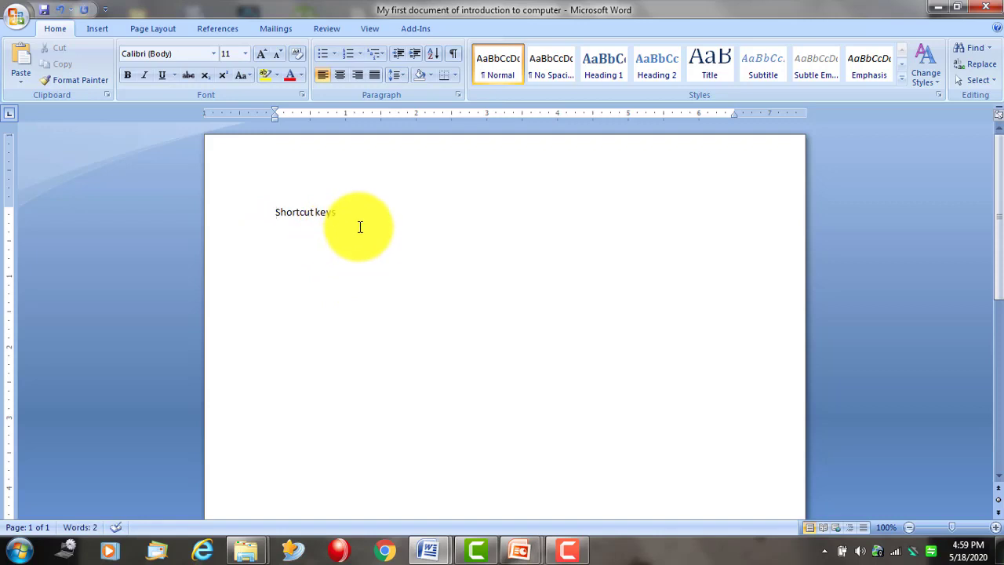
left_click_drag(346, 214, 283, 215)
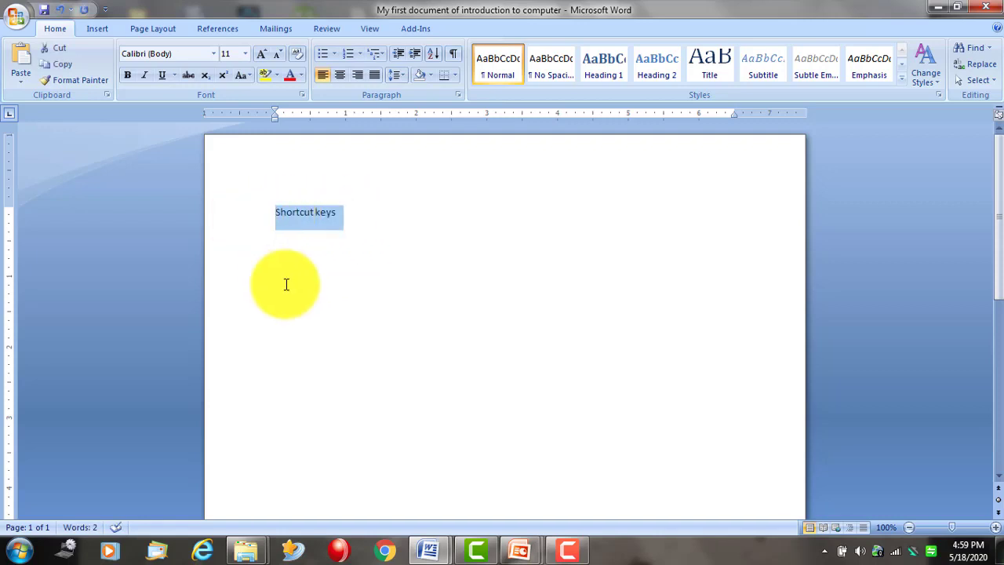
left_click(336, 224)
List Save, Copy, Open and New on separate lines below the heading.
key("Return")
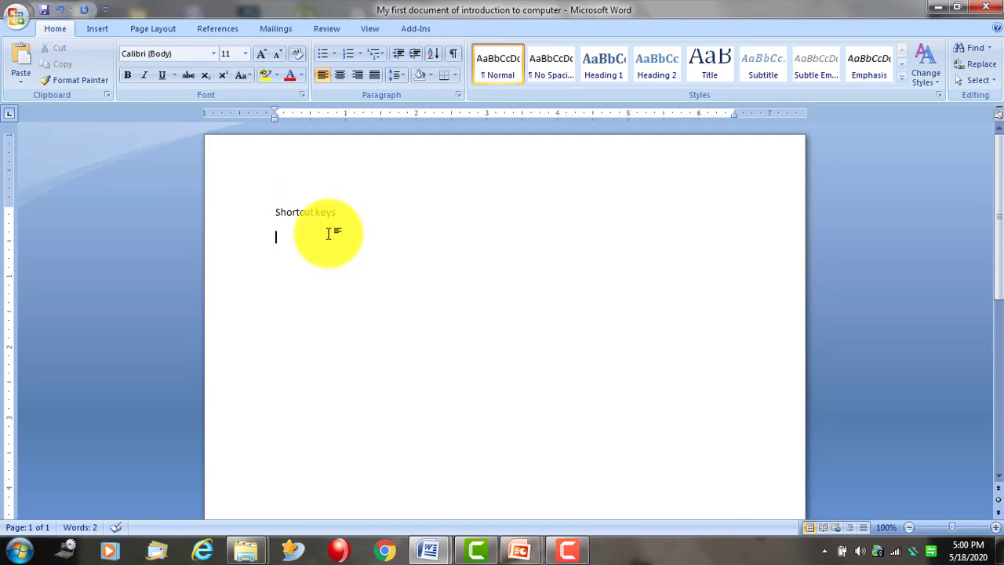
type("Save")
key("Return")
type("Copy")
key("Return")
type("O")
type("pen")
key("Return")
type("n")
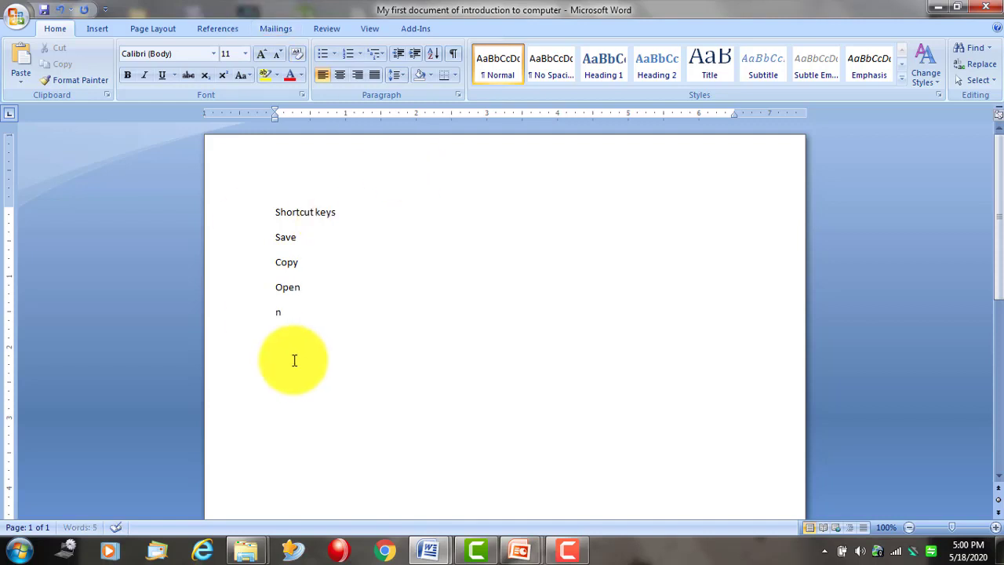
type("ew")
left_click(16, 17)
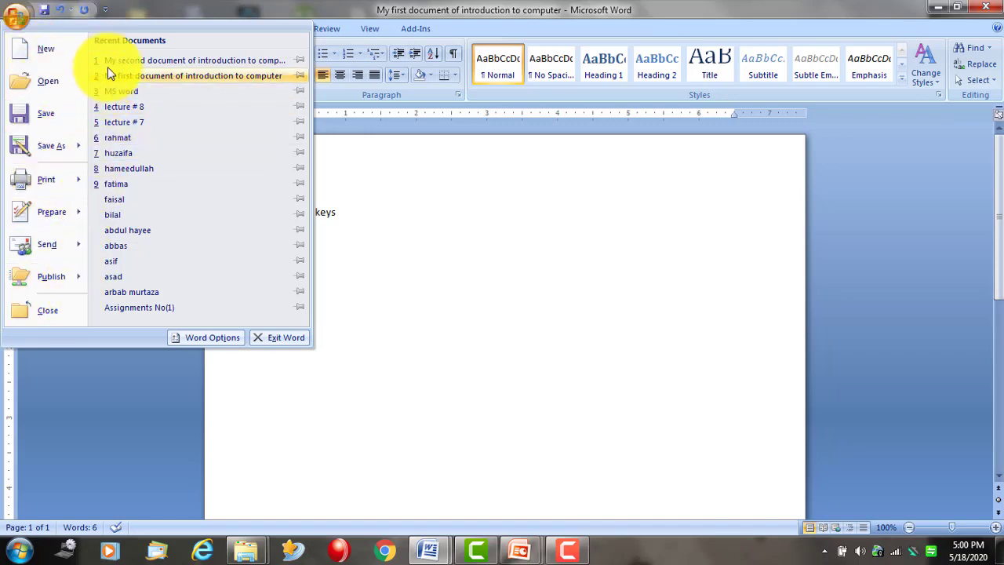
Add Undo and Redo on new lines below New.
left_click(45, 8)
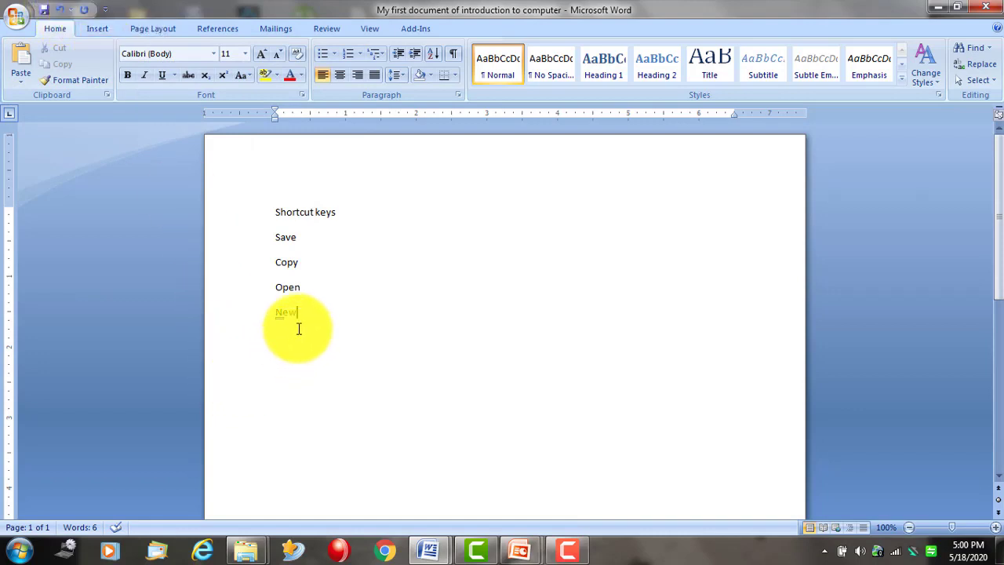
key("Return")
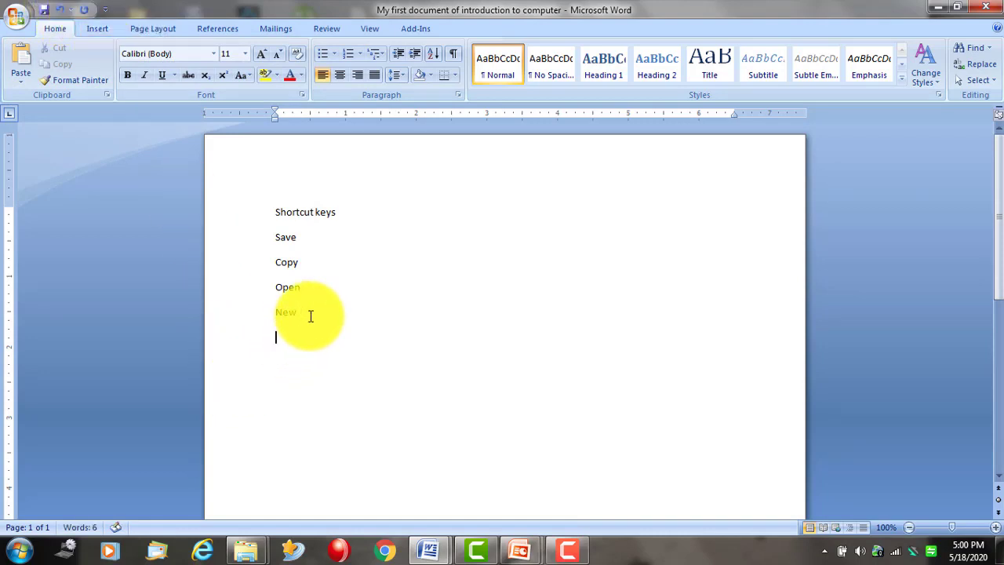
type("Undo")
key("Return")
type("R")
type("edo")
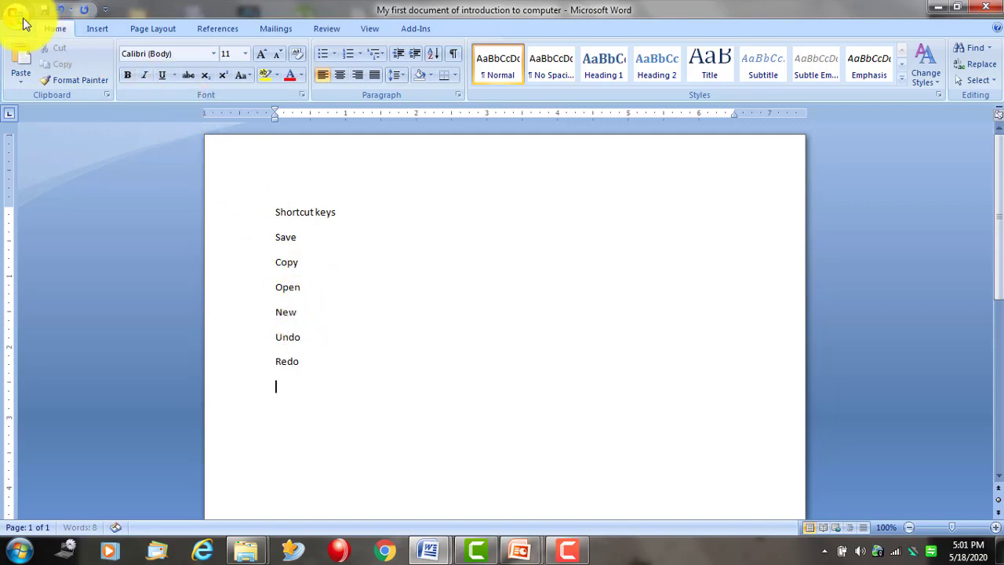
Show the Office button's file commands twice, then begin the Print entry.
left_click(16, 16)
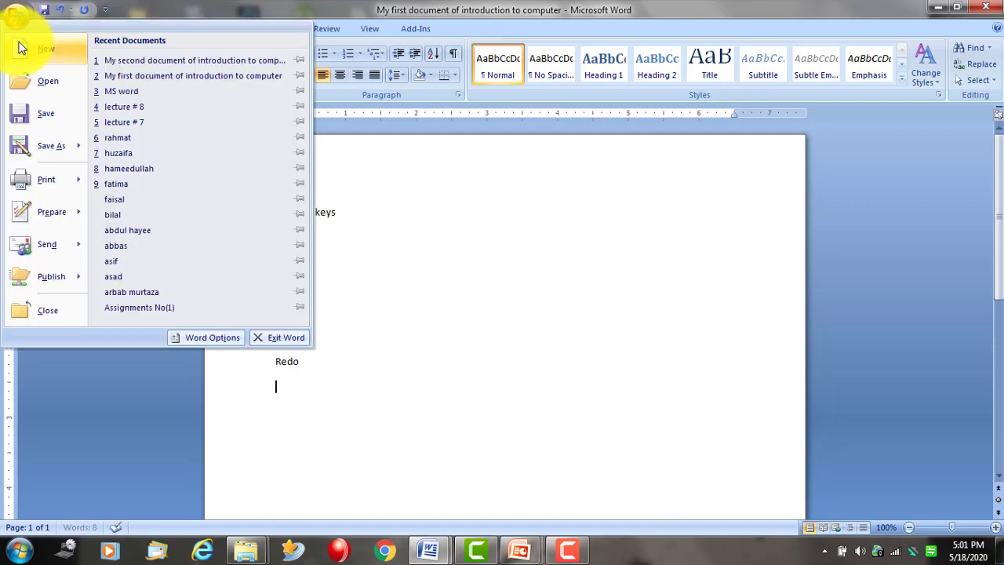
left_click(406, 301)
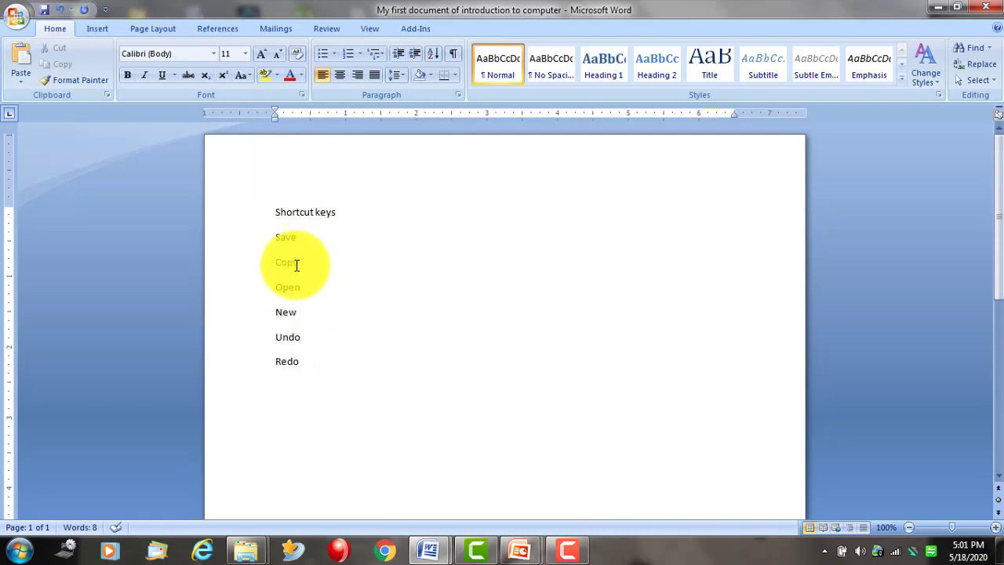
left_click(9, 16)
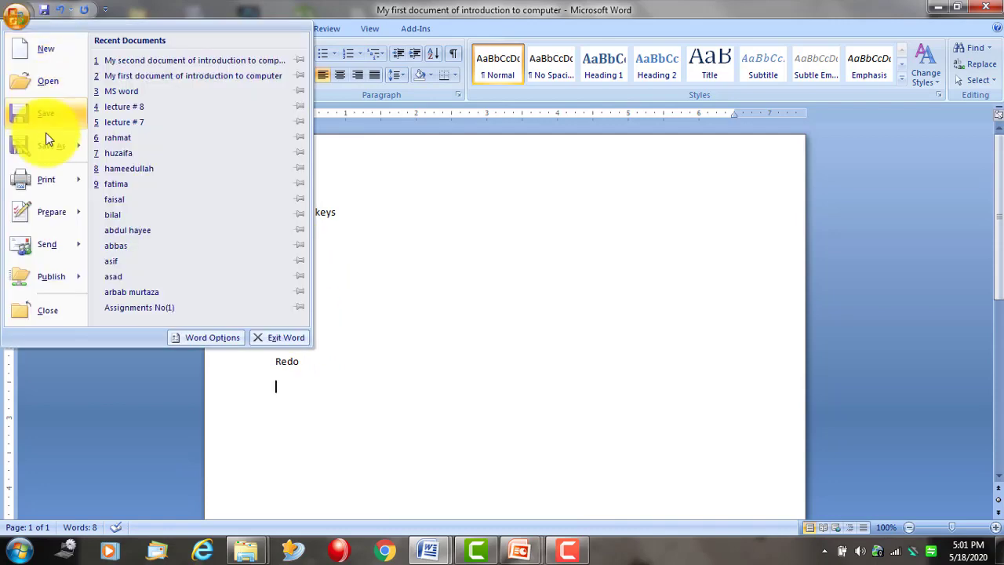
left_click(448, 347)
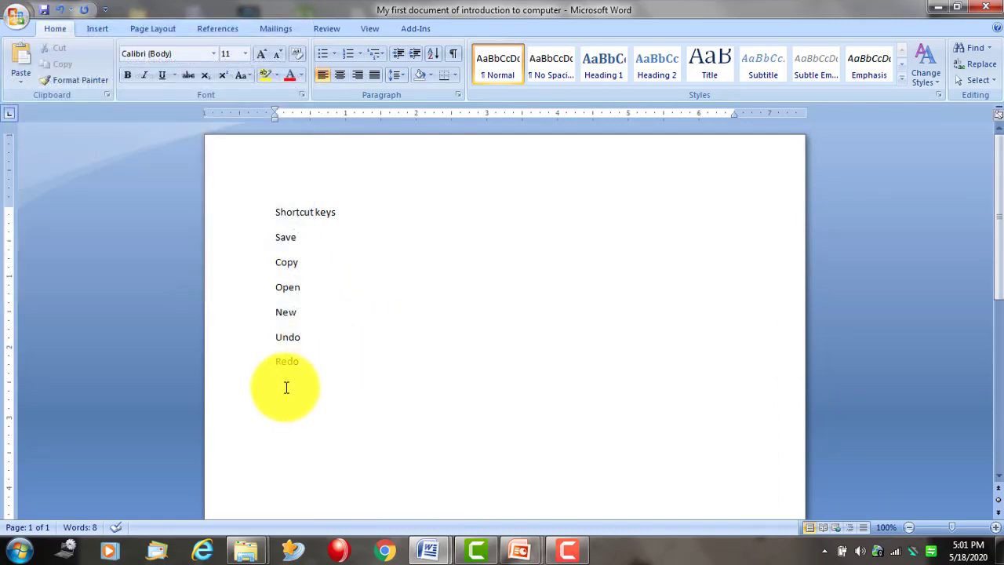
type("Print")
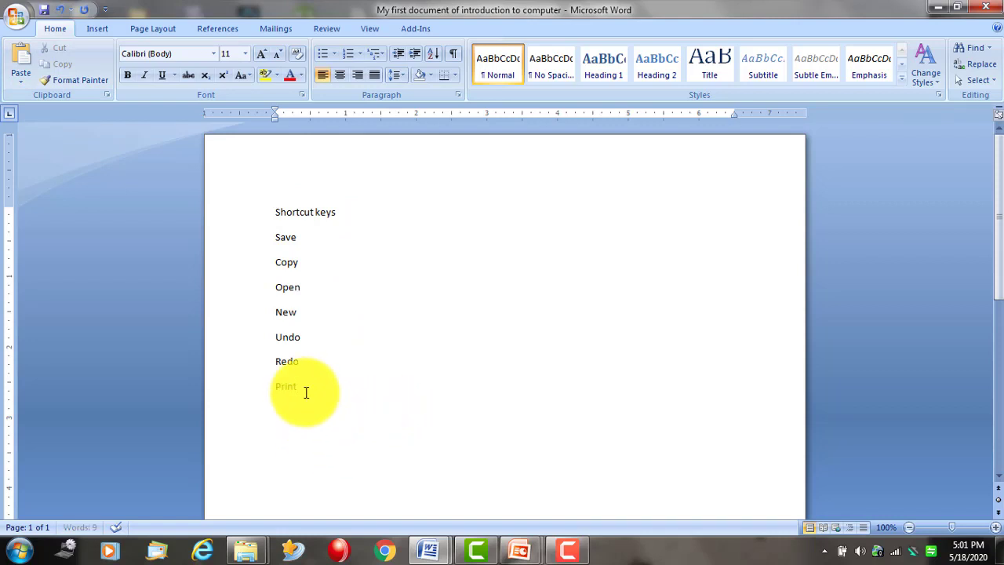
Demonstrate Ctrl+A select-all, then type 'Select All' on the new line below Print.
key("Return")
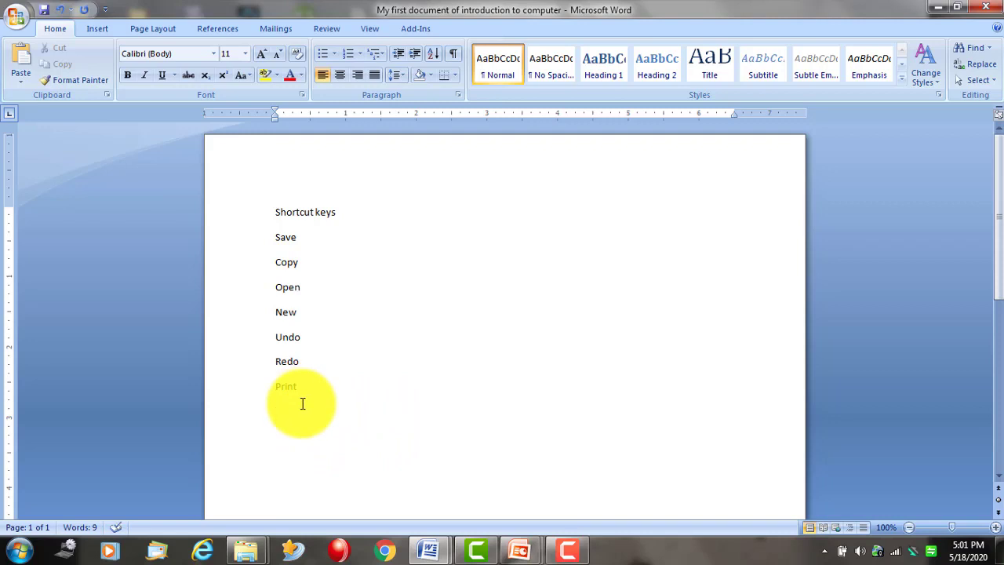
key("ctrl+a")
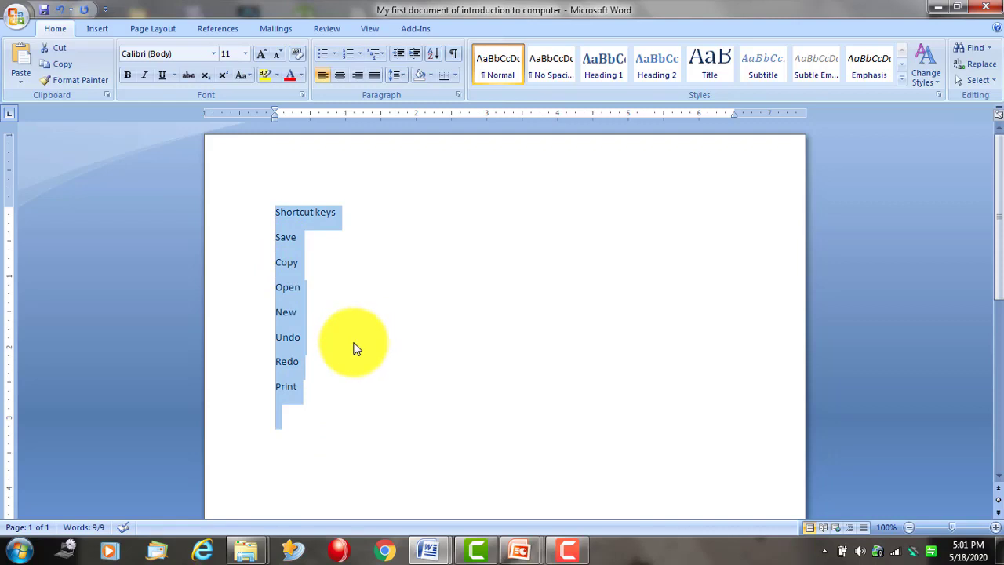
left_click(300, 425)
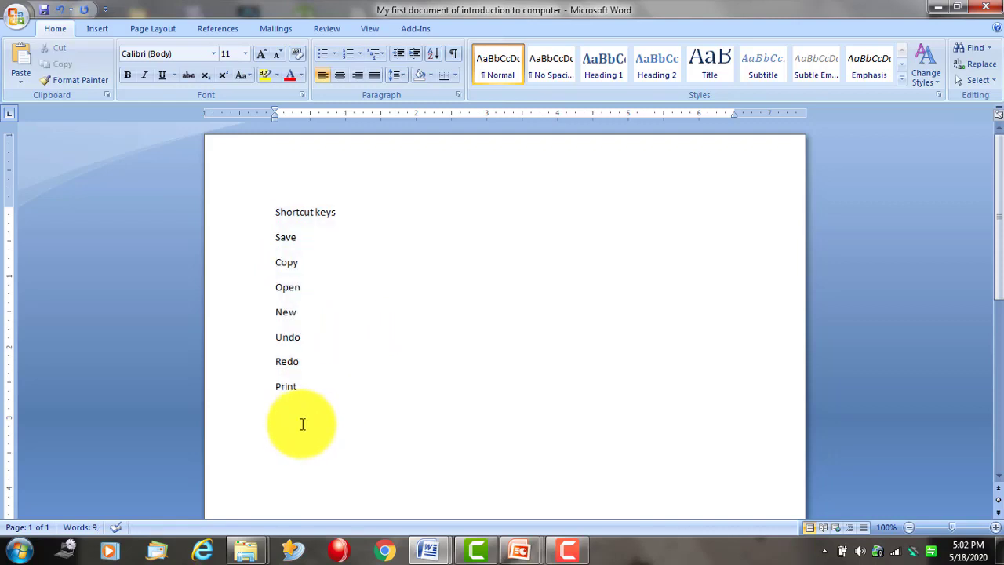
key("ctrl+a")
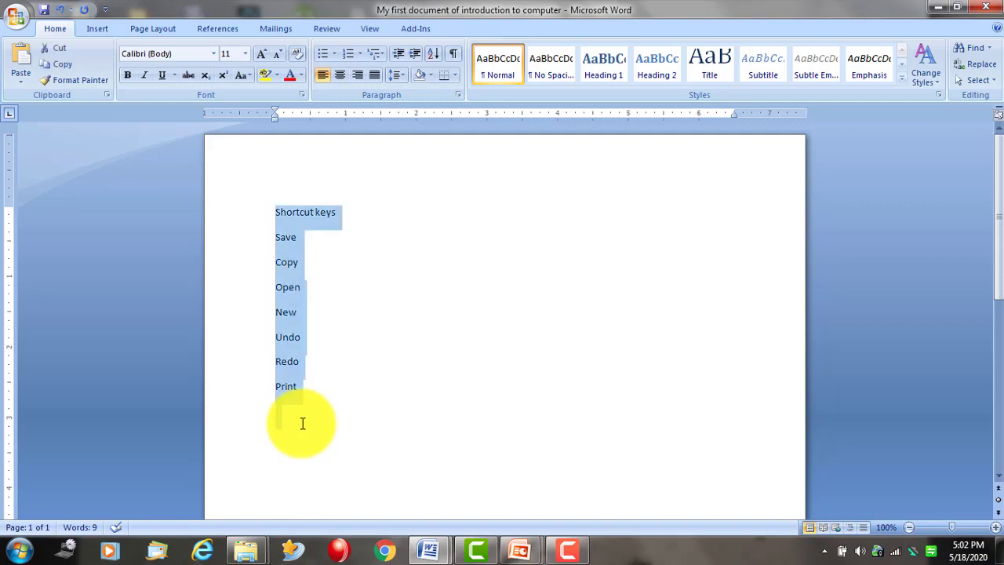
left_click(302, 423)
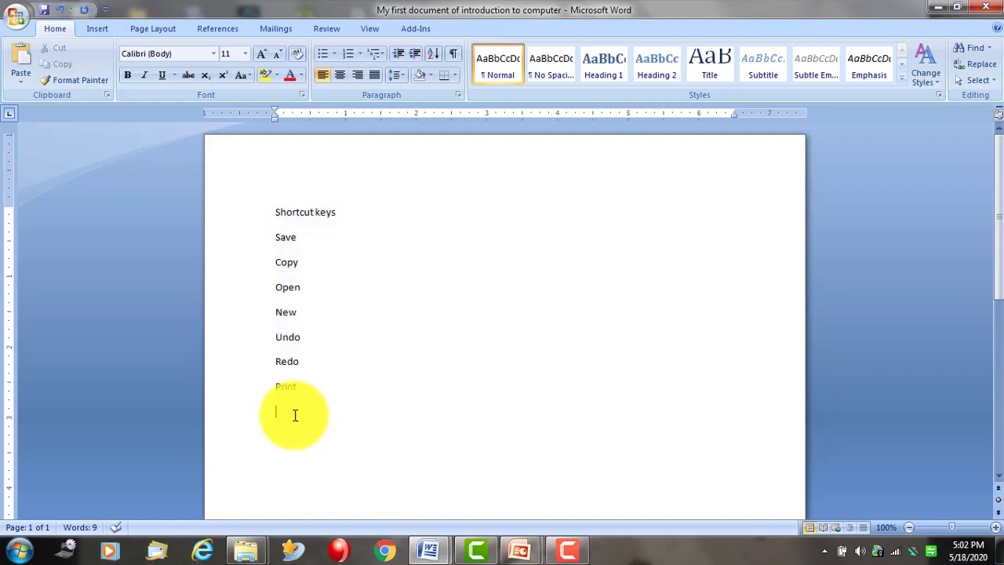
type("Select")
type(" All")
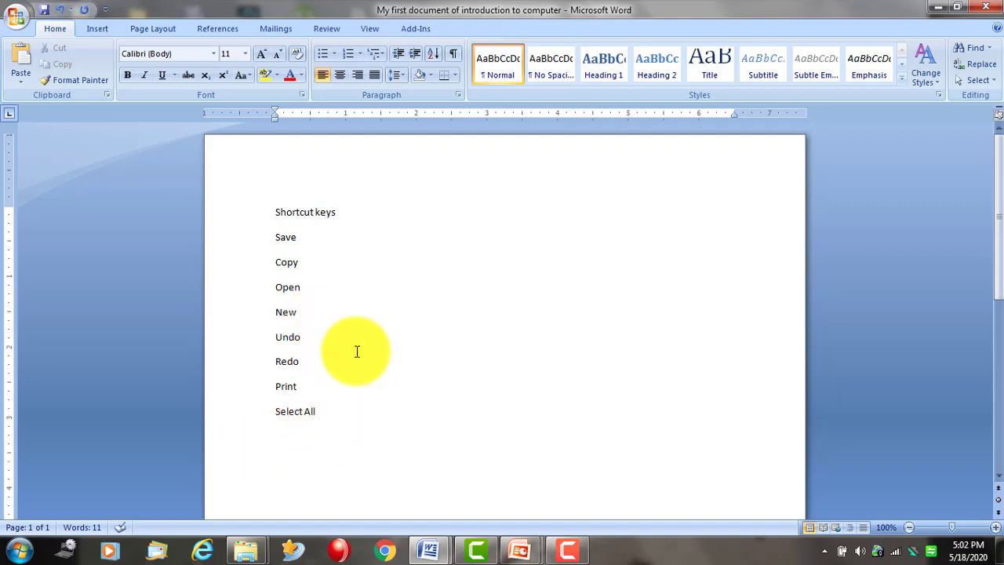
Select and deselect the Shortcut keys heading and Save lines.
left_click_drag(312, 211, 309, 227)
left_click(311, 212)
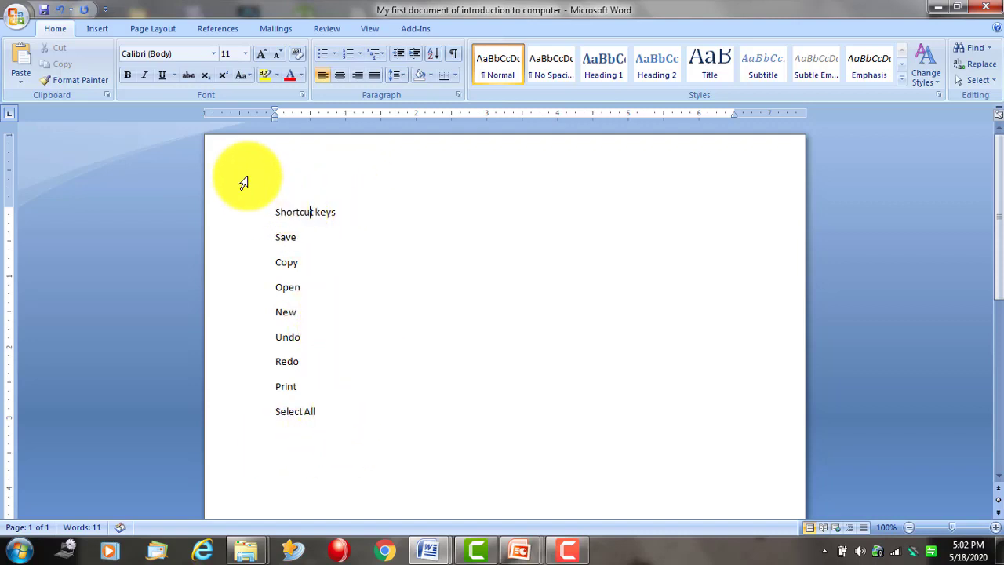
left_click(243, 182)
left_click(286, 220)
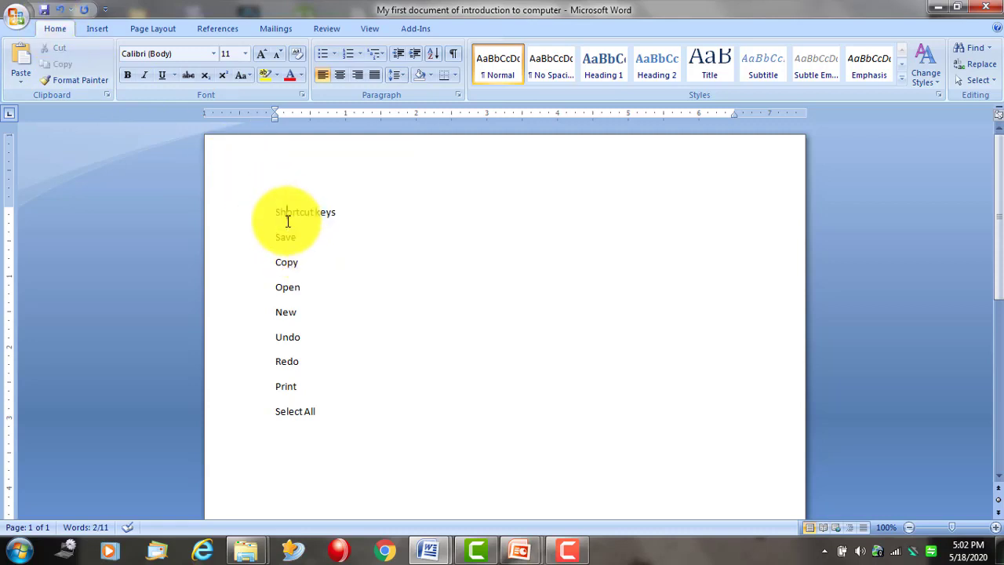
left_click(305, 210)
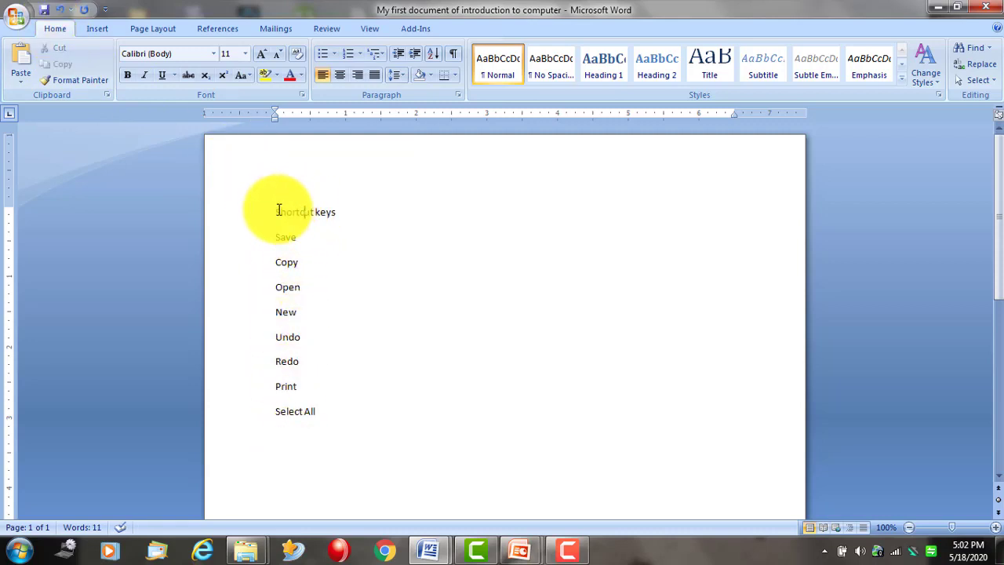
Append 'ctrl s' after Save, removing the stray plus signs.
left_click(302, 241)
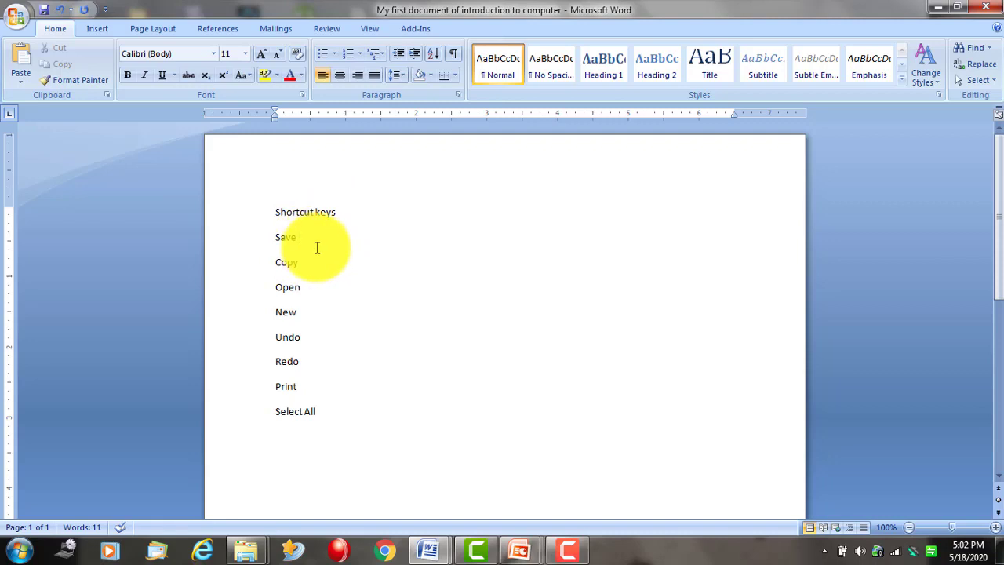
type("ctrl")
type(" +")
key("BackSpace")
key("BackSpace")
type("+")
type("s")
key("BackSpace")
type("s")
Switch to Chrome and search Google for 'shortcut keys of ms word'.
left_click(384, 550)
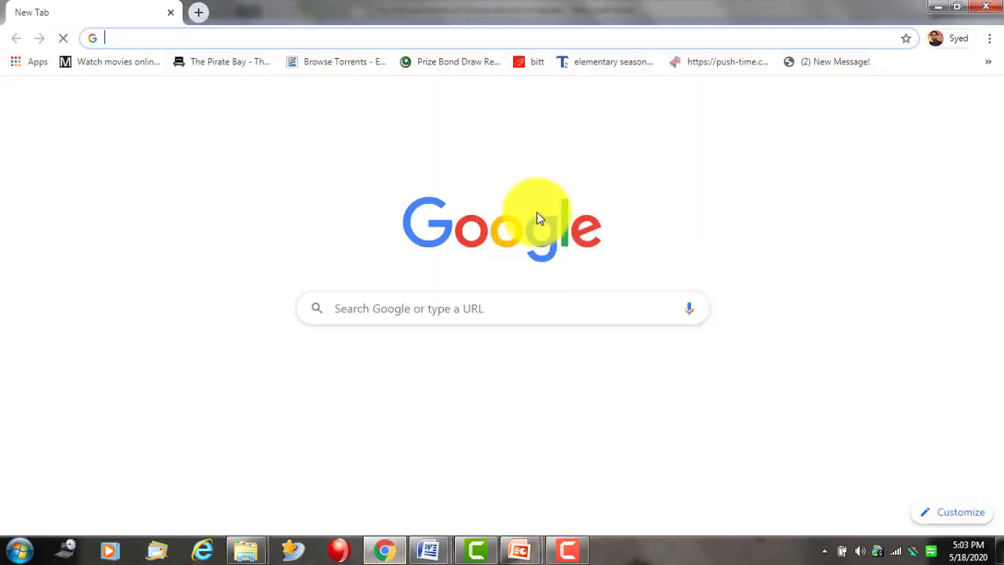
left_click(436, 305)
type("s")
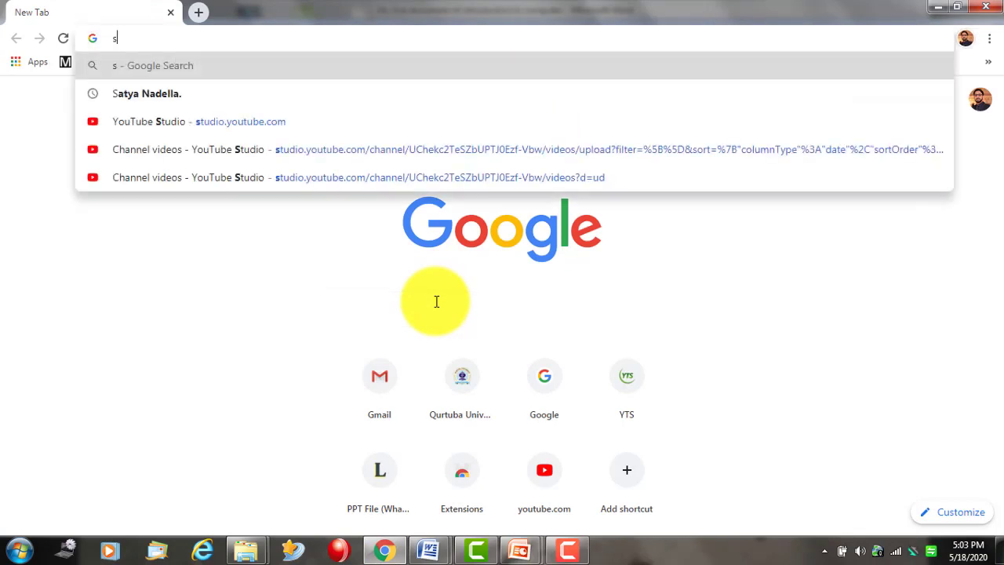
type("hort")
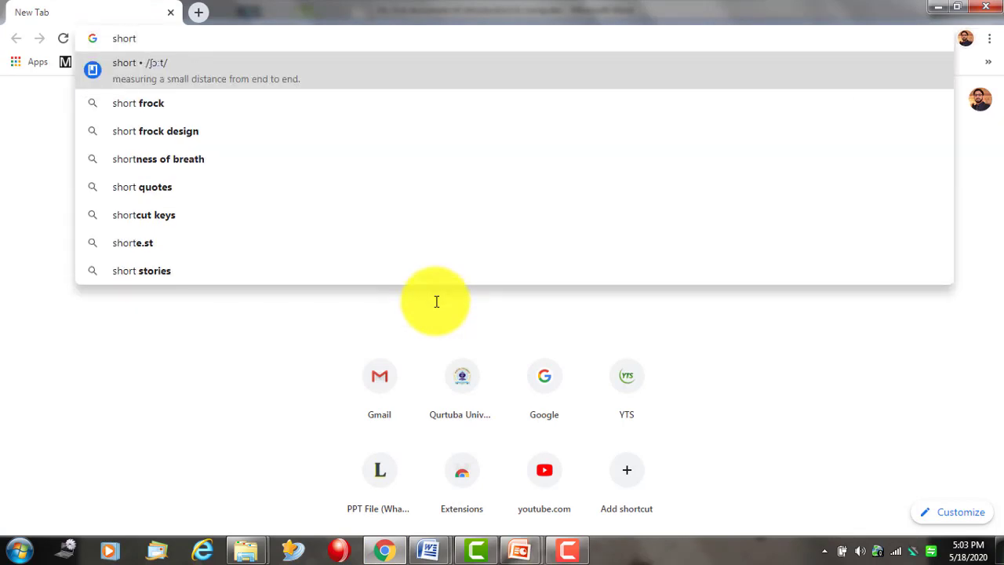
type("cut")
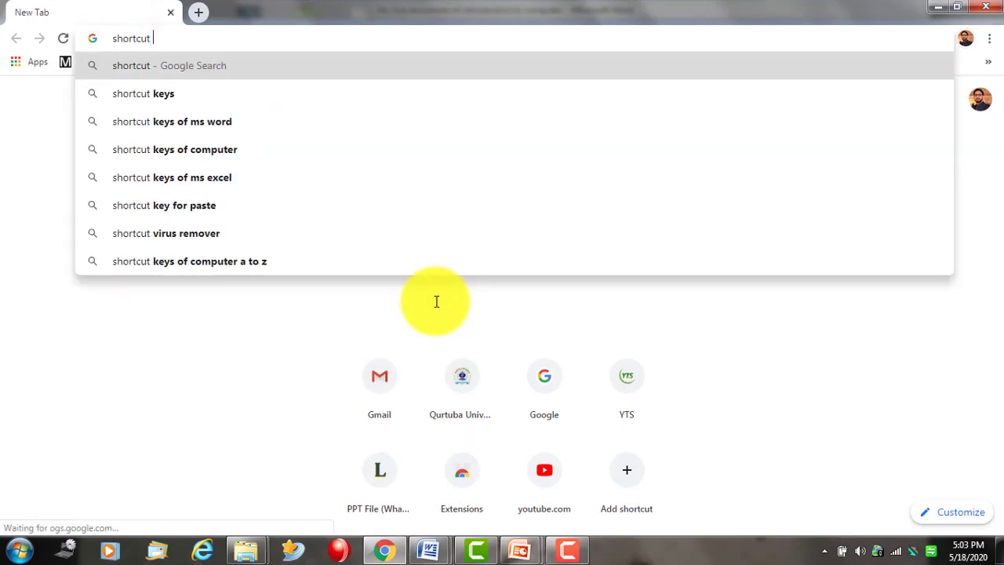
key("Down")
key("Down")
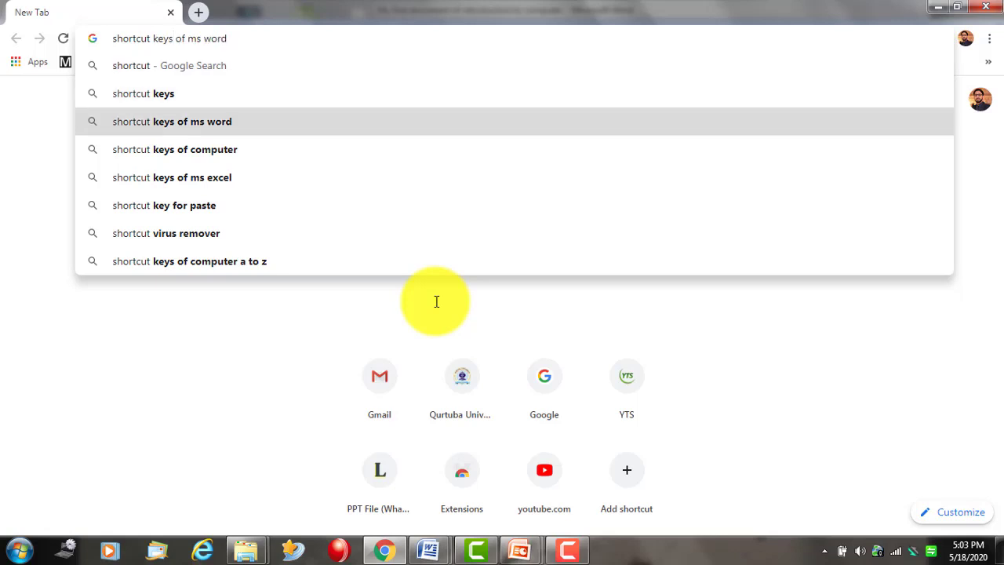
key("Return")
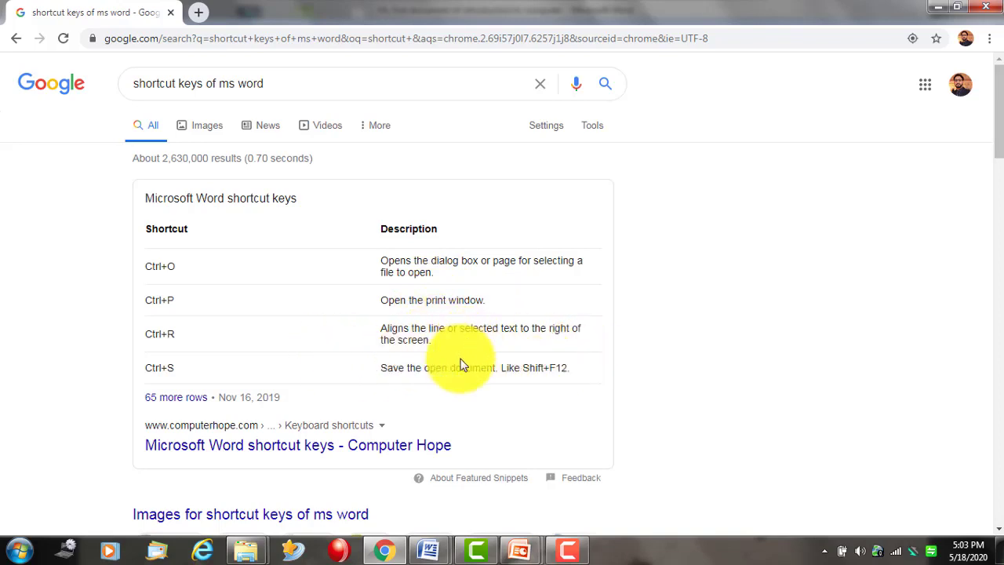
Open Computer Hope's Word shortcut keys page, scroll through its table, then minimize Chrome.
left_click(236, 461)
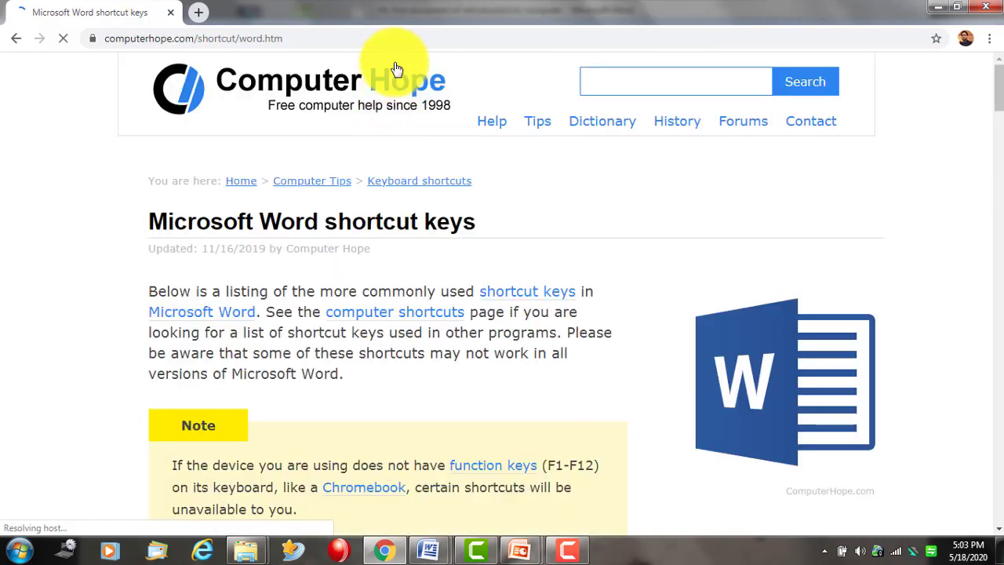
scroll(359, 255, "down", 5)
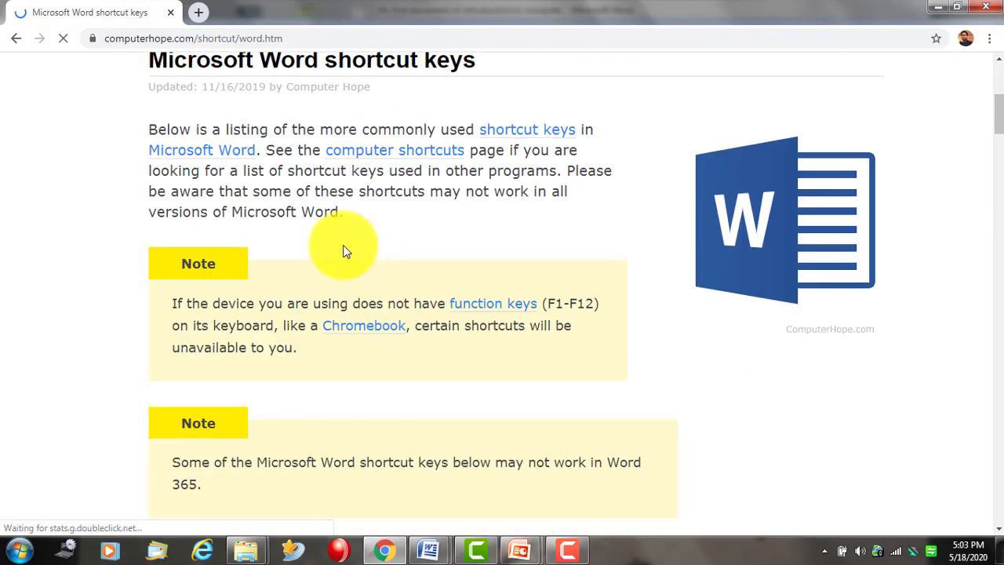
scroll(349, 250, "down", 3)
scroll(350, 249, "down", 4)
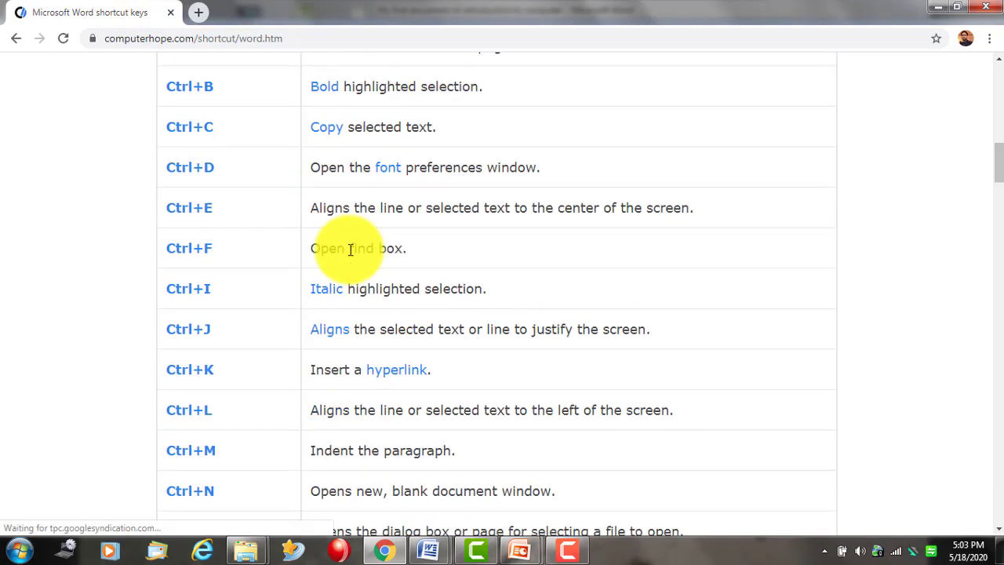
scroll(332, 251, "down", 1)
scroll(285, 293, "down", 3)
scroll(284, 296, "down", 6)
scroll(284, 299, "down", 6)
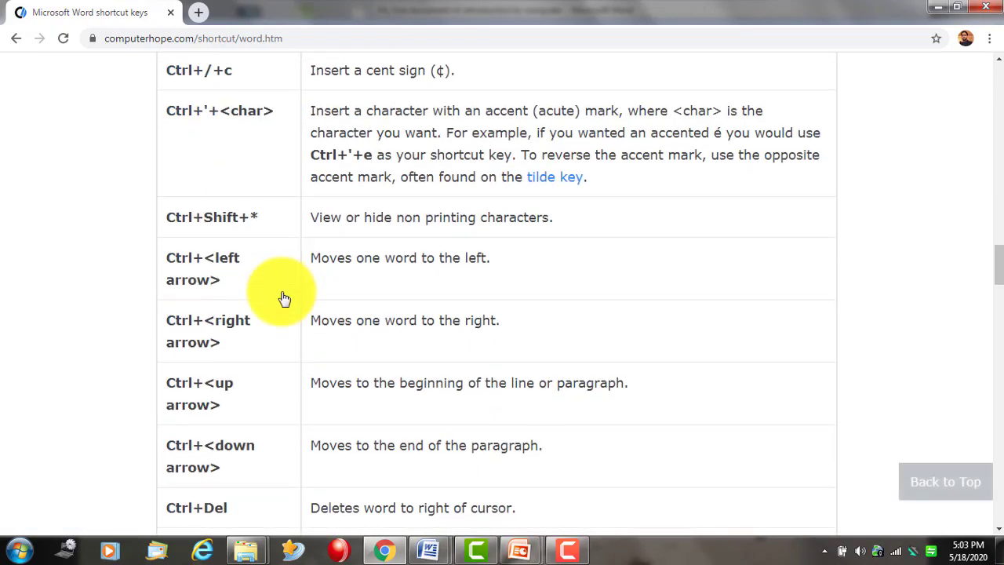
scroll(285, 299, "down", 8)
scroll(285, 299, "down", 8)
scroll(285, 300, "down", 8)
scroll(285, 300, "down", 3)
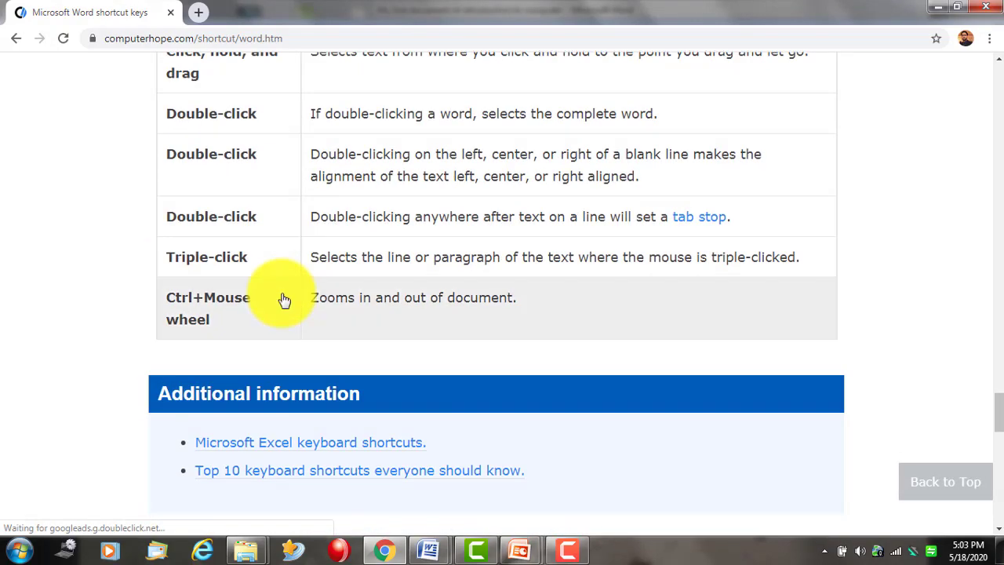
scroll(286, 299, "down", 5)
scroll(288, 299, "up", 7)
scroll(294, 302, "up", 1)
scroll(299, 301, "up", 4)
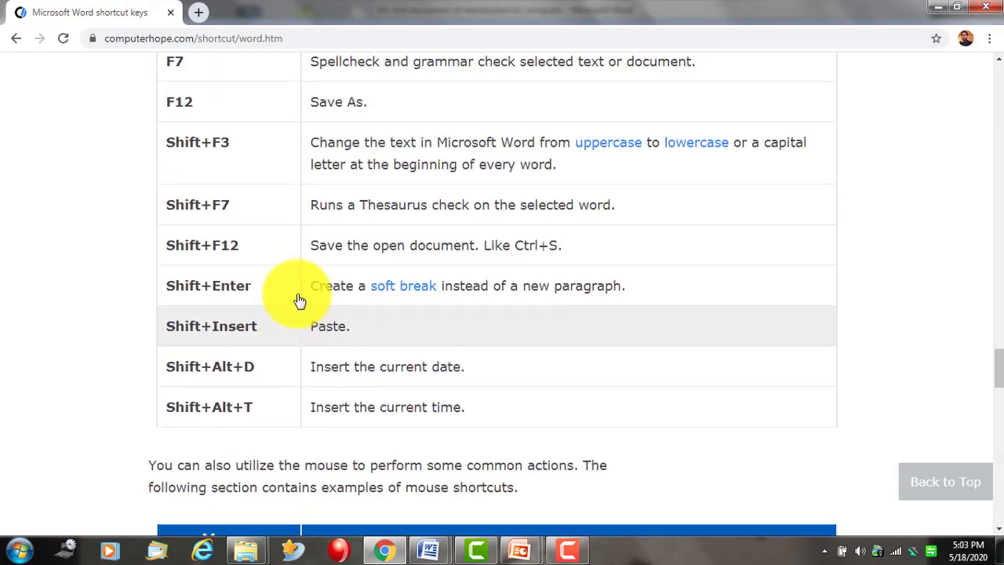
scroll(299, 301, "up", 4)
scroll(299, 301, "up", 2)
scroll(298, 299, "up", 4)
scroll(298, 297, "up", 2)
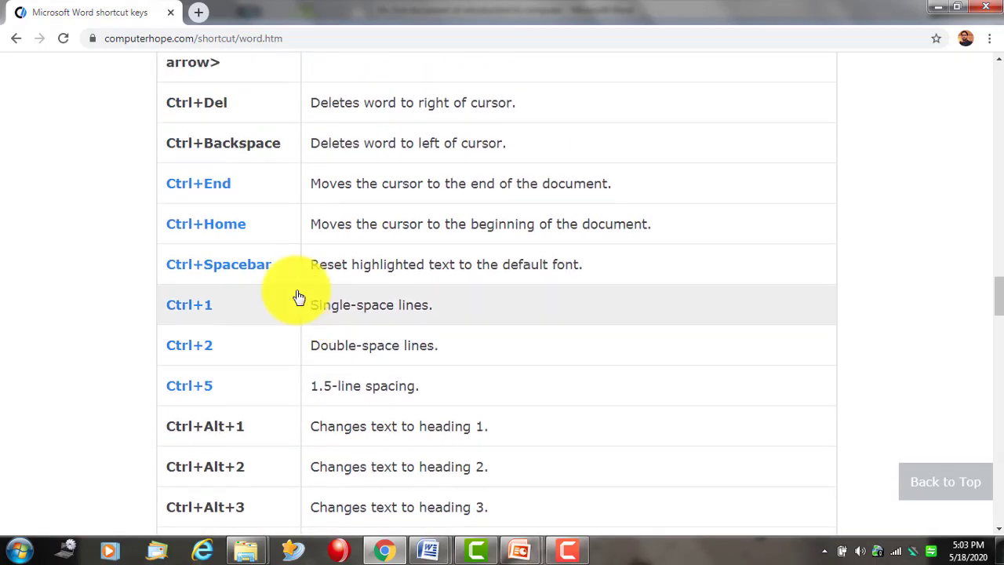
scroll(299, 297, "up", 3)
scroll(298, 296, "up", 2)
scroll(298, 294, "up", 4)
scroll(297, 291, "up", 5)
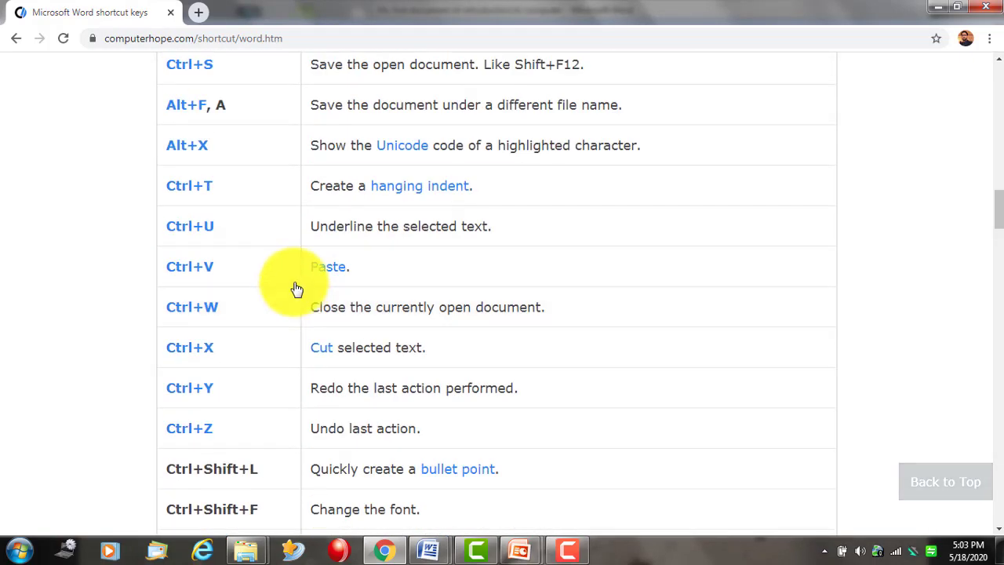
scroll(302, 289, "up", 5)
scroll(311, 290, "up", 5)
scroll(316, 292, "up", 5)
scroll(316, 287, "down", 1)
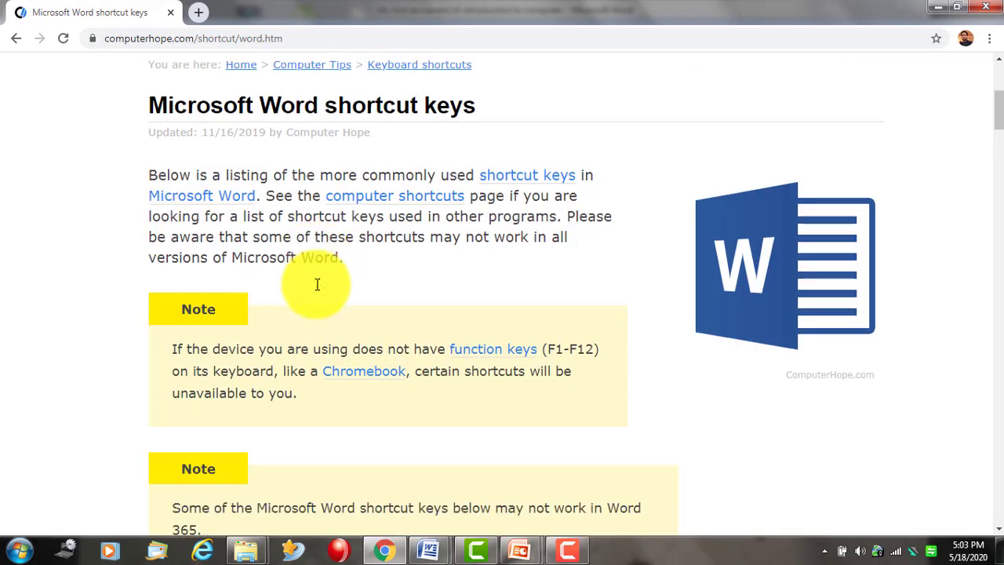
scroll(318, 283, "down", 6)
scroll(318, 282, "down", 4)
scroll(318, 288, "down", 4)
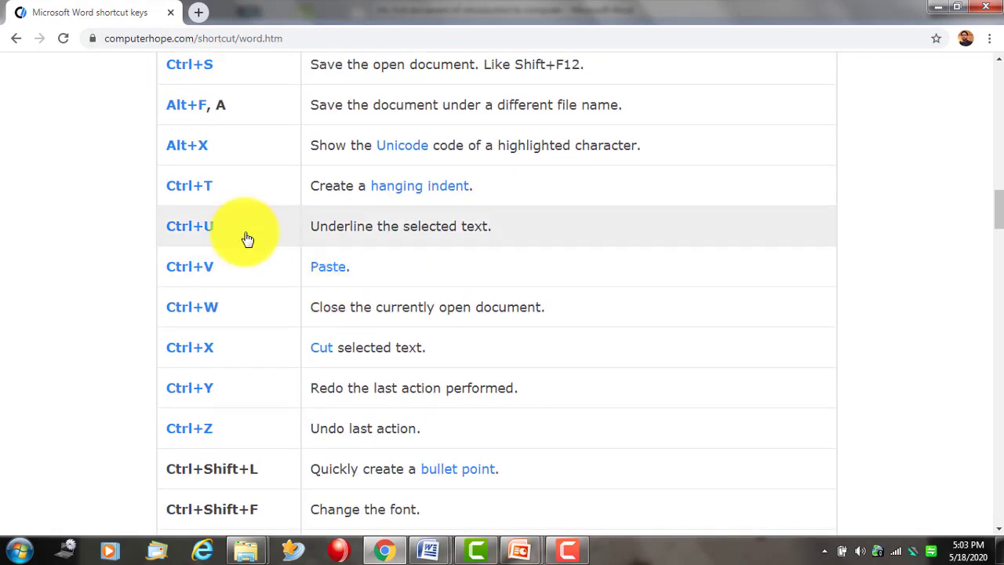
scroll(253, 291, "down", 2)
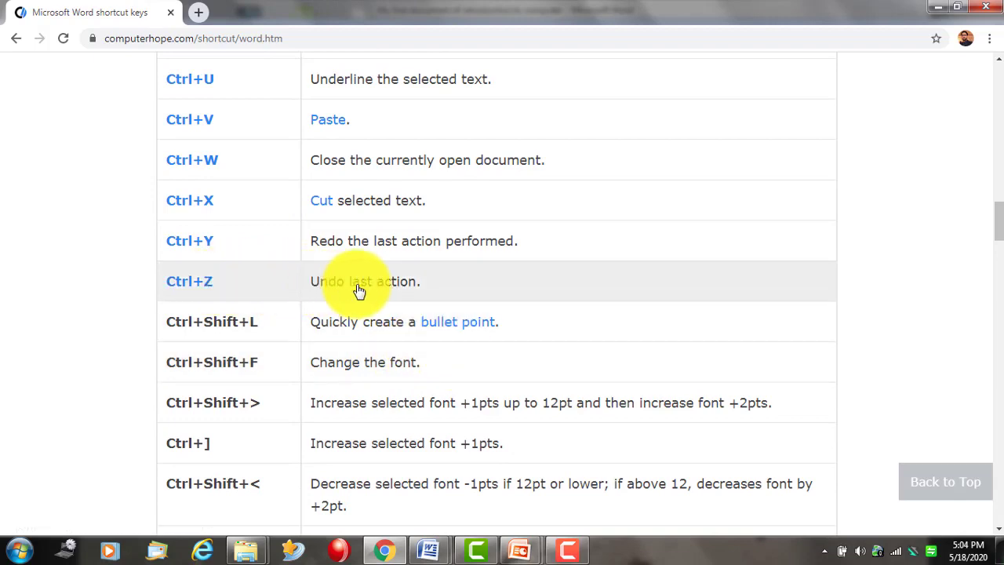
scroll(358, 287, "up", 2)
scroll(314, 253, "up", 3)
scroll(287, 215, "up", 3)
scroll(269, 192, "up", 3)
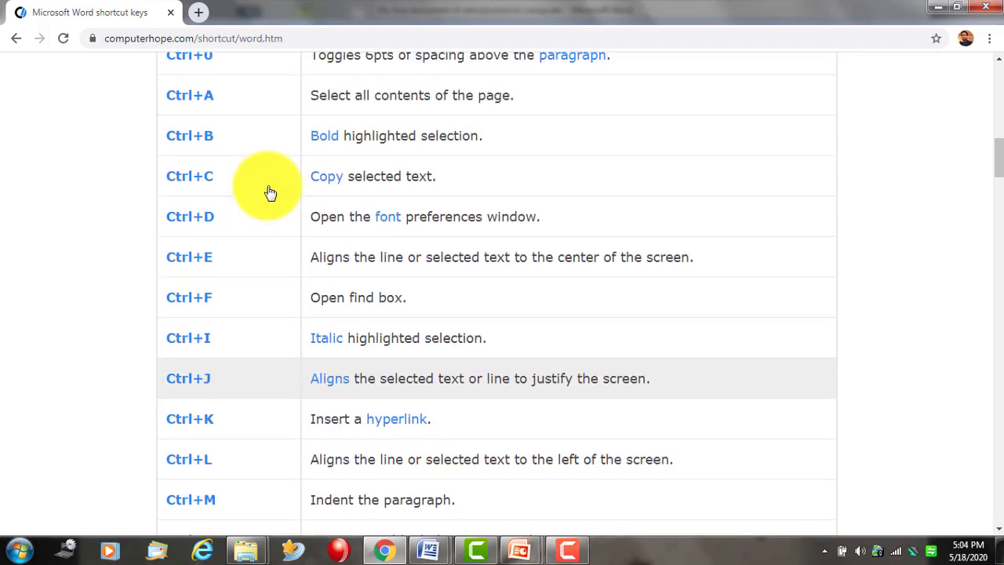
scroll(265, 184, "up", 1)
scroll(243, 191, "up", 1)
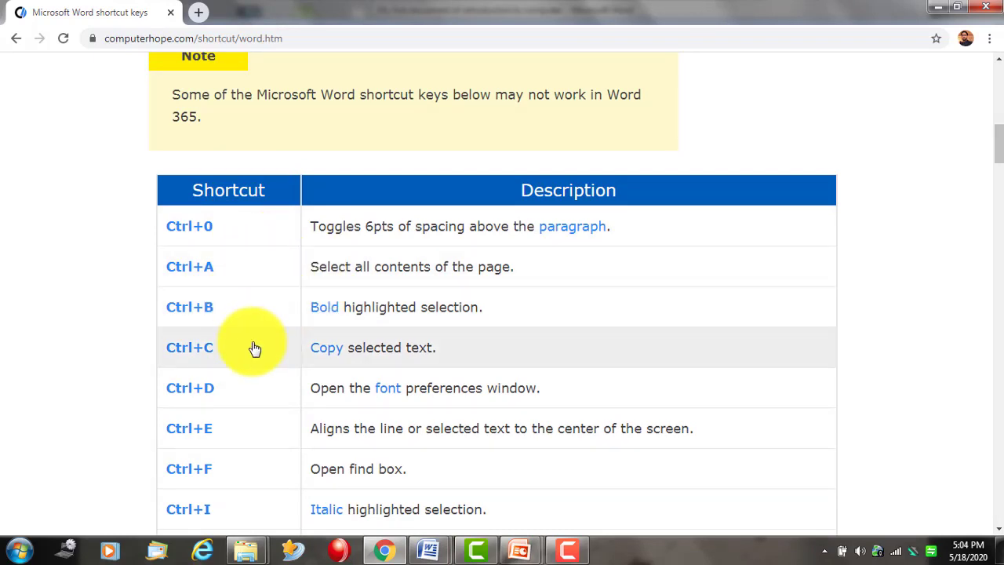
scroll(253, 447, "down", 4)
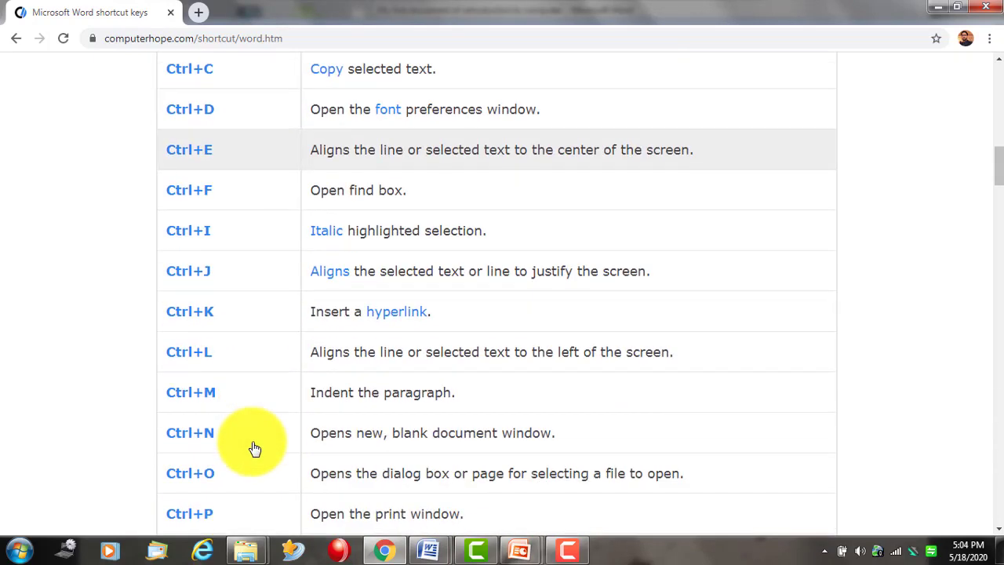
scroll(255, 448, "down", 4)
scroll(253, 451, "down", 4)
scroll(466, 269, "up", 6)
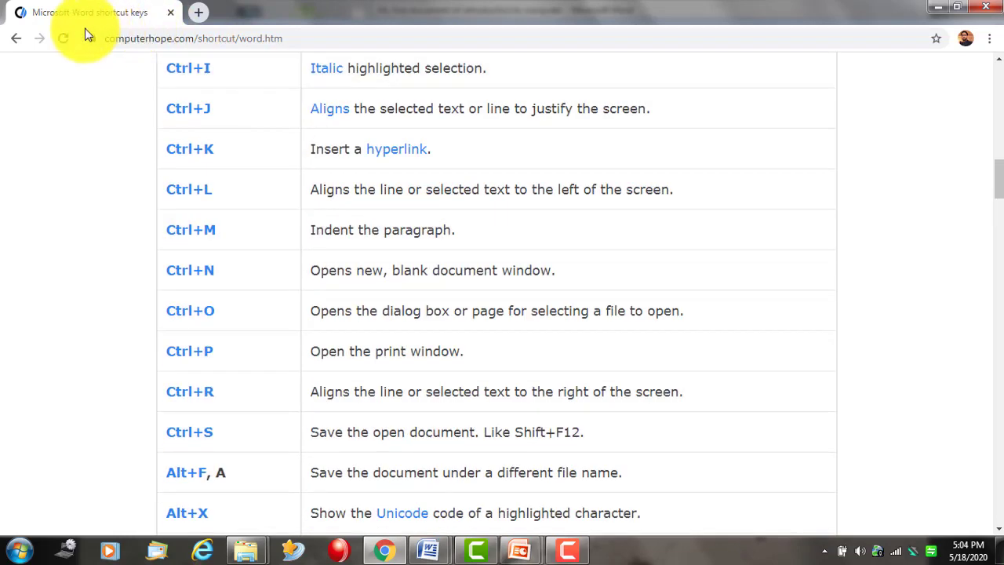
left_click(936, 8)
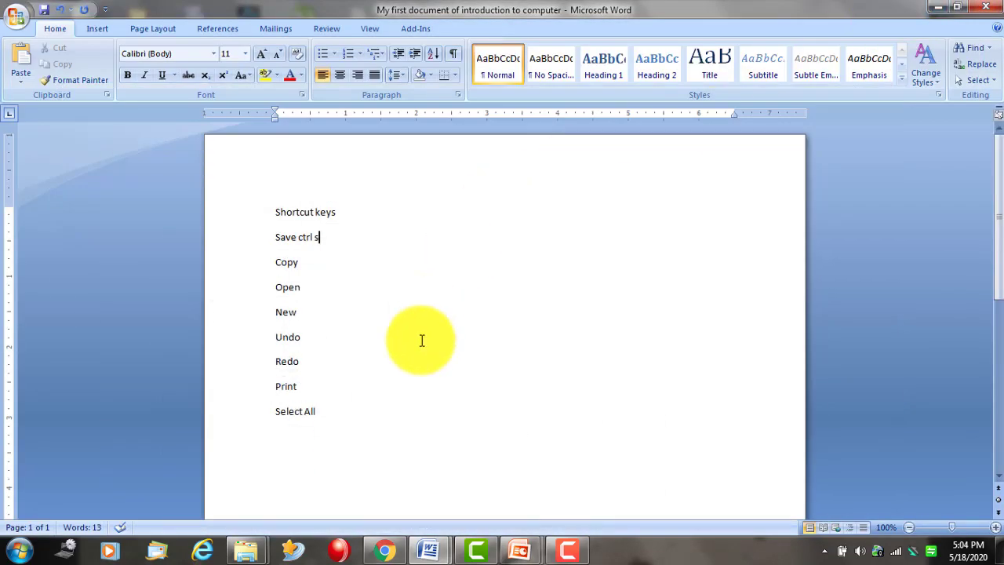
Tab Save's shortcut into a column and start 'ctrl +' after a tab on Copy.
left_click(383, 360)
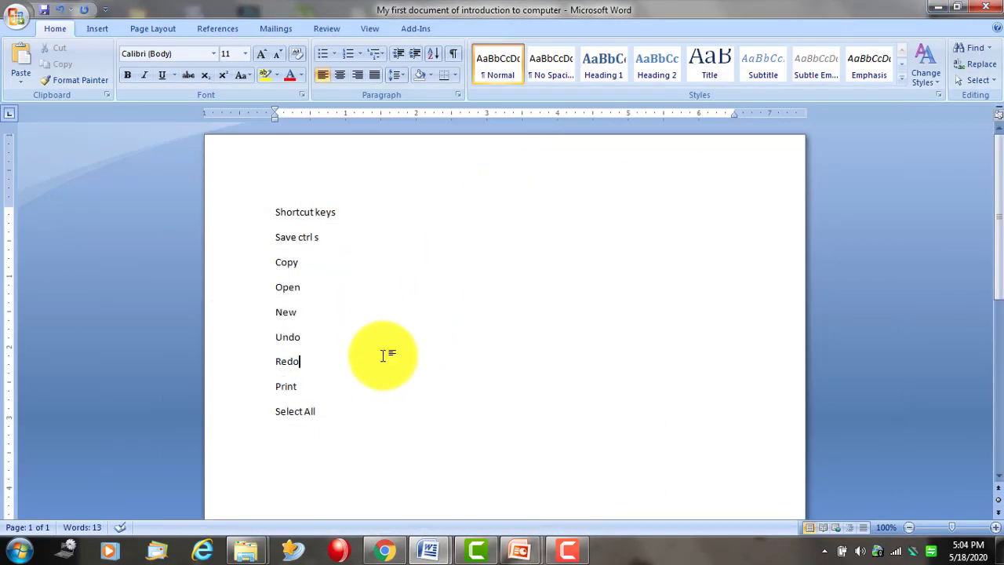
left_click(314, 237)
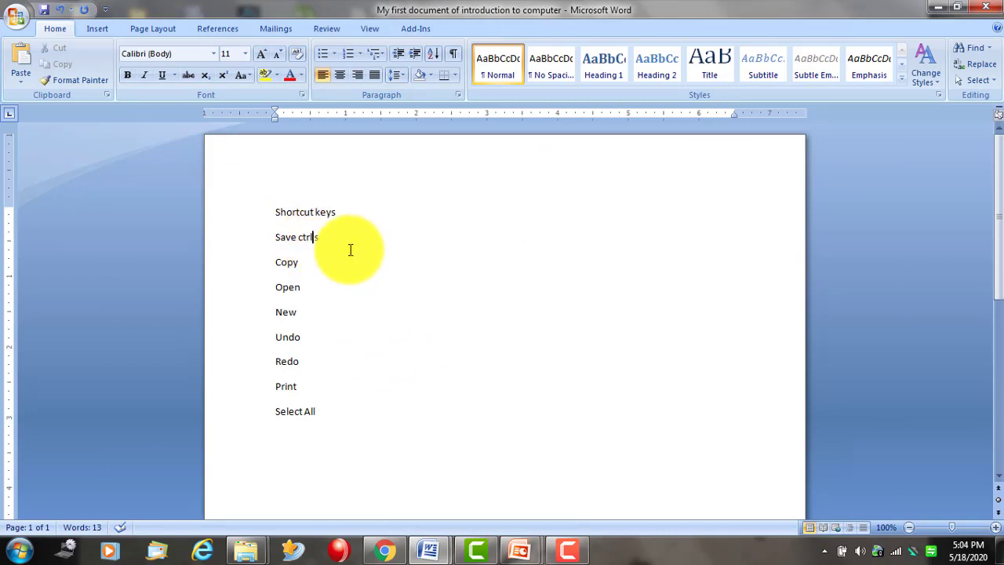
type("+")
left_click(297, 238)
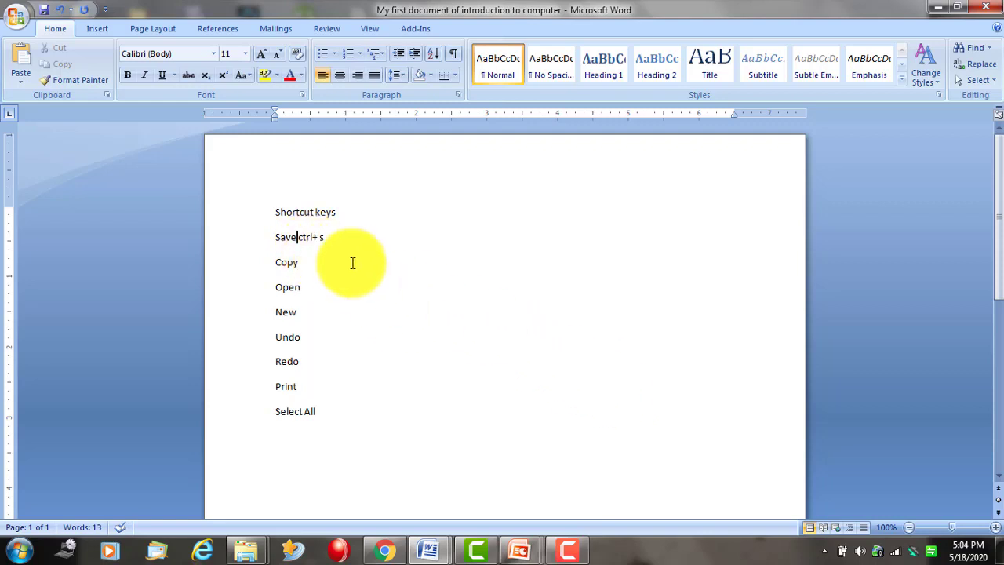
key("Tab")
key("Tab")
key("Tab")
key("Tab")
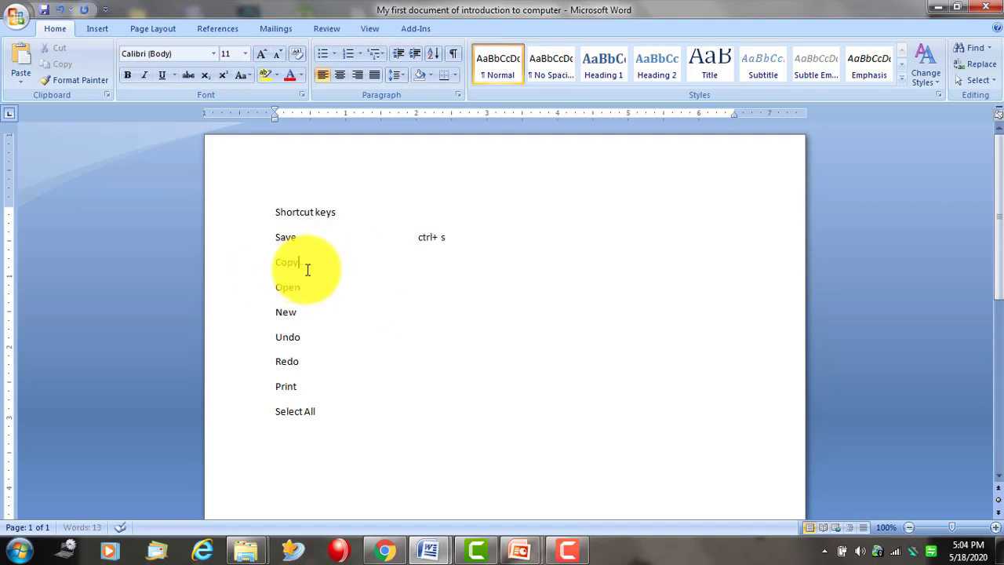
left_click(345, 277)
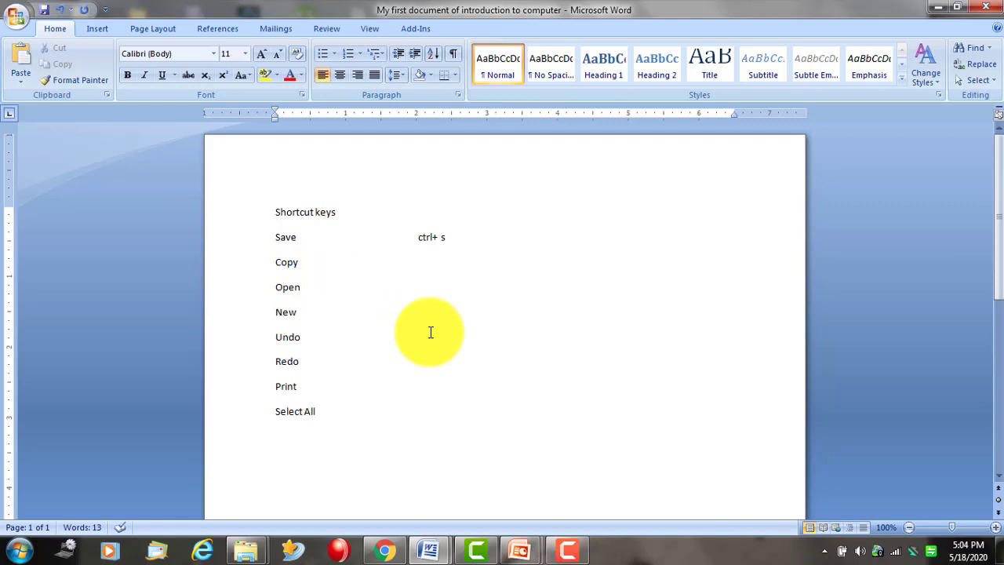
key("Tab")
key("Tab")
key("Tab")
type("ctrl")
type(" +")
Realign Save's 'ctrl + s' and Copy's shortcut with tabs, then complete 'ctrl + c'.
left_click(439, 237)
key("Left")
key("BackSpace")
key("BackSpace")
key("BackSpace")
key("BackSpace")
key("BackSpace")
key("BackSpace")
key("BackSpace")
key("BackSpace")
key("Tab")
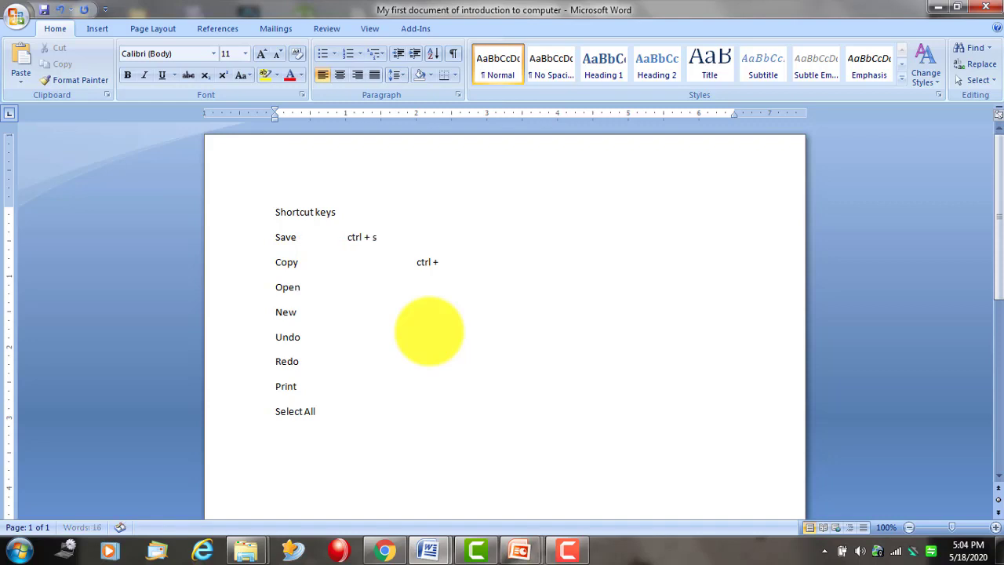
key("Tab")
key("Tab")
key("Down")
key("BackSpace")
key("BackSpace")
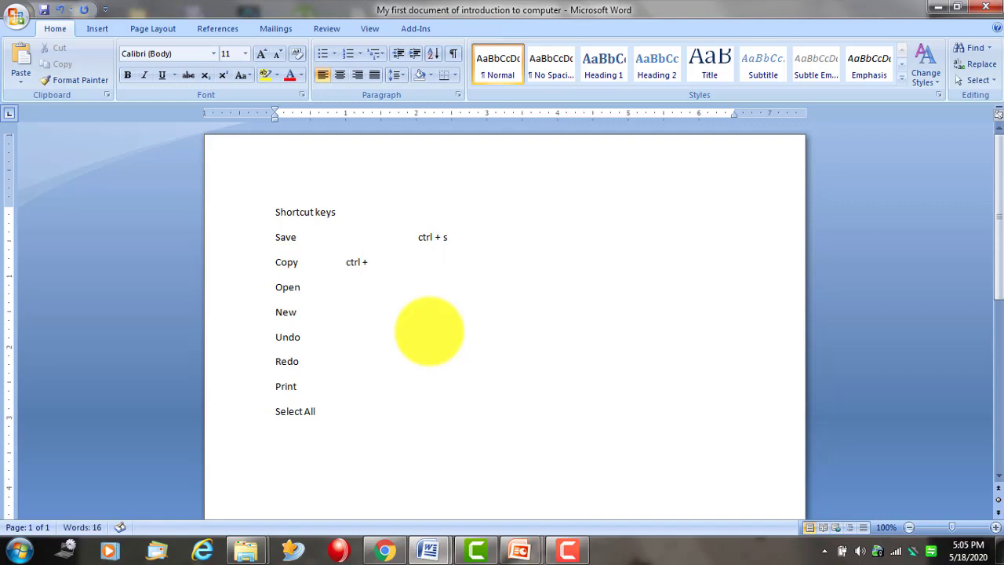
key("BackSpace")
key("BackSpace")
key("Tab")
key("Tab")
key("Tab")
key("Up")
key("Down")
left_click(453, 263)
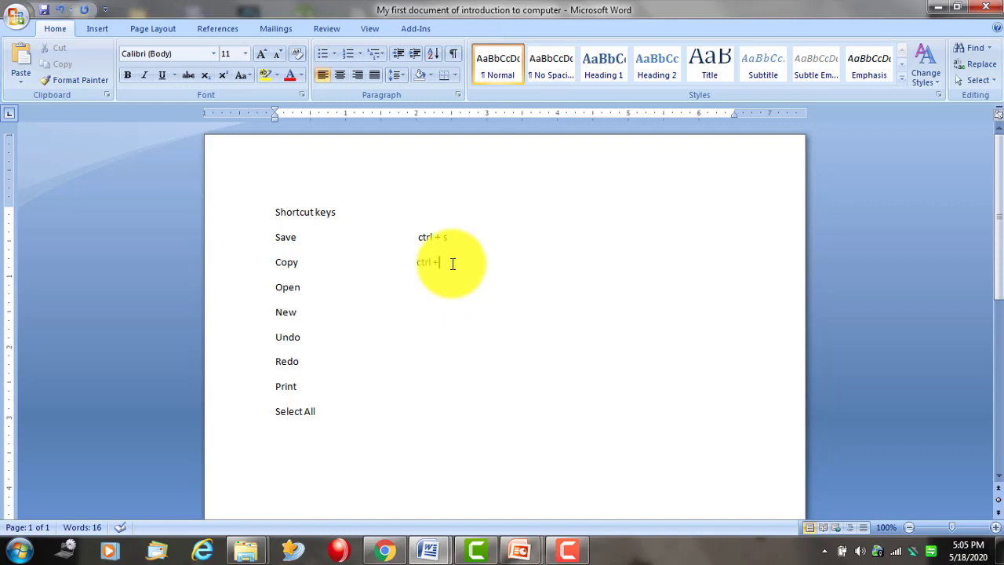
type(" c")
Paste ctrl + c into the shortcut column of the Open, New and Undo lines.
left_click_drag(452, 262, 417, 262)
key("ctrl+c")
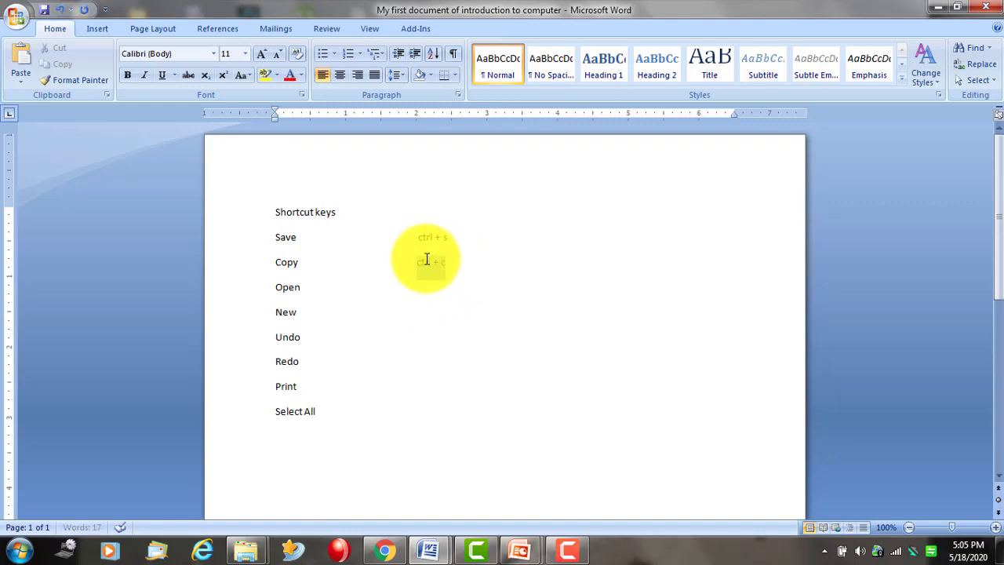
left_click(424, 290)
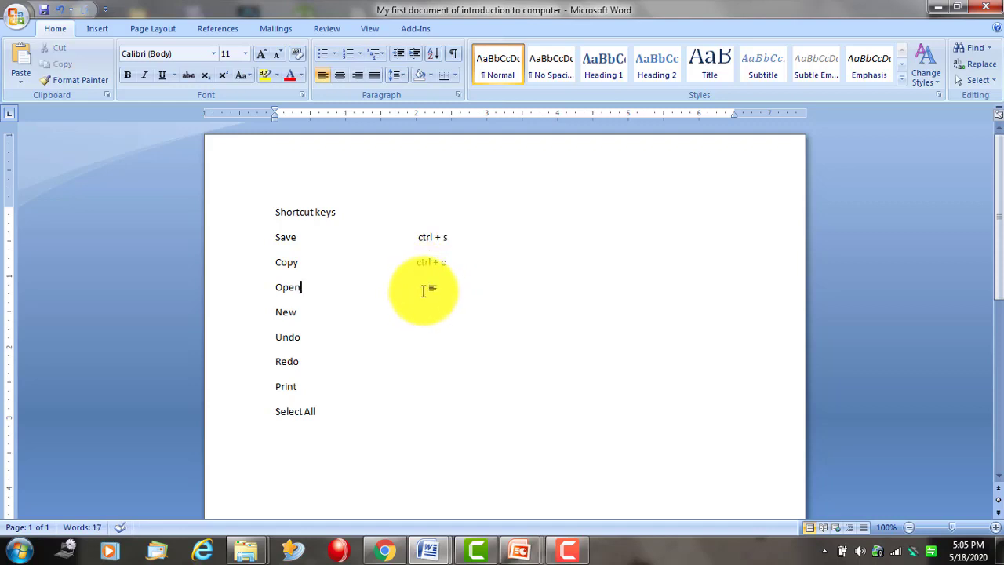
key("Tab")
key("Tab")
key("Tab")
key("ctrl+v")
key("Down")
key("Tab")
key("ctrl+v")
key("Down")
key("Tab")
key("ctrl+v")
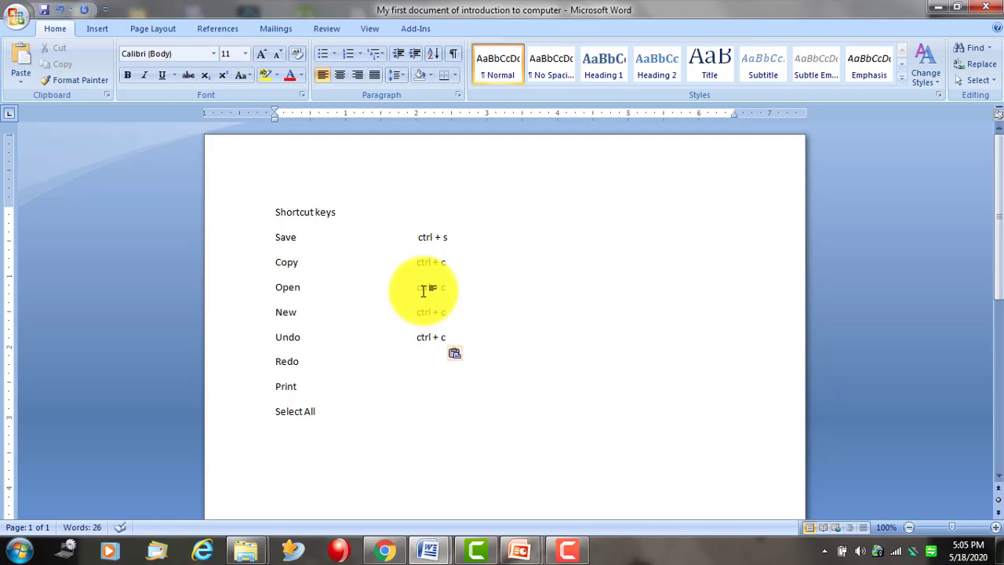
Change the pasted shortcuts to ctrl + O and ctrl + N, and capitalise ctrl + C.
key("BackSpace")
type("o")
key("Down")
key("BackSpace")
type("N")
type("O")
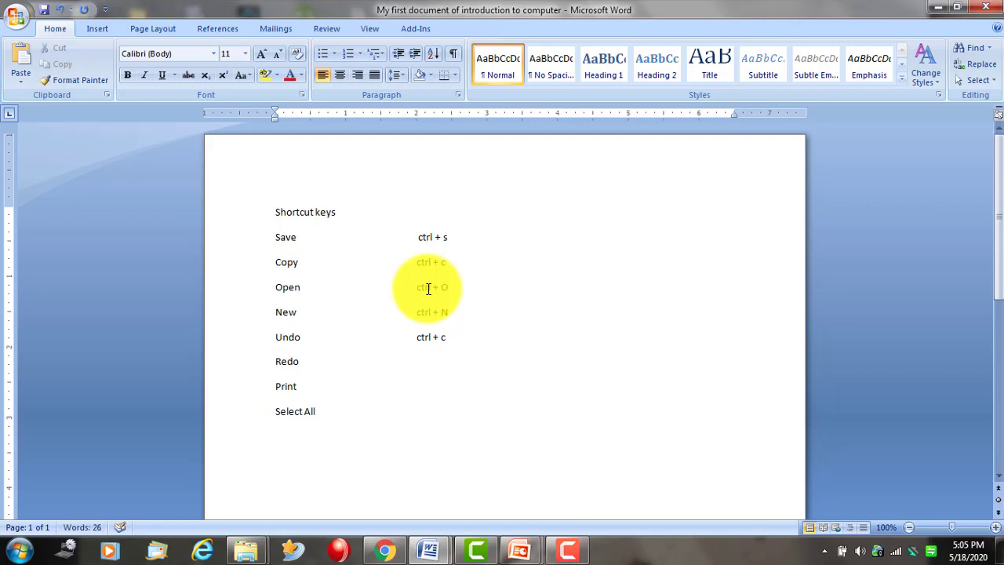
key("Up")
key("BackSpace")
type("C")
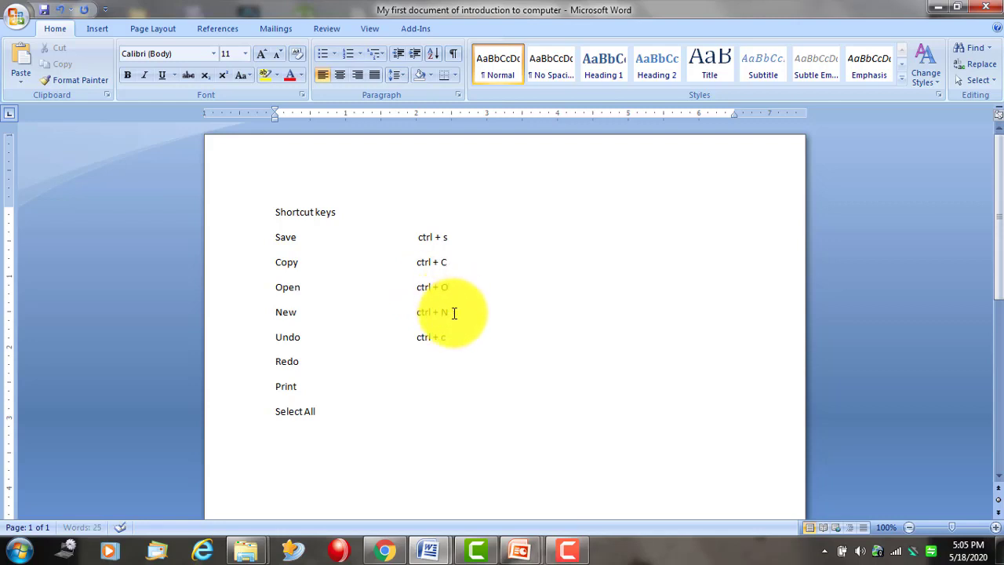
key("Up")
type("C")
key("BackSpace")
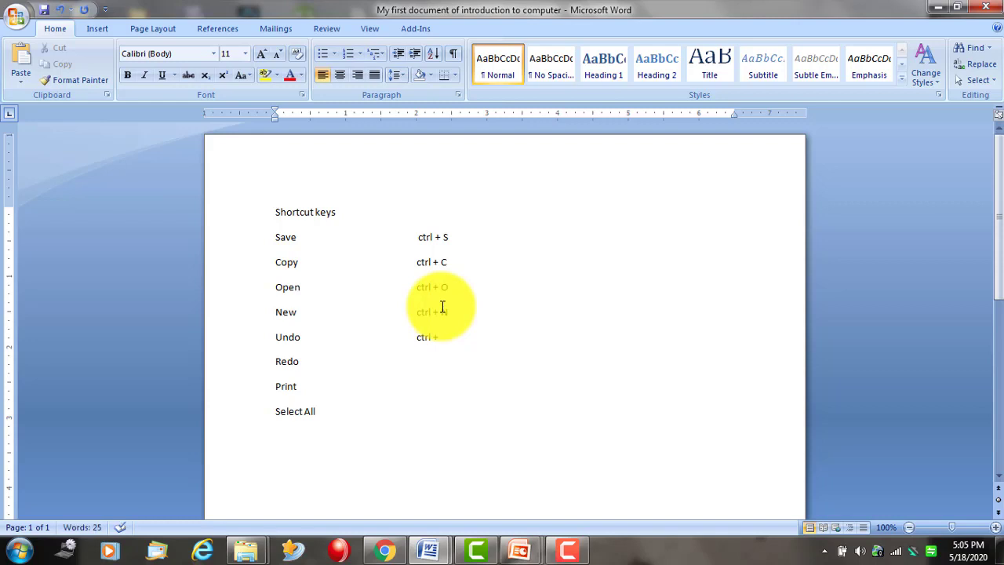
Add the ctrl + Y shortcut beside Redo.
key("Down")
key("Tab")
key("ctrl+v")
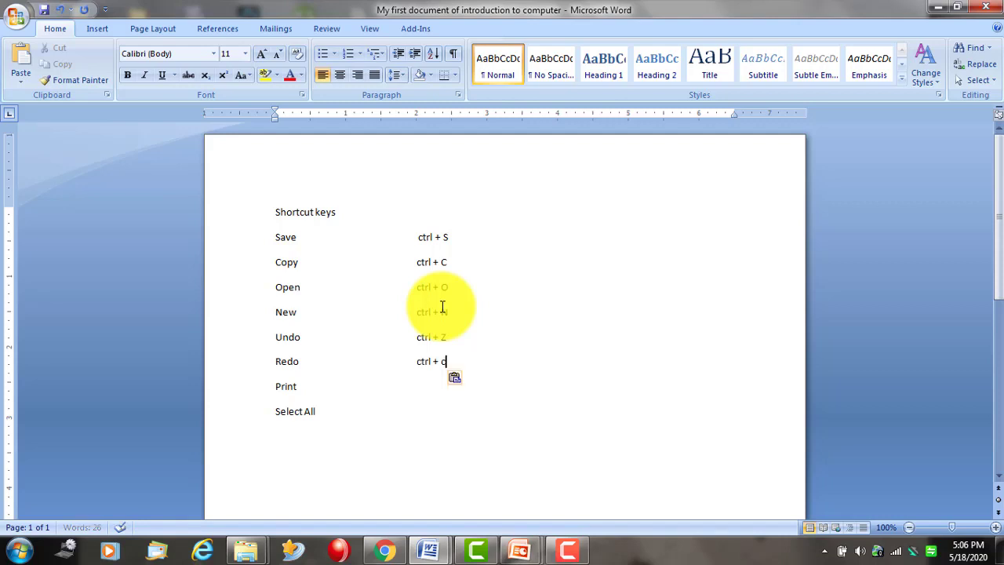
key("BackSpace")
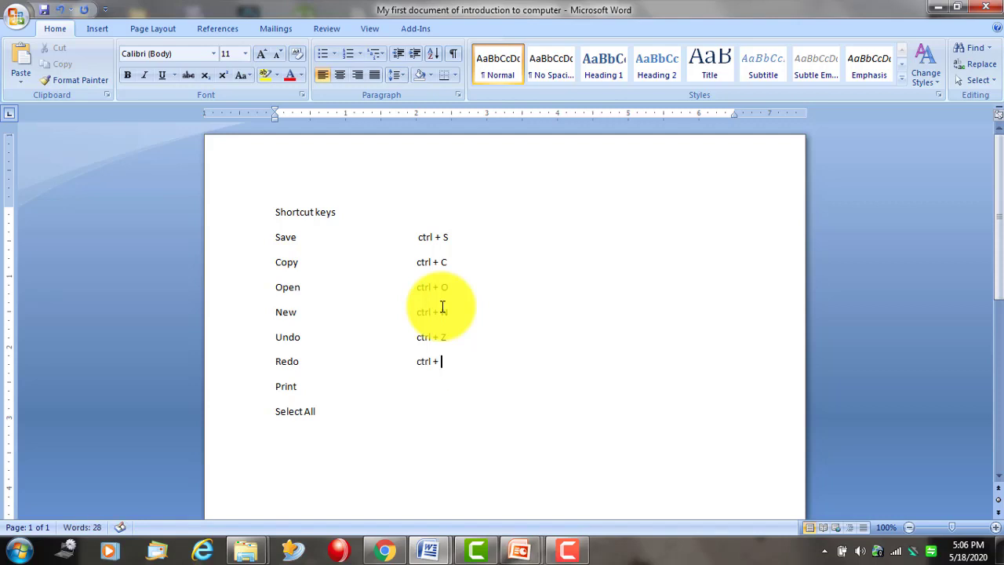
type("Y")
Add ctrl + P to Print and ctrl + A to Select All, then save the document.
key("Down")
key("Tab")
key("ctrl+v")
key("BackSpace")
key("Down")
key("Tab")
key("Tab")
key("Tab")
key("ctrl+v")
key("BackSpace")
type("A")
key("ctrl+s")
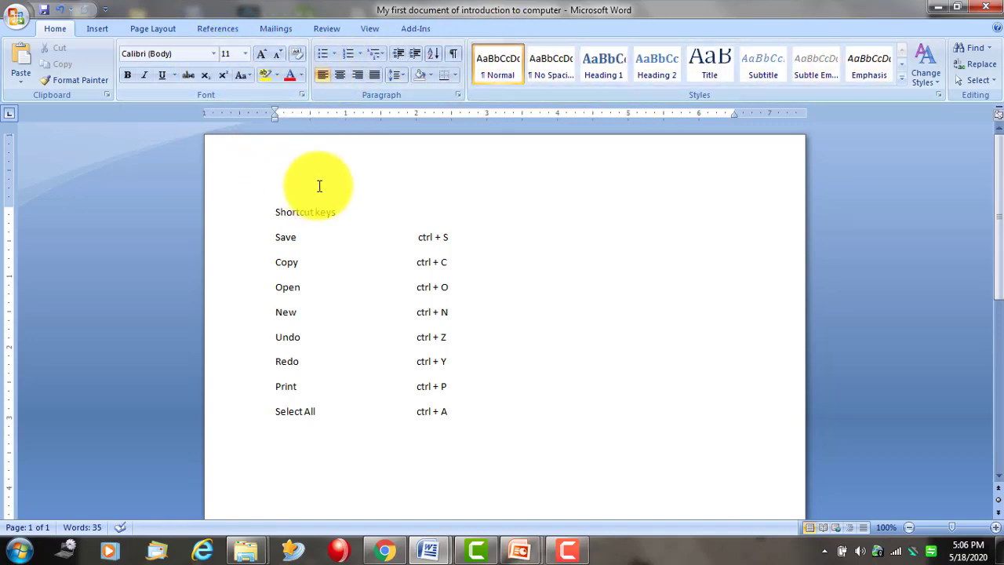
Center the Shortcut keys heading and add blank lines below it.
left_click_drag(343, 211, 276, 210)
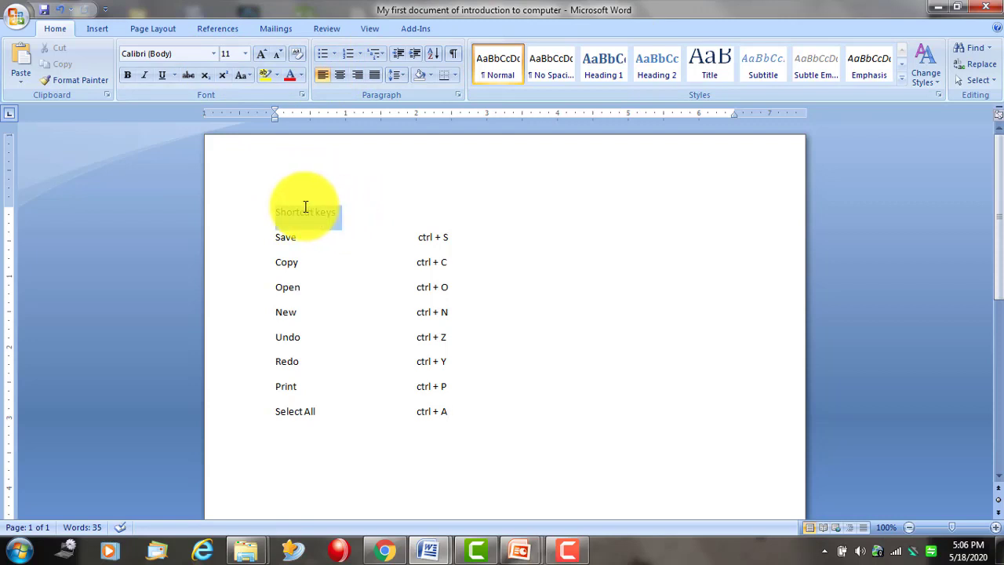
left_click(339, 75)
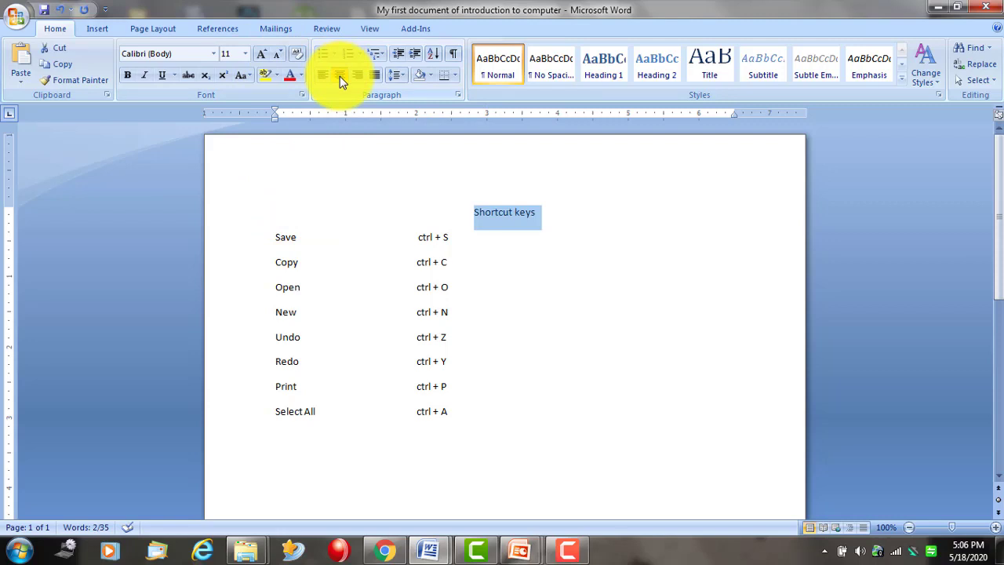
left_click(579, 221)
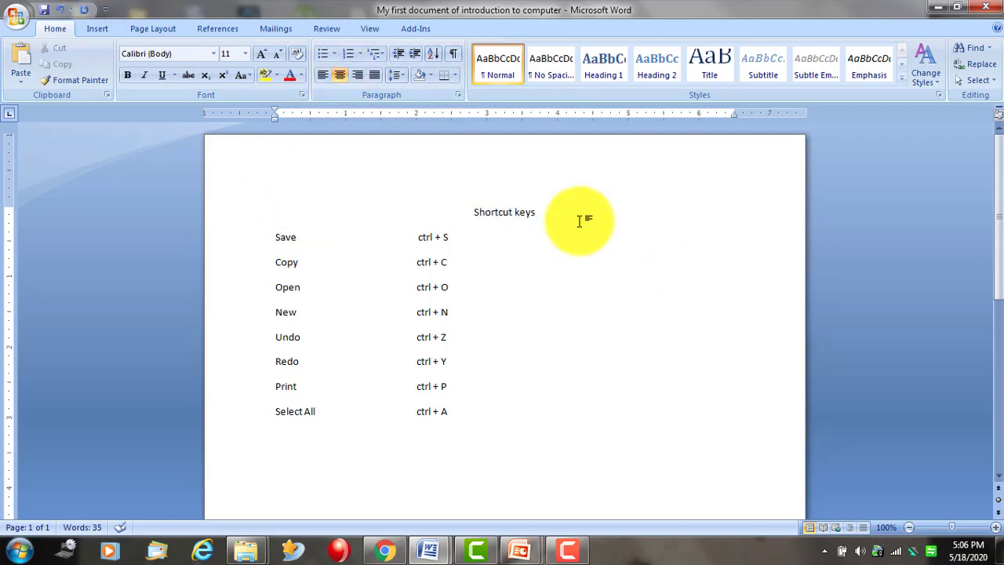
key("Return")
key("Return")
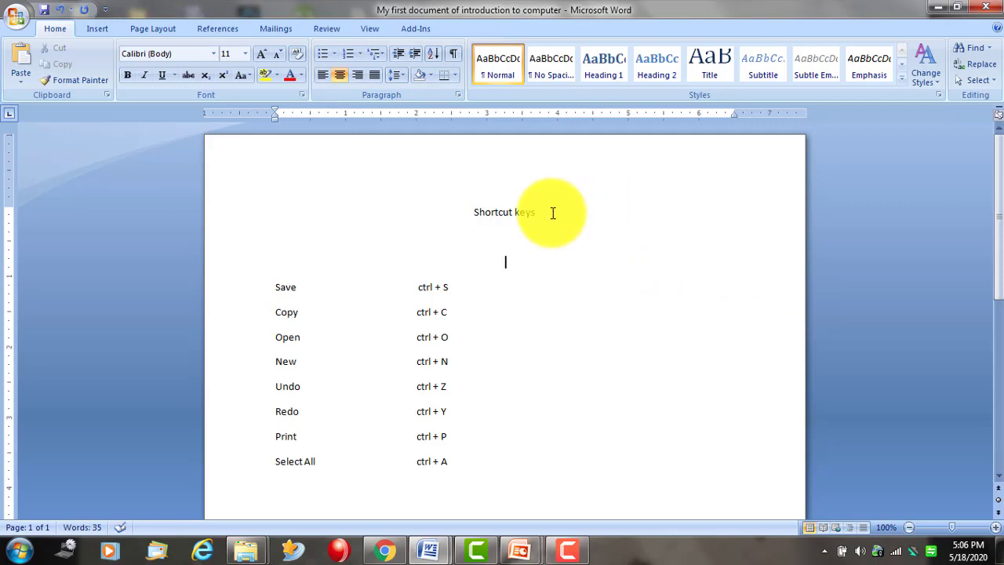
Set the Shortcut keys heading in Times New Roman and adjust its font size.
left_click_drag(553, 212, 466, 216)
left_click(245, 55)
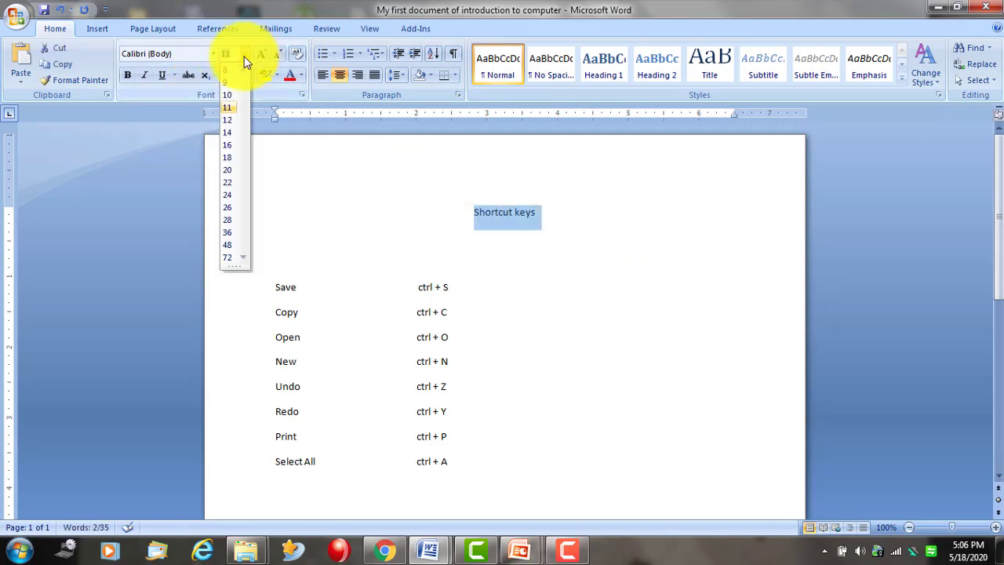
left_click(227, 159)
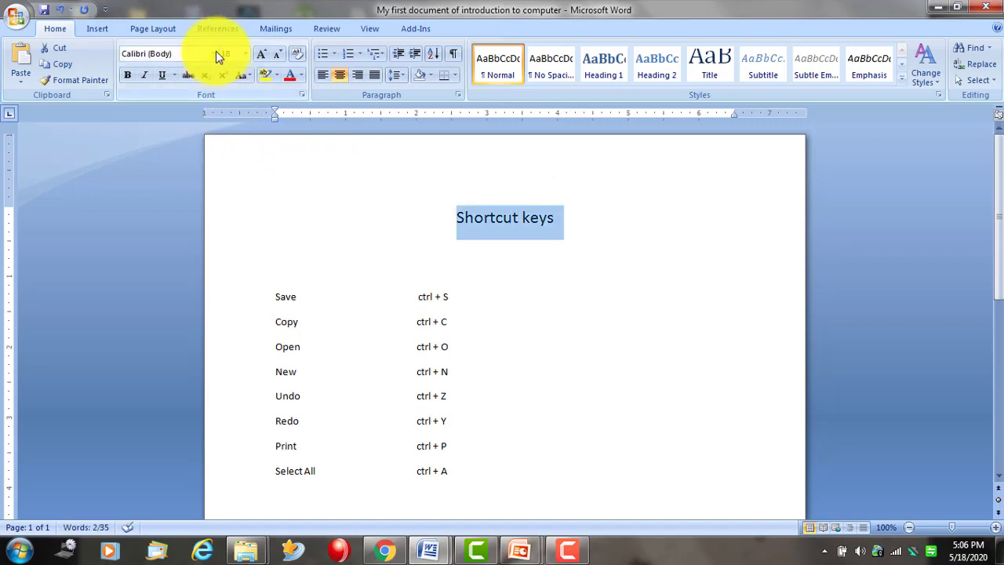
left_click(214, 52)
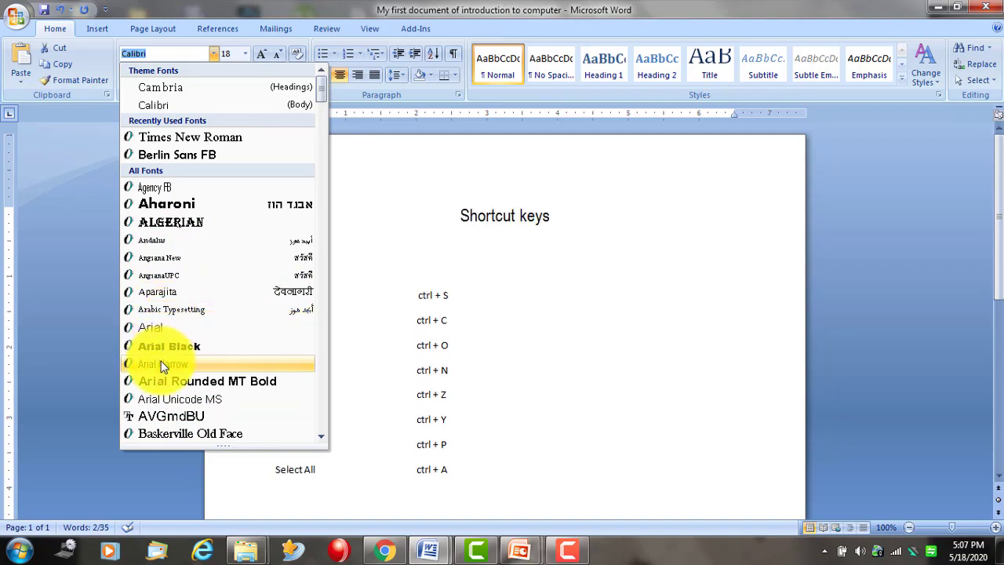
left_click(215, 138)
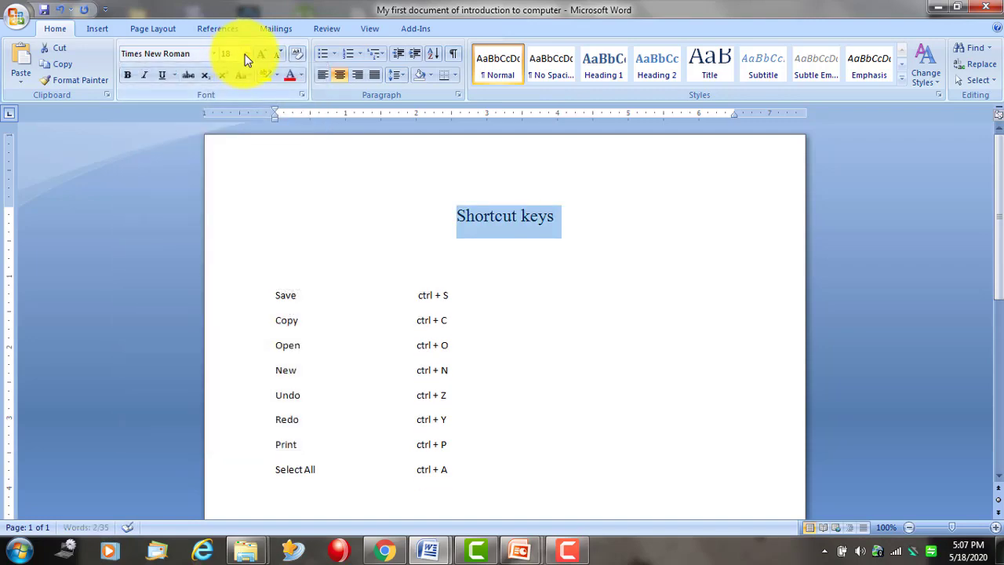
left_click(244, 54)
Make the heading 14 pt and set the shortcut list in Times New Roman 12 pt.
left_click(232, 134)
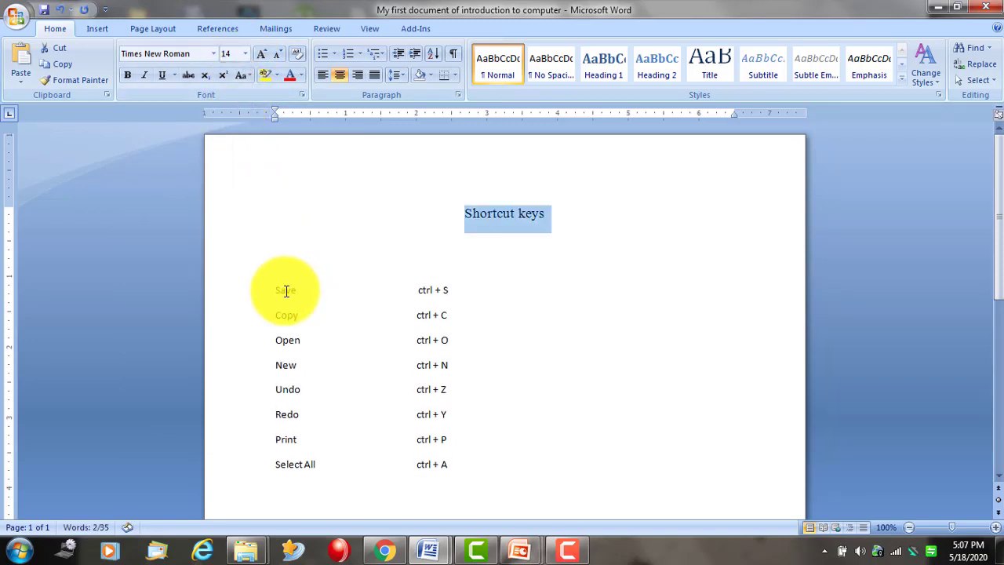
left_click_drag(275, 287, 431, 482)
left_click(244, 54)
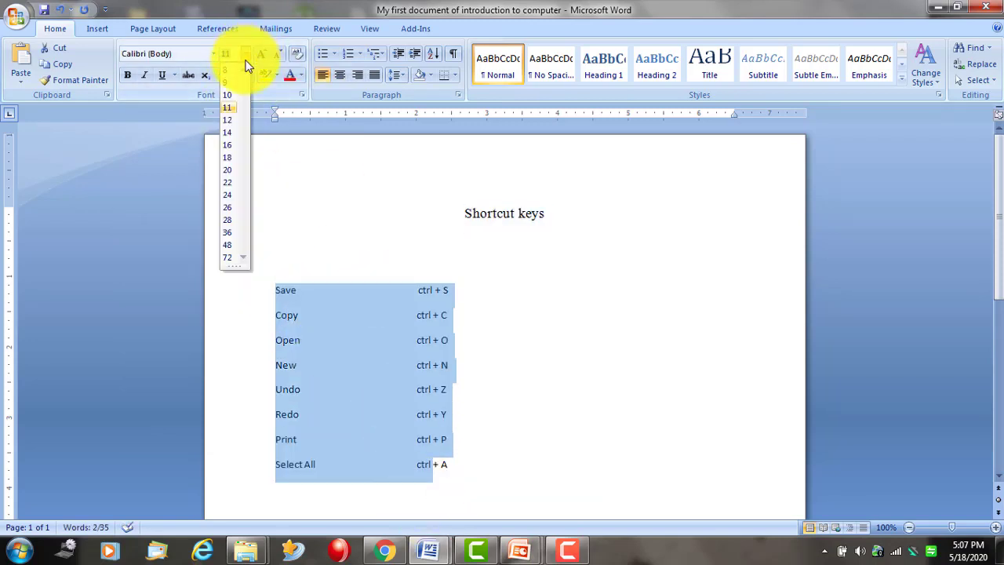
left_click(227, 113)
left_click(217, 53)
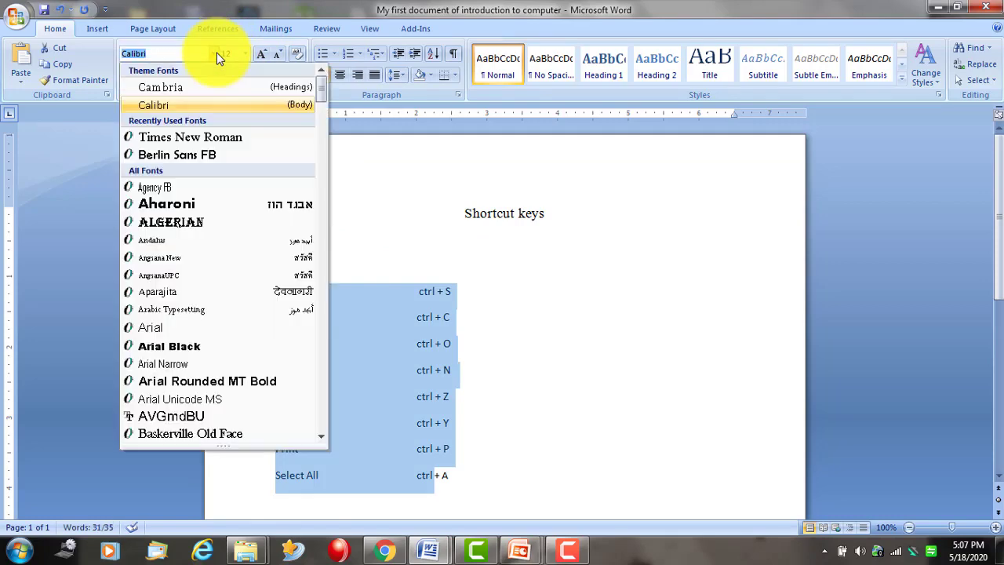
left_click(190, 139)
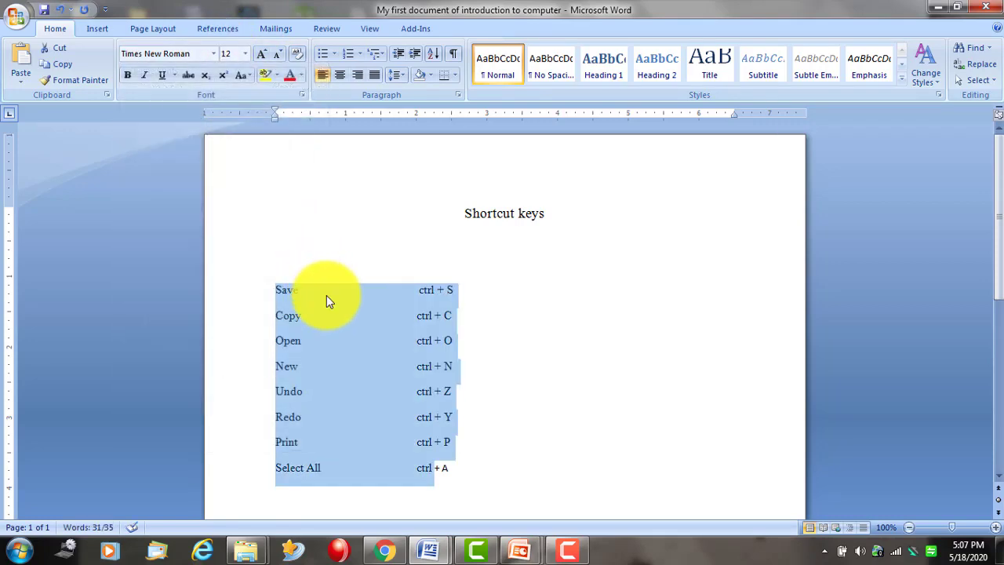
left_click(416, 315)
Copy the Print row's formatting onto the Select All row with Format Painter.
left_click_drag(502, 441, 227, 274)
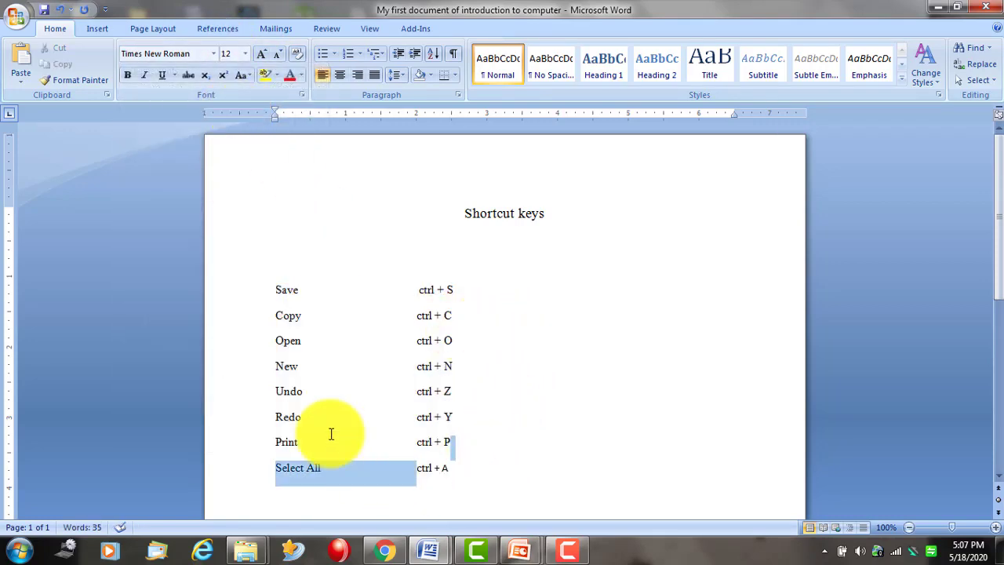
left_click(280, 276)
scroll(454, 467, "down", 3)
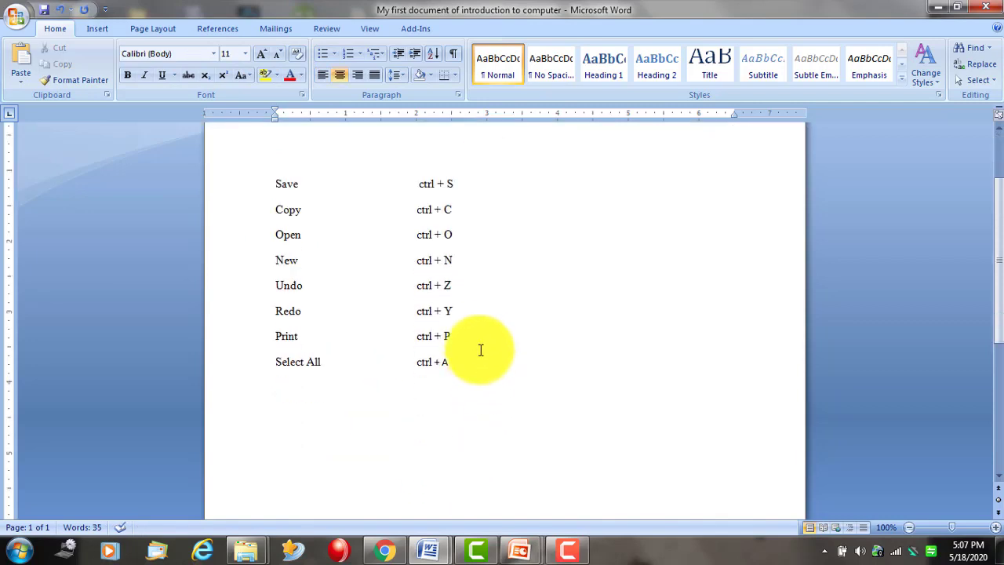
left_click_drag(275, 336, 455, 339)
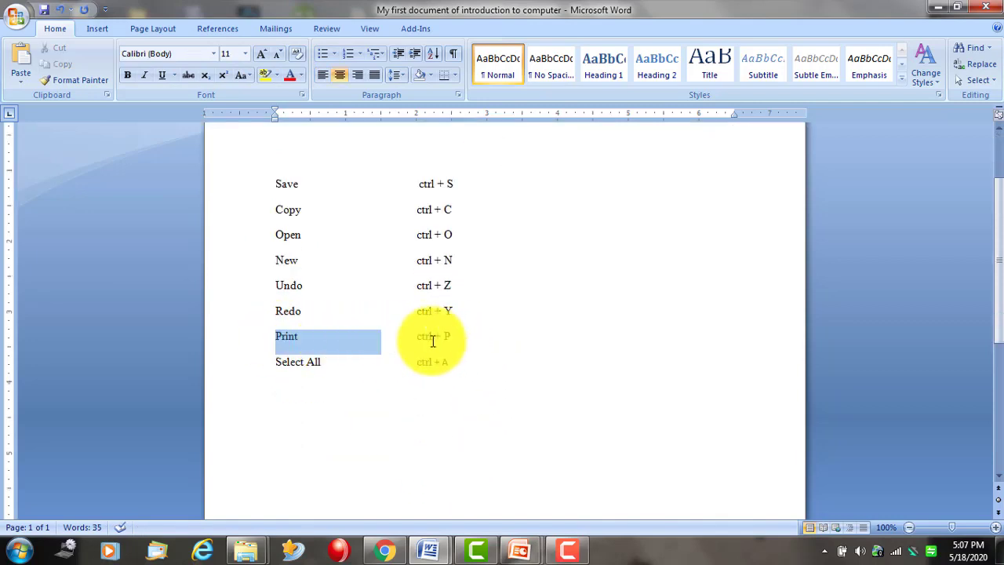
left_click(62, 82)
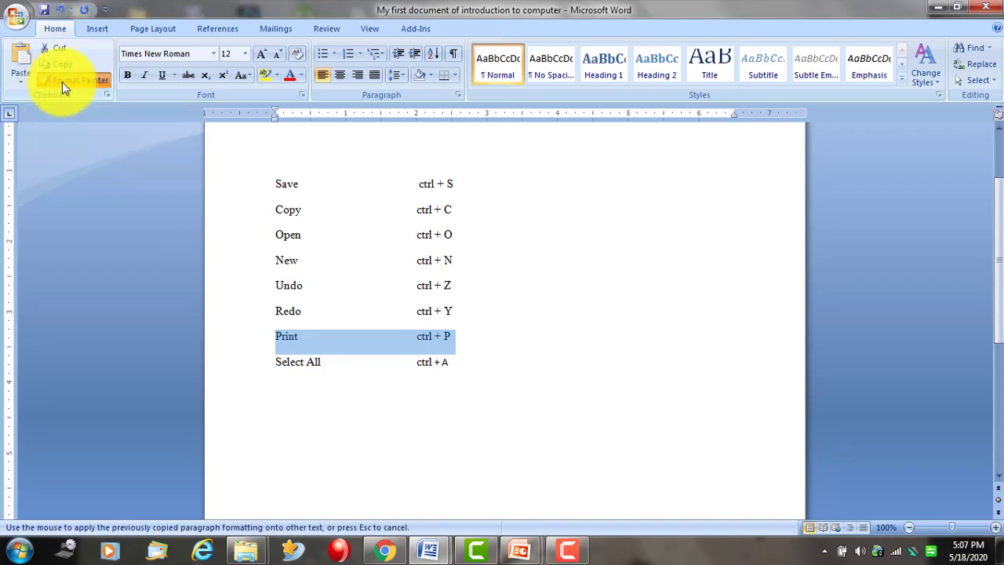
left_click_drag(455, 361, 267, 361)
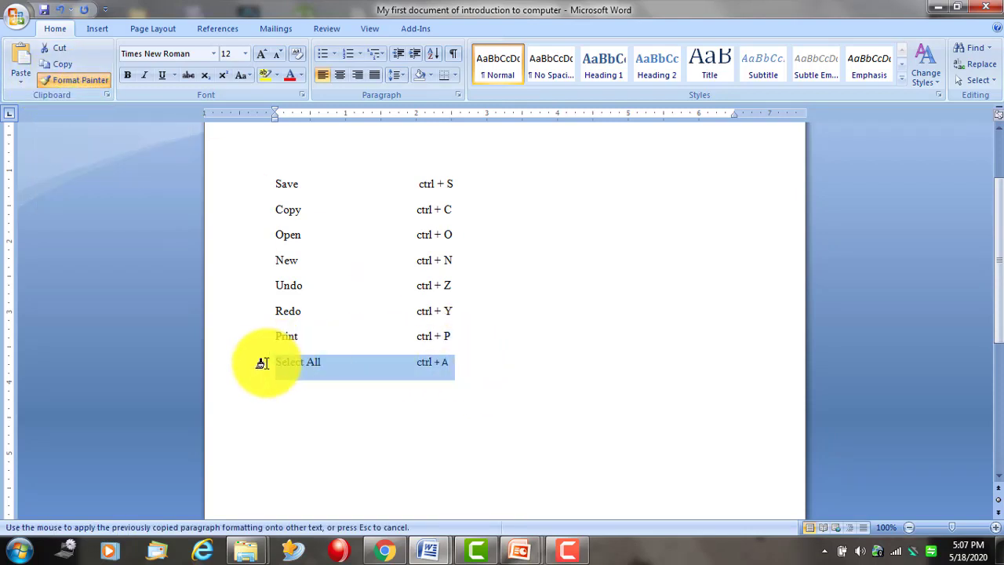
left_click(604, 447)
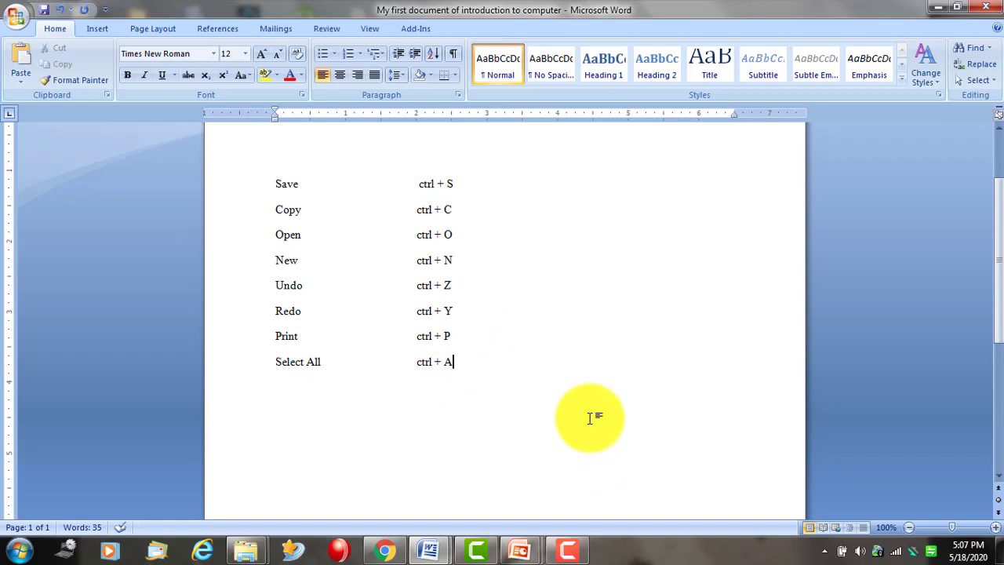
scroll(513, 350, "up", 3)
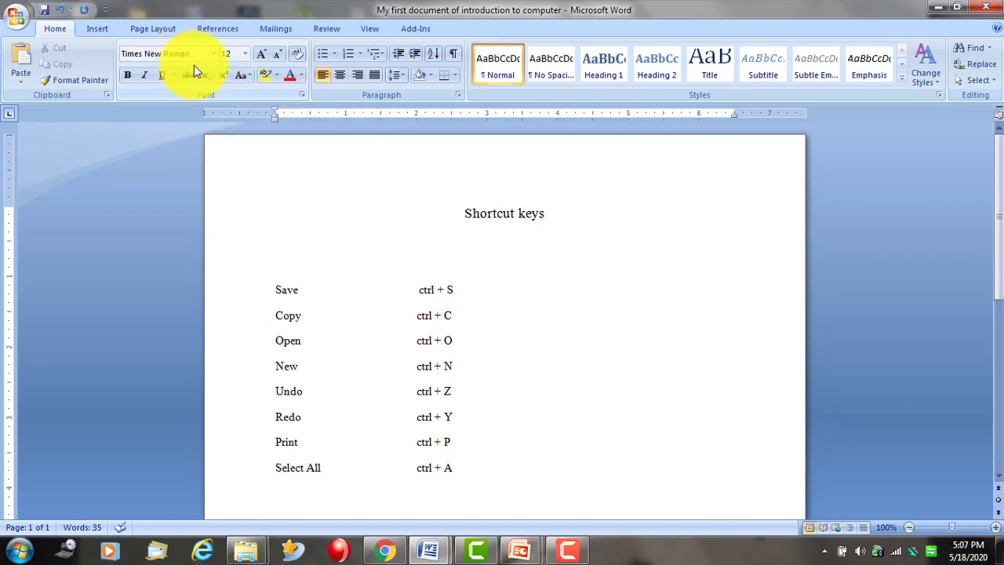
Enlarge the shortcut list to 16 pt and remove the extra space before ctrl + C.
left_click_drag(264, 284, 484, 432)
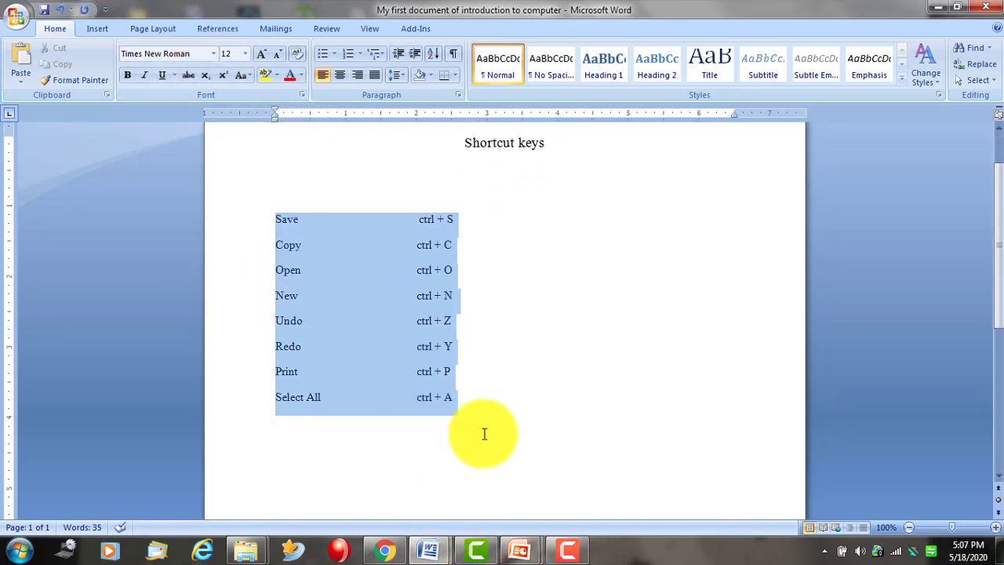
scroll(330, 137, "up", 2)
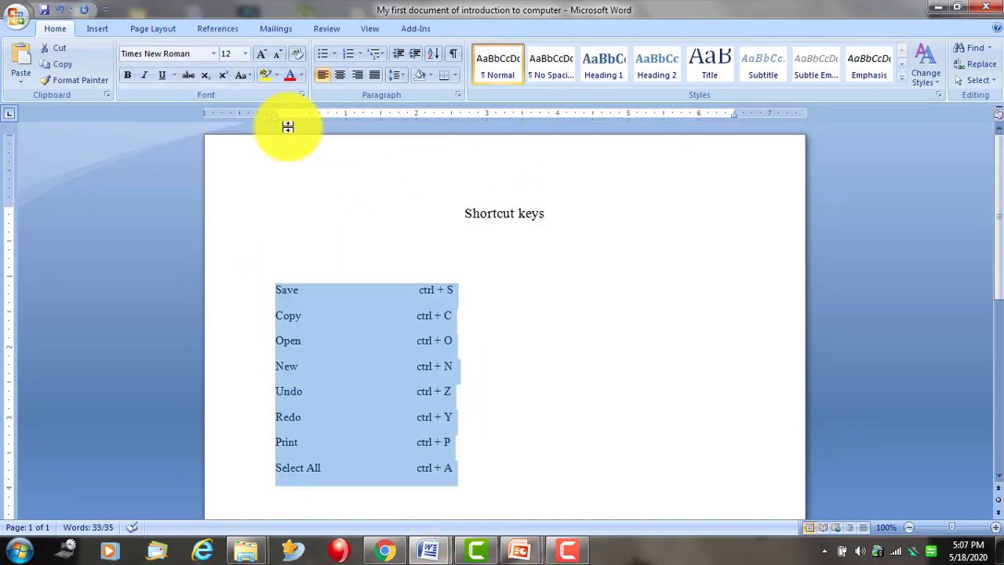
left_click(245, 54)
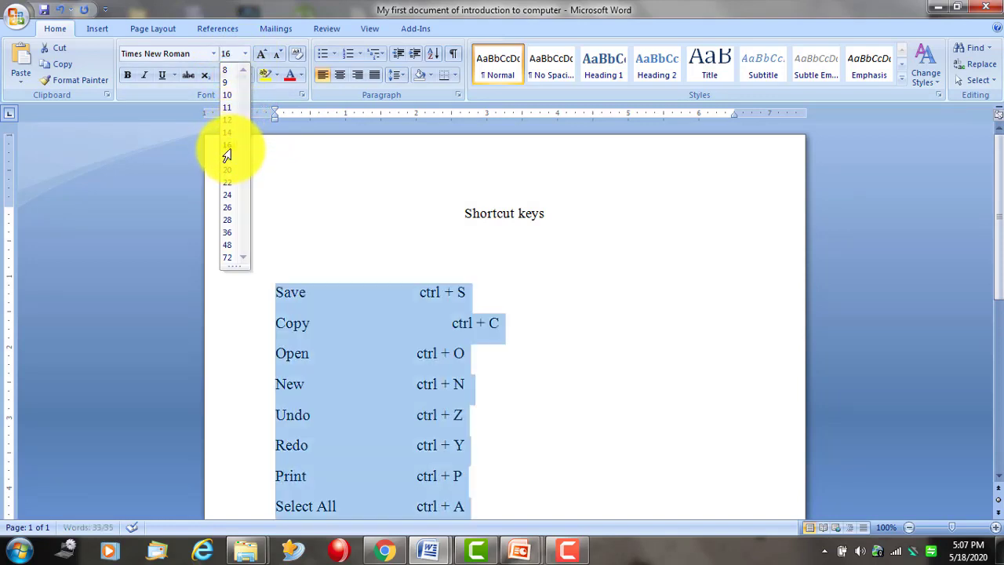
left_click(227, 146)
left_click(420, 324)
key("Delete")
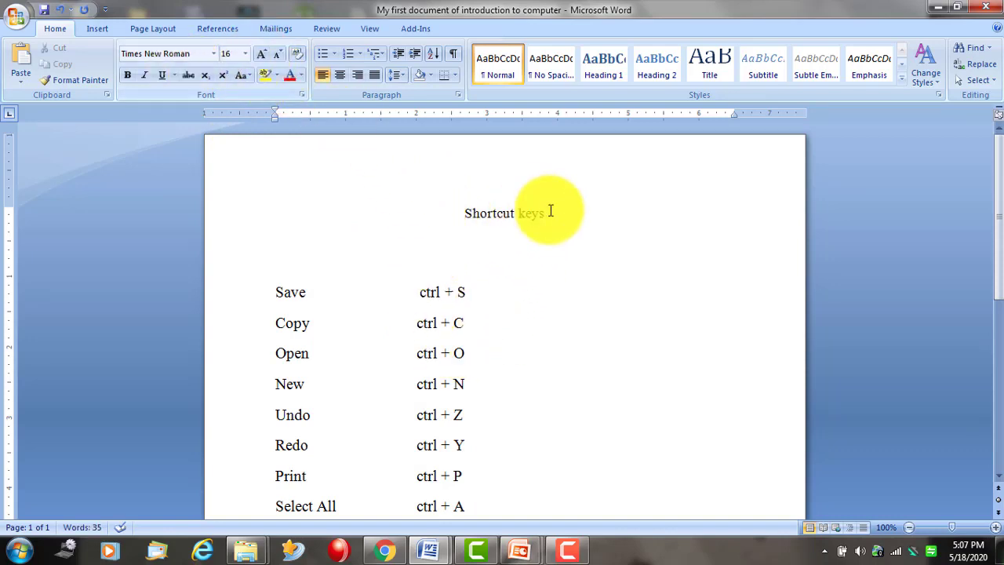
Make the Shortcut keys heading 20 pt and bold.
left_click_drag(547, 213, 461, 214)
left_click(245, 53)
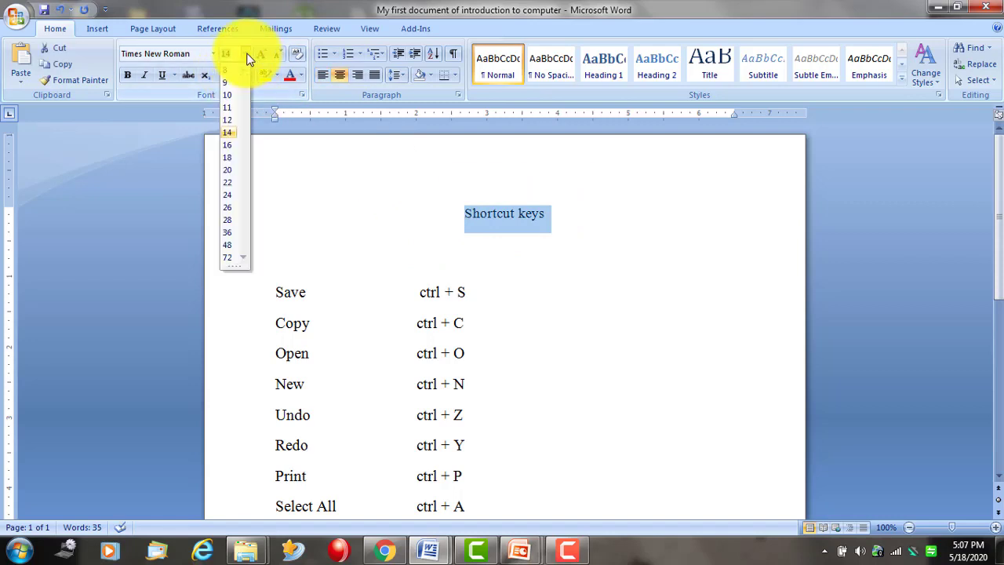
left_click(228, 171)
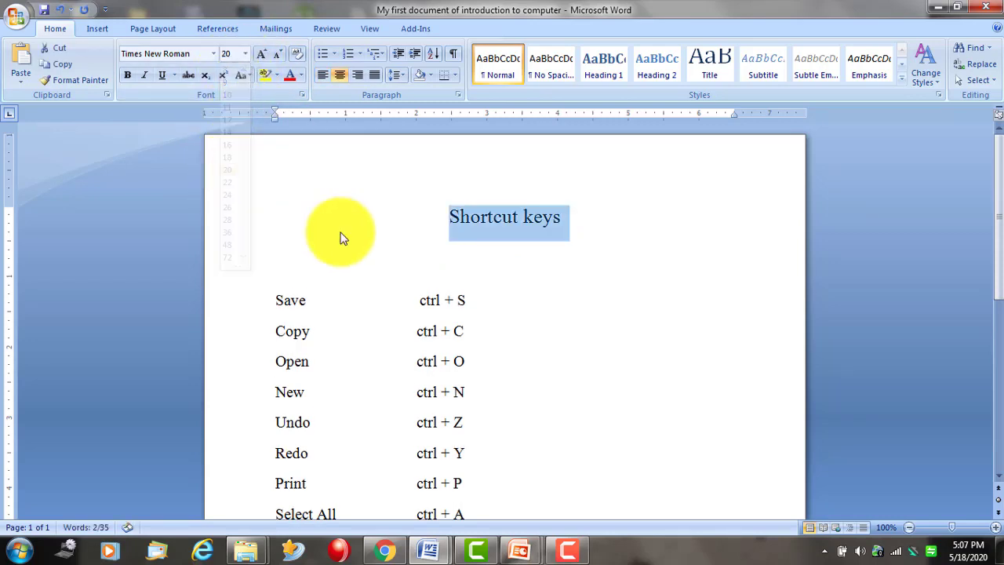
left_click(368, 269)
left_click_drag(593, 226, 412, 217)
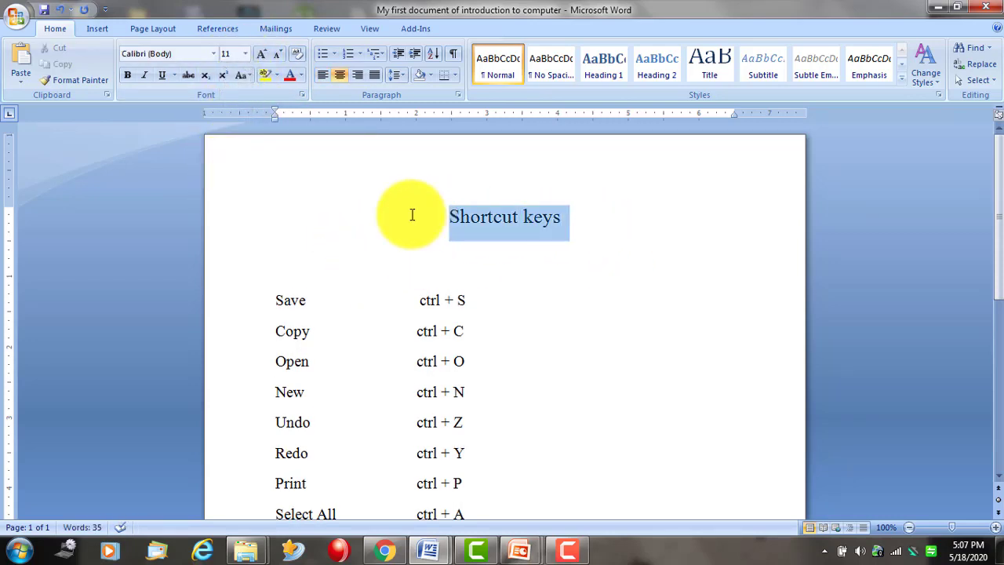
left_click(128, 76)
scroll(130, 77, "down", 1)
scroll(291, 224, "down", 2)
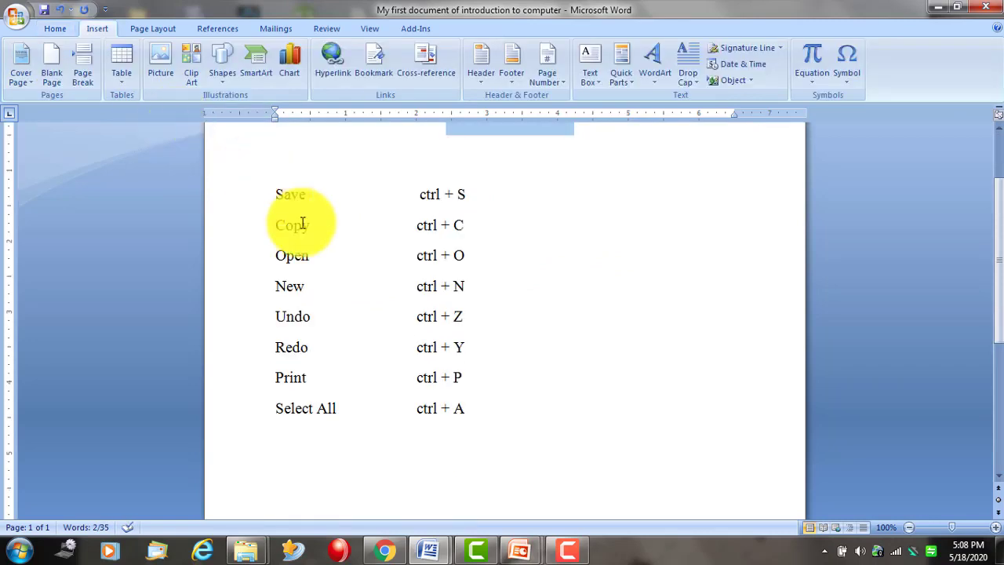
Add a new Bold row with the shortcut ctrl + B below Select All.
left_click(316, 410)
left_click(529, 422)
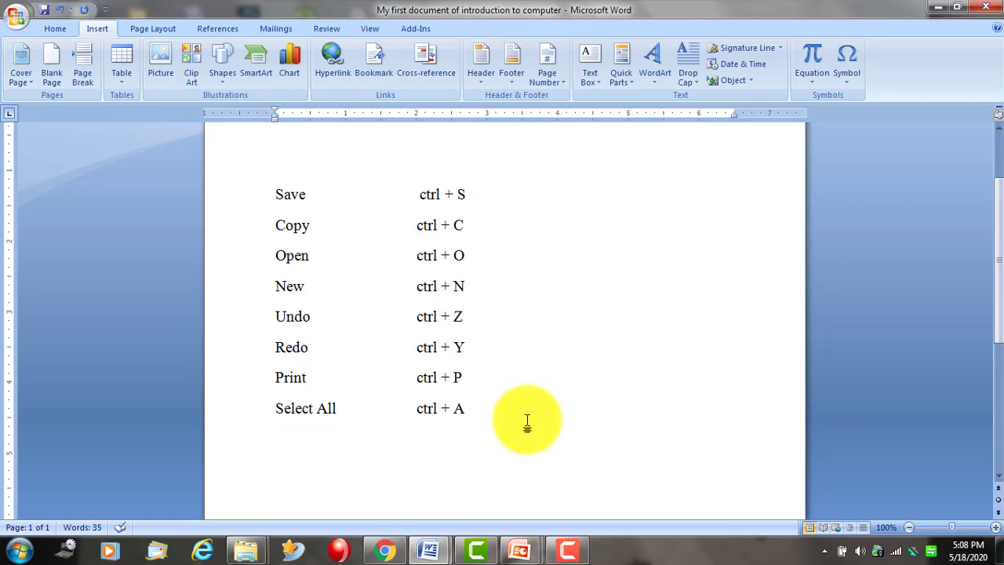
key("Return")
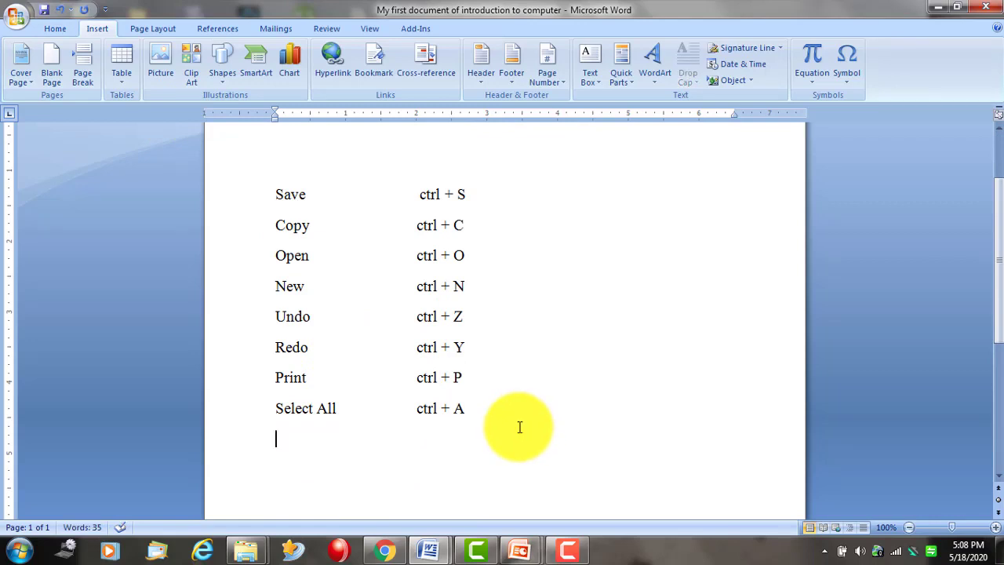
type("Bold")
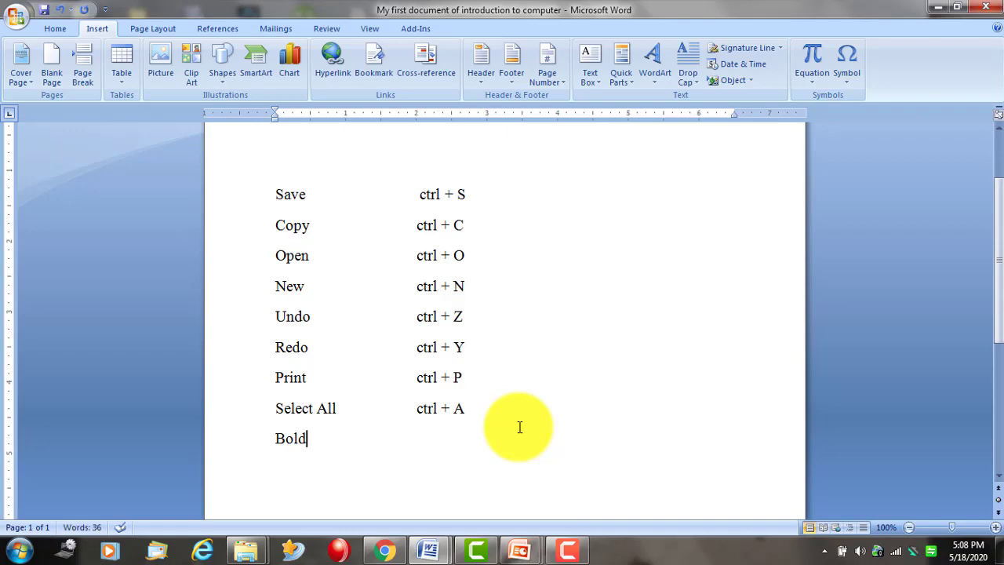
key("Tab")
type("ctrl + c")
key("BackSpace")
type("B")
Apply ctrl + A's formatting to the Bold line with Format Painter.
left_click_drag(468, 409, 365, 424)
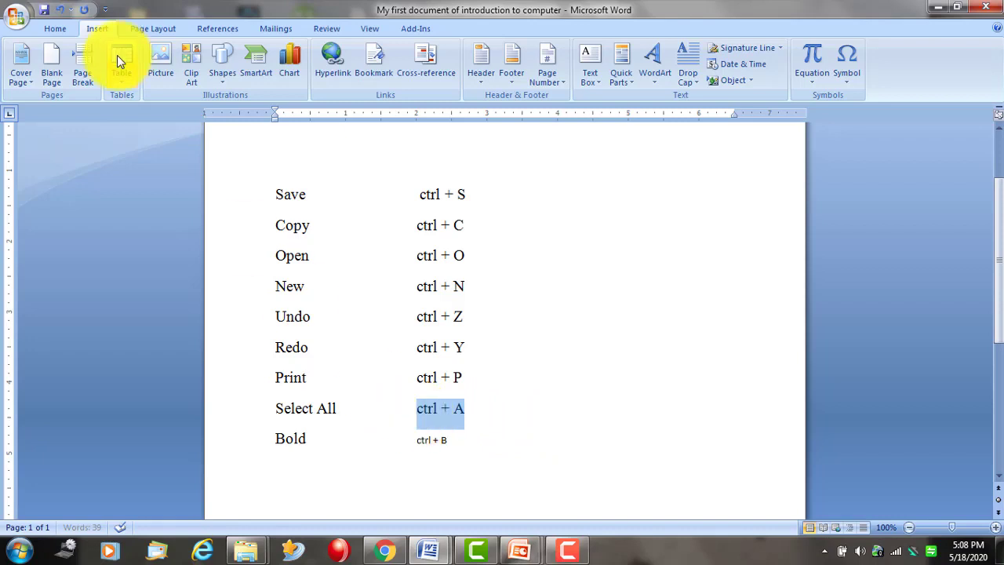
left_click(55, 28)
left_click(63, 80)
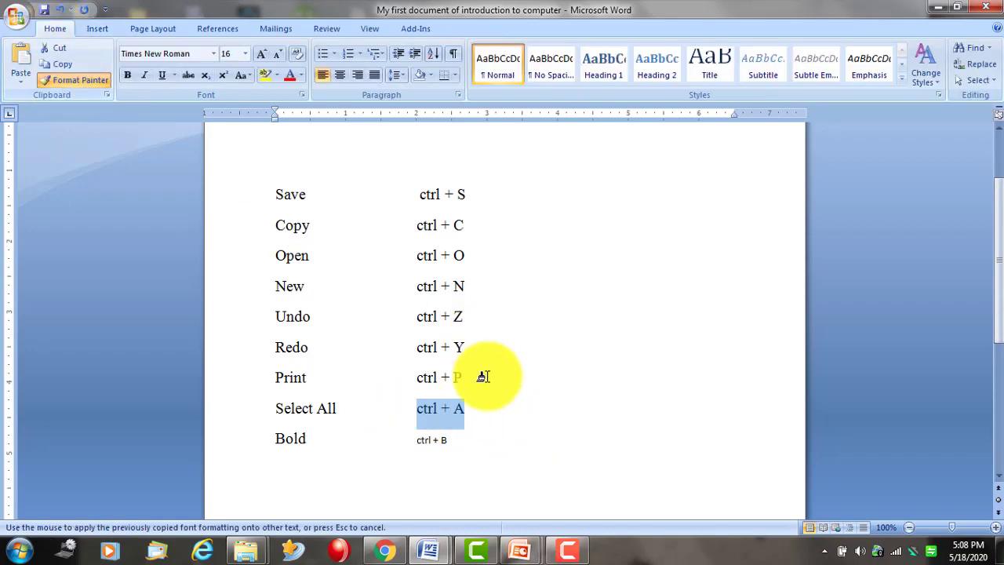
left_click_drag(443, 439, 267, 440)
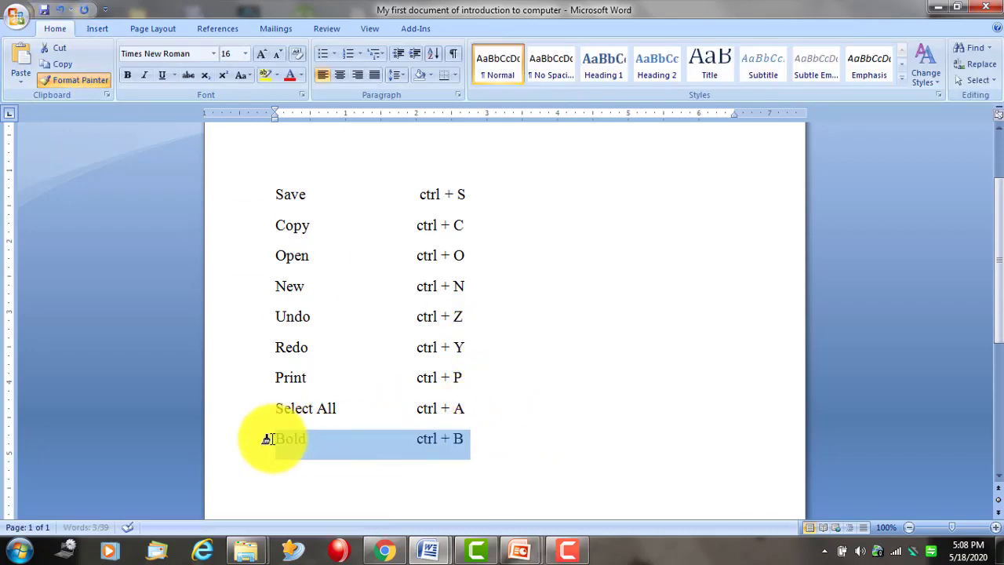
left_click(381, 439)
left_click_drag(473, 437, 422, 438)
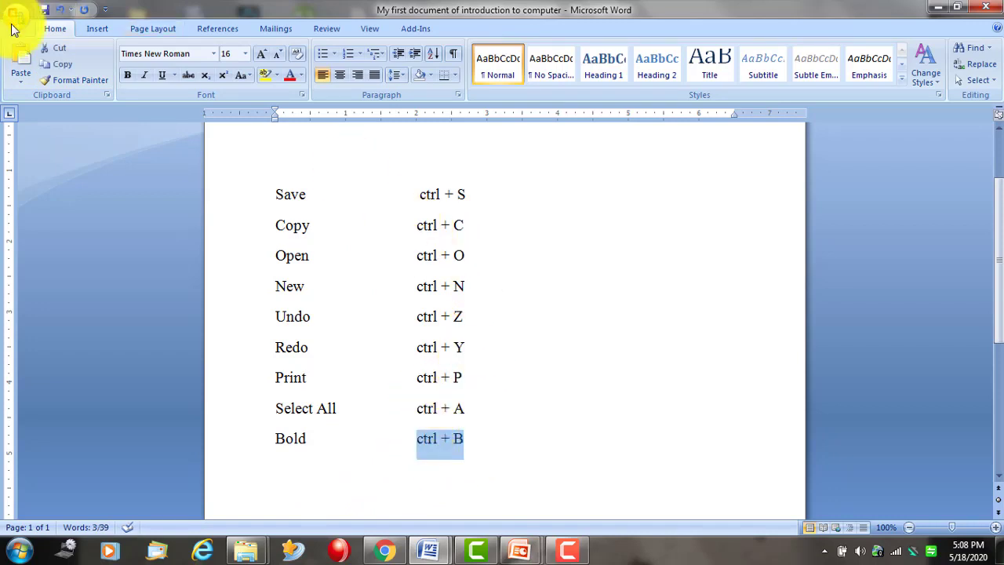
left_click(416, 439)
left_click_drag(484, 448, 247, 191)
key("ctrl+c")
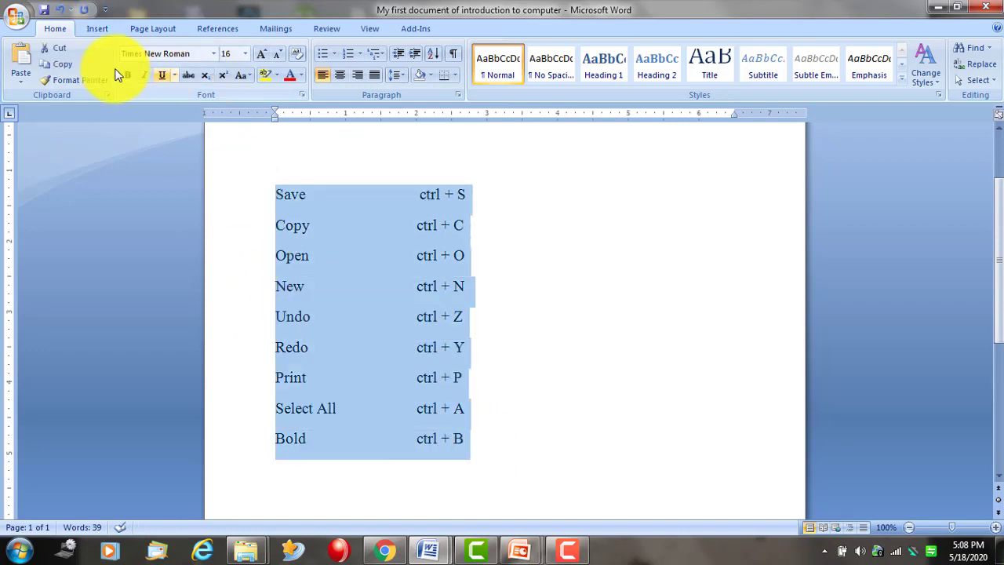
left_click(126, 76)
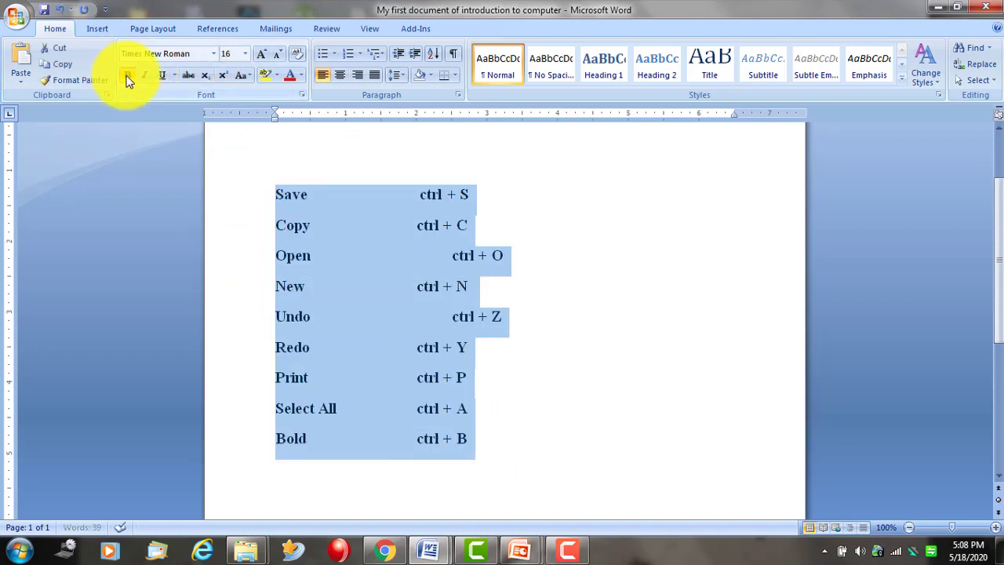
left_click(526, 206)
left_click(409, 252)
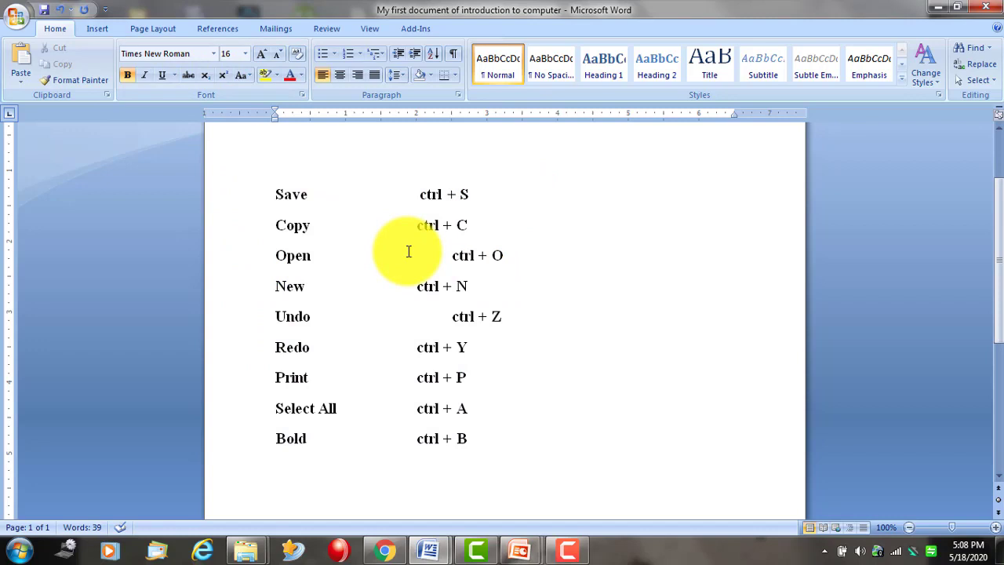
key("BackSpace")
left_click(415, 315)
key("BackSpace")
left_click(558, 344)
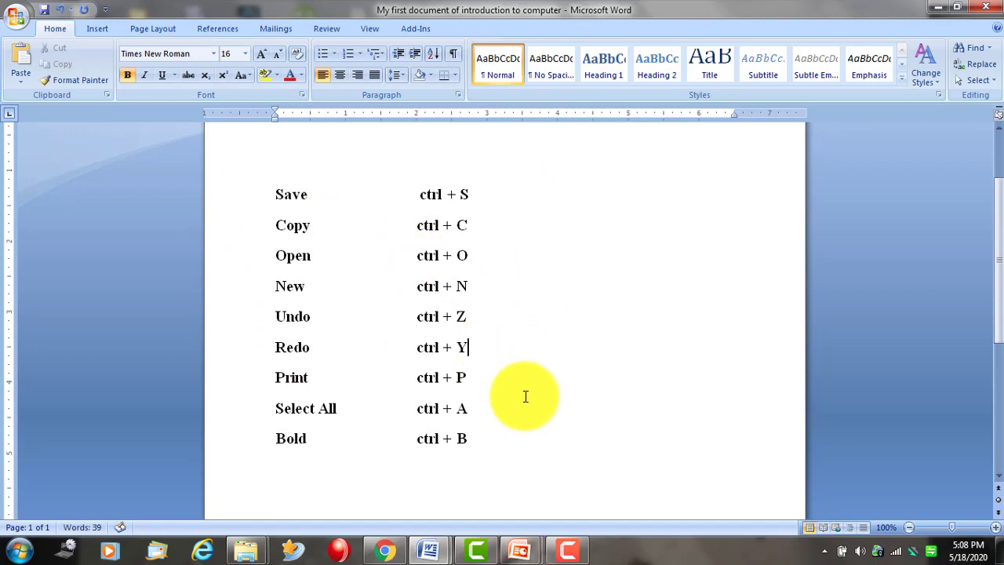
scroll(688, 393, "up", 1)
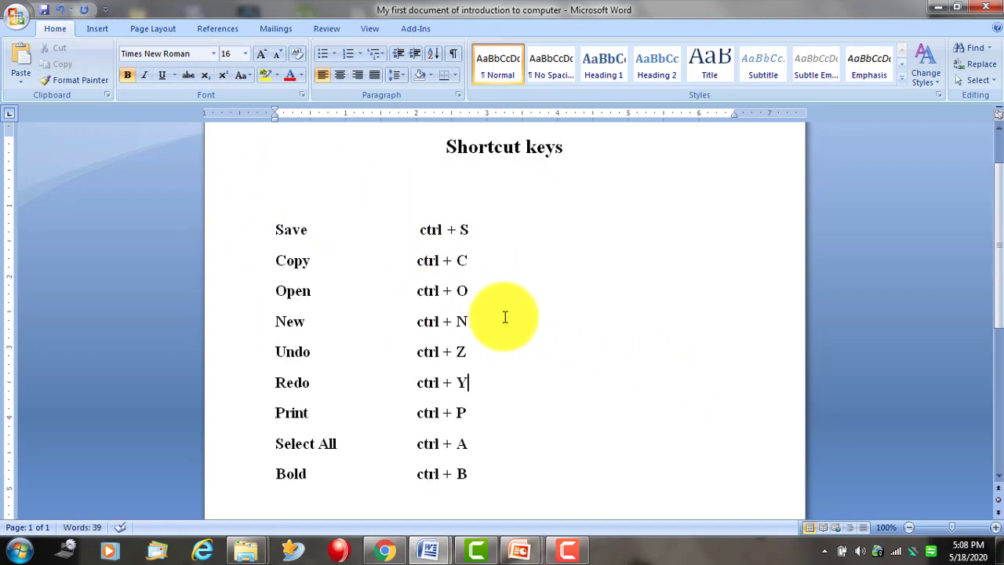
left_click_drag(480, 482, 213, 228)
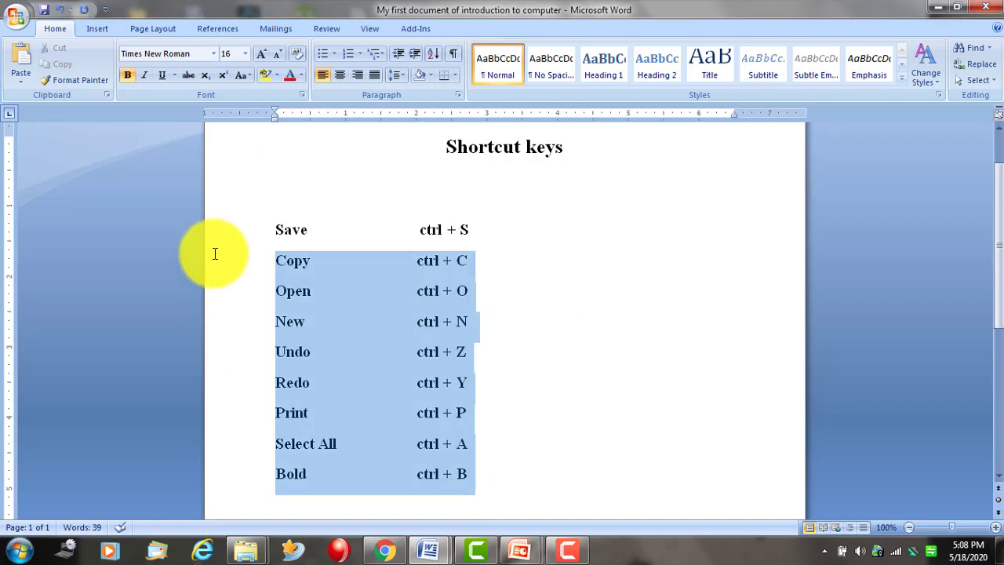
left_click(130, 74)
left_click(648, 265)
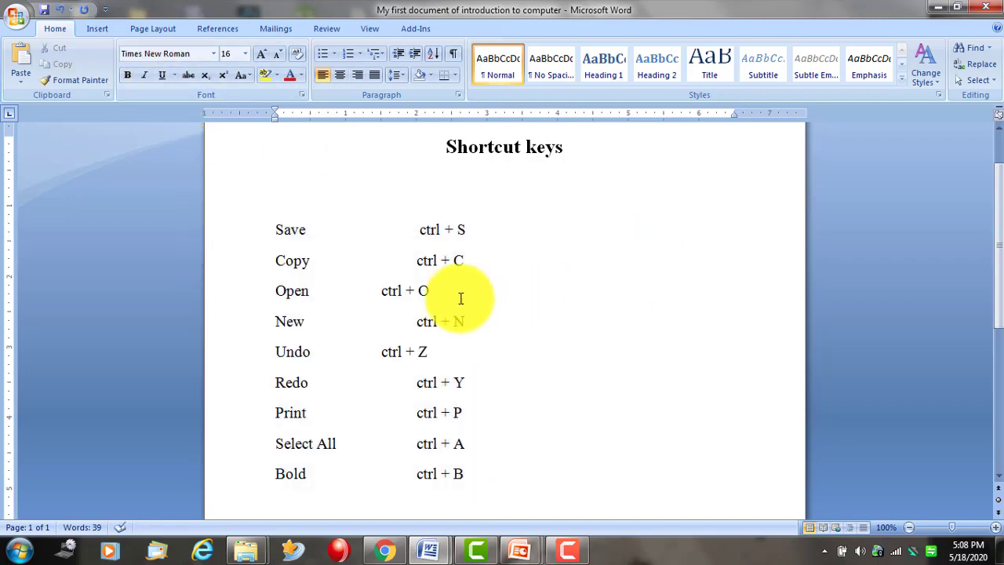
key("Tab")
left_click(382, 353)
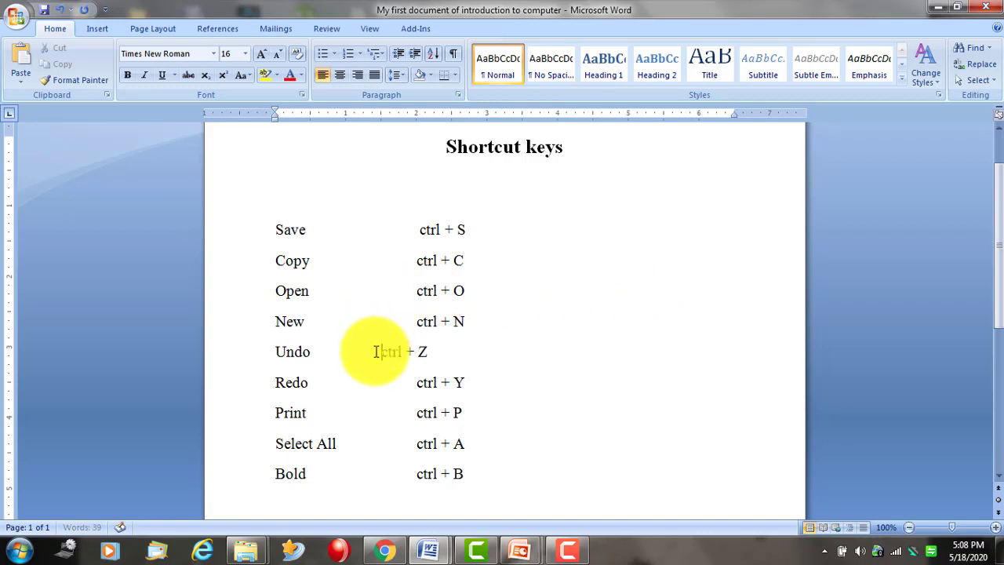
key("Tab")
left_click(578, 382)
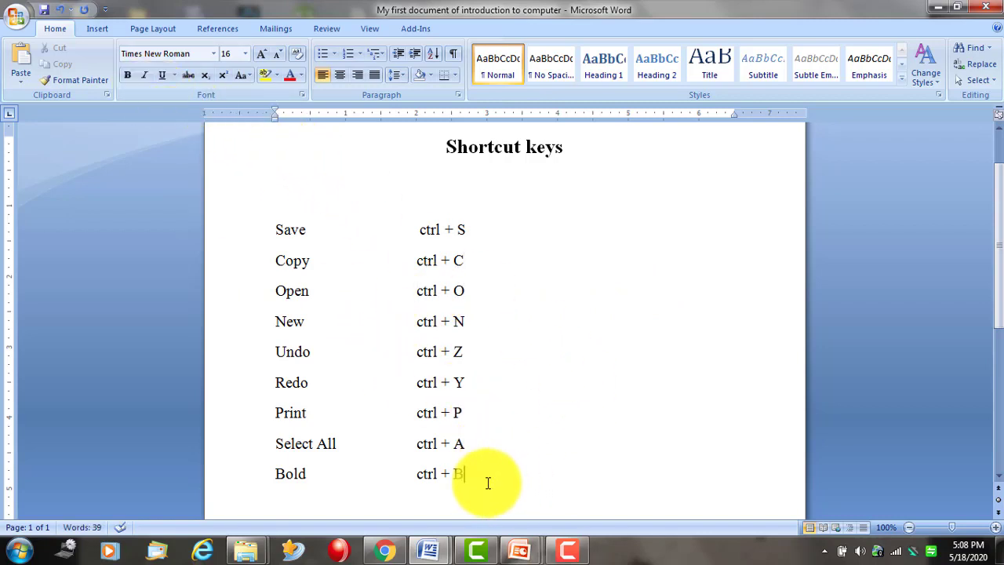
left_click_drag(483, 478, 236, 186)
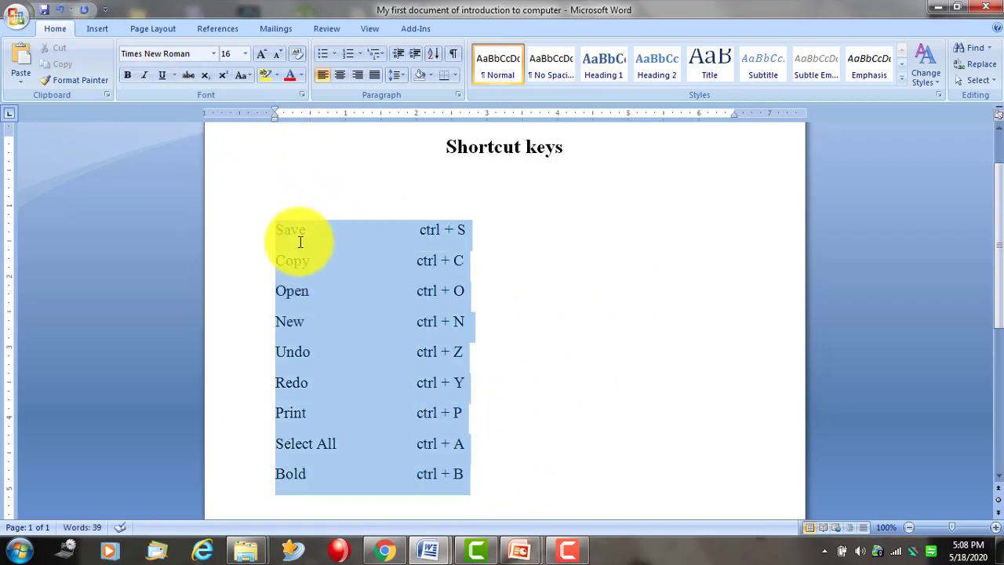
Strip italics and underlining from the shortcut list, Save through Bold.
left_click(145, 75)
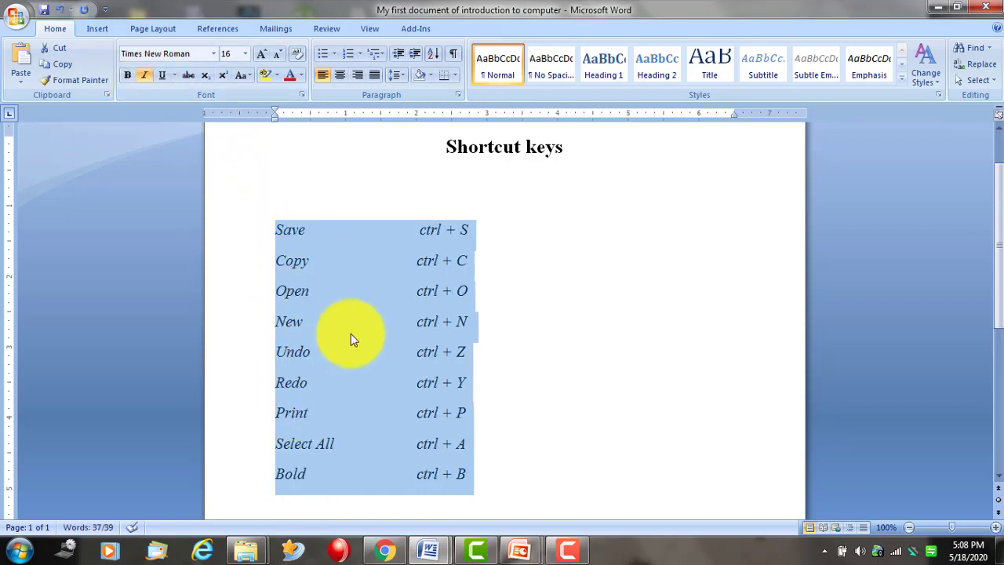
left_click(162, 75)
left_click(547, 351)
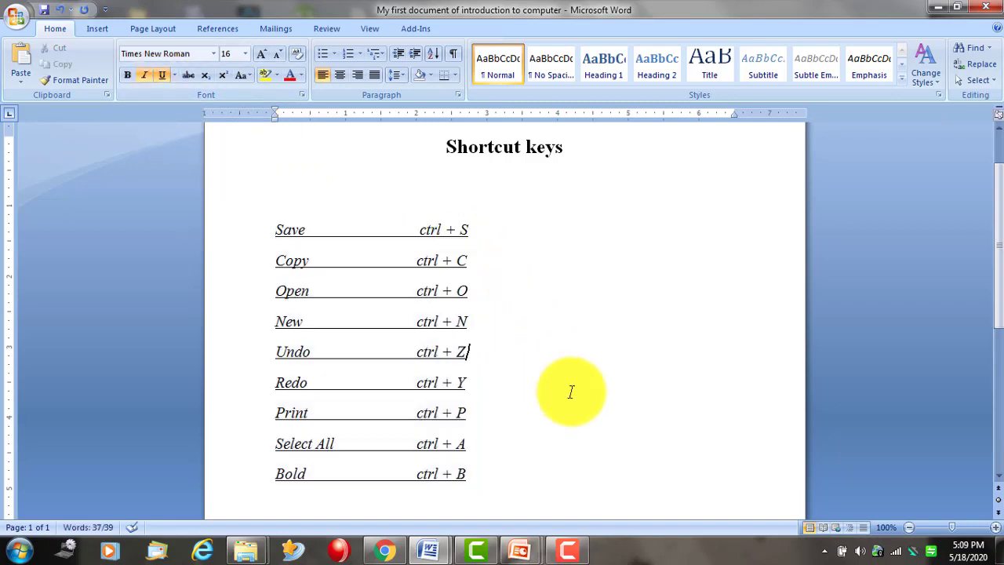
left_click_drag(482, 473, 279, 229)
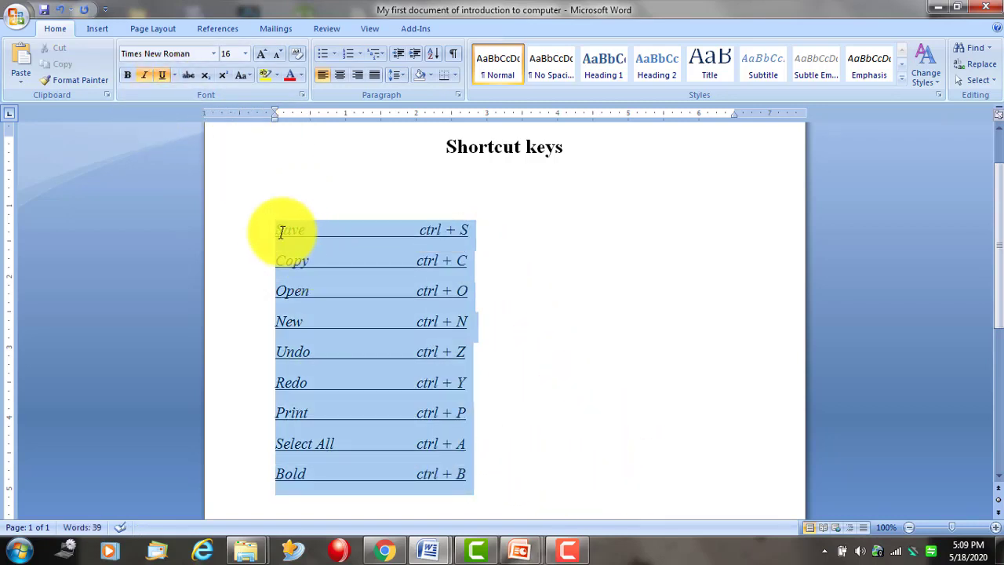
left_click(162, 76)
left_click(145, 77)
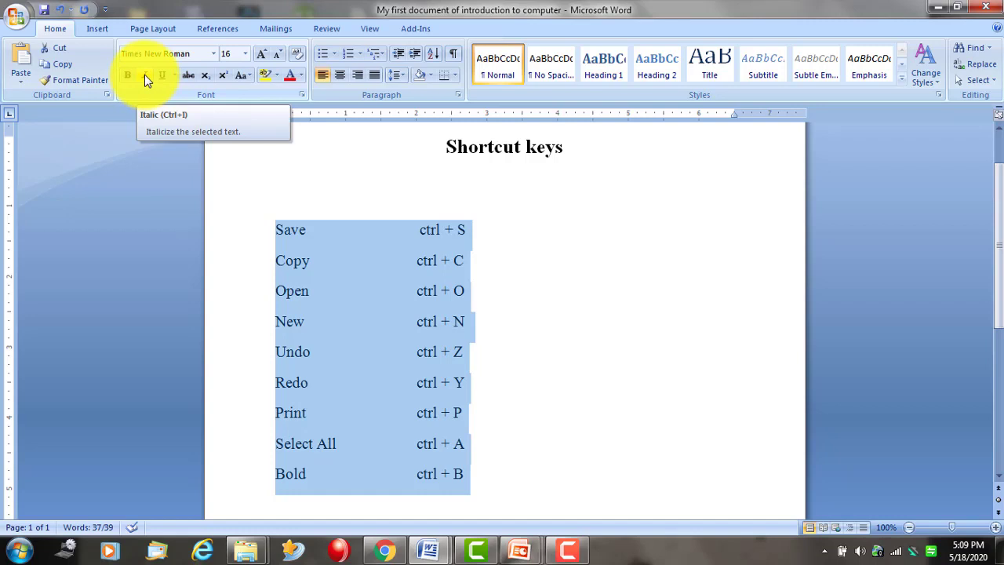
left_click(241, 186)
scroll(411, 298, "down", 5)
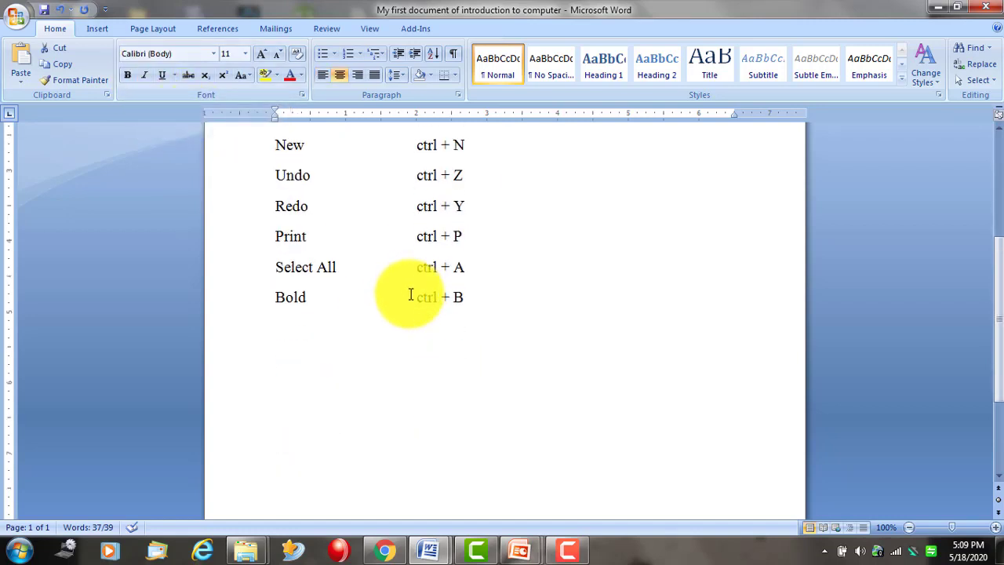
left_click(299, 318)
Add an Italic row with the shortcut ctrl + I below Bold.
left_click(462, 312)
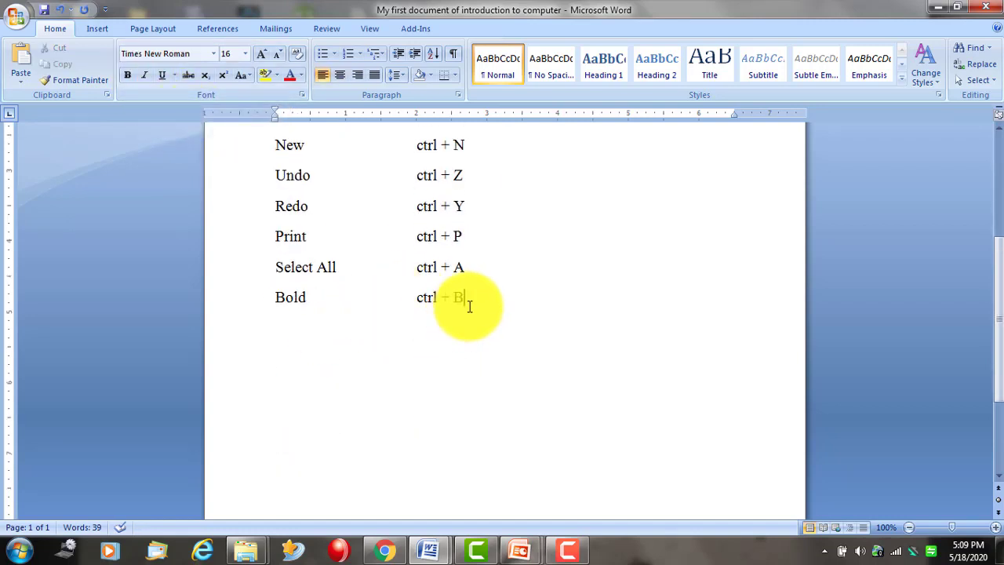
left_click(392, 327)
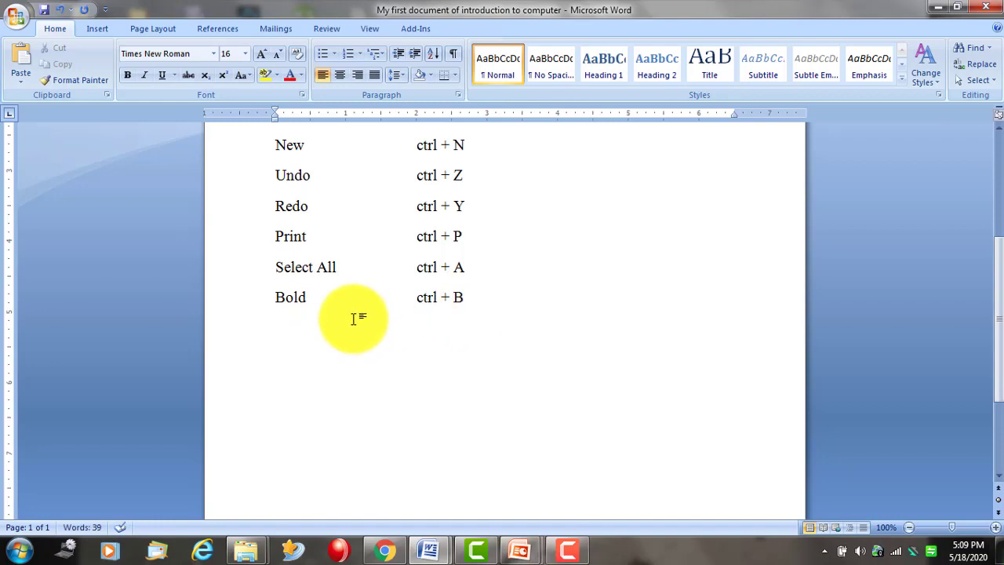
type("Iy")
key("BackSpace")
type("talic")
key("Tab")
key("Tab")
key("ctrl+v")
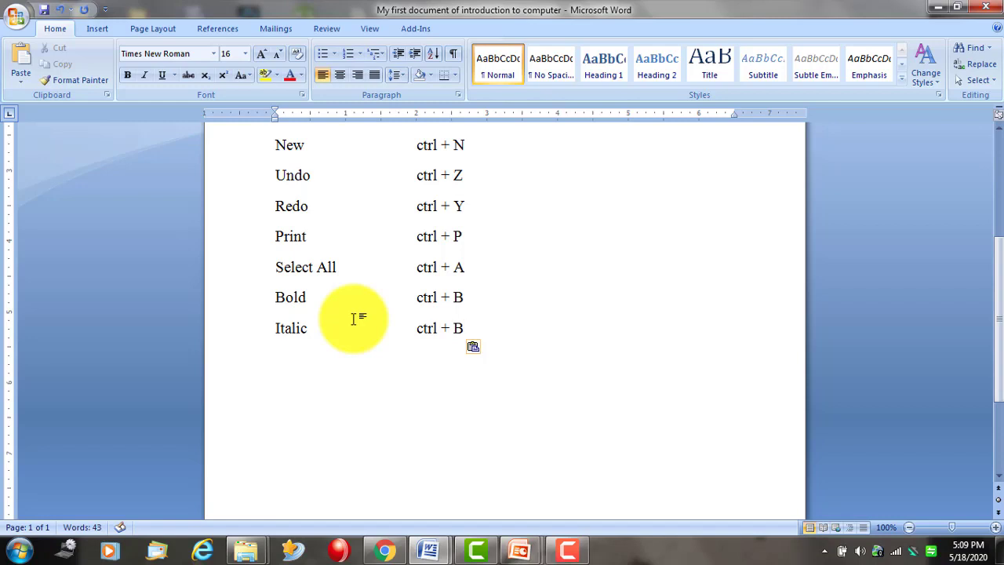
key("BackSpace")
type("I")
scroll(482, 336, "up", 3)
scroll(504, 370, "up", 1)
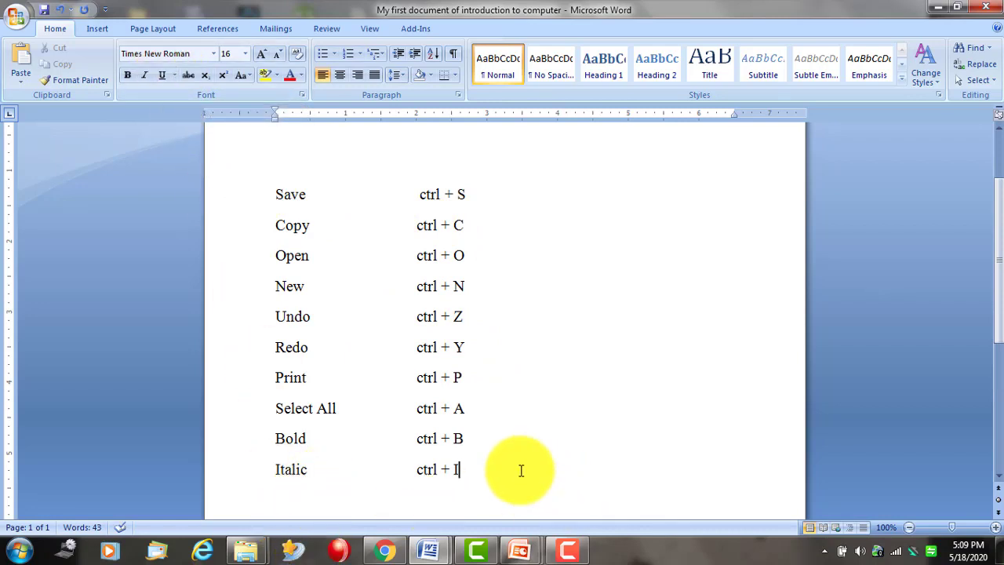
Add an Underline row with the shortcut ctrl + U.
key("Return")
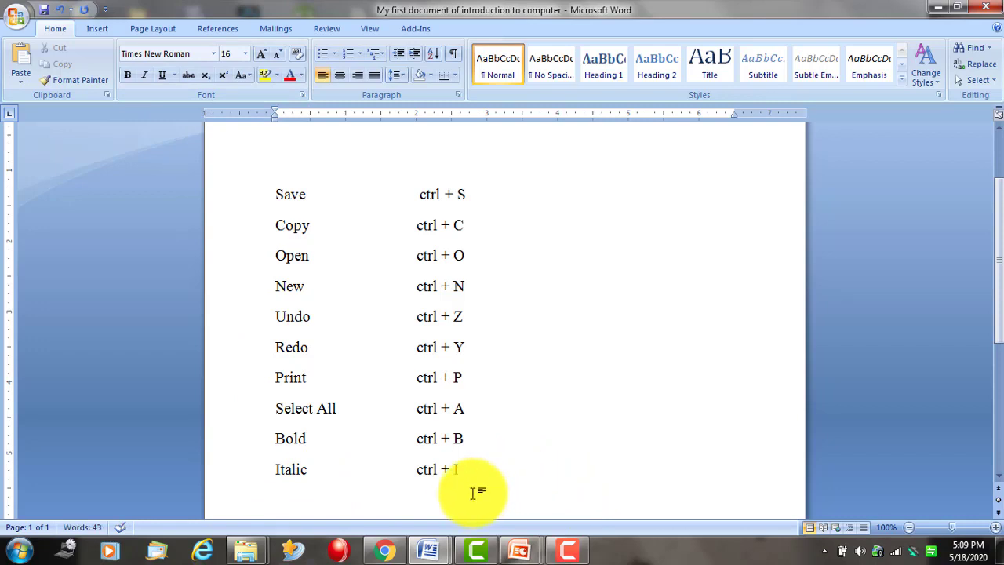
type("un")
type("erline")
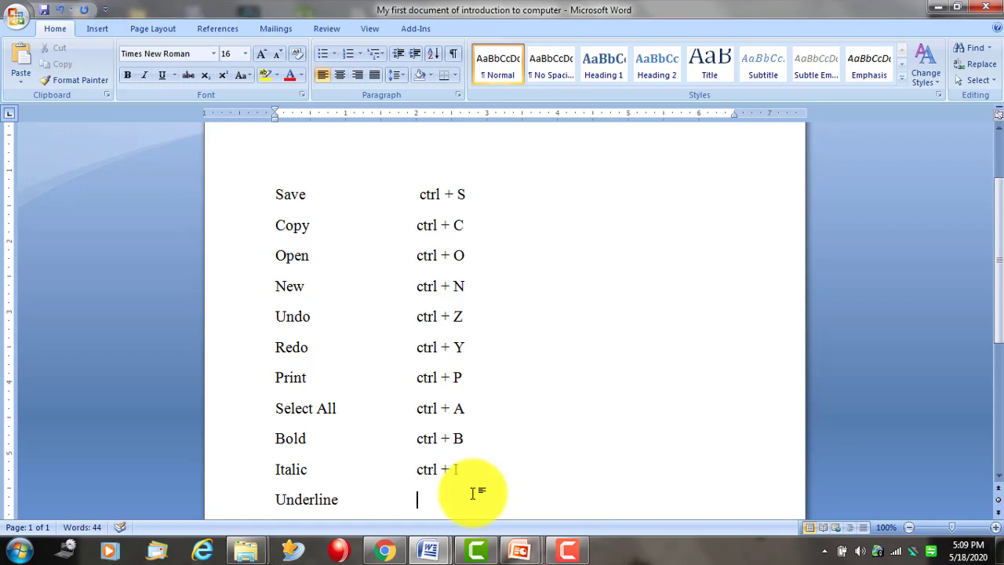
type("ctrl + B")
key("BackSpace")
type("U")
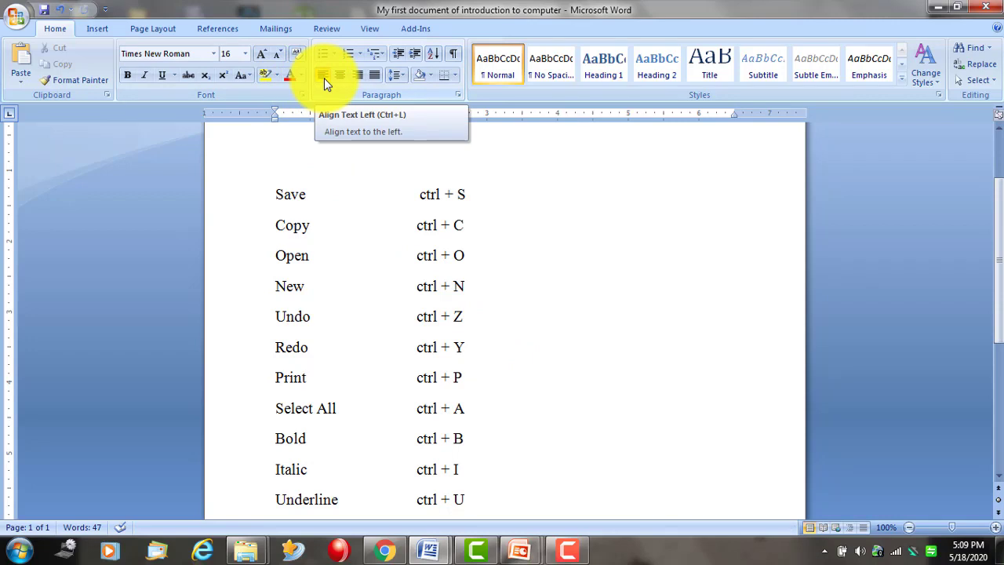
scroll(324, 78, "down", 3)
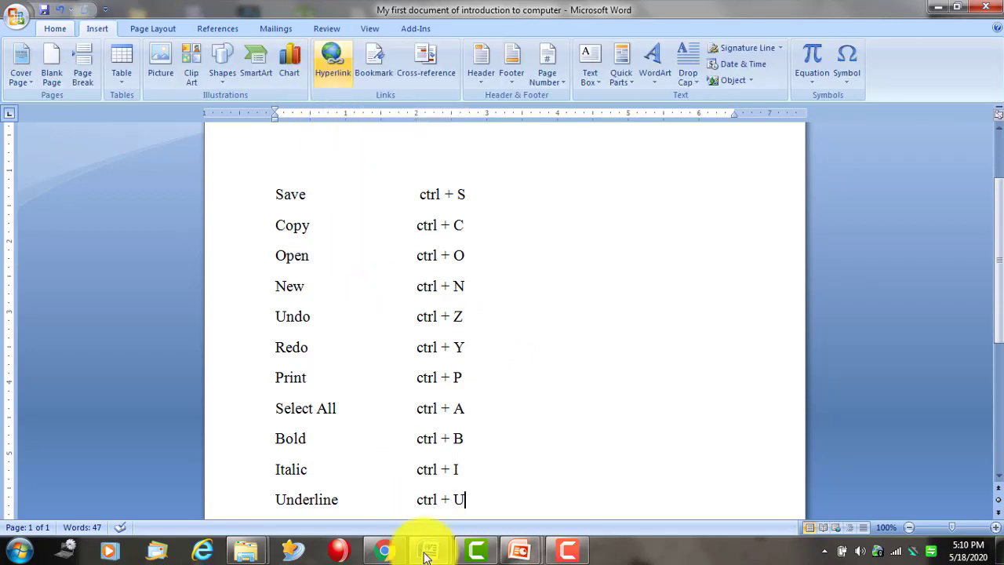
Add an Align text Left row with ctrl + B pasted in the shortcut column.
key("Return")
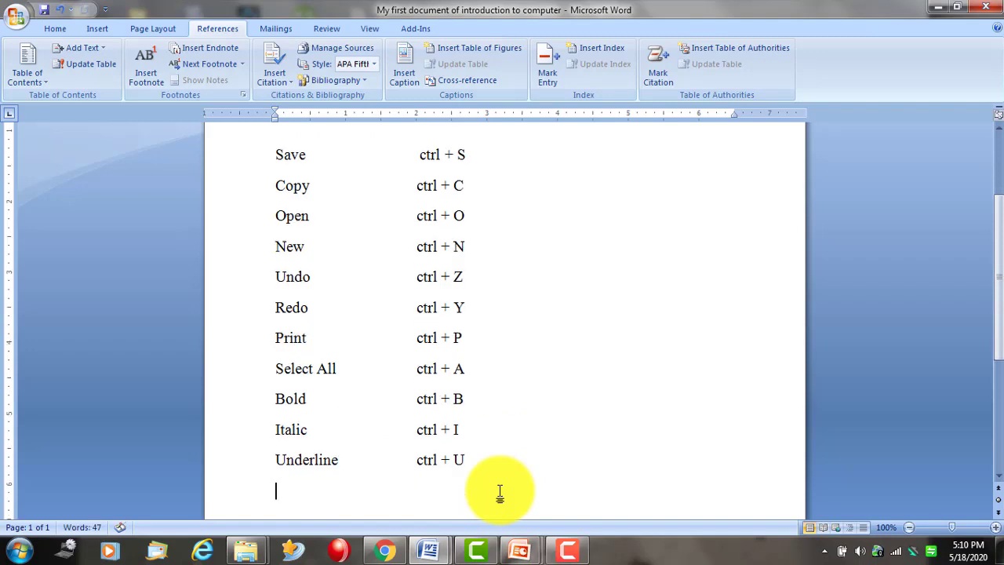
type("Ali")
type("gn text")
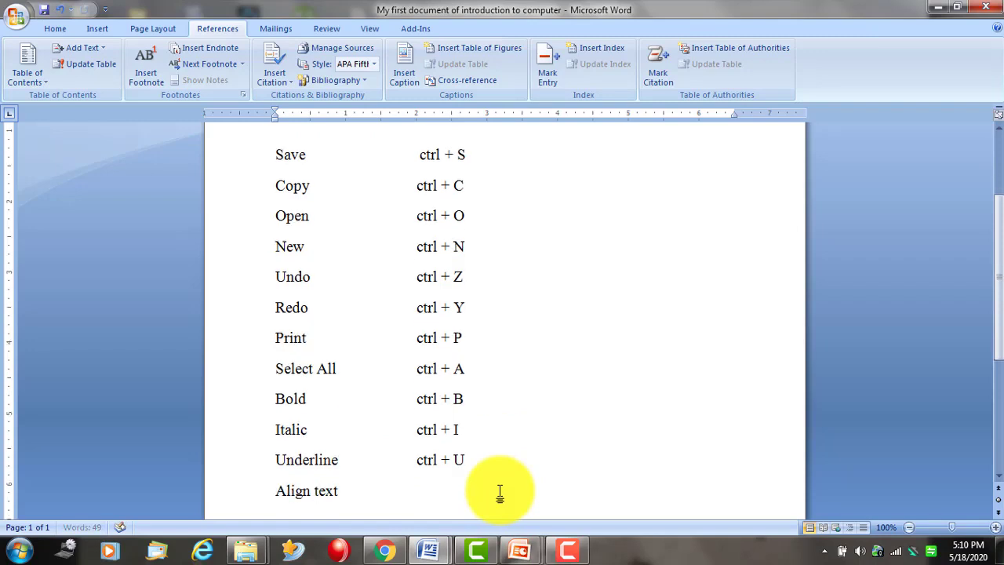
type(" Left")
scroll(18, 63, "down", 1)
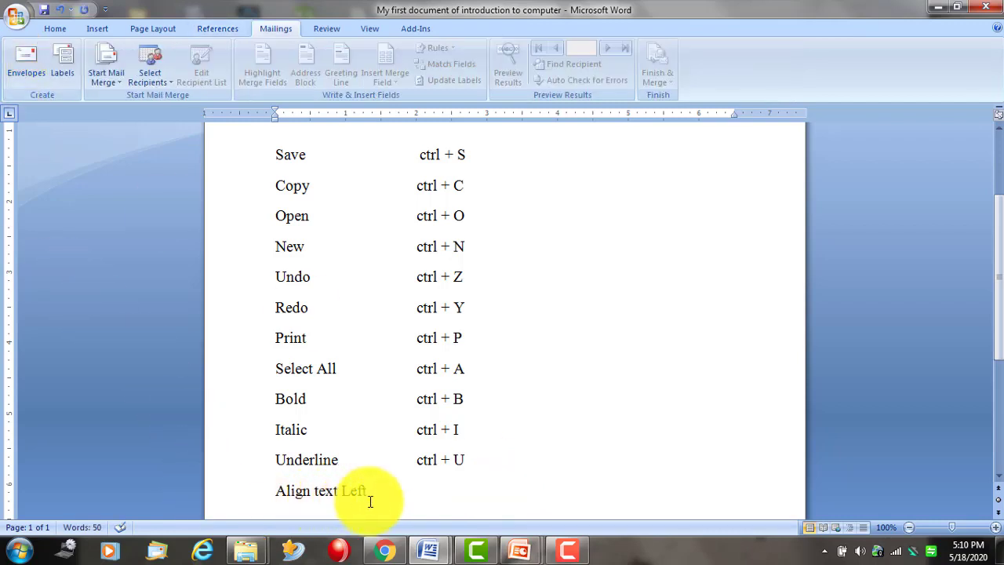
left_click_drag(366, 491, 264, 493)
left_click(416, 490)
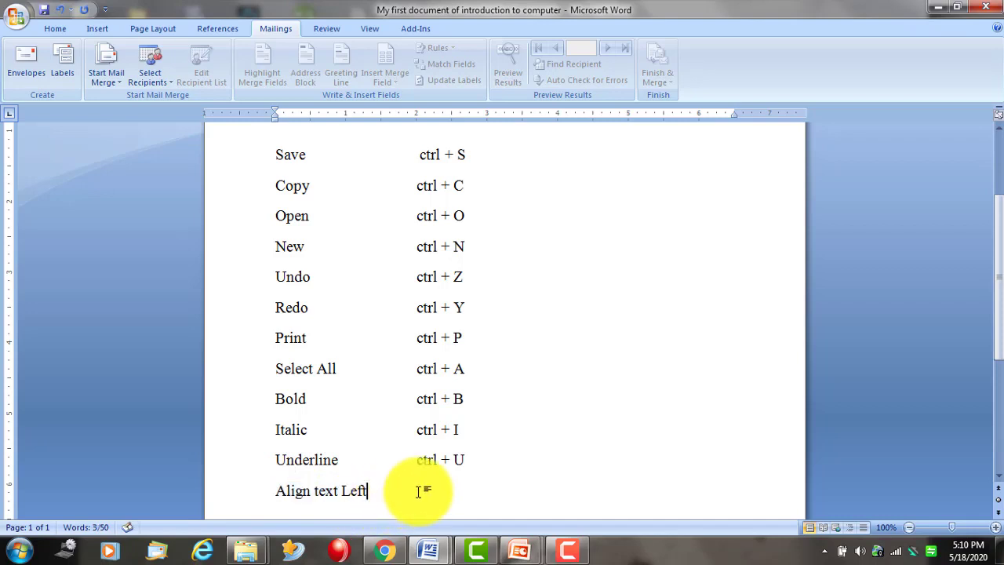
key("Tab")
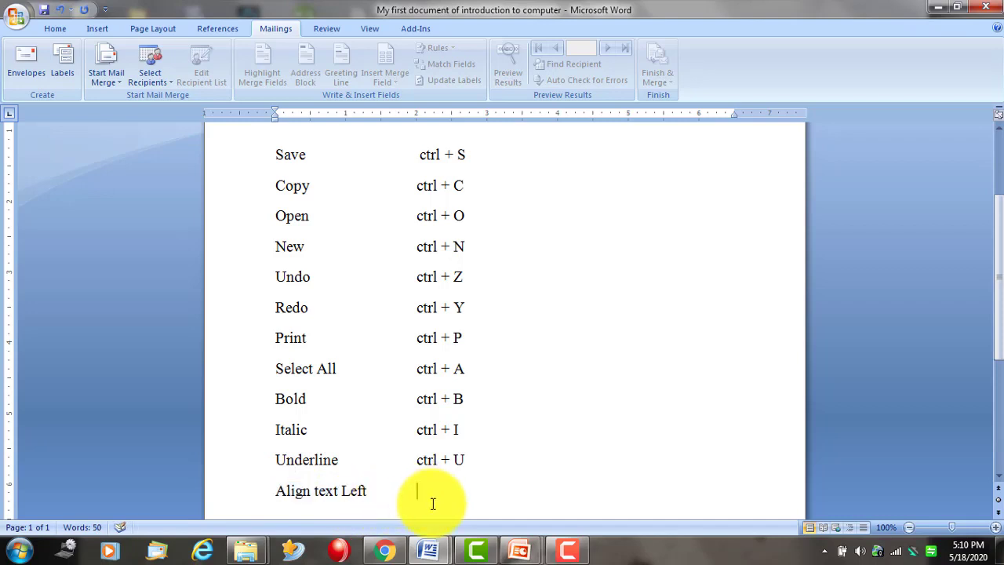
type("ctrl + B")
Duplicate the Align text Left row beneath itself.
left_click_drag(467, 491, 262, 493)
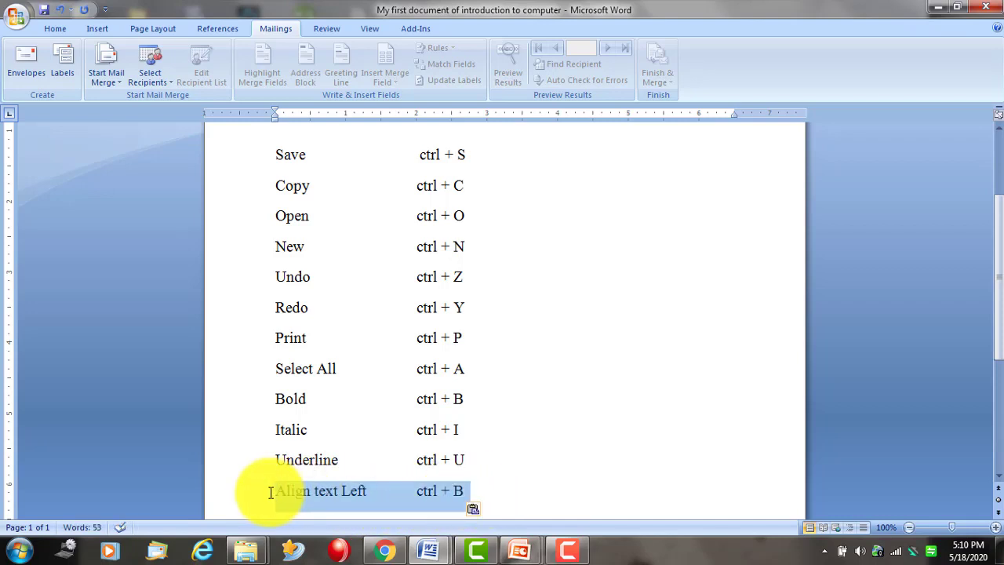
scroll(416, 486, "down", 3)
left_click(376, 431)
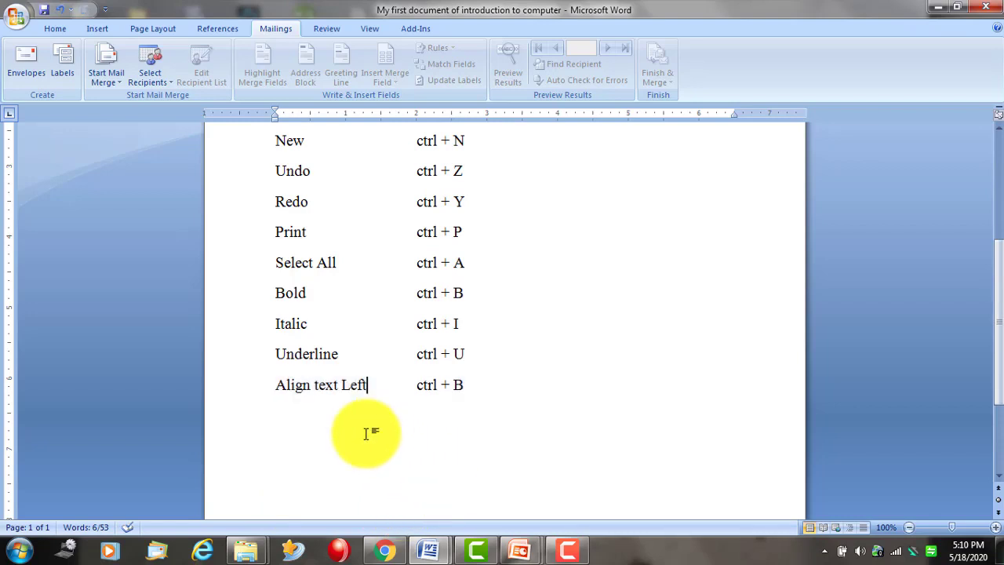
left_click(516, 394)
key("Return")
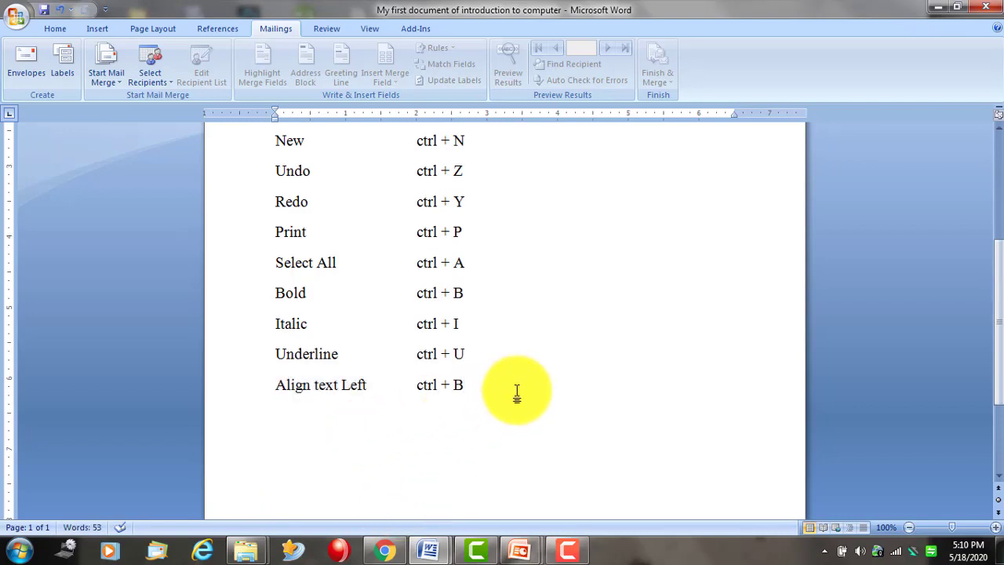
type("Align text Left\tctrl + B")
key("ctrl+v")
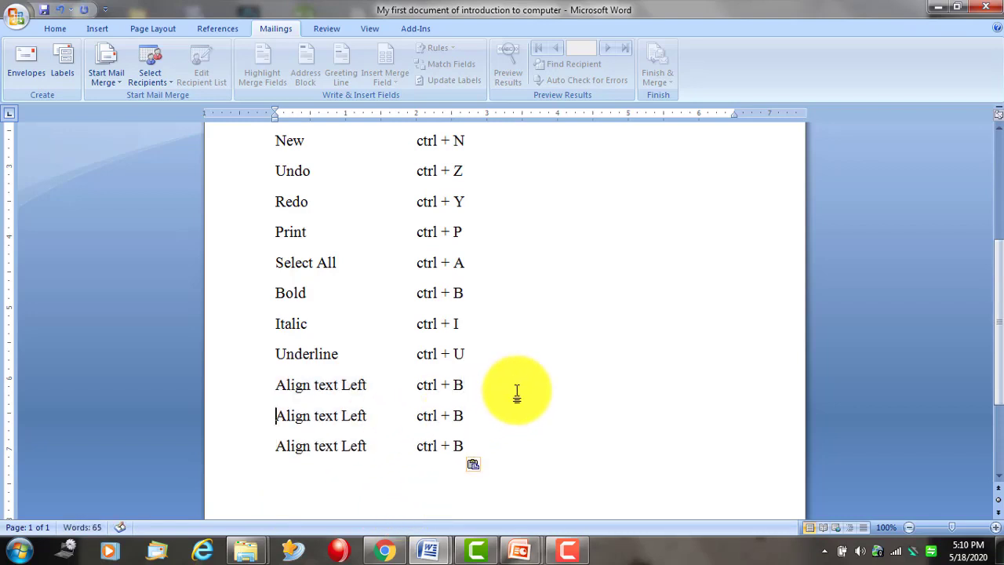
Change the shortcuts to ctrl + L and ctrl + E, rewording the second row to 'Align text to Center'.
key("Up")
key("Up")
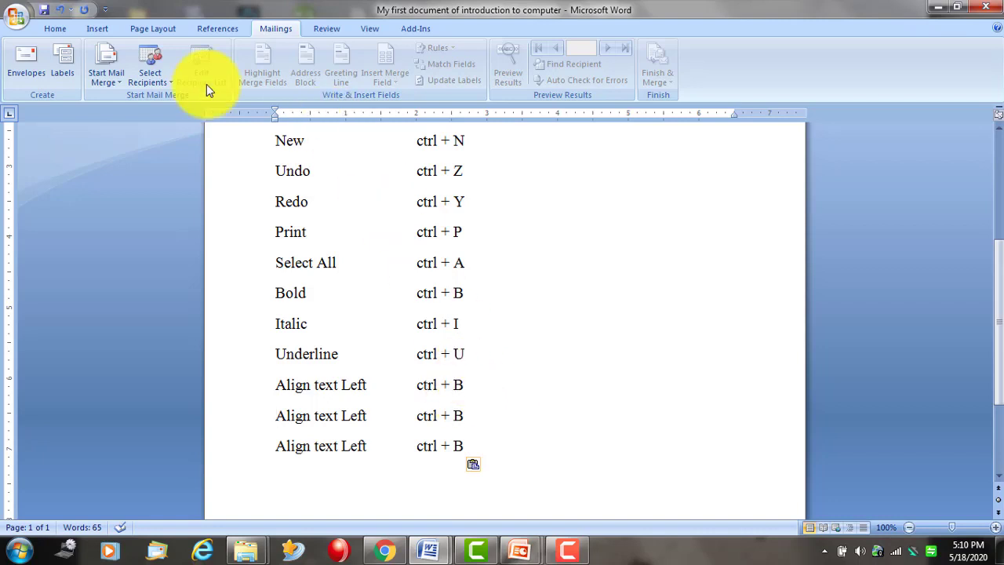
left_click(53, 28)
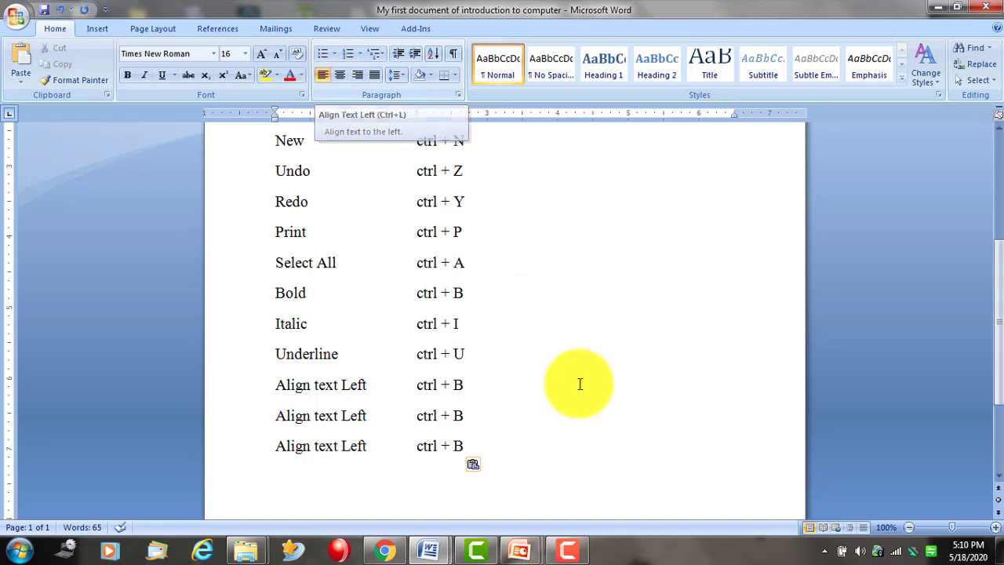
key("BackSpace")
type("L")
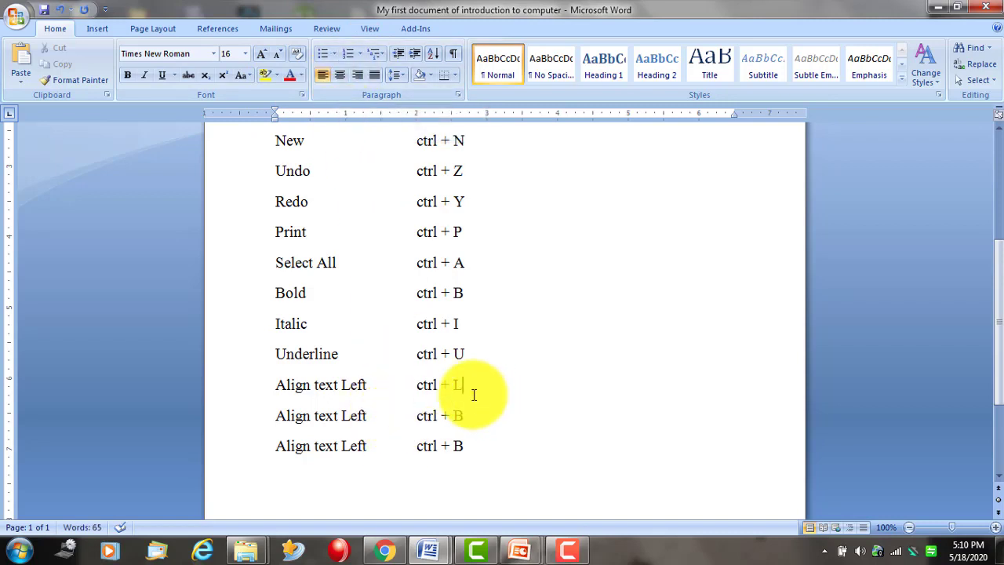
double_click(458, 418)
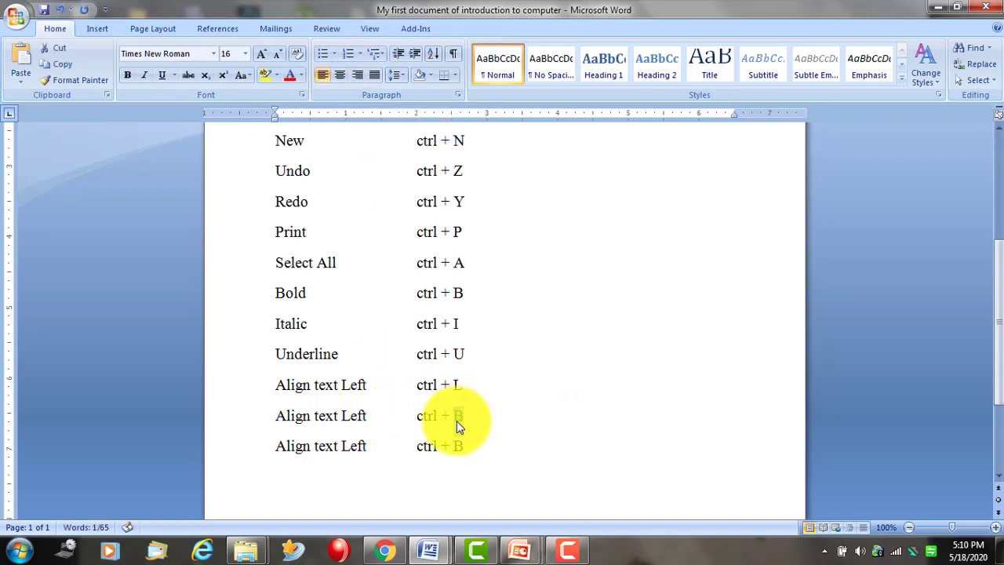
key("BackSpace")
key("Left")
key("Left")
key("Left")
key("Right")
key("Right")
key("BackSpace")
key("BackSpace")
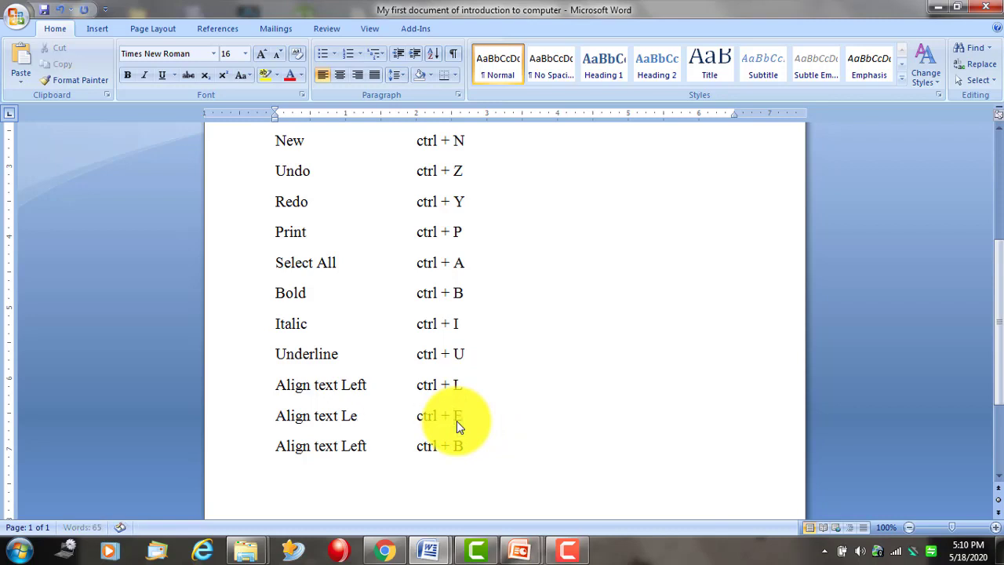
key("BackSpace")
key("BackSpace")
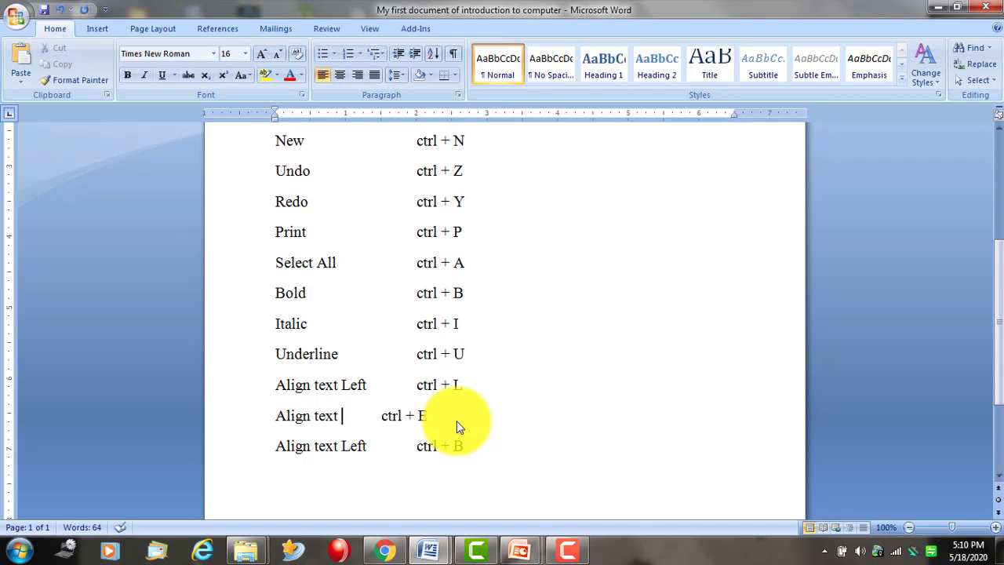
type("to C")
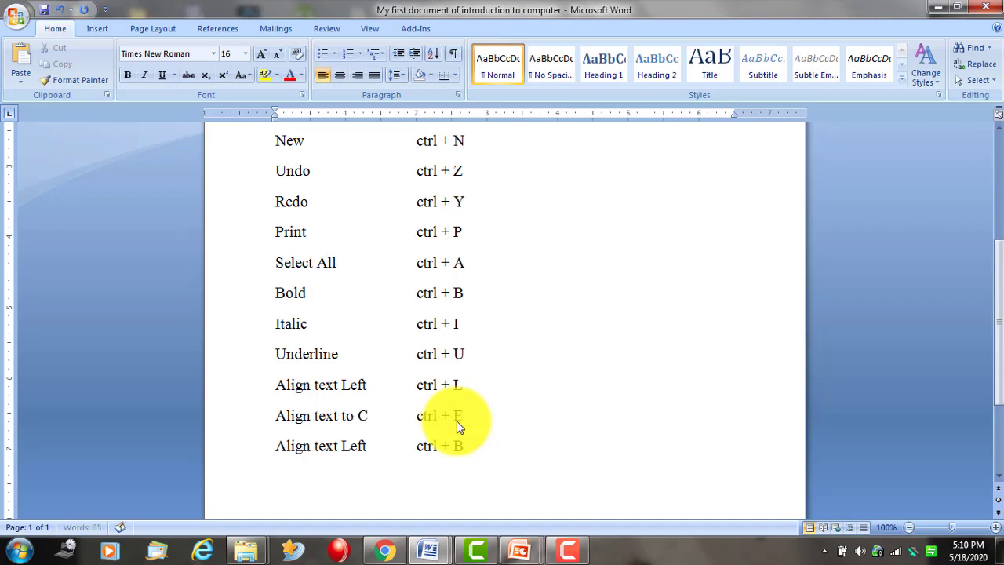
type("enter")
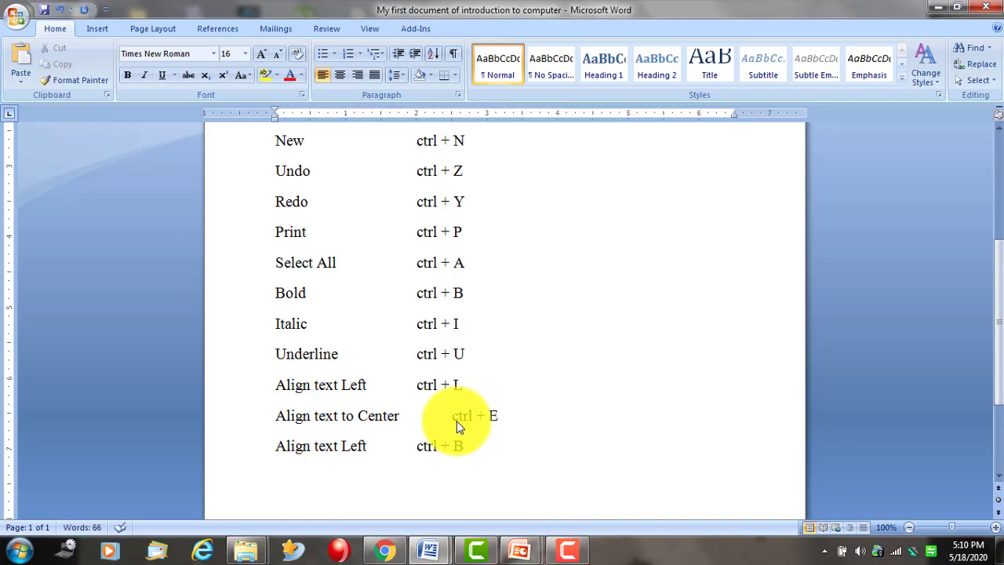
key("Delete")
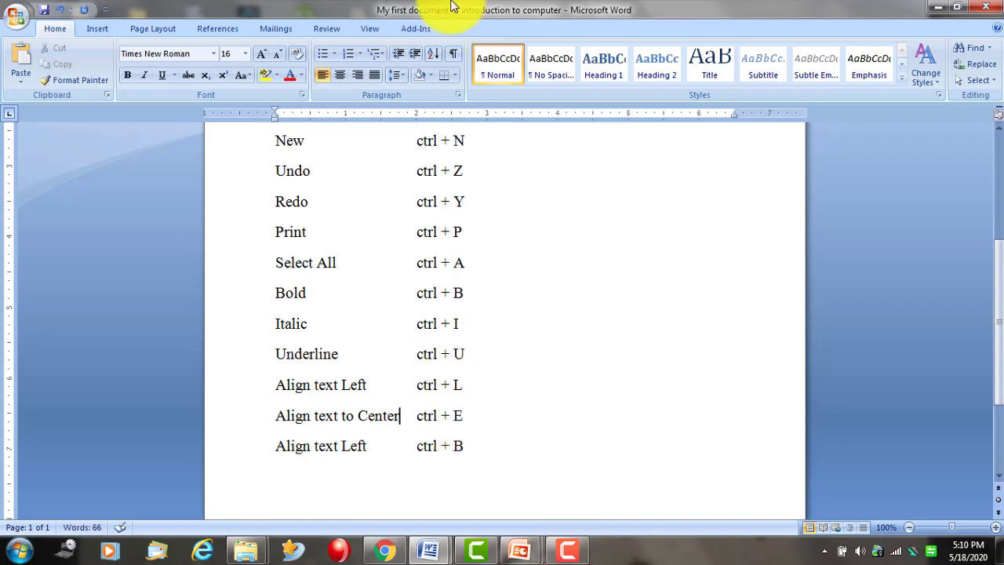
Change 'Left' to 'right' and finish the Align text right row with ctrl + R.
scroll(455, 196, "up", 3)
scroll(412, 200, "down", 2)
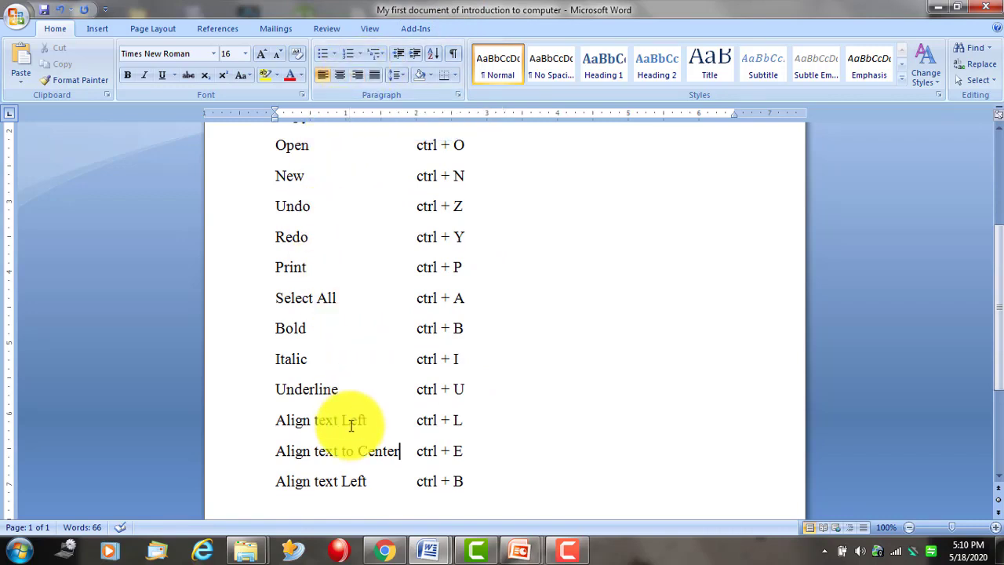
double_click(340, 484)
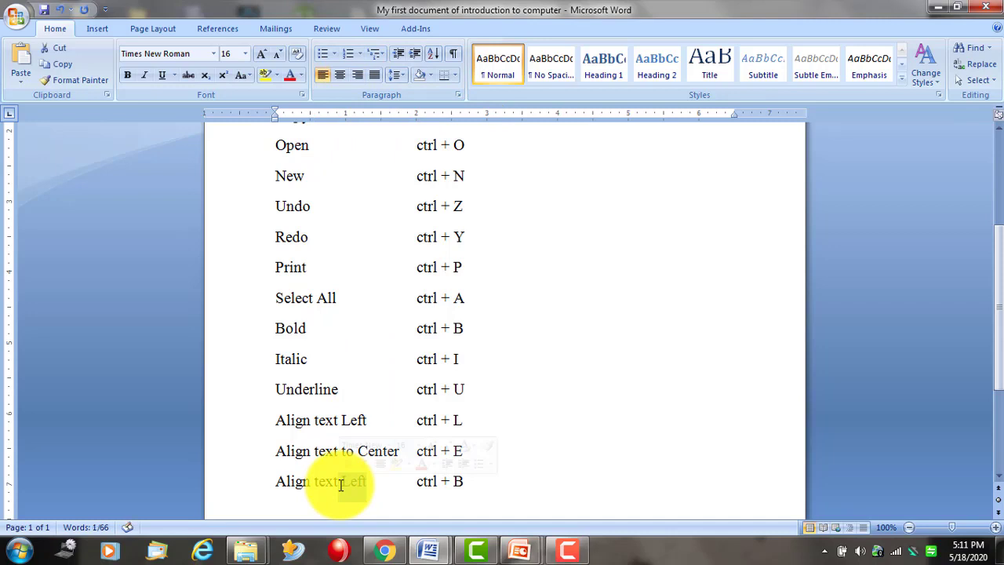
type("right")
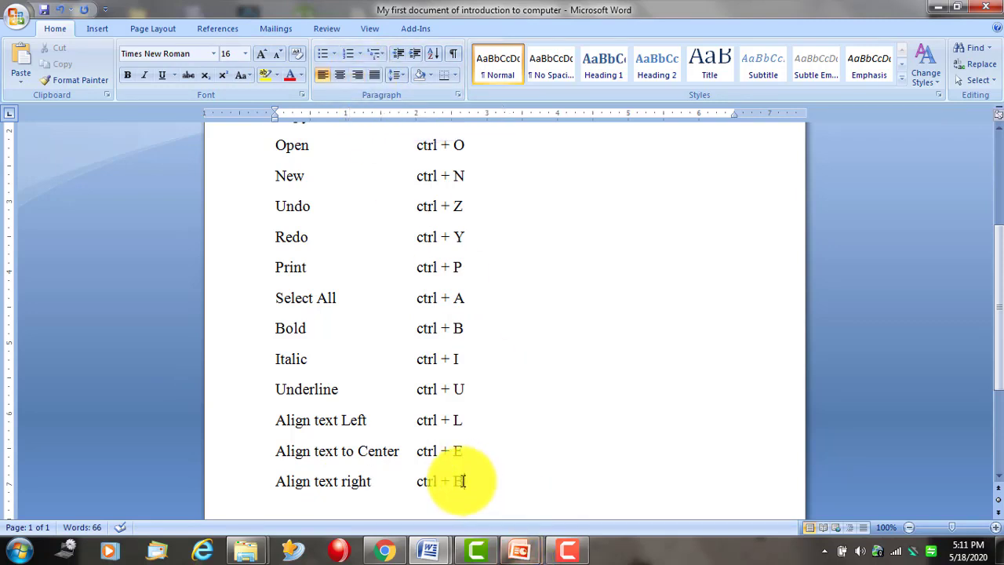
type("R")
key("Return")
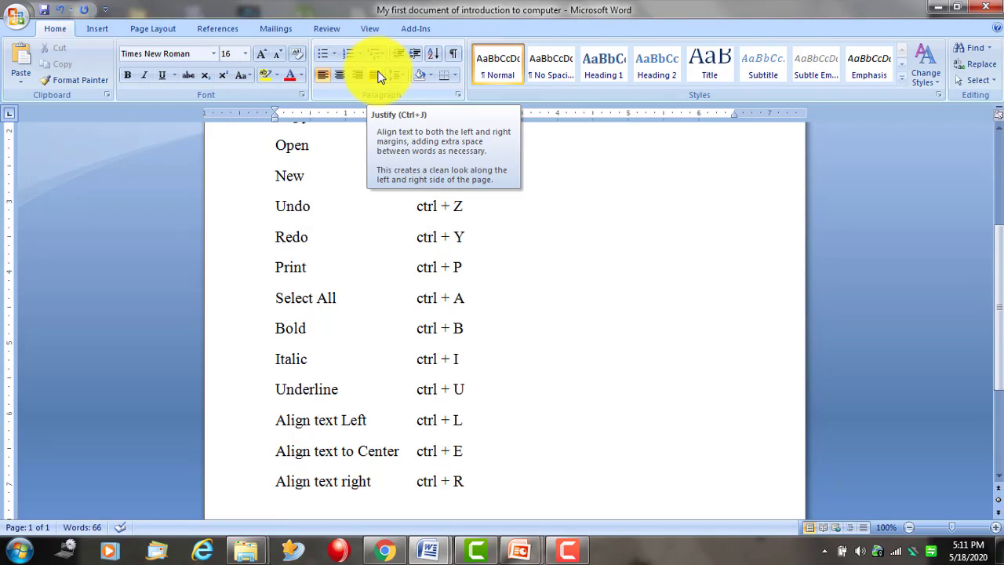
Add a Justify row showing ctrl + J below Align text right.
scroll(381, 78, "down", 2)
scroll(388, 195, "up", 2)
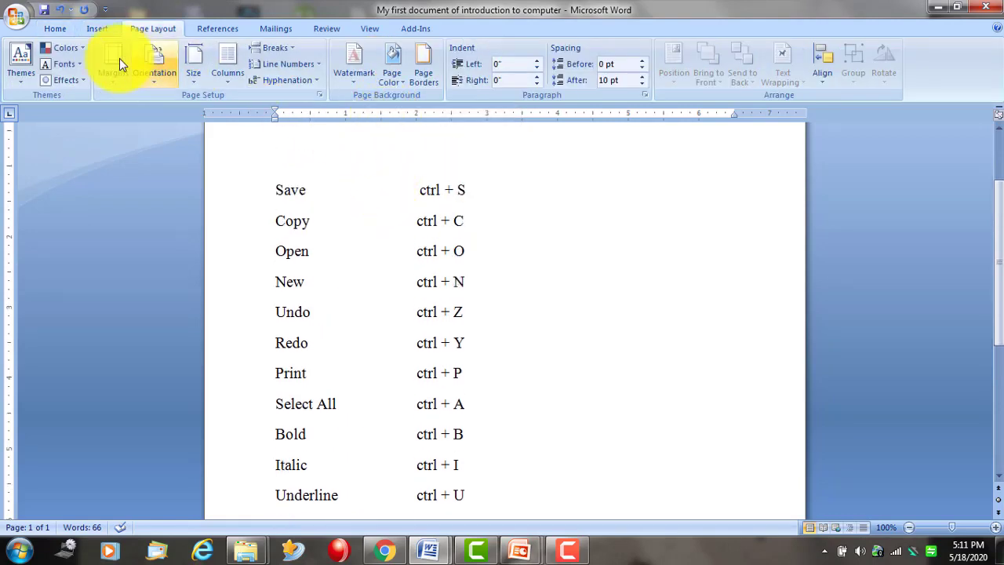
left_click(55, 30)
scroll(414, 197, "down", 2)
scroll(379, 327, "down", 2)
type("Justify")
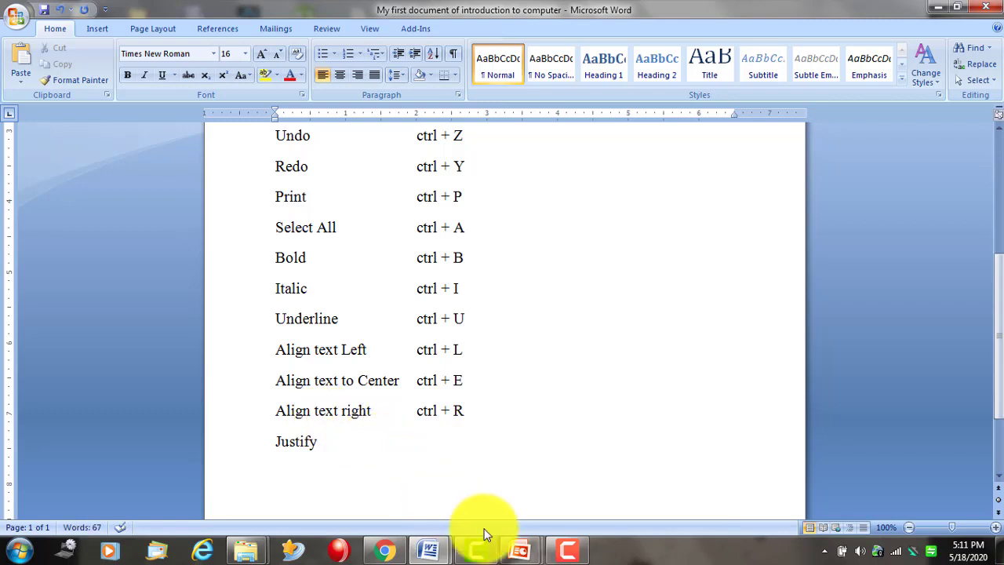
type("Align text Left\tctrl + B")
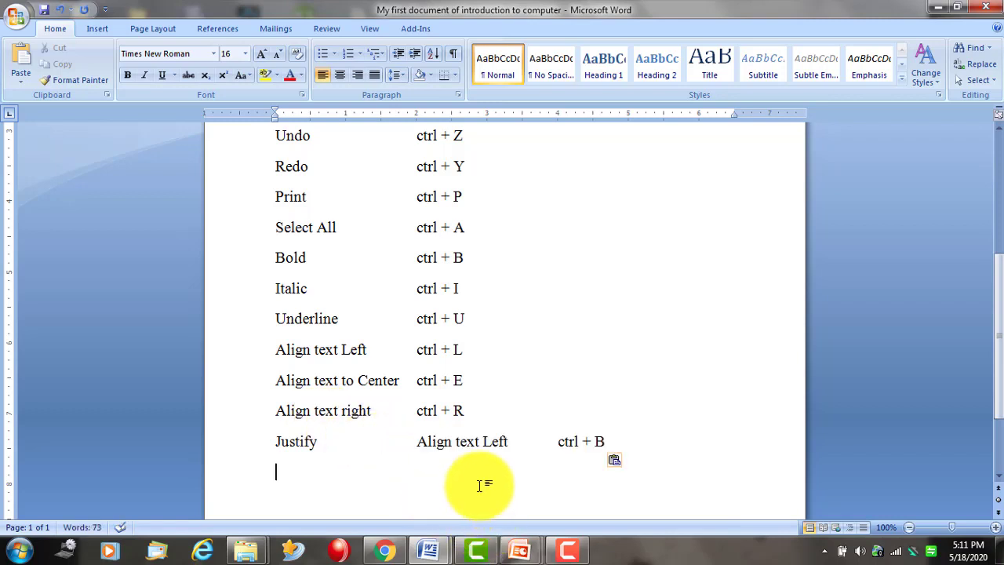
left_click_drag(520, 443, 422, 445)
key("Delete")
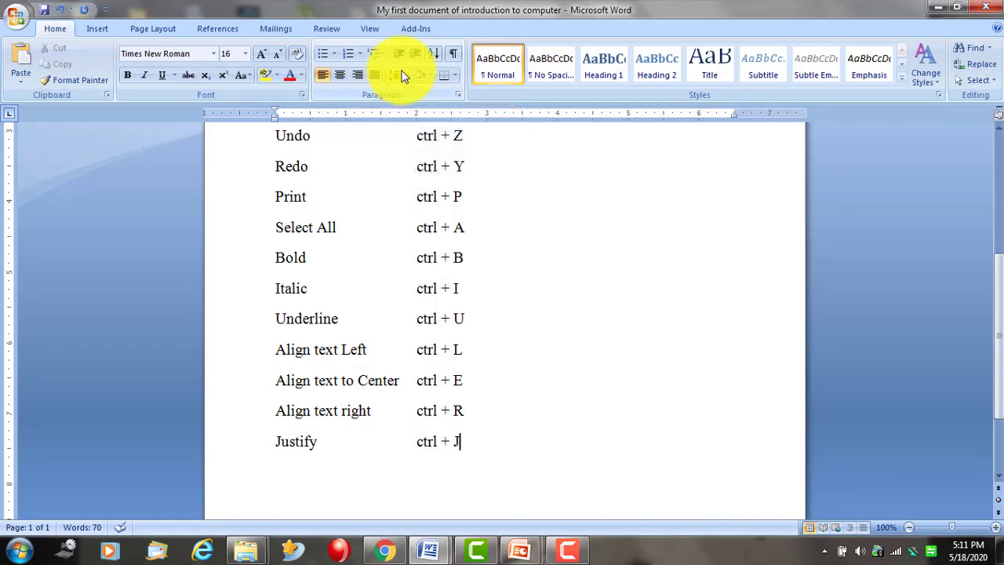
scroll(347, 281, "up", 2)
scroll(347, 281, "up", 3)
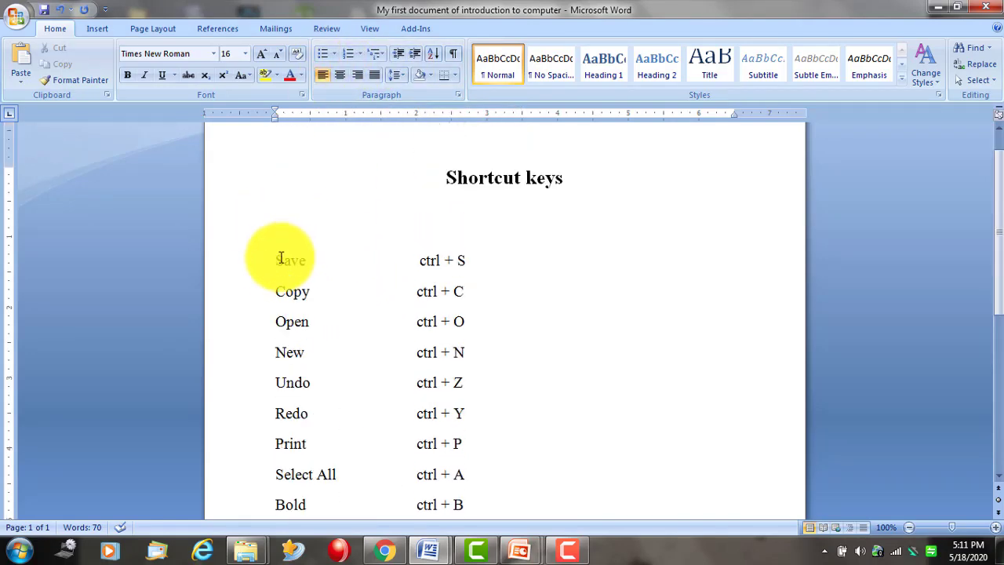
Turn the Save-through-Justify shortcut lines into a numbered list 1–15.
mouse_move(270, 257)
left_mouse_down()
mouse_move(498, 378)
mouse_move(470, 358)
left_mouse_up()
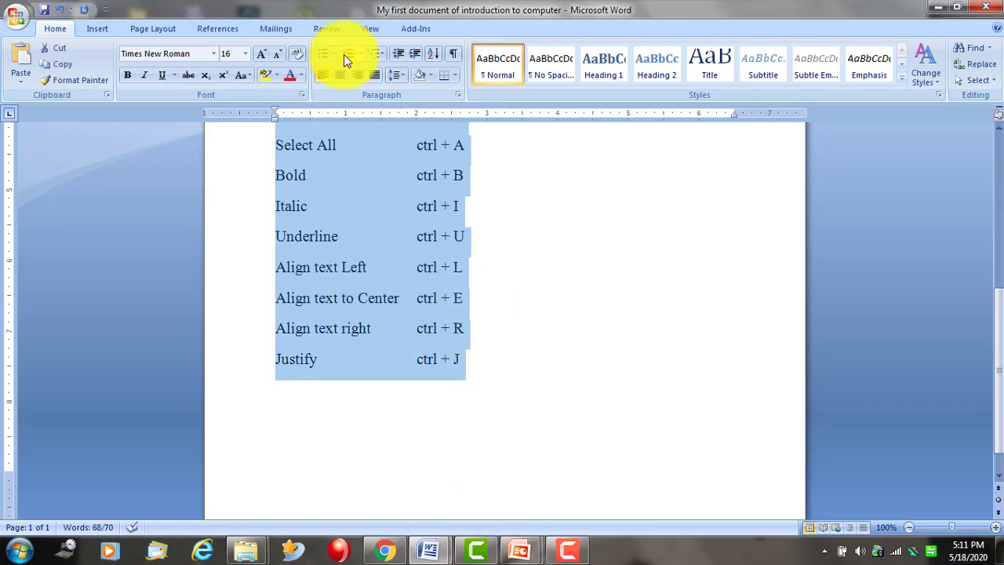
left_click(322, 57)
scroll(554, 310, "up", 3)
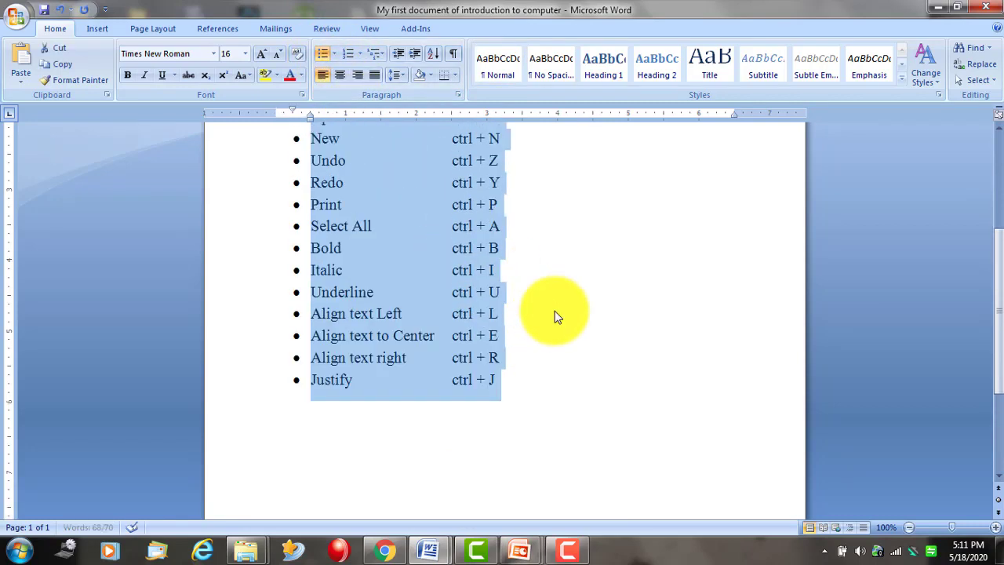
scroll(552, 305, "up", 2)
scroll(280, 163, "up", 2)
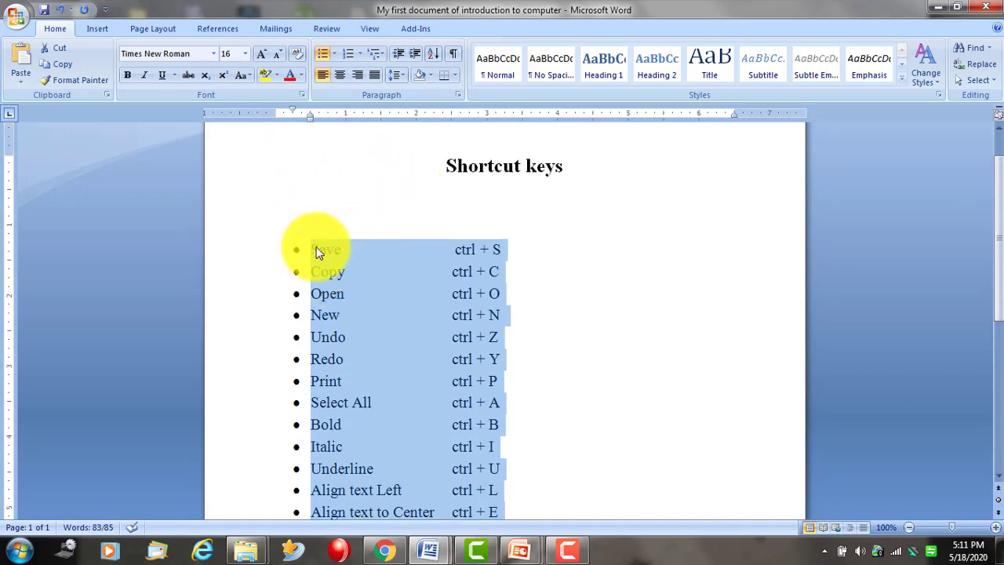
left_click(347, 55)
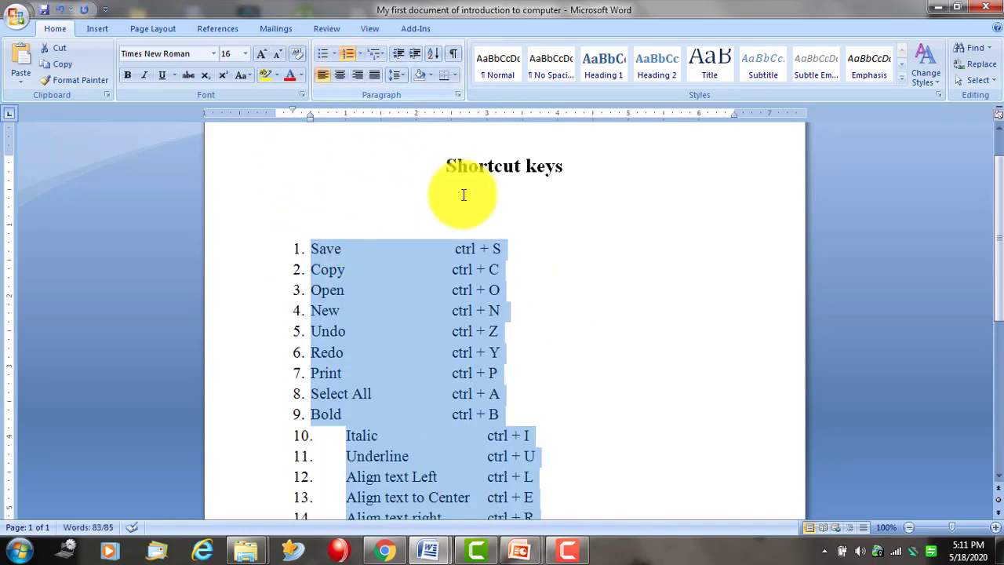
scroll(536, 254, "down", 2)
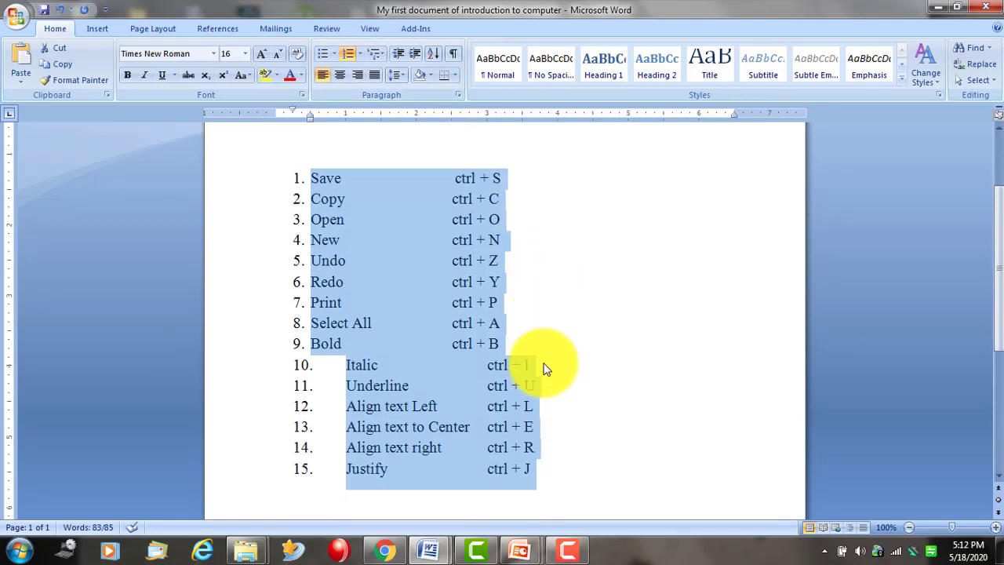
Delete the blank lines under the Shortcut keys heading.
scroll(407, 241, "up", 2)
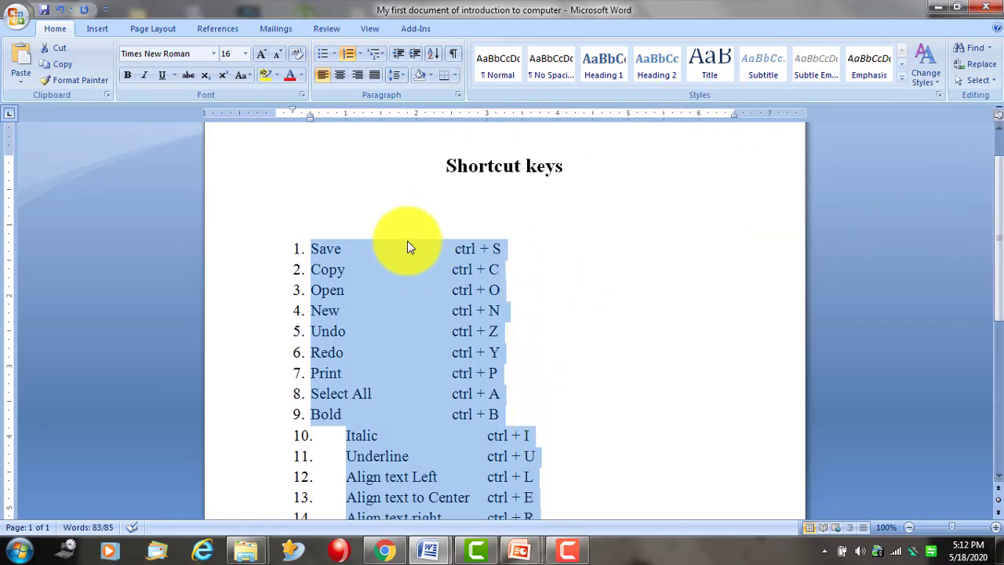
left_click(363, 209)
key("Delete")
key("Delete")
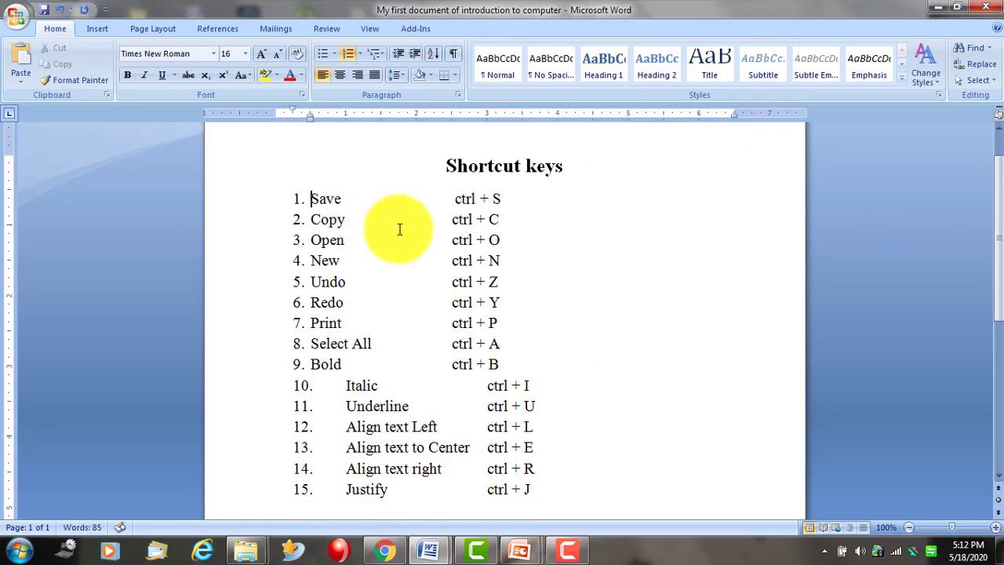
scroll(556, 319, "down", 2)
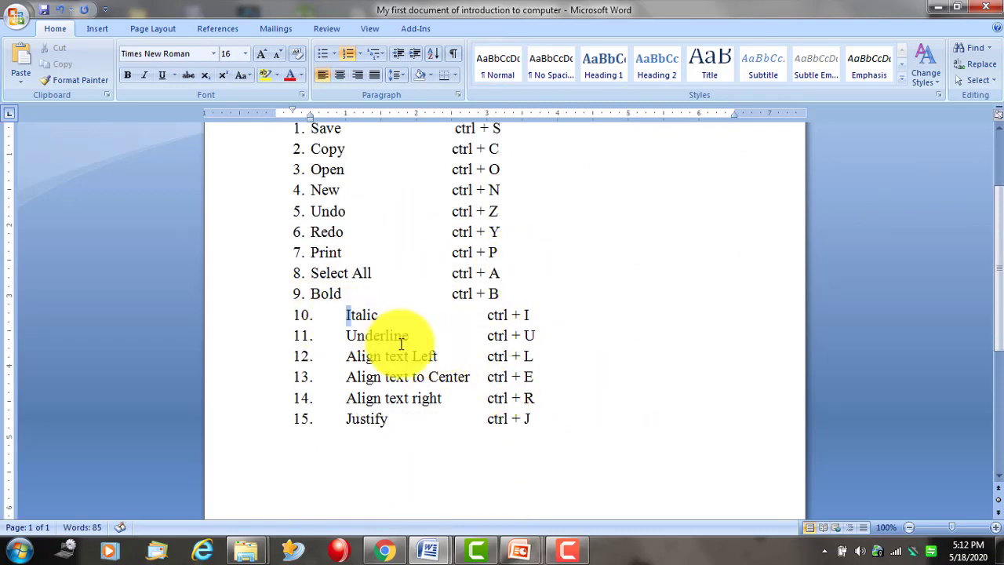
Shift the ruler indent of items 10–15 left to match items 1–9.
left_click_drag(345, 315, 550, 411)
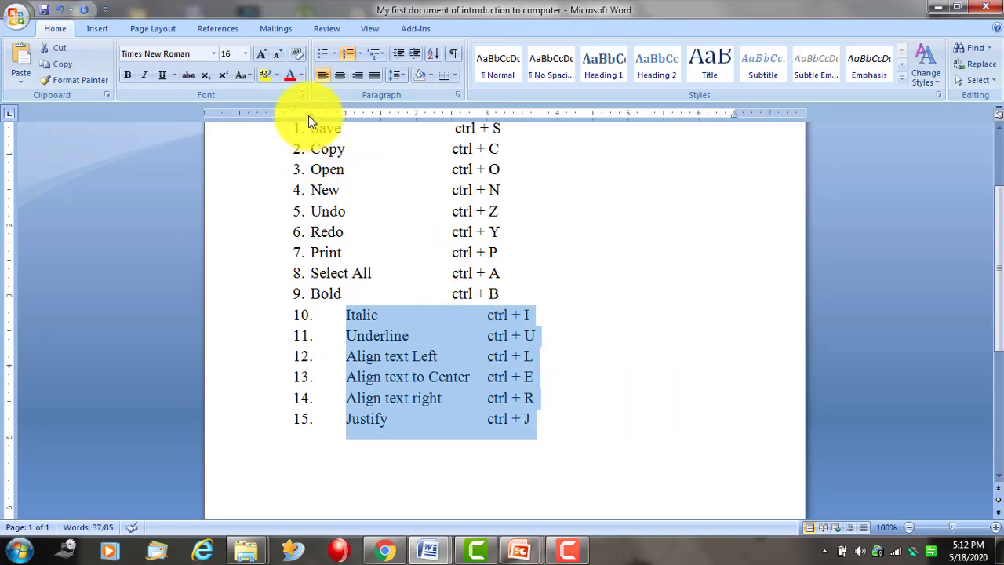
mouse_move(308, 116)
left_mouse_down()
mouse_move(369, 116)
mouse_move(319, 117)
left_mouse_up()
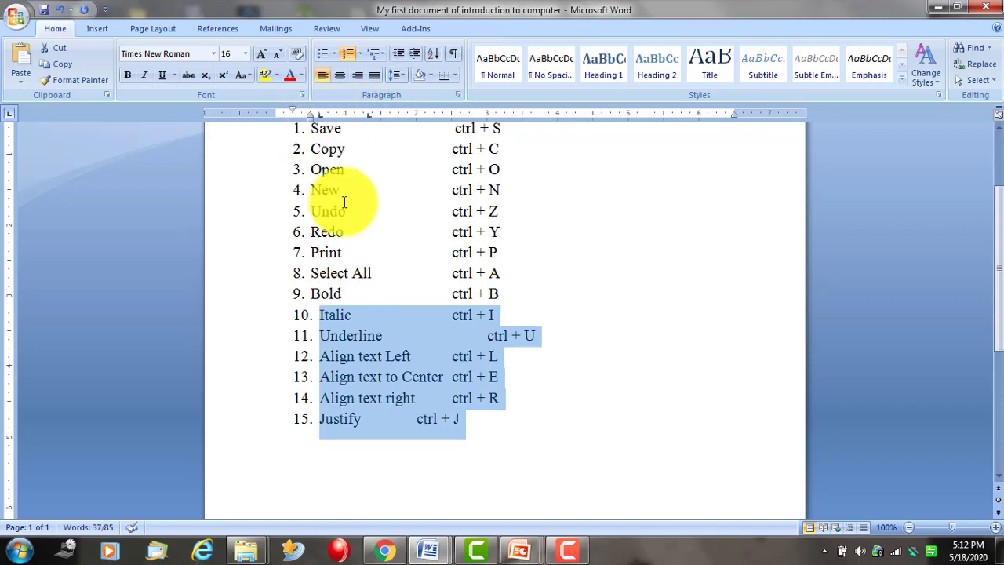
left_click_drag(502, 295, 315, 193)
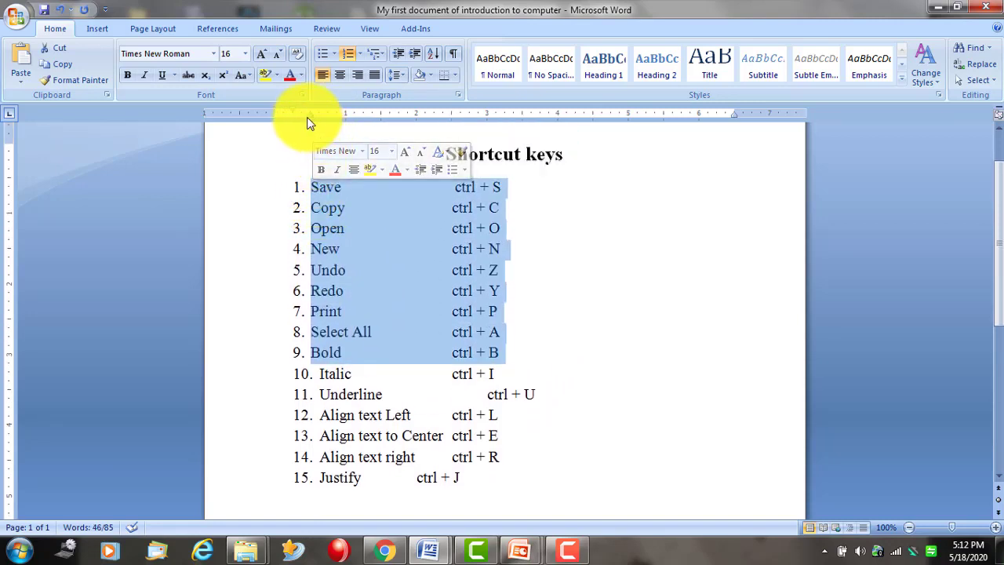
left_click_drag(308, 116, 320, 122)
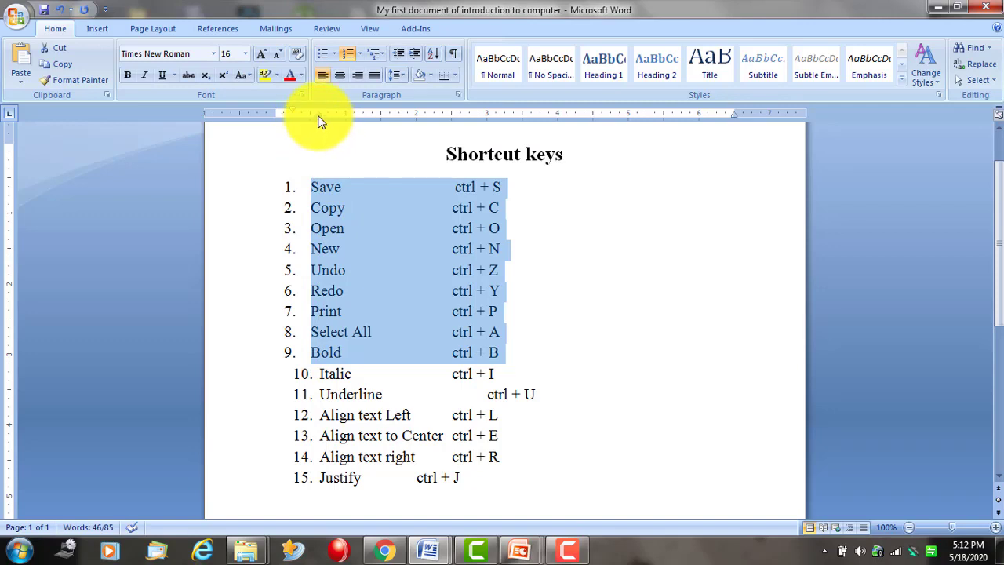
left_click_drag(322, 119, 323, 120)
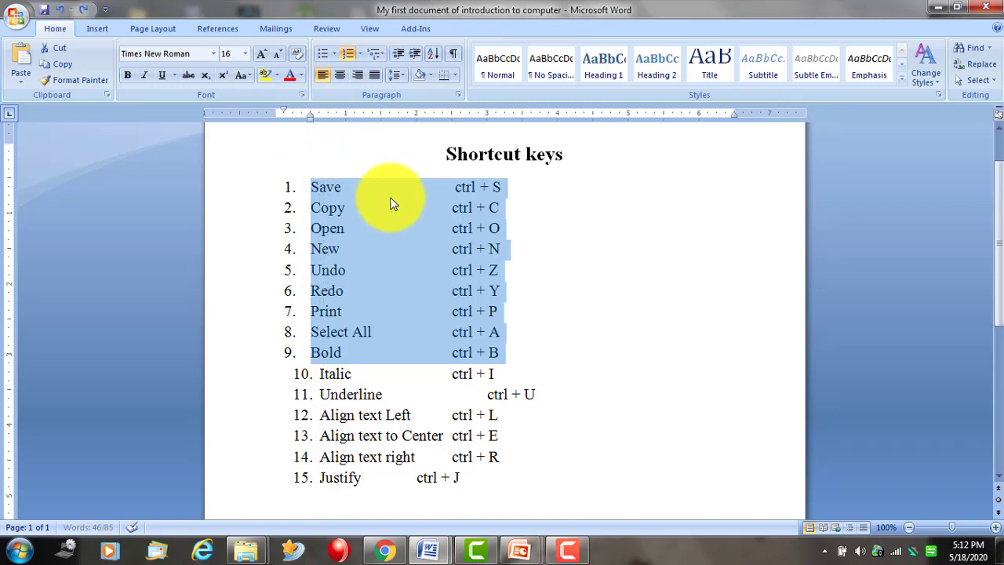
Align ctrl + U, ctrl + J and ctrl + S into one even shortcut column.
left_click(561, 375)
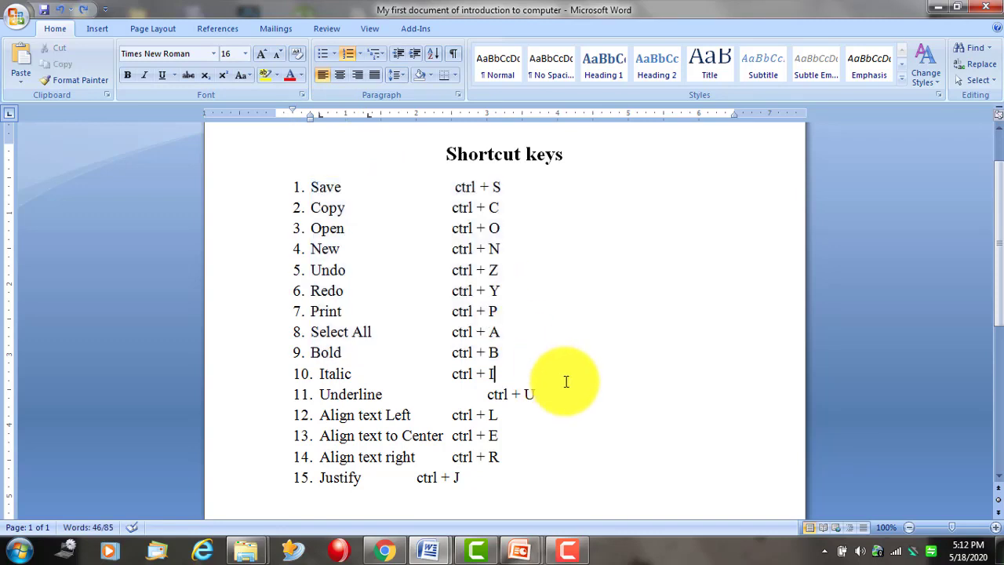
left_click(443, 399)
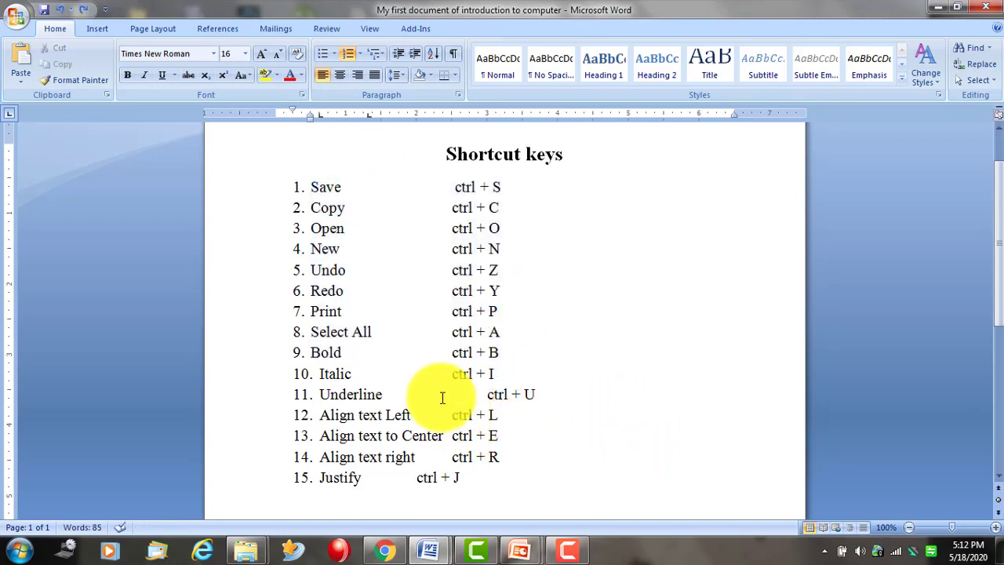
key("Delete")
key("Delete")
key("Delete")
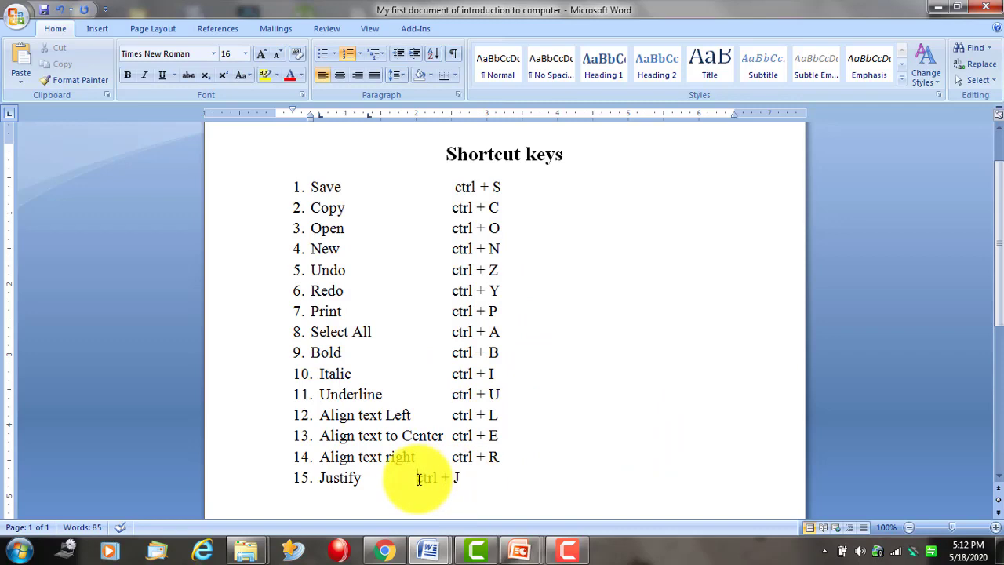
left_click(419, 479)
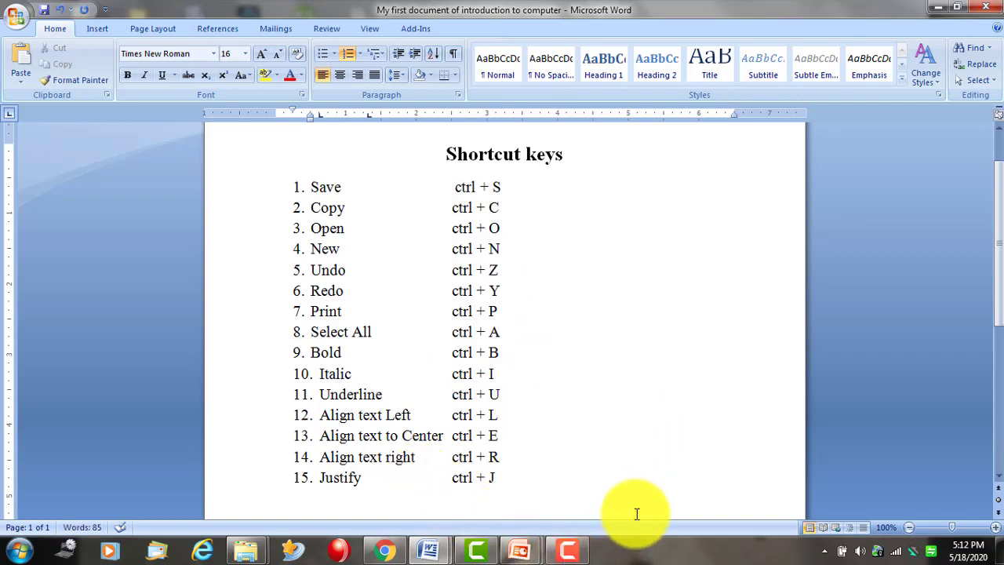
left_click(452, 187)
left_click(630, 304)
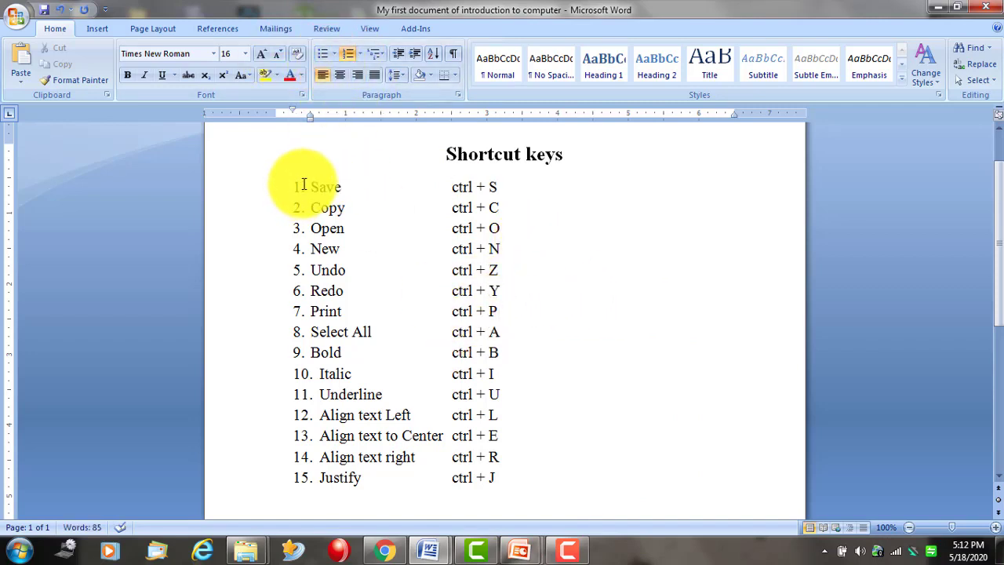
left_click_drag(304, 185, 543, 478)
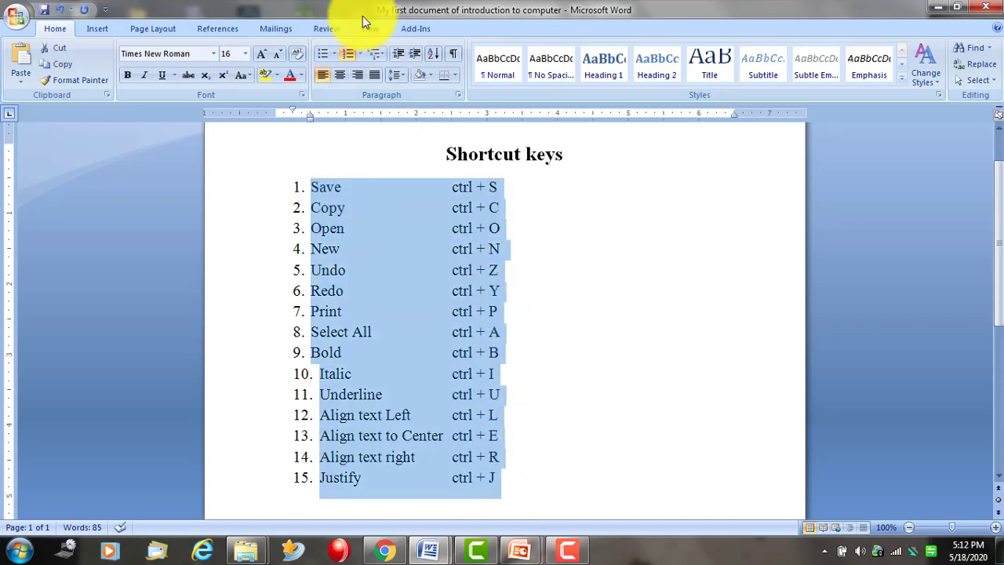
left_click(360, 54)
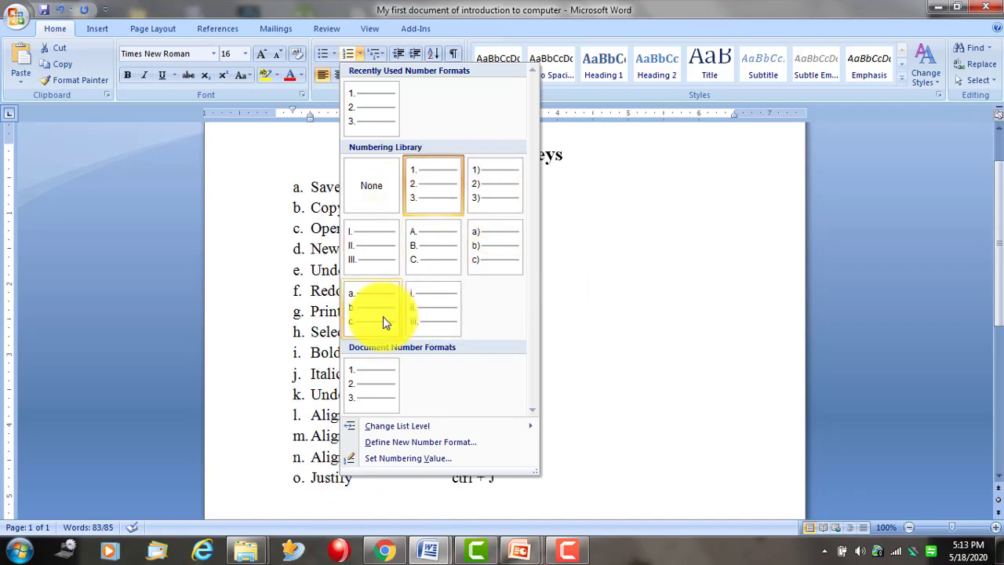
left_click(324, 53)
left_click(334, 53)
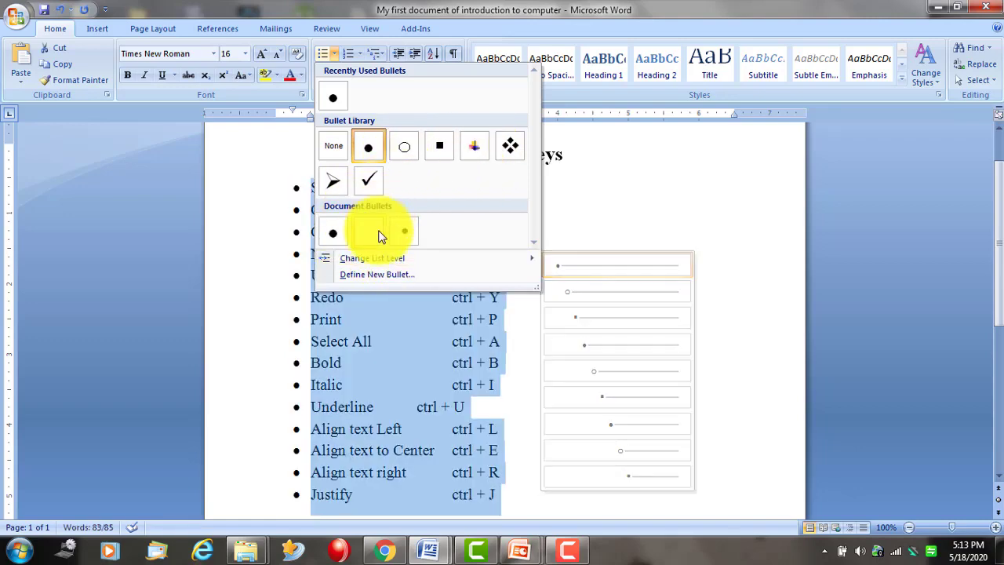
left_click(350, 53)
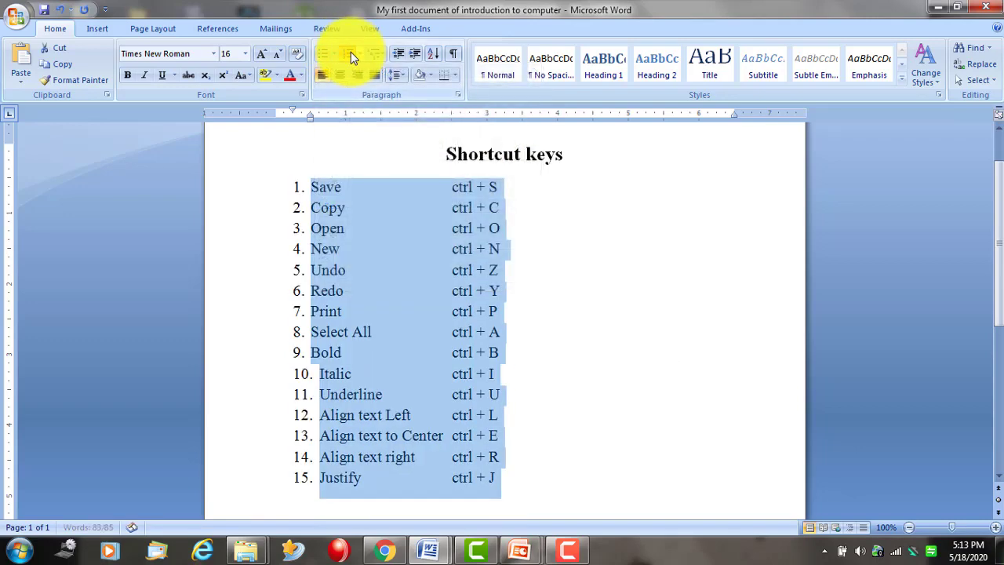
scroll(328, 495, "down", 3)
left_click(411, 404)
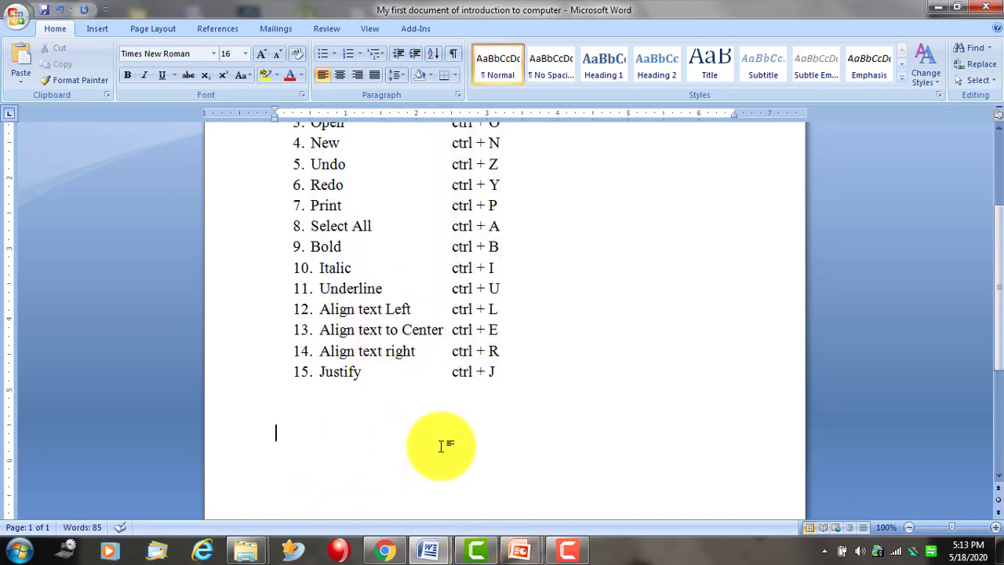
scroll(439, 443, "up", 1)
scroll(405, 280, "up", 1)
scroll(424, 227, "up", 3)
scroll(421, 280, "down", 1)
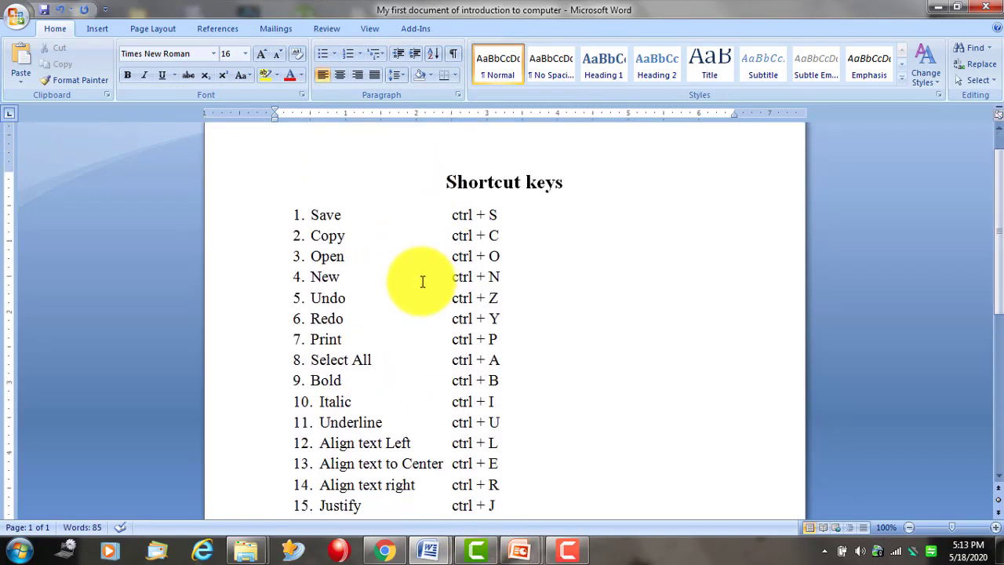
scroll(365, 221, "down", 1)
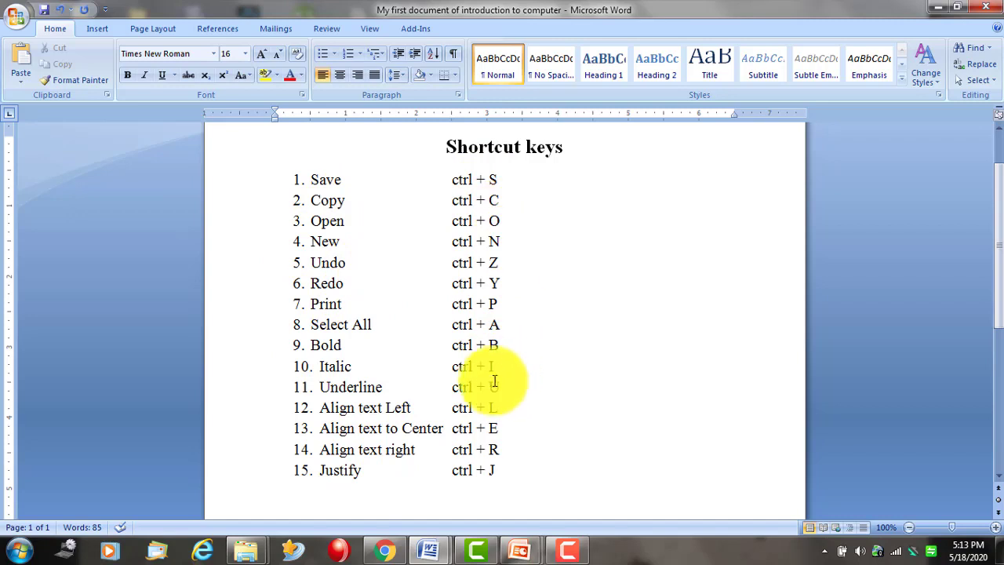
left_click_drag(476, 473, 265, 476)
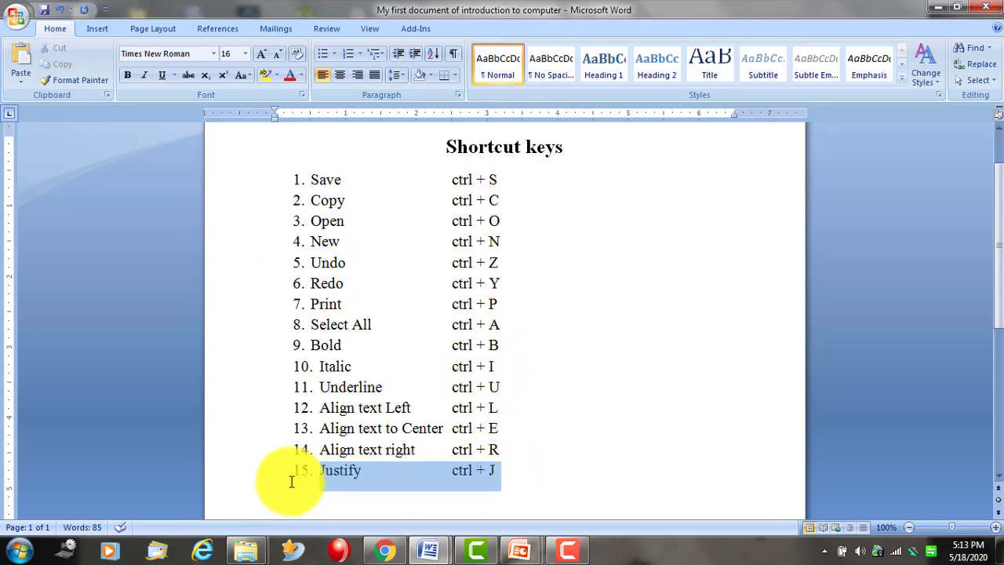
left_click(161, 75)
left_click(416, 365)
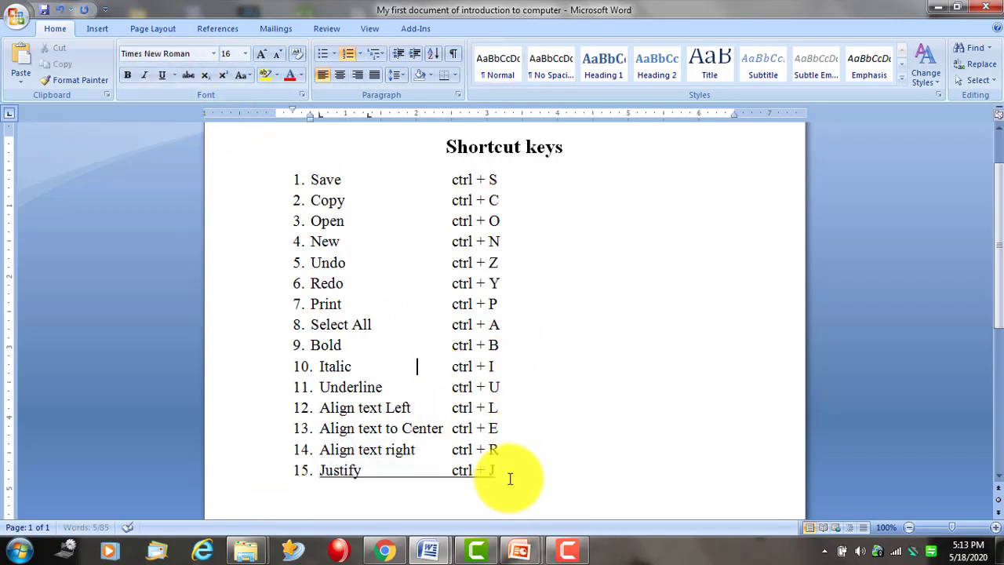
left_click_drag(502, 451, 319, 429)
left_click_drag(518, 472, 303, 474)
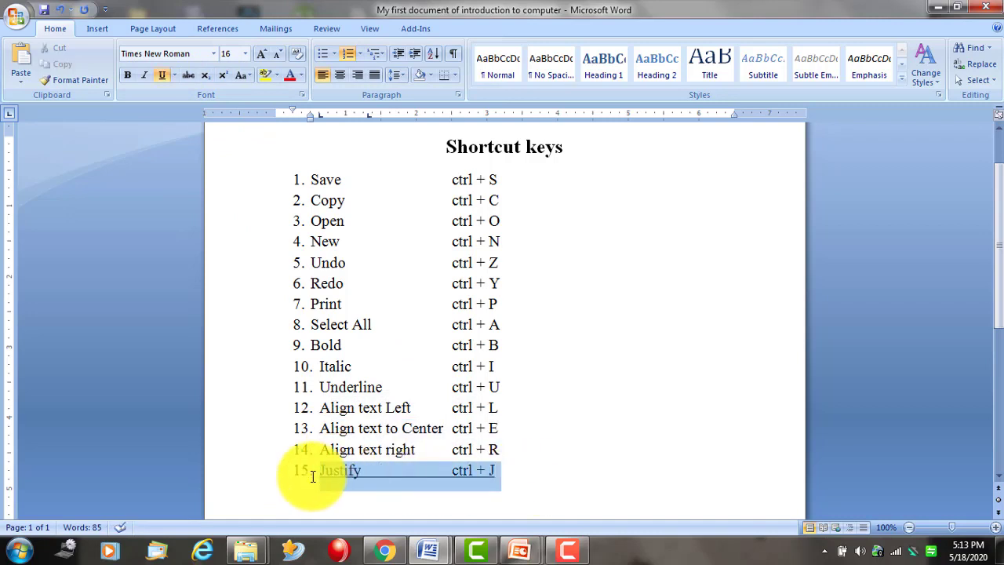
left_click(161, 75)
left_click(382, 221)
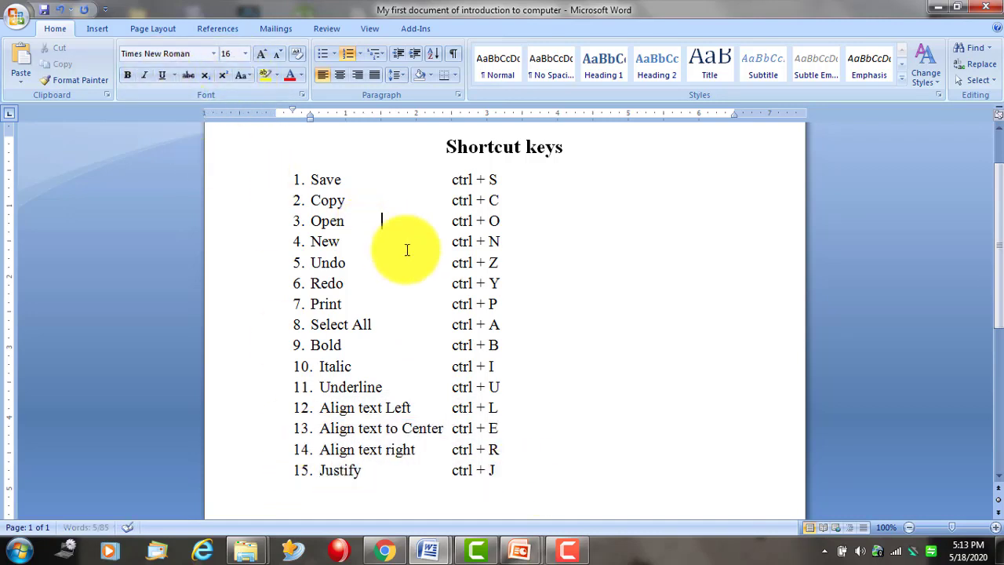
scroll(409, 249, "down", 3)
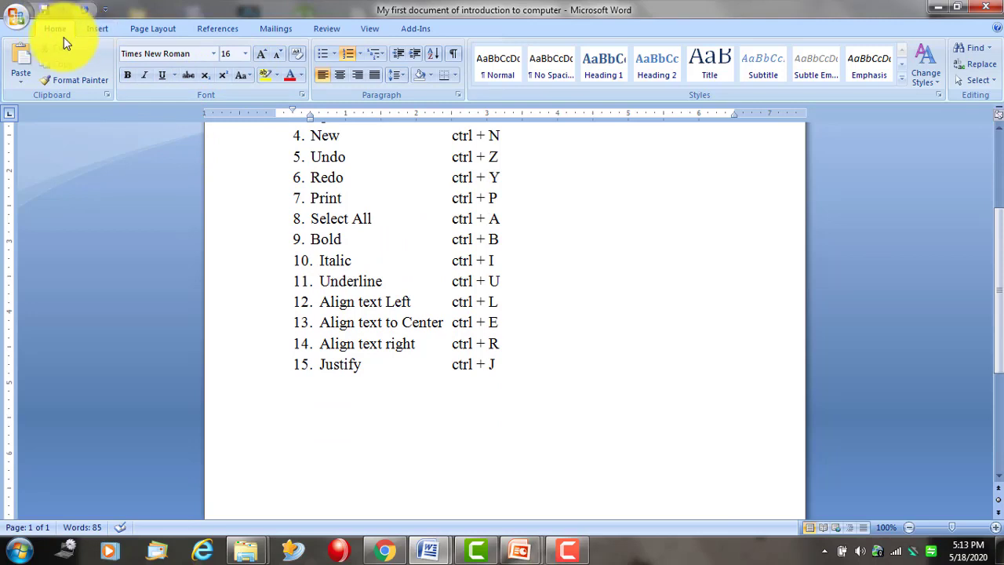
Look through the Office button menu, then save the document from the Quick Access Toolbar.
left_click(16, 15)
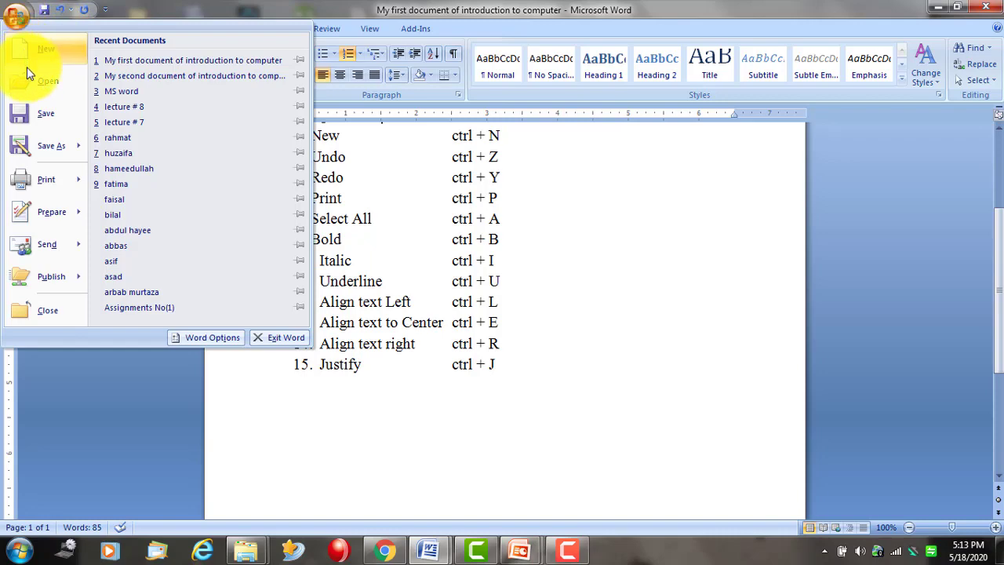
left_click(13, 15)
left_click(13, 16)
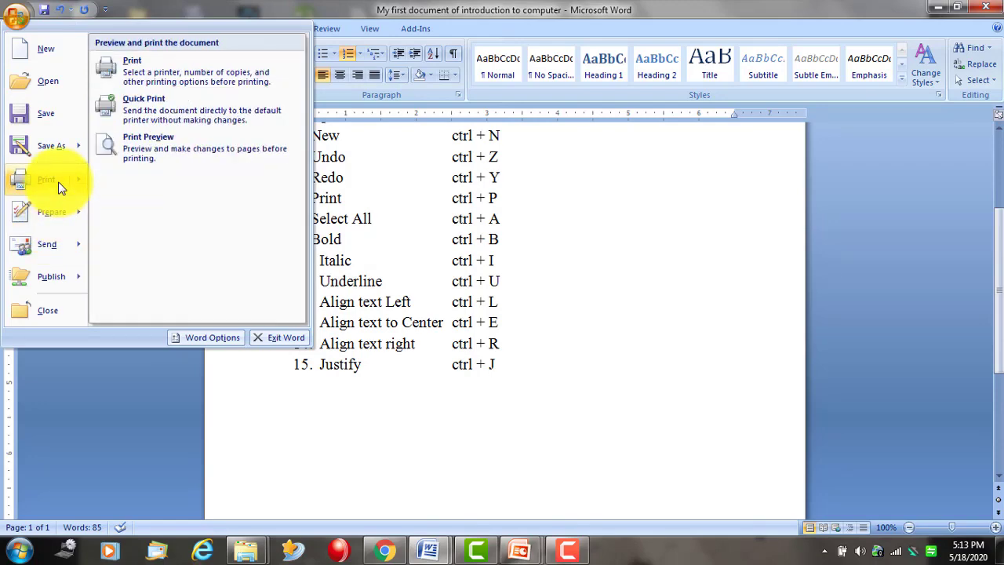
mouse_move(50, 146)
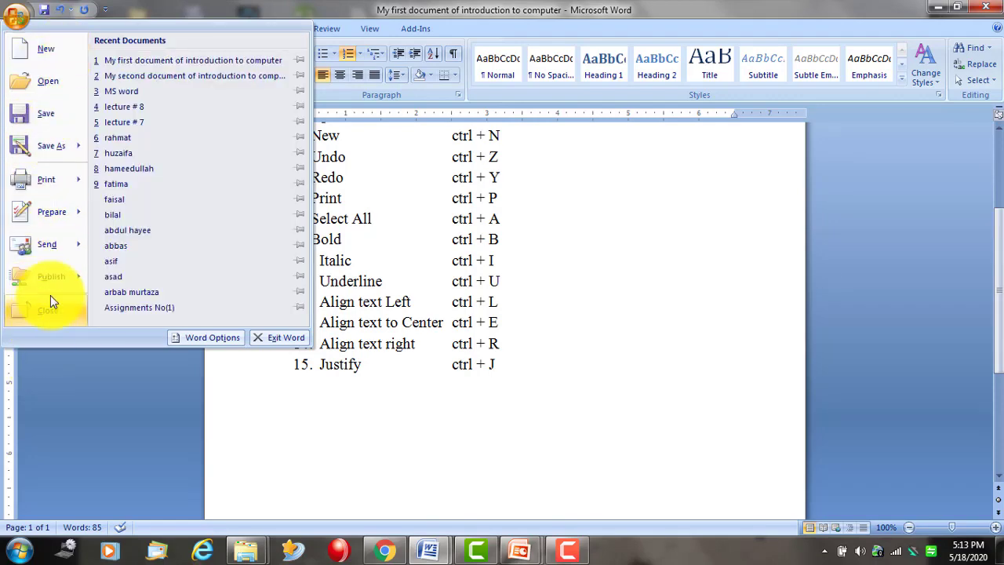
left_click(43, 8)
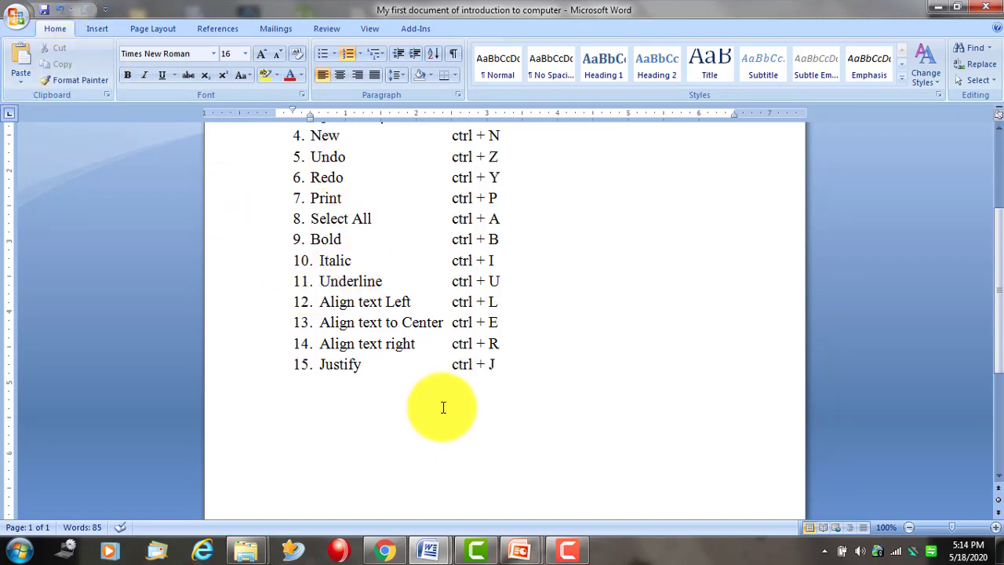
scroll(451, 357, "up", 1)
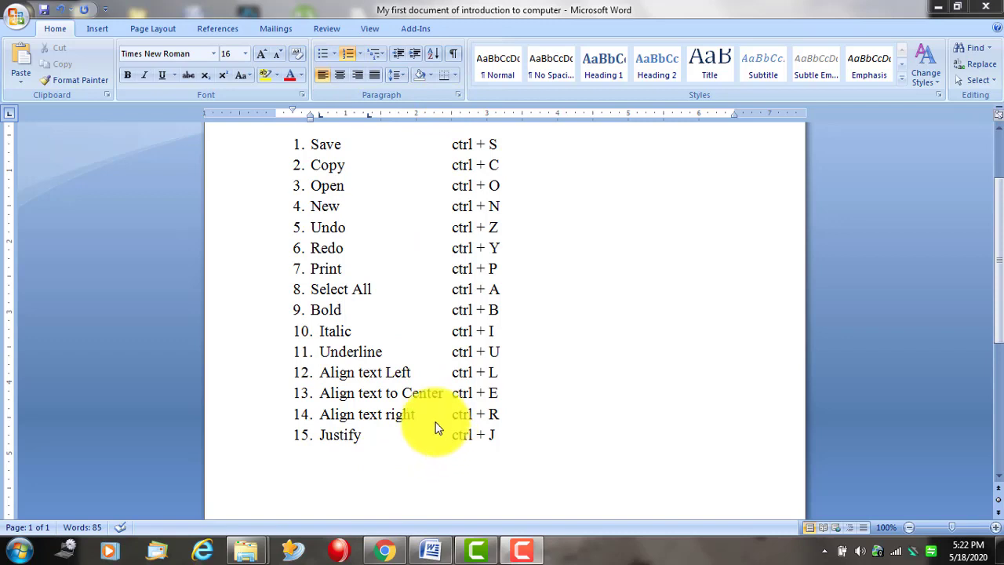
Type 'A quick brown fox jump over the lazy dog' below the list and bold it.
left_click(319, 466)
type("A quick broe")
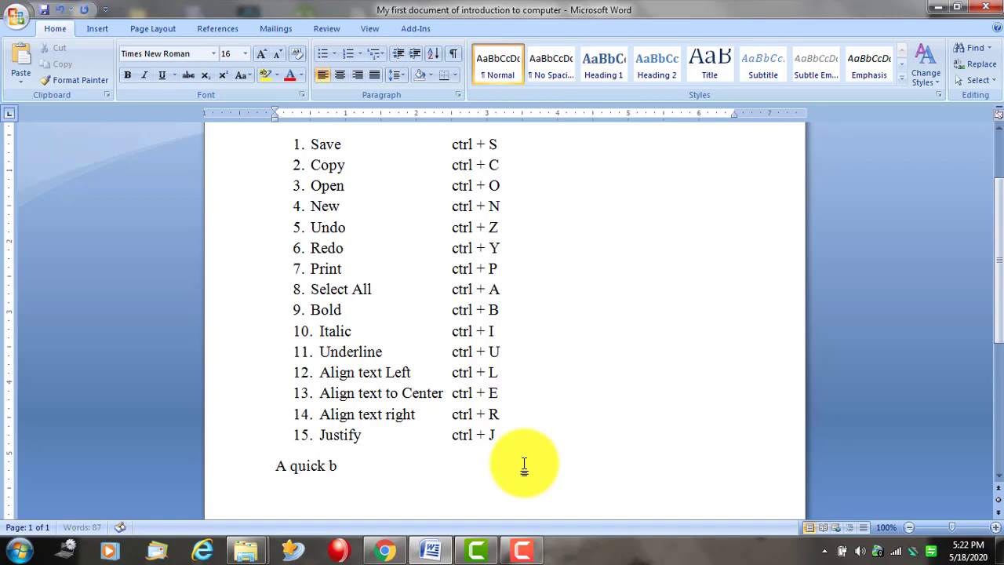
key("BackSpace")
type("w")
type("n fox ")
type("j")
type("ump o")
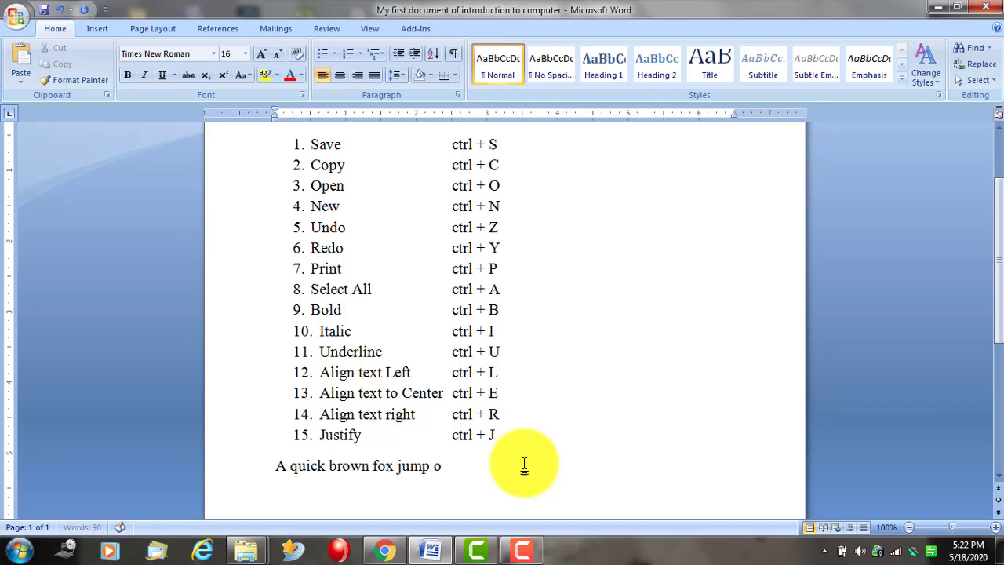
type("ve")
type("r the lazy dog")
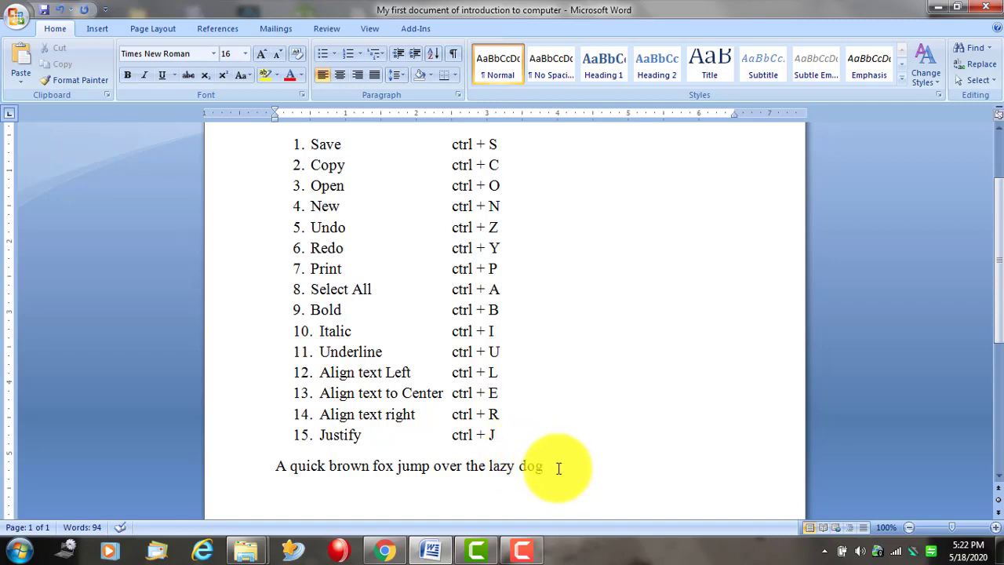
left_click_drag(559, 469, 273, 484)
key("ctrl+c")
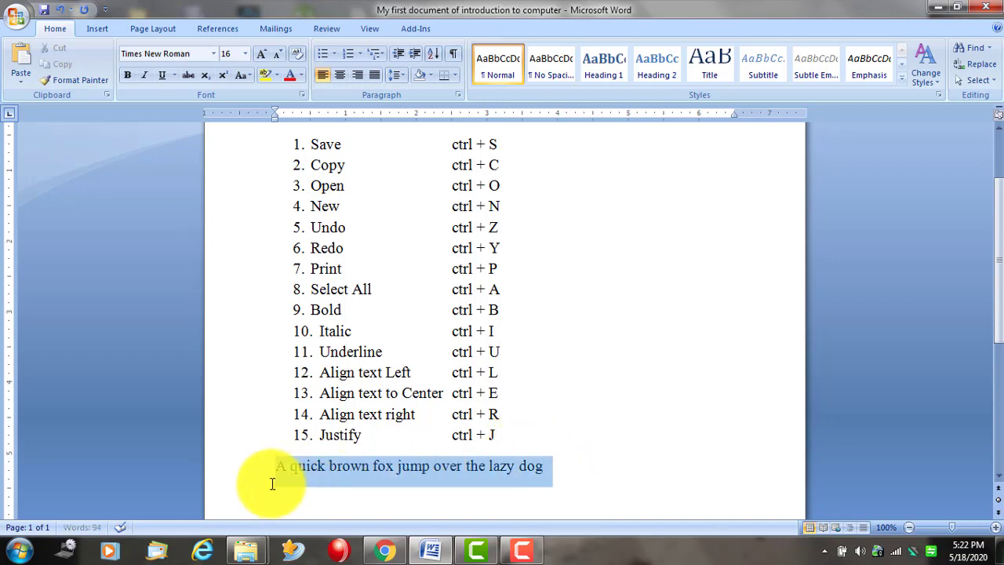
left_click(128, 79)
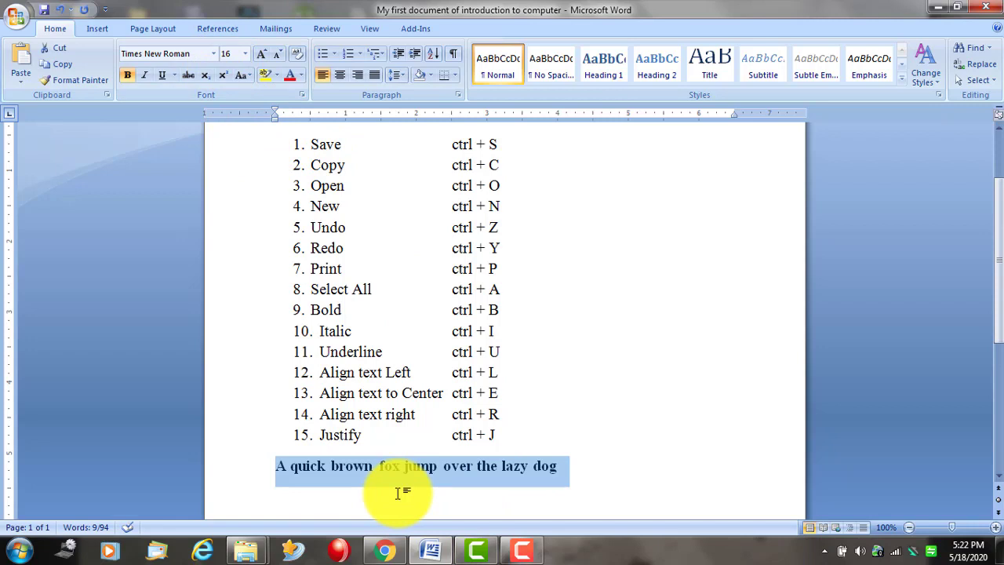
Paste four copies of the bold fox sentence after the original.
left_click(583, 469)
key("ctrl+v")
key("Return")
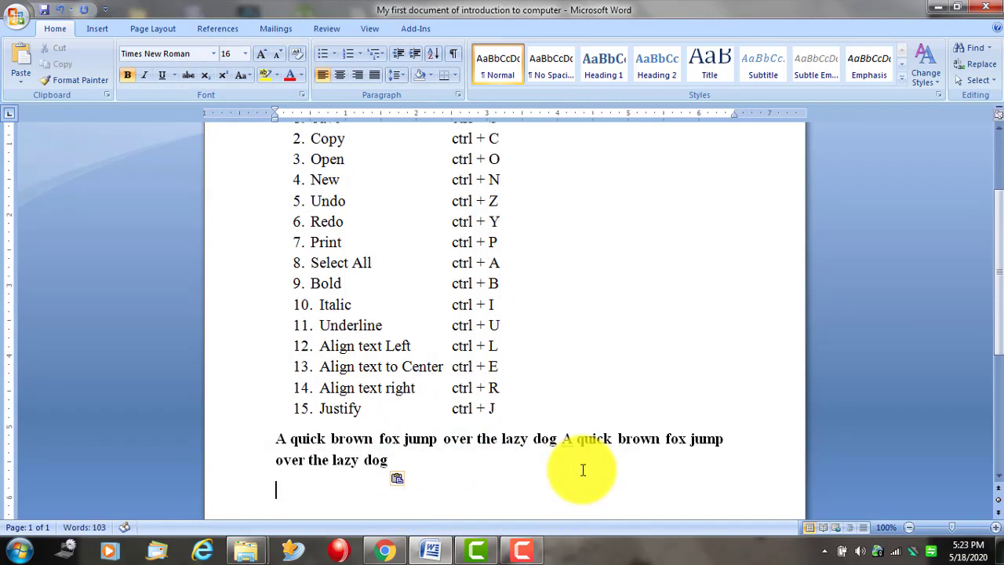
key("ctrl+v")
key("Return")
left_click(426, 437)
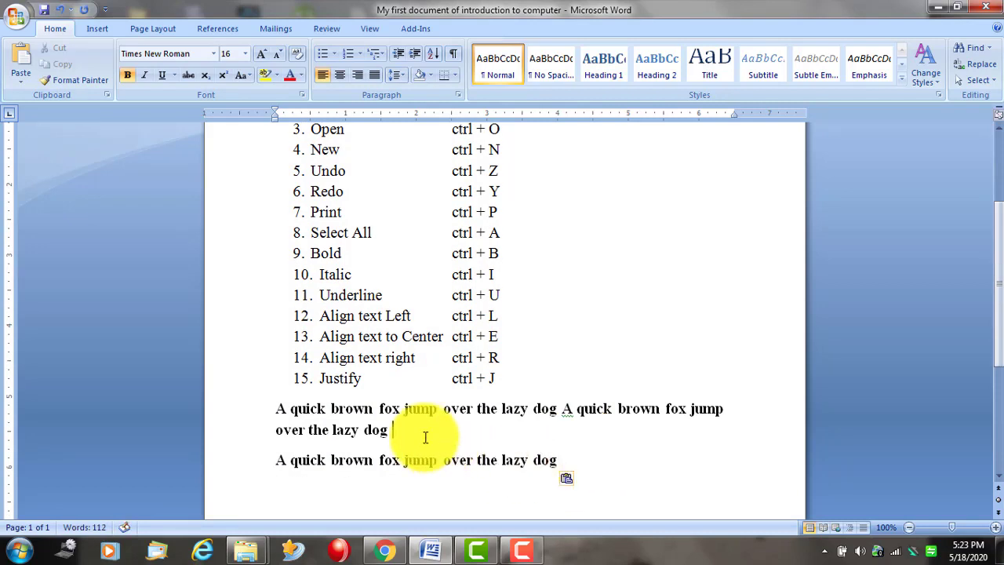
key("ctrl+v")
key("Return")
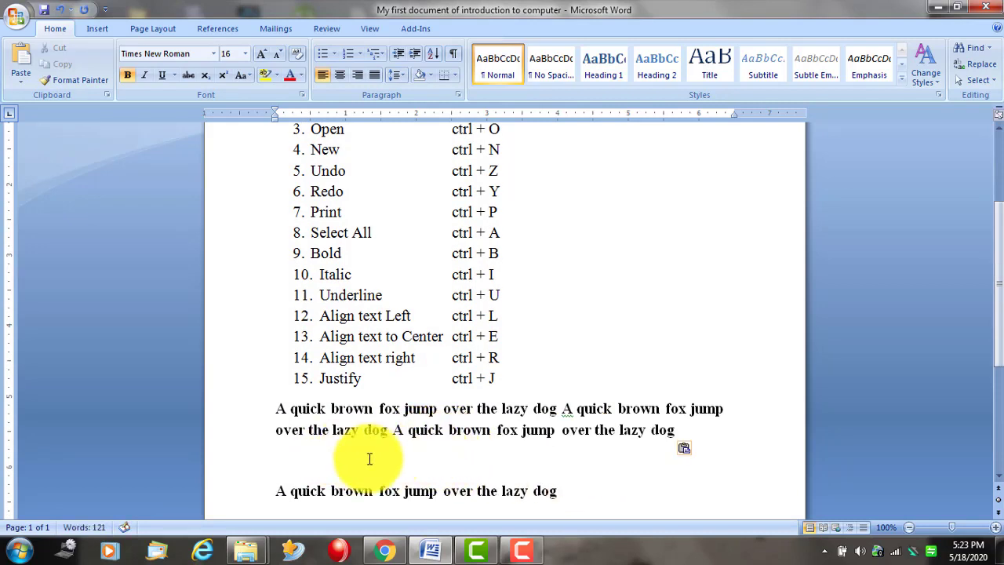
key("ctrl+v")
key("Return")
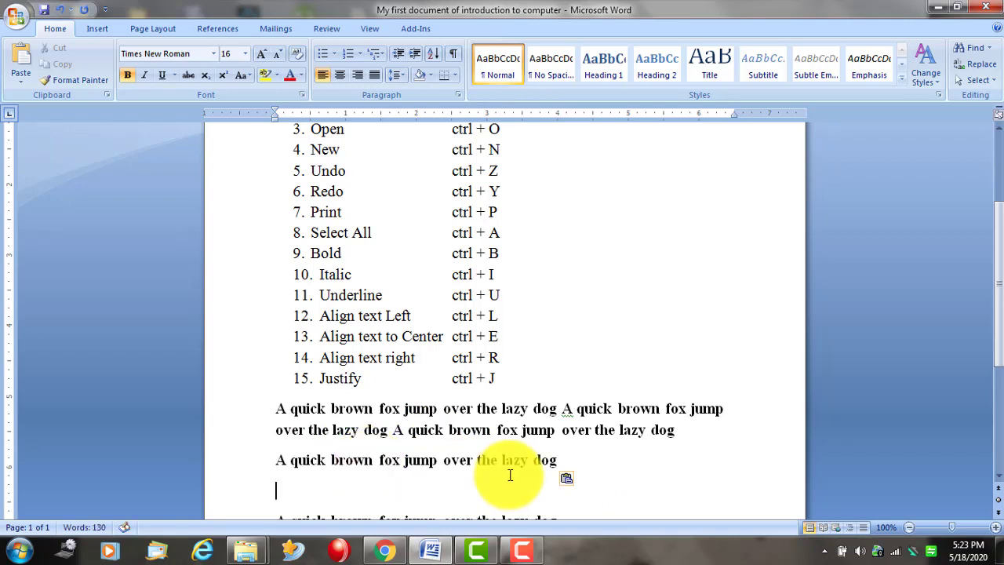
Merge the copies into one paragraph and append a sixth copy.
left_click(556, 429)
left_click(583, 457)
key("Delete")
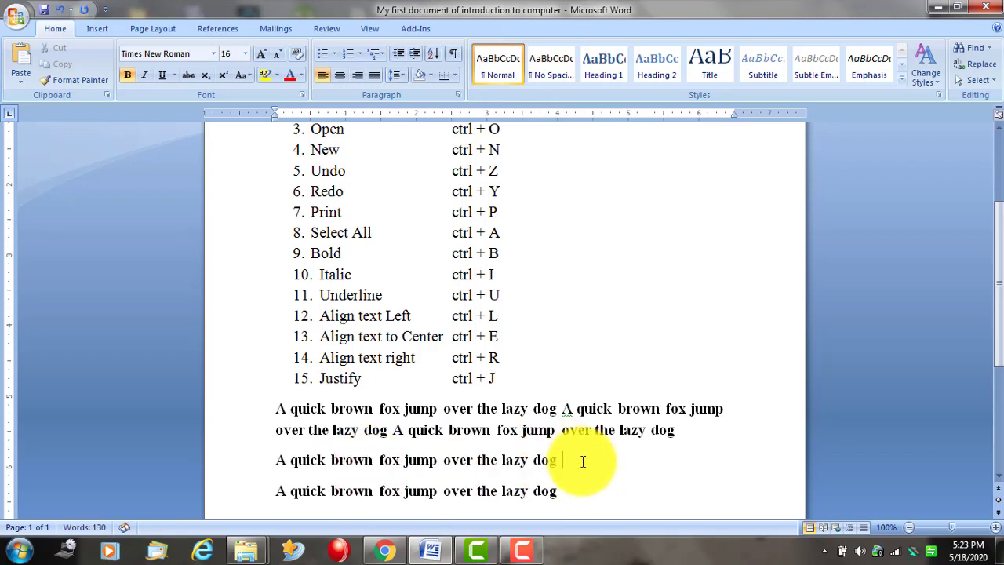
key("Delete")
left_click(683, 433)
key("Delete")
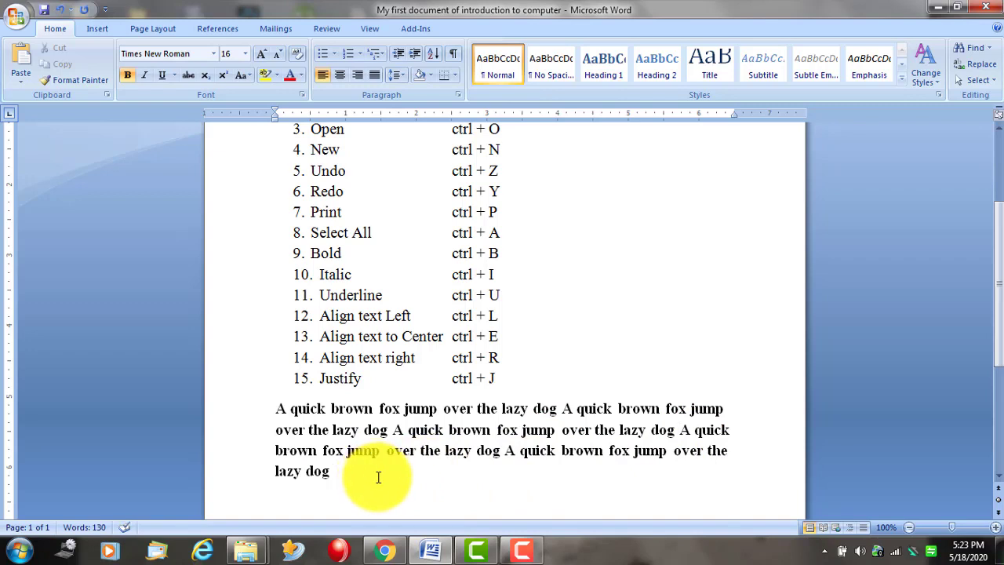
key("ctrl+v")
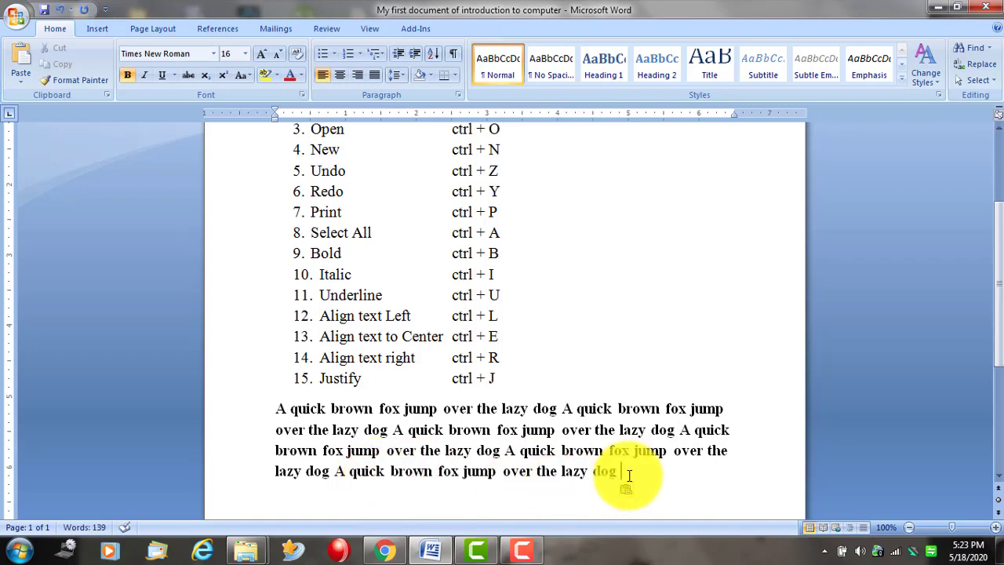
scroll(459, 381, "down", 1)
scroll(440, 369, "down", 1)
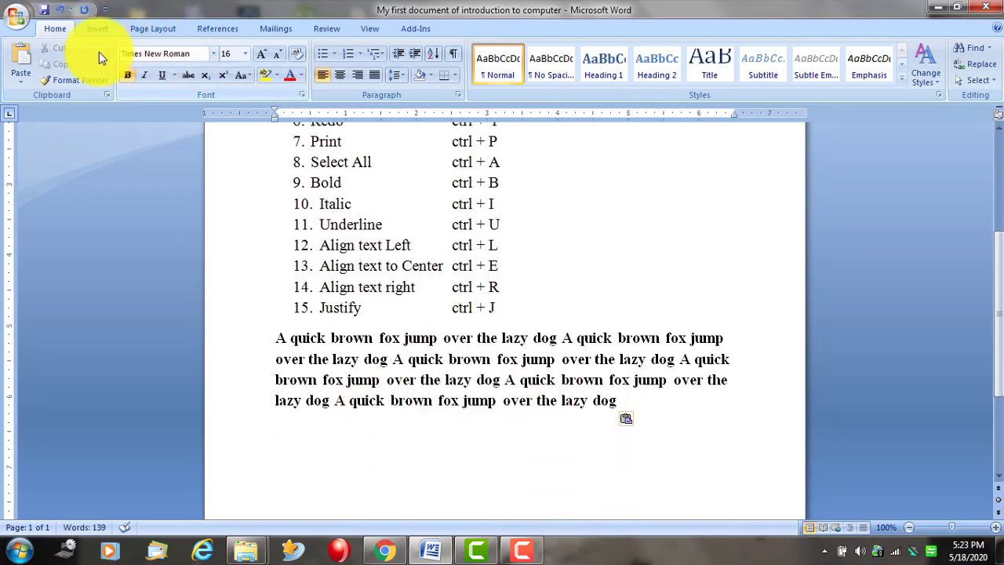
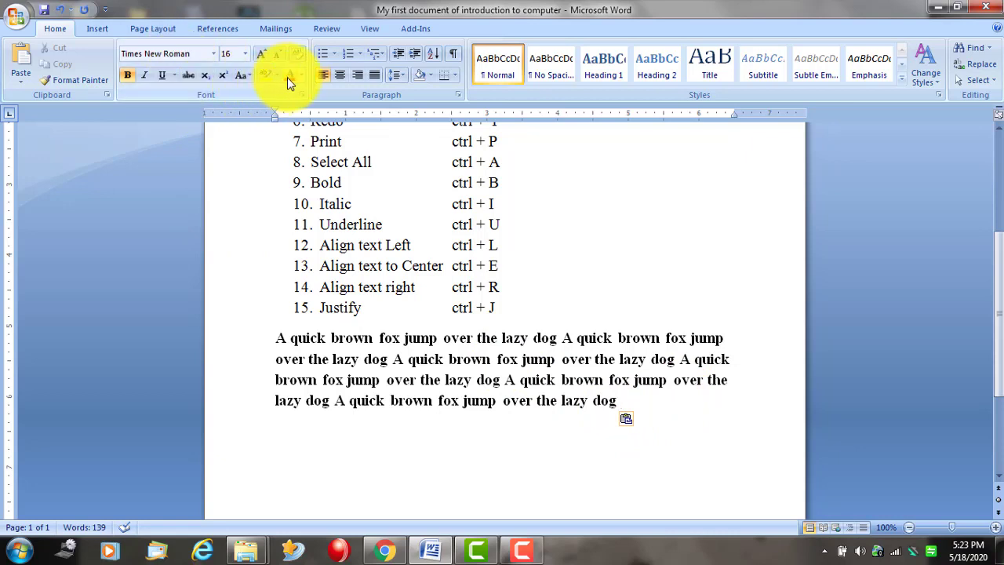
Select the repeated quick brown fox paragraph and change its font colour to a light blue.
left_click_drag(277, 338, 679, 413)
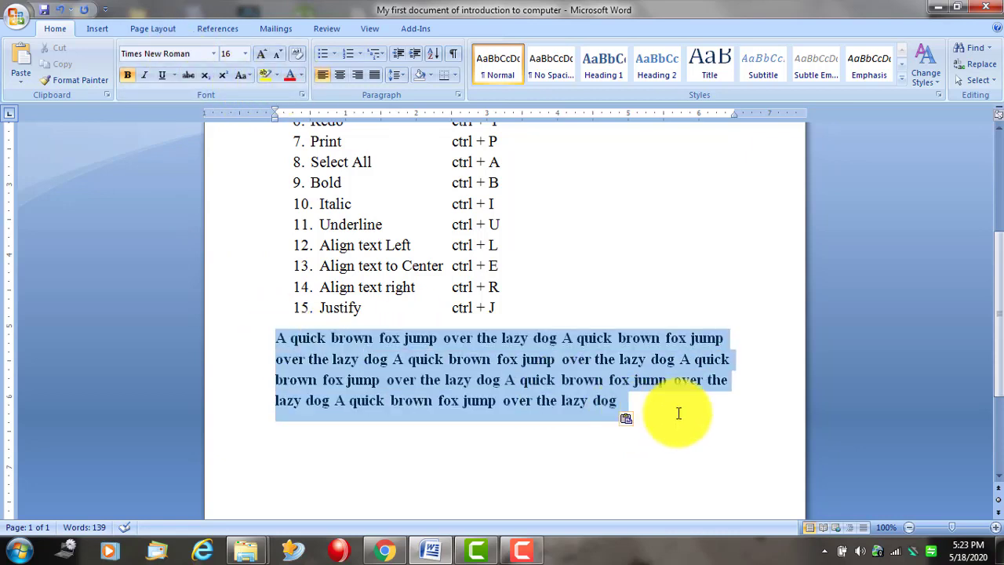
left_click(291, 76)
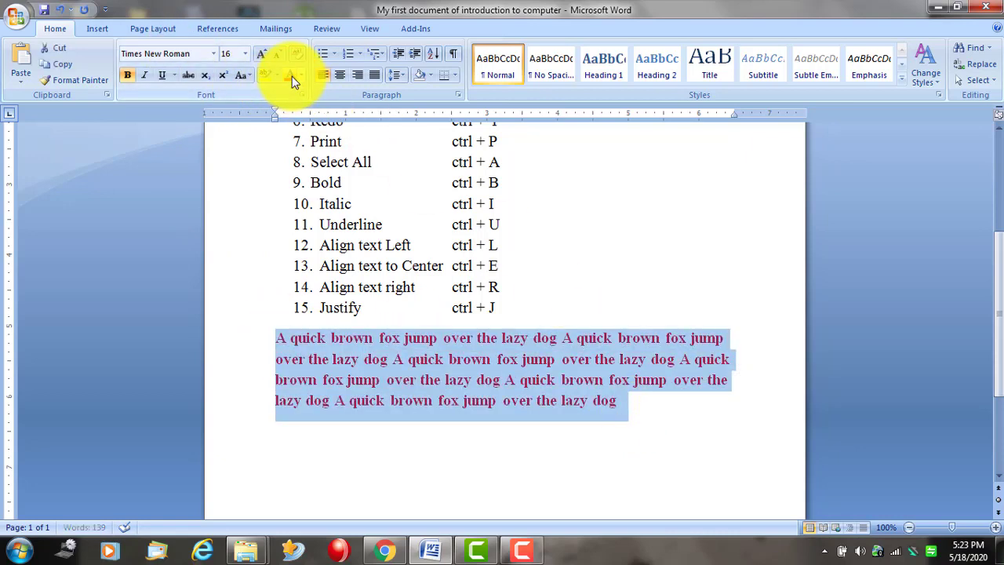
left_click(381, 469)
left_click_drag(276, 338, 647, 426)
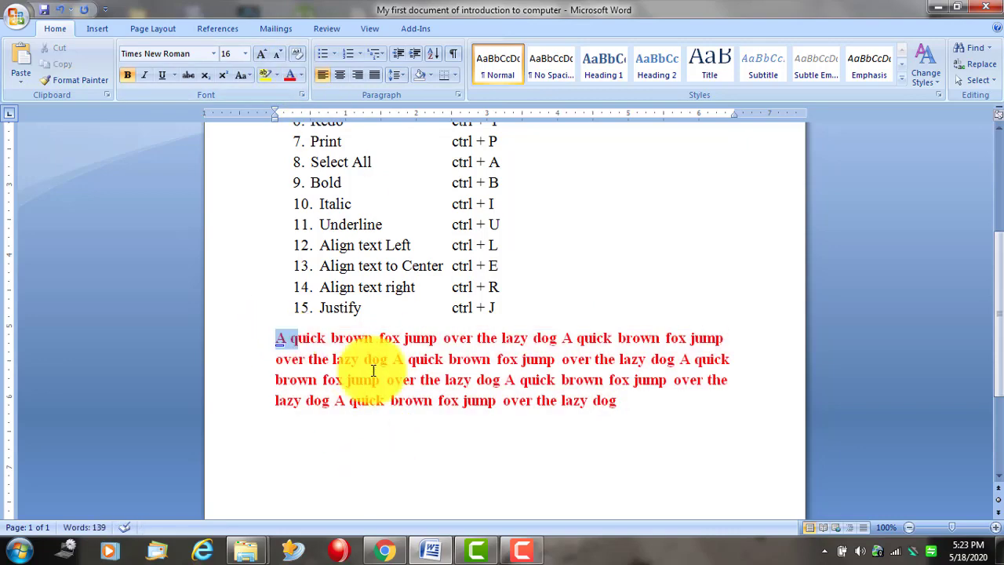
left_click(302, 76)
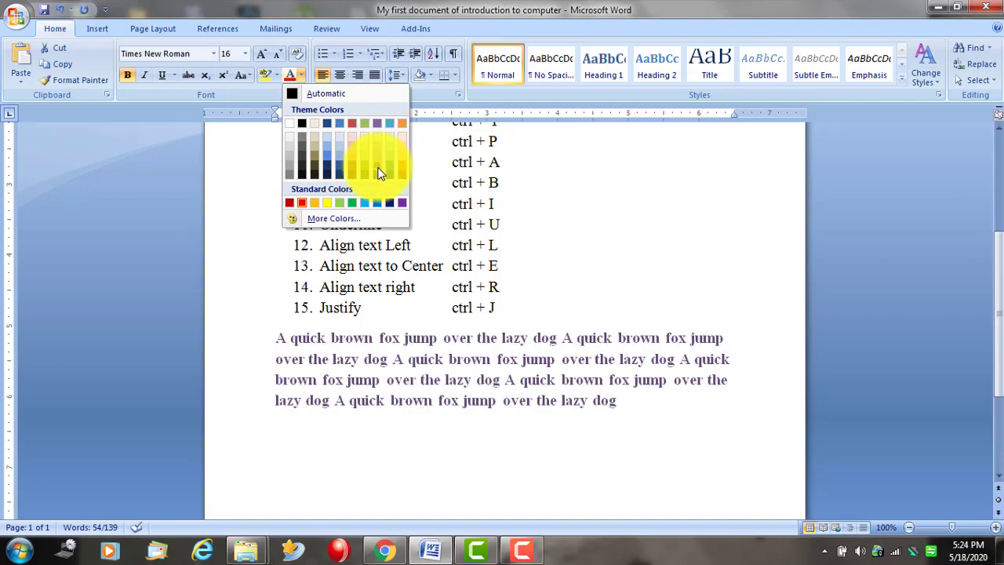
left_click(326, 159)
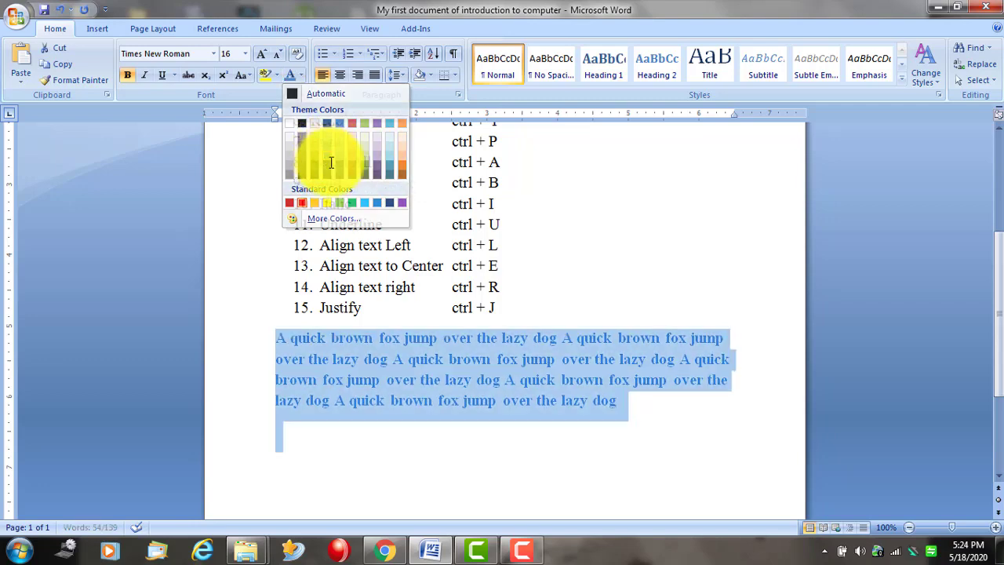
left_click(455, 403)
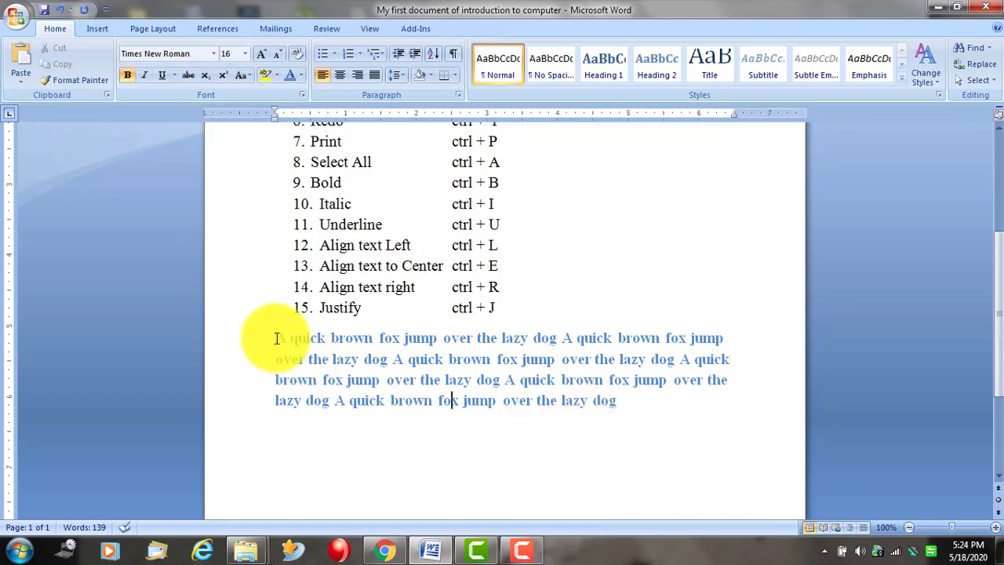
Set the whole fox paragraph's font colour back to Automatic black.
left_click_drag(277, 339, 435, 339)
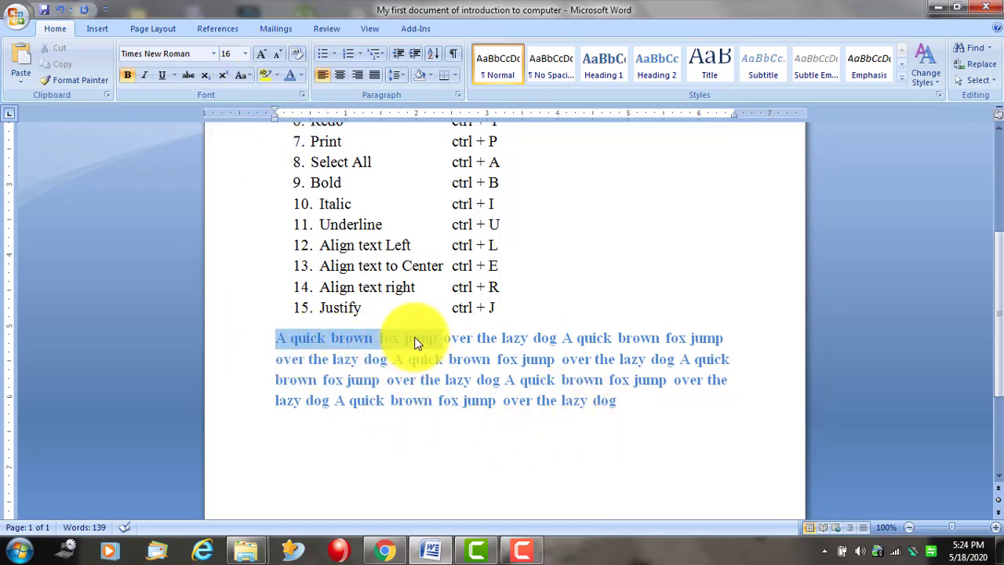
left_click(276, 74)
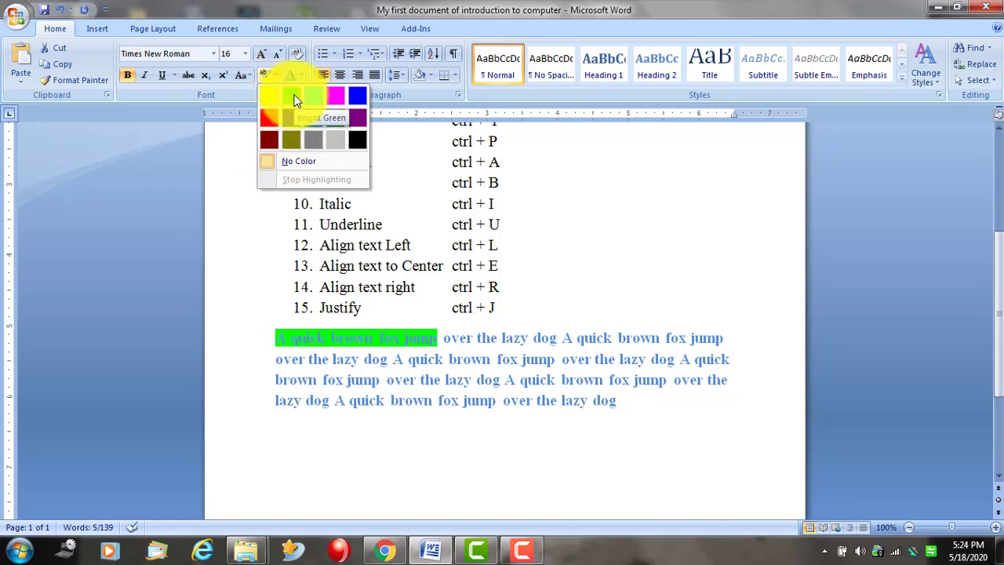
left_click(628, 408)
left_click_drag(627, 408, 319, 307)
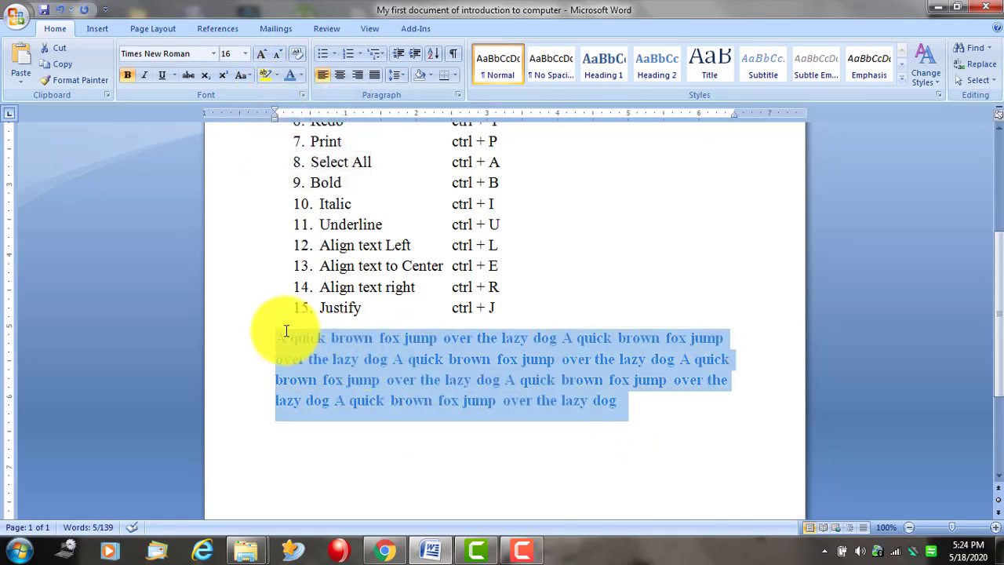
left_click(301, 74)
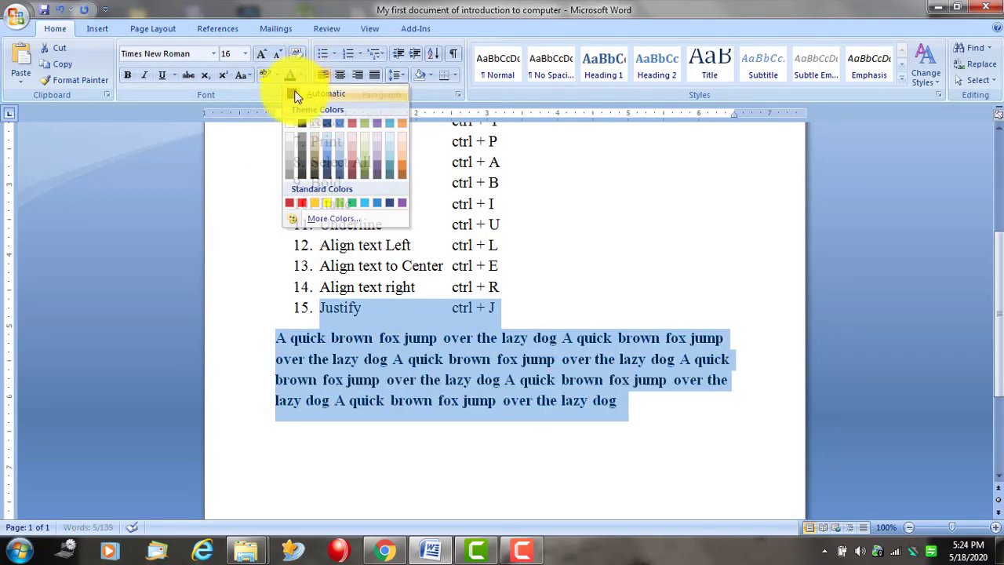
left_click(297, 92)
Highlight the text from the third line's 'brown' to the paragraph end in yellow.
left_click_drag(622, 403, 277, 383)
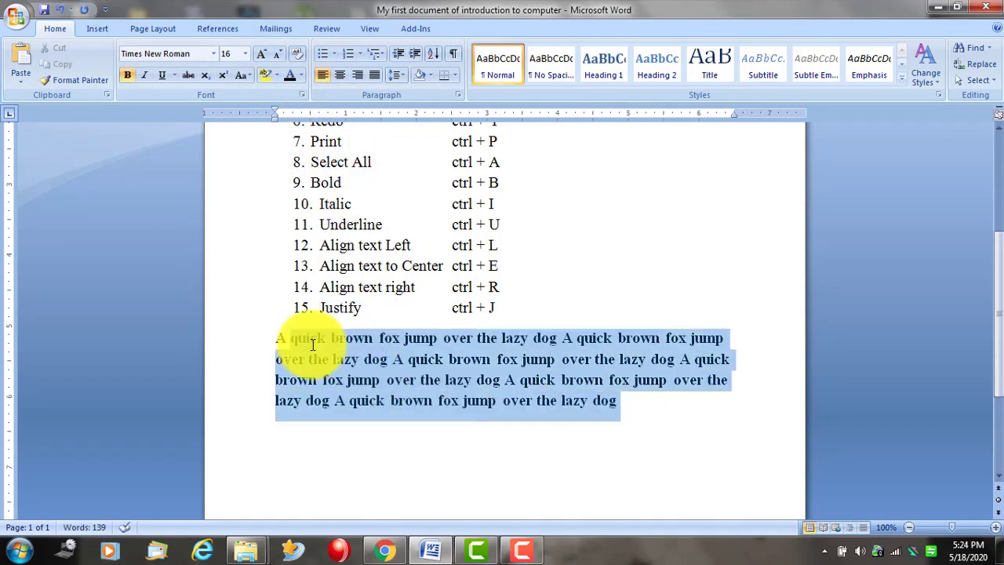
left_click(265, 76)
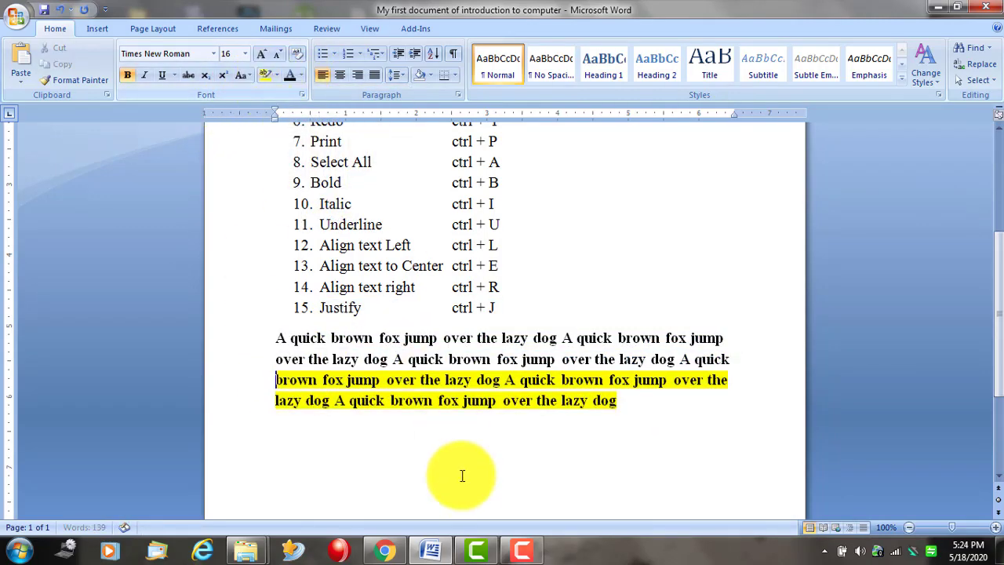
left_click(459, 479)
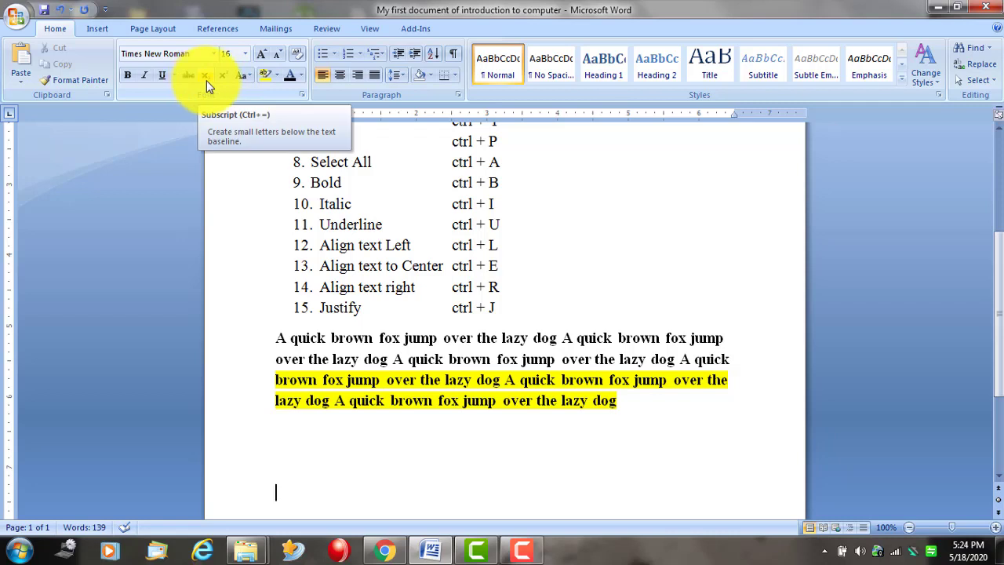
Type 23 on the line below the paragraph and make the 3 superscript so it reads 2³.
left_click(298, 451)
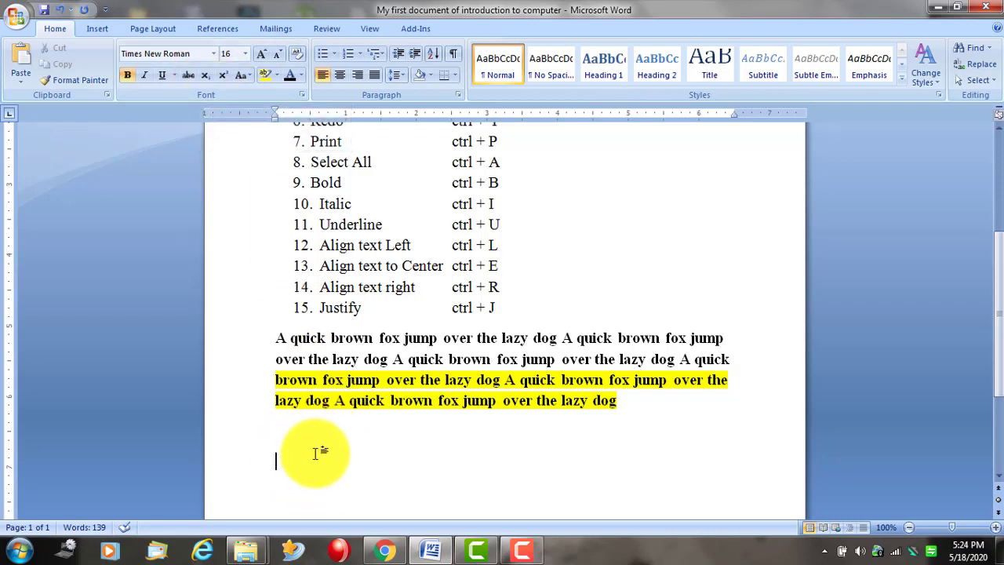
type("2")
type("4")
key("BackSpace")
type("3")
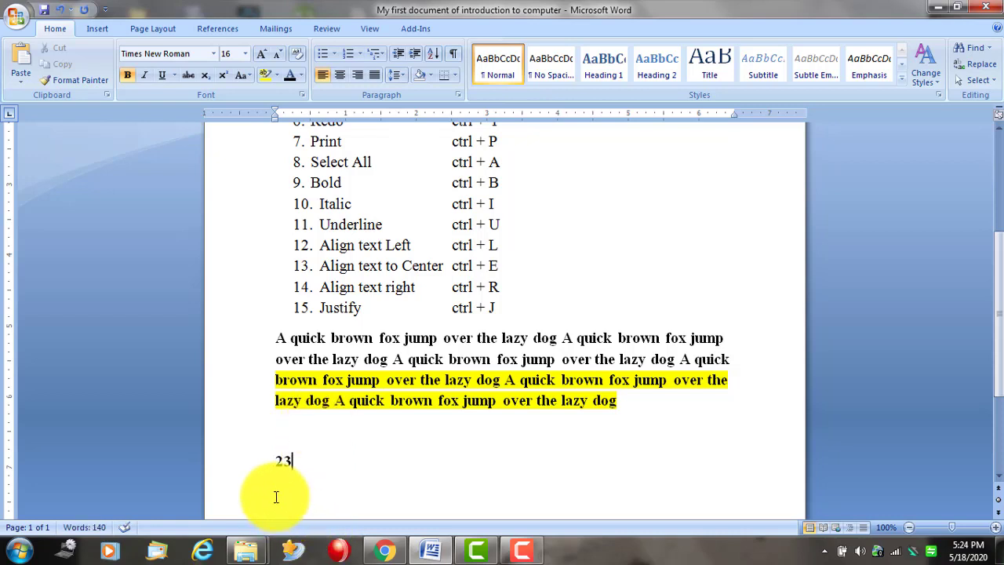
key("BackSpace")
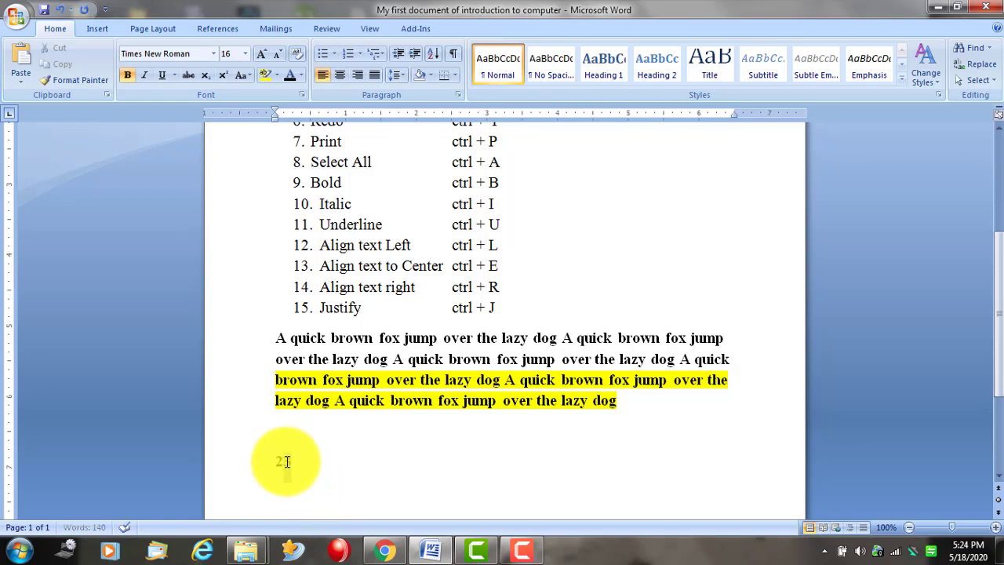
left_click_drag(287, 461, 293, 462)
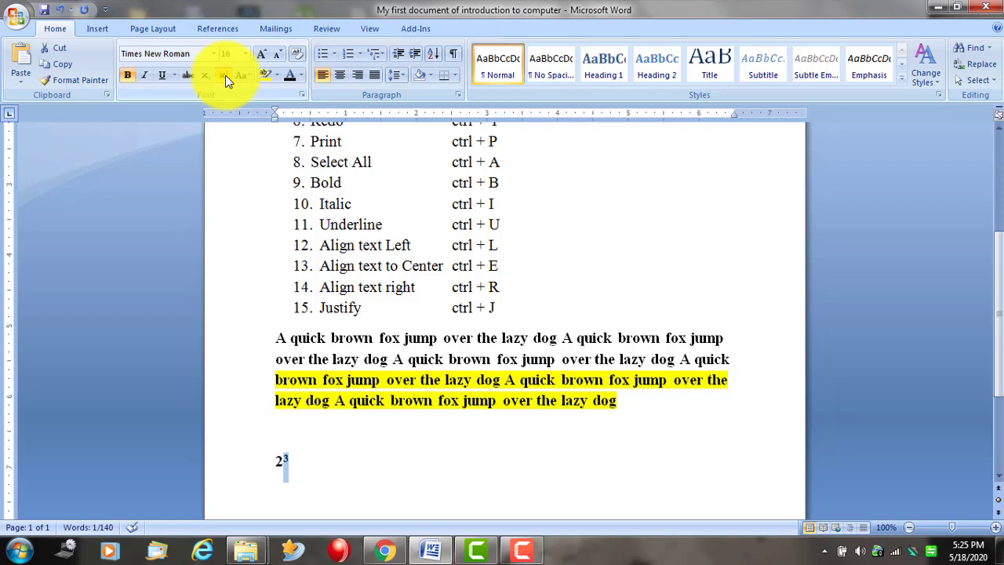
left_click(331, 475)
left_click(330, 467)
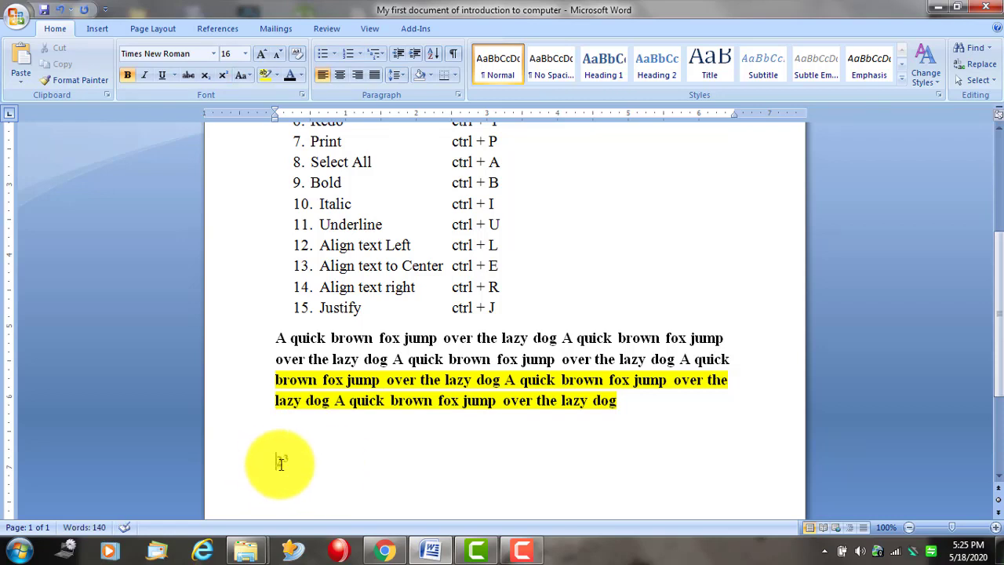
Insert a line above 2³ reading (10)2 and make the 2 subscript, giving (10)₂.
key("Return")
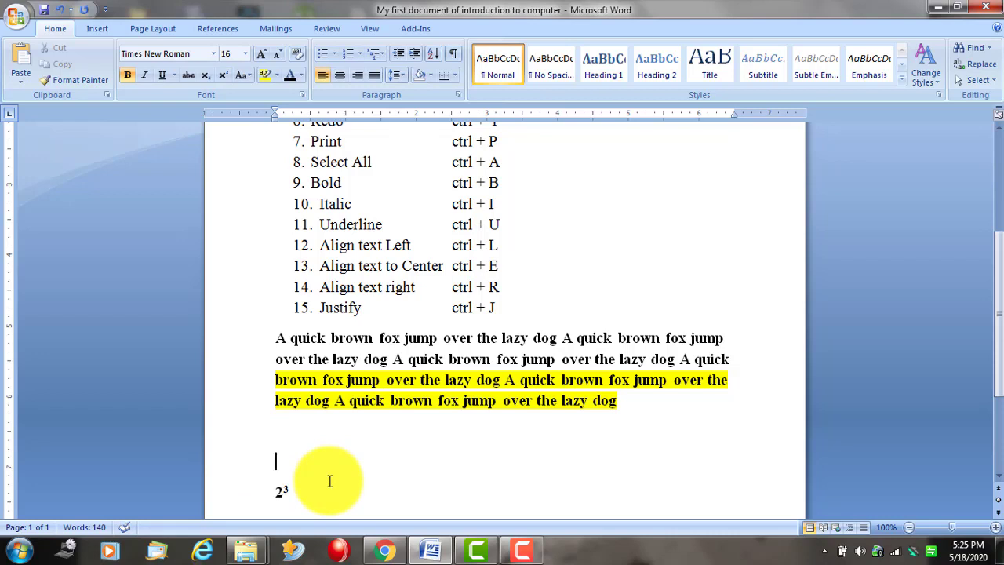
type("(!)")
key("BackSpace")
key("BackSpace")
type("10")
type(")3")
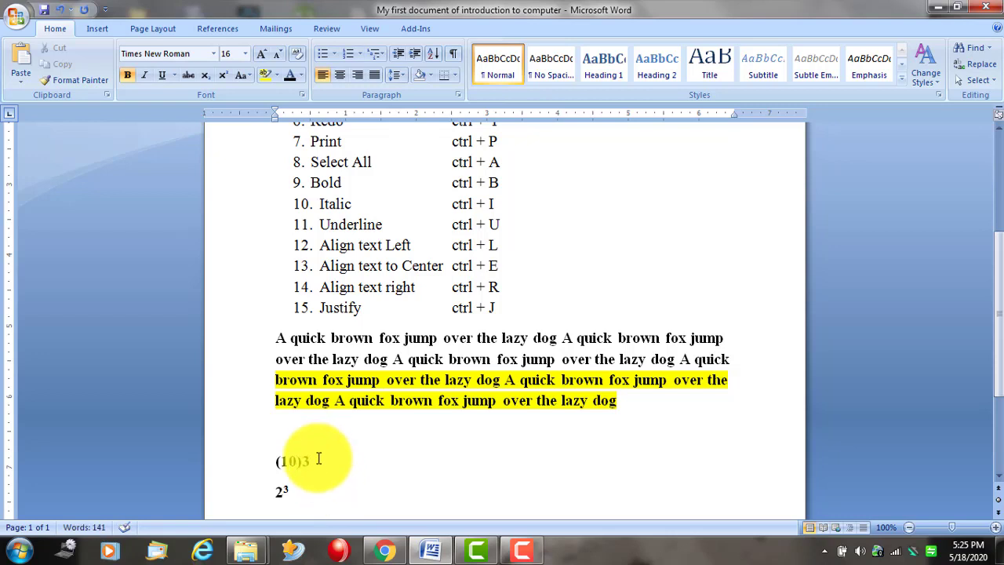
key("BackSpace")
type("2")
left_click_drag(312, 463, 302, 463)
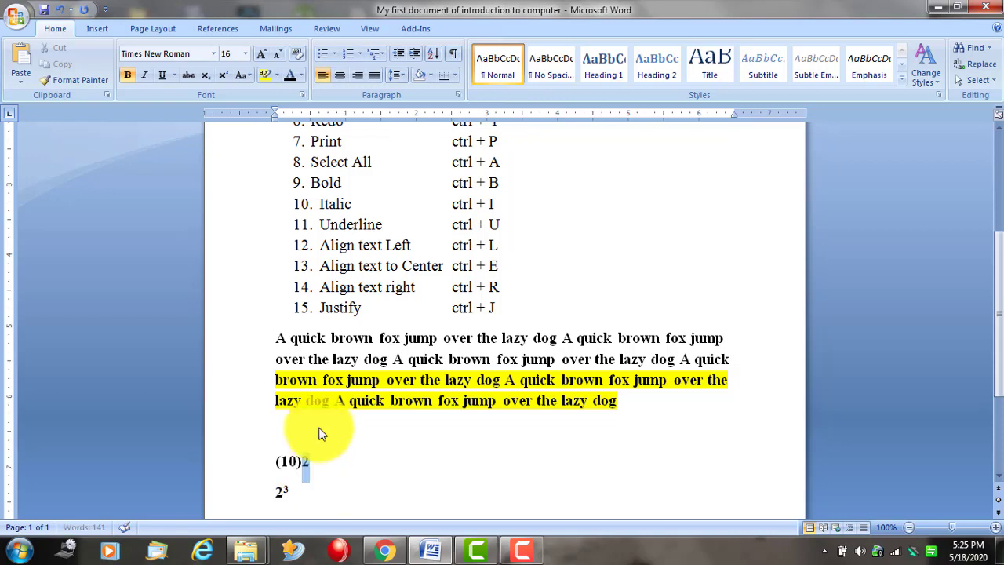
left_click(206, 77)
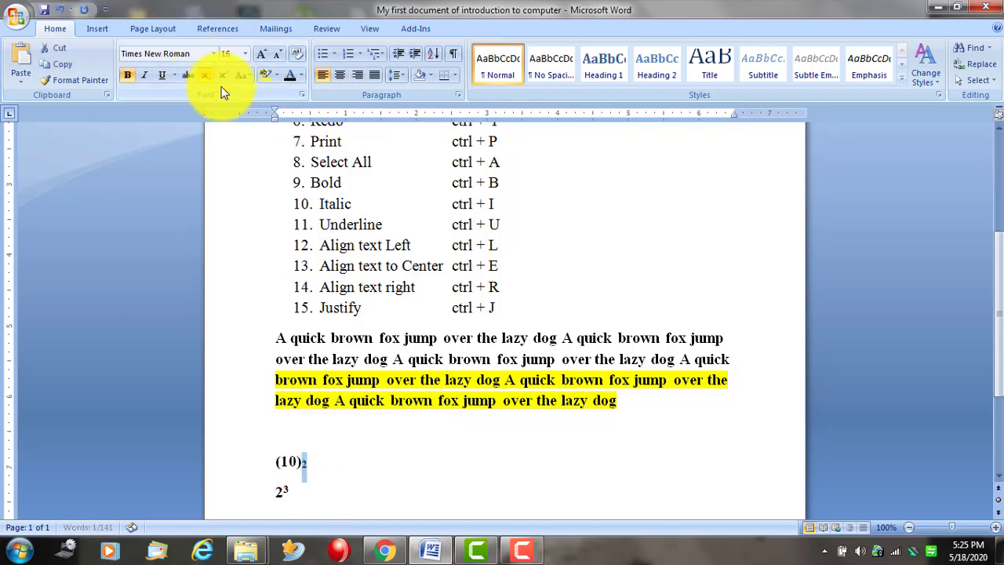
left_click(318, 432)
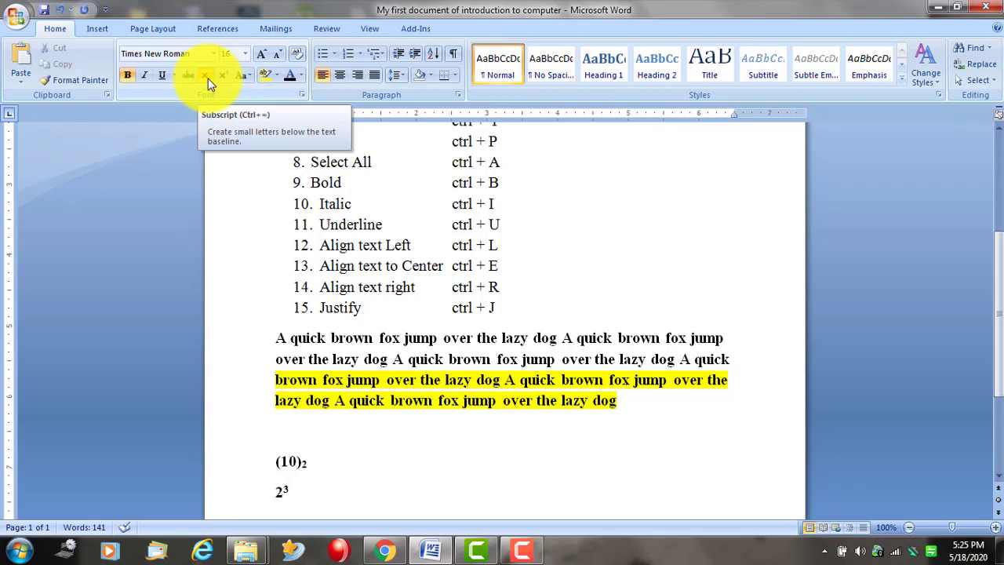
left_click(208, 77)
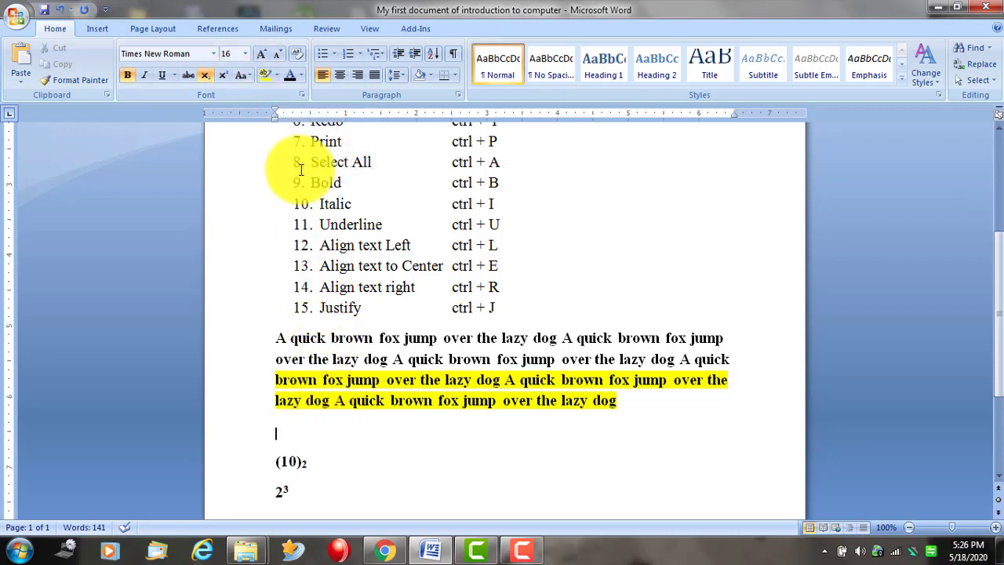
Change the paragraph's opening sentence 'A quick brown fox jump over the lazy dog' to uppercase.
left_click_drag(279, 338, 524, 331)
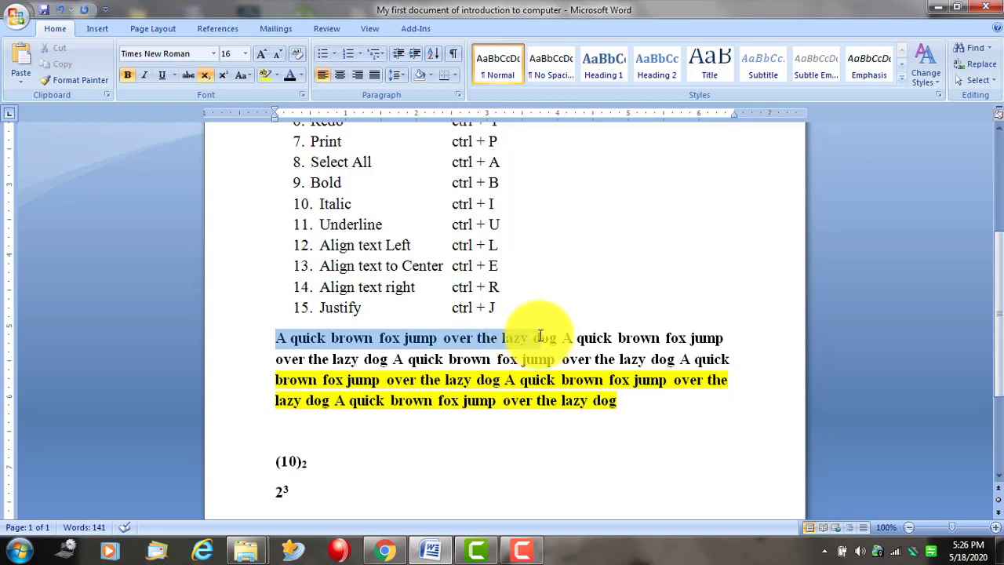
left_click_drag(524, 331, 569, 334)
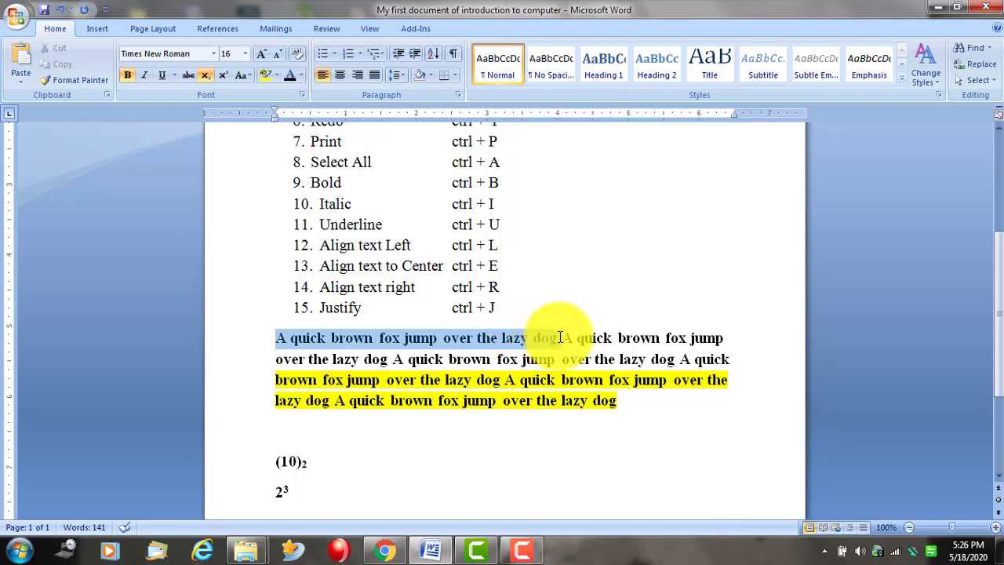
left_click(250, 75)
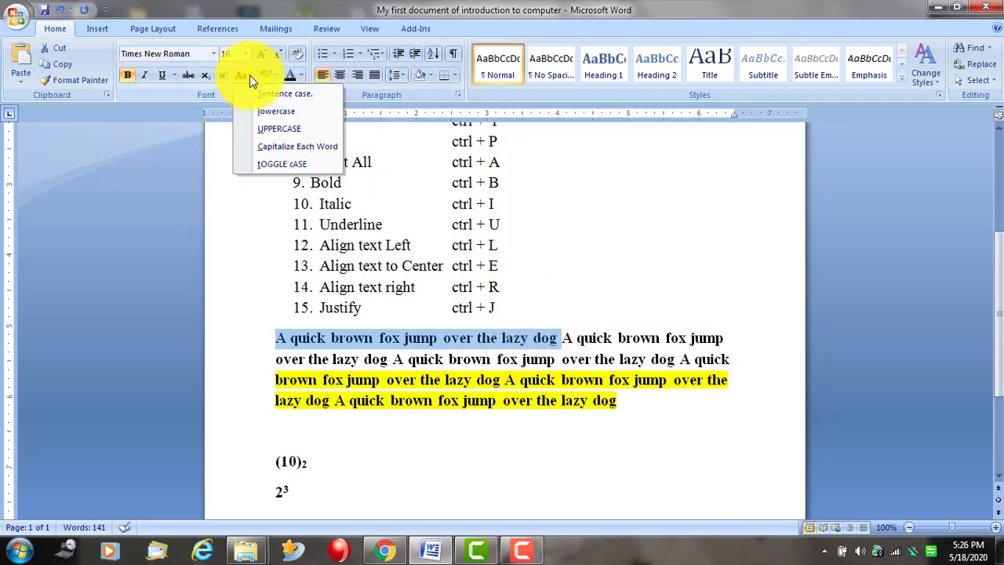
left_click(282, 131)
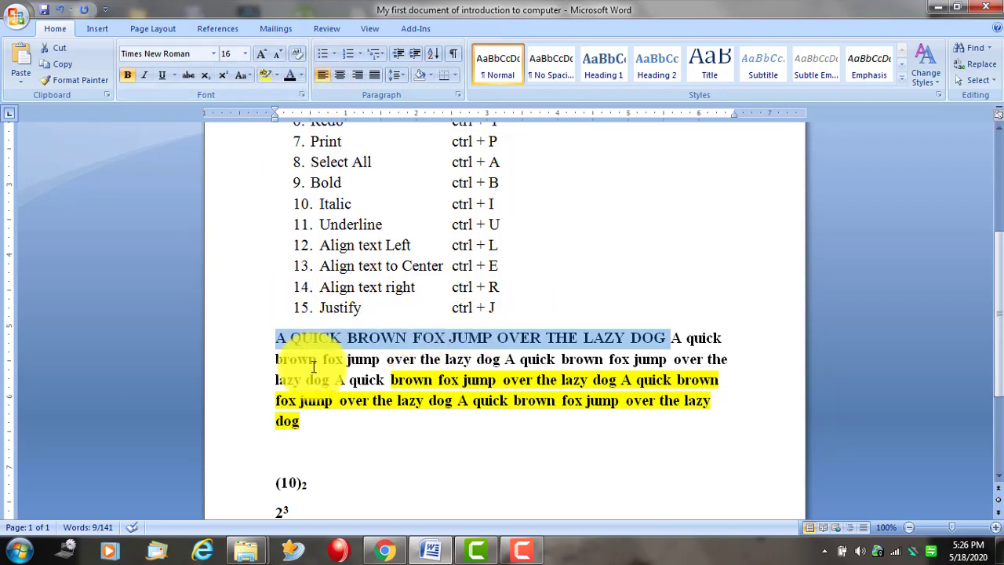
left_click(285, 347)
Highlight the uppercase sentence in green and start the text after 'DOG' on a new line.
left_click_drag(276, 337, 671, 339)
left_click(274, 74)
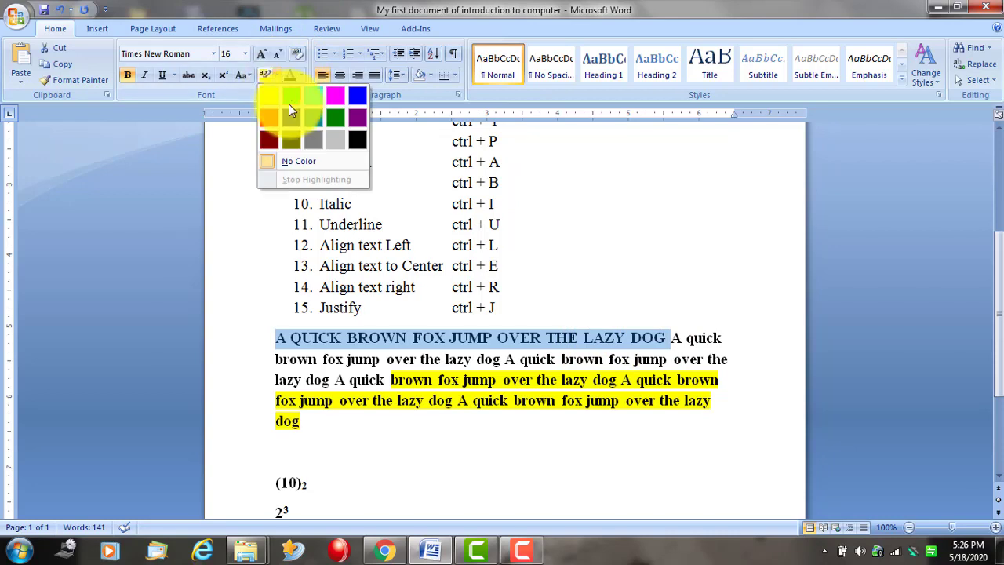
left_click(288, 103)
left_click(476, 359)
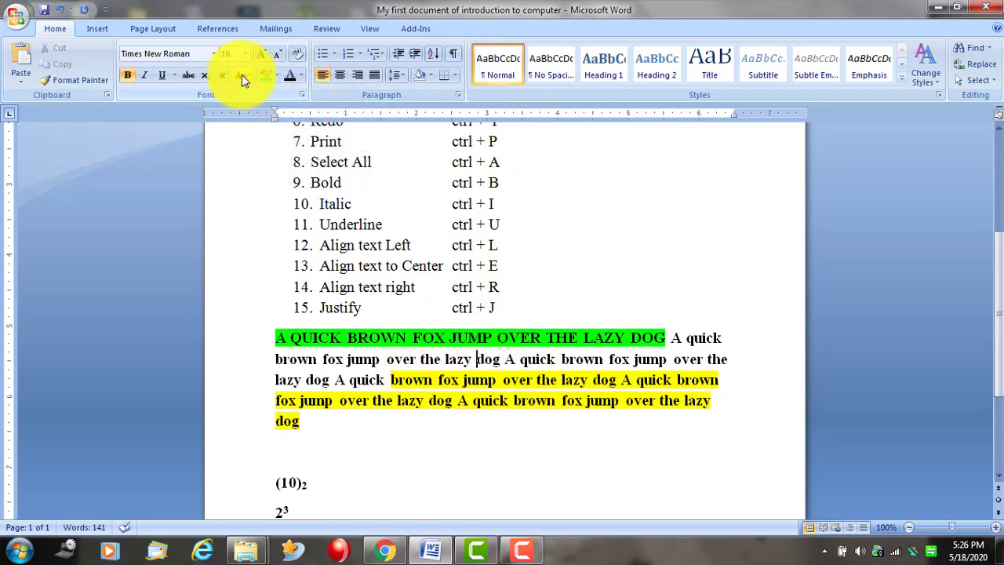
left_click(681, 339)
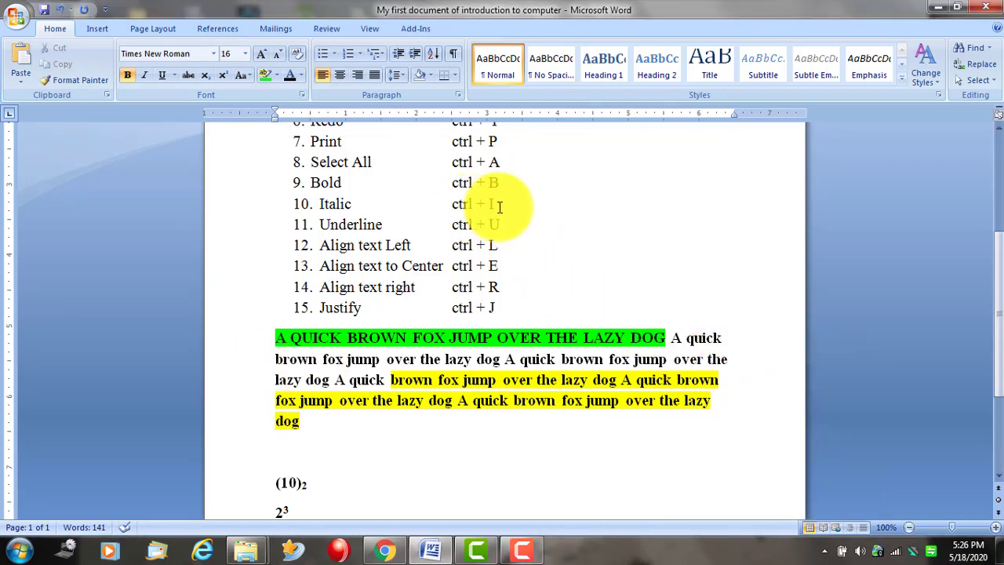
key("Return")
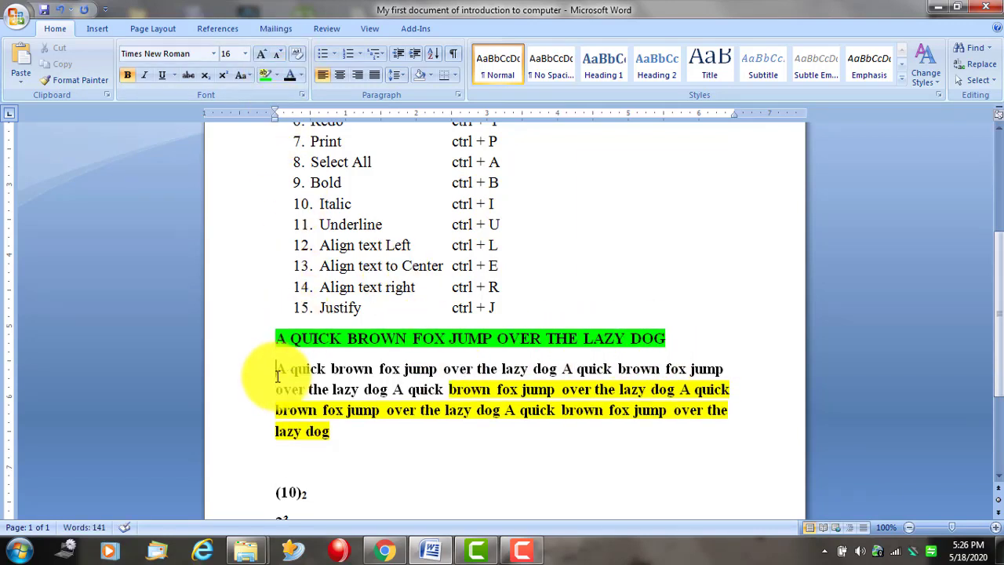
Apply Capitalize Each Word to the paragraph's first sentence.
left_click_drag(277, 369, 558, 374)
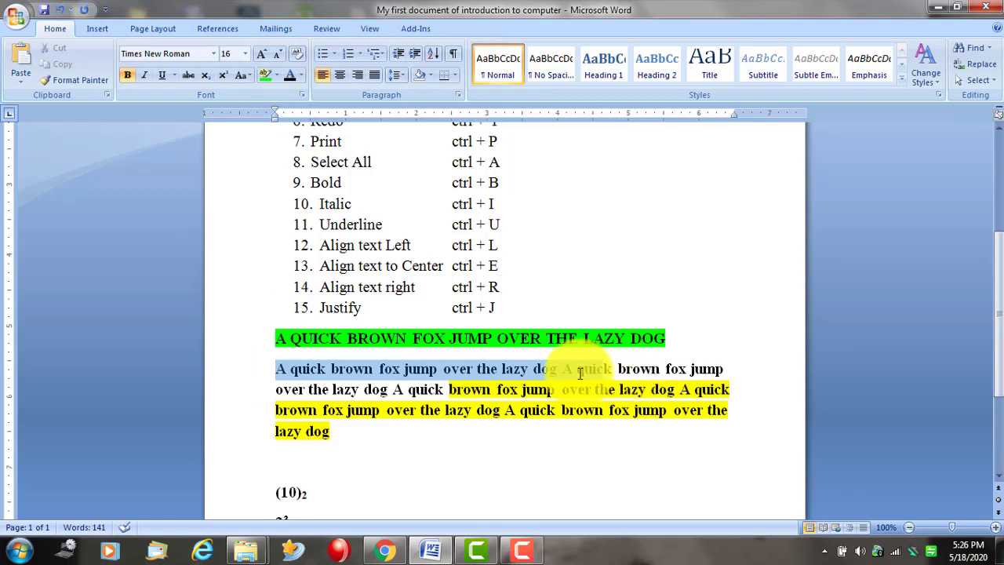
left_click(274, 75)
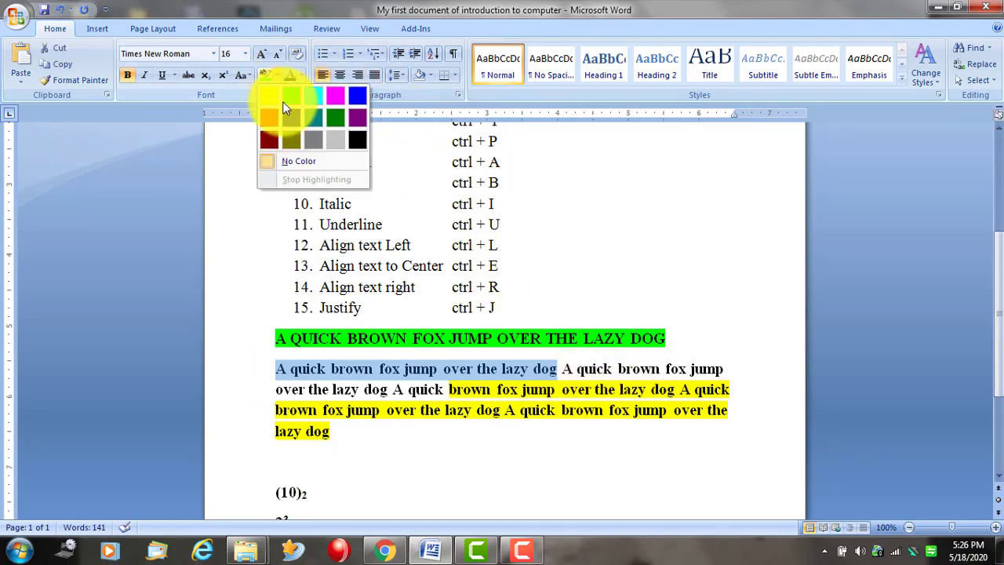
left_click(243, 75)
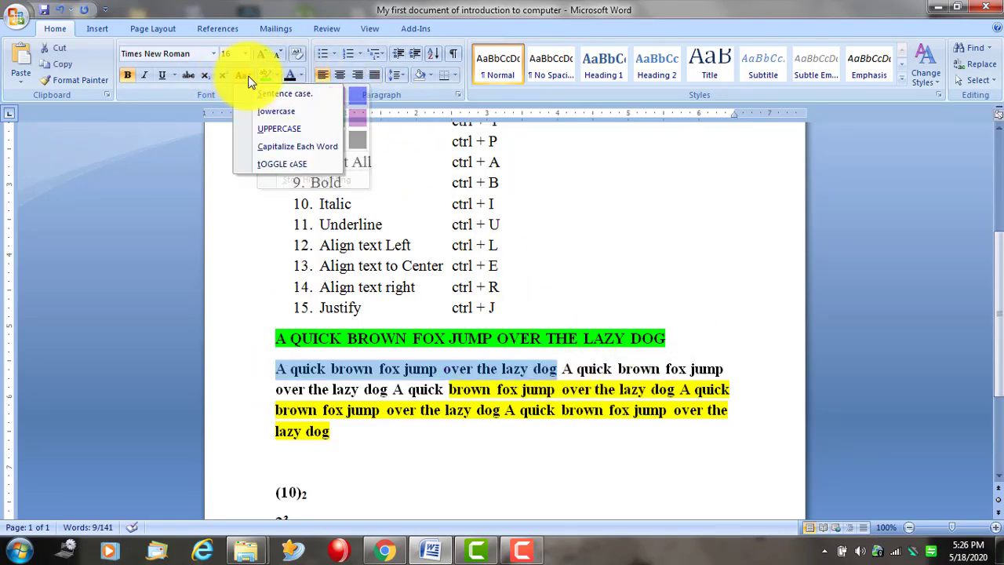
left_click(297, 148)
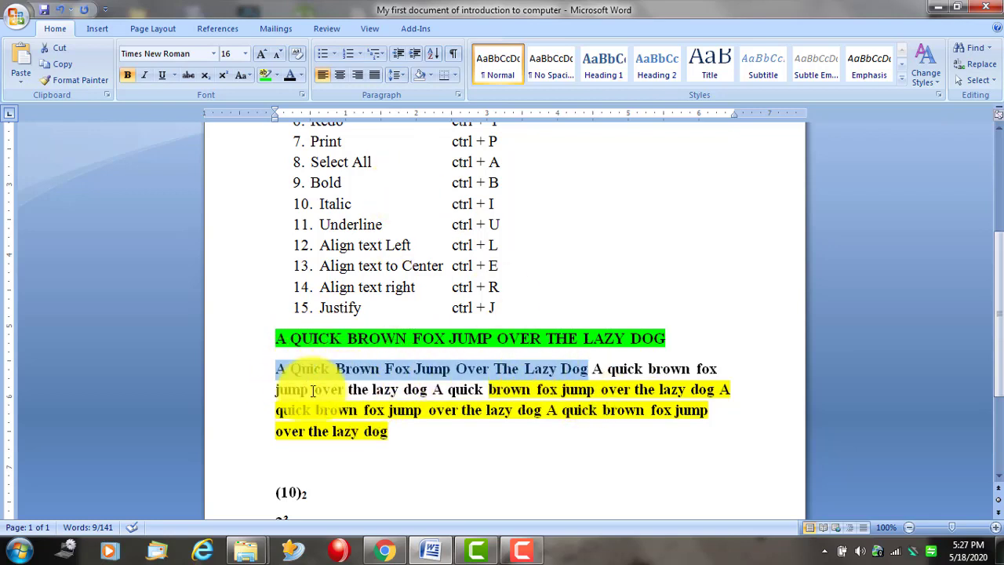
left_click(403, 389)
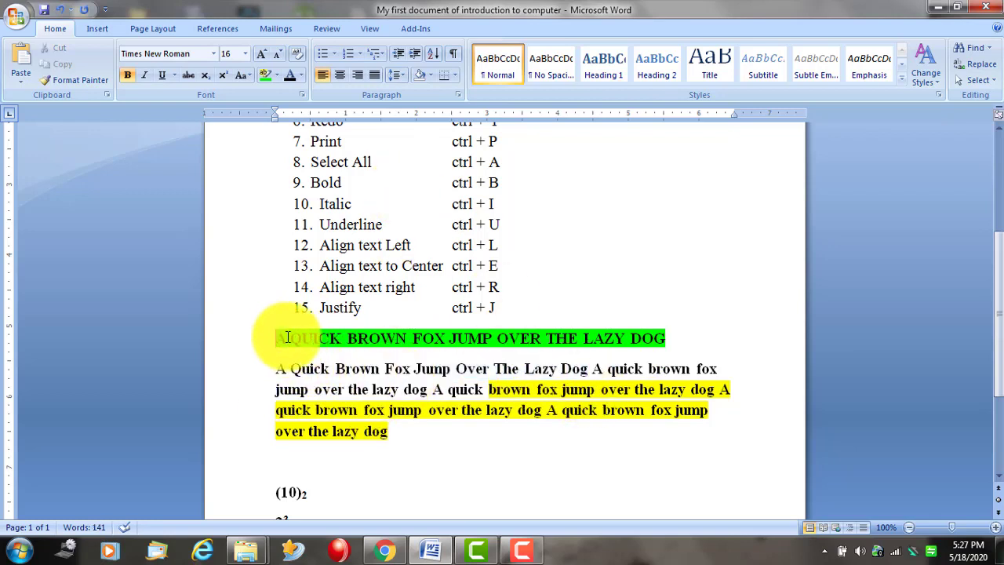
Make the green heading lowercase, then return it to uppercase.
left_click_drag(276, 338, 667, 338)
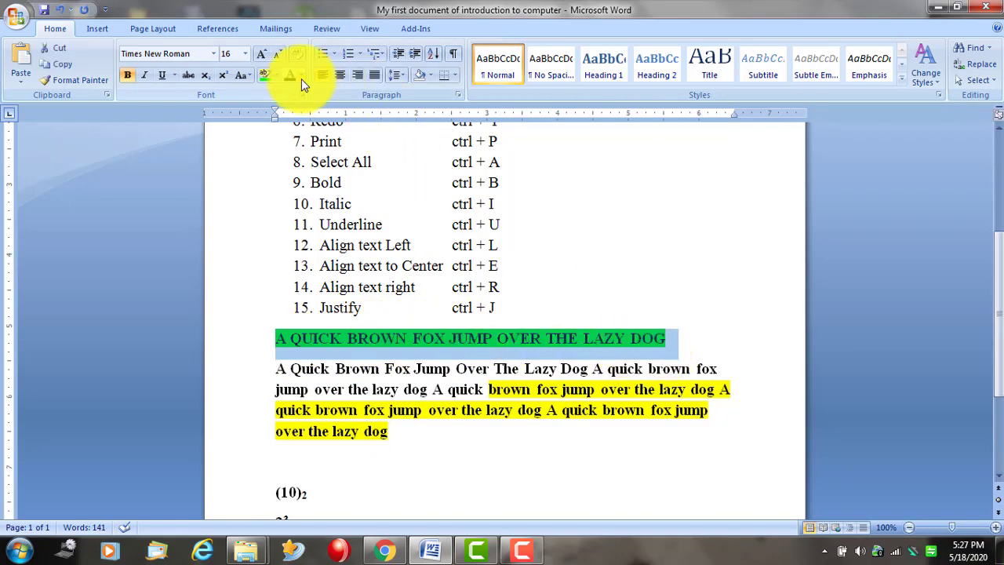
left_click(242, 75)
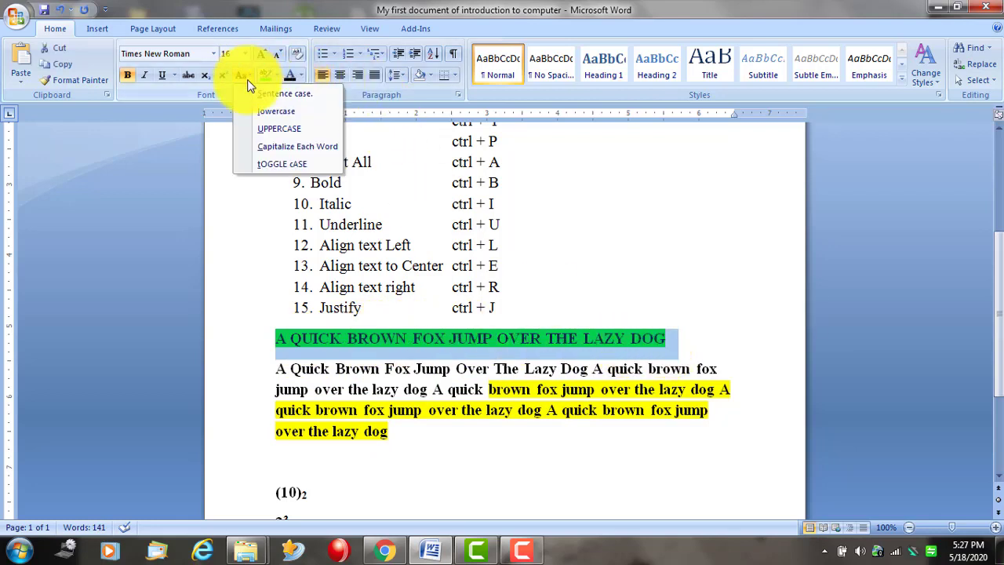
left_click(275, 110)
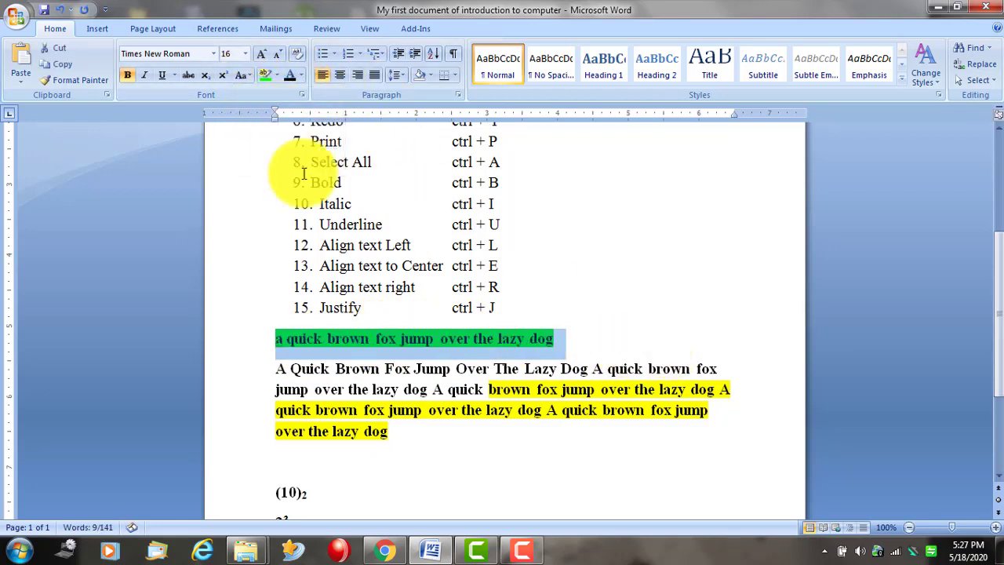
left_click(274, 74)
left_click(243, 76)
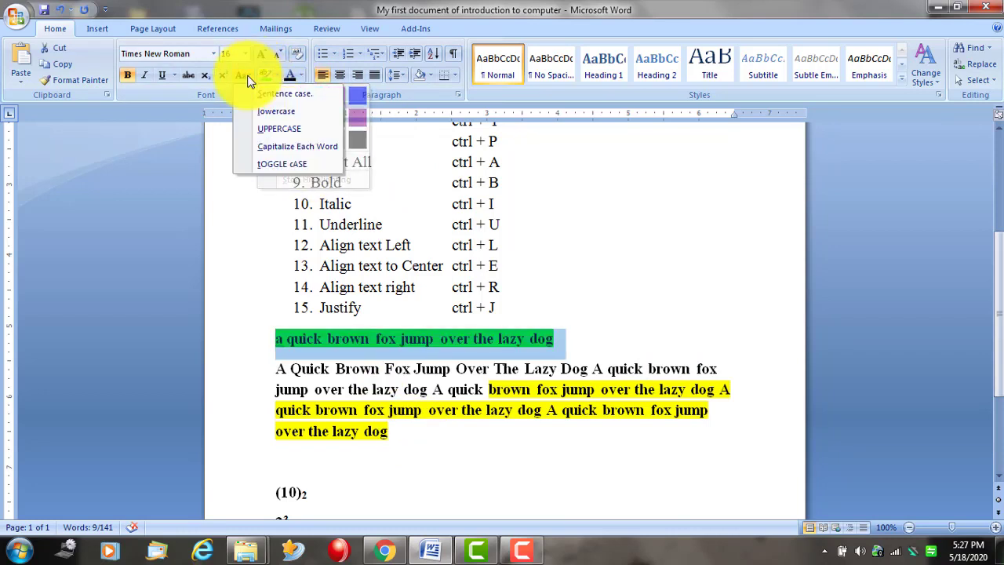
left_click(285, 129)
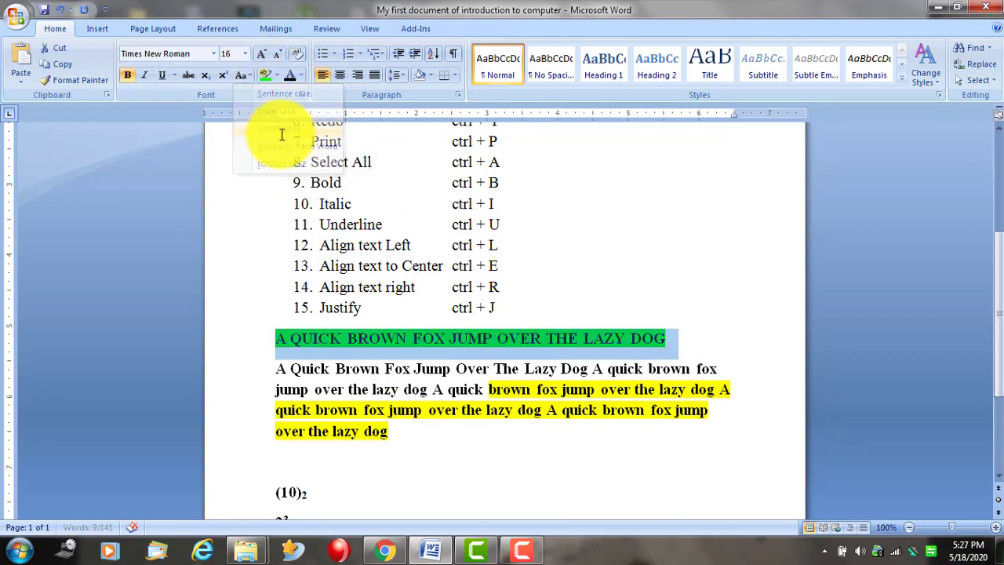
Toggle the case of 'jump over the lazy dog', then toggle it back to lowercase.
left_click_drag(276, 390, 427, 390)
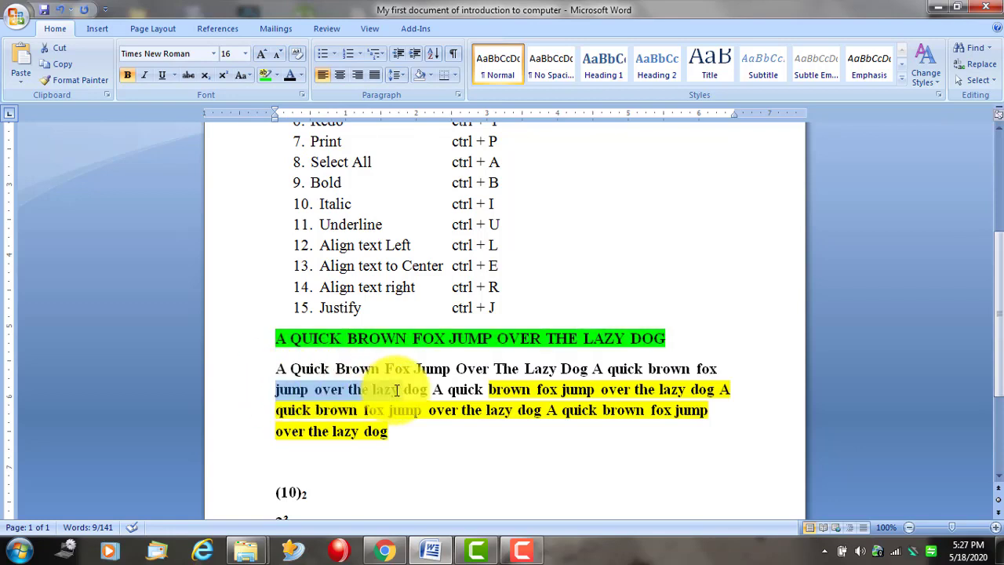
left_click(243, 76)
left_click(282, 165)
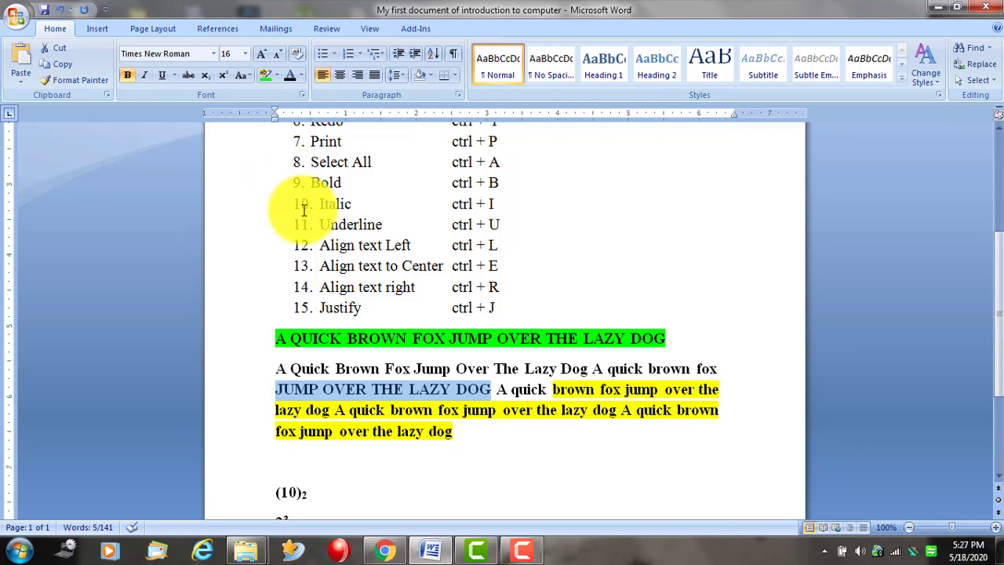
left_click(245, 75)
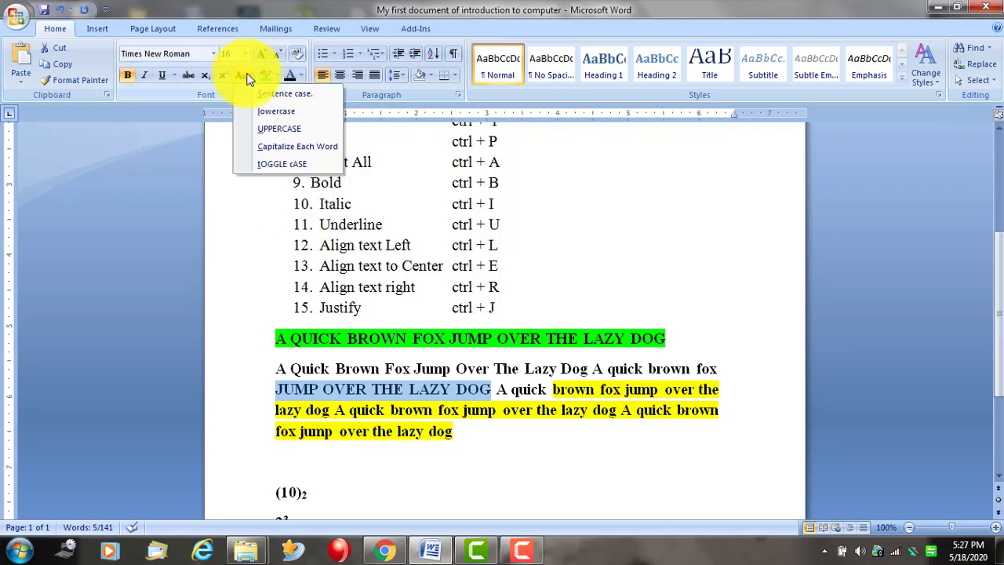
left_click(285, 166)
Toggle the case of 'Select' in list item 8 so it reads 'sELECT All'.
left_click(286, 165)
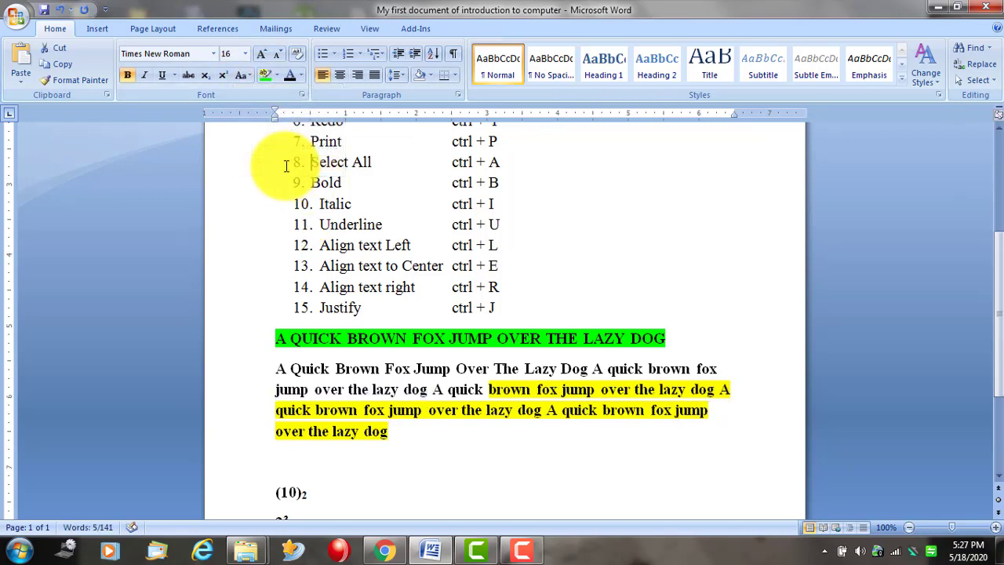
left_click(248, 75)
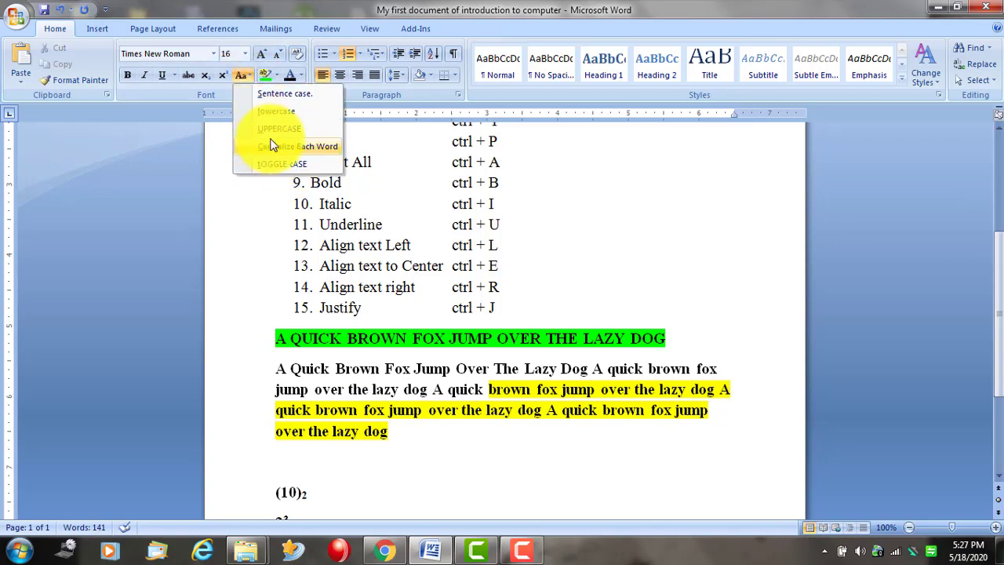
left_click(285, 163)
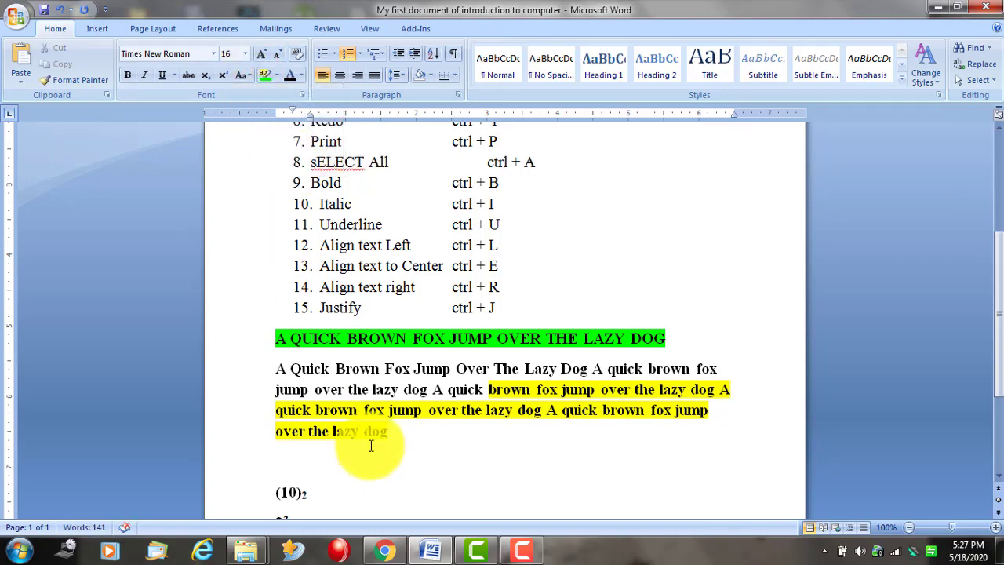
left_click_drag(273, 388, 428, 389)
left_click(276, 368)
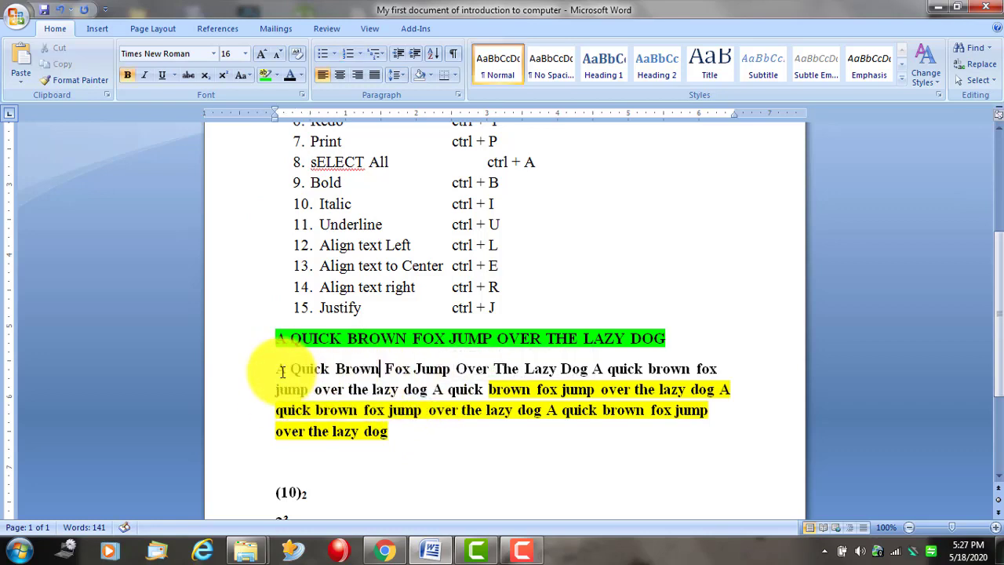
mouse_move(337, 369)
left_mouse_down()
mouse_move(601, 372)
mouse_move(589, 370)
left_mouse_up()
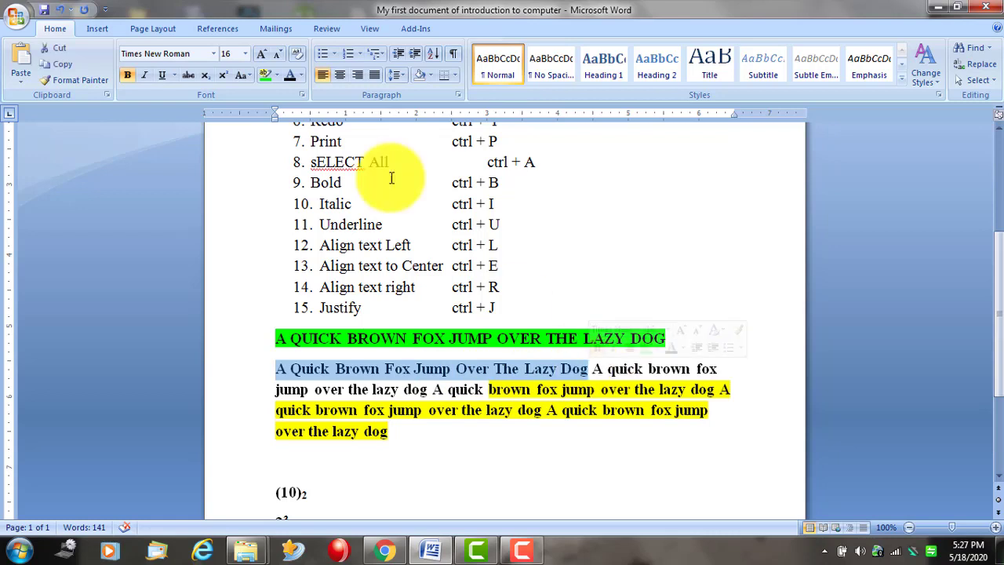
Highlight the title-case fox sentence in red and move the text after 'Dog' to a new paragraph.
left_click(275, 74)
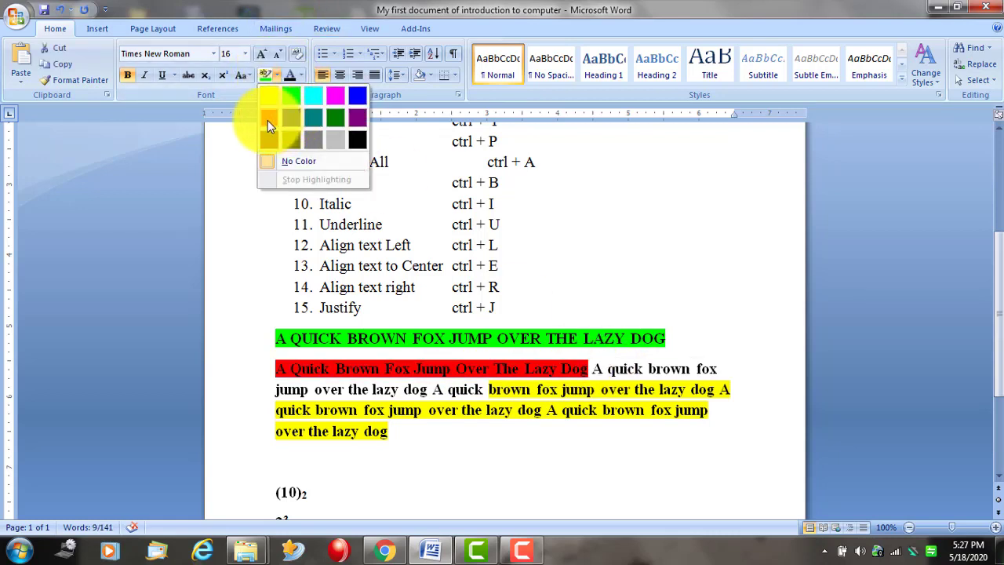
left_click(268, 119)
left_click(594, 368)
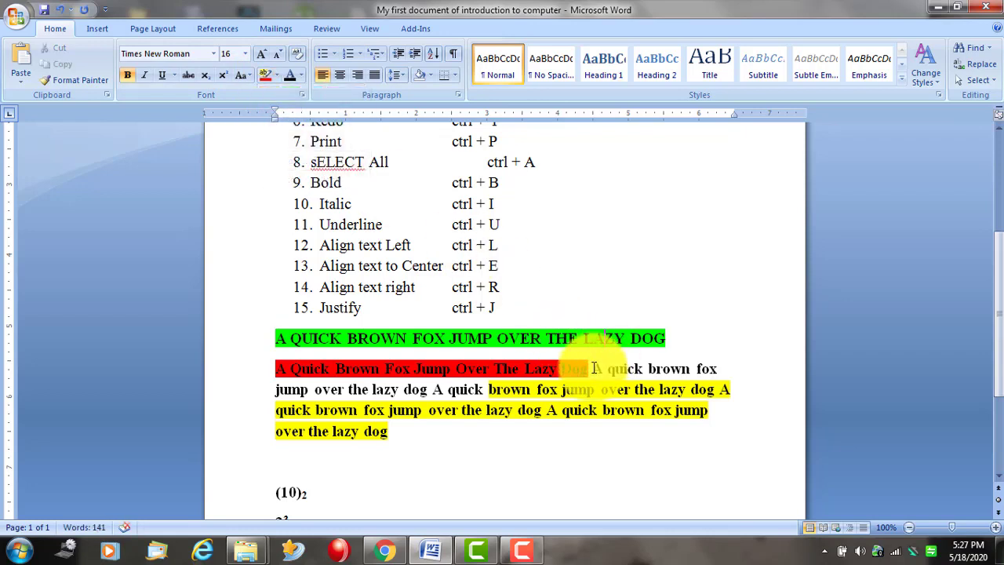
key("Return")
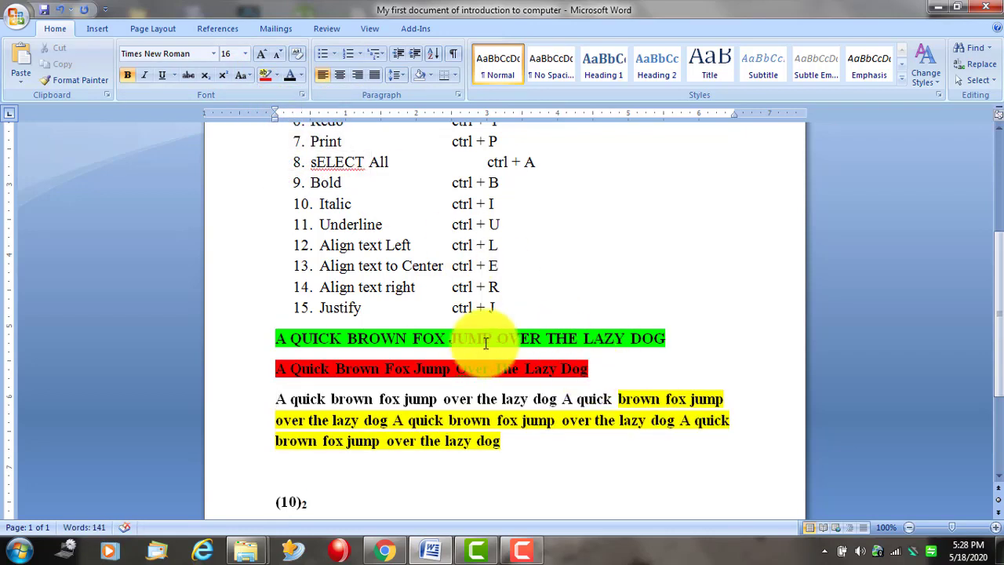
Toggle the case of the sentence below the red line, then undo that change.
left_click_drag(275, 399, 557, 399)
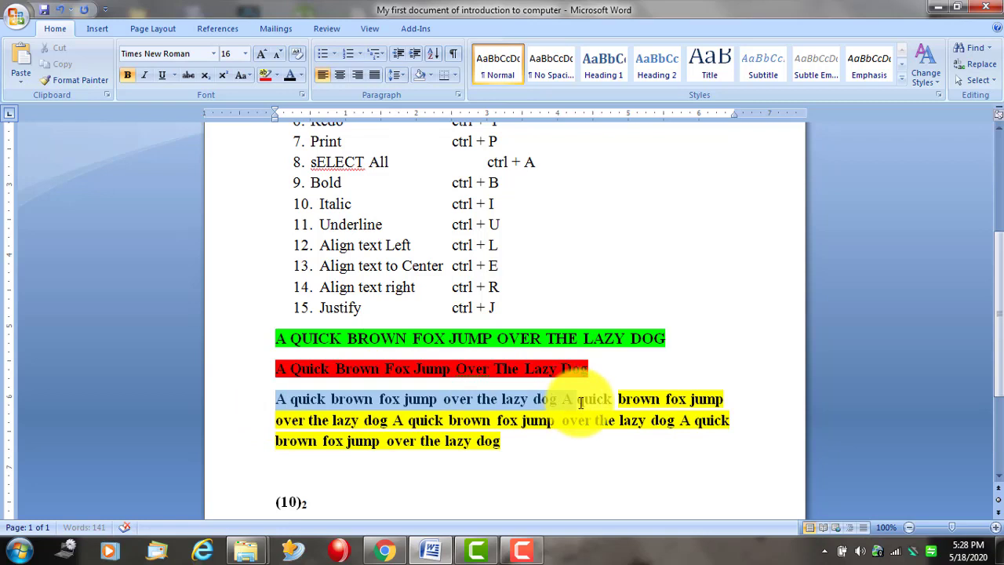
left_click(243, 74)
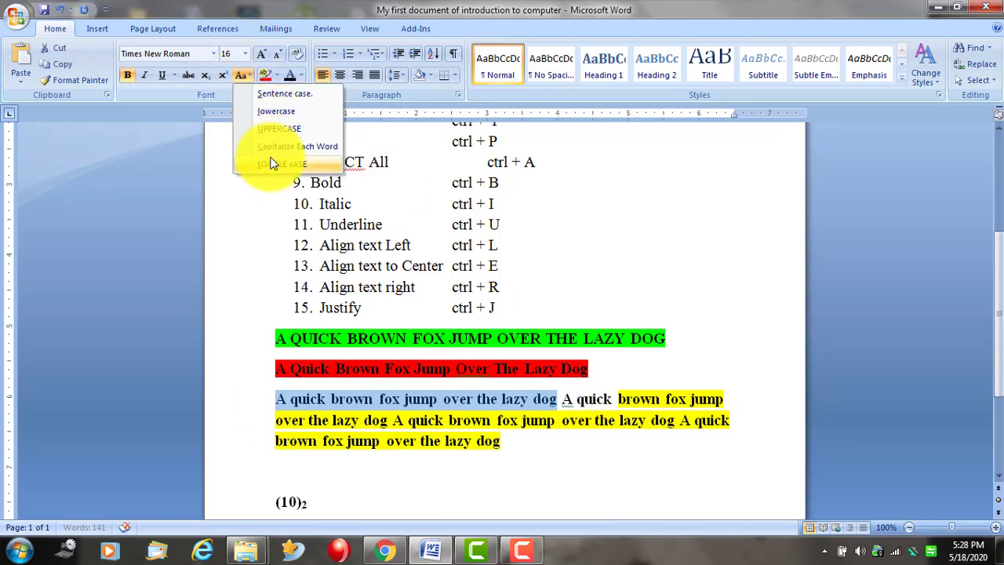
left_click(283, 163)
left_click(380, 369)
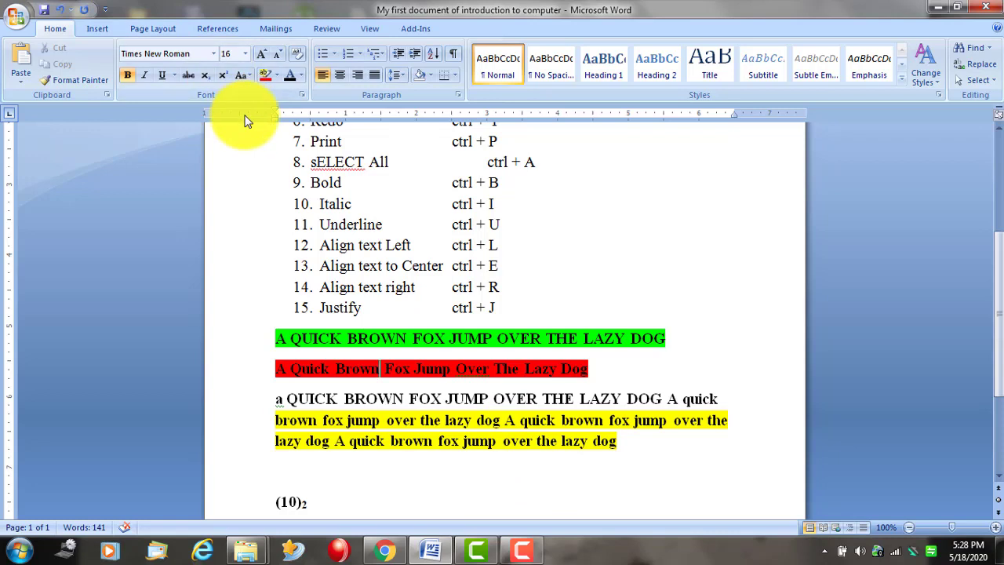
key("ctrl+z")
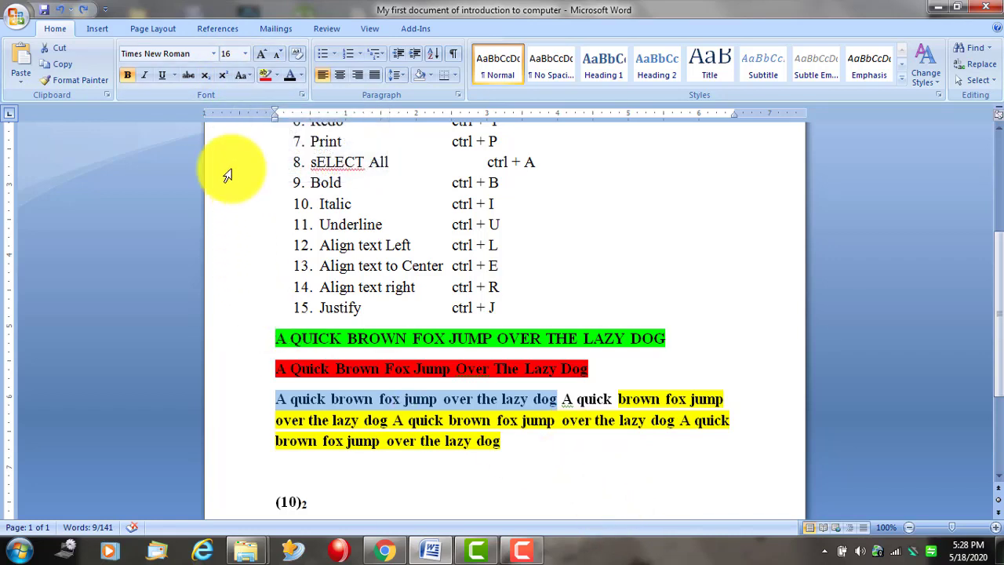
left_click(249, 71)
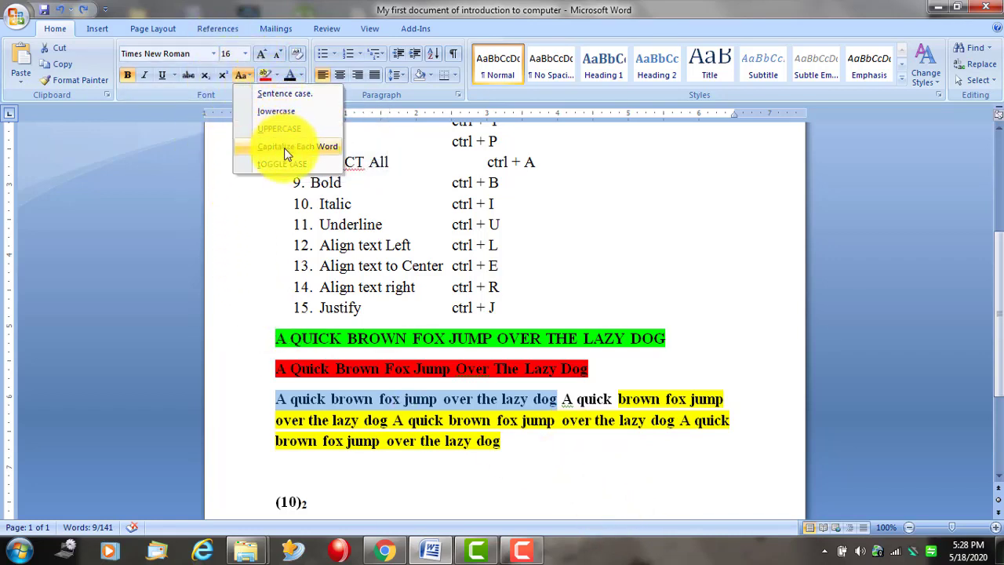
left_click(280, 97)
left_click(349, 440)
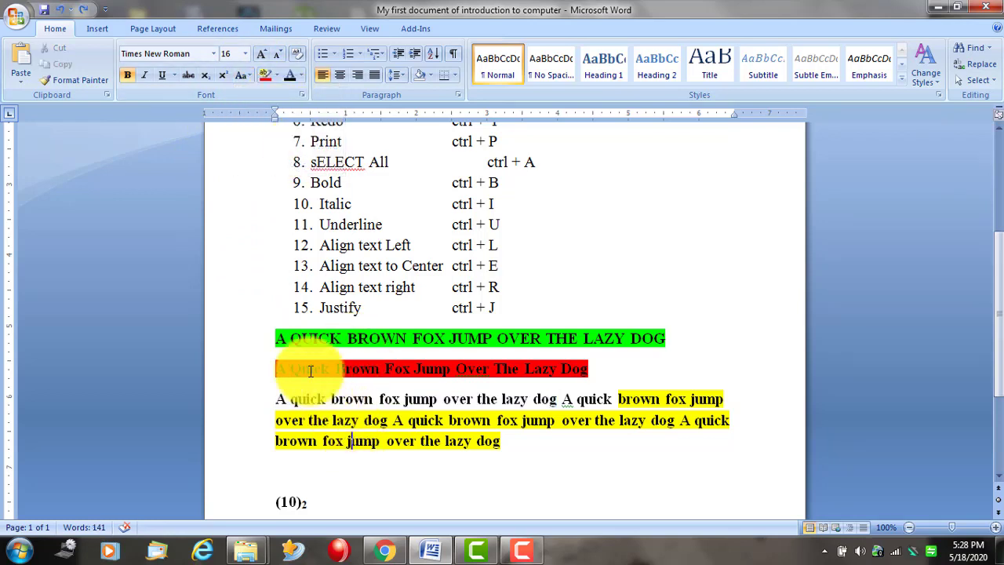
Change the red-highlighted line to sentence case: 'A quick brown fox jump over the lazy dog'.
left_click_drag(276, 368, 600, 369)
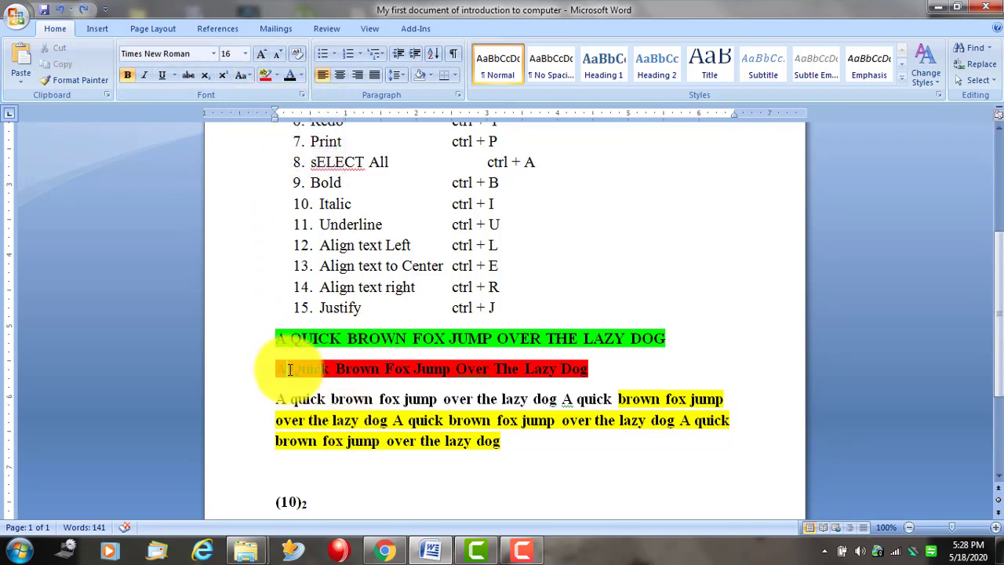
left_click(240, 73)
left_click(263, 91)
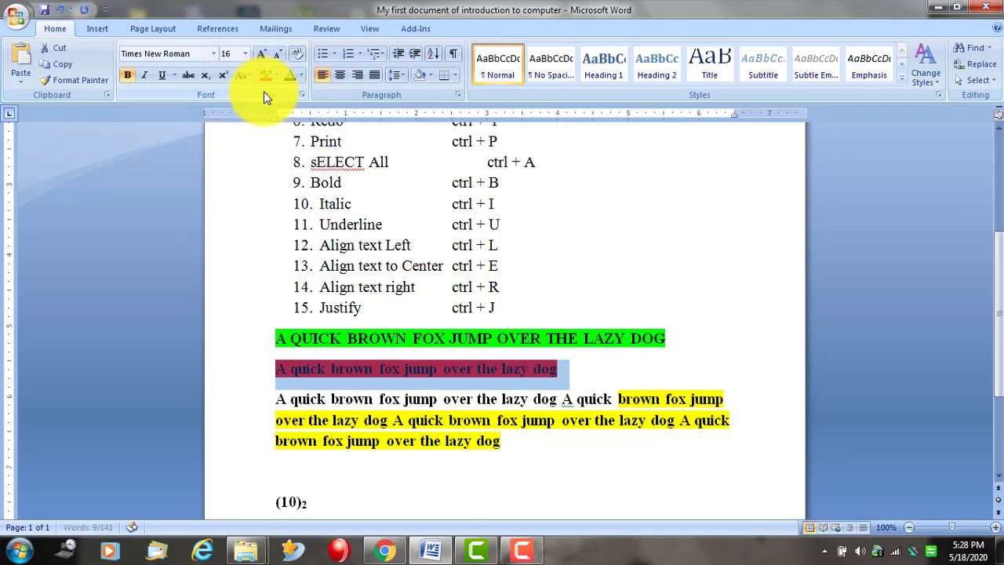
left_click(408, 370)
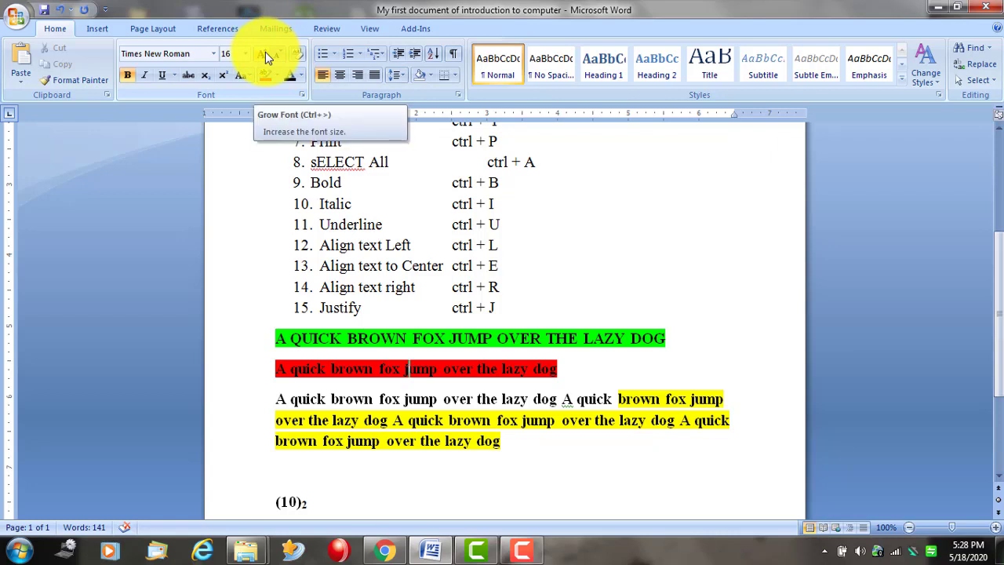
left_click(265, 52)
left_click(265, 52)
left_click(265, 52)
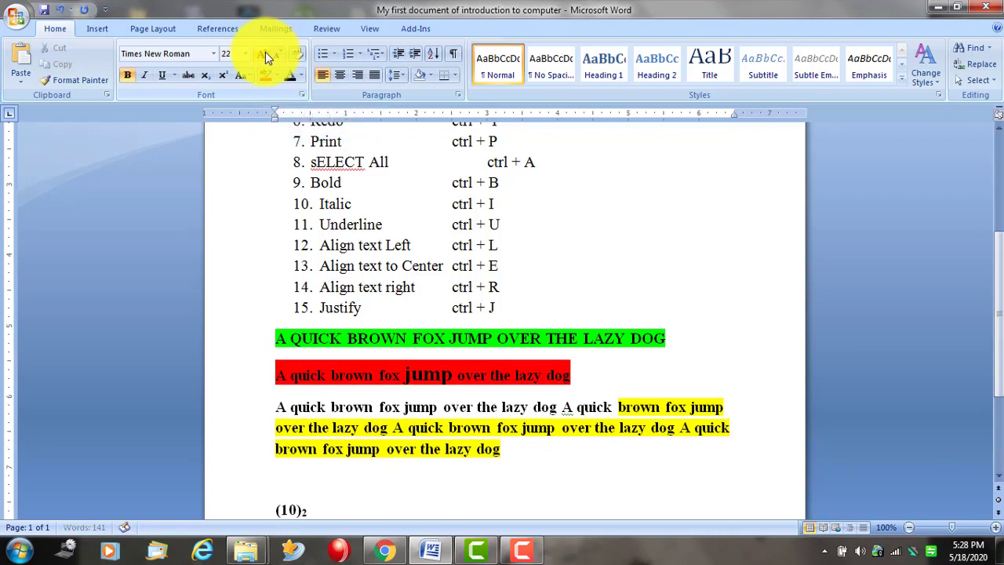
left_click(265, 52)
left_click(265, 51)
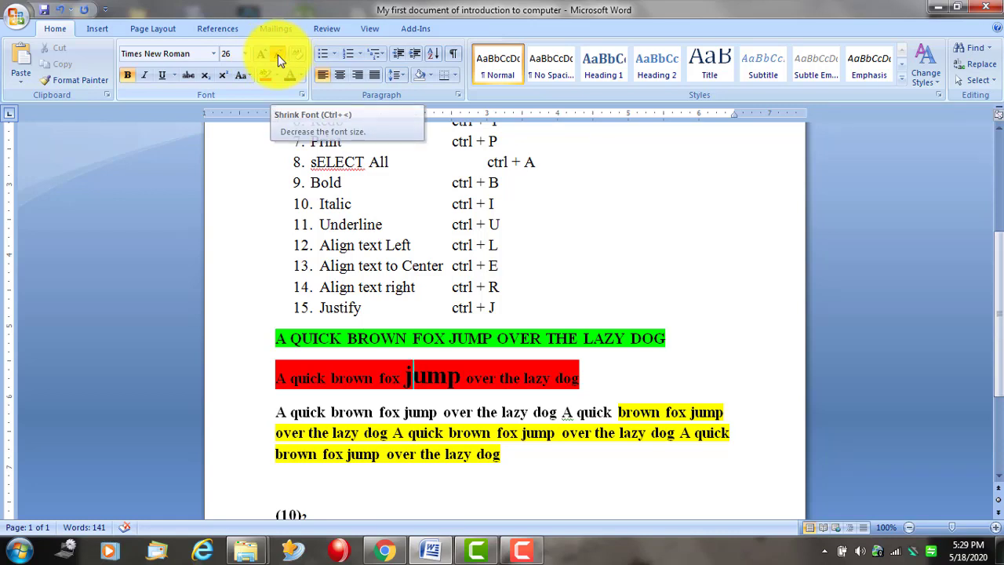
left_click(280, 60)
left_click(280, 61)
left_click(280, 61)
left_click(281, 60)
left_click(280, 60)
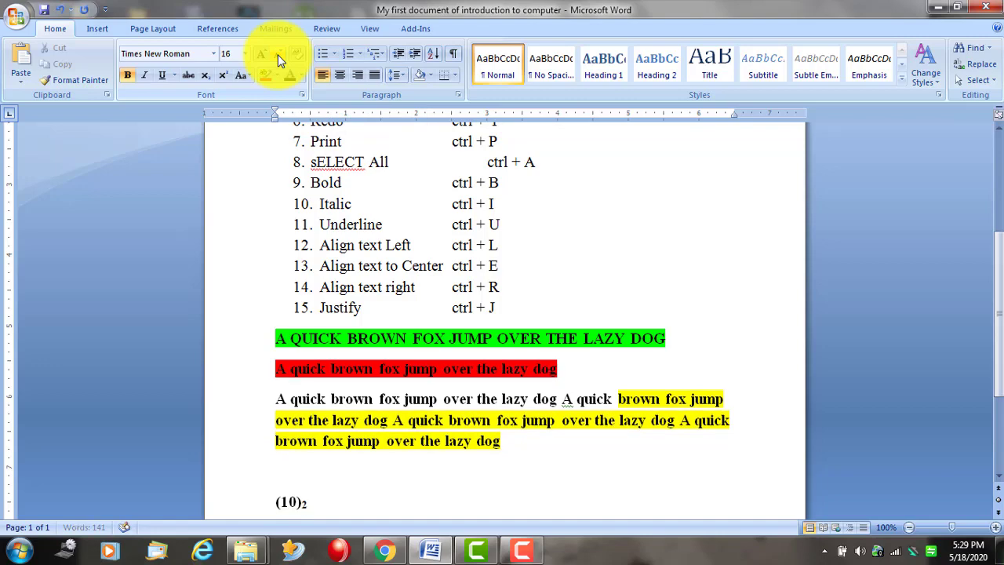
left_click(261, 59)
left_click(261, 59)
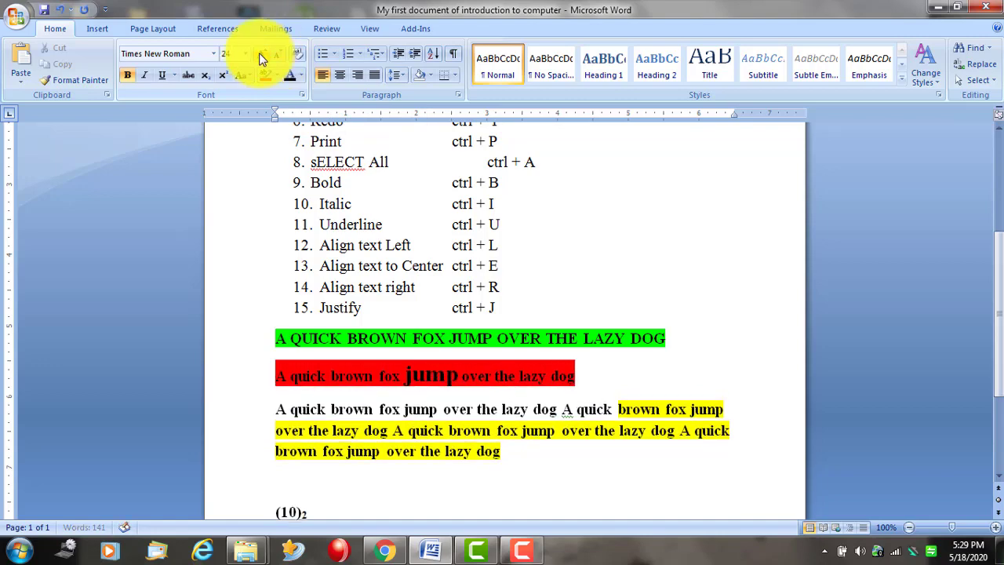
left_click(261, 59)
left_click(262, 59)
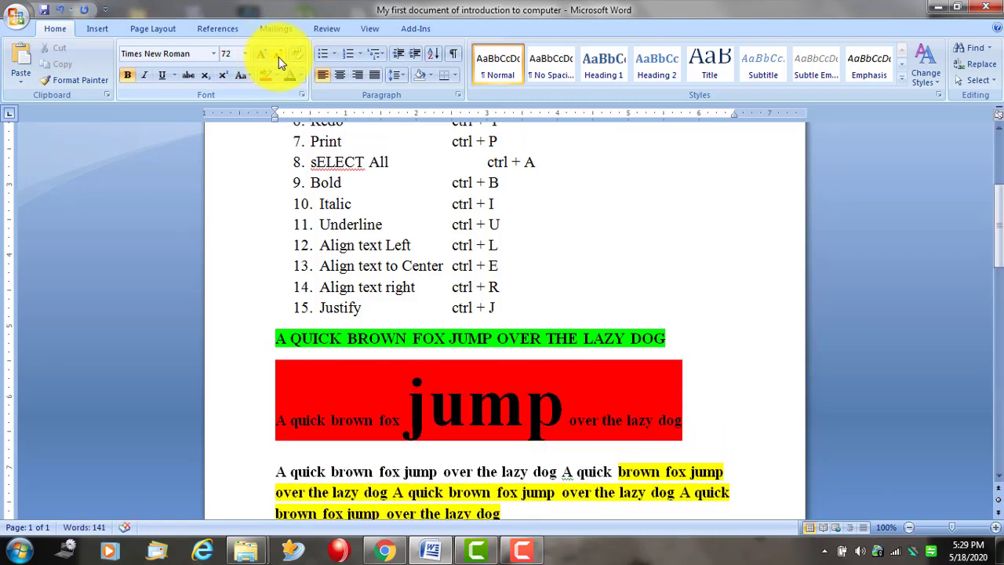
left_click(280, 60)
left_click(280, 60)
left_click(280, 61)
left_click(280, 60)
left_click(280, 60)
left_click(280, 60)
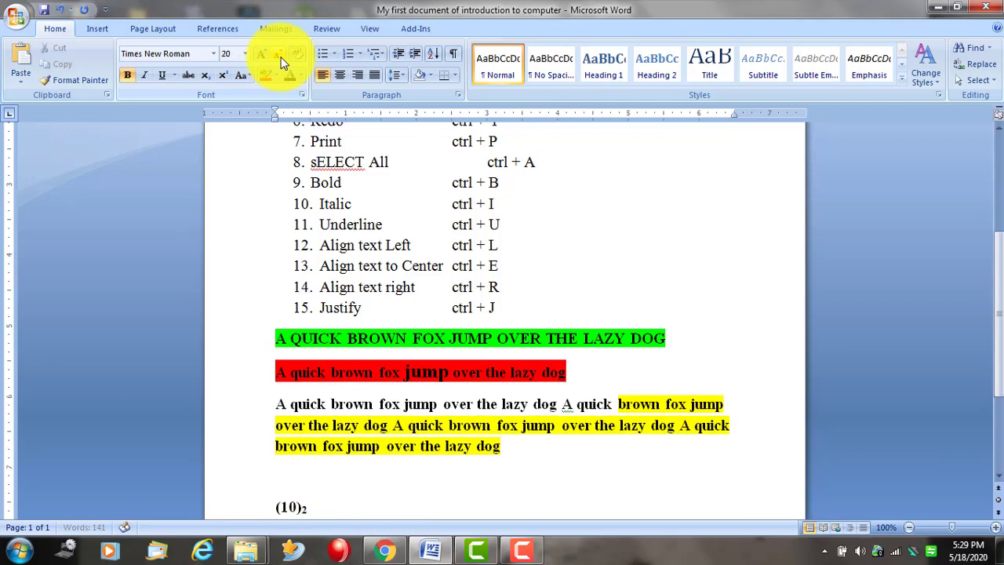
left_click(280, 60)
left_click(280, 60)
Set the green and red lines to 14 pt font size.
left_click_drag(566, 382, 271, 334)
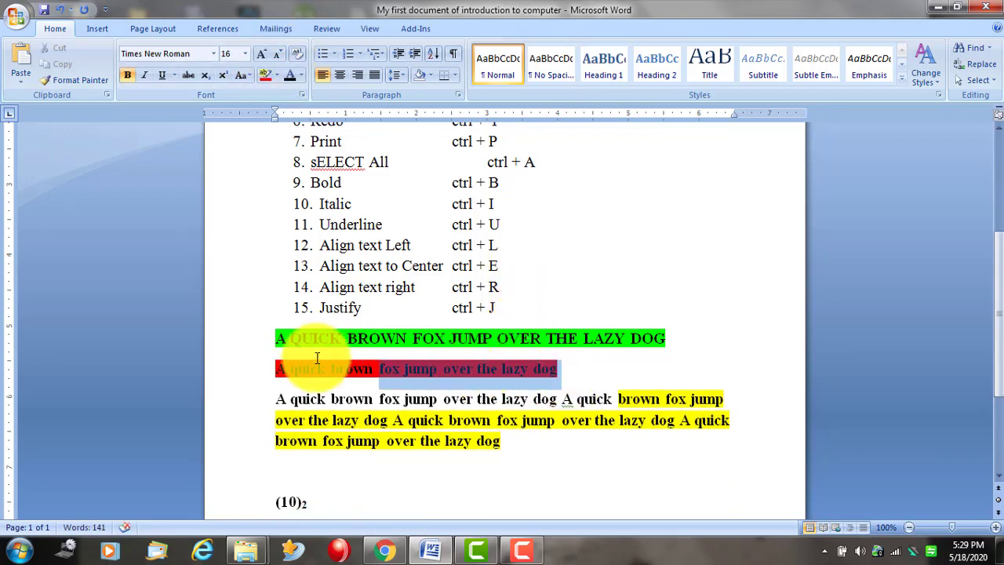
left_click(244, 53)
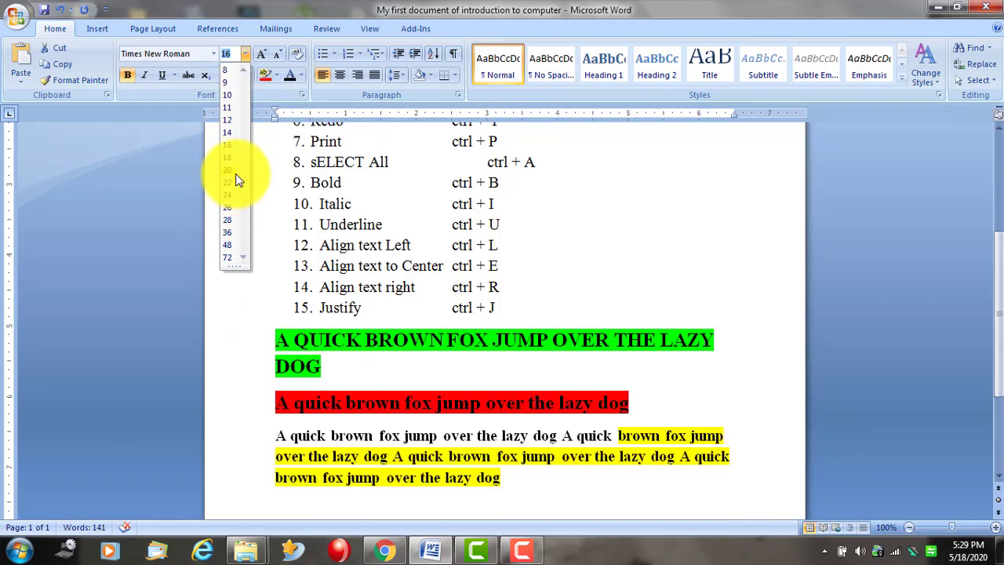
left_click(232, 133)
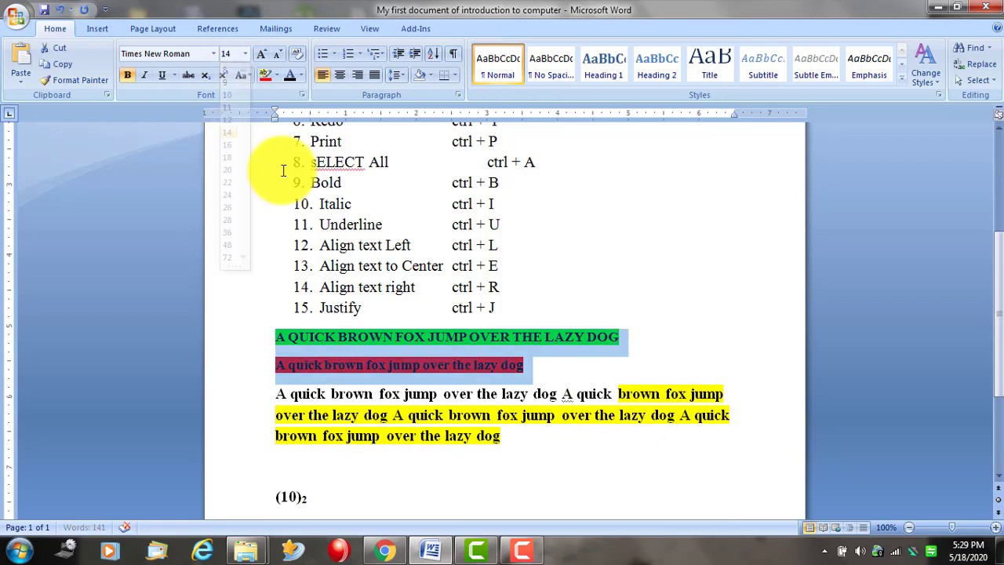
left_click(439, 365)
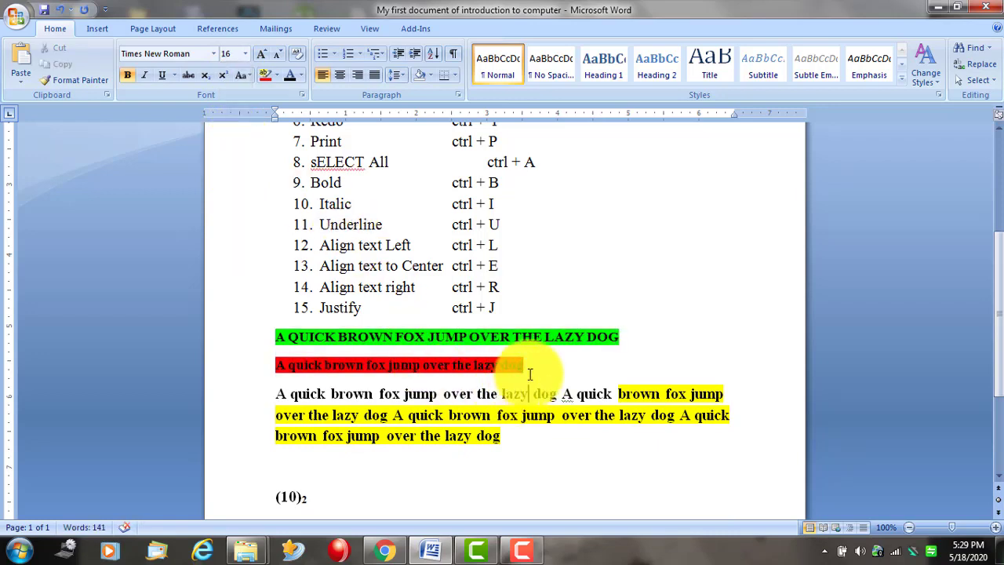
Grow the word 'lazy' up to 36 pt, then shrink it down to 12 pt.
left_click(473, 366)
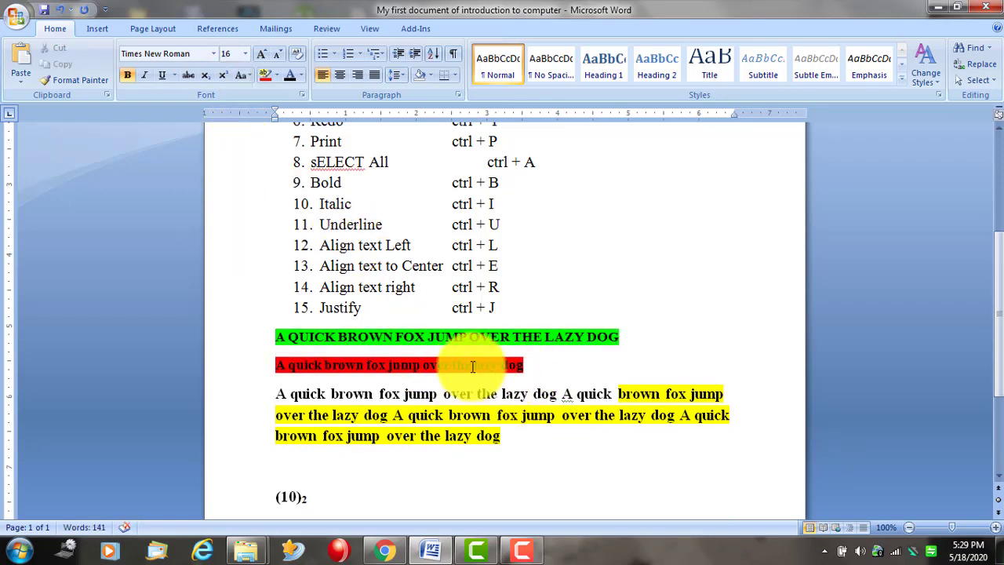
left_click(263, 55)
left_click(264, 54)
left_click(264, 54)
left_click(264, 55)
left_click(264, 55)
left_click(264, 55)
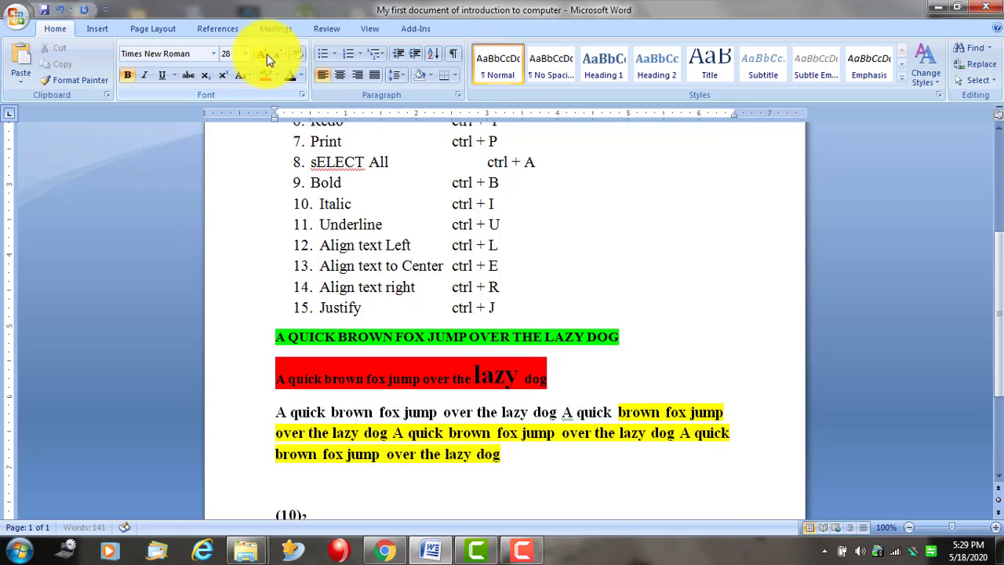
left_click(266, 54)
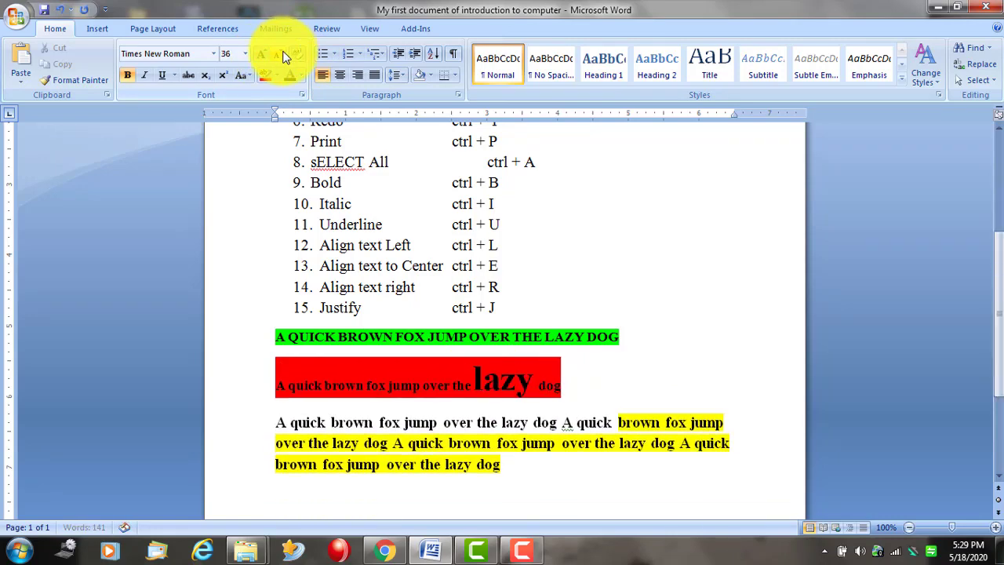
left_click(284, 55)
left_click(284, 55)
left_click(284, 55)
left_click(284, 55)
left_click(284, 55)
left_click(284, 55)
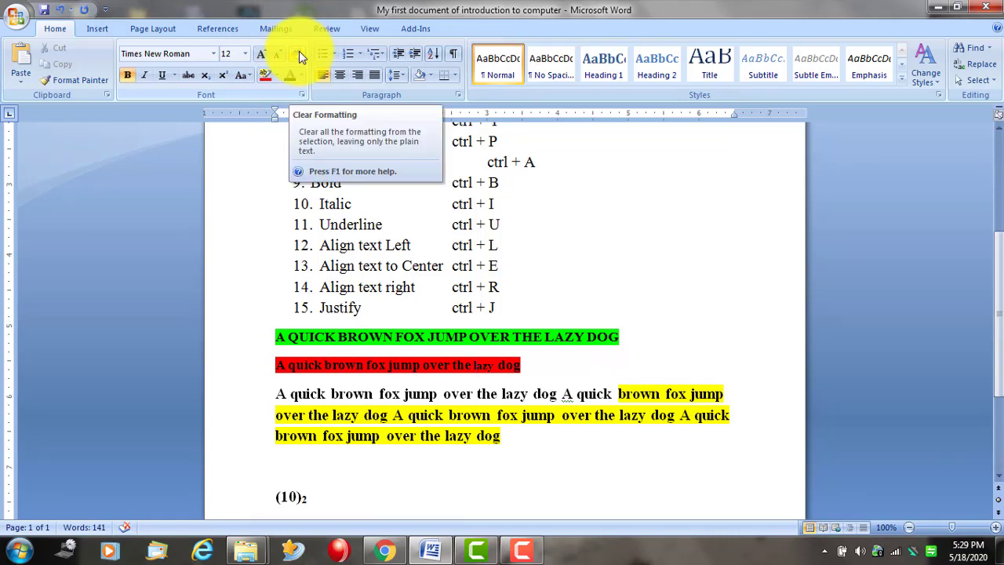
left_click(299, 51)
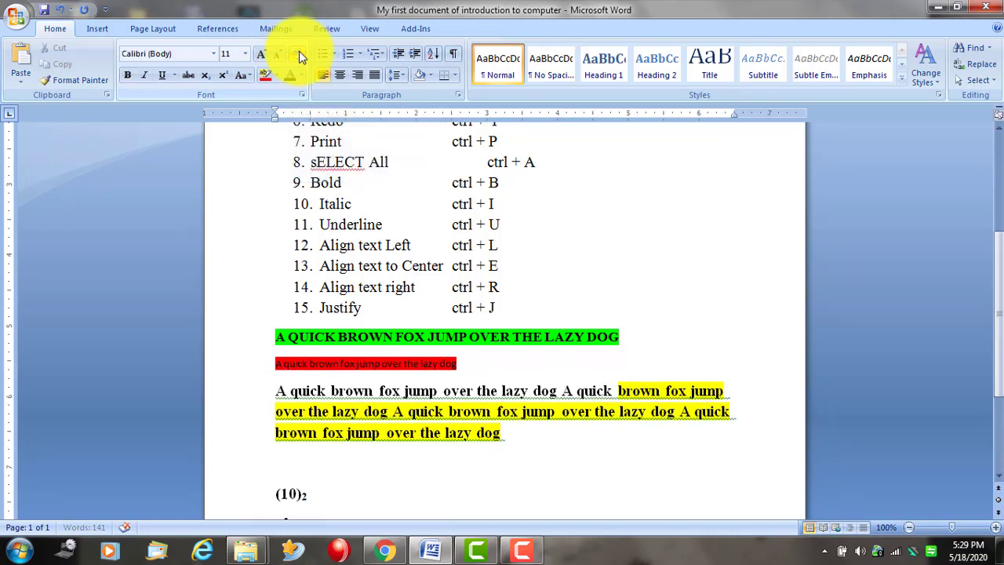
left_click_drag(427, 337, 381, 365)
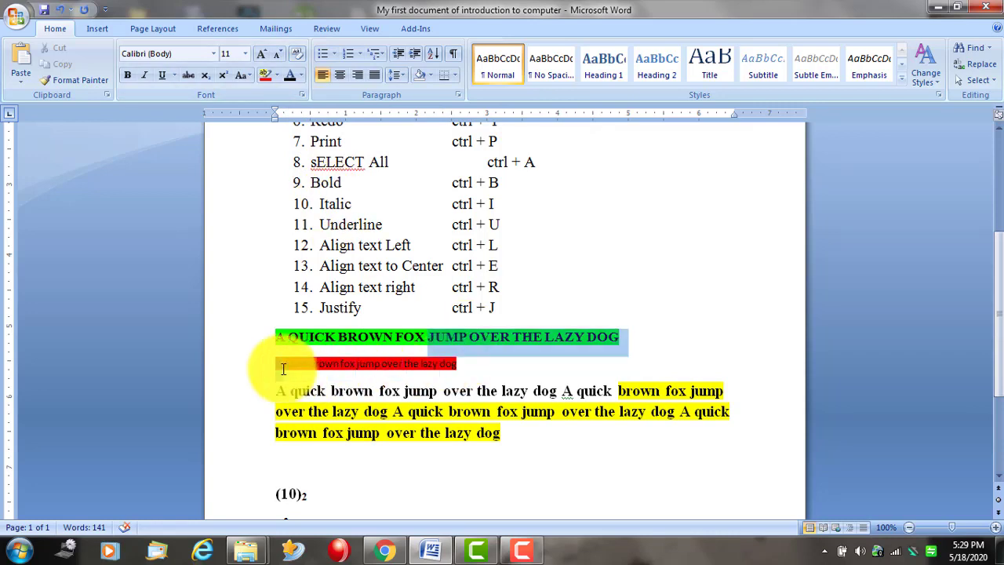
left_click(295, 55)
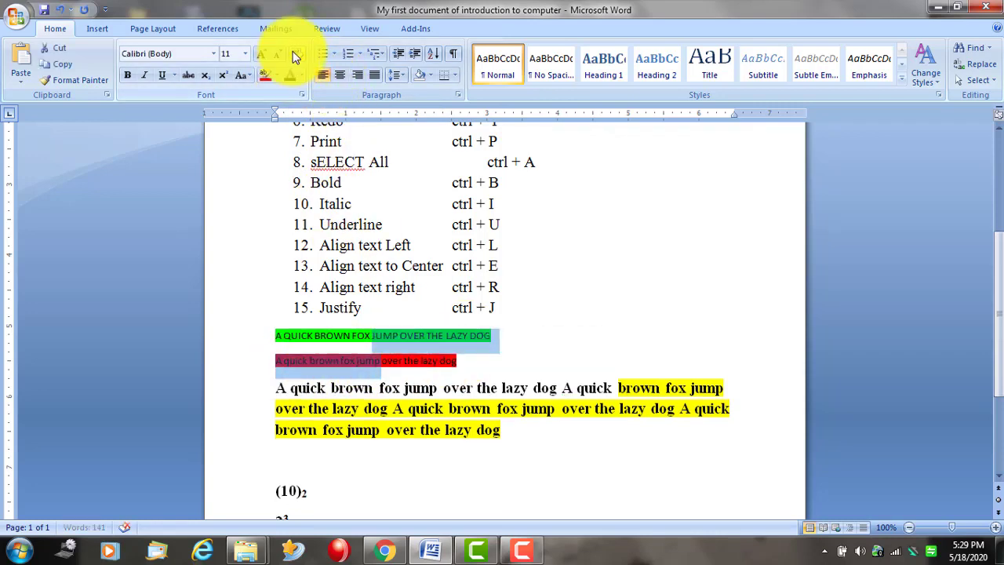
left_click(529, 308)
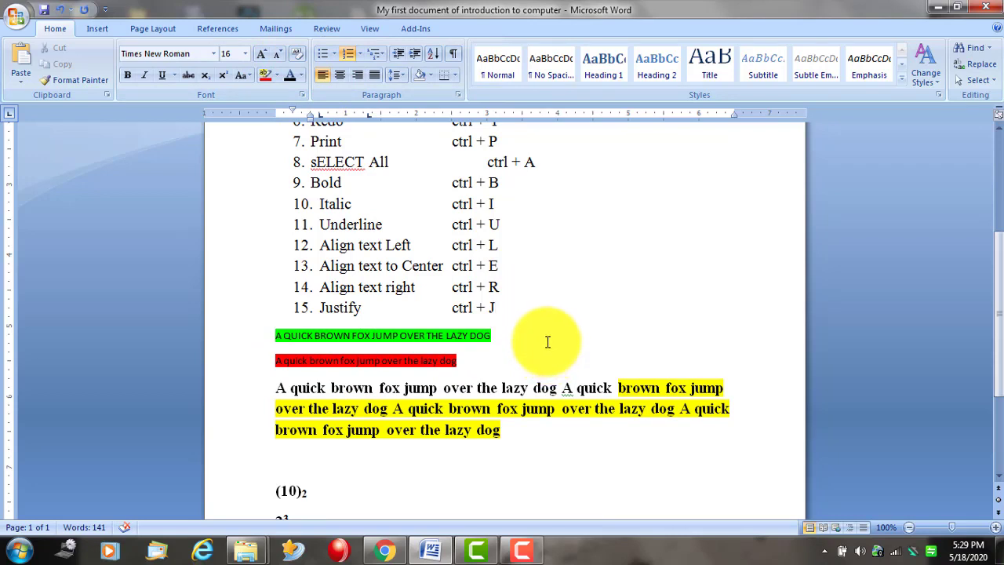
key("ctrl+z")
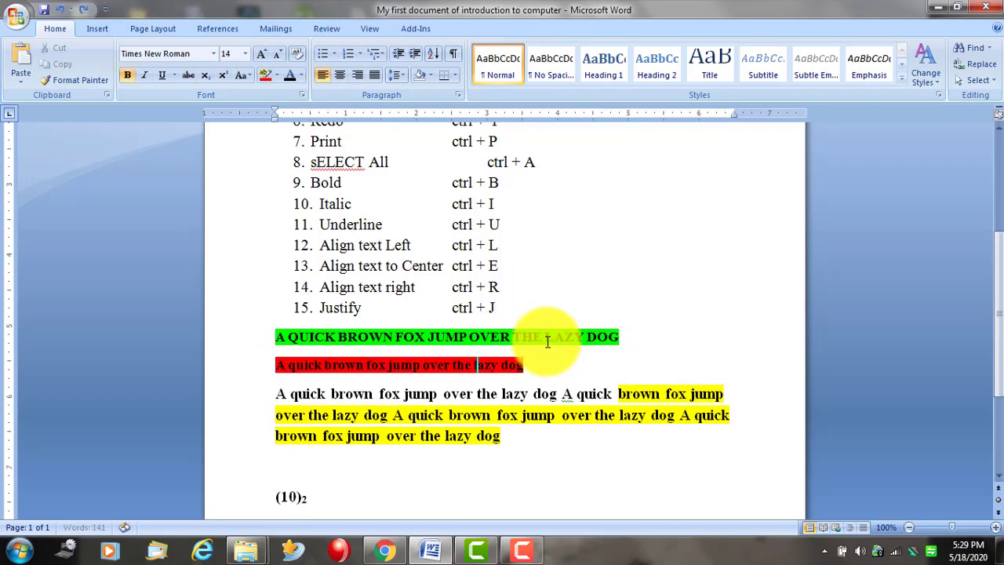
key("ctrl+z")
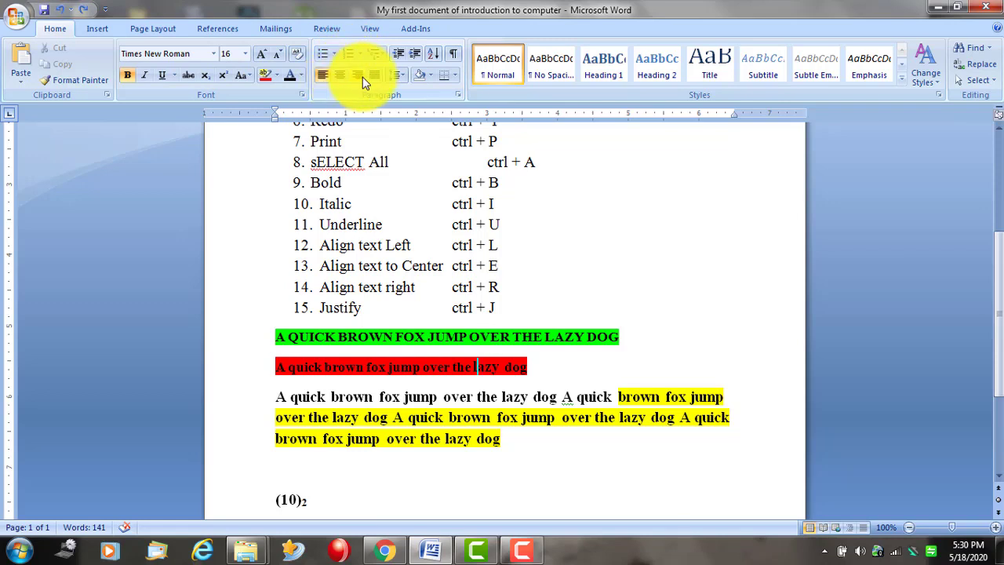
Delete the breaks after the green heading and red line to join them with the yellow paragraph.
left_click(277, 343)
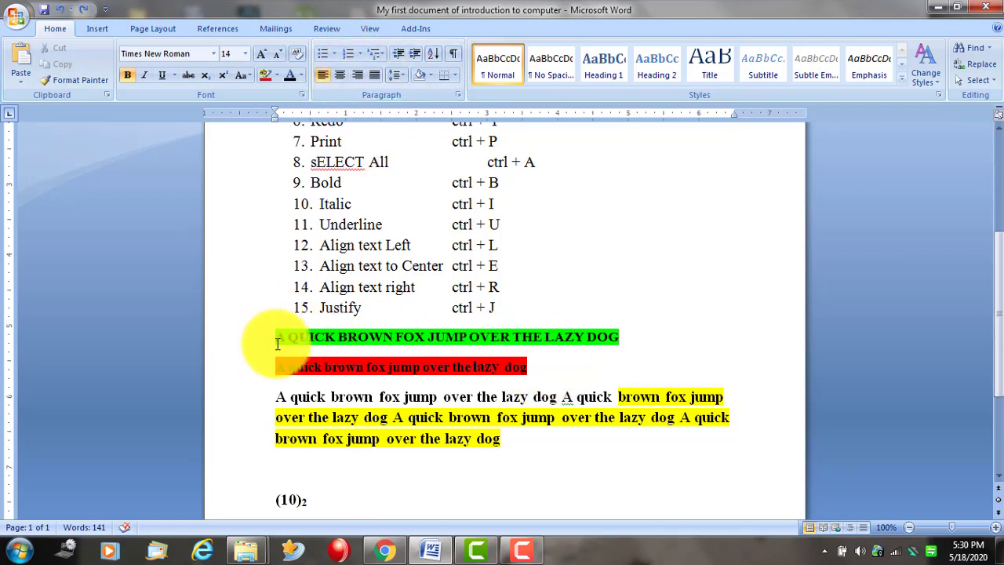
left_click_drag(277, 336, 519, 418)
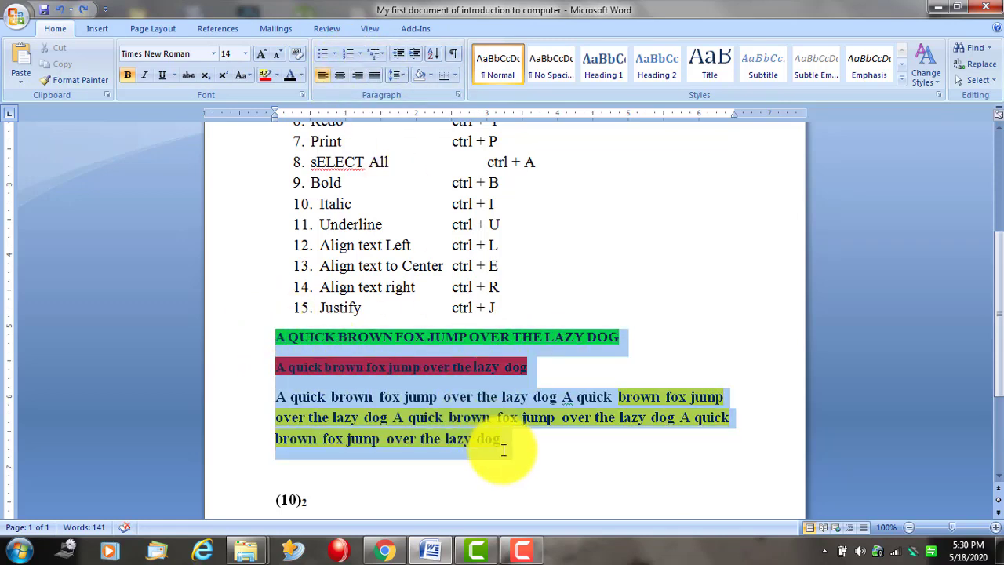
double_click(528, 364)
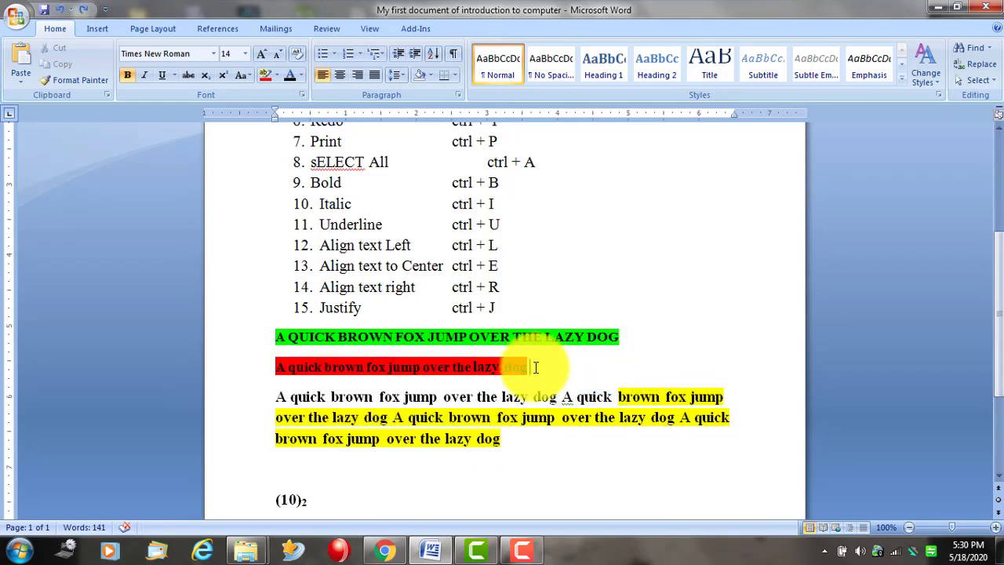
key("Delete")
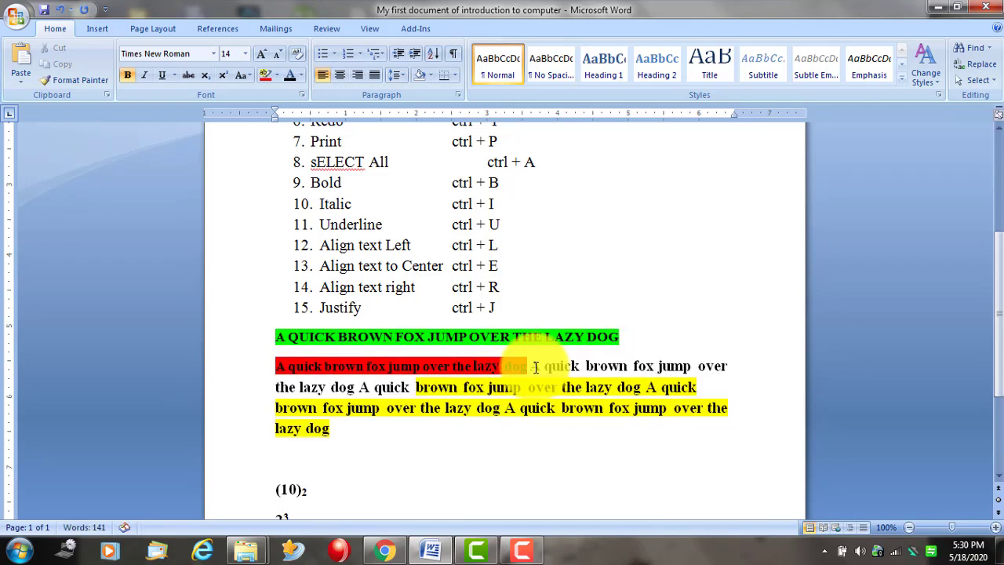
key("Delete")
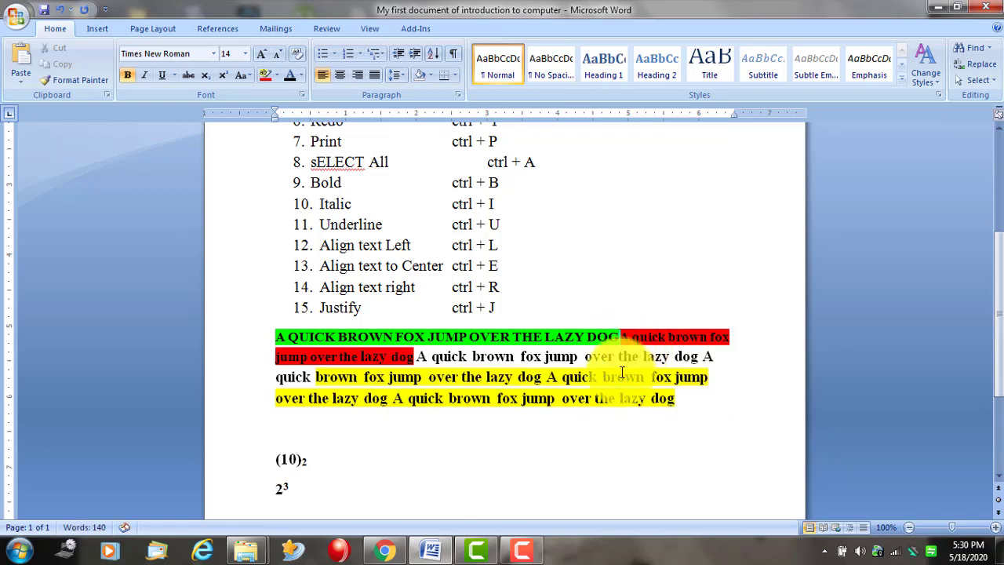
left_click_drag(684, 398, 594, 402)
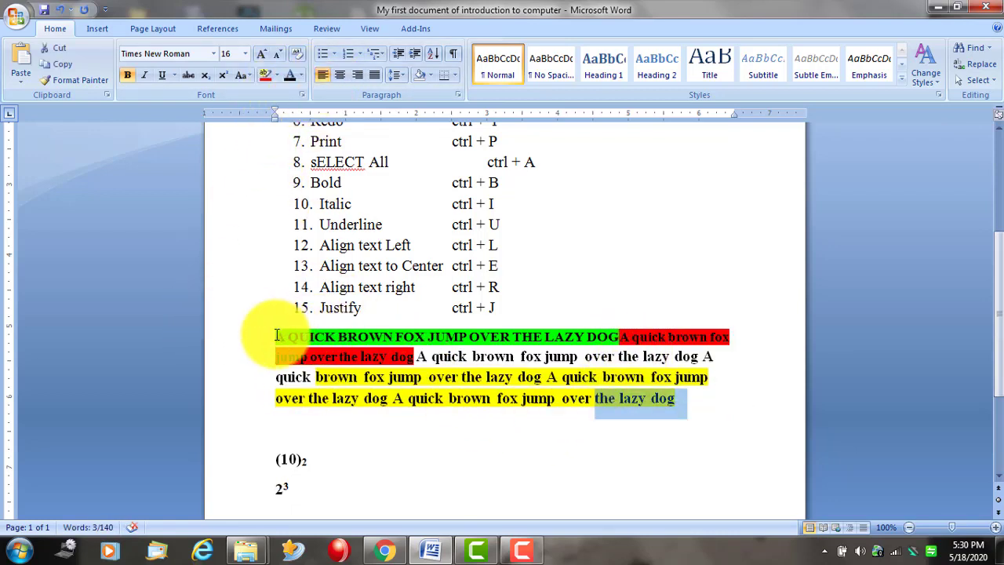
Select the merged fox paragraph and centre it between the margins.
left_click_drag(276, 336, 684, 402)
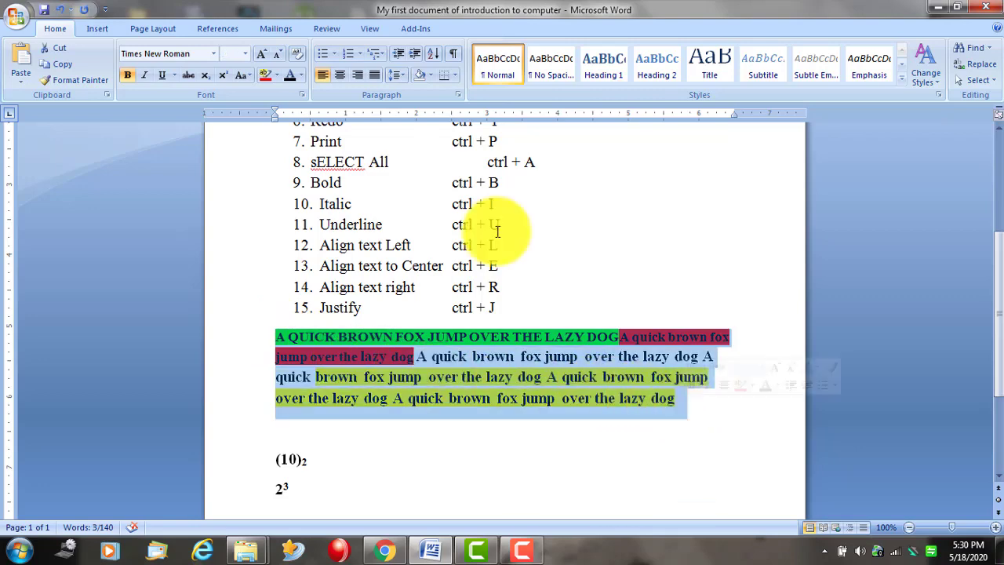
left_click(337, 76)
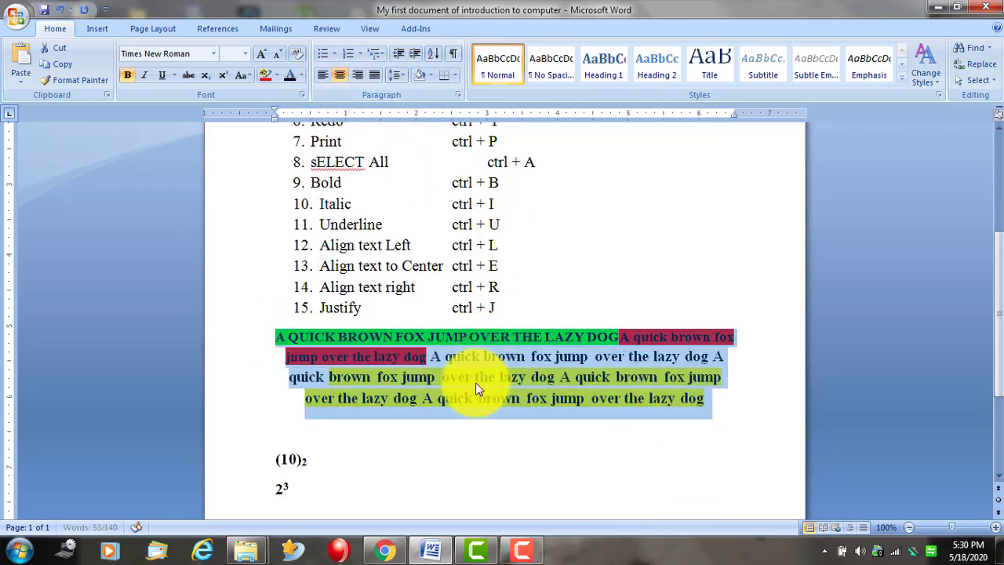
left_click(474, 430)
scroll(465, 269, "up", 5)
scroll(465, 269, "up", 1)
Try left and right alignment on the Shortcut keys title, then centre it.
left_click(448, 217)
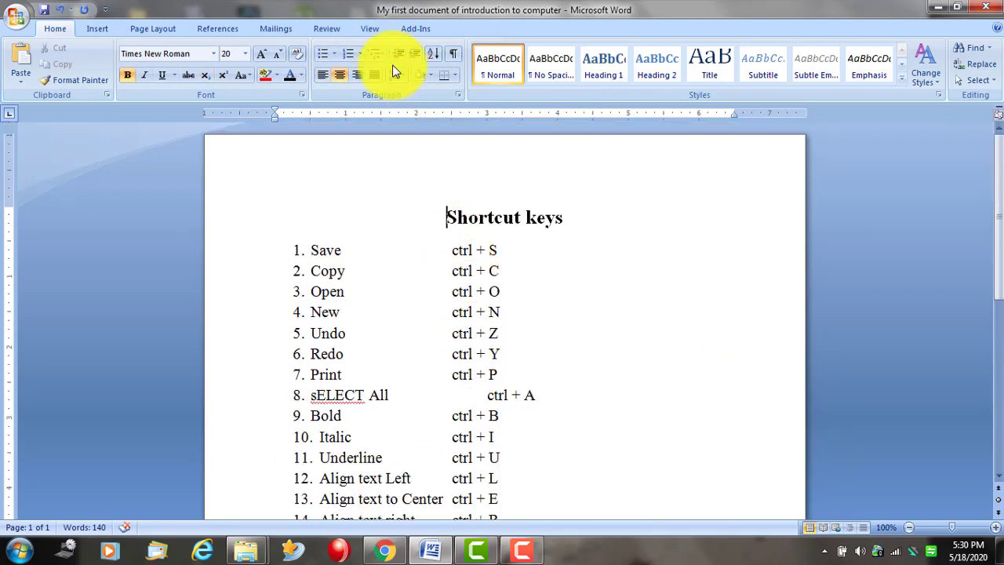
left_click(322, 74)
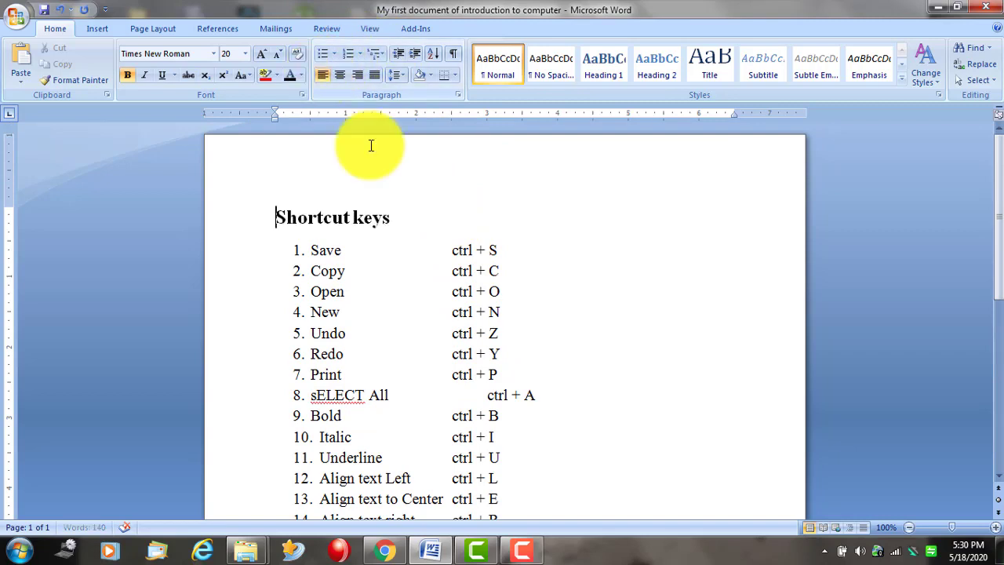
left_click(340, 75)
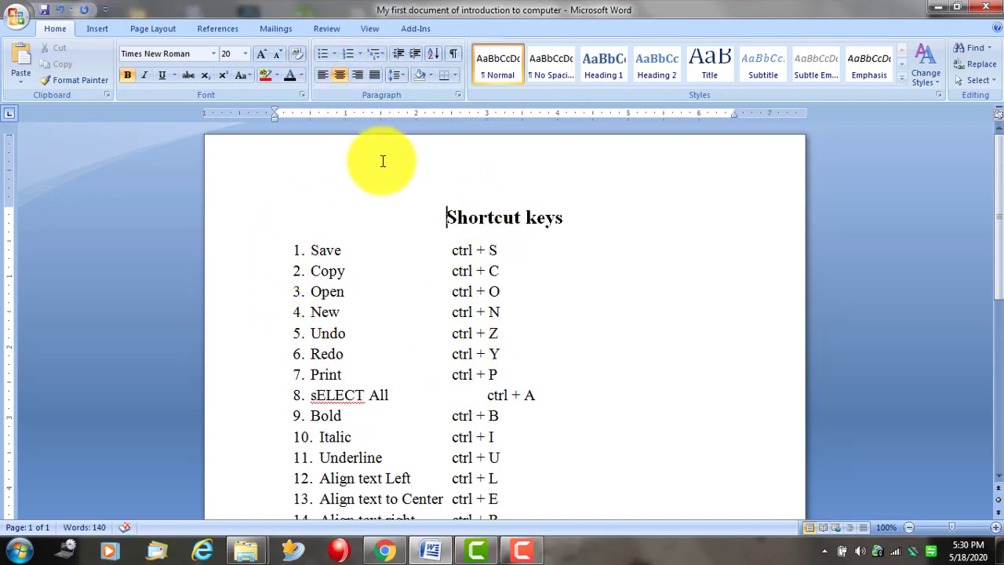
scroll(383, 161, "down", 2)
scroll(378, 123, "up", 2)
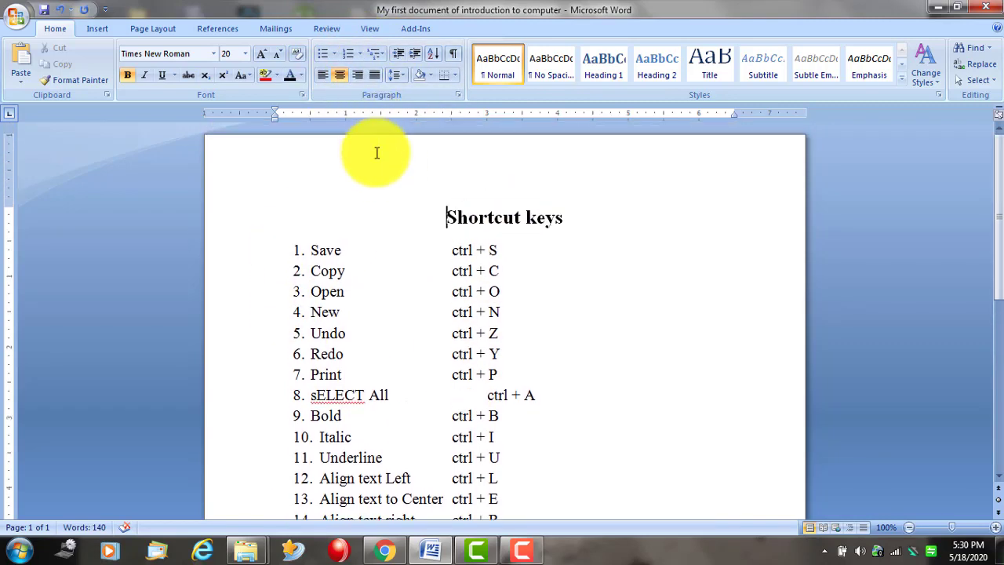
left_click(358, 75)
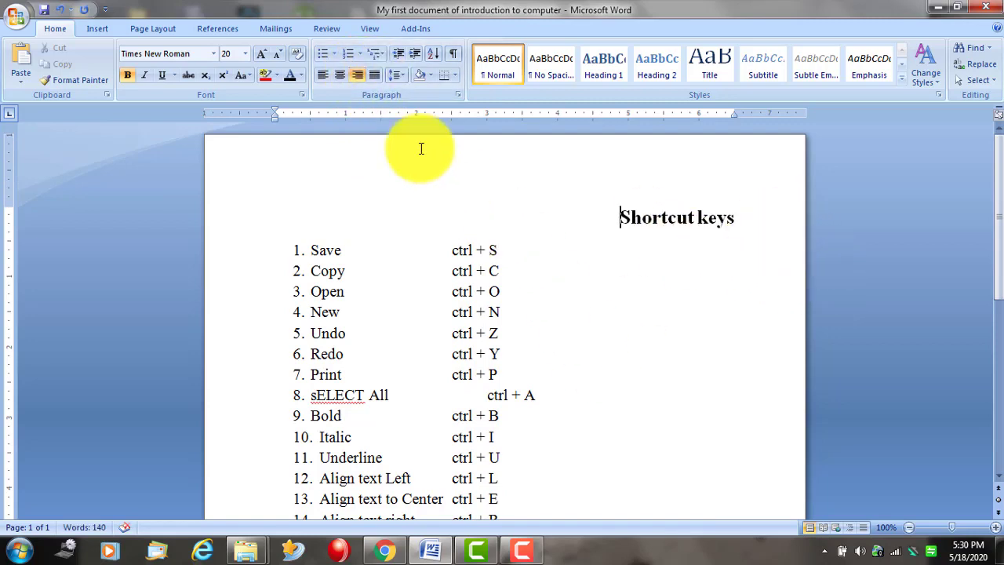
left_click(338, 75)
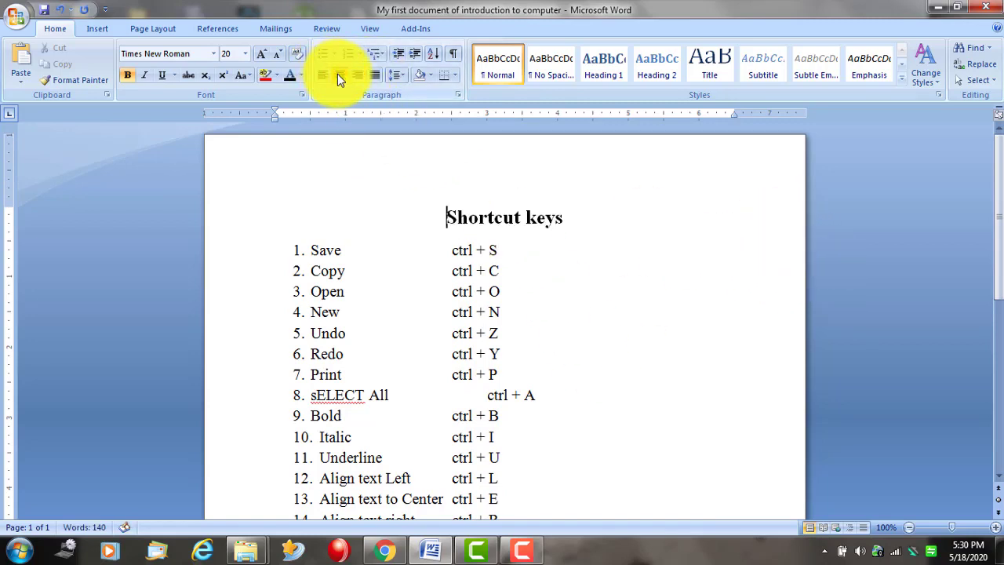
scroll(359, 206, "down", 2)
scroll(369, 225, "down", 1)
Try right, left and centre alignment on the coloured fox paragraph, then justify it.
scroll(481, 416, "down", 3)
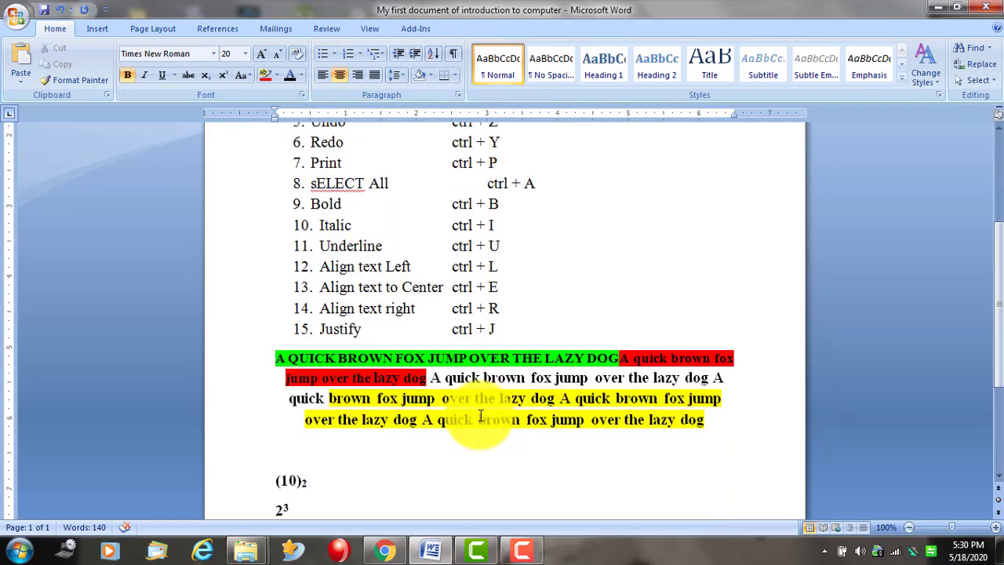
left_click(284, 365)
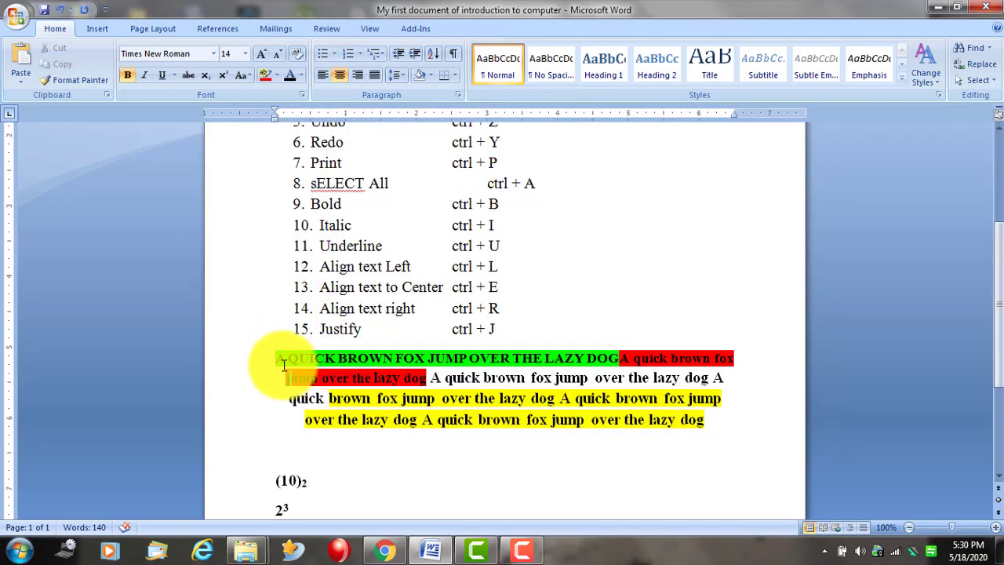
left_click_drag(284, 365, 740, 433)
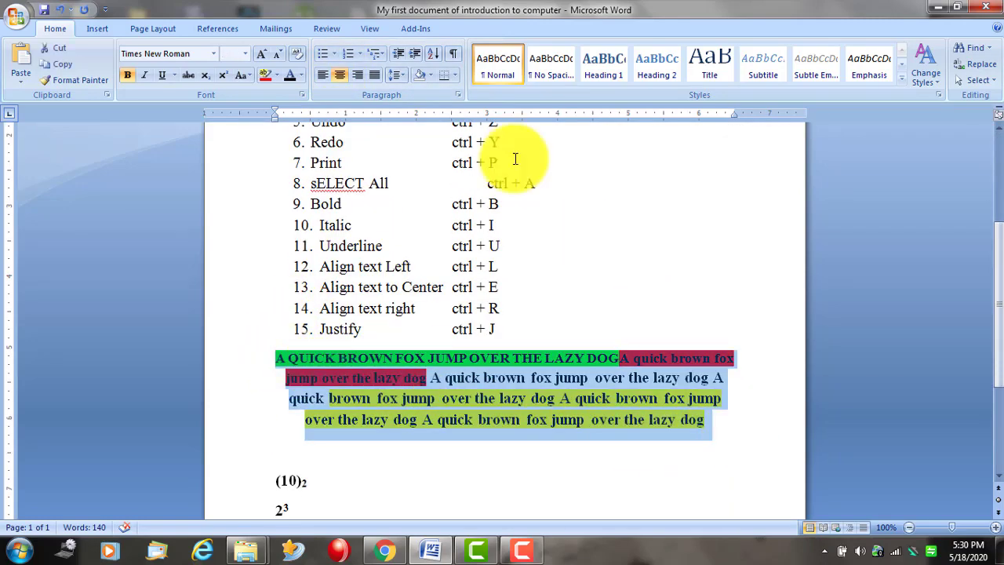
left_click(359, 74)
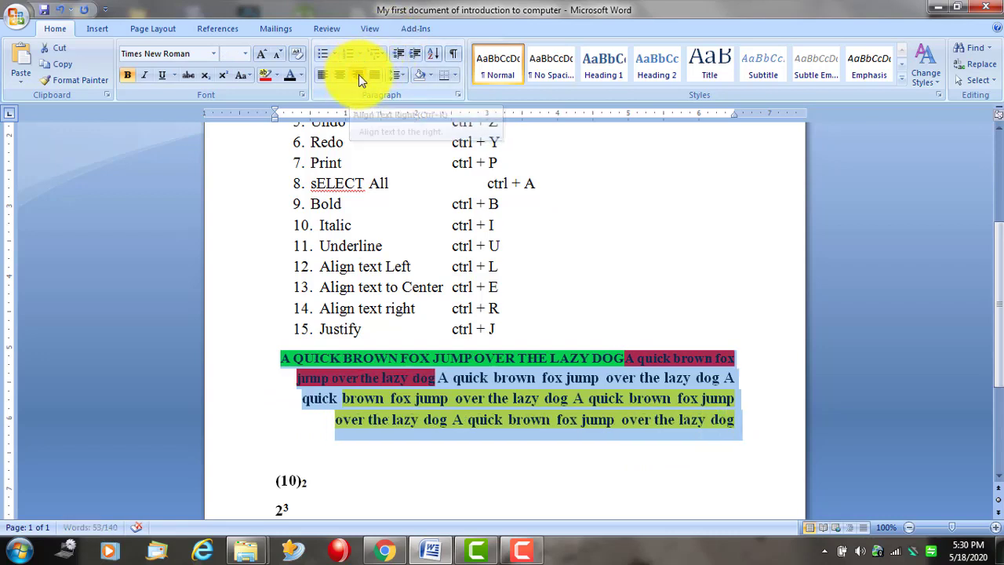
left_click(321, 76)
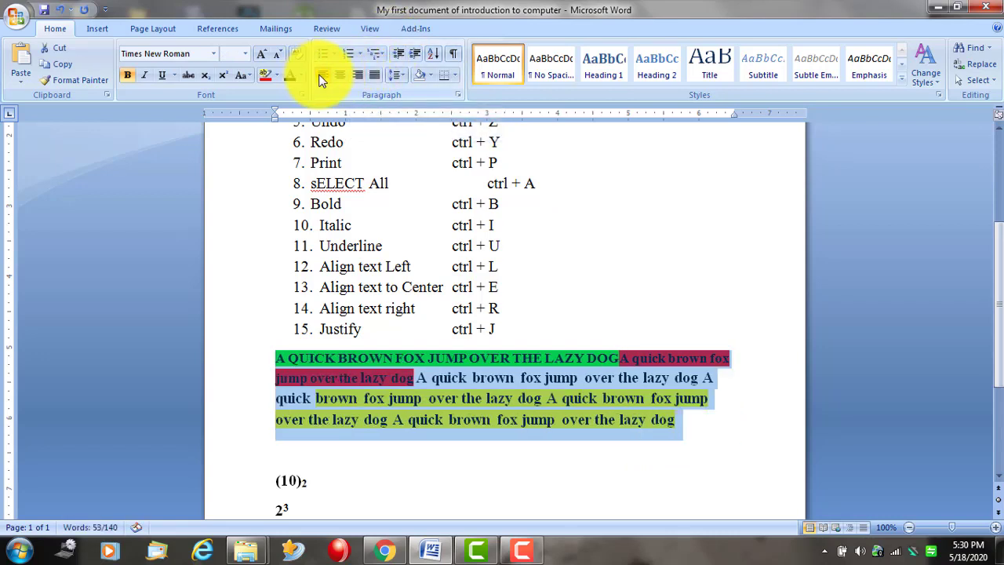
left_click(336, 73)
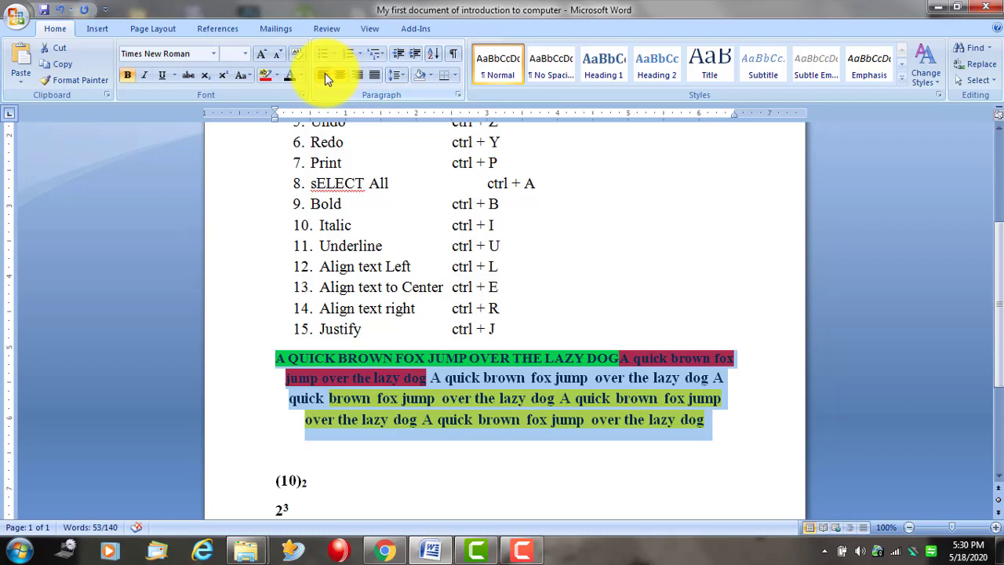
left_click(325, 74)
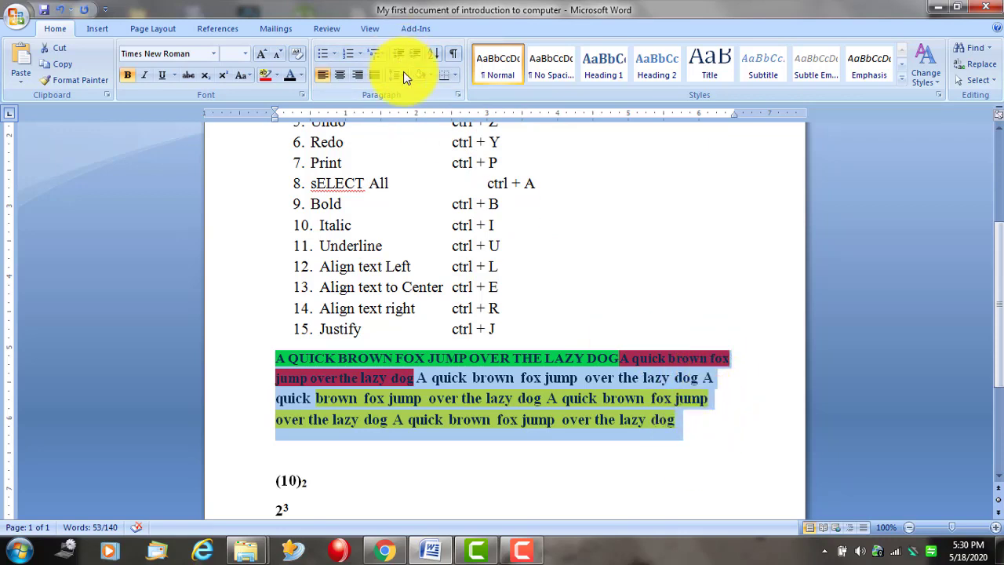
left_click(378, 82)
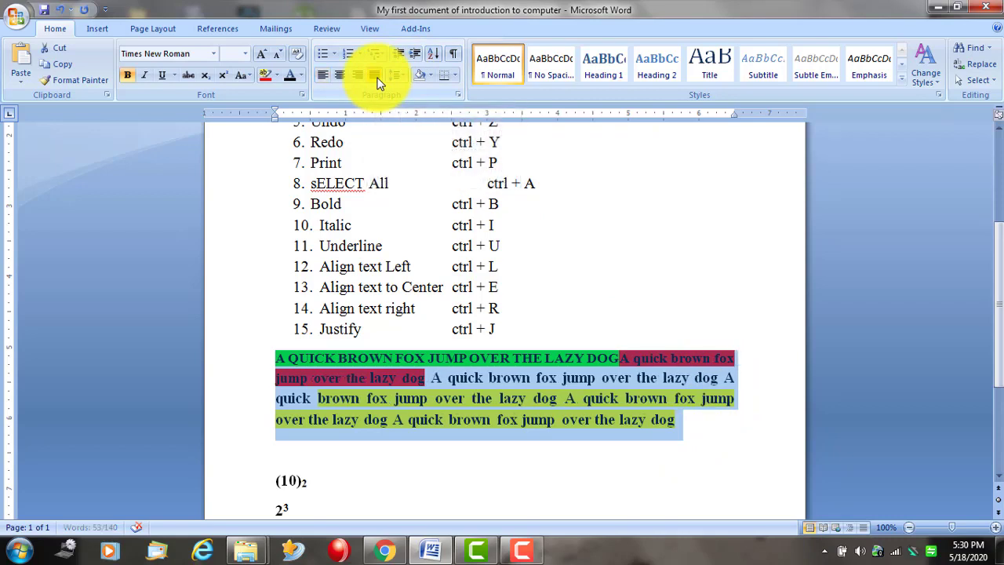
left_click(711, 421)
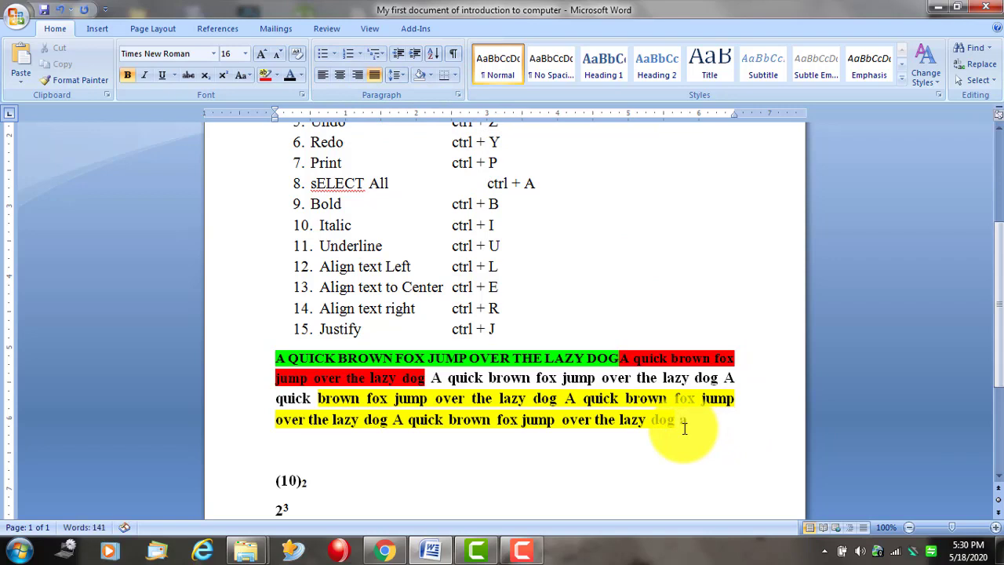
Type 'daddd' after the paragraph and re-insert the tab before ctrl + A in item 8.
type("daddd")
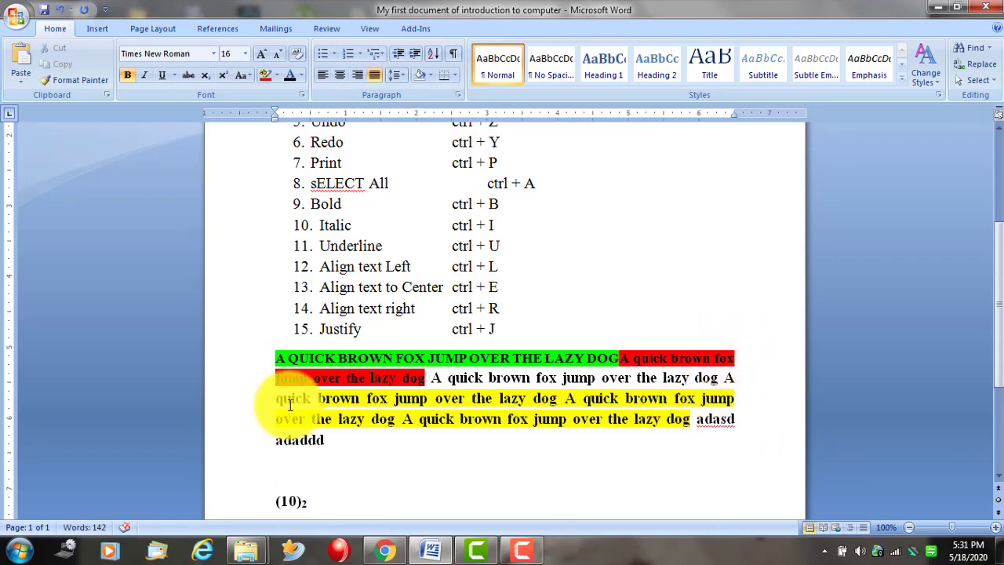
scroll(505, 400, "up", 3)
left_click(446, 284)
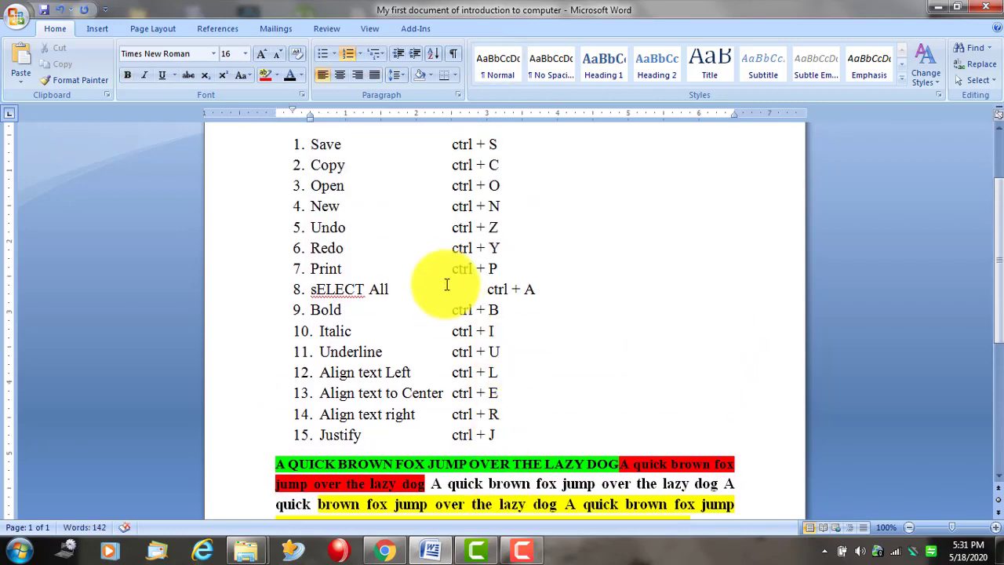
key("BackSpace")
key("BackSpace")
key("BackSpace")
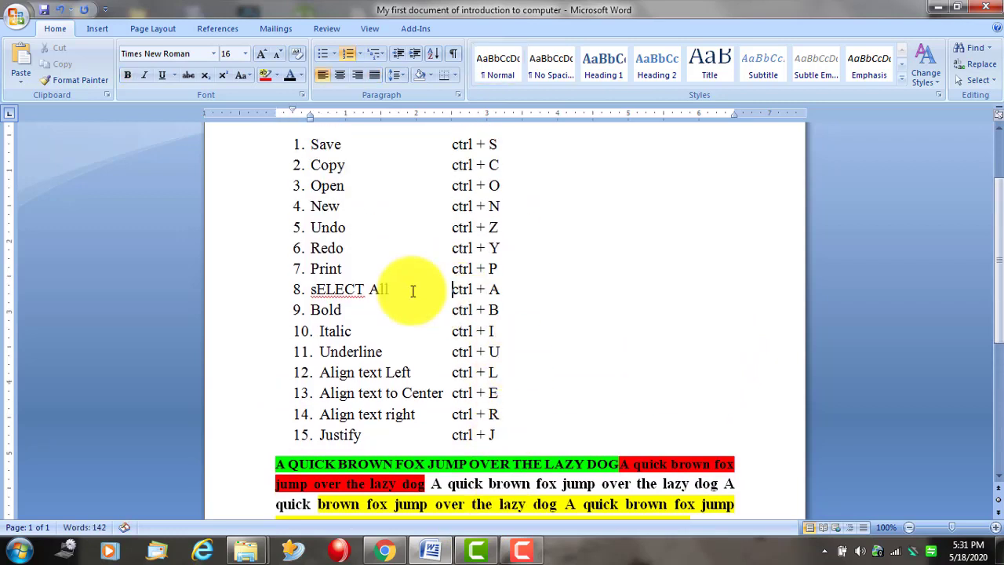
key("Tab")
Correct the misspelt 'sELECT' in item 8 to the suggested 'select'.
right_click(325, 291)
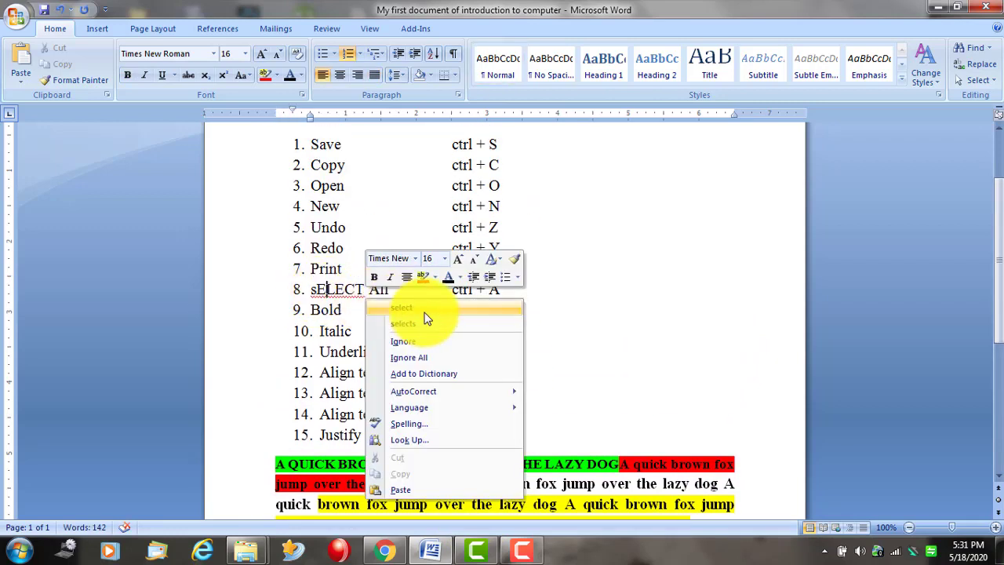
left_click(424, 311)
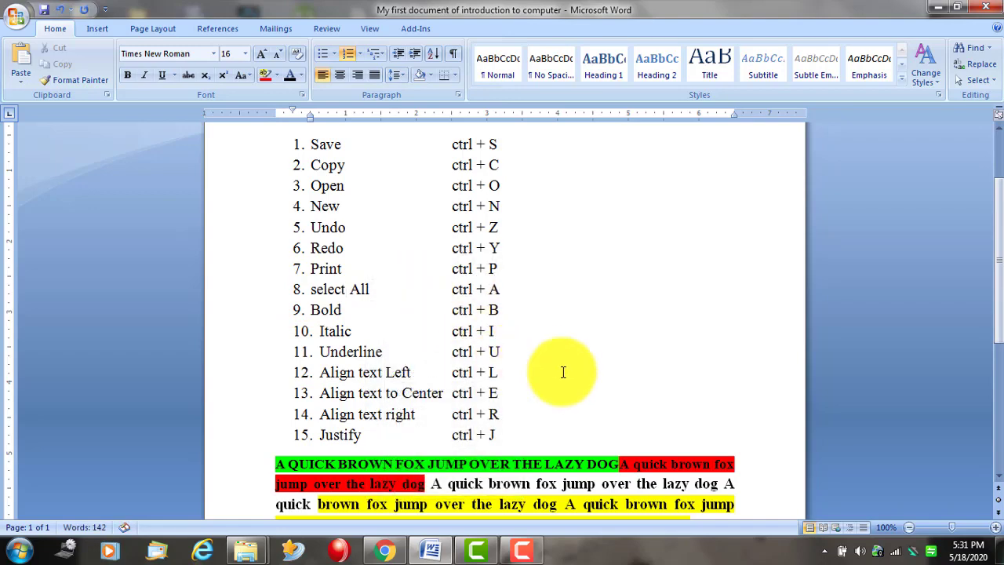
scroll(686, 440, "down", 2)
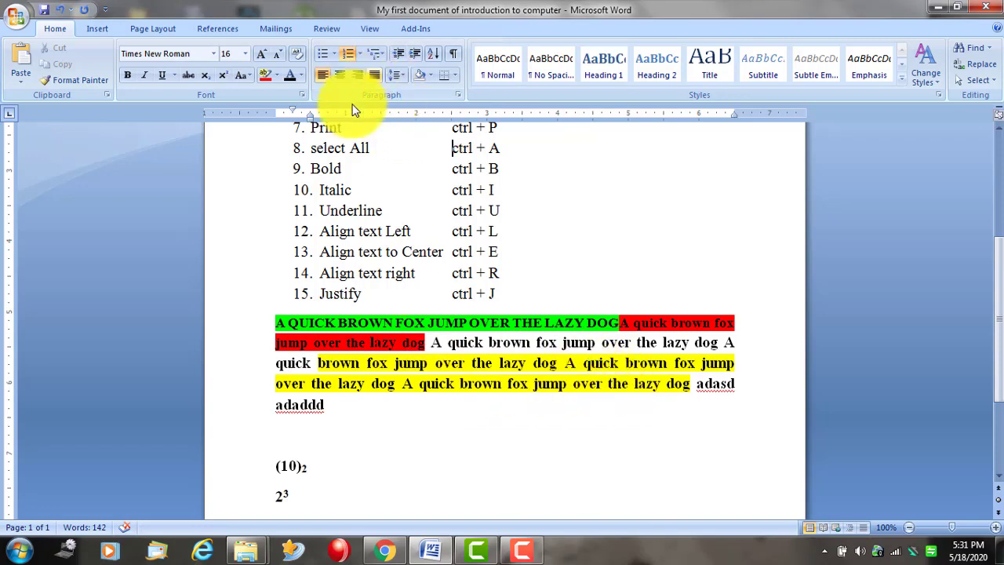
Try 1.0 and then 1.5 line spacing on the fox paragraph.
left_click_drag(277, 320, 326, 416)
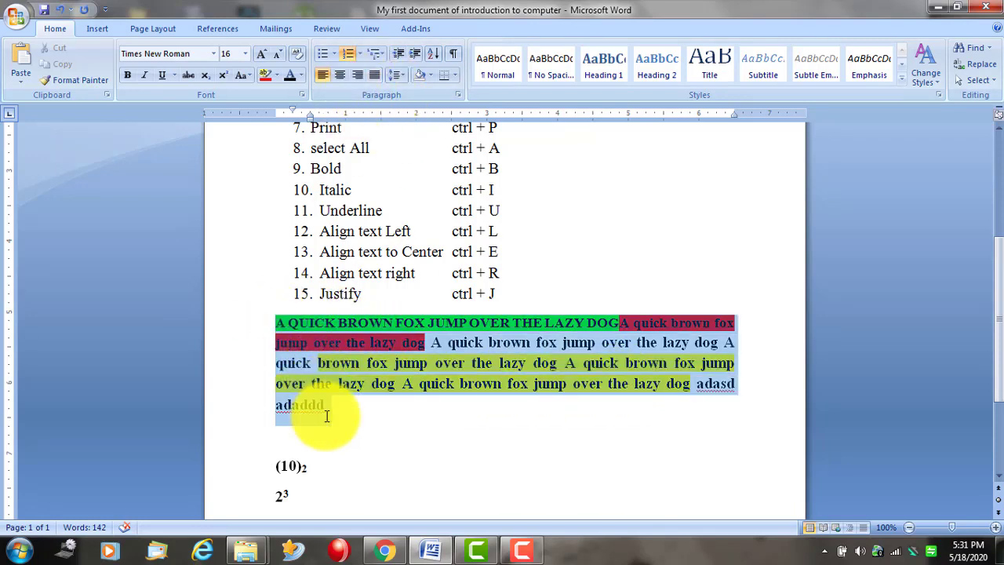
left_click(396, 74)
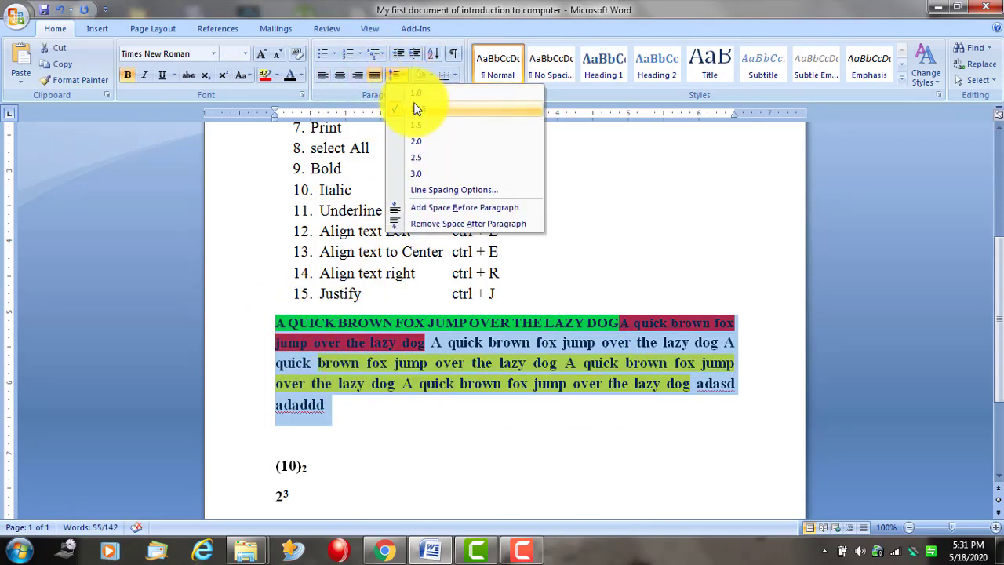
left_click(413, 95)
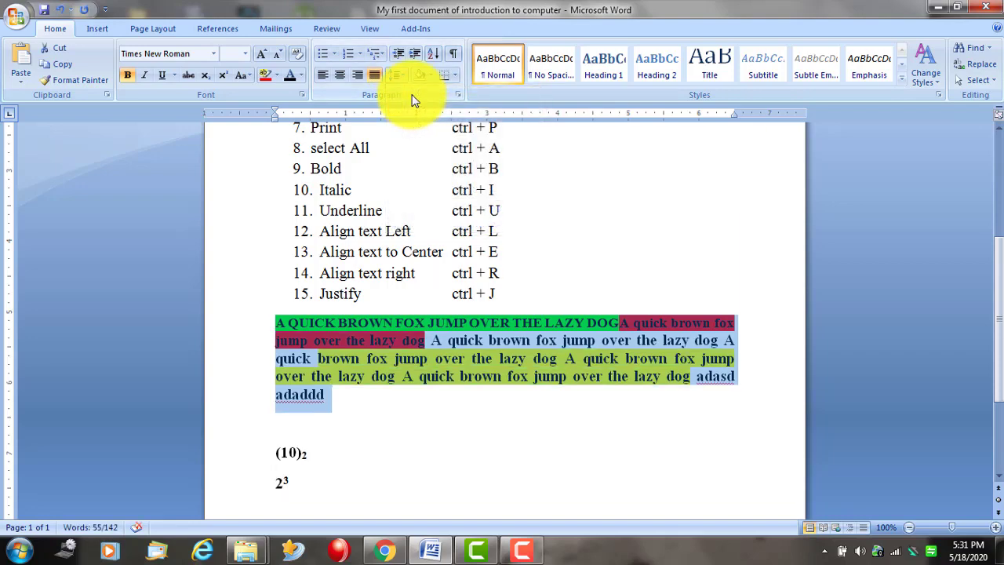
left_click(402, 76)
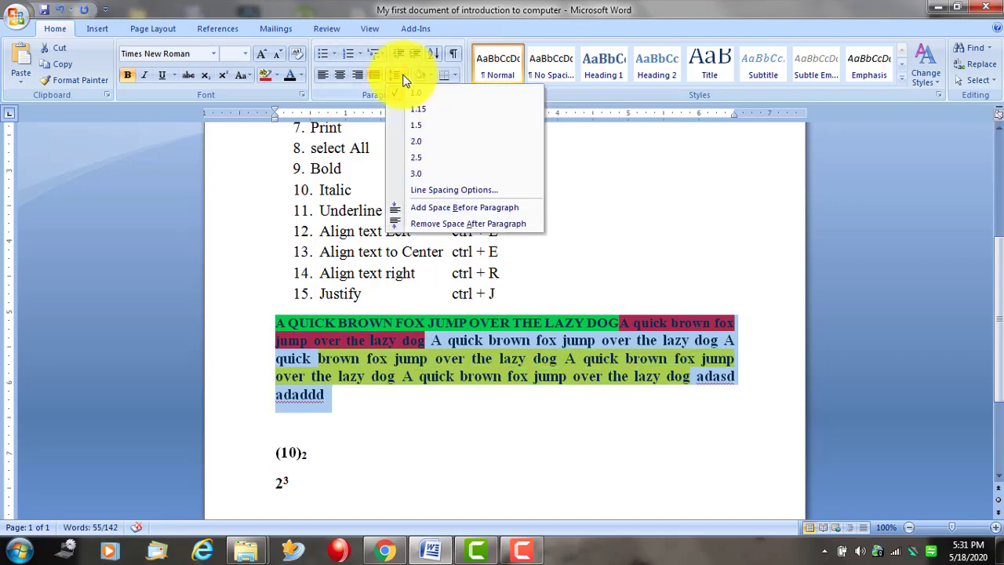
left_click(417, 126)
left_click(501, 375)
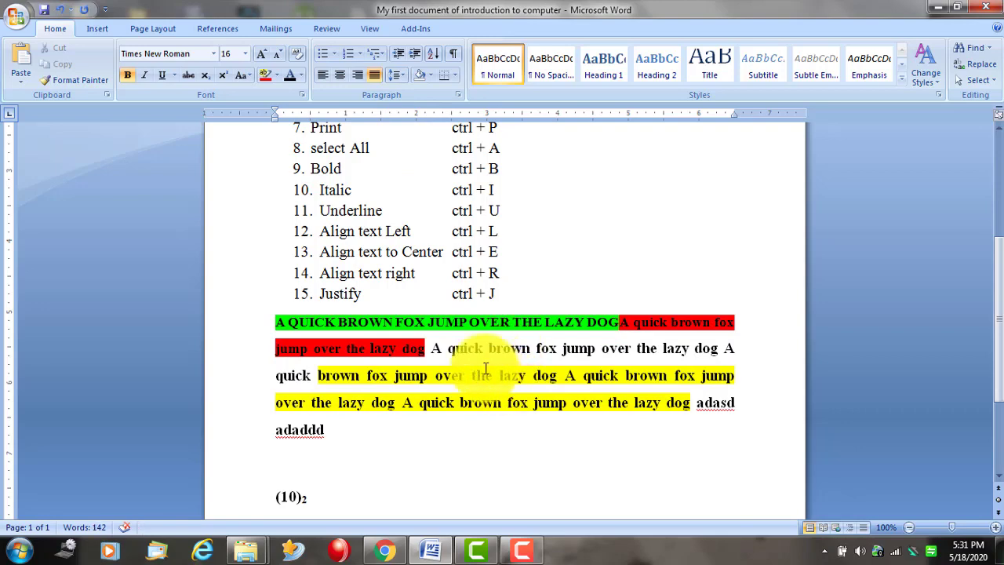
Try 3.0 line spacing on the fox paragraph, then set it back to 1.5.
left_click_drag(276, 323, 334, 439)
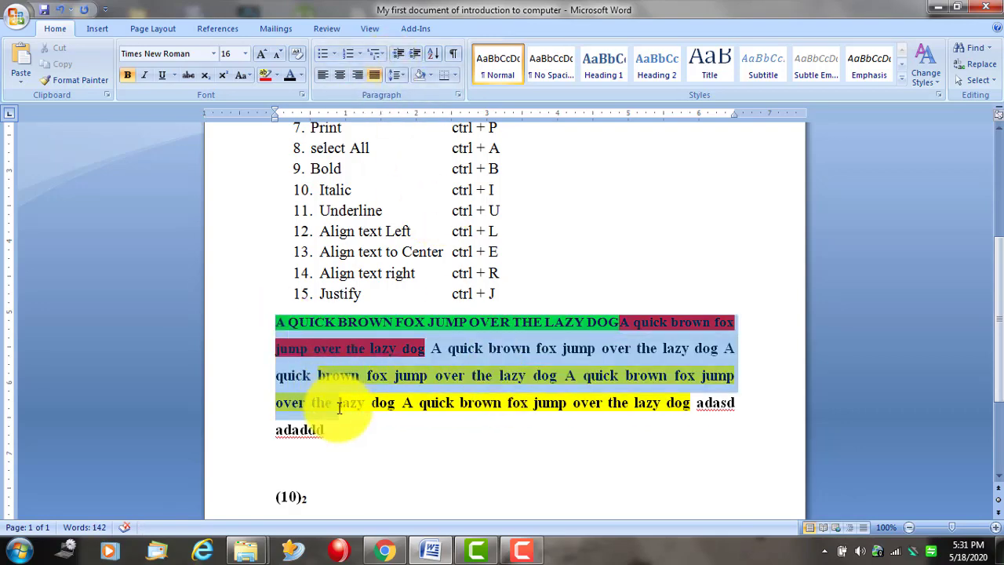
left_click(397, 75)
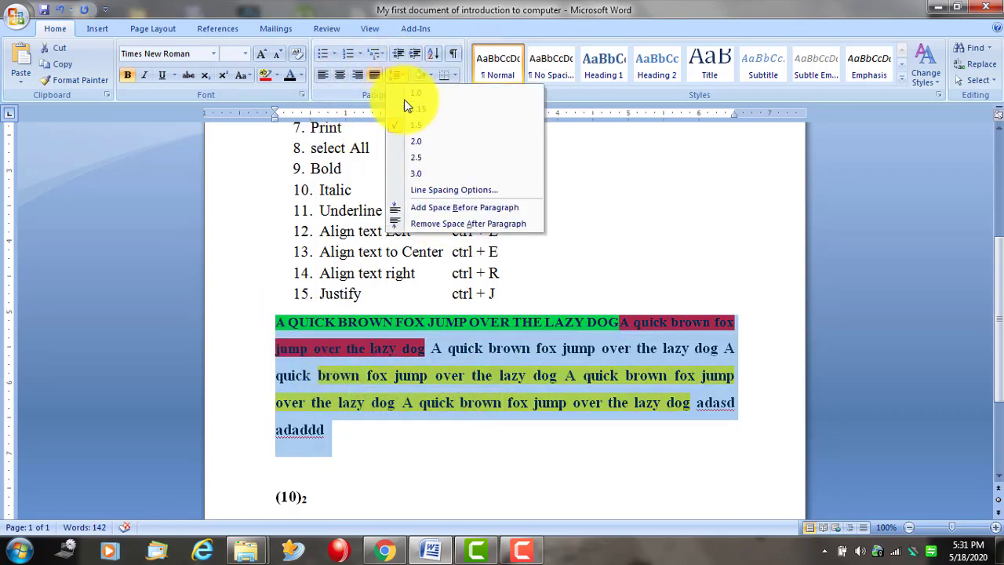
left_click(422, 176)
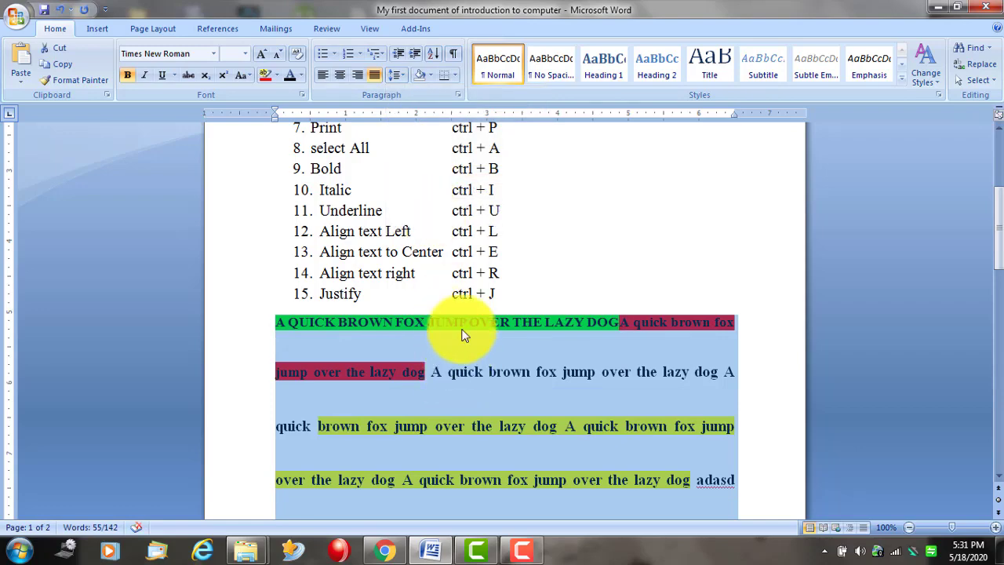
left_click(396, 76)
left_click(415, 127)
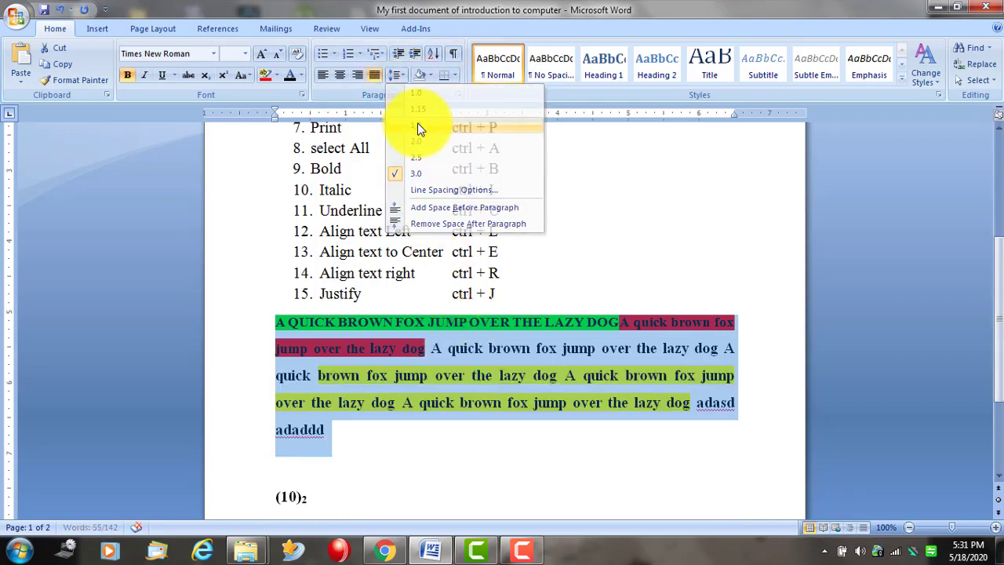
left_click(426, 399)
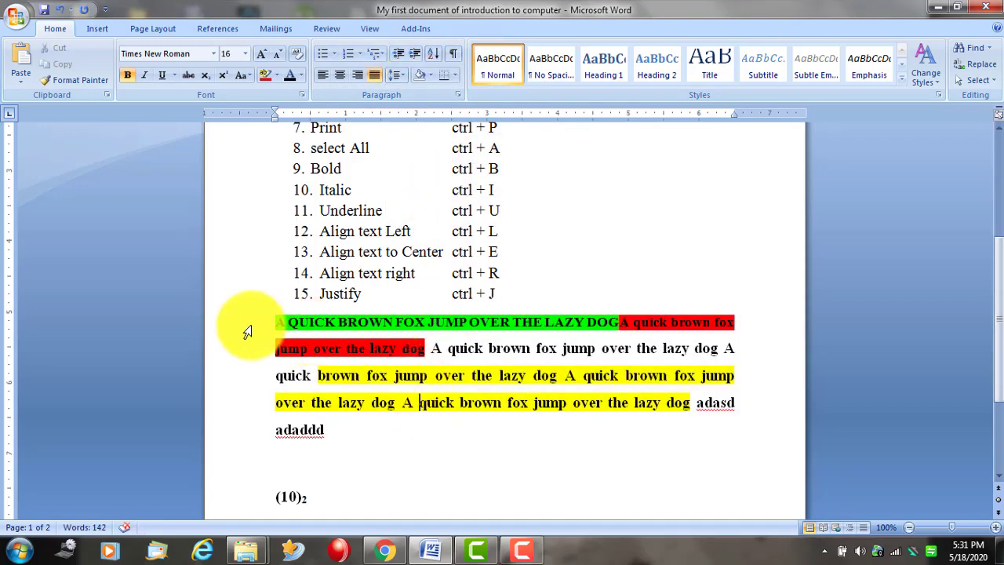
left_click_drag(276, 322, 337, 402)
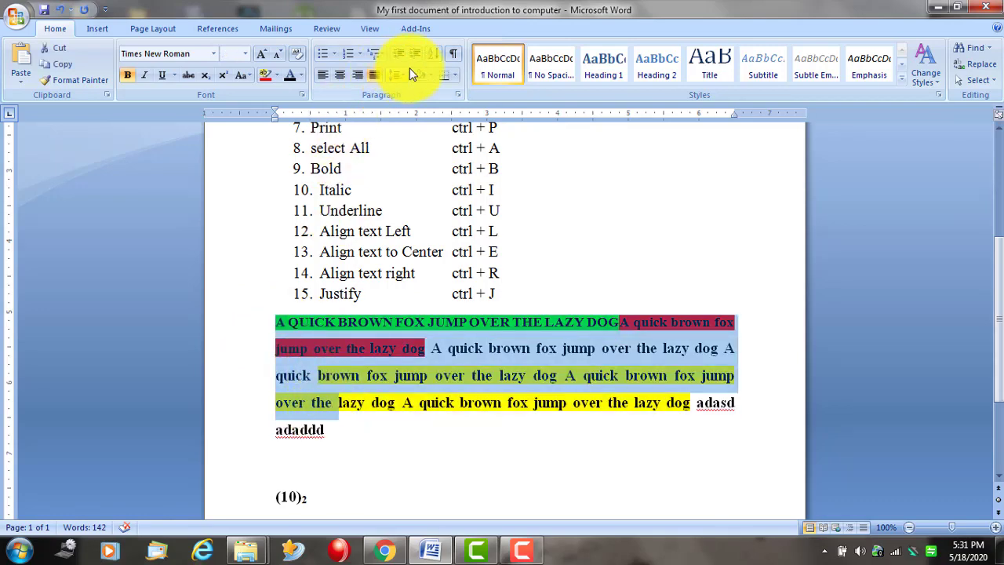
left_click(429, 77)
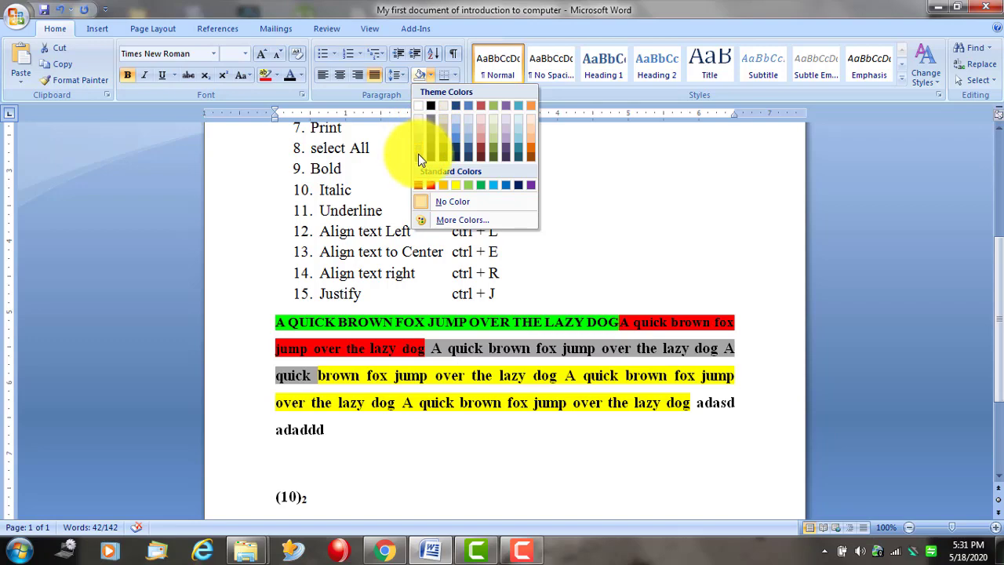
Shade the fox paragraph lavender, first its opening lines, then the whole block through adaddd.
left_click(511, 138)
left_click(599, 443)
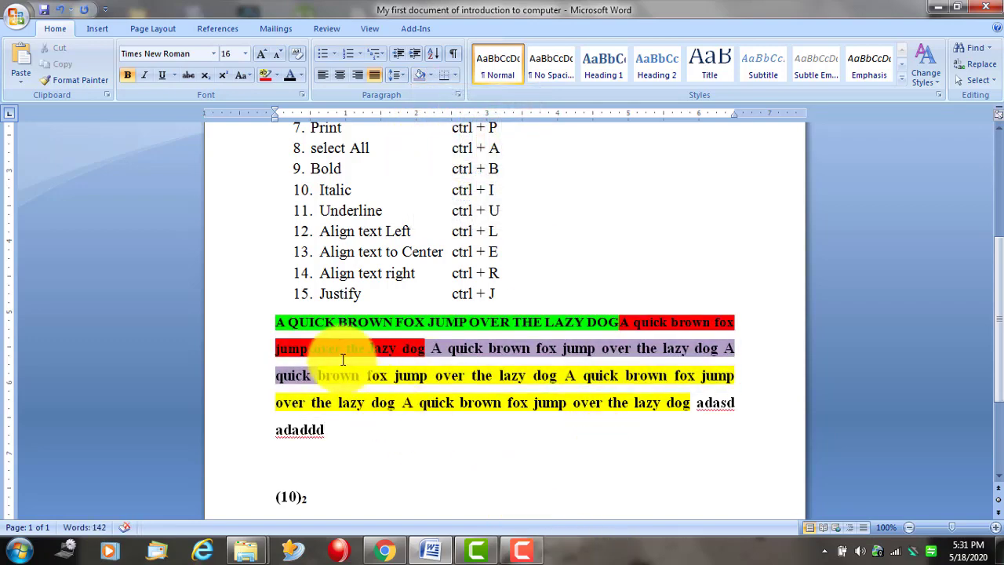
left_click_drag(276, 321, 352, 426)
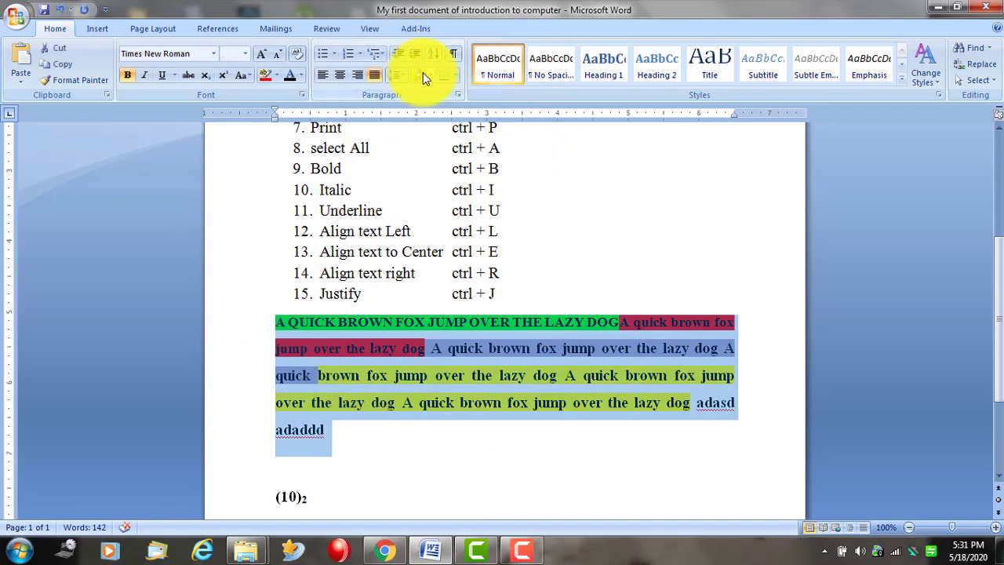
left_click(494, 505)
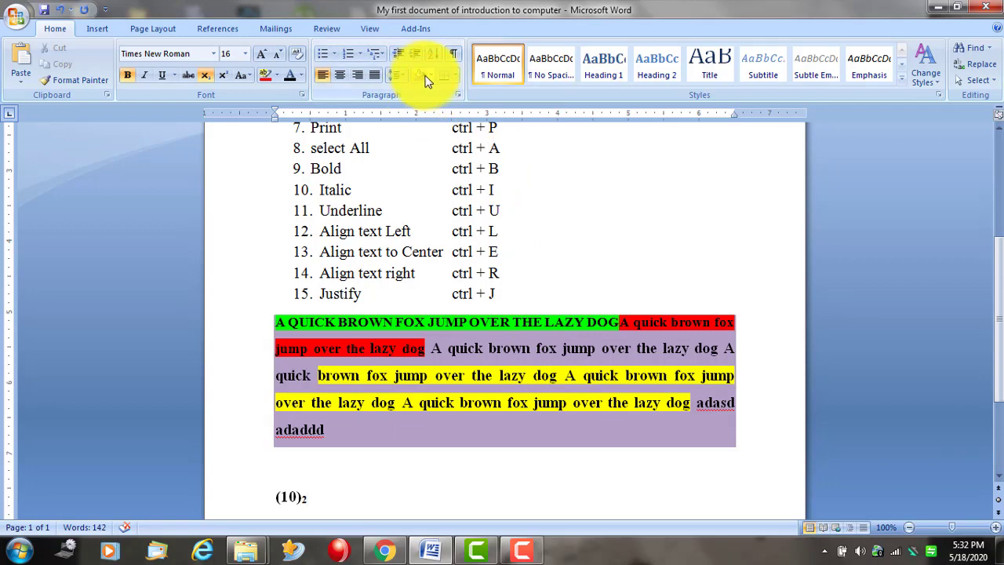
left_click(455, 75)
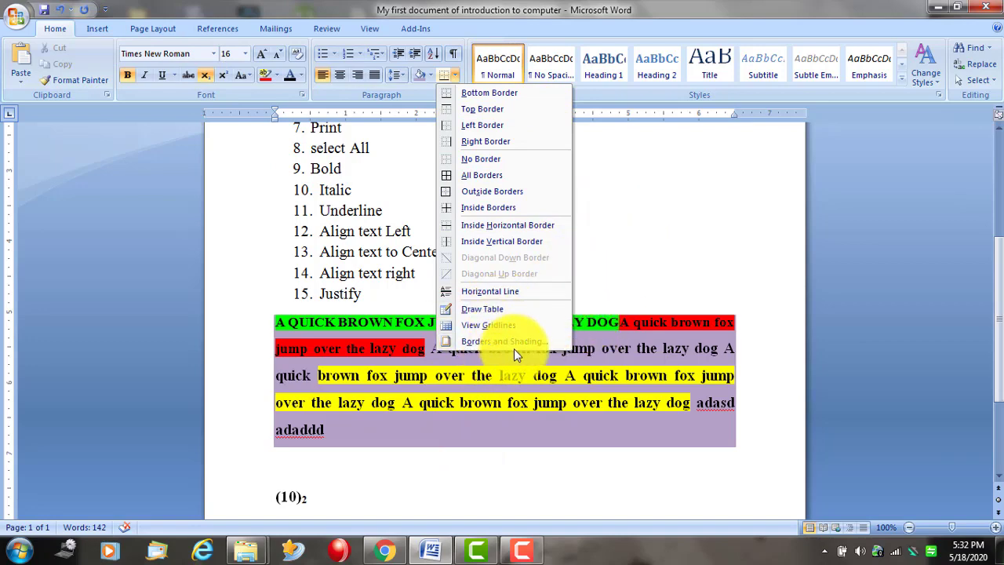
Close the Borders list without adding a border, then toggle formatting marks on and off.
left_click(640, 240)
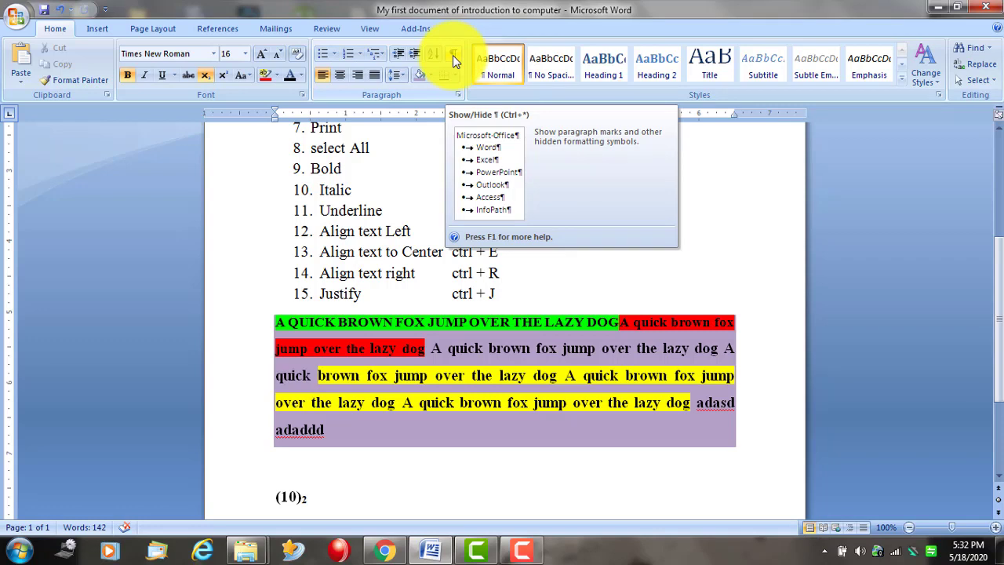
left_click(452, 55)
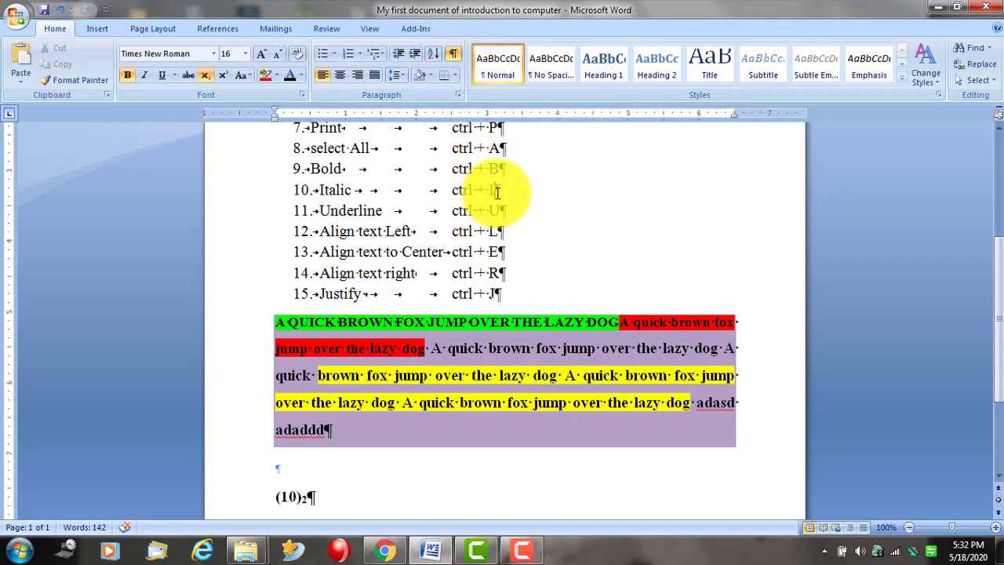
left_click(454, 56)
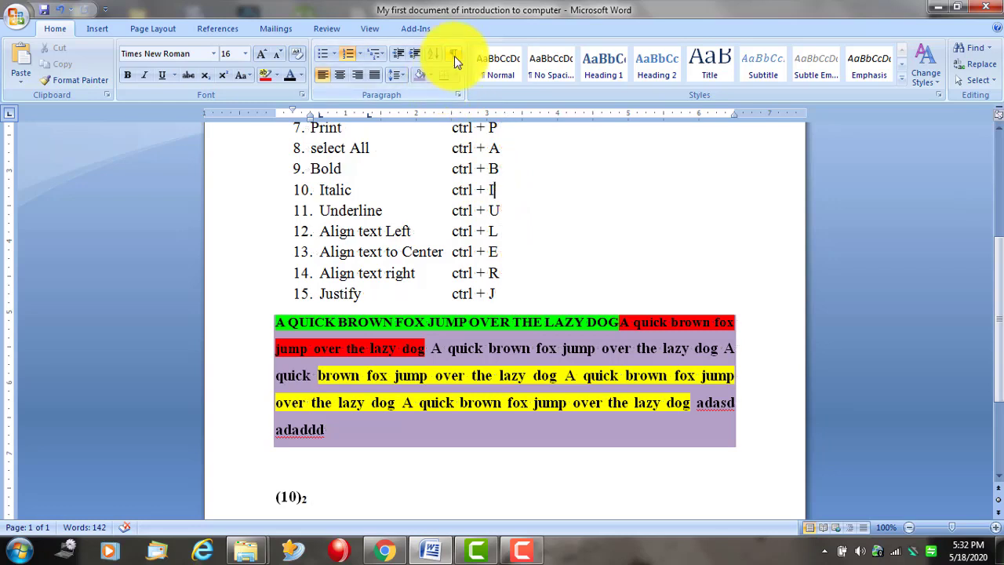
Apply Normal and then No Spacing style to the Italic ctrl + I line.
left_click(503, 62)
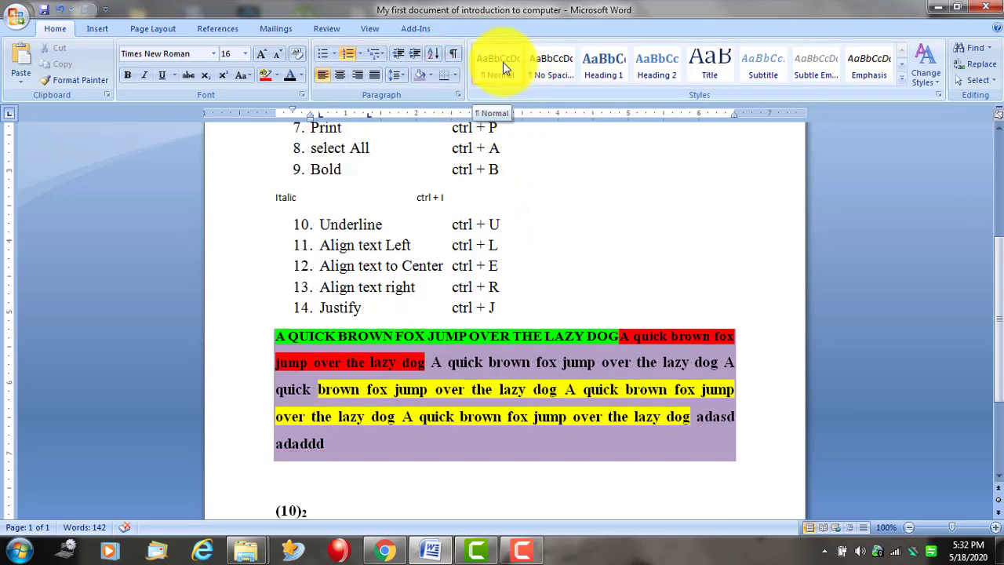
left_click(501, 64)
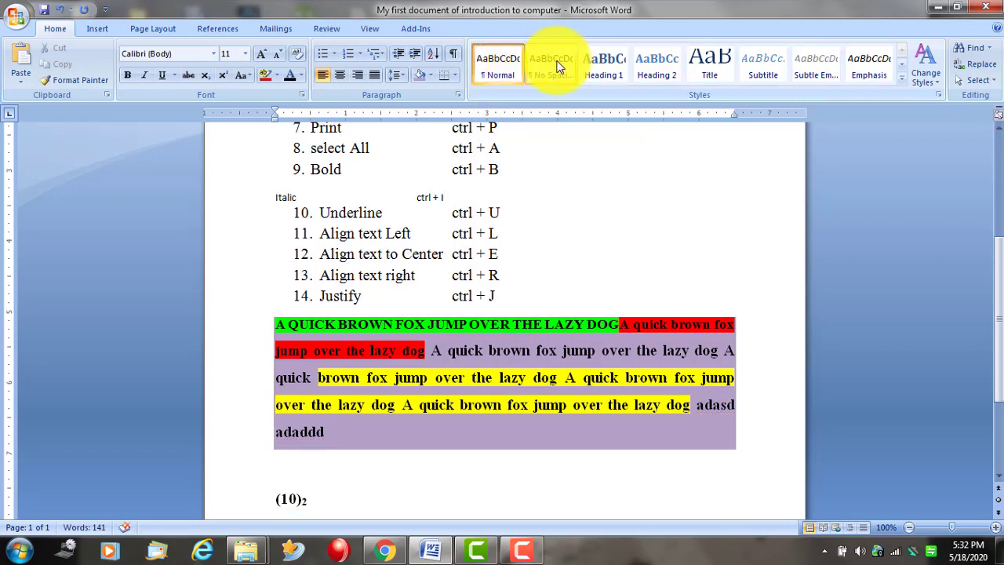
left_click(558, 67)
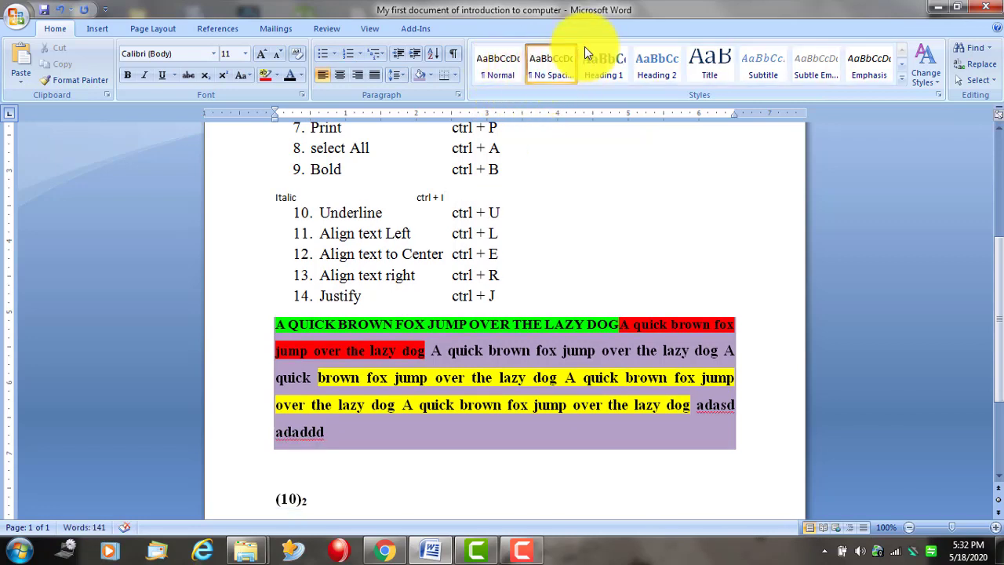
Try Heading 1, 3, 4 and 5 styles on the fox paragraph text, then return it to Normal.
left_click_drag(314, 350, 534, 405)
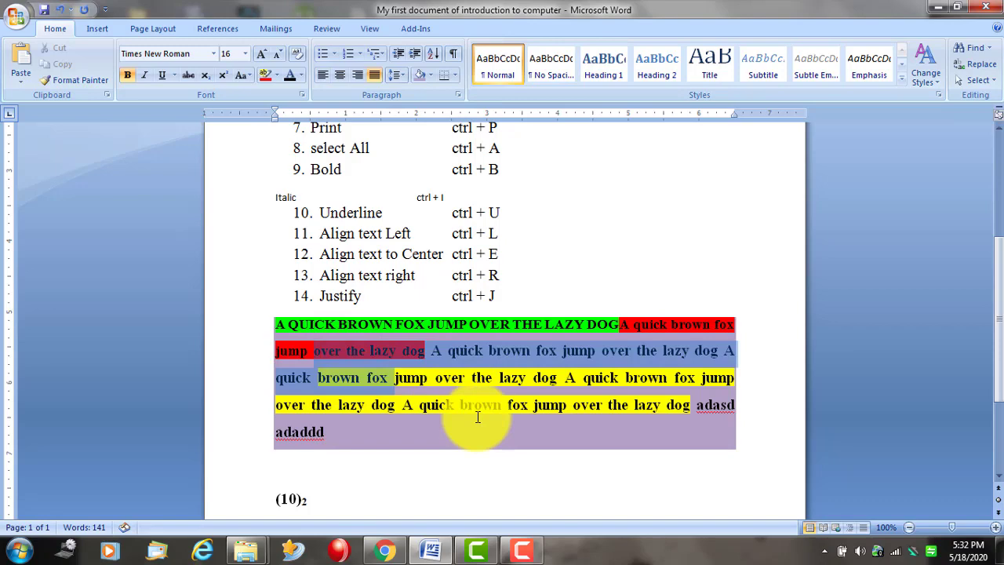
left_click(600, 67)
double_click(540, 370)
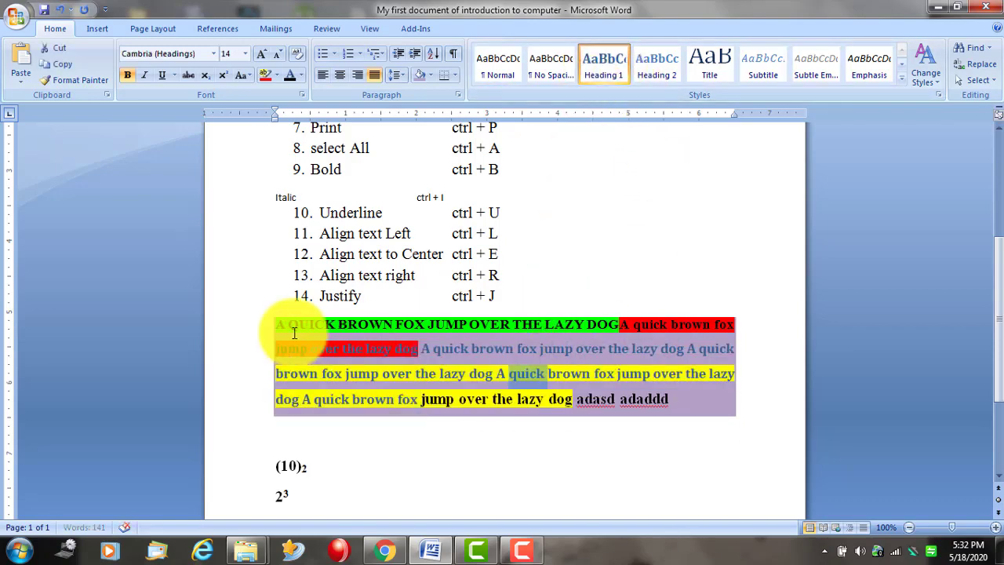
left_click_drag(294, 333, 613, 399)
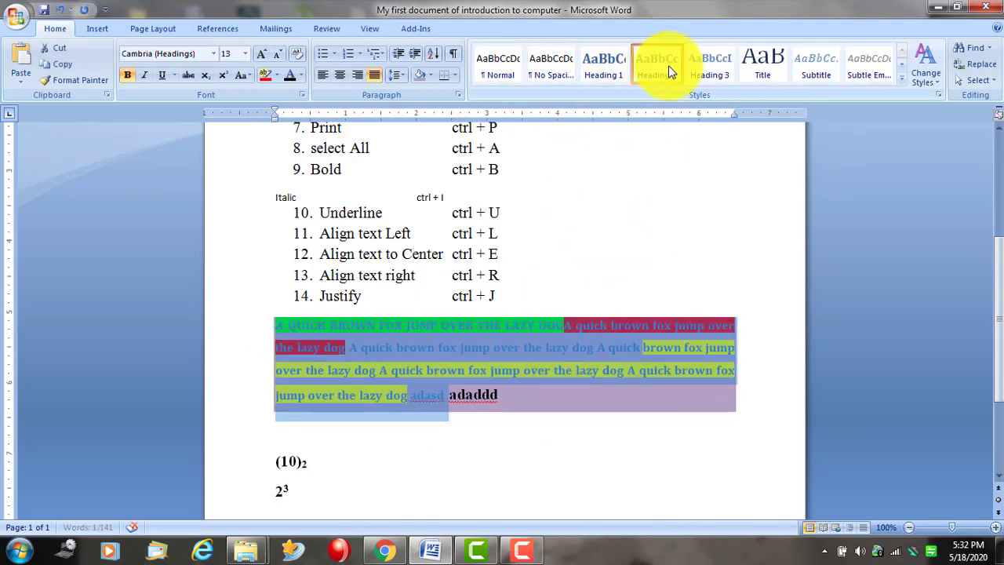
left_click(718, 67)
left_click(773, 63)
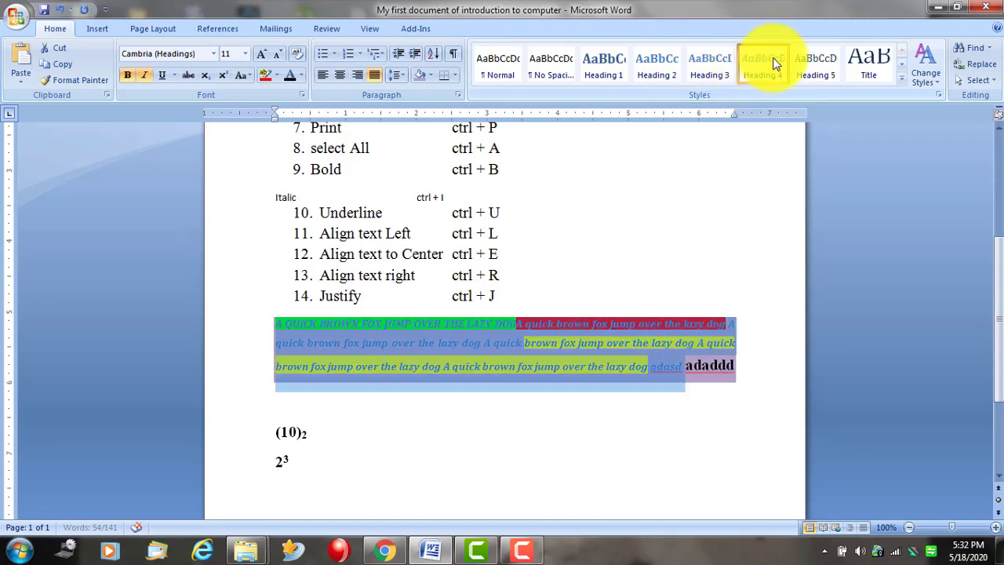
left_click(816, 64)
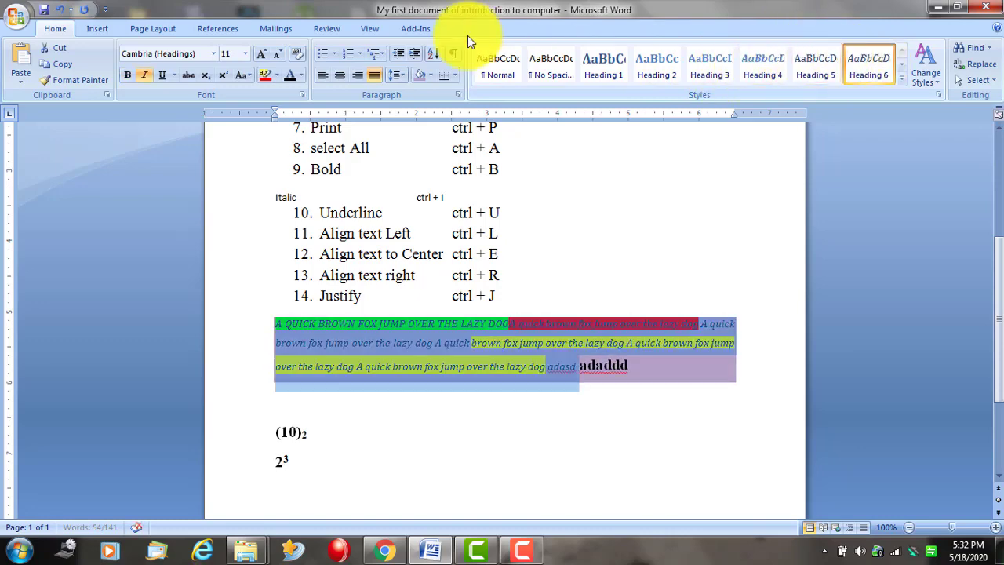
left_click(506, 67)
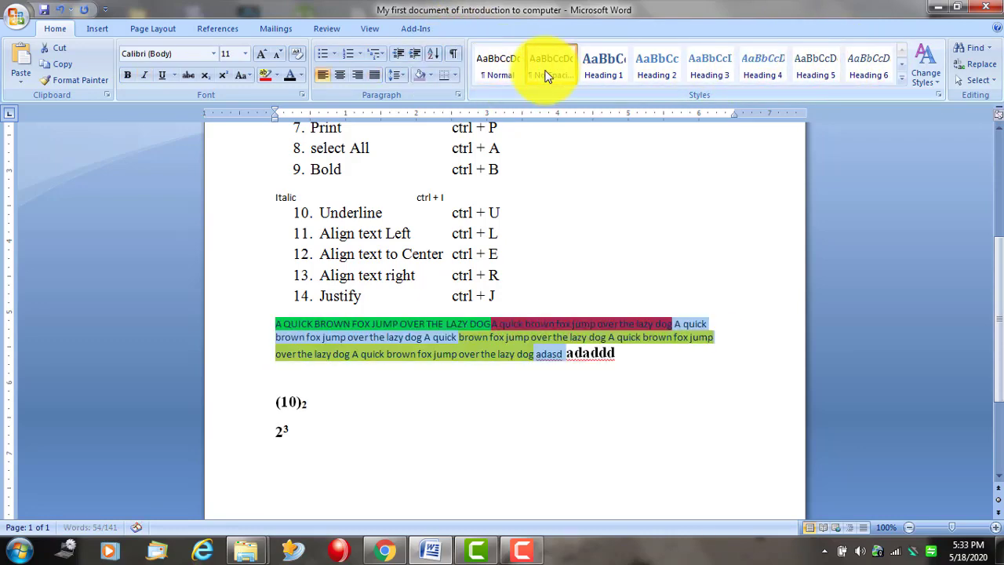
Apply No Spacing to the Align text right line, then undo twice and redo twice.
left_click(617, 270)
scroll(678, 384, "up", 5)
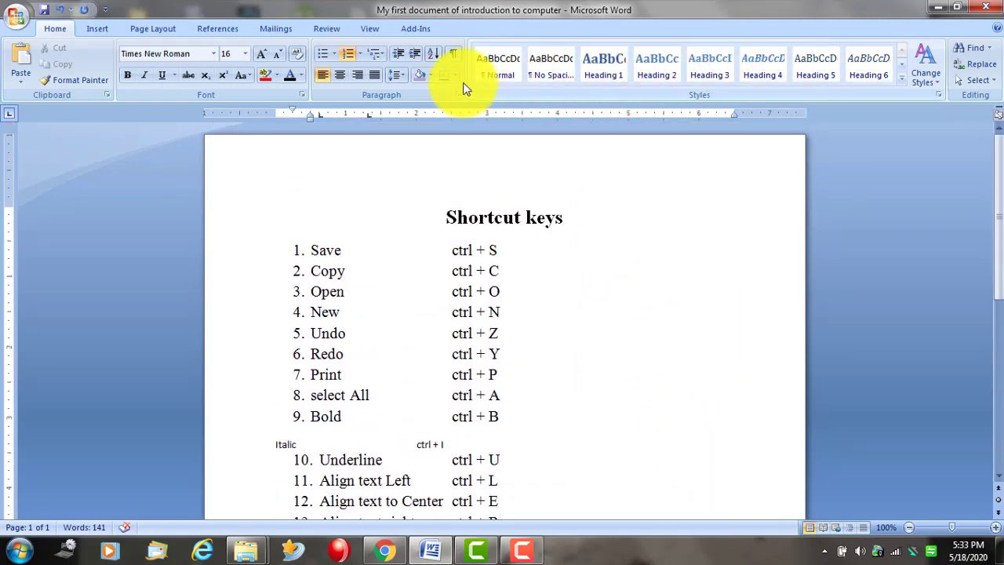
left_click(553, 73)
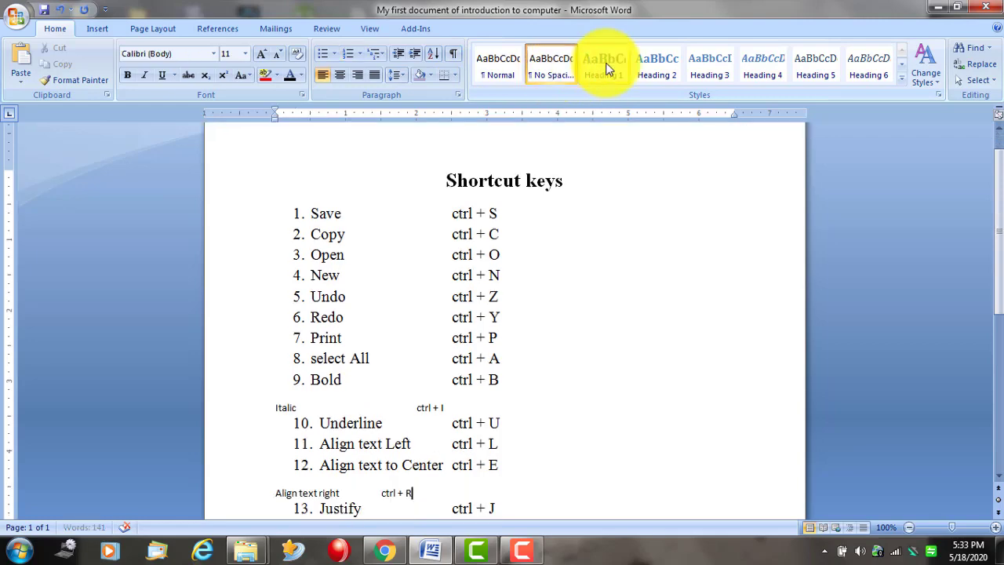
key("ctrl+z")
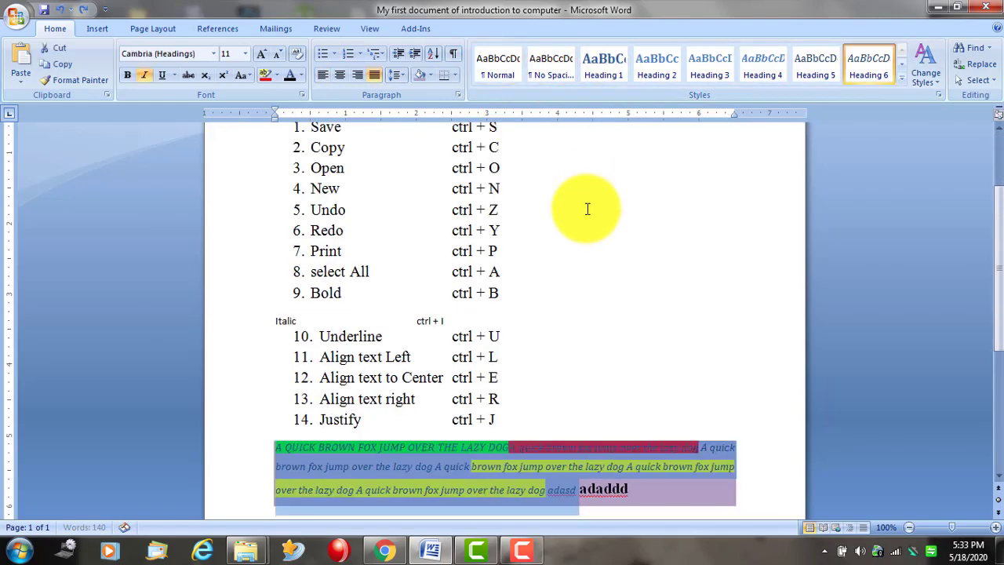
key("ctrl+z")
key("ctrl+z")
key("ctrl+z")
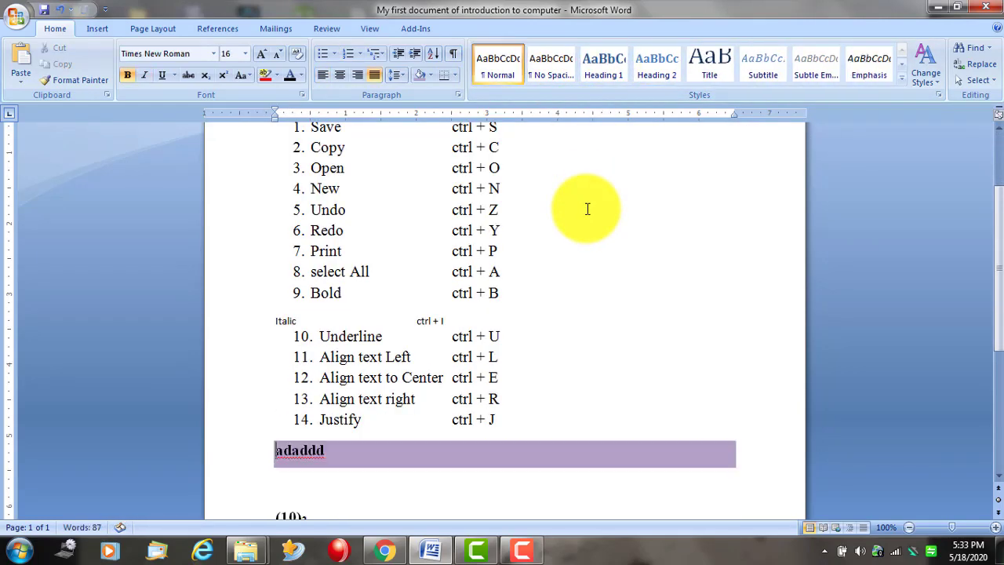
key("ctrl+y")
key("ctrl+y")
key("ctrl+y")
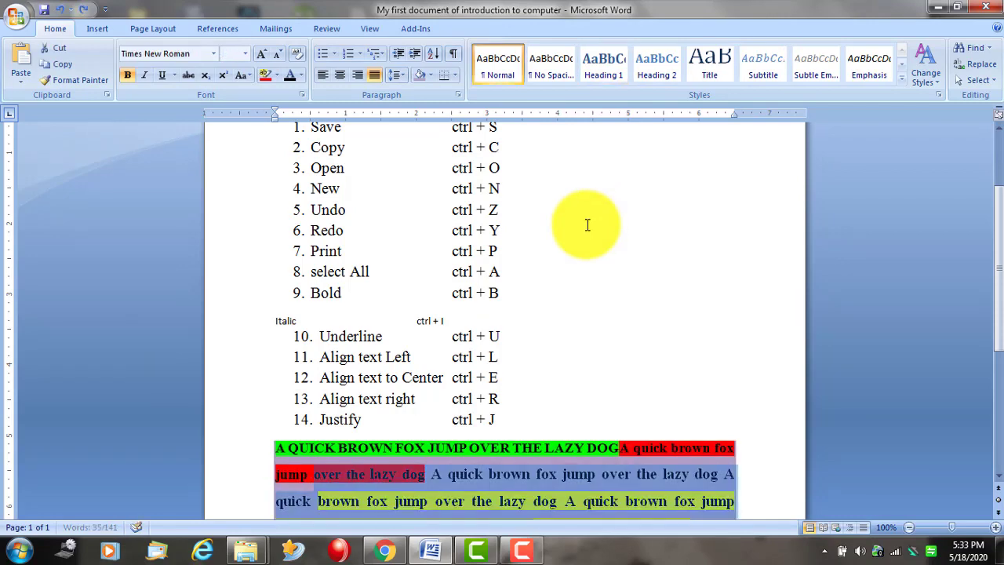
key("ctrl+y")
Apply Heading 2 to the Print and select All lines and view its Modify settings without changes.
left_click_drag(587, 225, 603, 271)
left_click(667, 66)
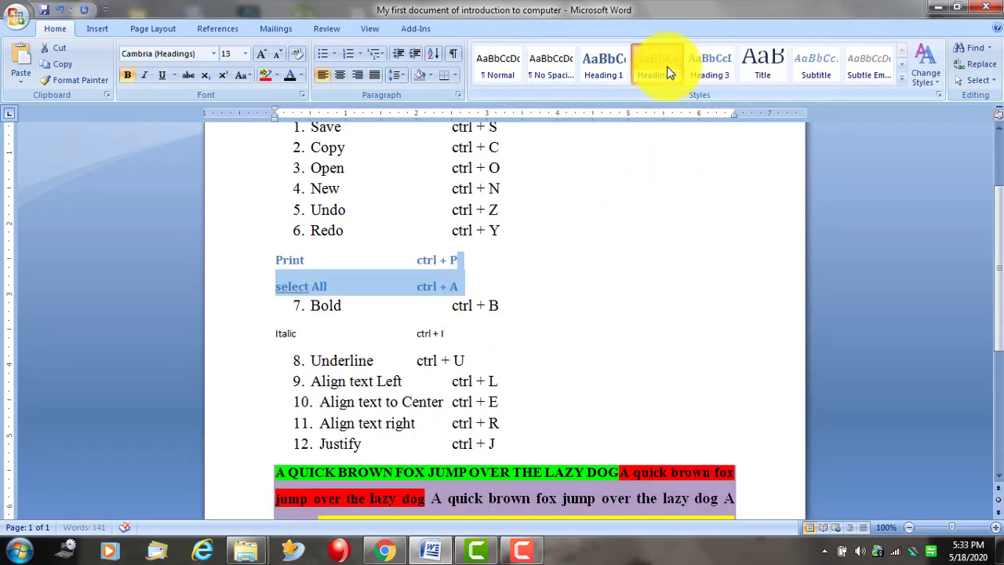
right_click(637, 70)
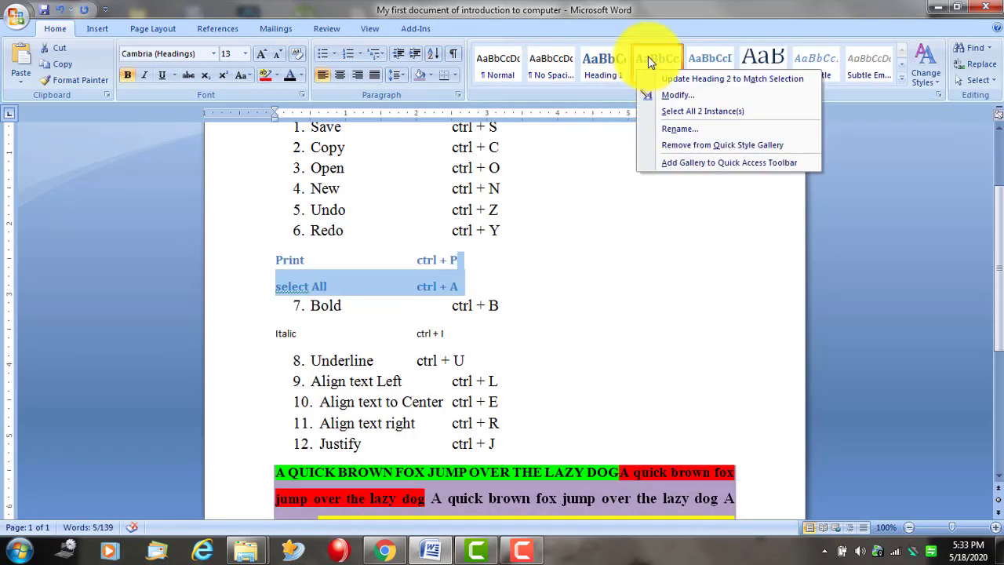
left_click(677, 96)
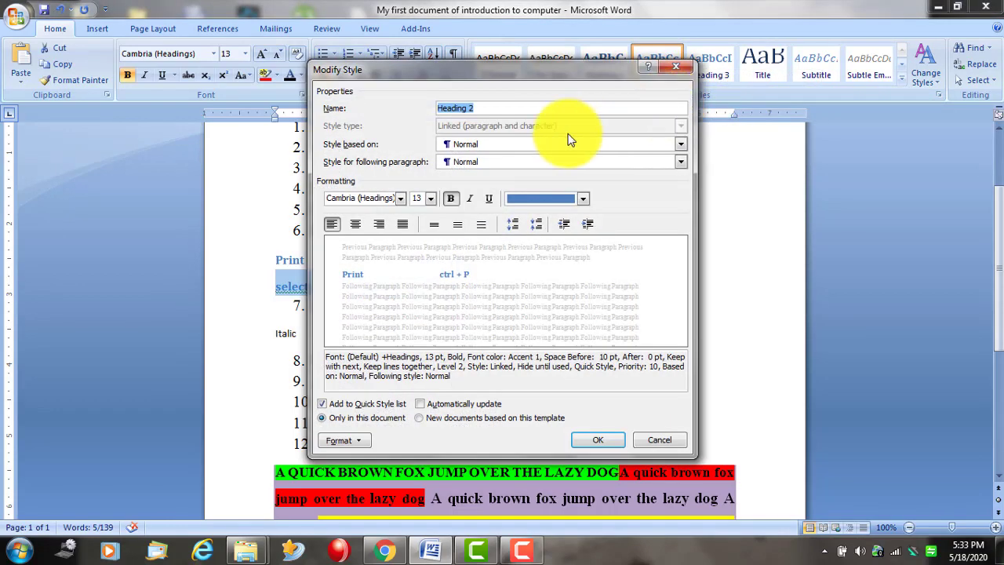
left_click(660, 440)
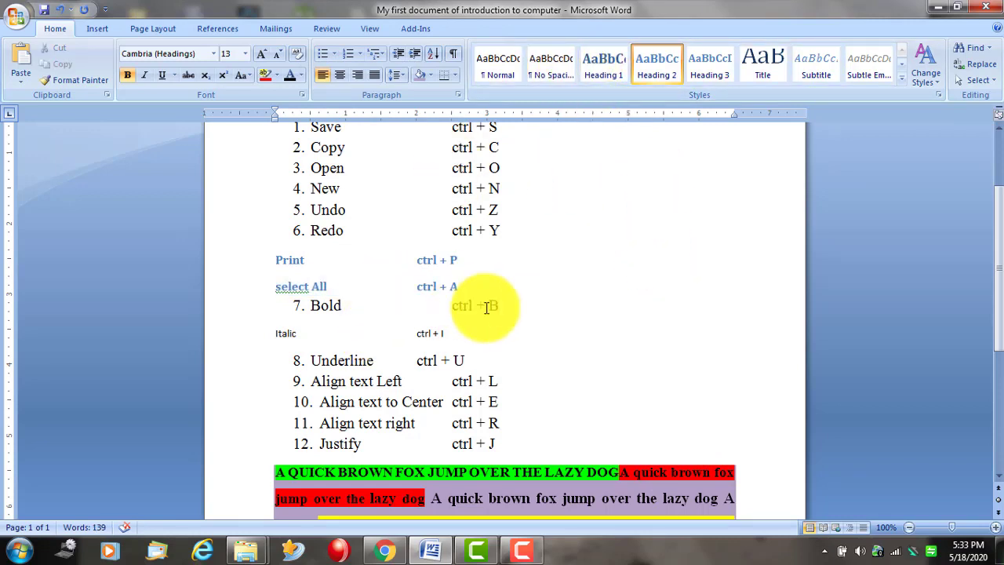
Undo twice to remove Heading 2 and restore the numbered shortcut list.
key("ctrl+z")
key("ctrl+z")
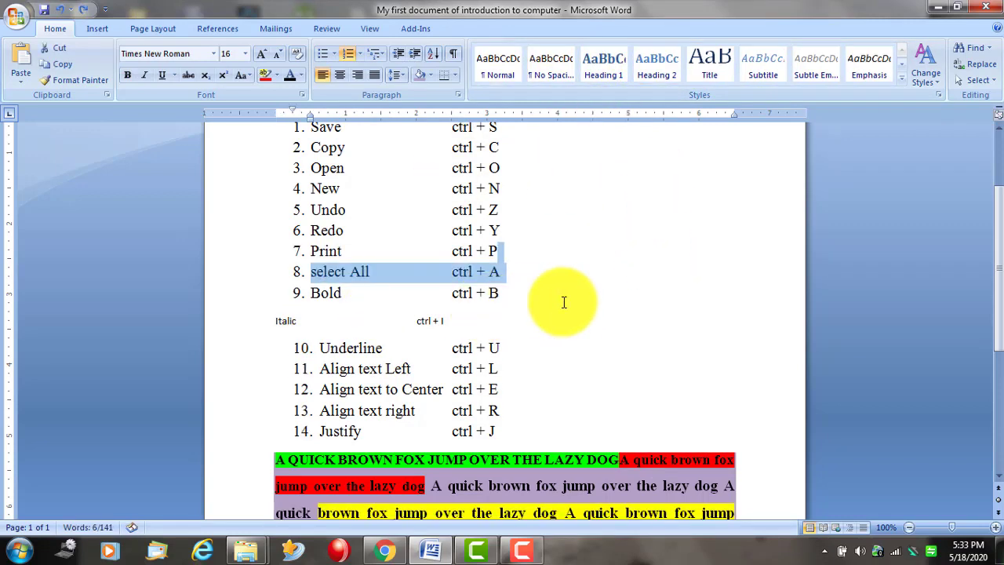
key("ctrl+z")
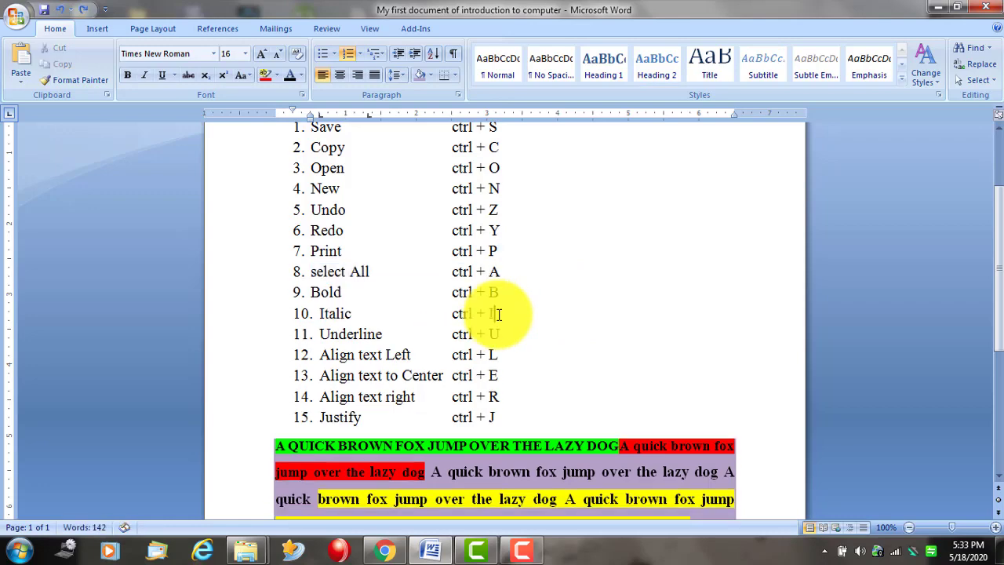
scroll(596, 258, "down", 5)
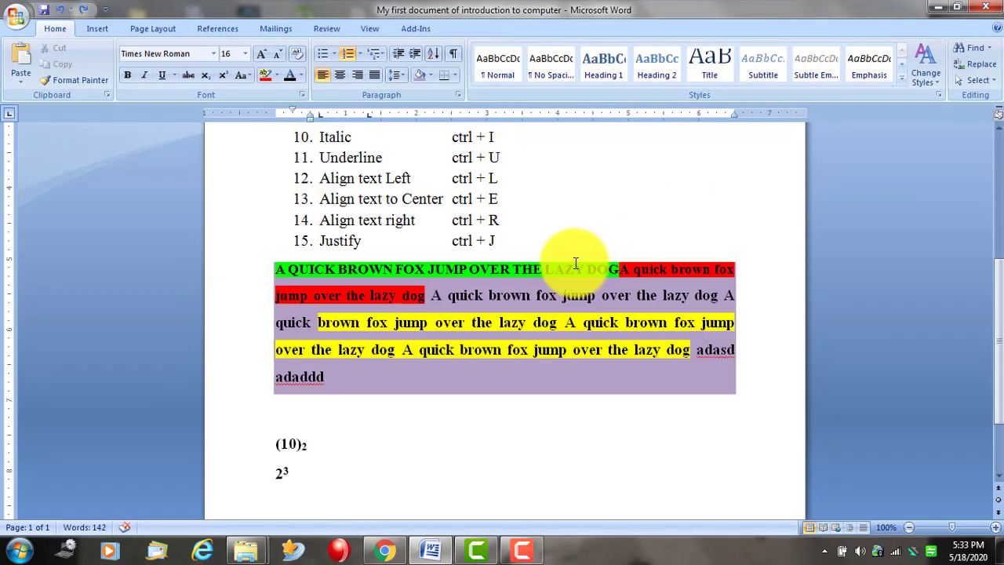
scroll(542, 314, "down", 1)
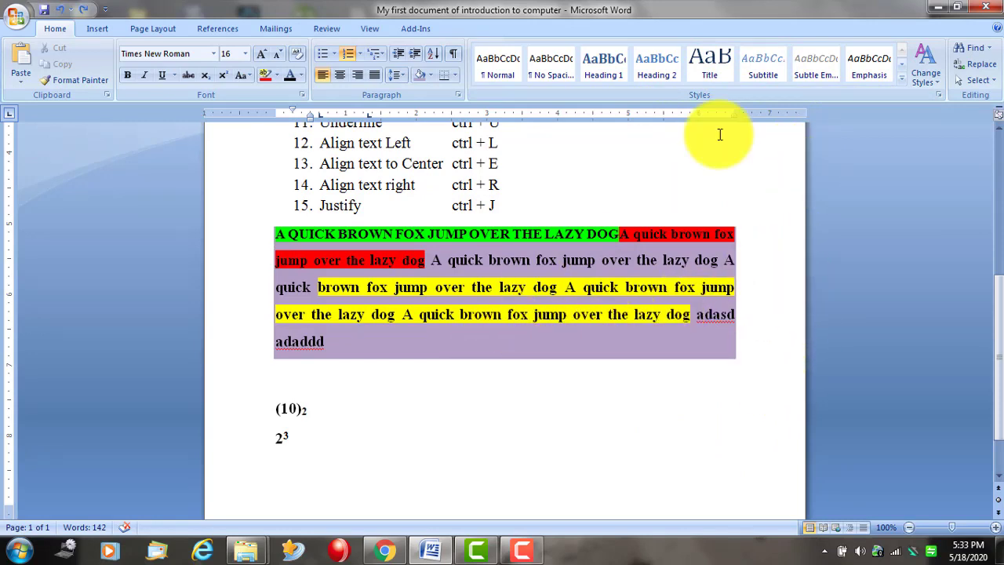
left_click(940, 82)
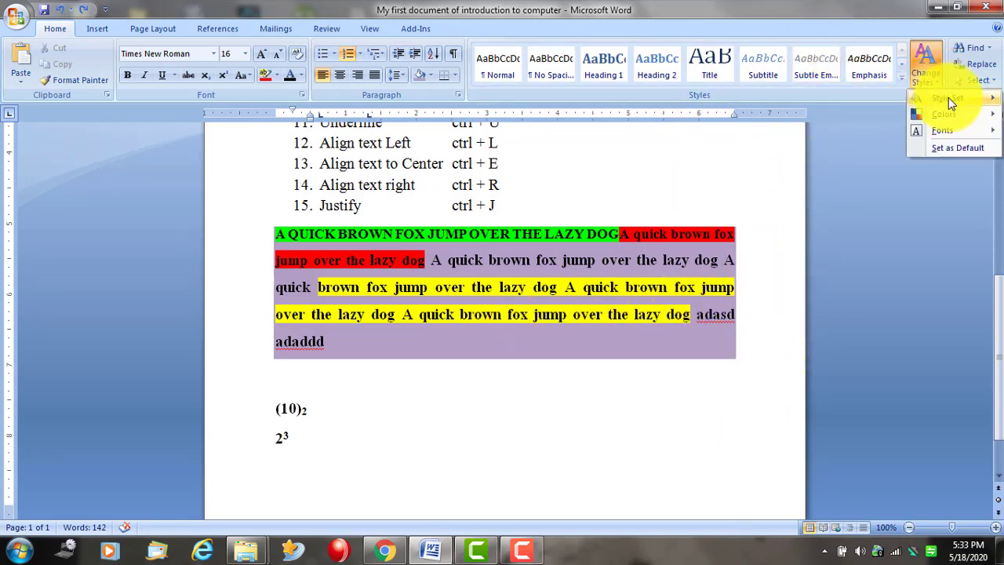
mouse_move(949, 98)
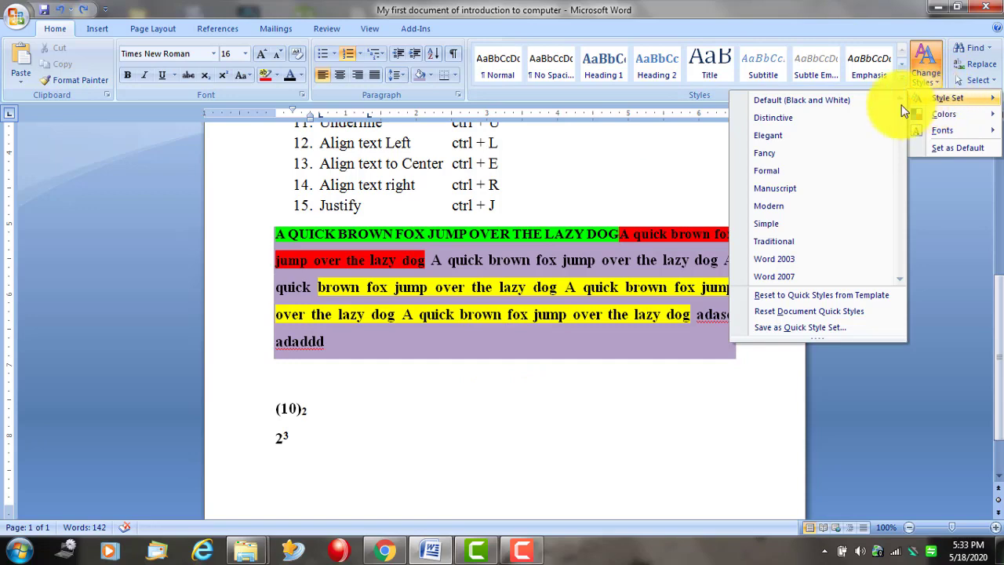
left_click(824, 136)
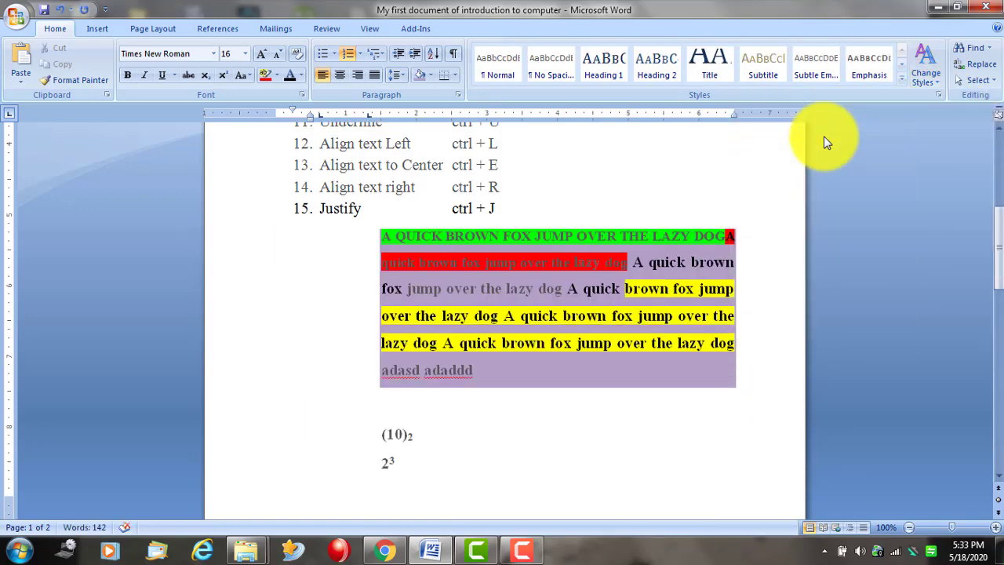
key("ctrl+z")
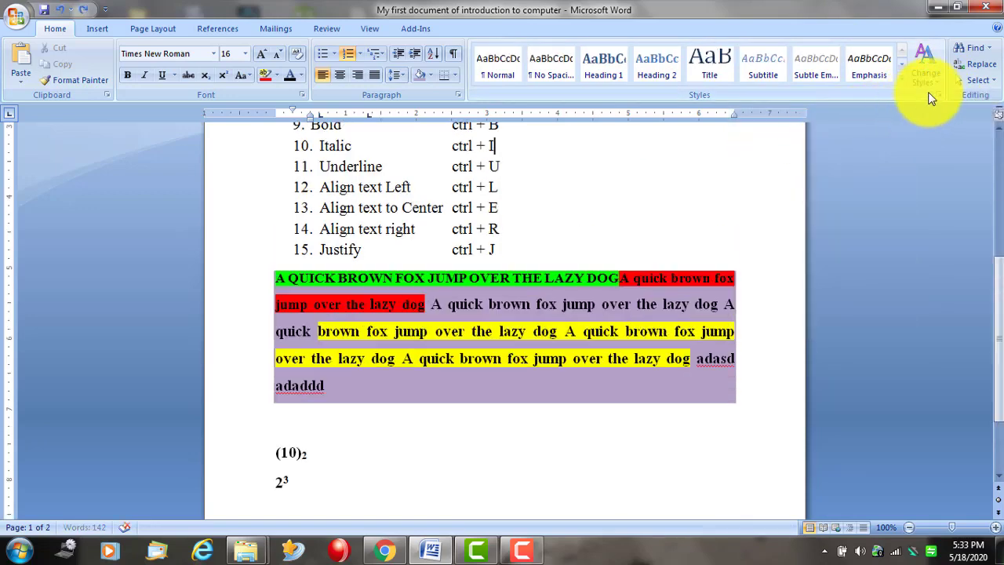
left_click(934, 74)
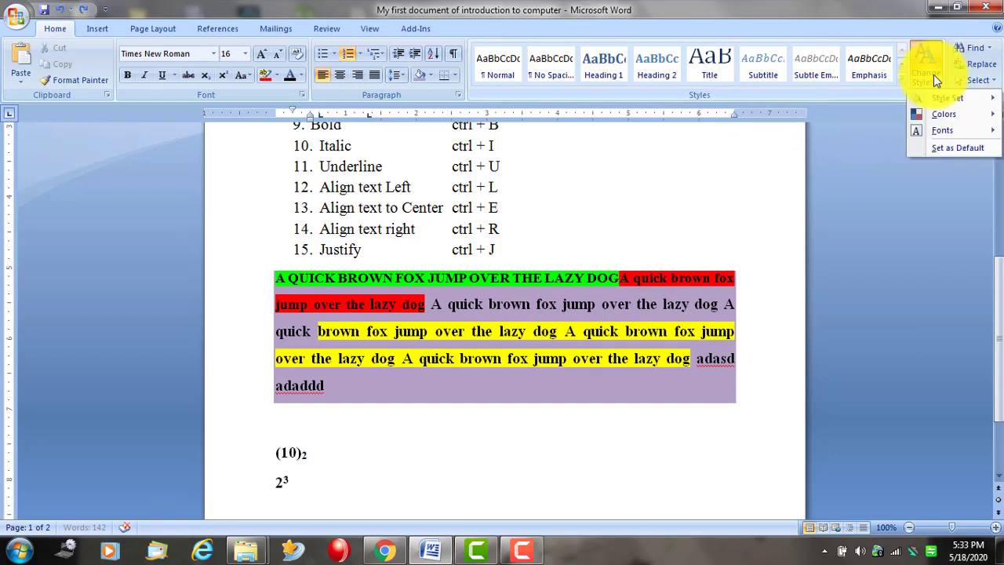
mouse_move(942, 132)
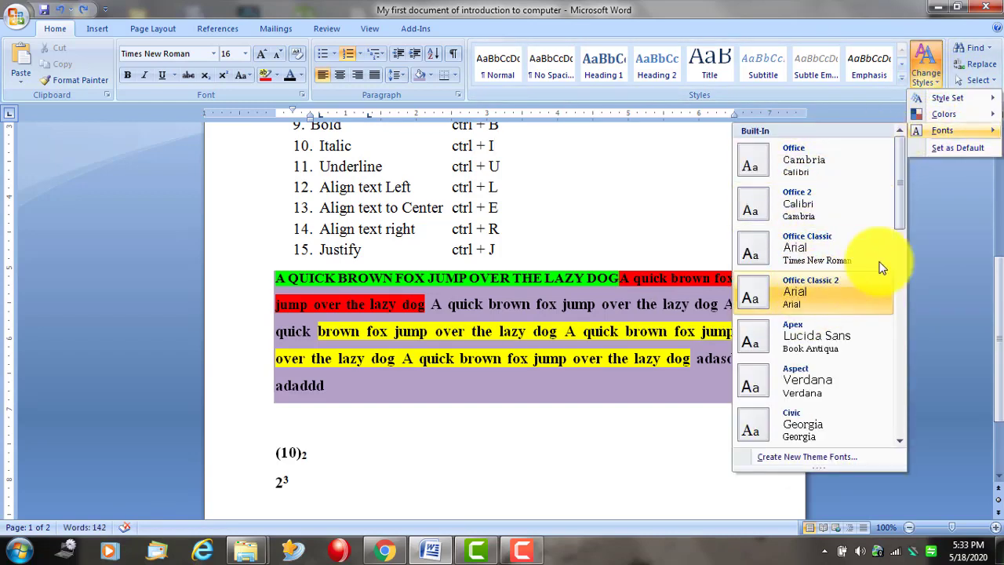
mouse_move(968, 95)
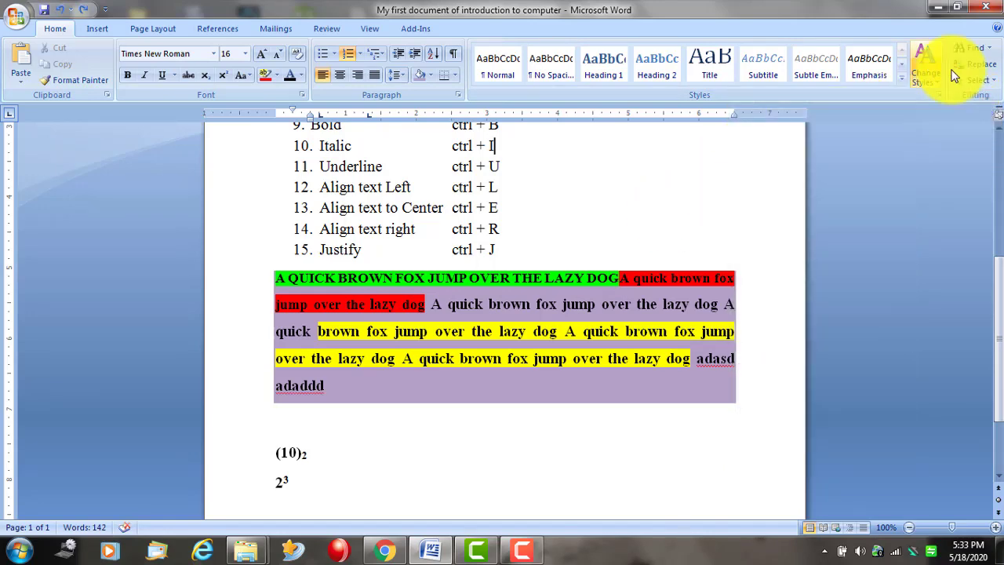
Start a new numbered item below Justify for the Find entry.
left_click(981, 49)
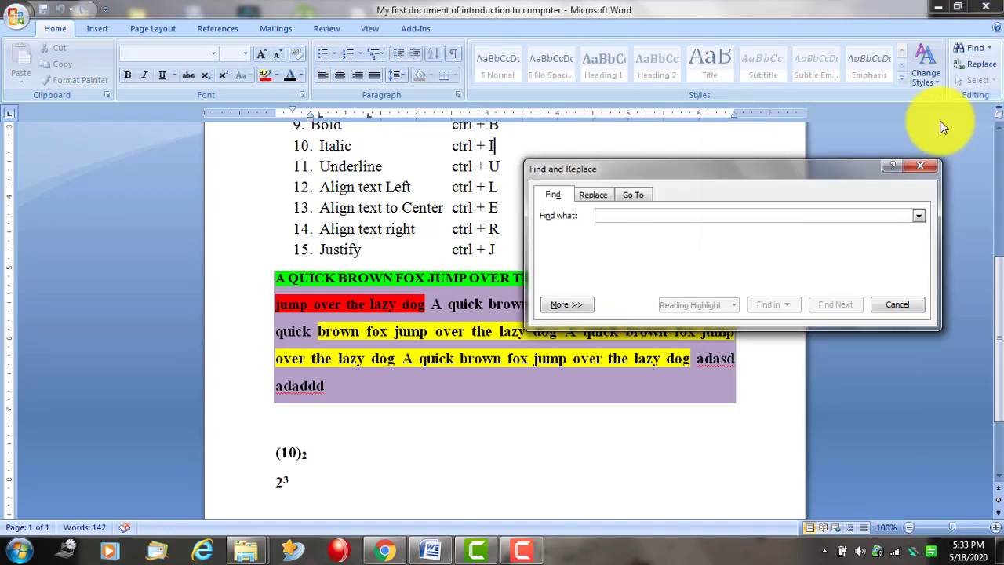
left_click(925, 169)
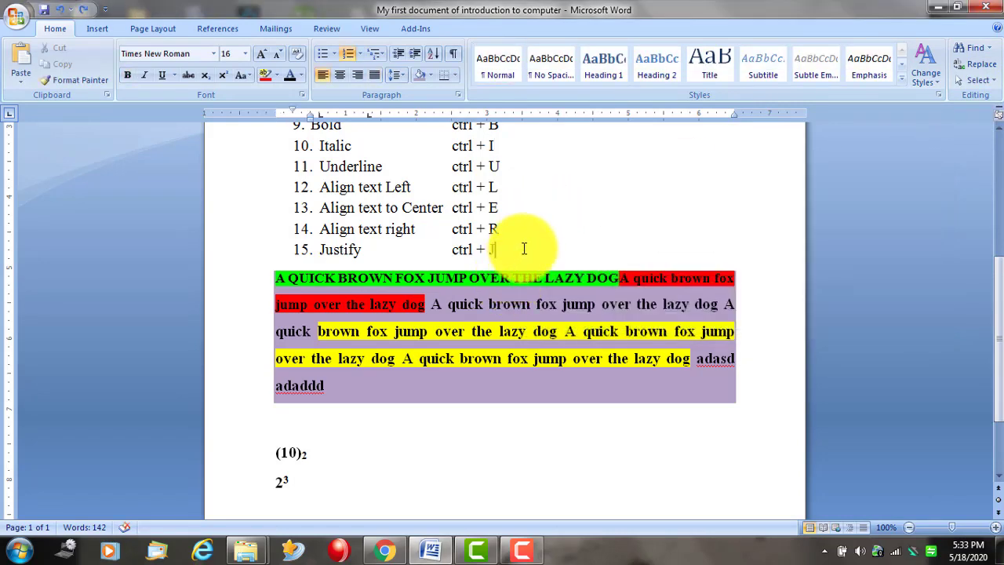
key("Return")
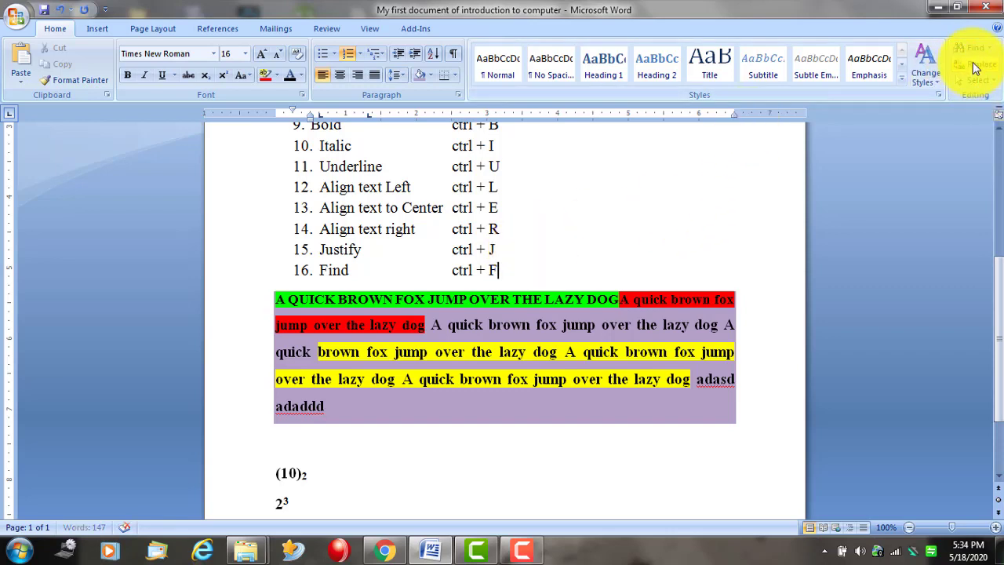
Demonstrate Ctrl+F by searching for 'Shortcut', then view and dismiss the Replace options.
left_click(558, 250)
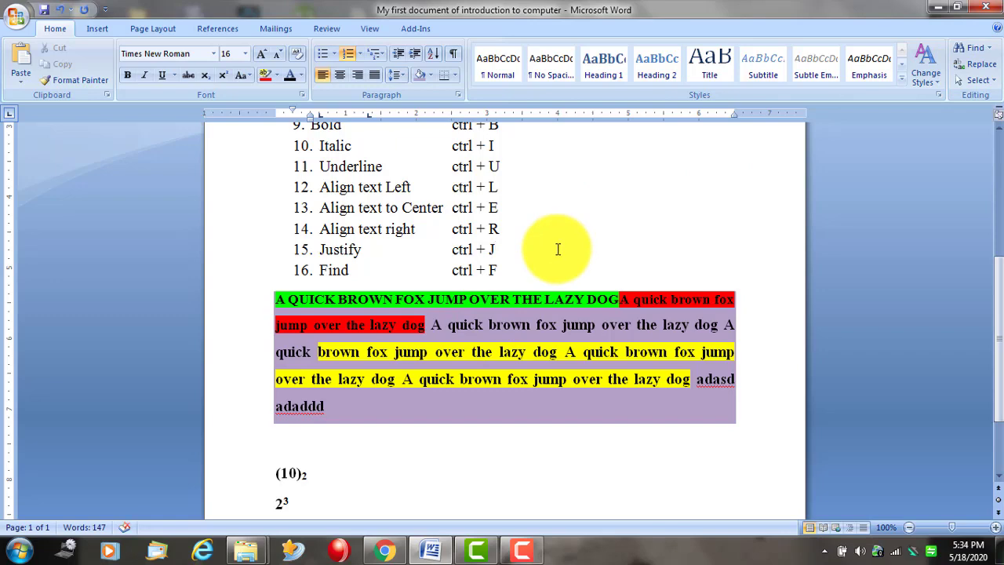
key("ctrl+f")
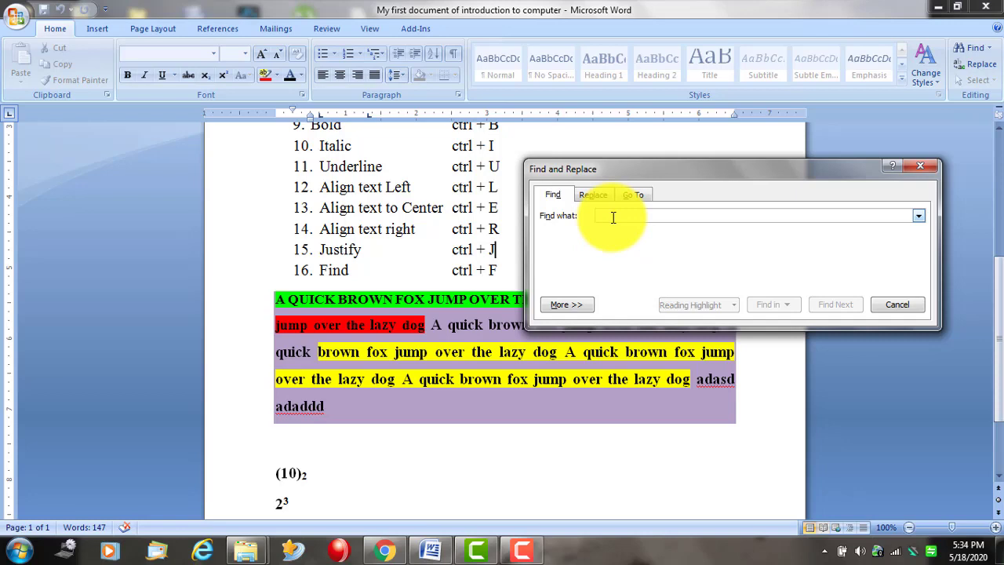
type("shortcut")
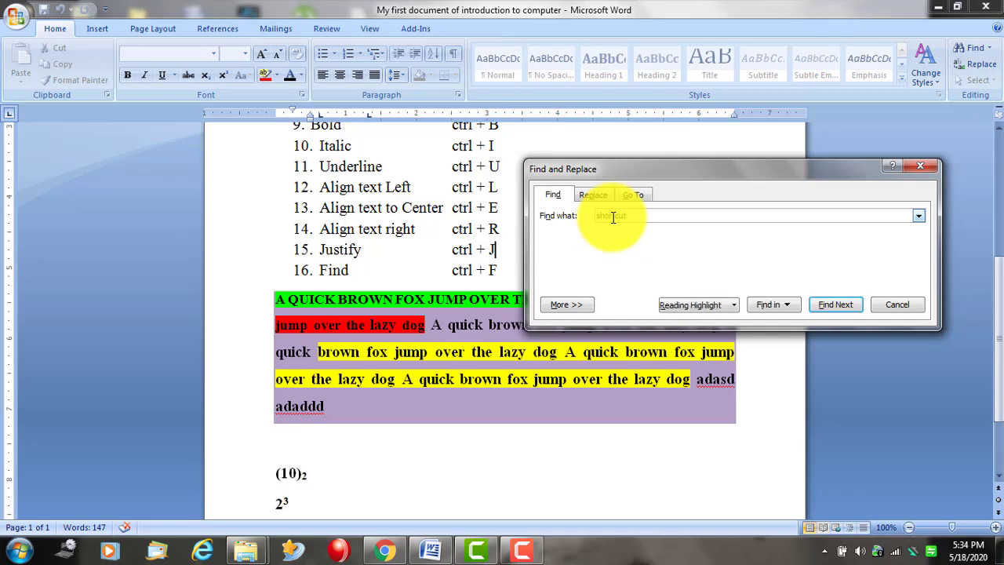
key("Return")
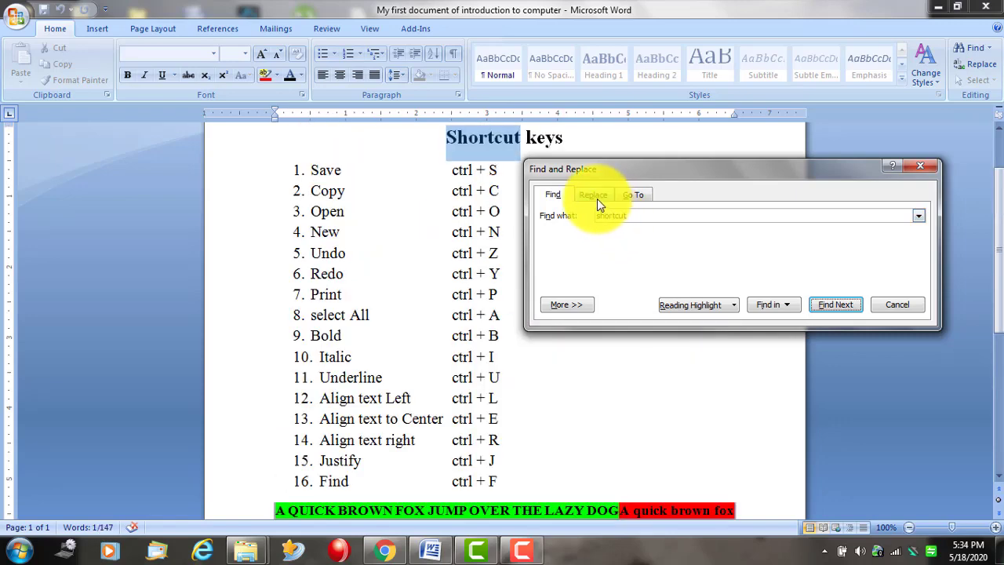
left_click(597, 194)
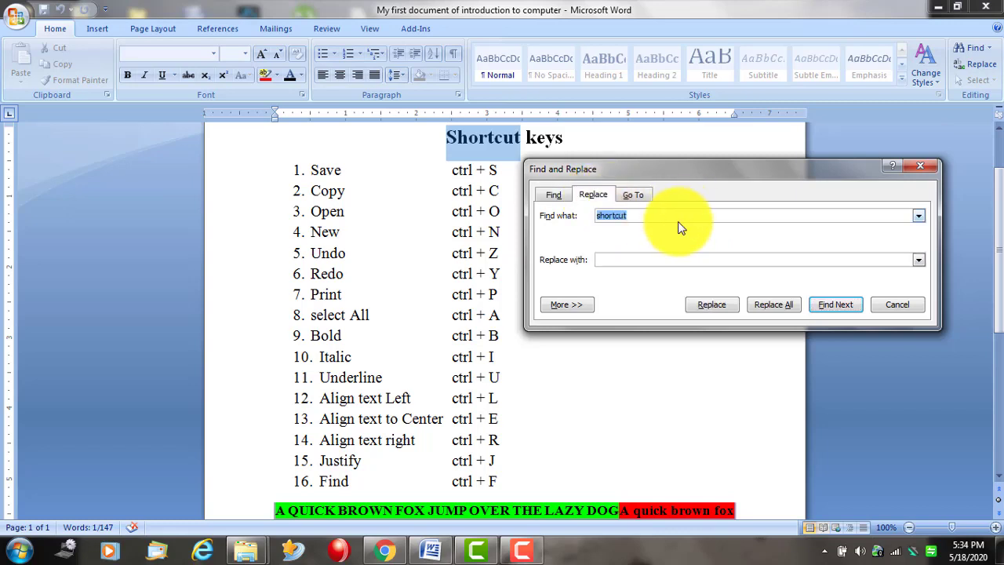
left_click(918, 166)
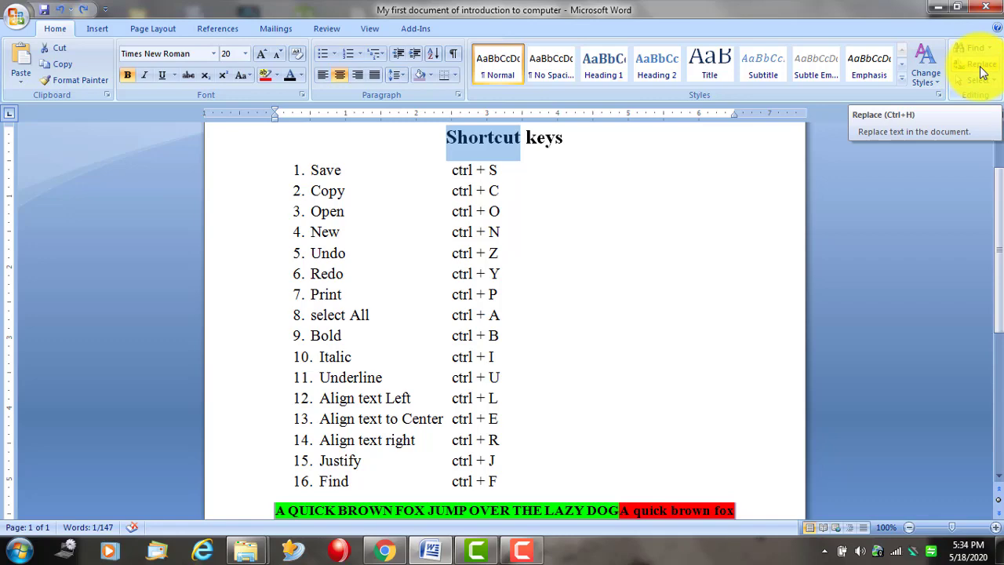
left_click(980, 67)
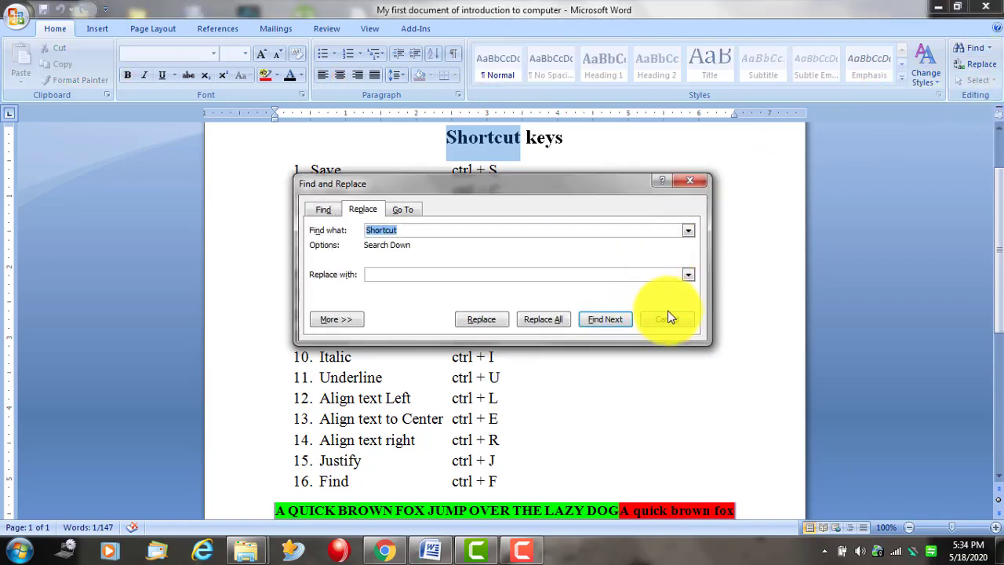
left_click(667, 319)
scroll(597, 408, "down", 4)
Start a new item 17 after the Find line and type 'Replace'.
scroll(353, 418, "down", 1)
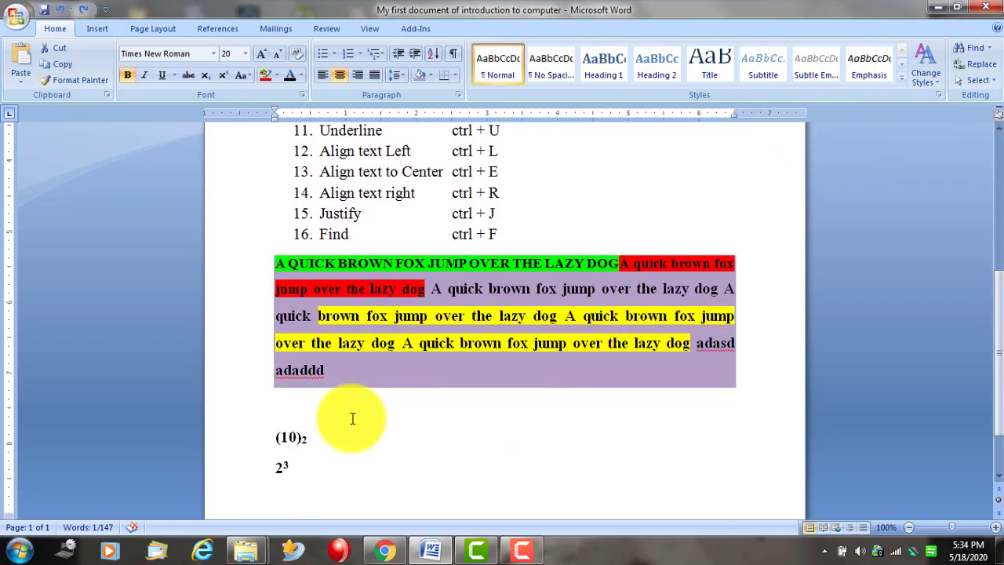
left_click(518, 232)
key("Return")
type("replac")
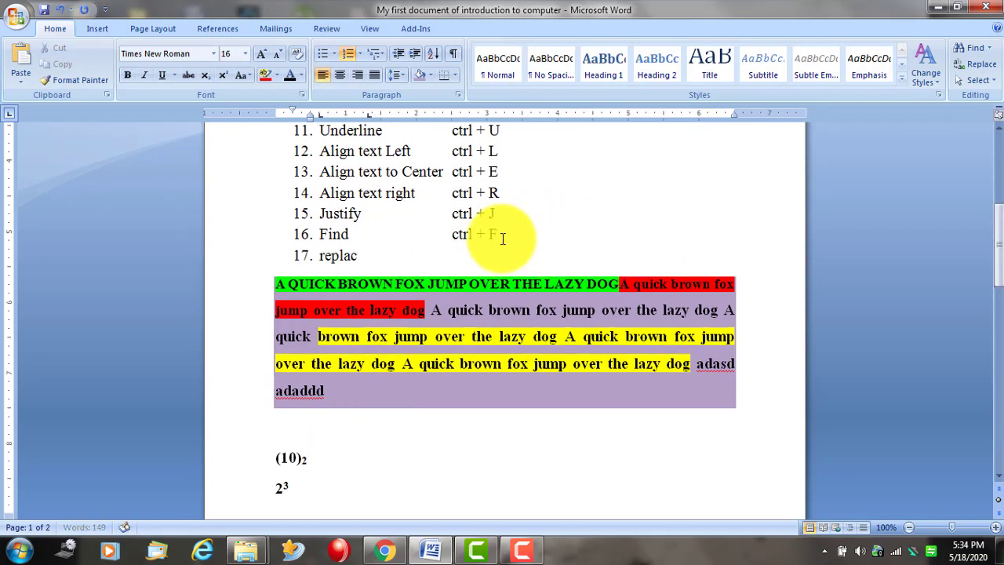
type("e")
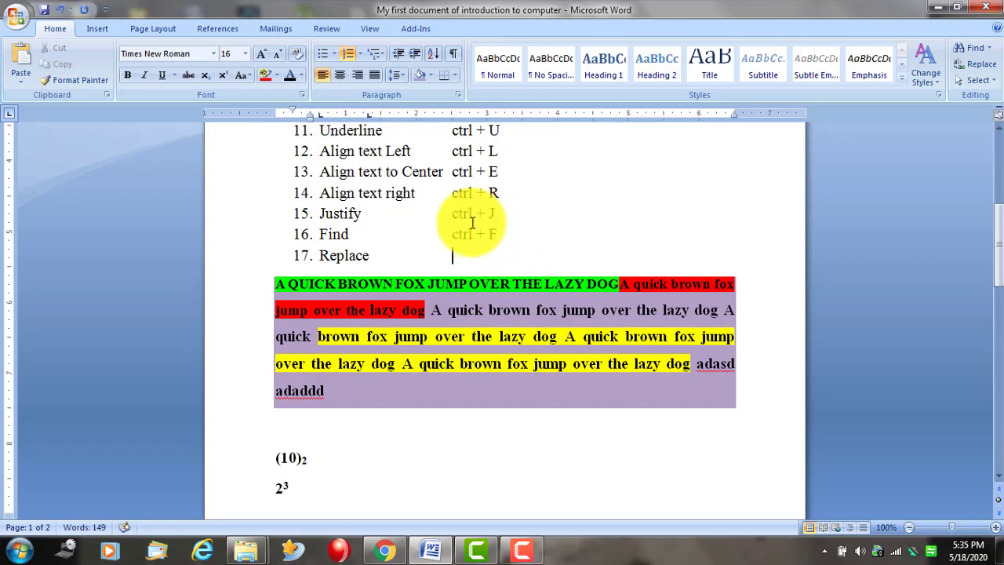
Copy 'ctrl + F' from the Find line onto the Replace line, then glance at the Select options.
left_click_drag(499, 234, 453, 241)
key("ctrl+c")
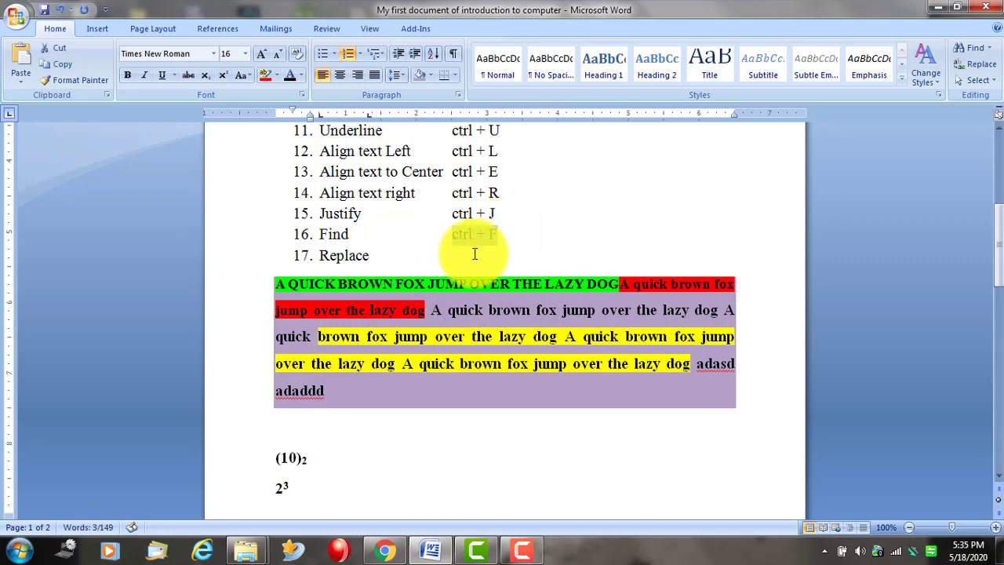
left_click(475, 254)
key("ctrl+v")
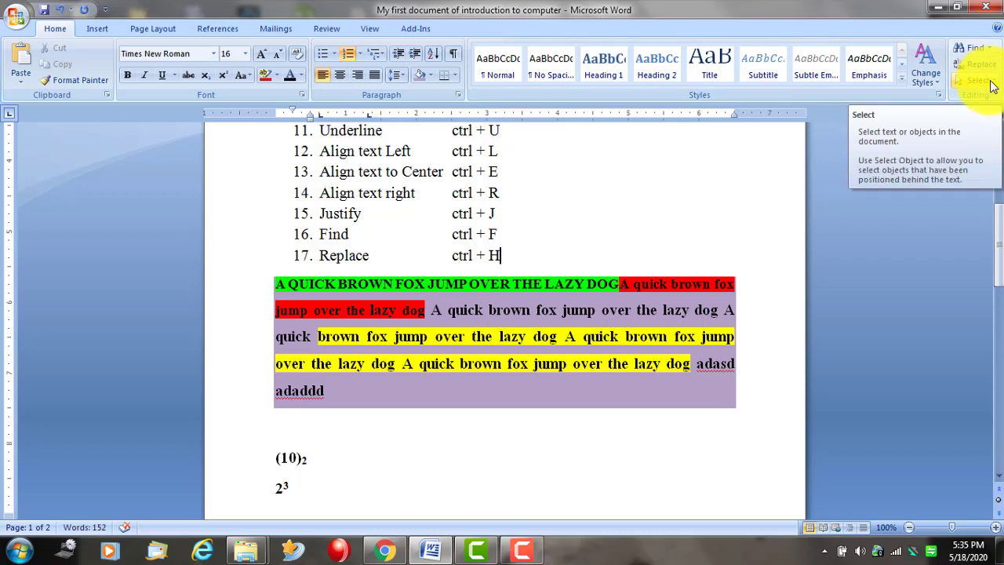
left_click(992, 87)
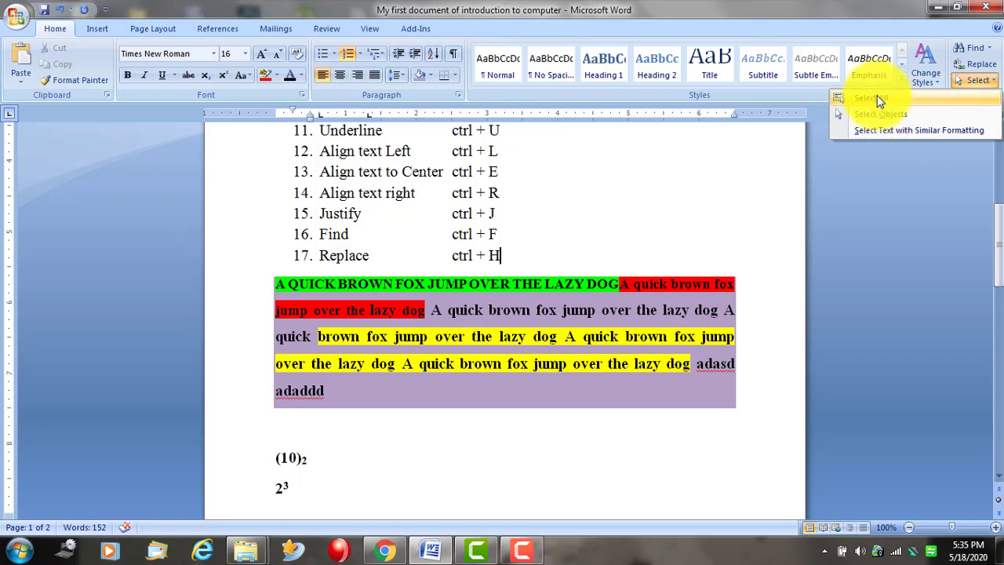
left_click(993, 69)
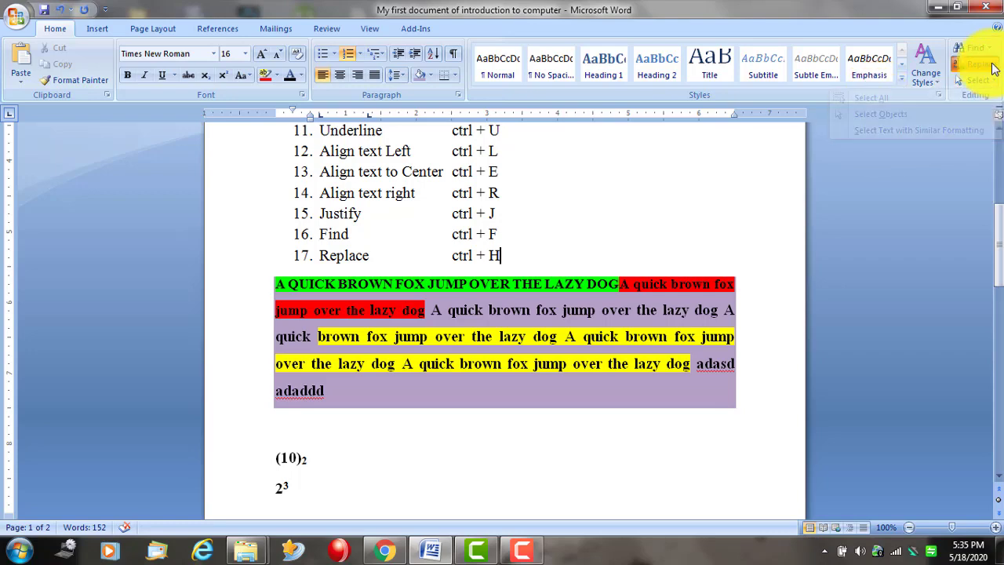
left_click(694, 84)
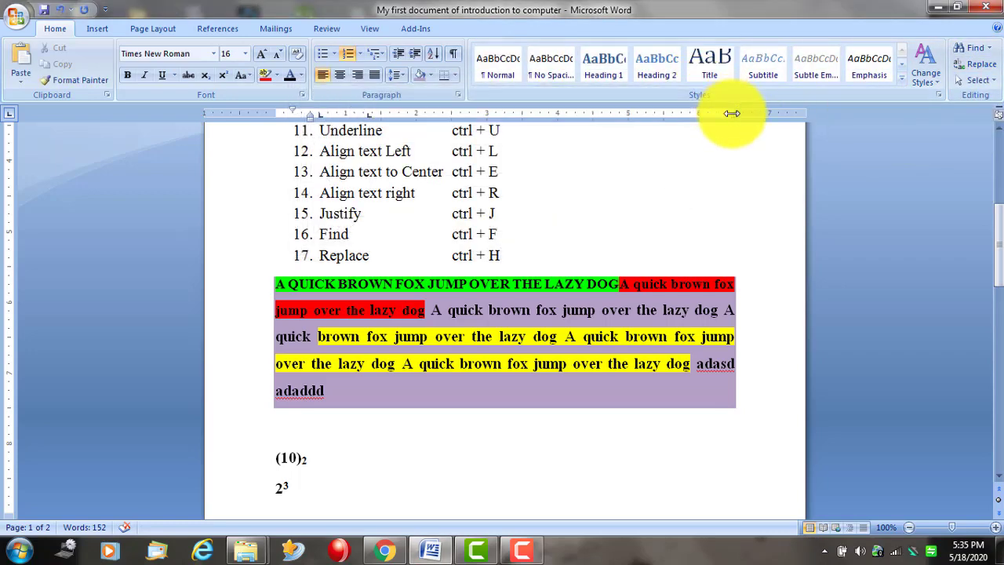
key("ctrl+h")
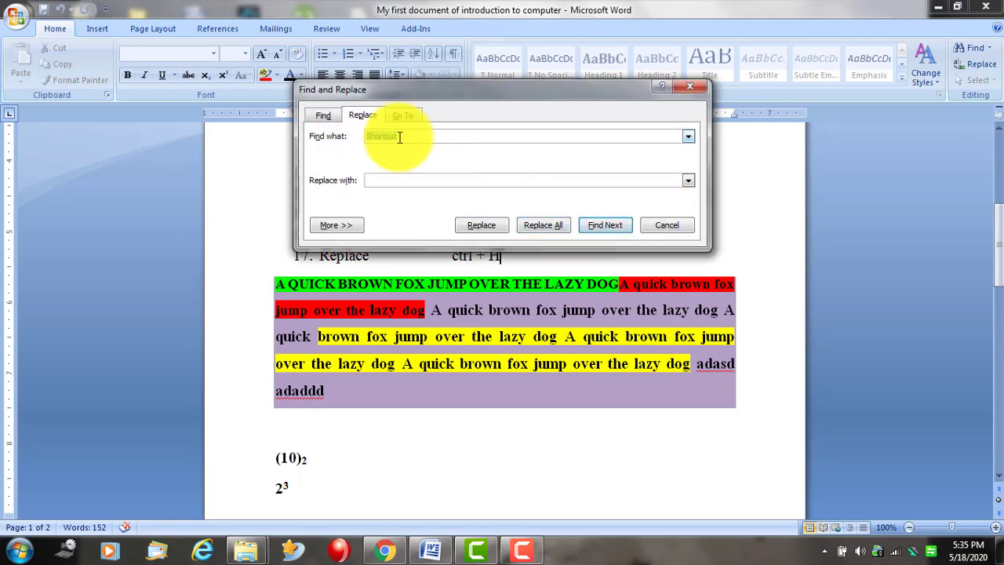
left_click(323, 115)
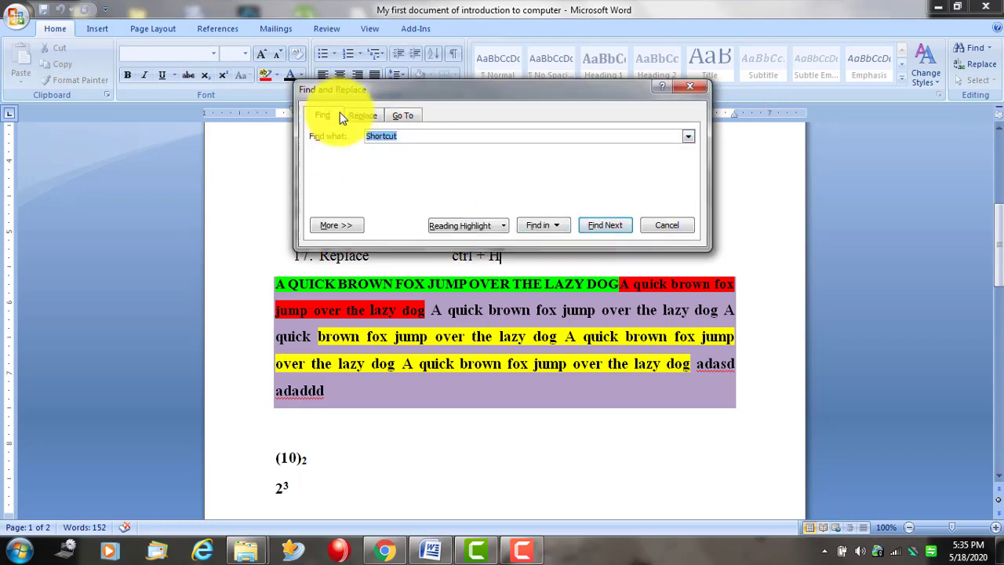
left_click(535, 225)
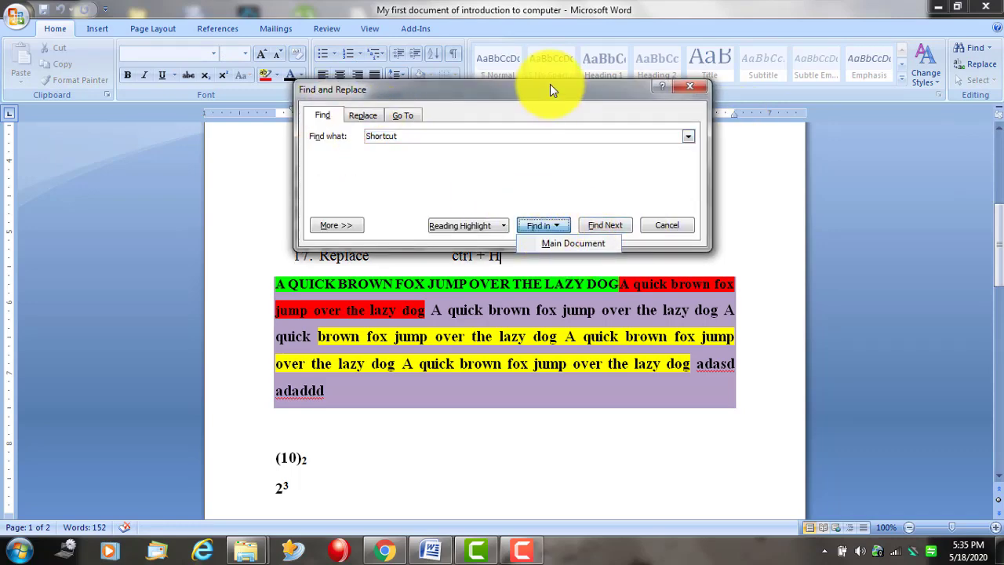
left_click(585, 243)
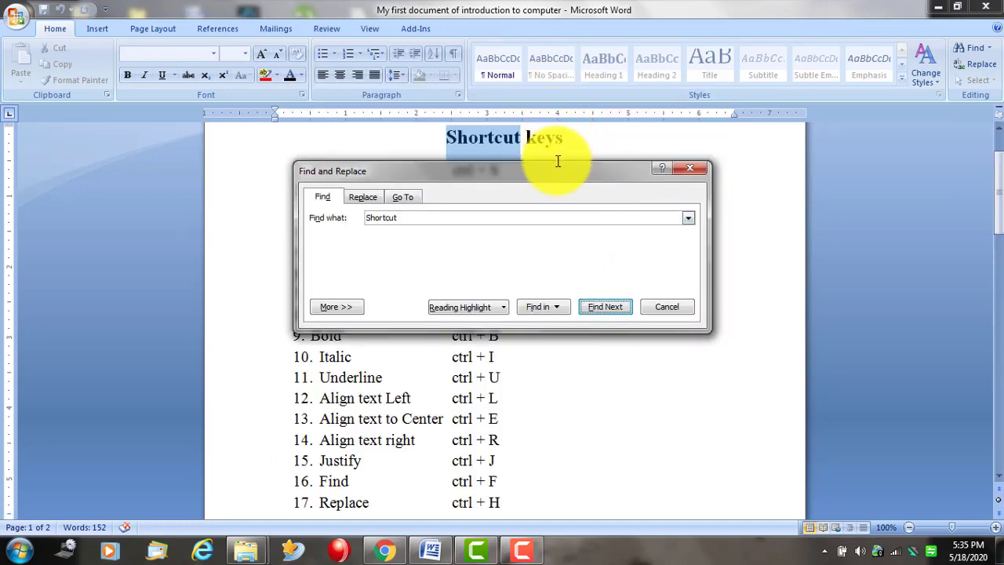
left_click_drag(551, 168, 673, 228)
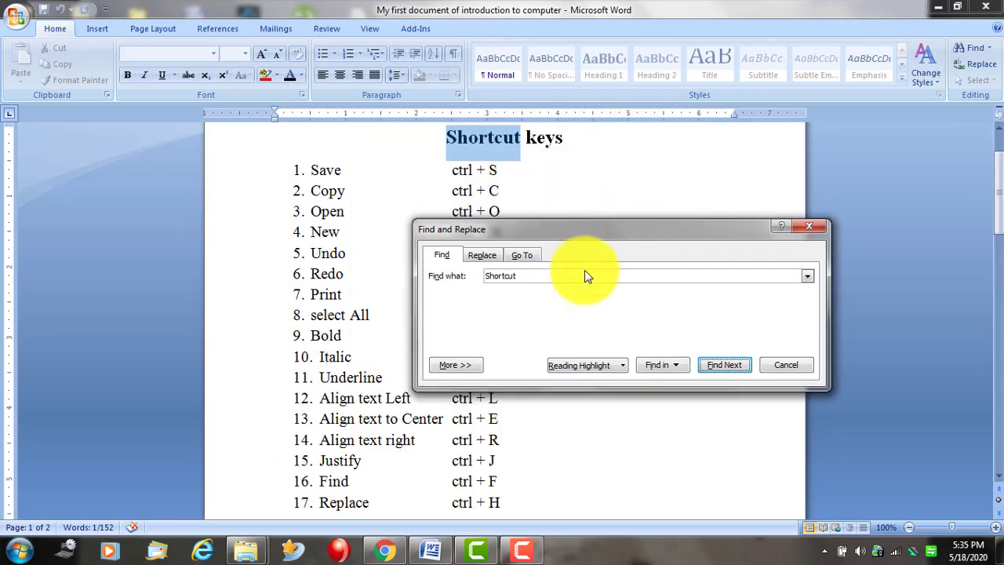
left_click(570, 153)
left_click(786, 365)
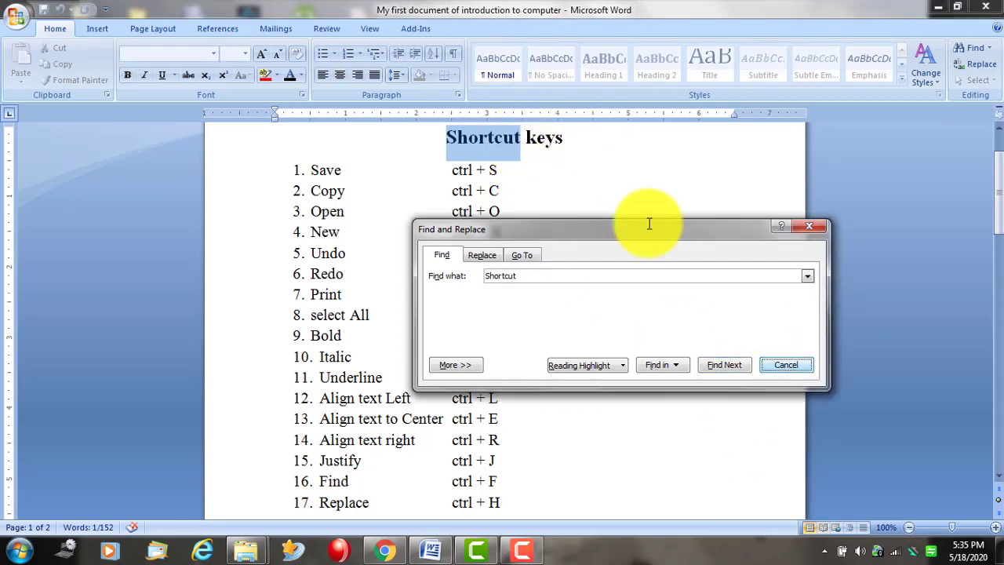
left_click_drag(572, 137, 437, 142)
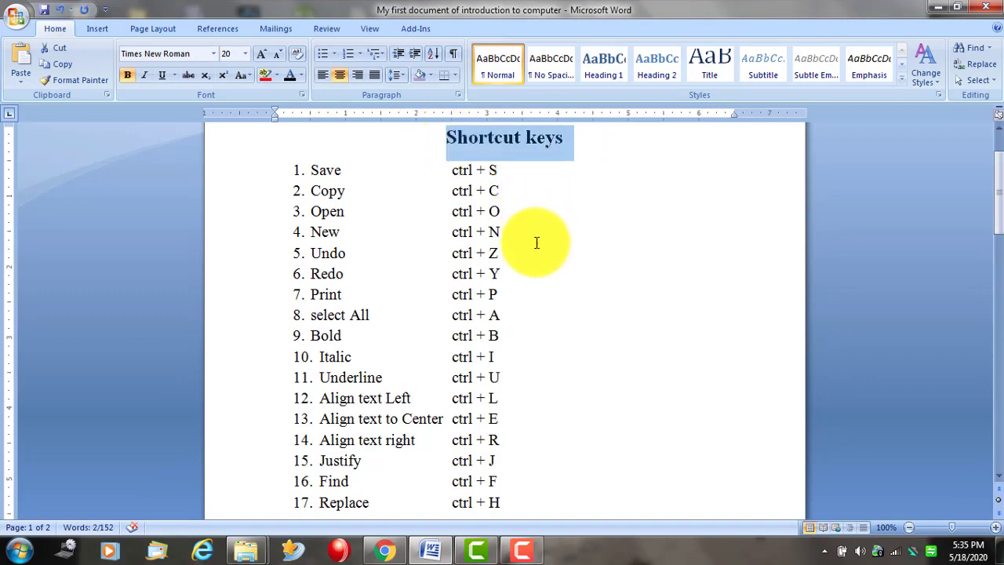
scroll(525, 259, "down", 10)
scroll(487, 259, "down", 3)
left_click(448, 243)
Paste the Shortcut keys heading at the top of page 2.
left_click(431, 403)
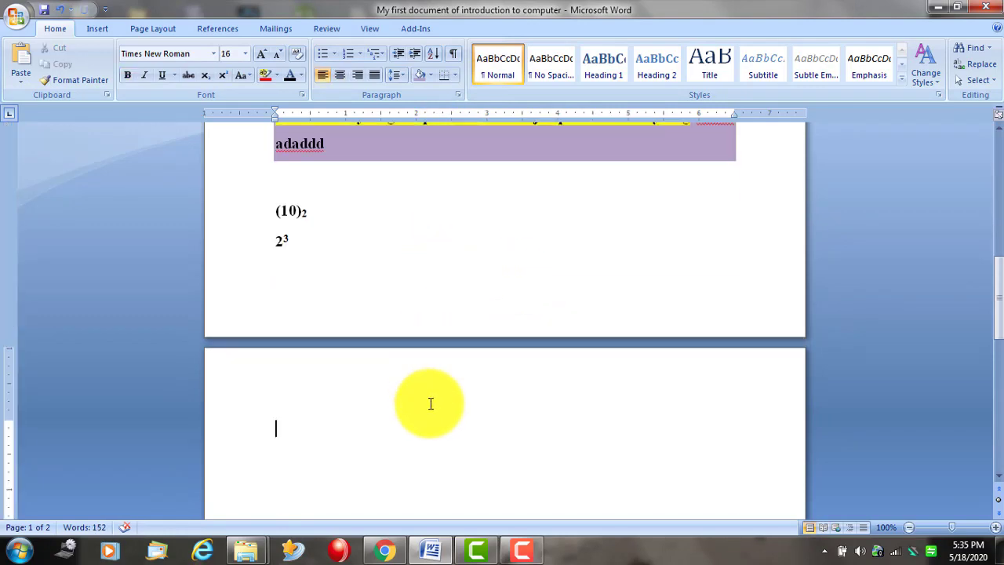
key("ctrl+v")
key("ctrl+v")
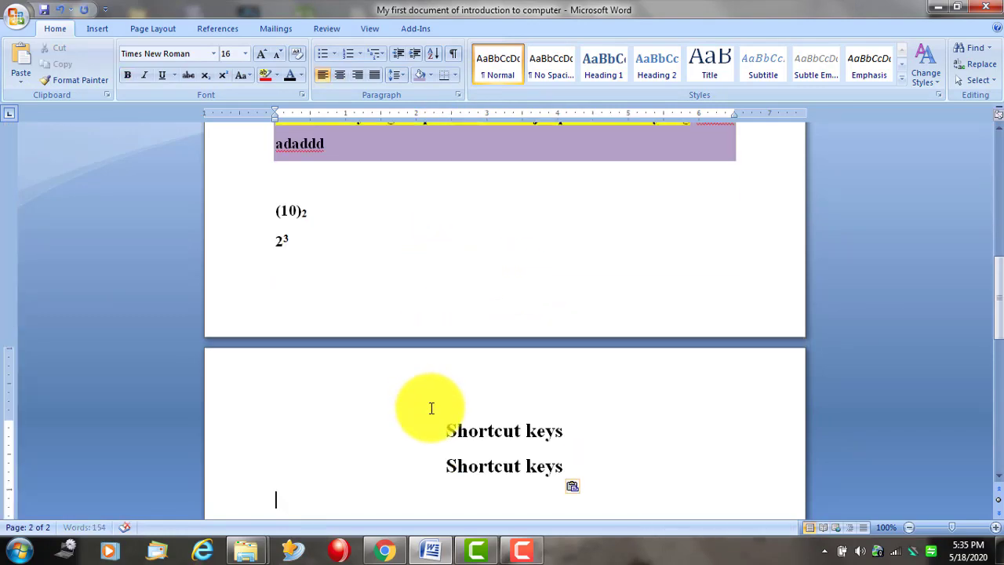
scroll(497, 437, "up", 6)
scroll(513, 431, "up", 8)
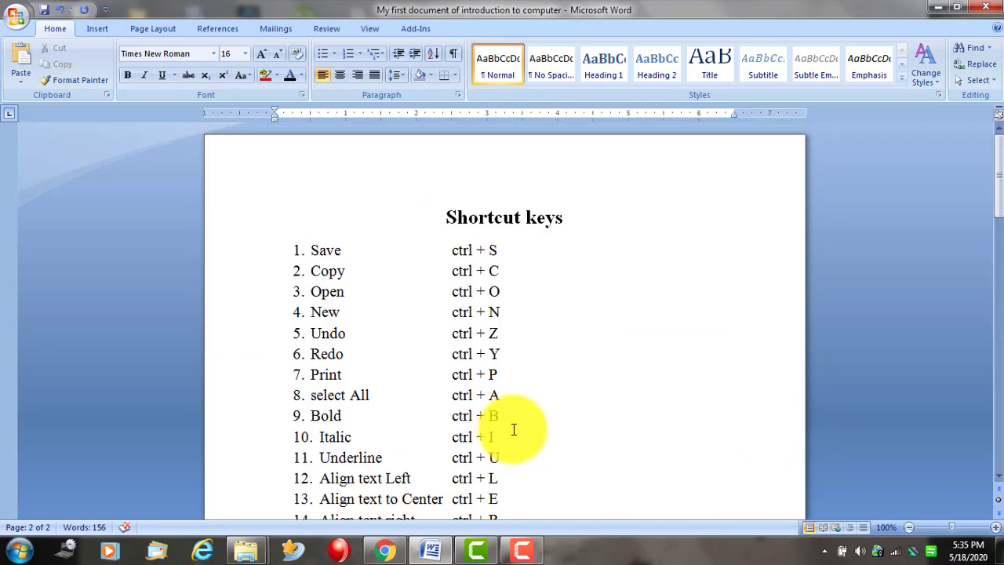
Search the document for 'Shortcut' with Find Next, then switch to replacing it.
key("ctrl+f")
type("Shortcut")
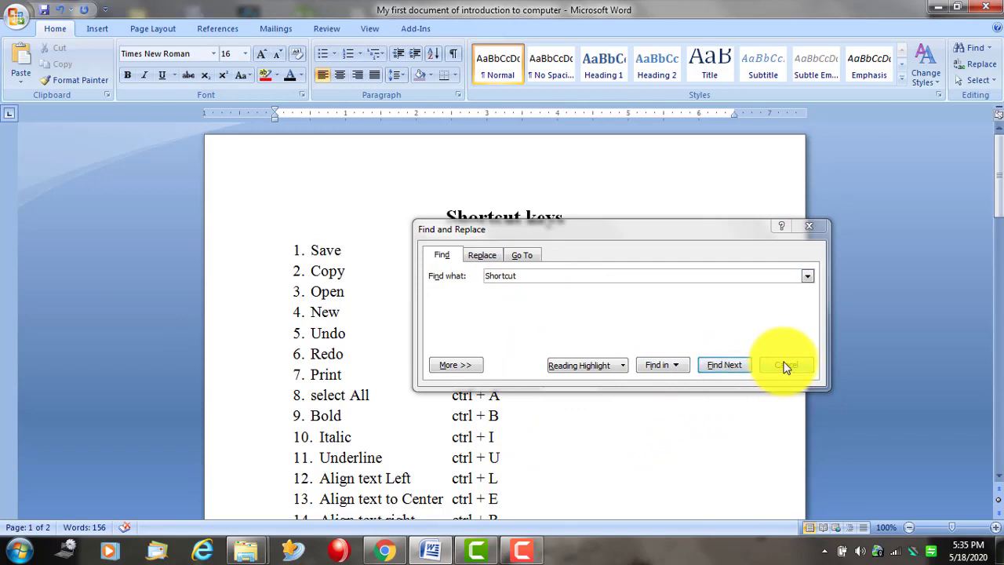
left_click(699, 359)
left_click(728, 366)
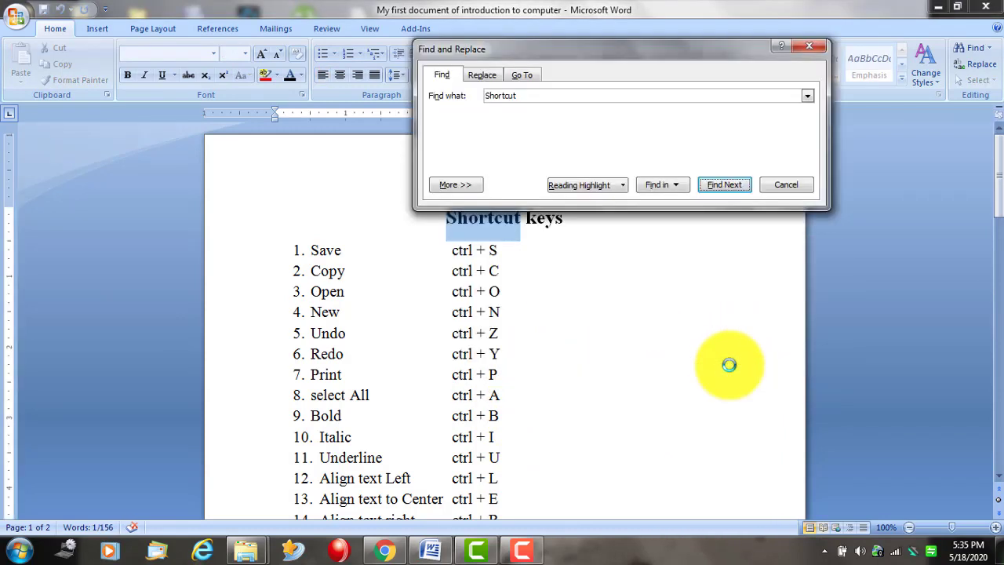
left_click(704, 187)
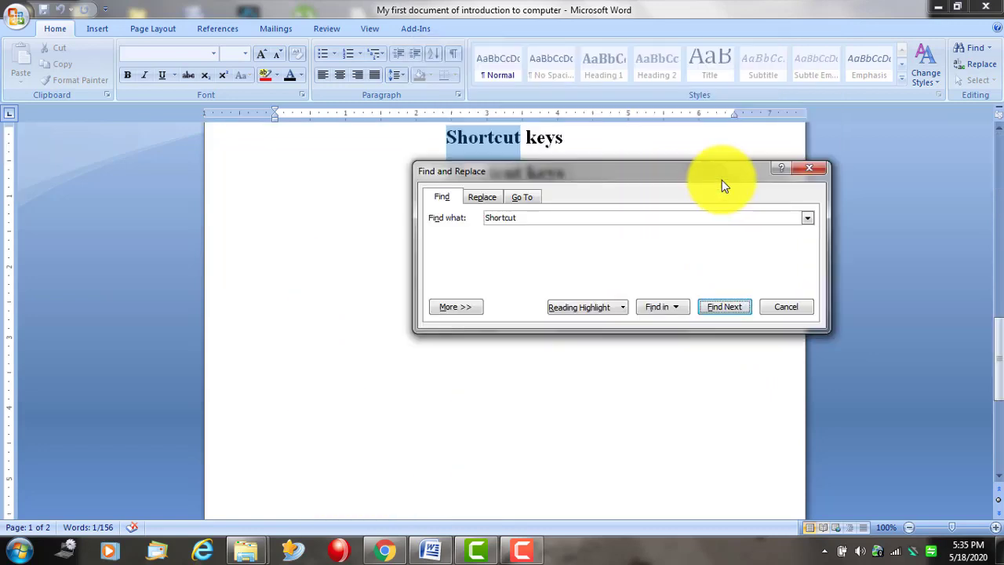
left_click(731, 305)
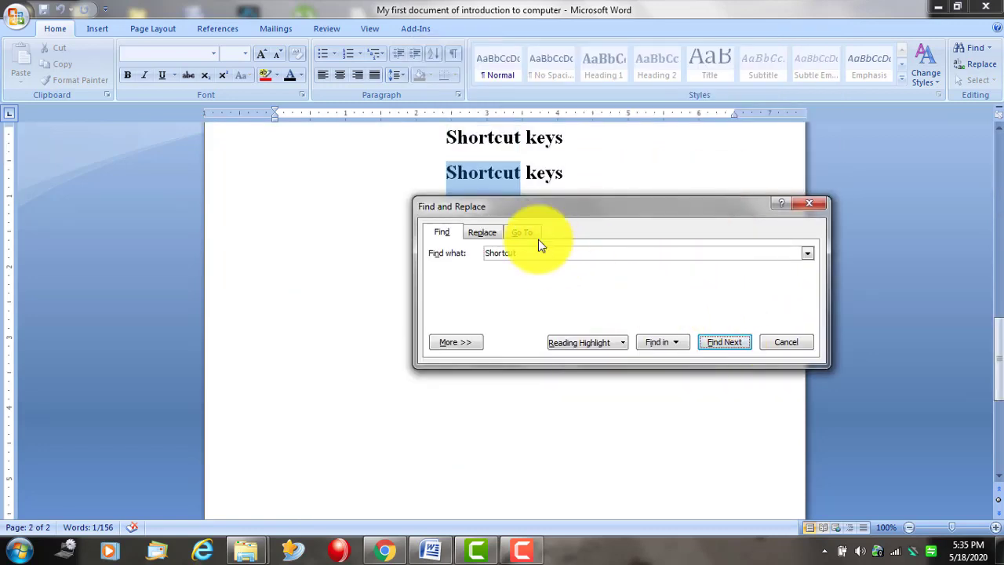
left_click(660, 346)
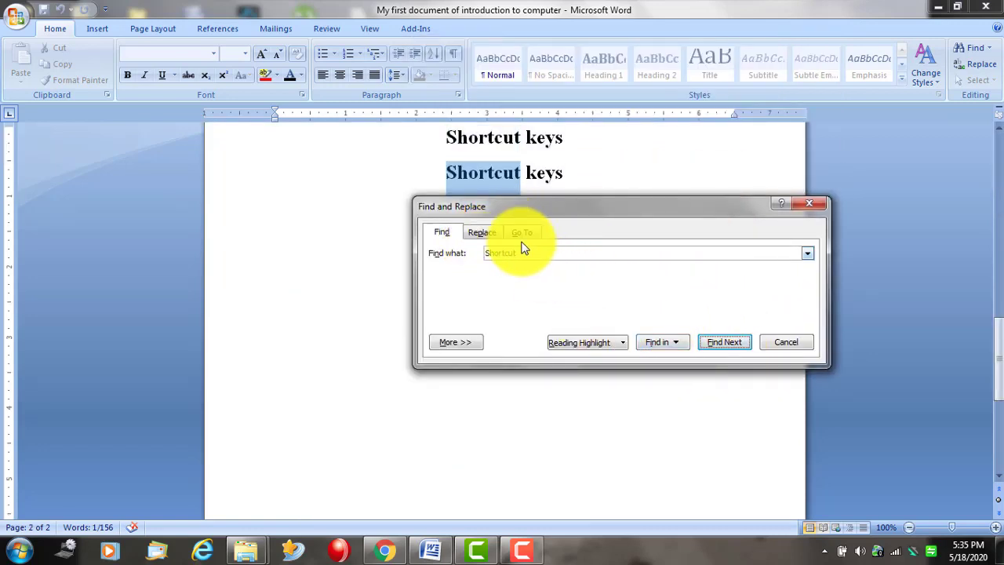
left_click(484, 234)
Replace 'Shortcut' with 'MS WORD', then Replace All, confirming the 2 replacements.
left_click(516, 296)
type("MS WO")
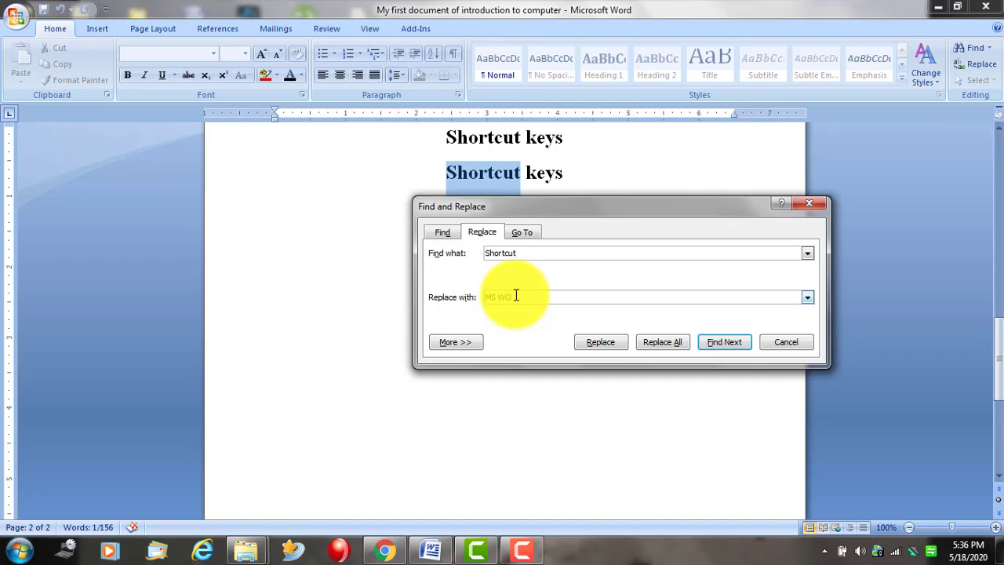
type("r")
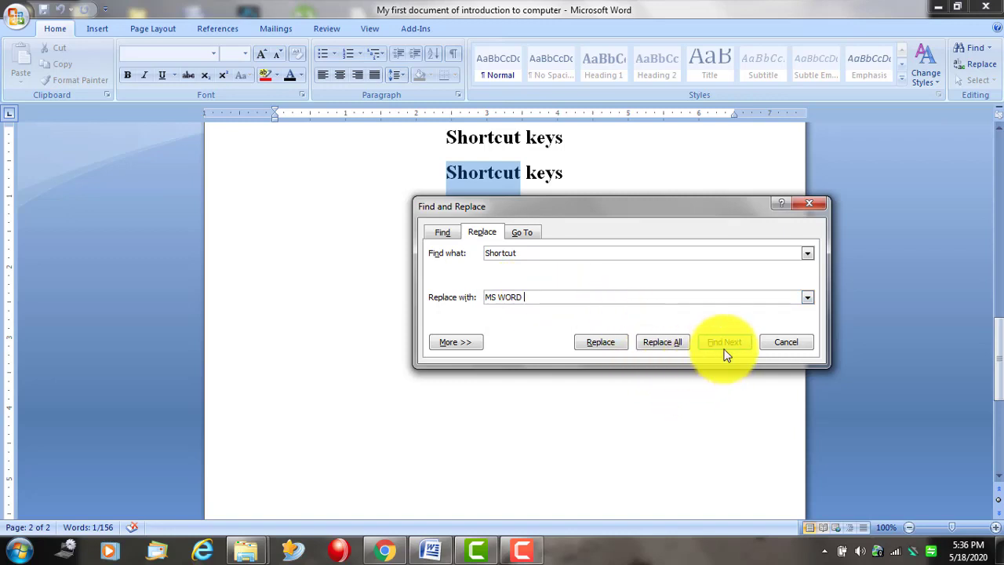
left_click(602, 343)
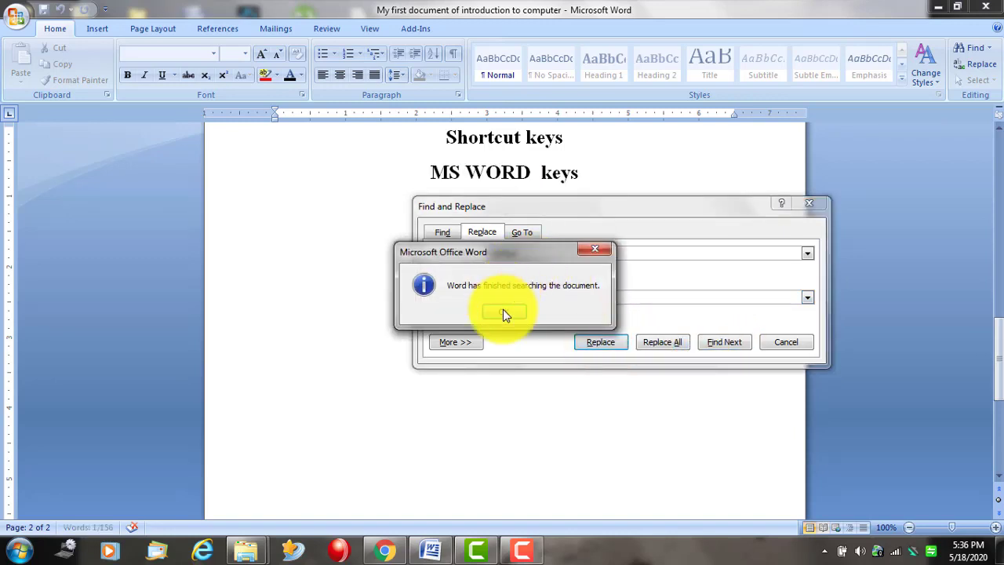
left_click(506, 314)
left_click(656, 342)
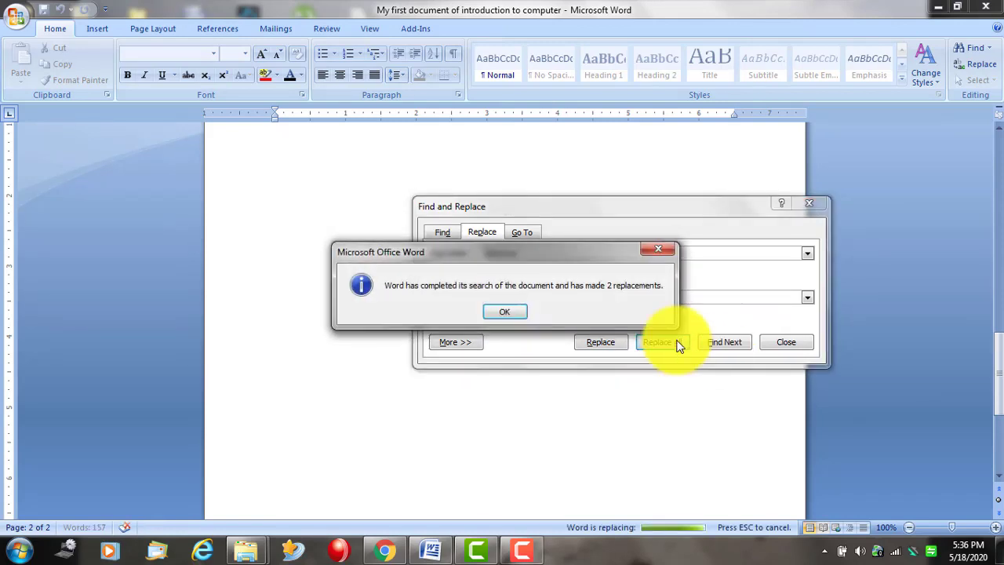
left_click(502, 312)
Close Find and Replace and undo the MS WORD replacements and the pasted page-2 headings.
left_click(785, 342)
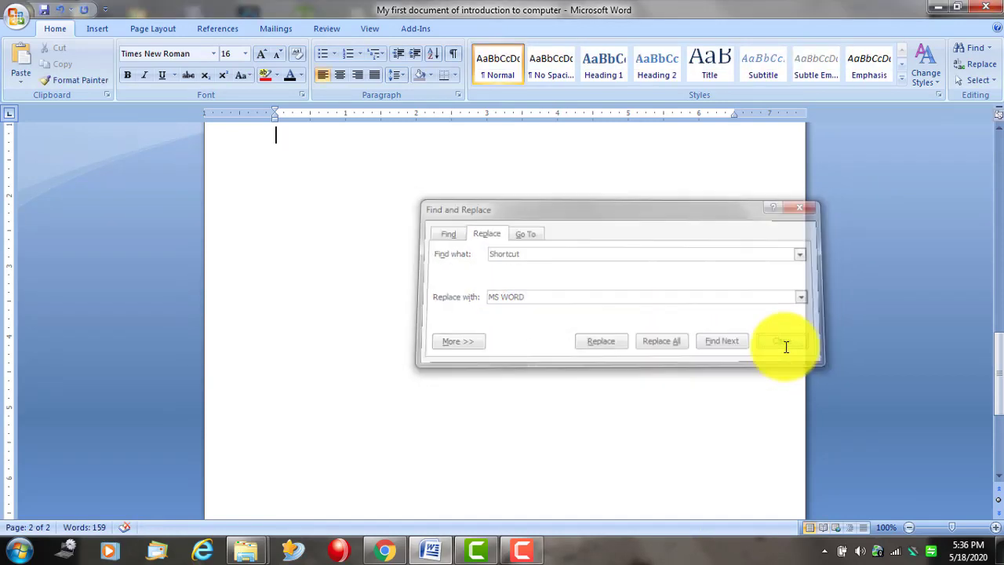
scroll(594, 329, "up", 5)
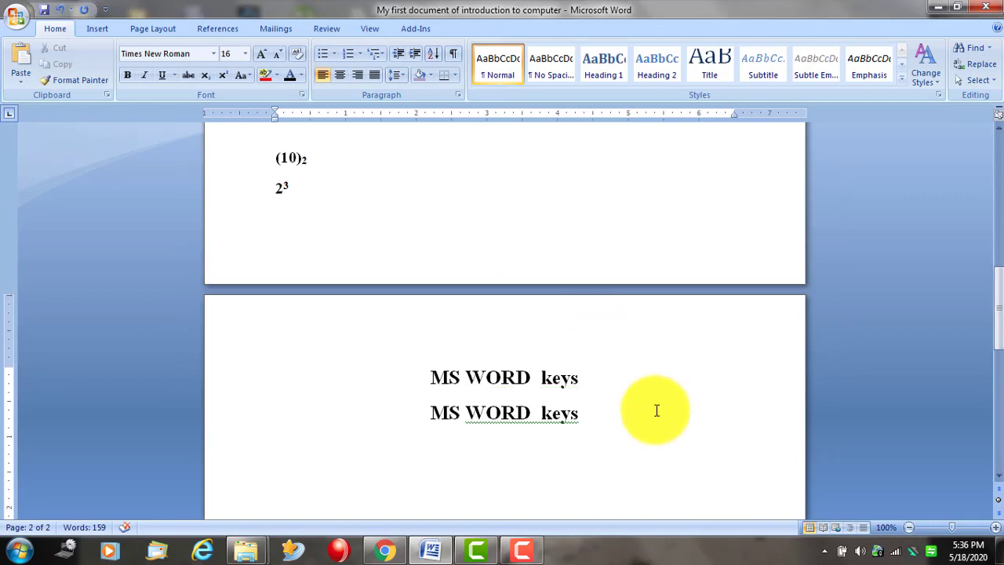
scroll(656, 400, "up", 10)
scroll(656, 410, "up", 6)
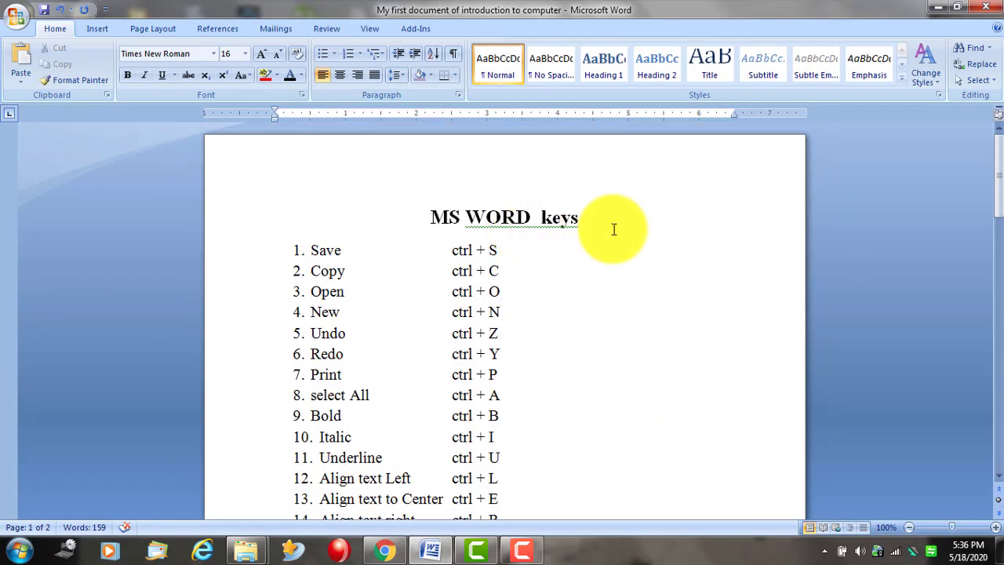
key("ctrl+z")
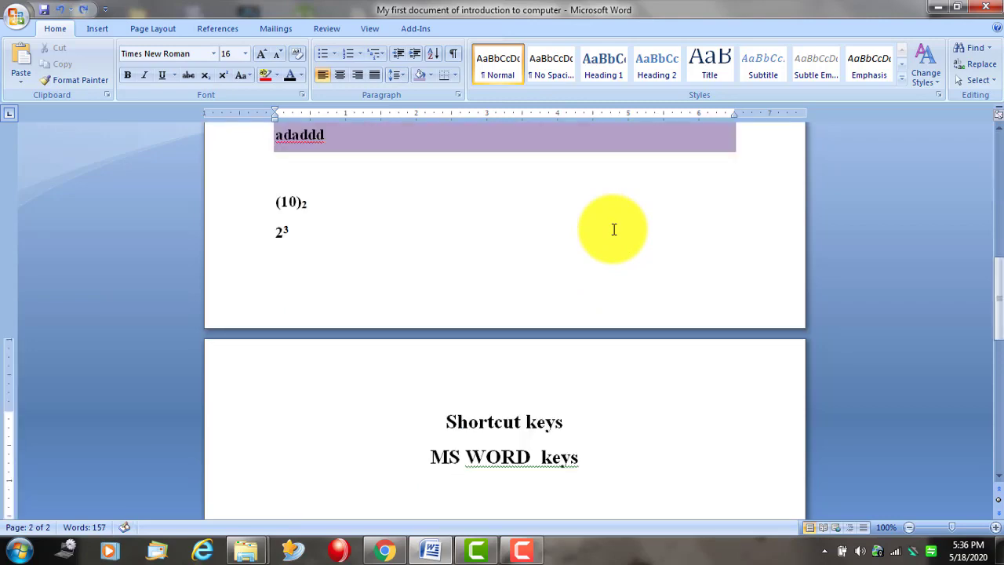
key("ctrl+z")
key("ctrl+z")
key("ctrl+z")
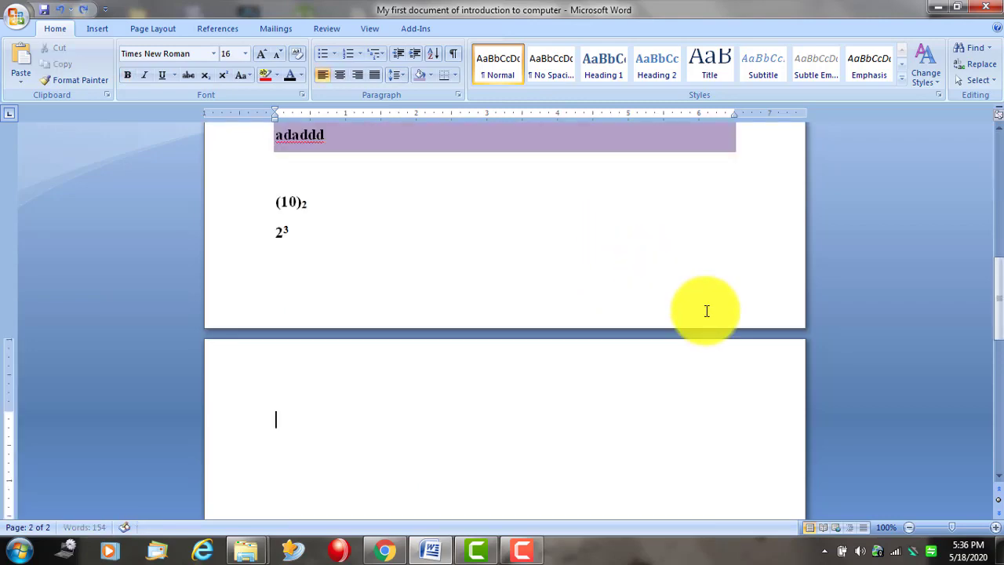
key("ctrl+z")
key("ctrl+z")
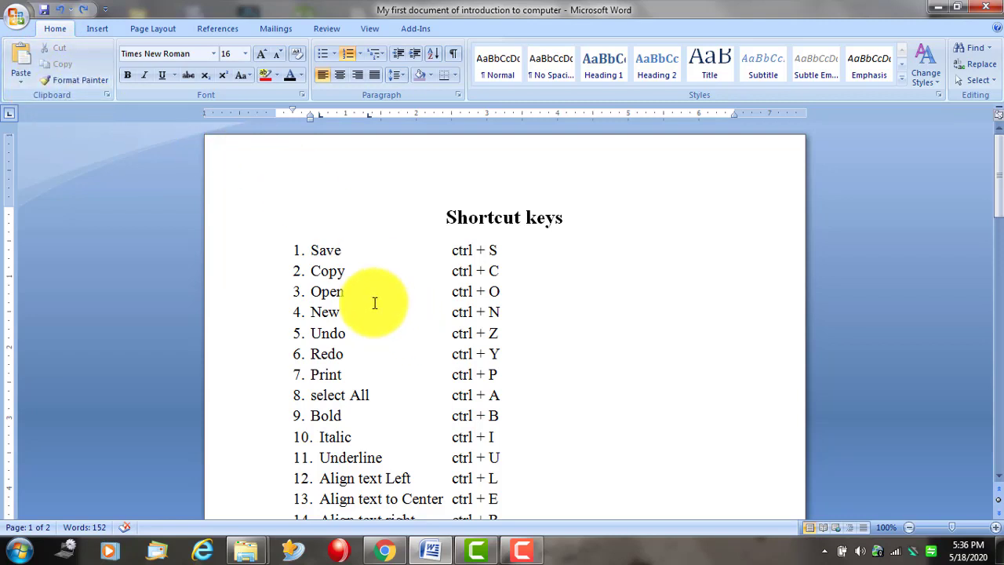
scroll(392, 341, "down", 1)
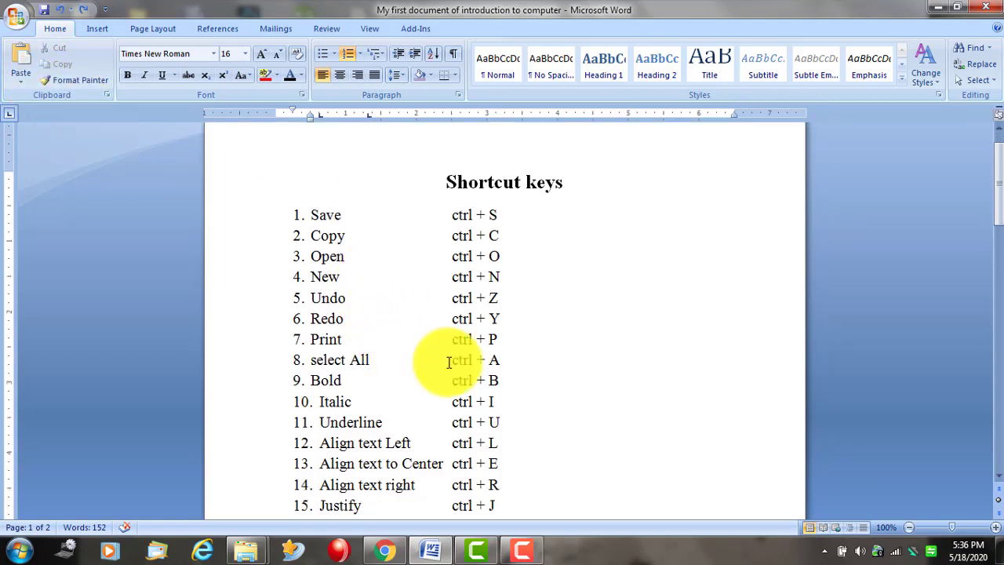
scroll(539, 385, "down", 1)
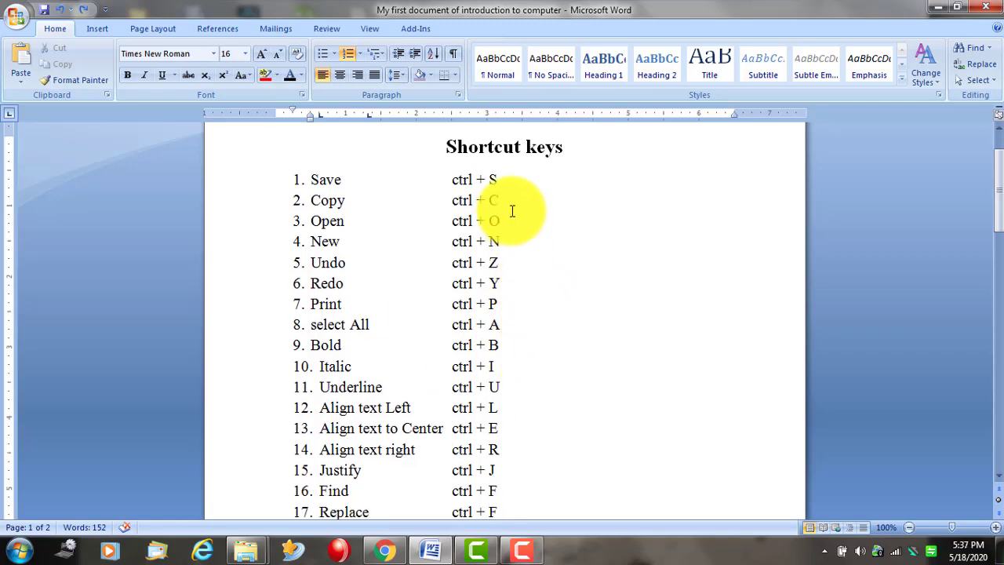
scroll(532, 291, "down", 1)
Add a new item 18 below Replace and type 'paste' in it.
scroll(538, 302, "down", 1)
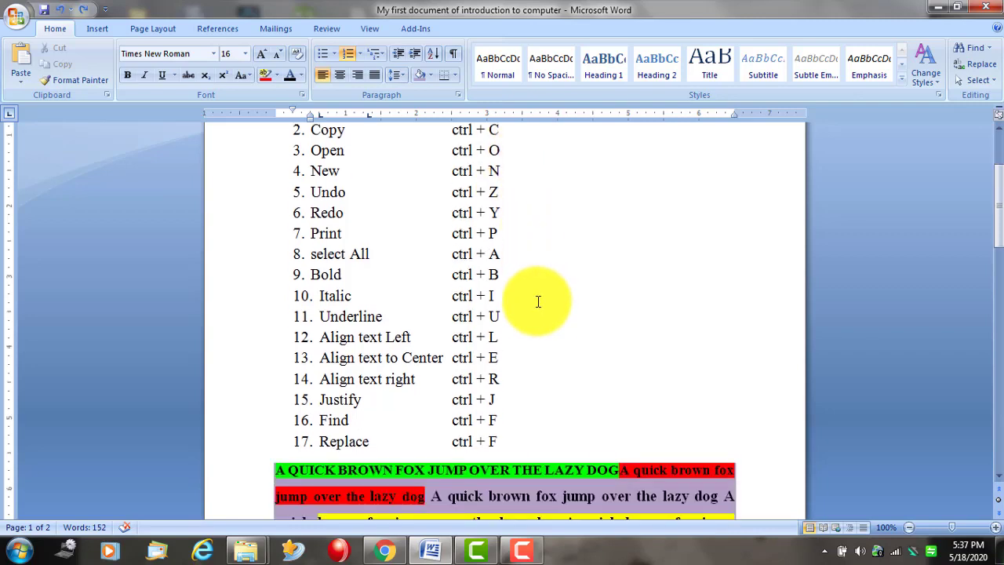
left_click(520, 439)
key("Return")
scroll(520, 435, "up", 1)
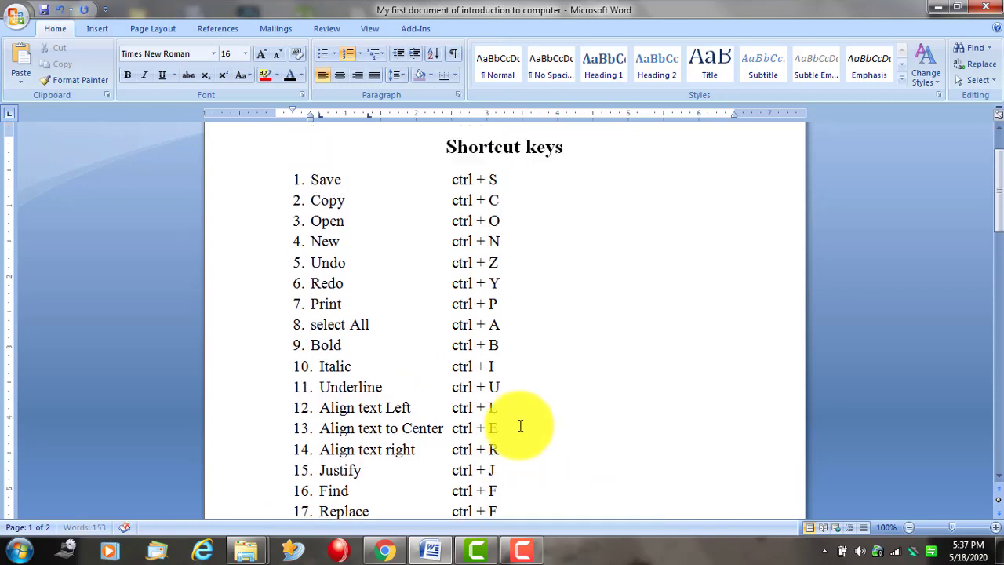
scroll(520, 408, "up", 1)
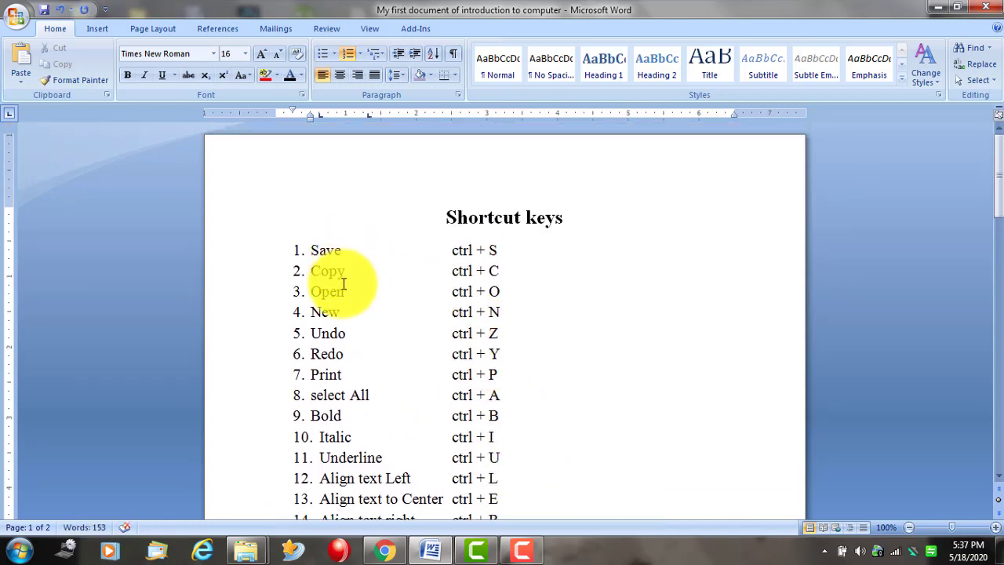
scroll(343, 292, "down", 1)
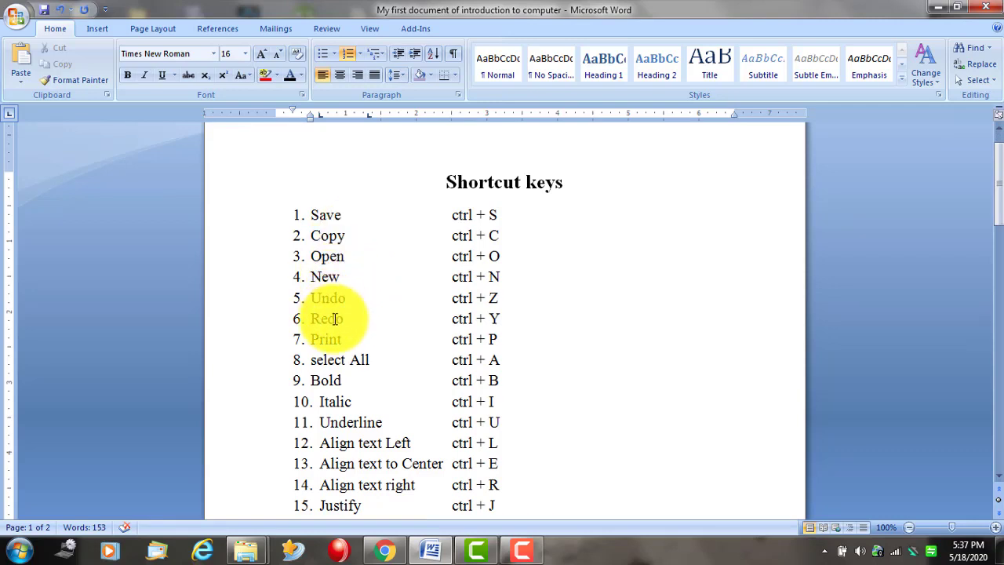
scroll(336, 358, "down", 3)
scroll(339, 424, "down", 1)
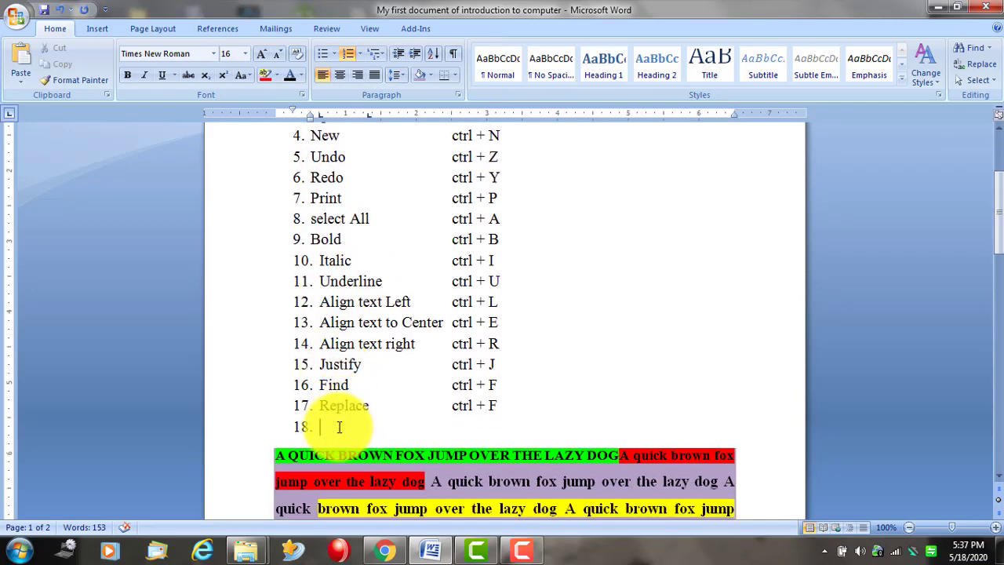
type("paste")
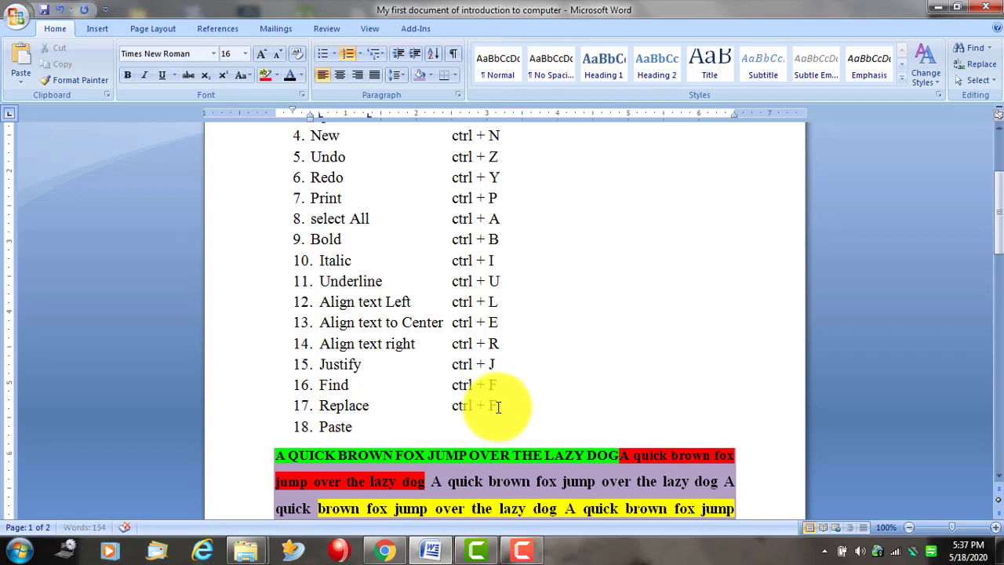
Change Replace's shortcut from ctrl + F to ctrl + H and delete the temporary item 18.
left_click_drag(498, 406, 461, 407)
key("ctrl+c")
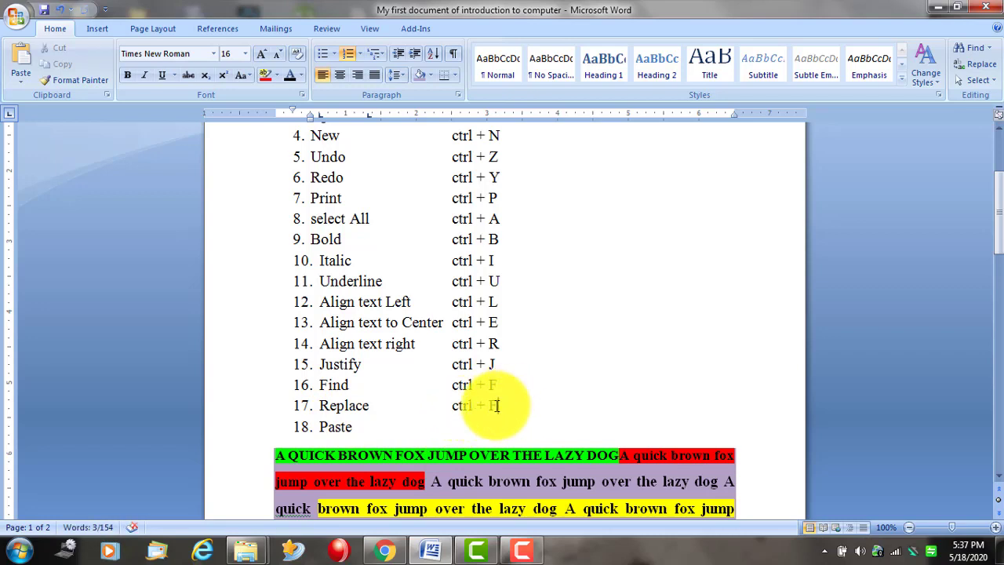
left_click(496, 405)
key("BackSpace")
type("H")
key("Down")
left_click_drag(378, 427, 268, 426)
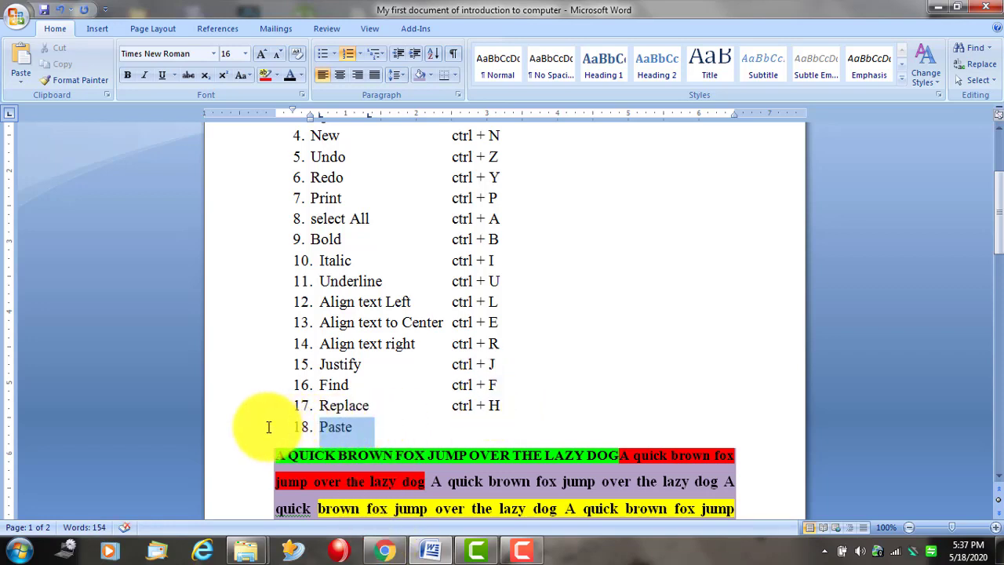
key("Delete")
scroll(511, 393, "up", 3)
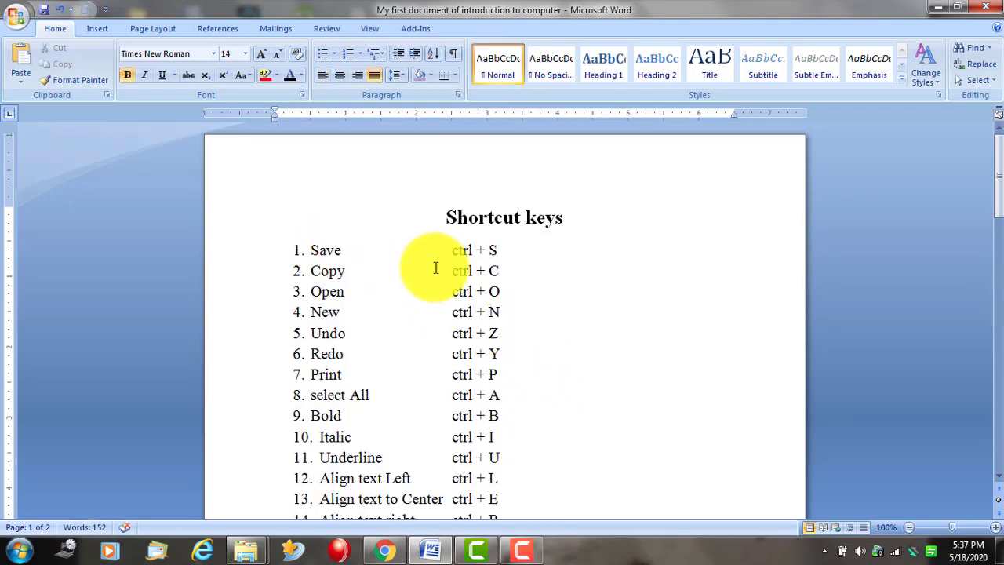
Insert 'Paste' as item 3 after Copy with the shortcut ctrl + V.
left_click(516, 272)
key("Return")
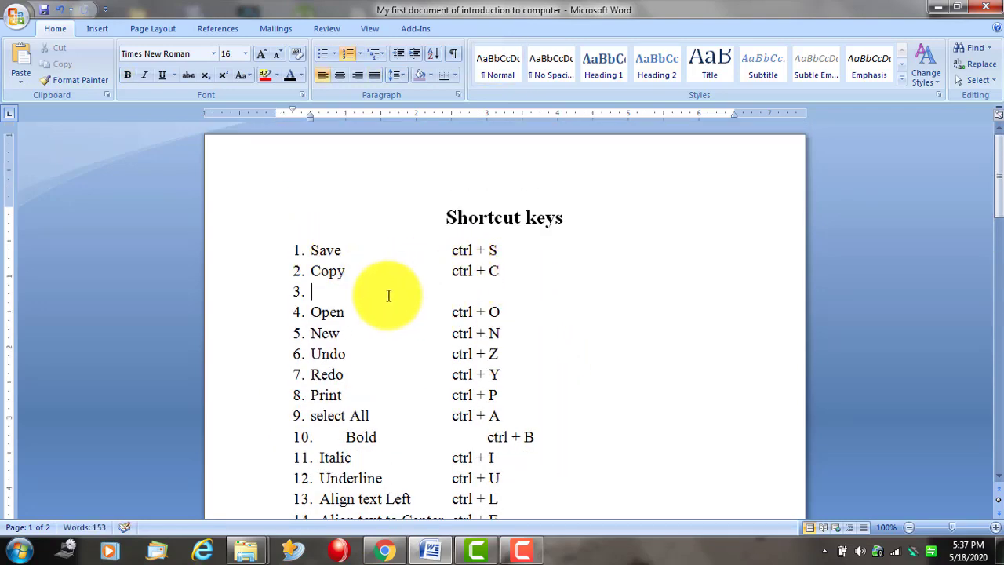
type("pa")
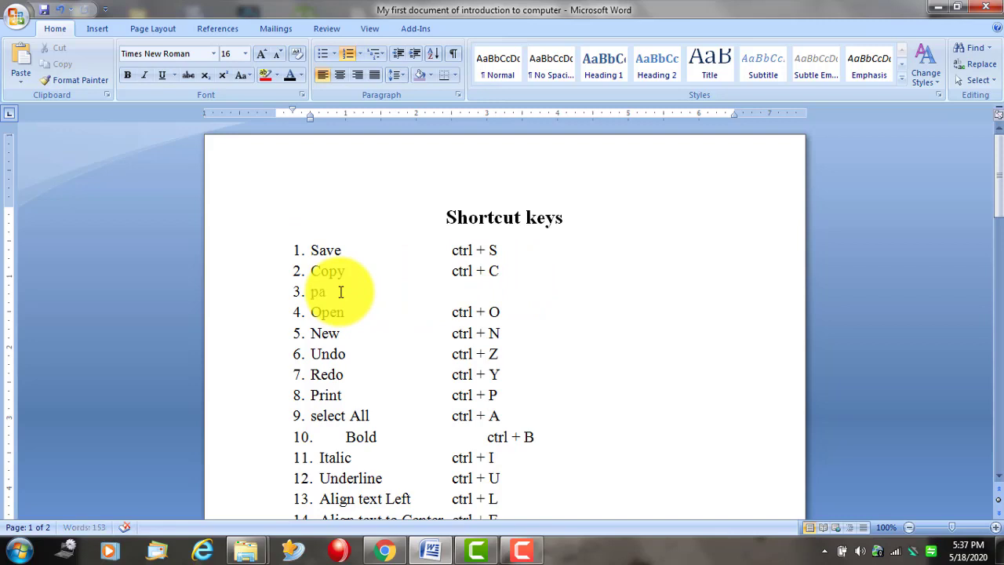
type("ste")
key("Tab")
key("ctrl+v")
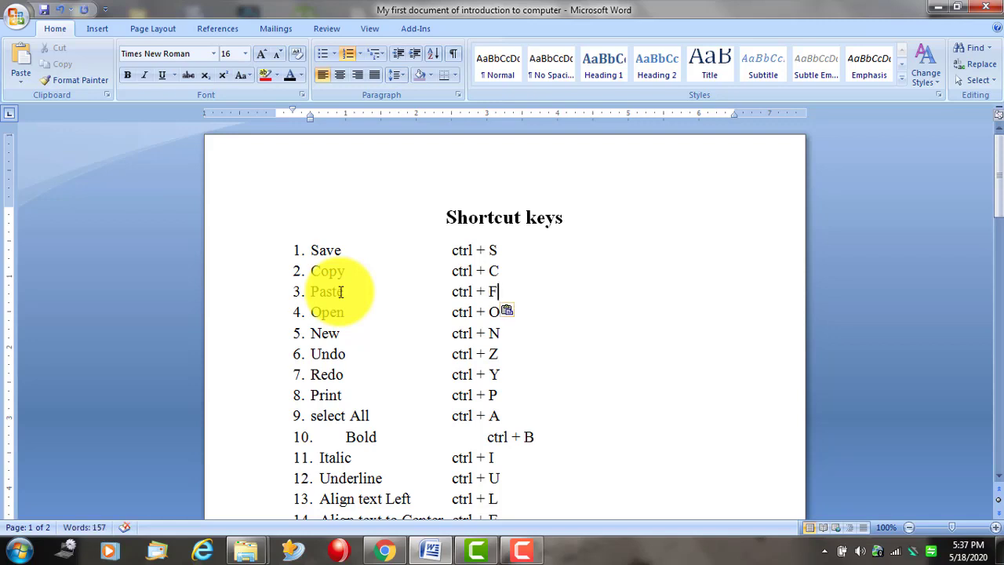
key("BackSpace")
type("V")
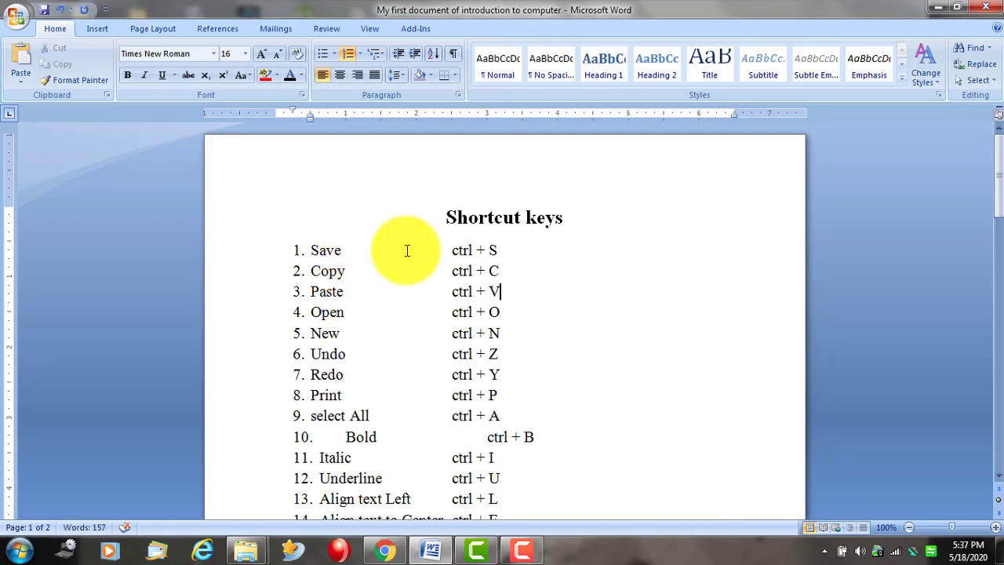
Copy the ctrl + V text and start a new empty numbered item after Open.
left_click_drag(501, 291, 462, 295)
key("ctrl+c")
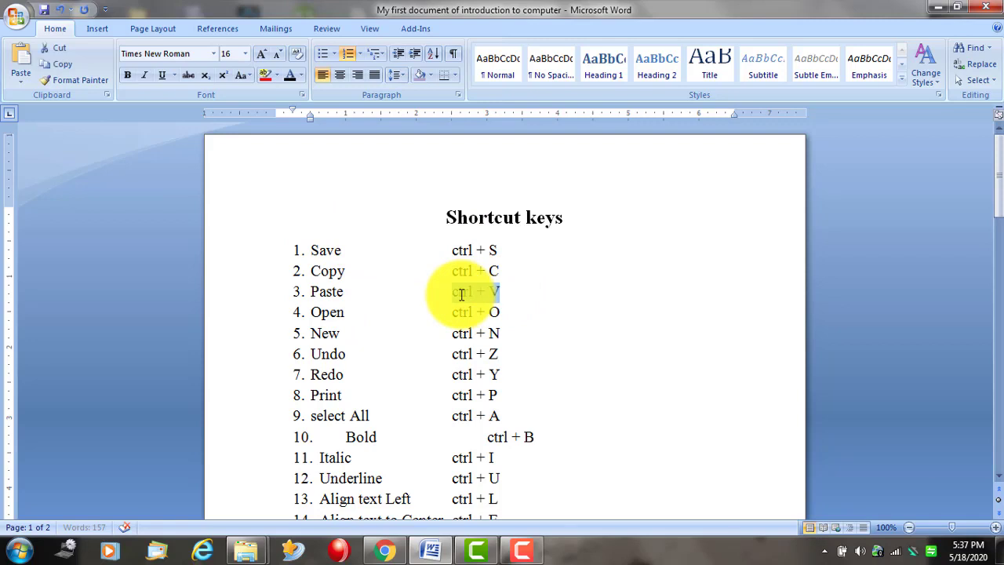
left_click(516, 306)
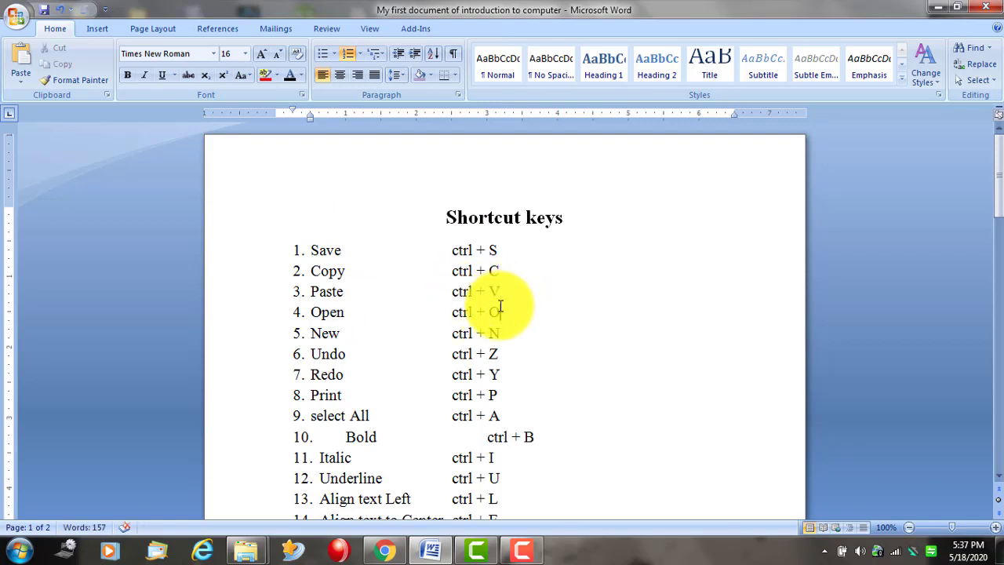
key("Return")
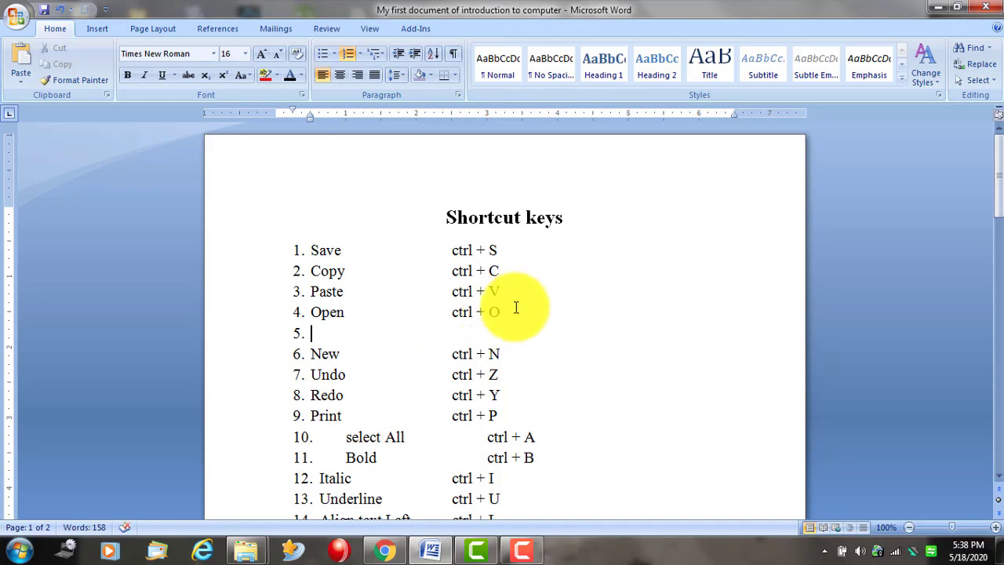
Remove the empty item and add 'Cut' with ctrl + X as item 4 below Paste.
key("ctrl+z")
left_click(515, 290)
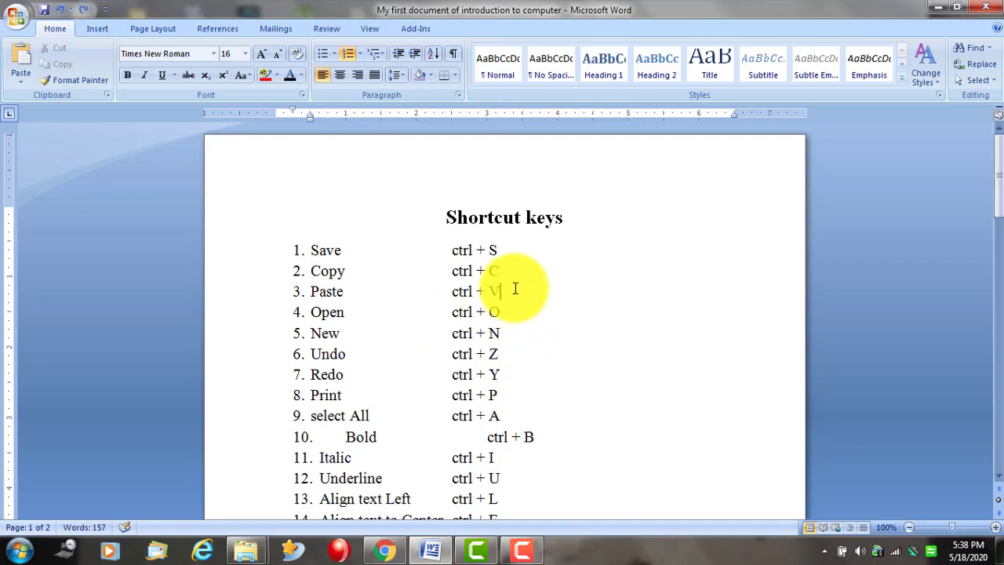
key("Return")
type("c")
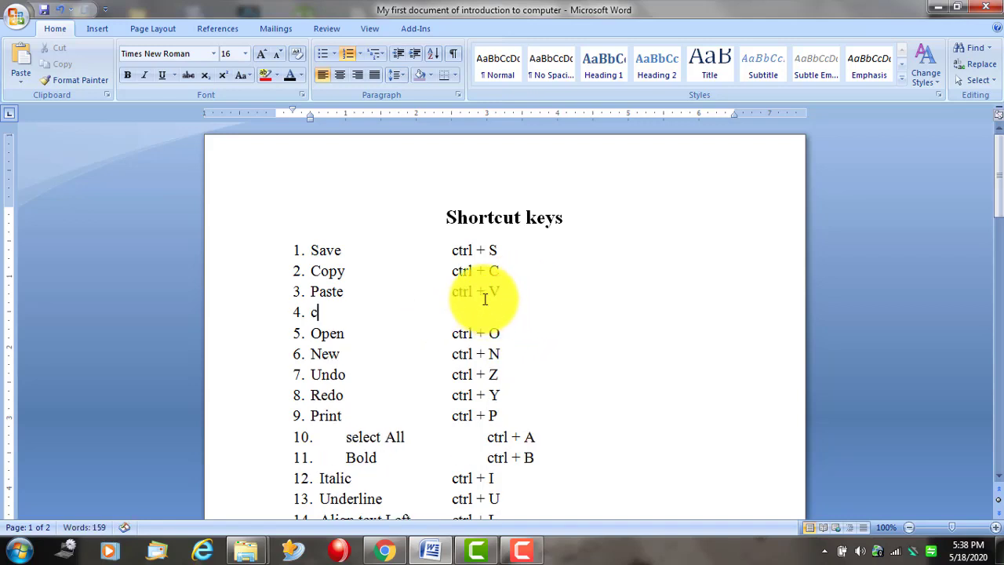
type("ut")
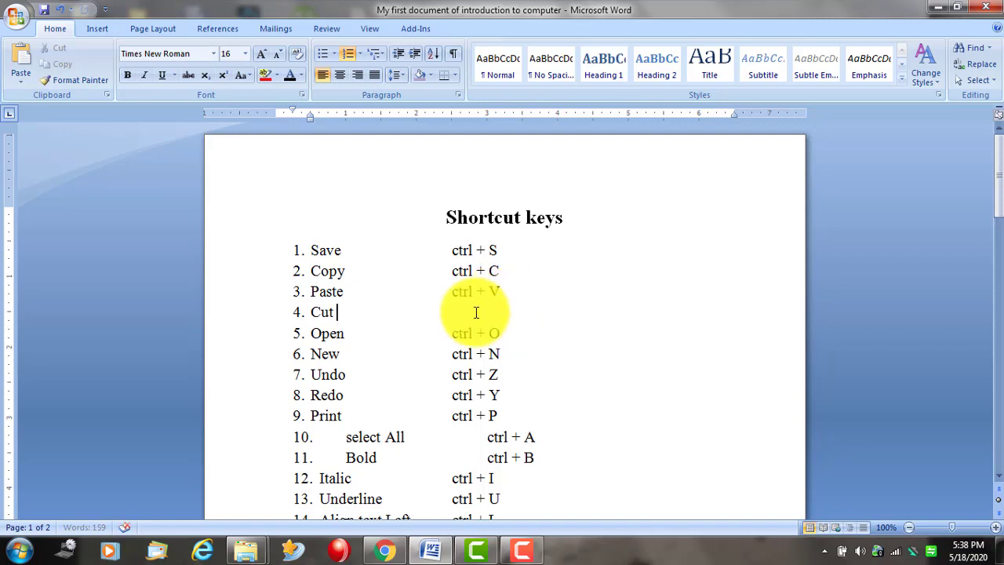
key("ctrl+v")
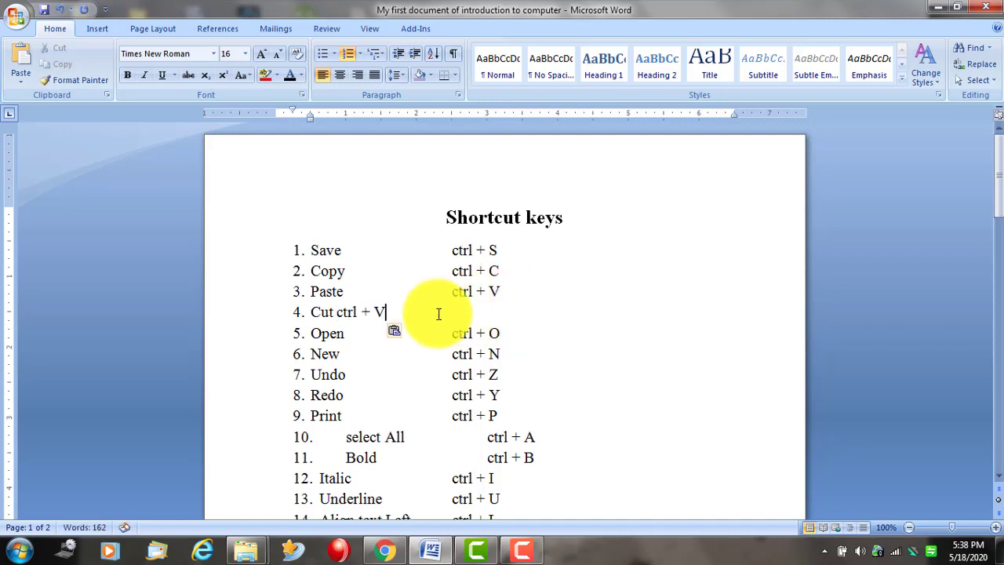
left_click(337, 317)
key("Tab")
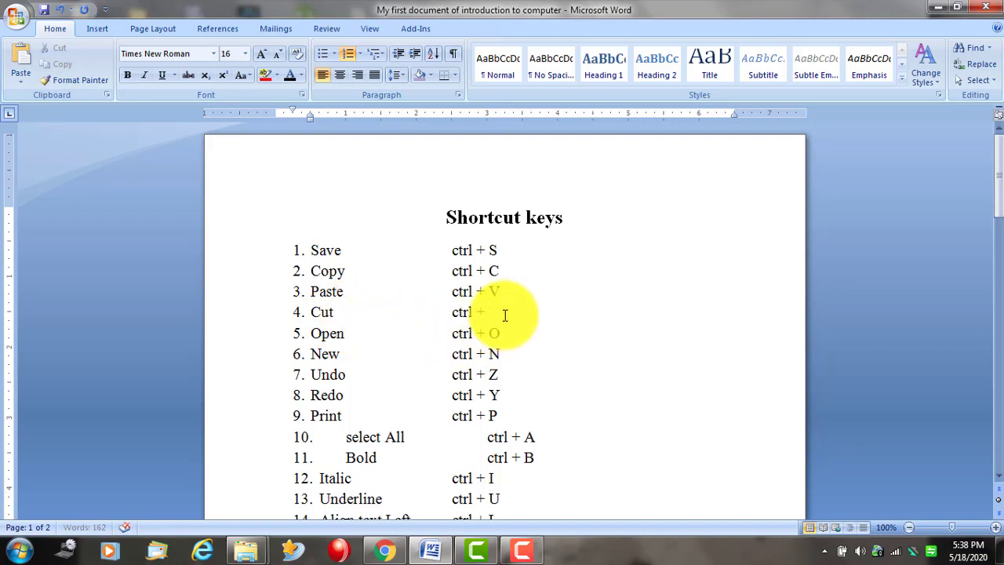
type("X")
left_click_drag(502, 313, 449, 312)
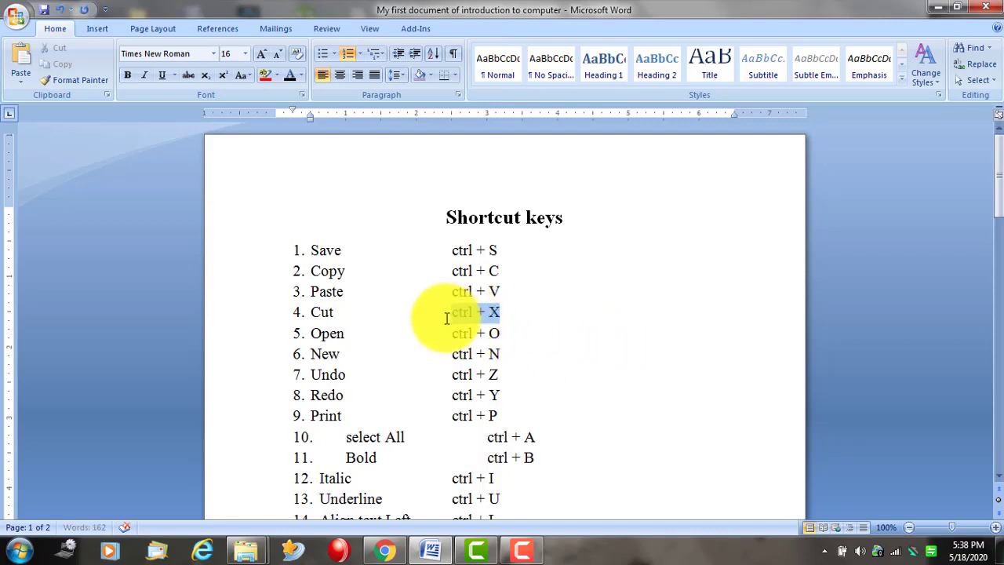
key("ctrl+x")
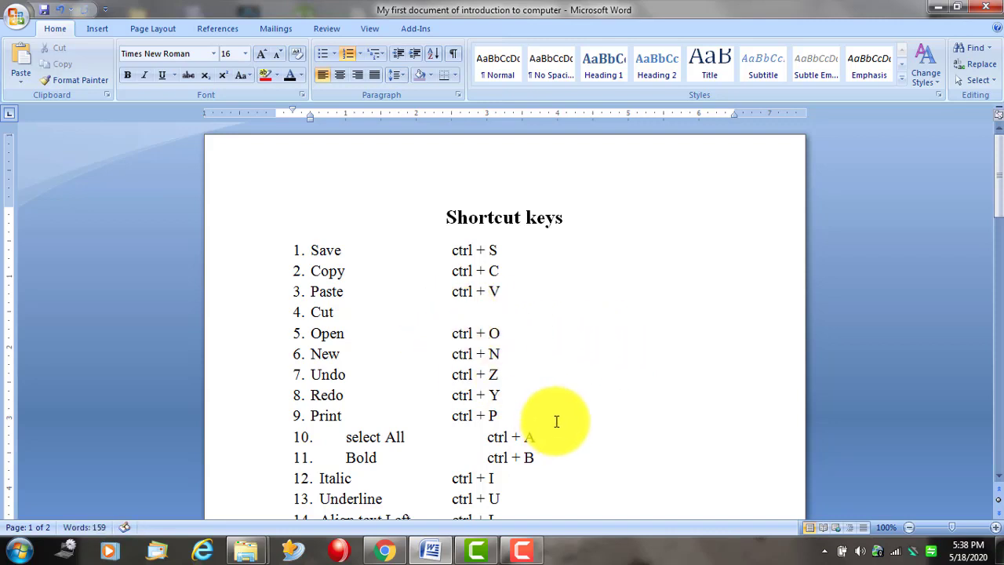
key("ctrl+v")
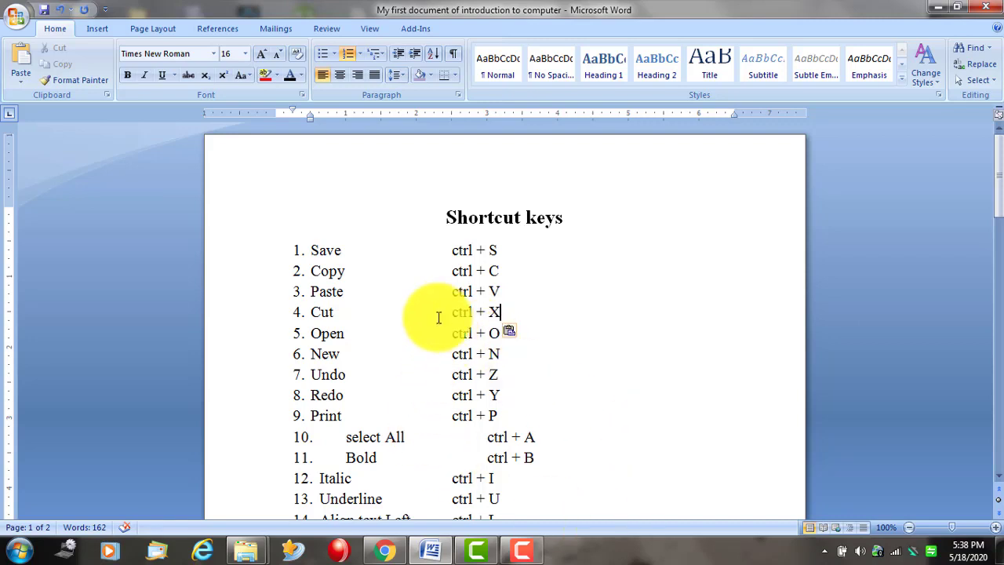
left_click(348, 444)
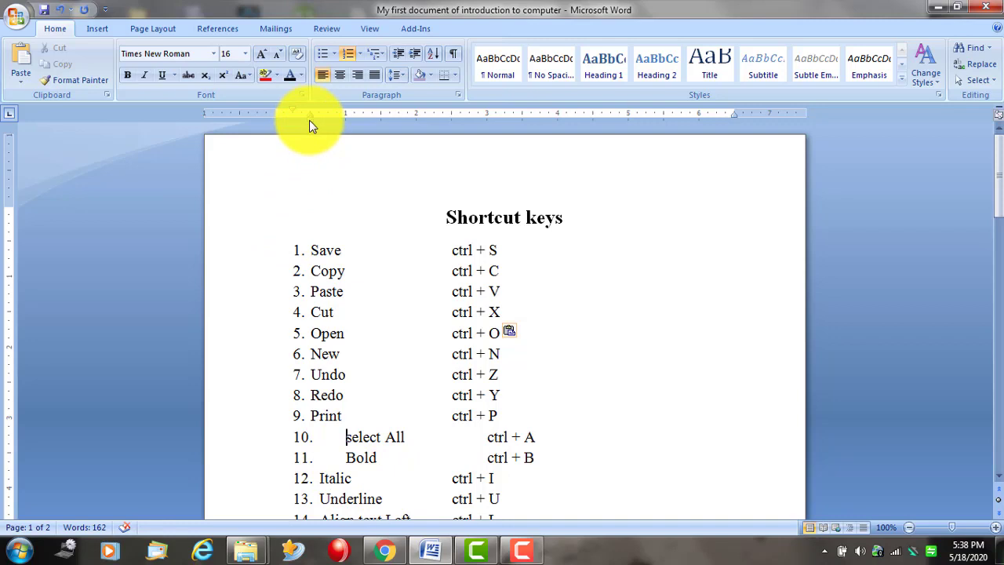
left_click_drag(309, 120, 309, 120)
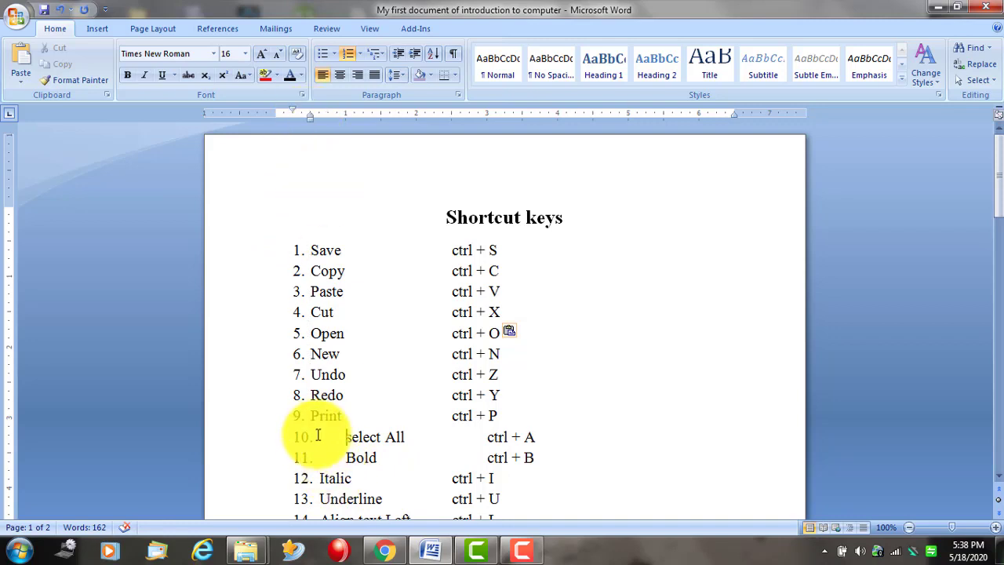
key("BackSpace")
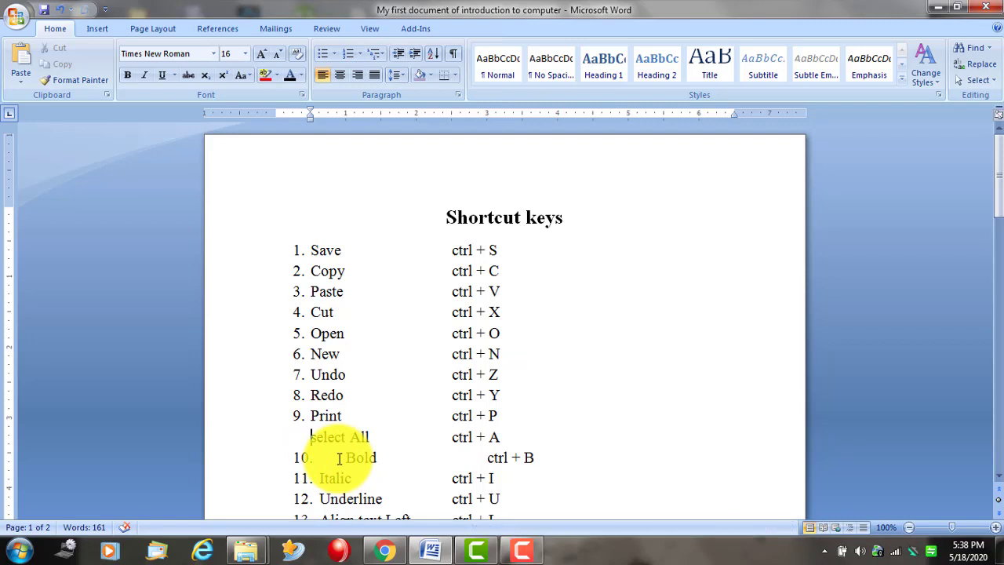
key("ctrl+z")
scroll(489, 478, "down", 2)
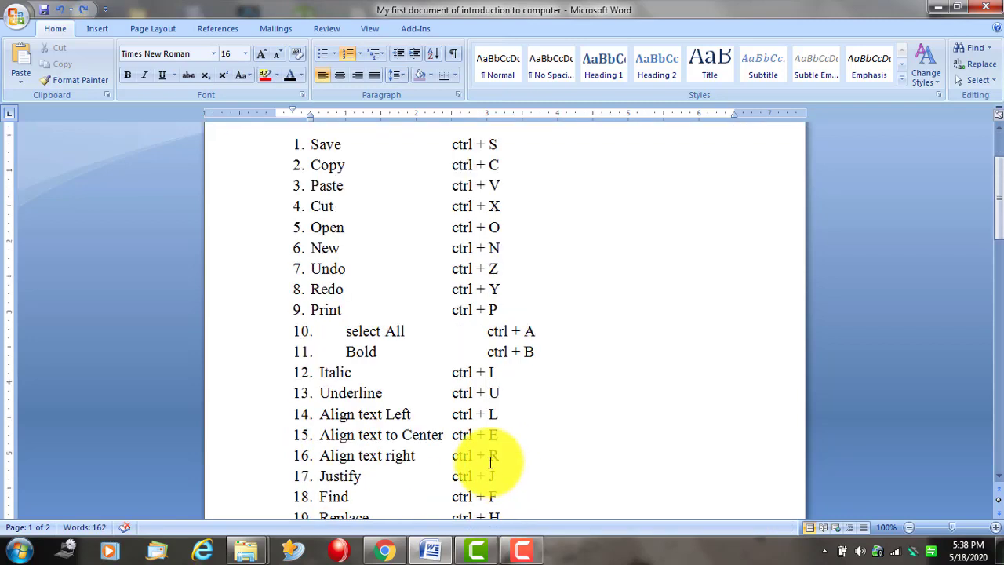
scroll(481, 459, "up", 2)
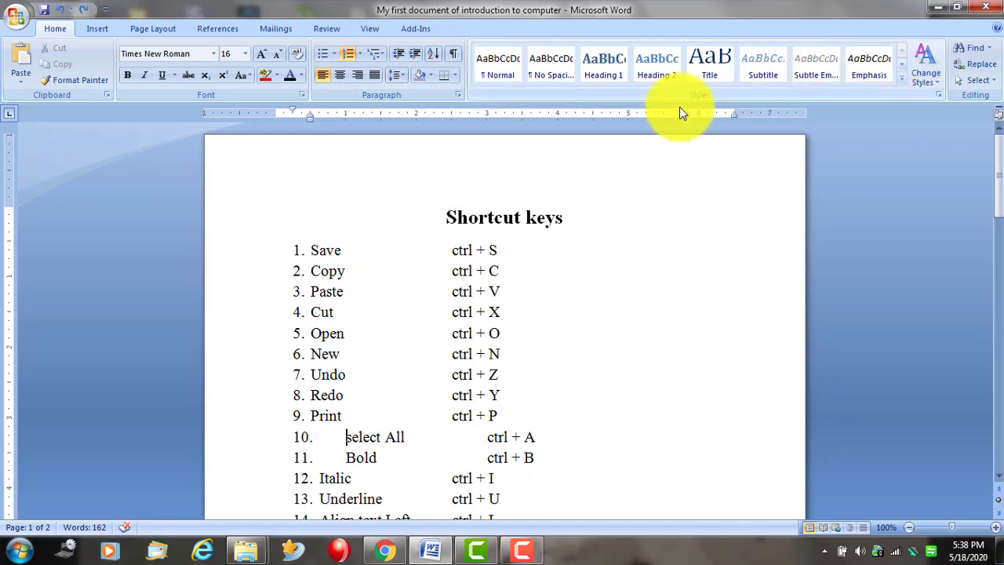
scroll(518, 282, "down", 1)
scroll(517, 284, "down", 2)
scroll(513, 311, "down", 1)
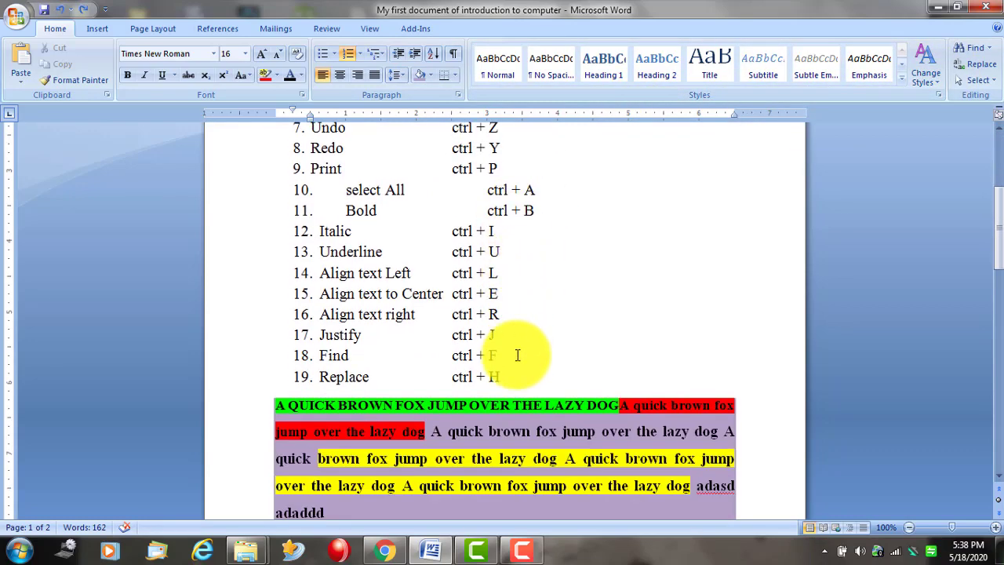
scroll(518, 350, "down", 1)
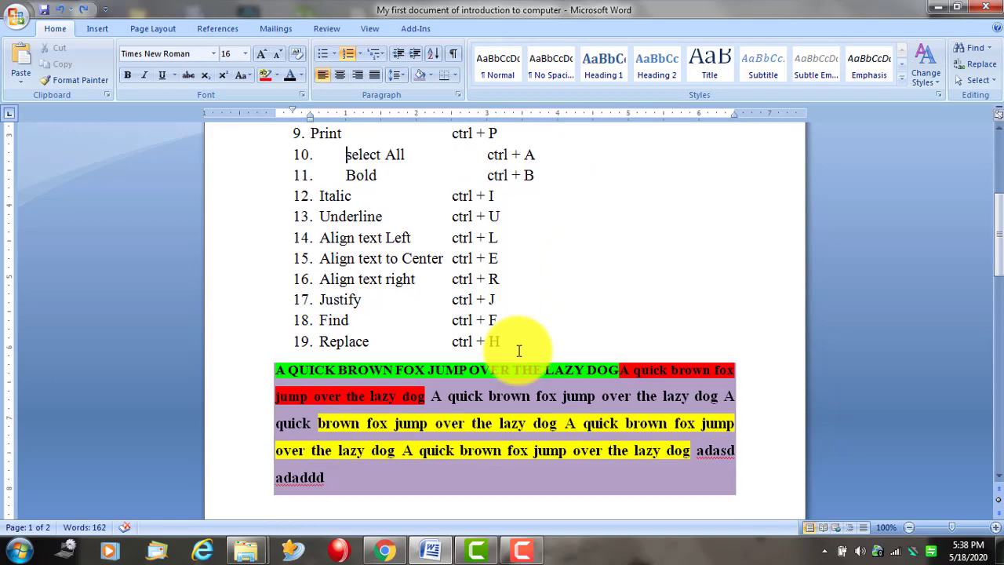
scroll(549, 264, "up", 3)
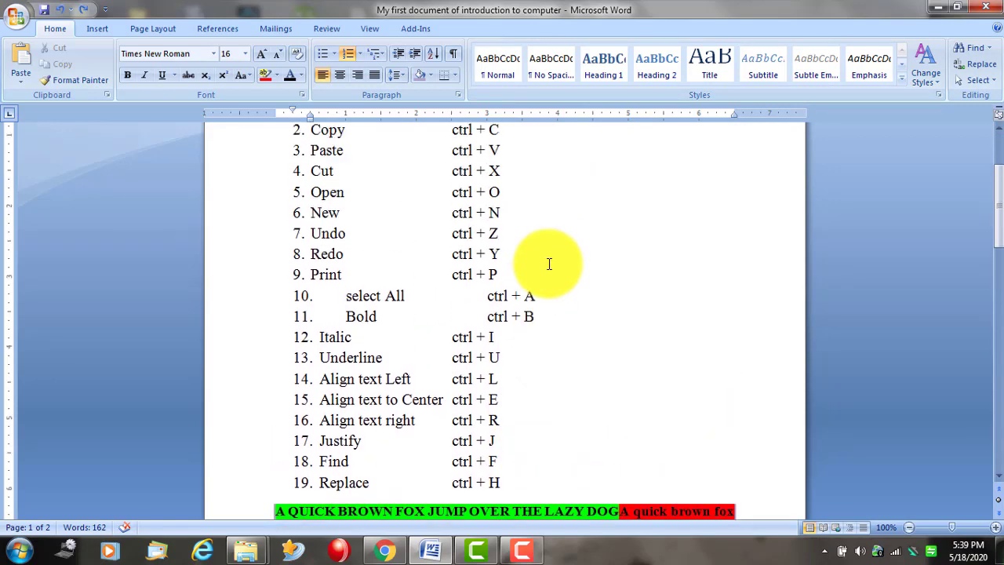
scroll(549, 263, "up", 2)
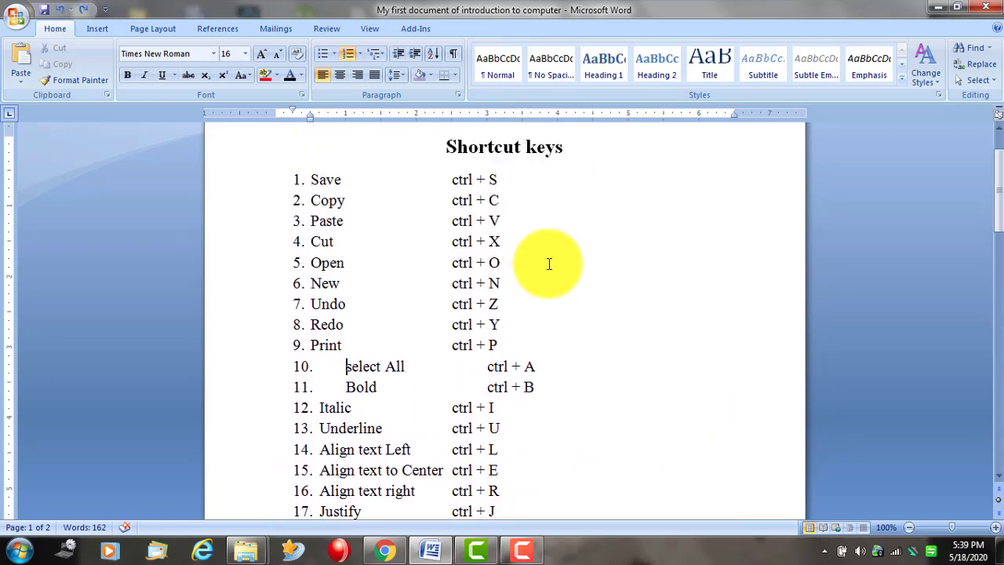
scroll(573, 312, "up", 2)
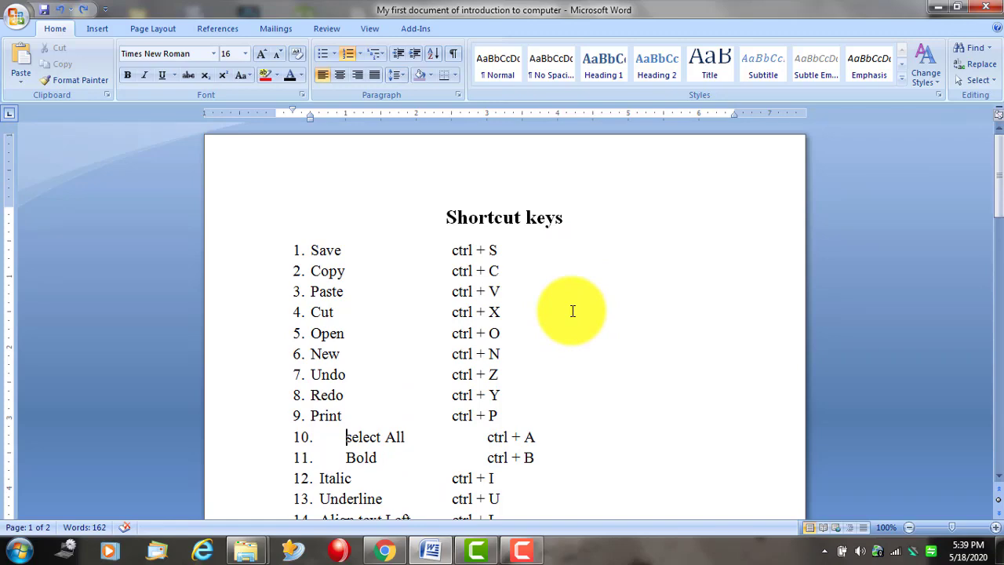
scroll(515, 251, "down", 4)
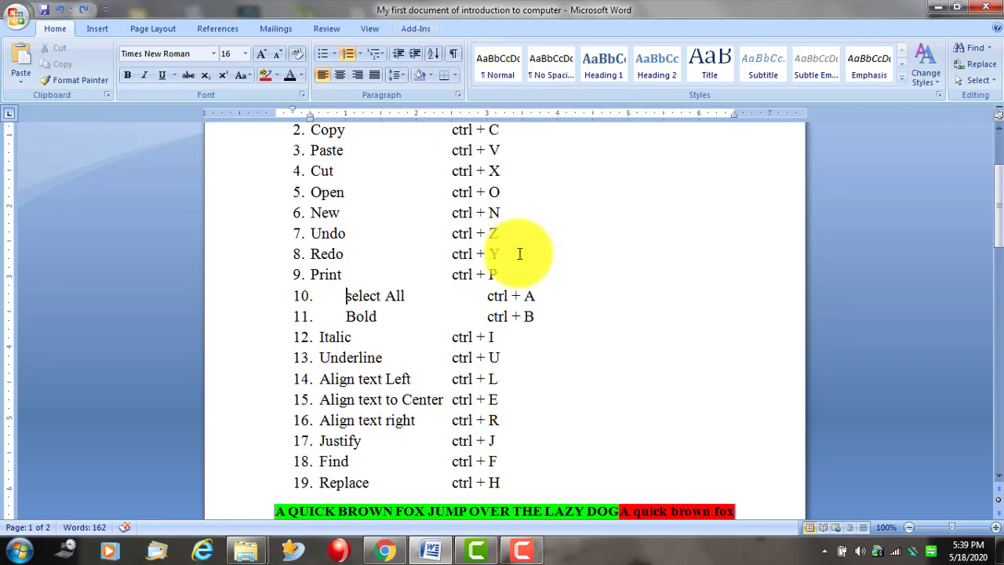
scroll(511, 291, "down", 8)
scroll(435, 273, "down", 3)
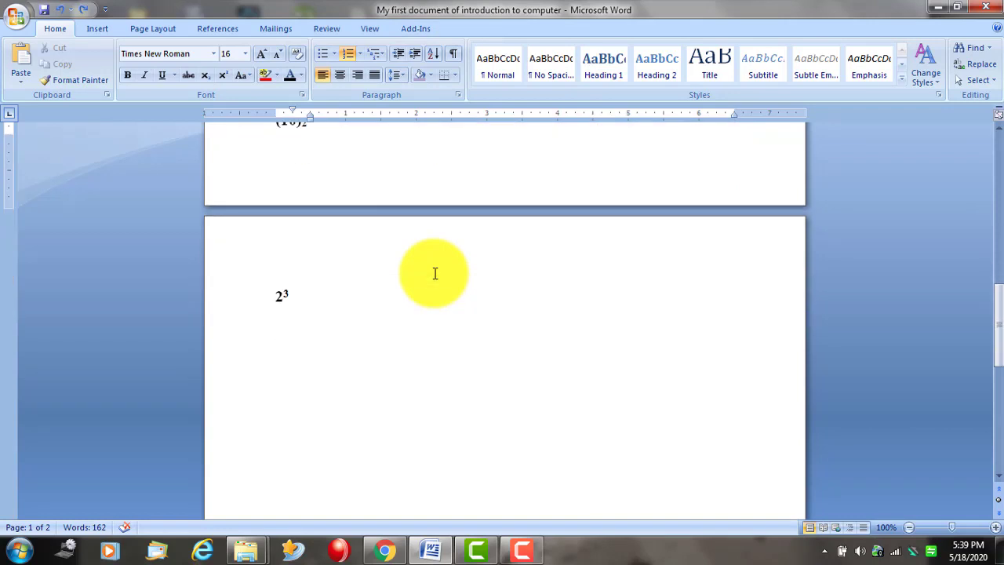
scroll(434, 273, "down", 1)
scroll(435, 273, "down", 1)
scroll(369, 238, "down", 2)
scroll(298, 226, "up", 2)
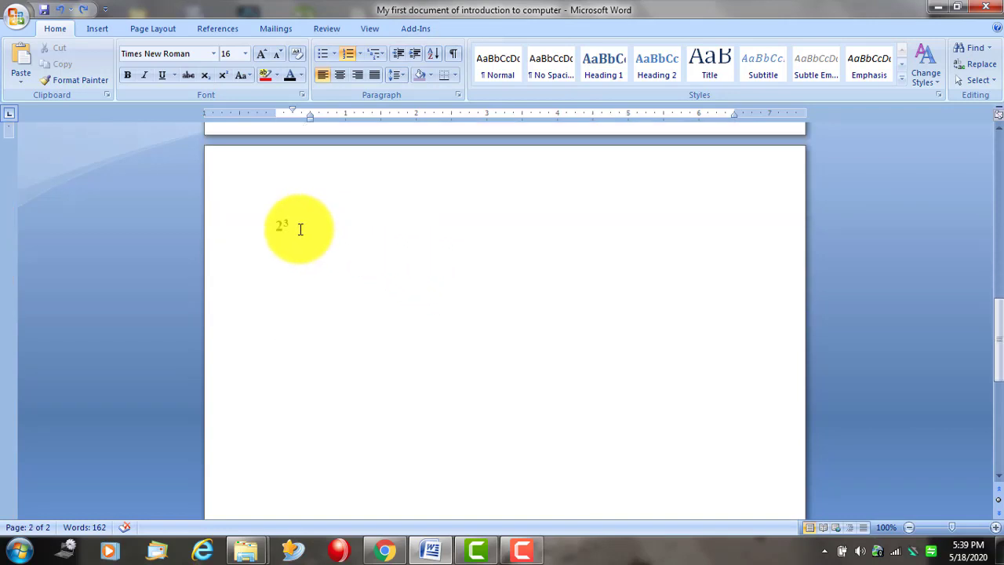
scroll(316, 267, "up", 3)
scroll(390, 218, "up", 1)
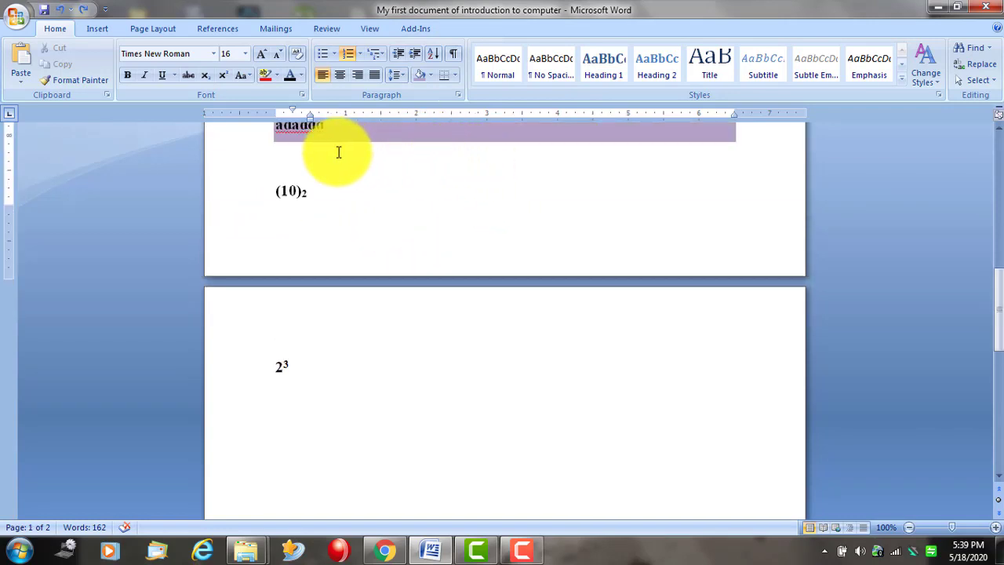
scroll(339, 152, "up", 2)
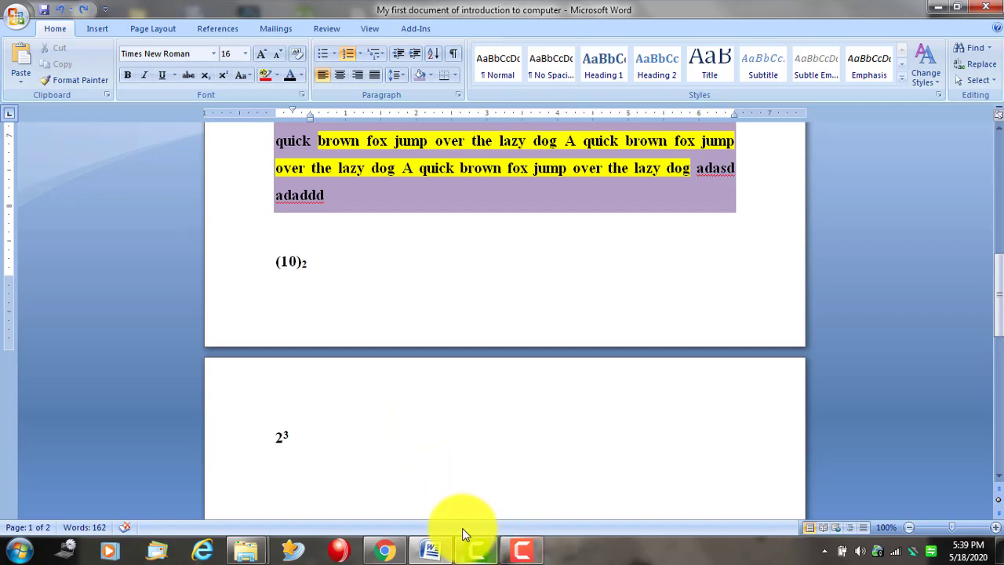
mouse_move(525, 558)
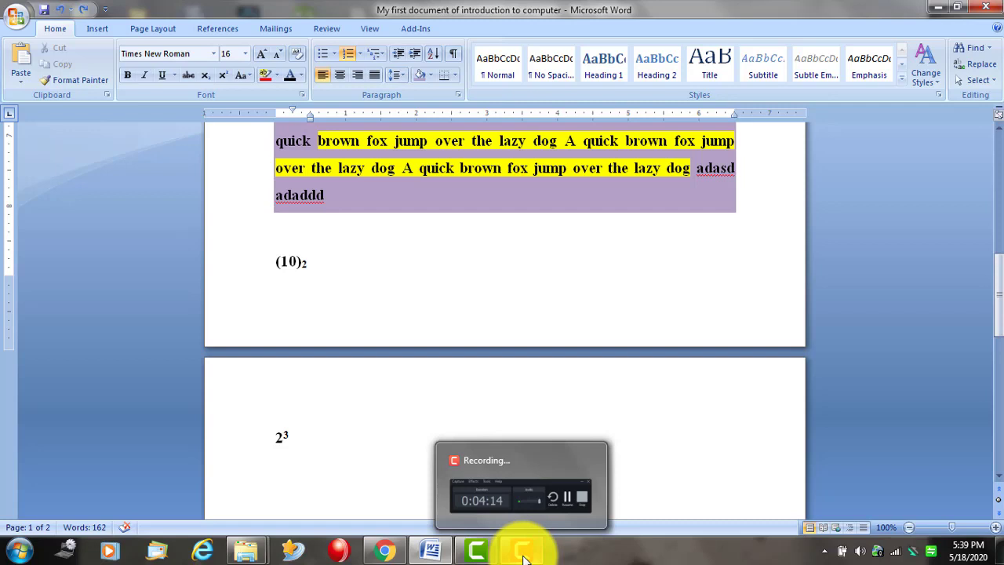
left_click(525, 558)
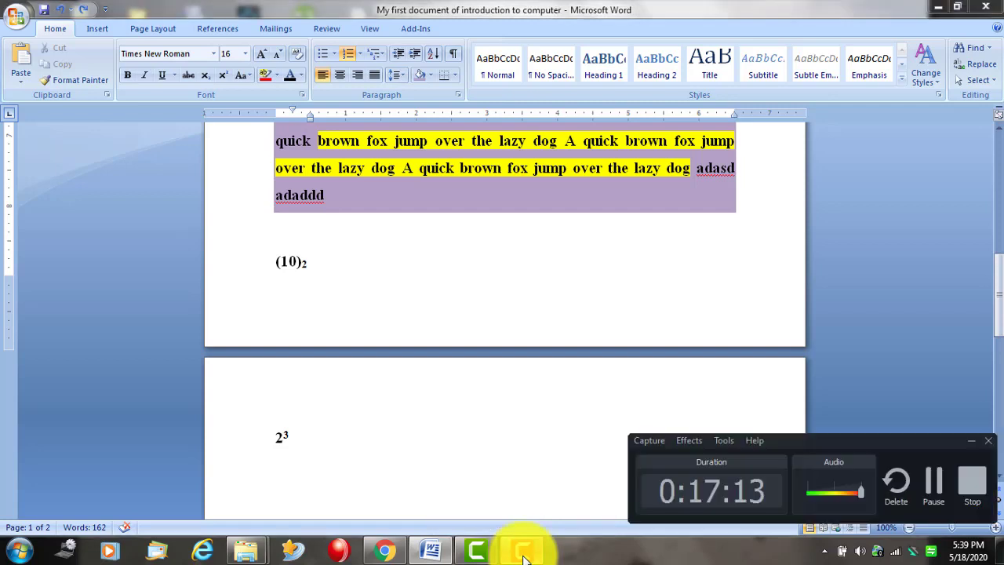